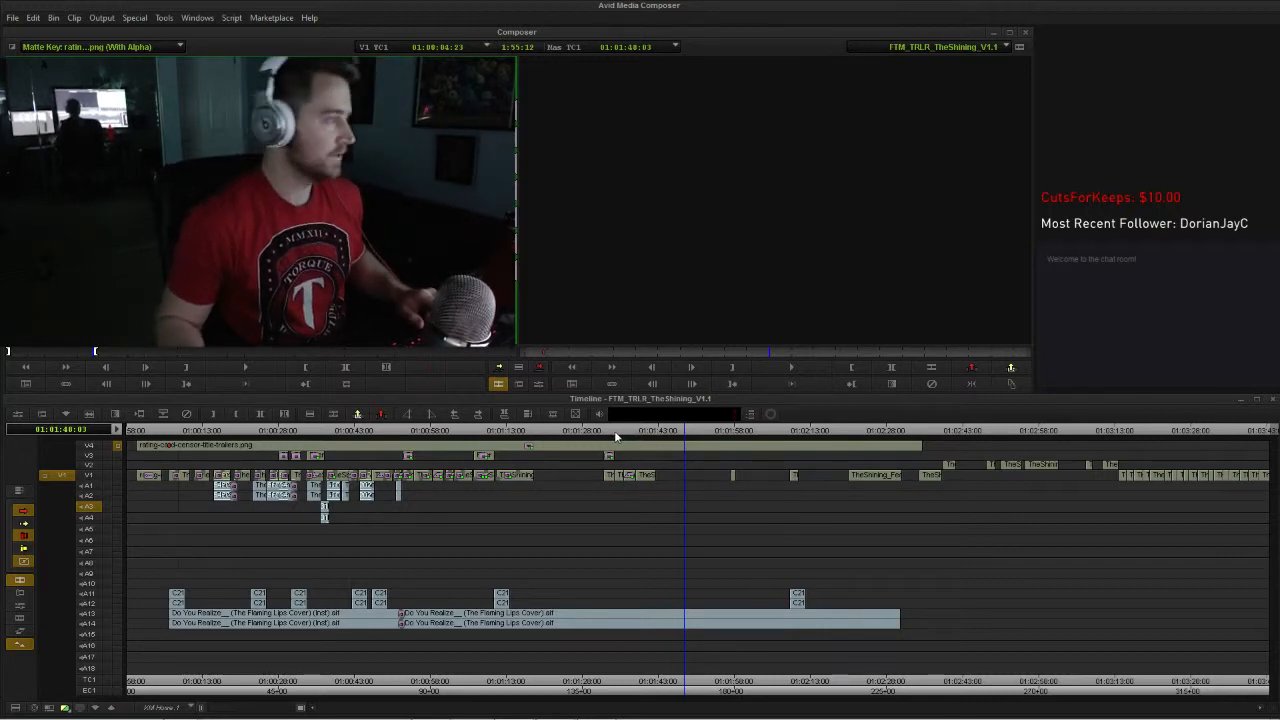
# Step: Review the trailer around the green bathroom shot and play from the hallway shot through the axe attack
pyautogui.click(602, 434)
pyautogui.click(607, 430)
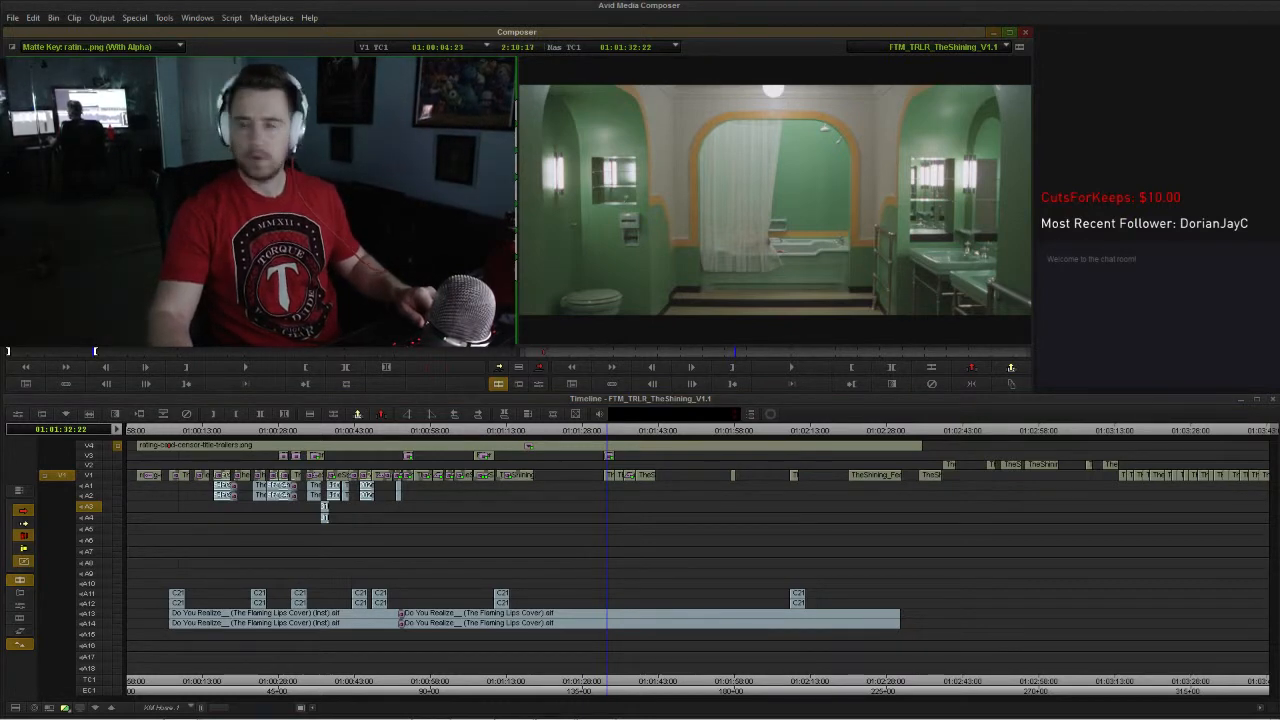
pyautogui.click(597, 428)
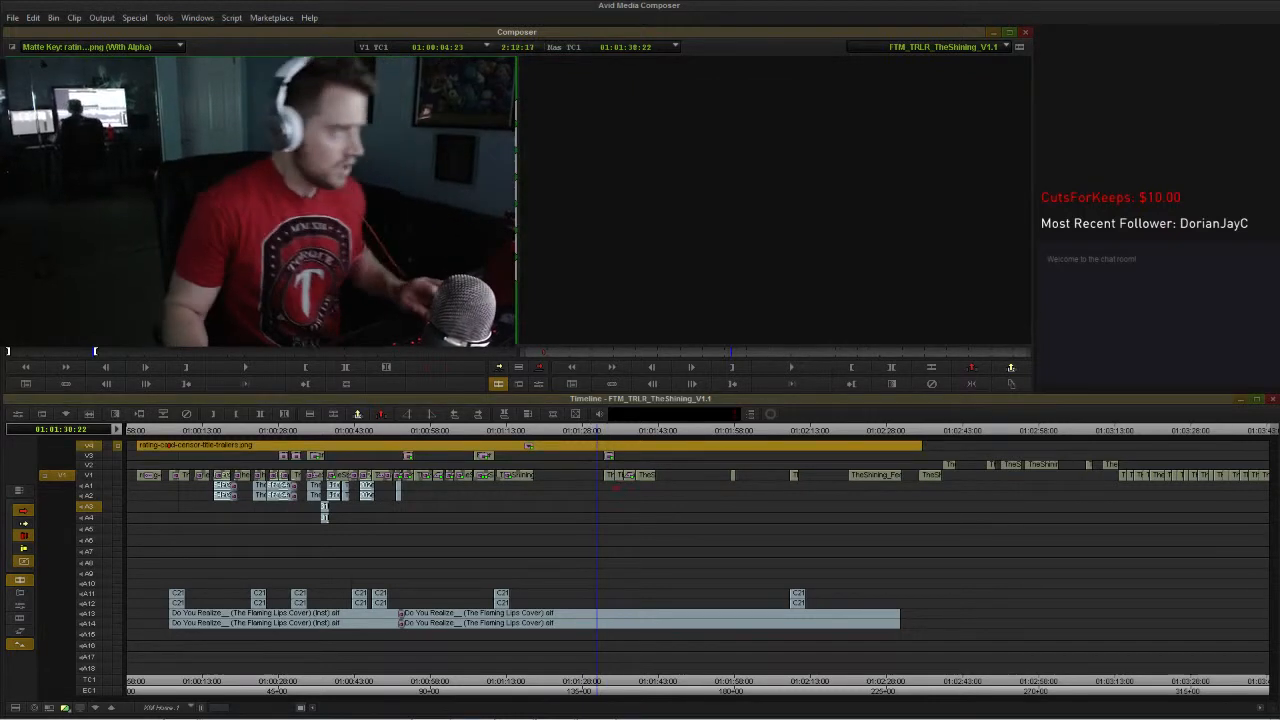
pyautogui.click(607, 430)
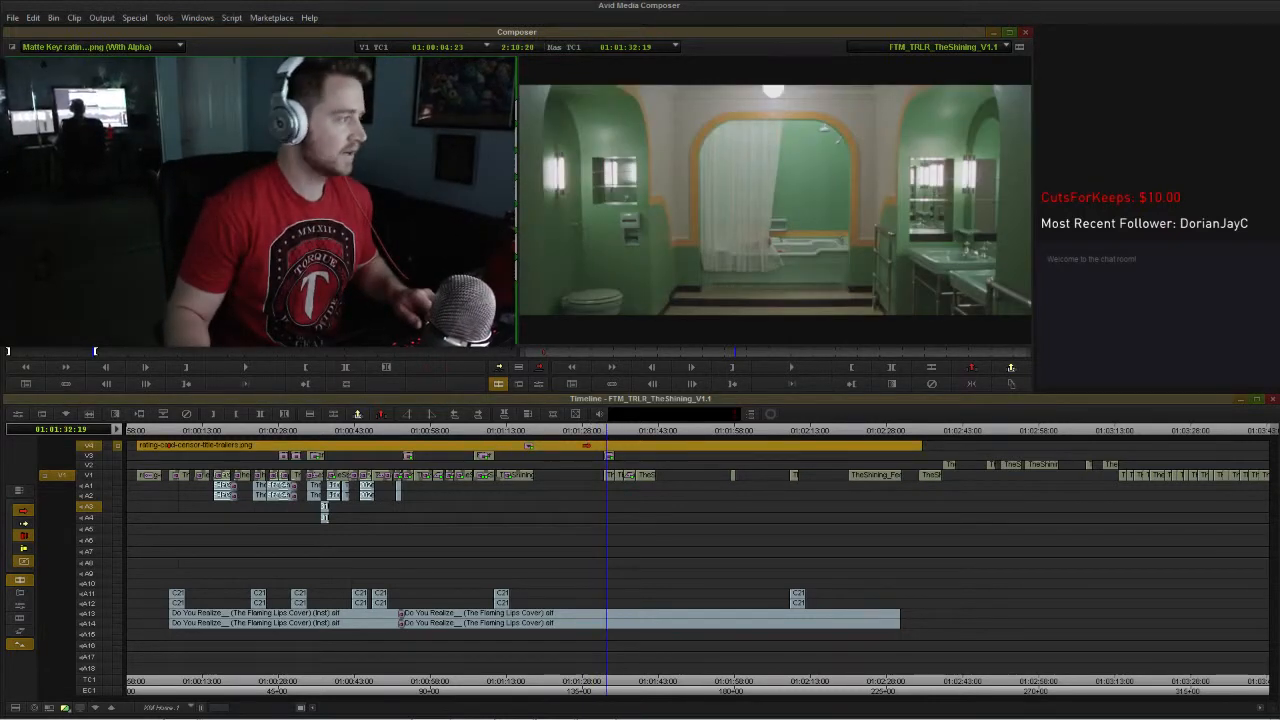
pyautogui.click(611, 430)
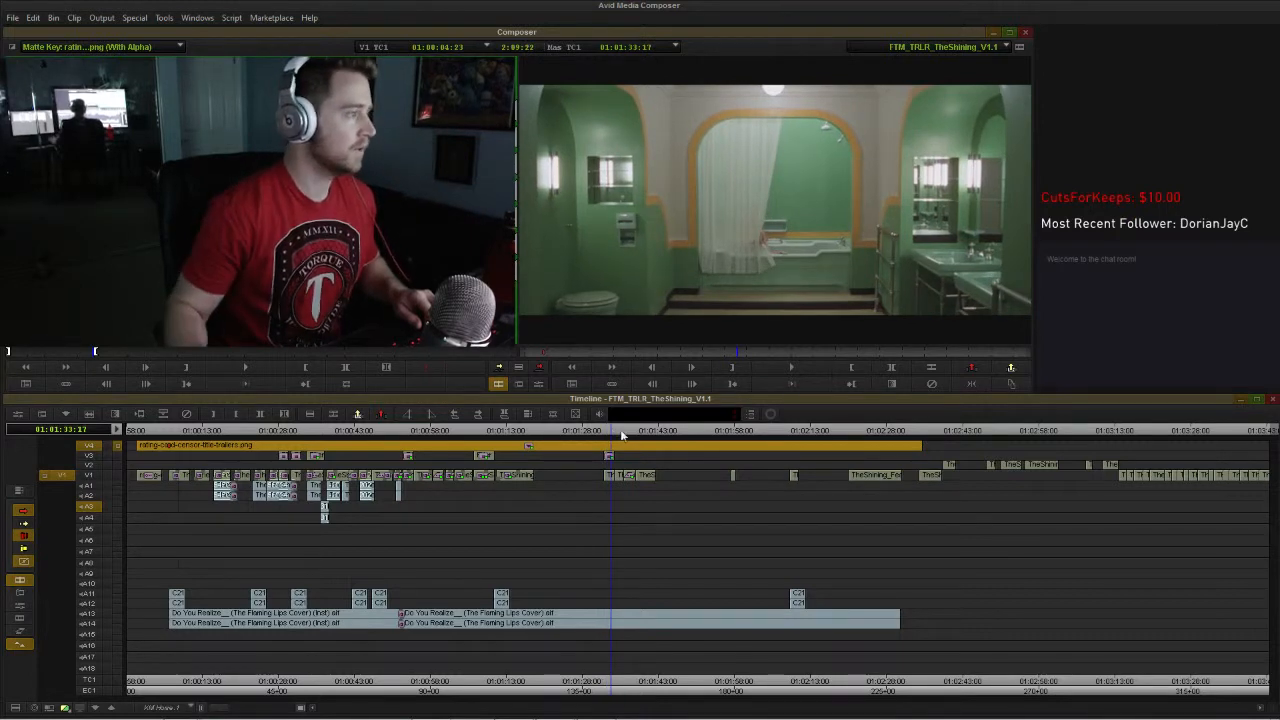
pyautogui.click(655, 430)
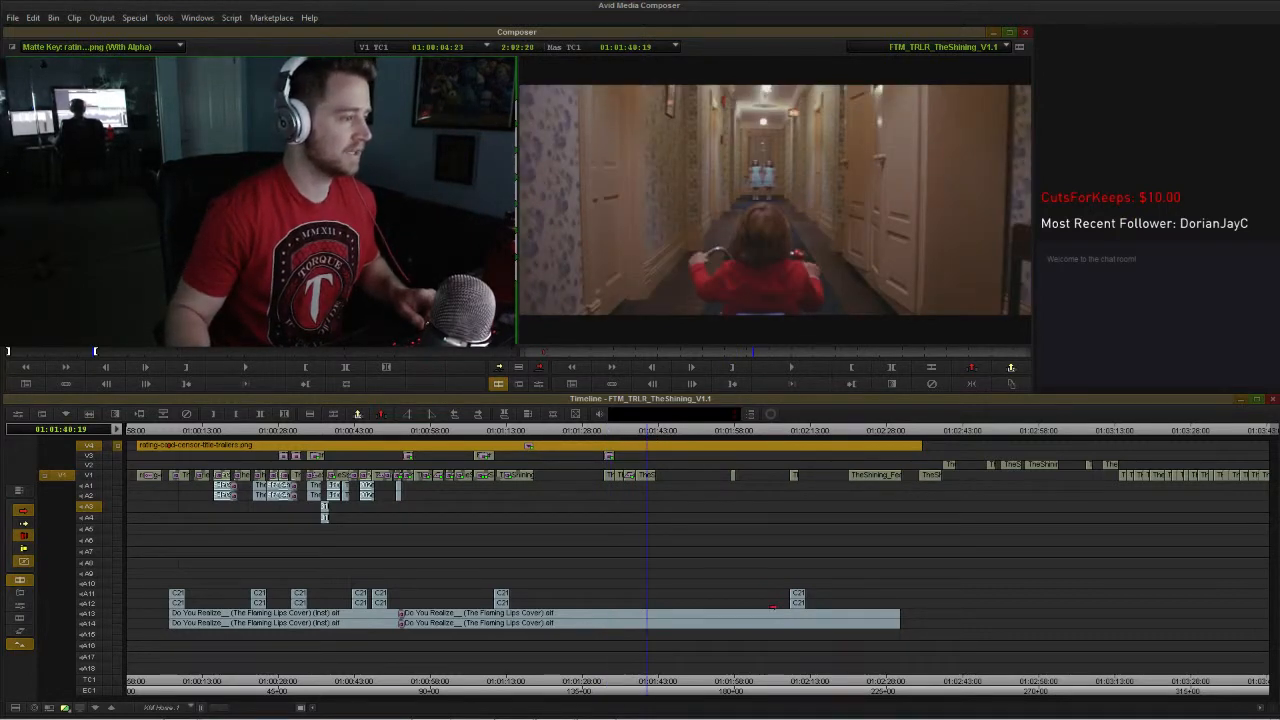
pyautogui.press('space')
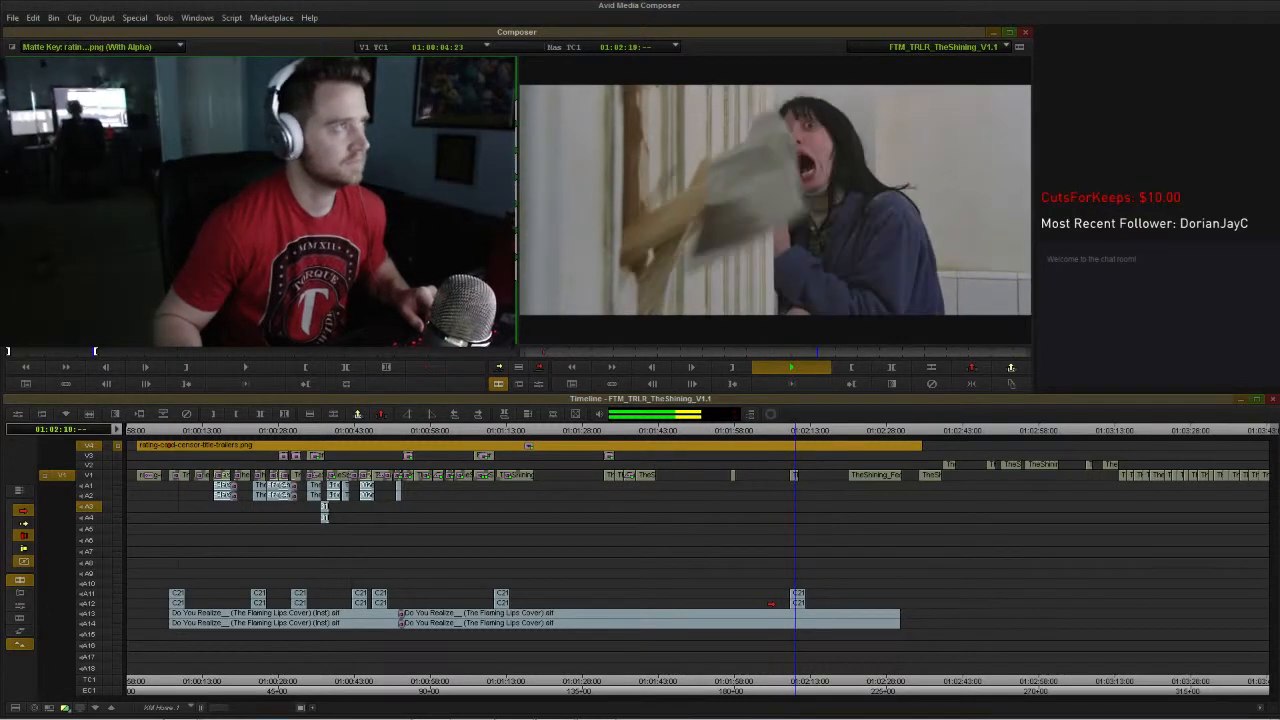
pyautogui.press('space')
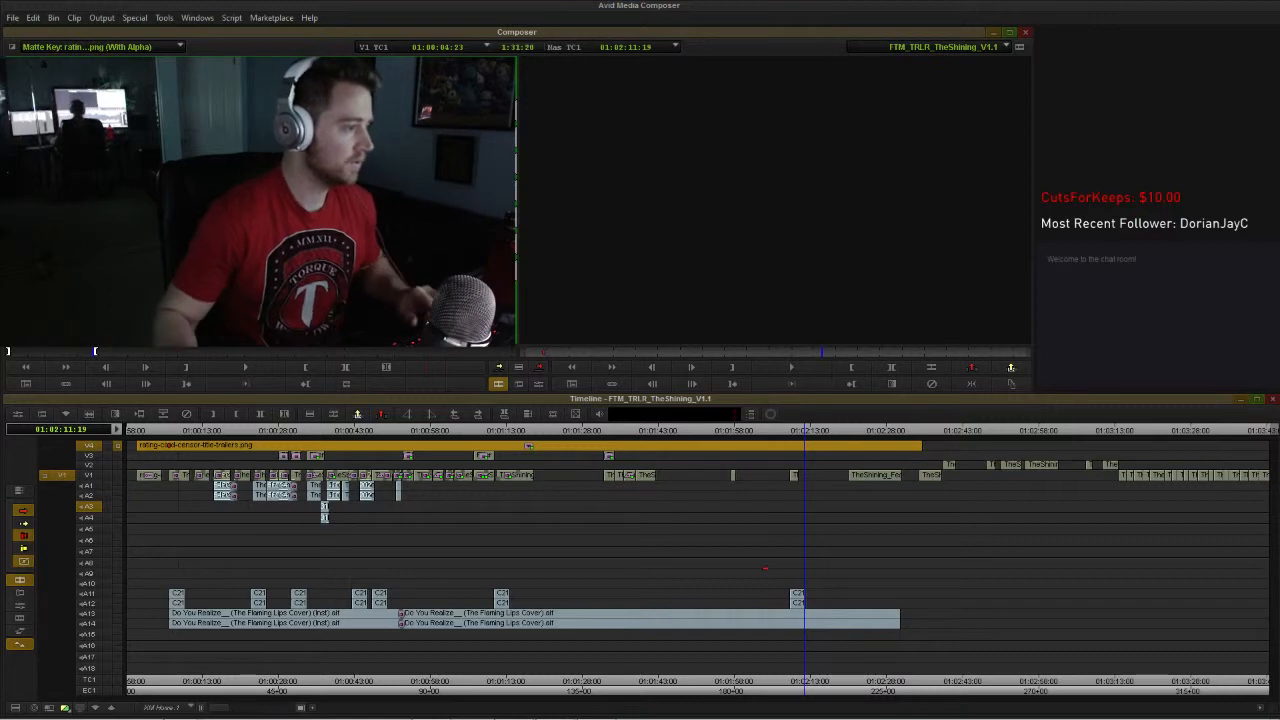
# Step: Replay the stretch after the hallway shot and check the black gaps up to the end of the music
pyautogui.click(650, 430)
pyautogui.press('space')
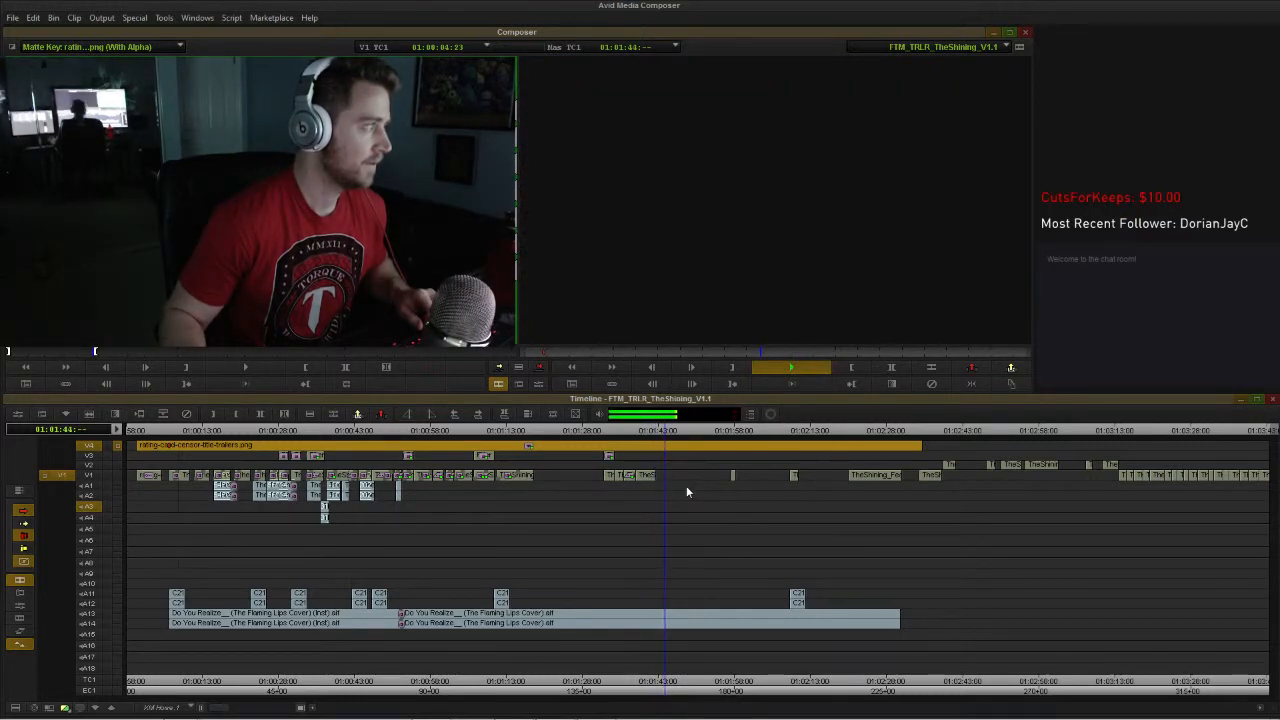
pyautogui.press('space')
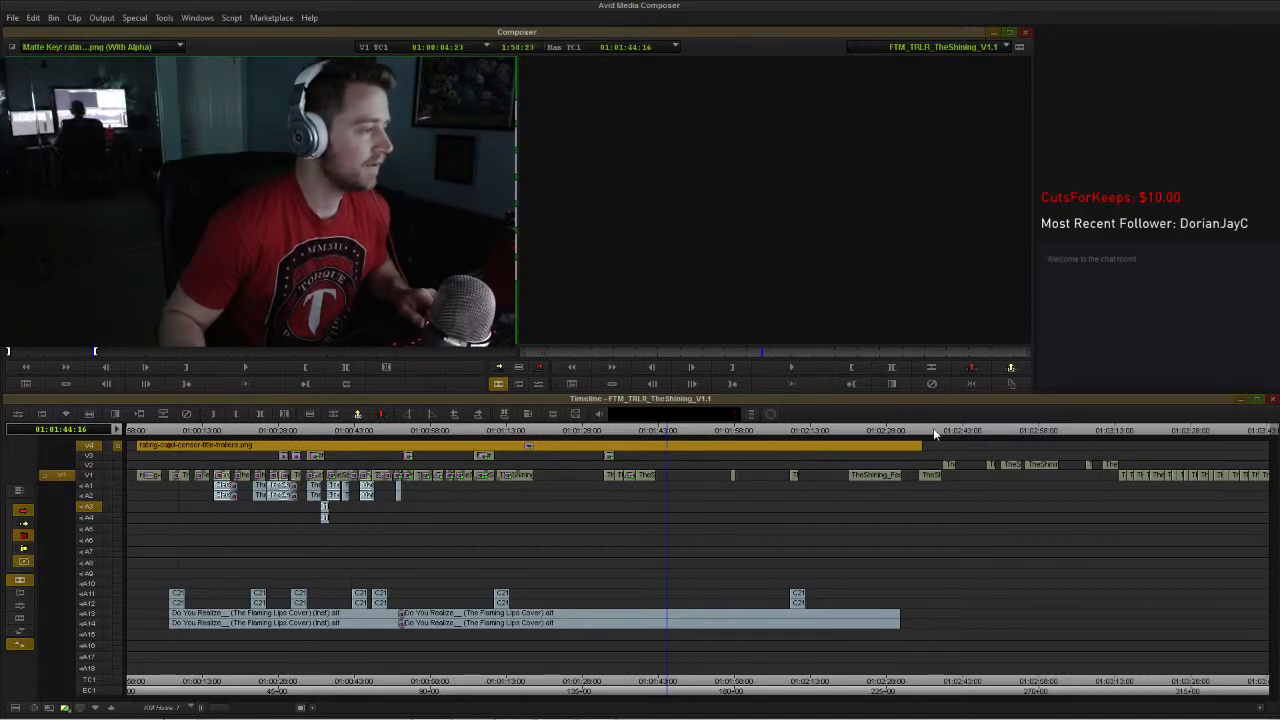
pyautogui.click(893, 432)
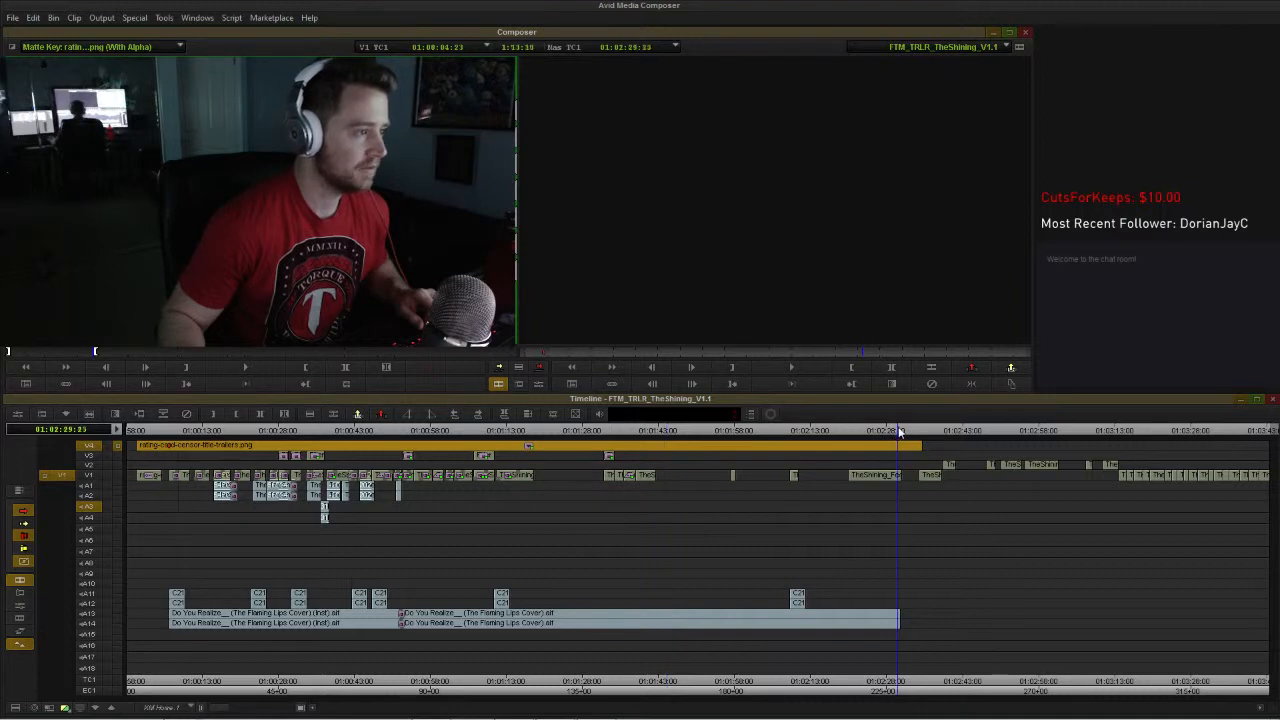
pyautogui.click(789, 432)
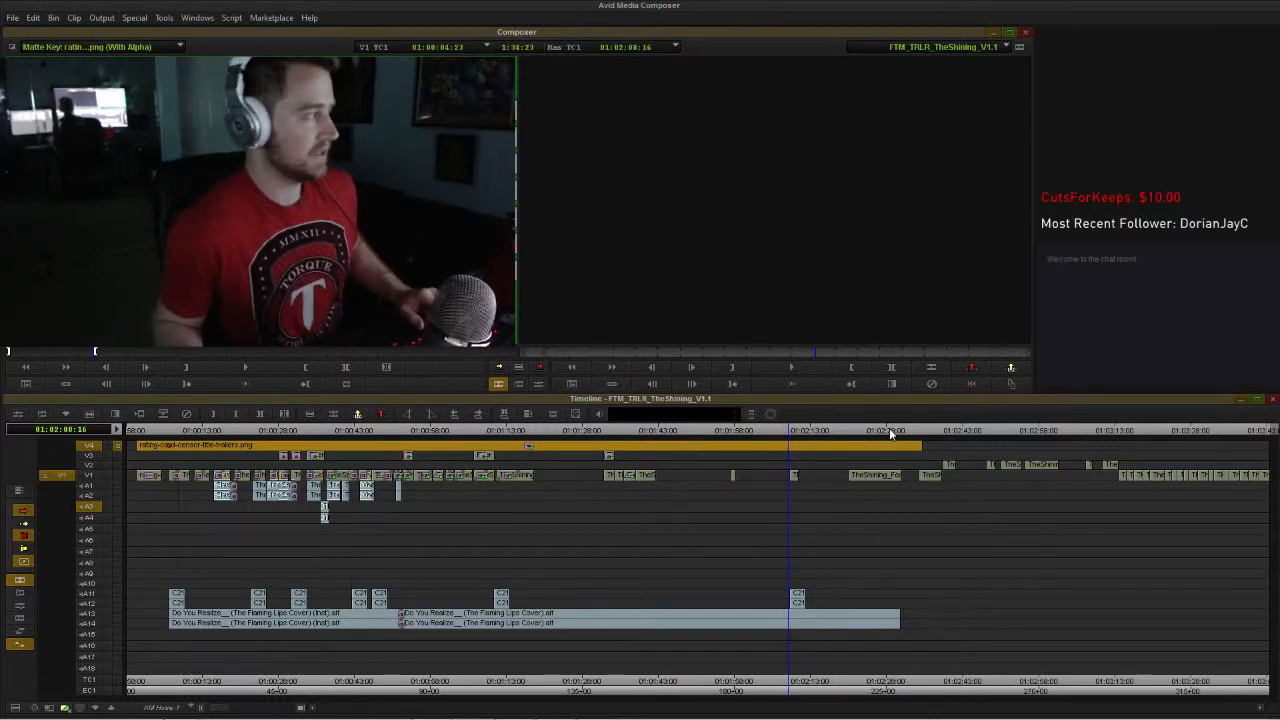
# Step: Play the section up to the man's close-up and extend the end of the music on A13 and A14 to 01:02:42:19
pyautogui.click(780, 430)
pyautogui.press('space')
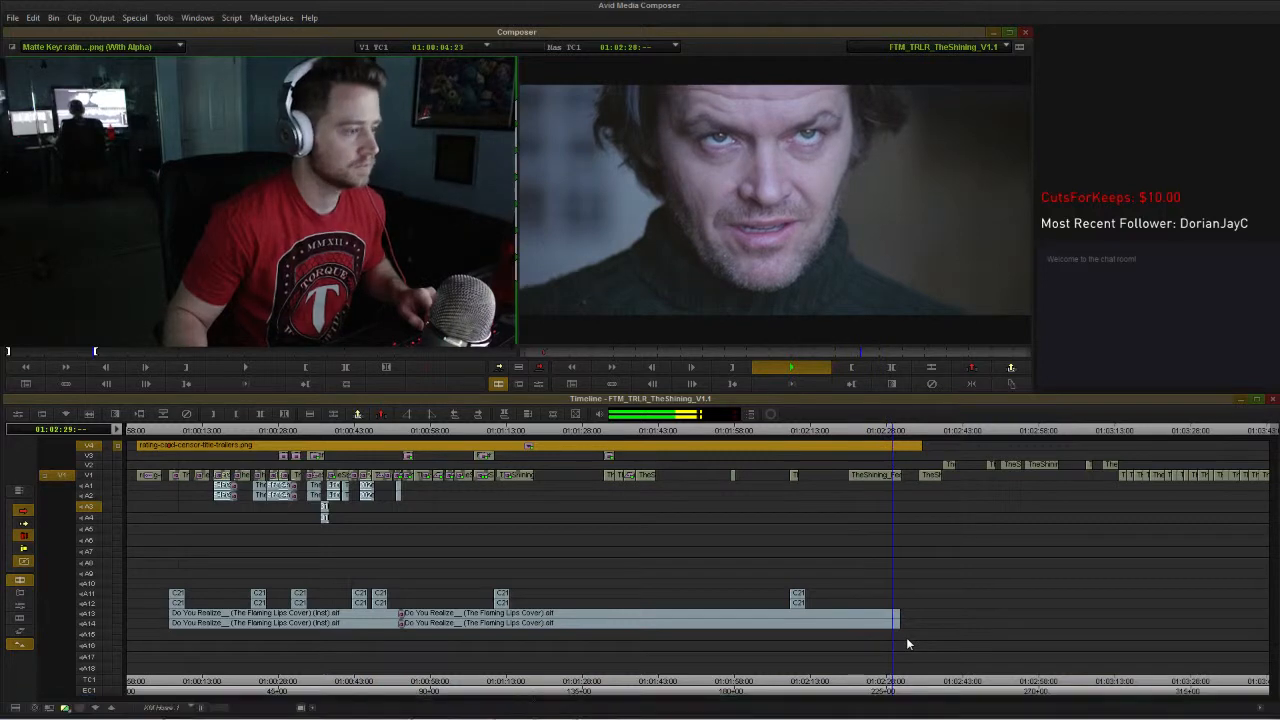
pyautogui.press('space')
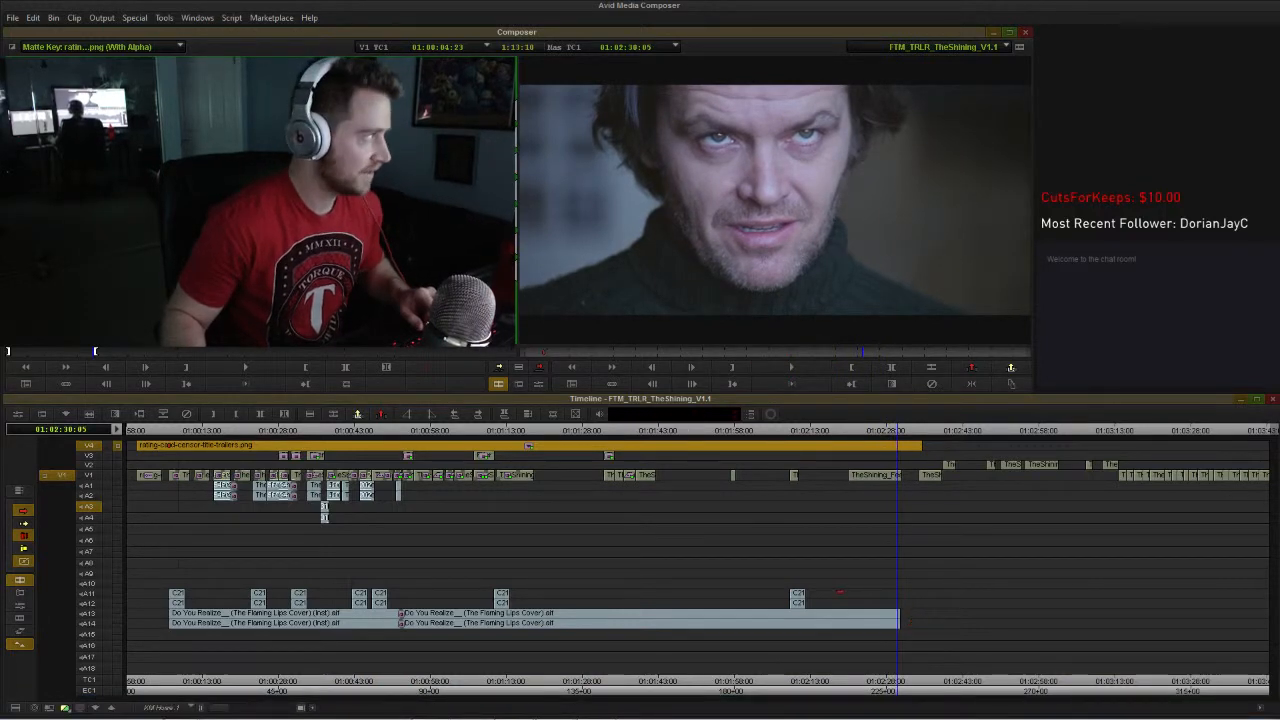
pyautogui.click(897, 625)
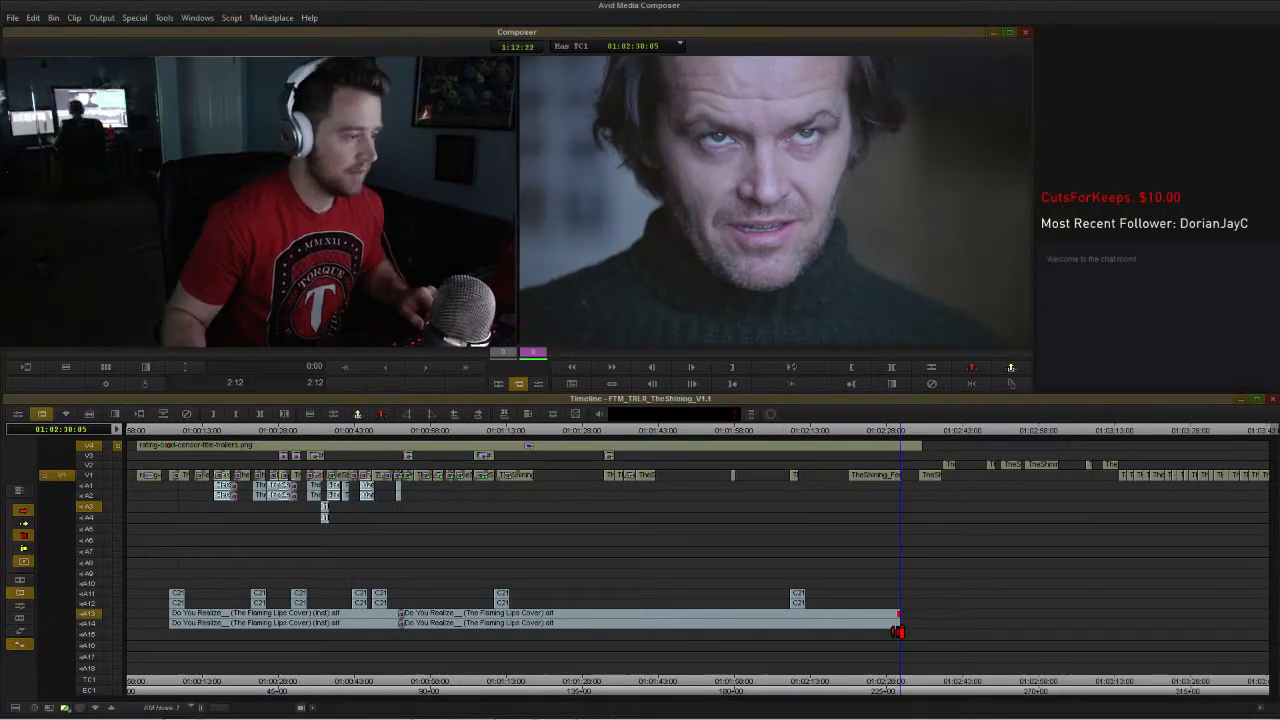
pyautogui.moveTo(897, 628); pyautogui.dragTo(960, 615)
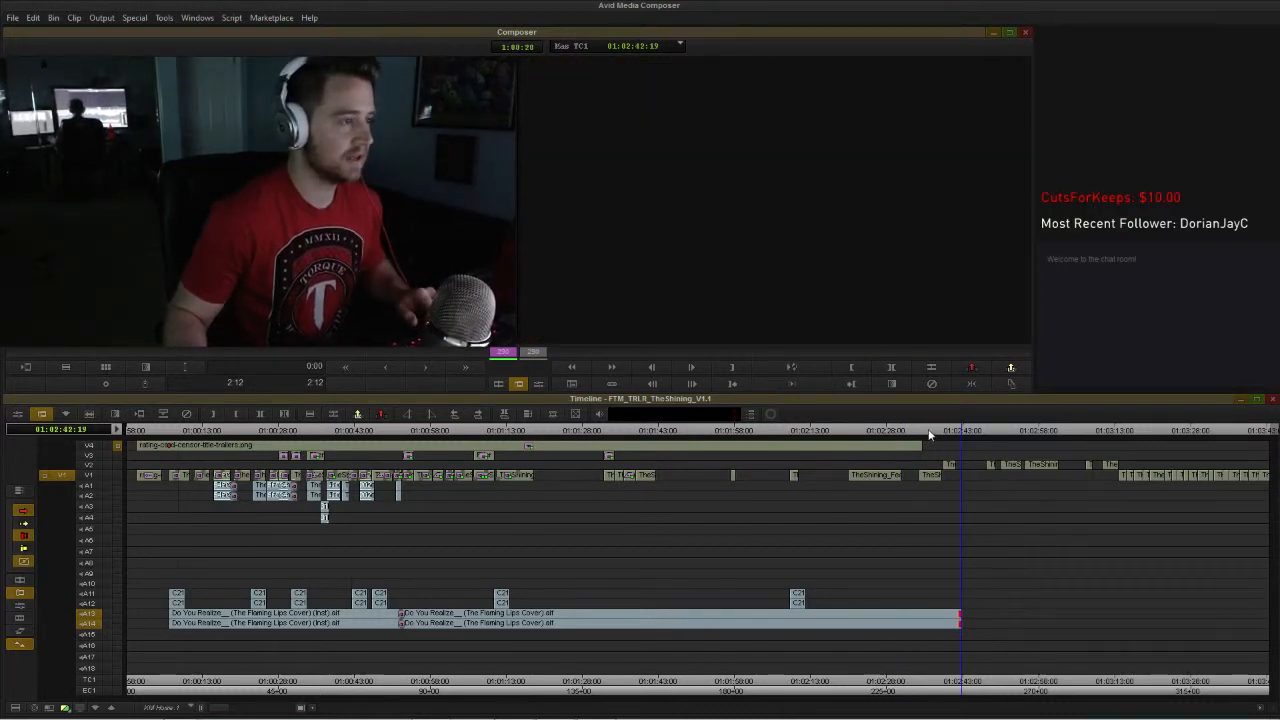
# Step: Play back the shot of the boy in the red sweater against the extended music
pyautogui.click(930, 431)
pyautogui.press('space')
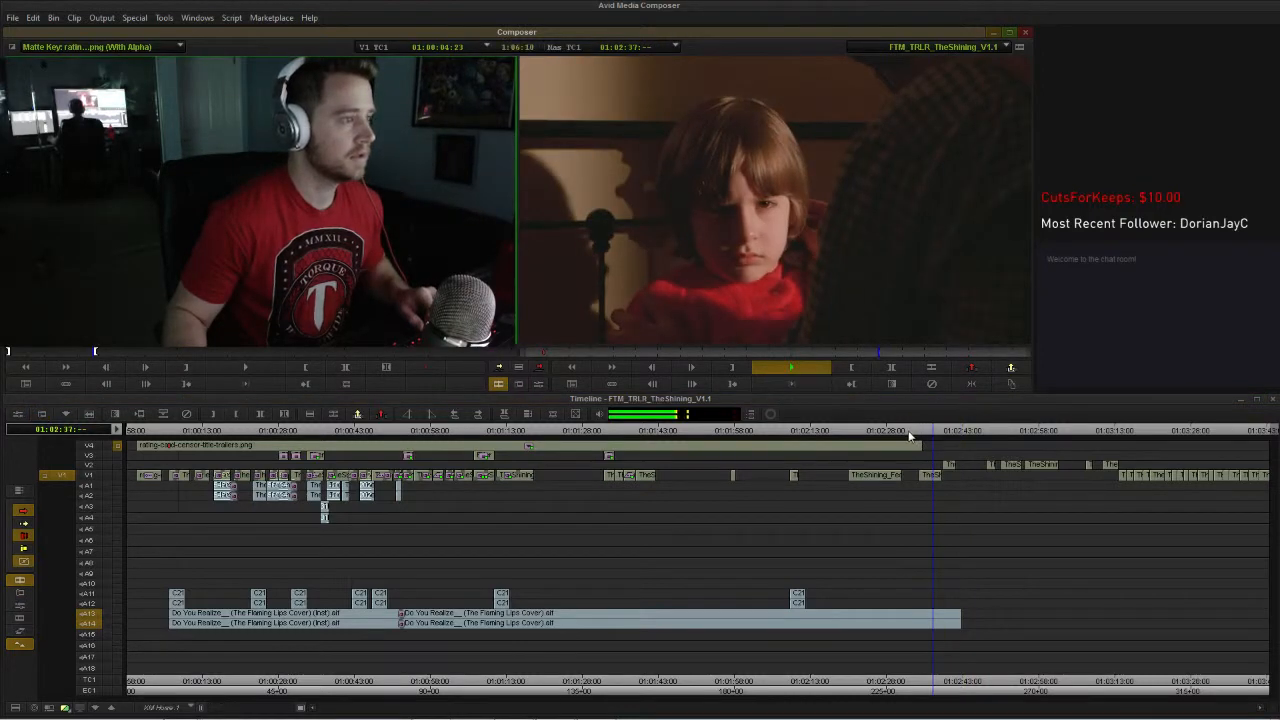
pyautogui.click(908, 434)
pyautogui.press('space')
pyautogui.click(913, 431)
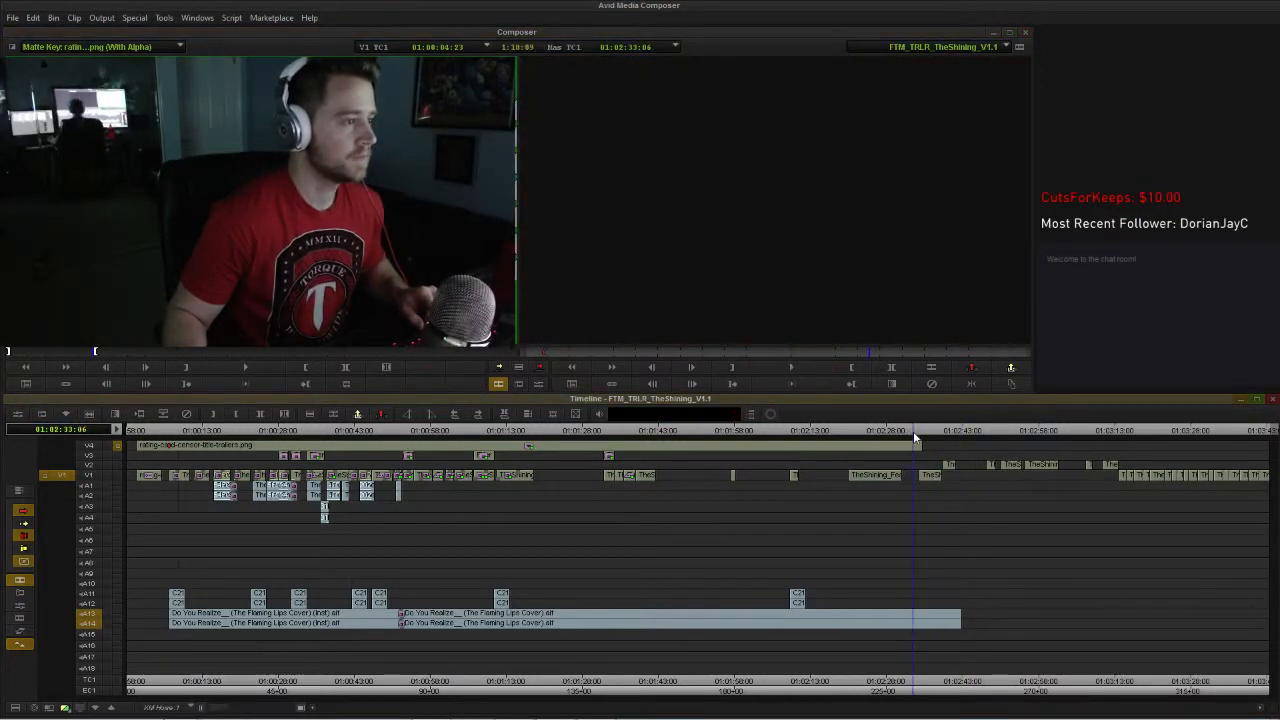
pyautogui.press('space')
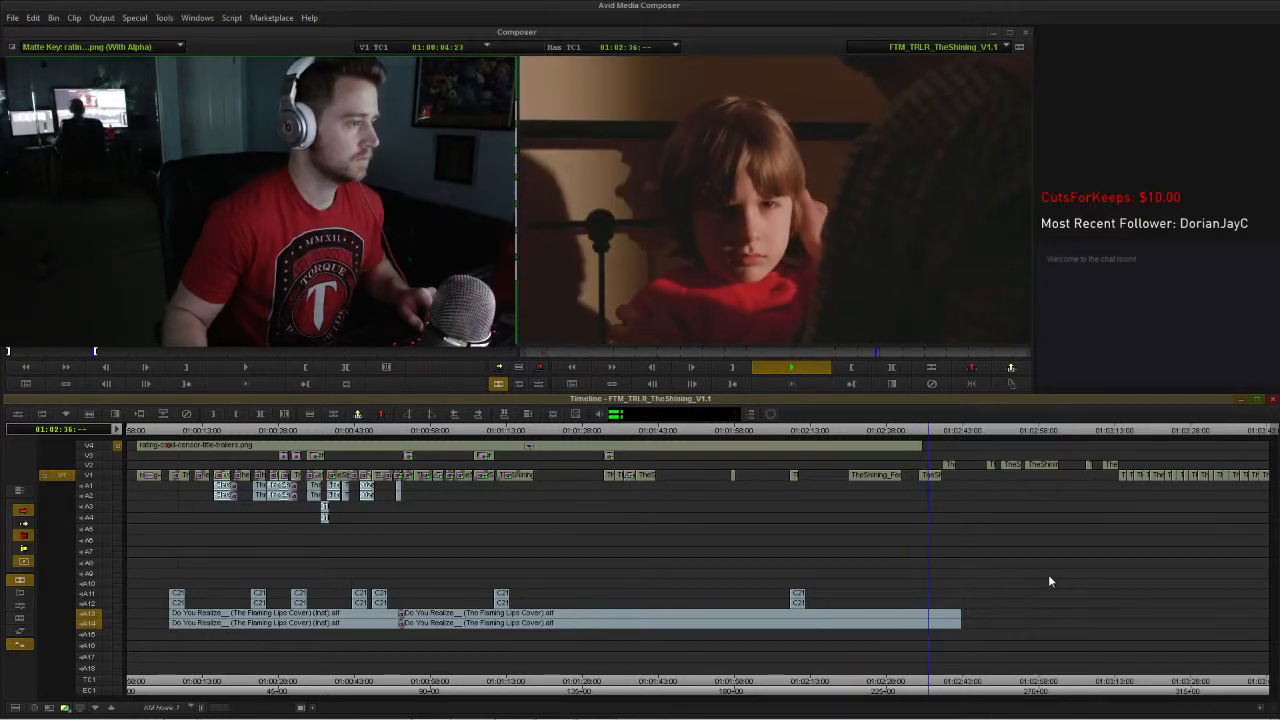
pyautogui.press('space')
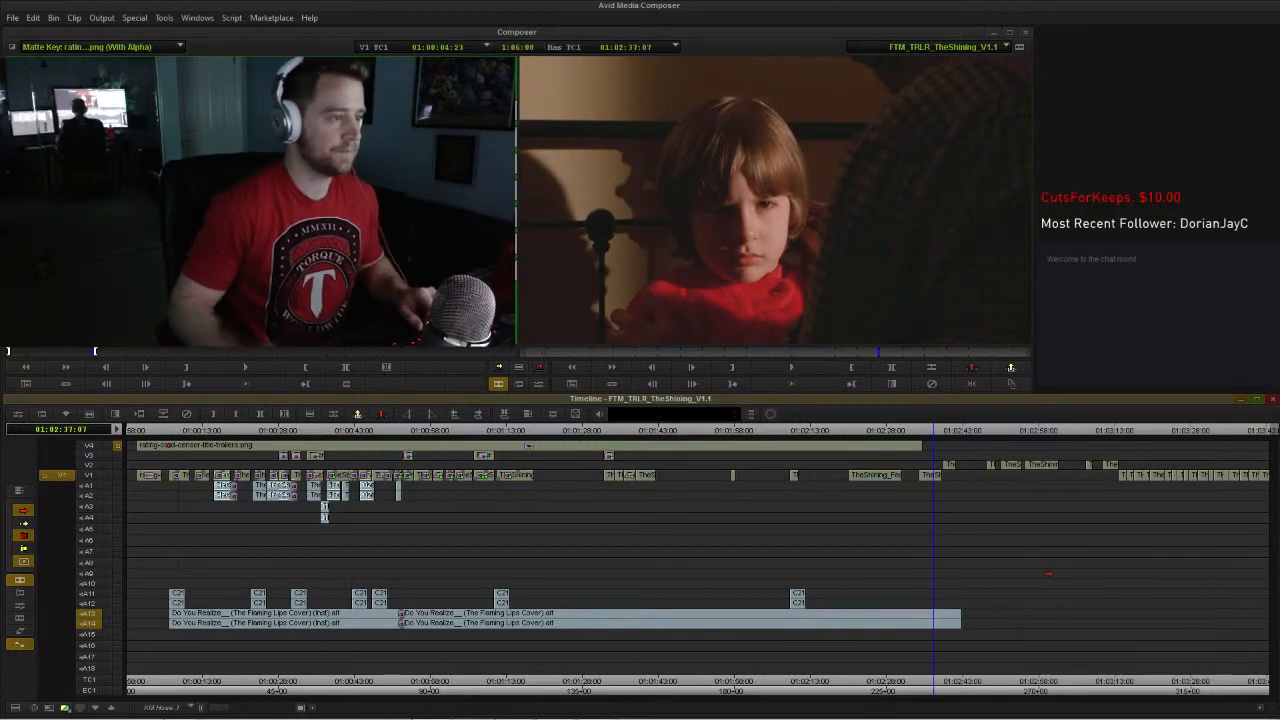
pyautogui.press('super')
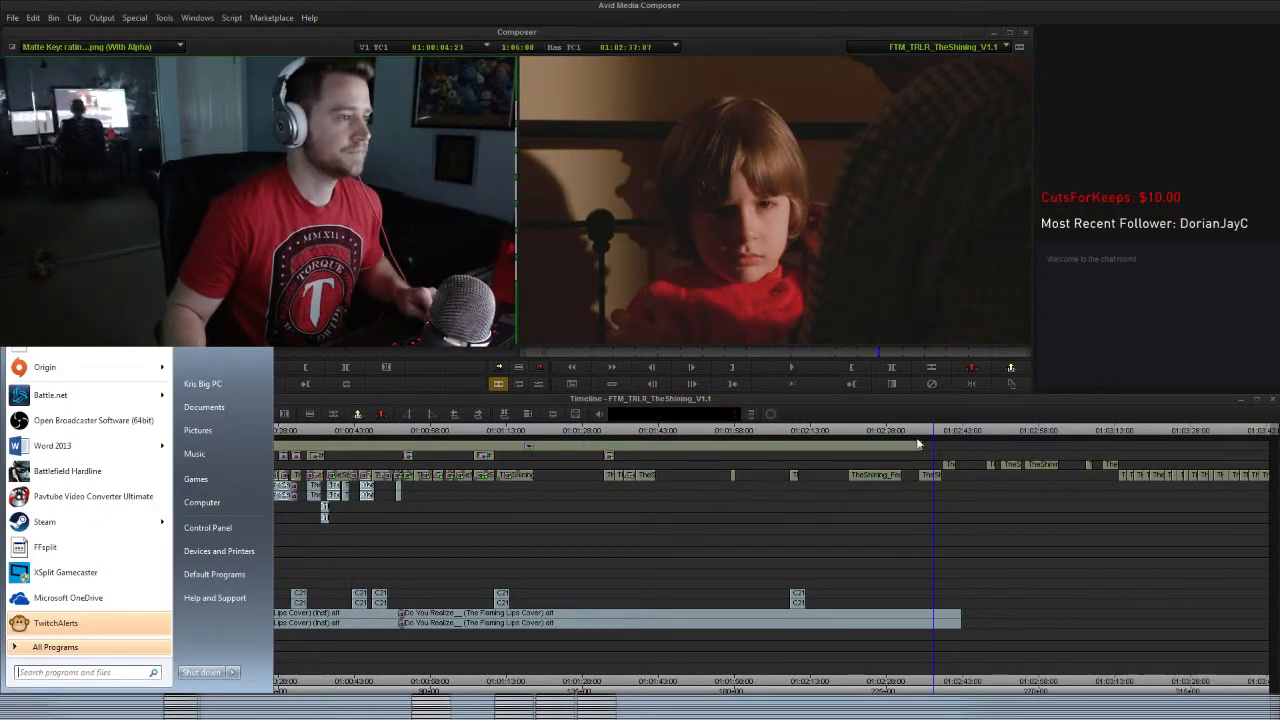
pyautogui.click(918, 443)
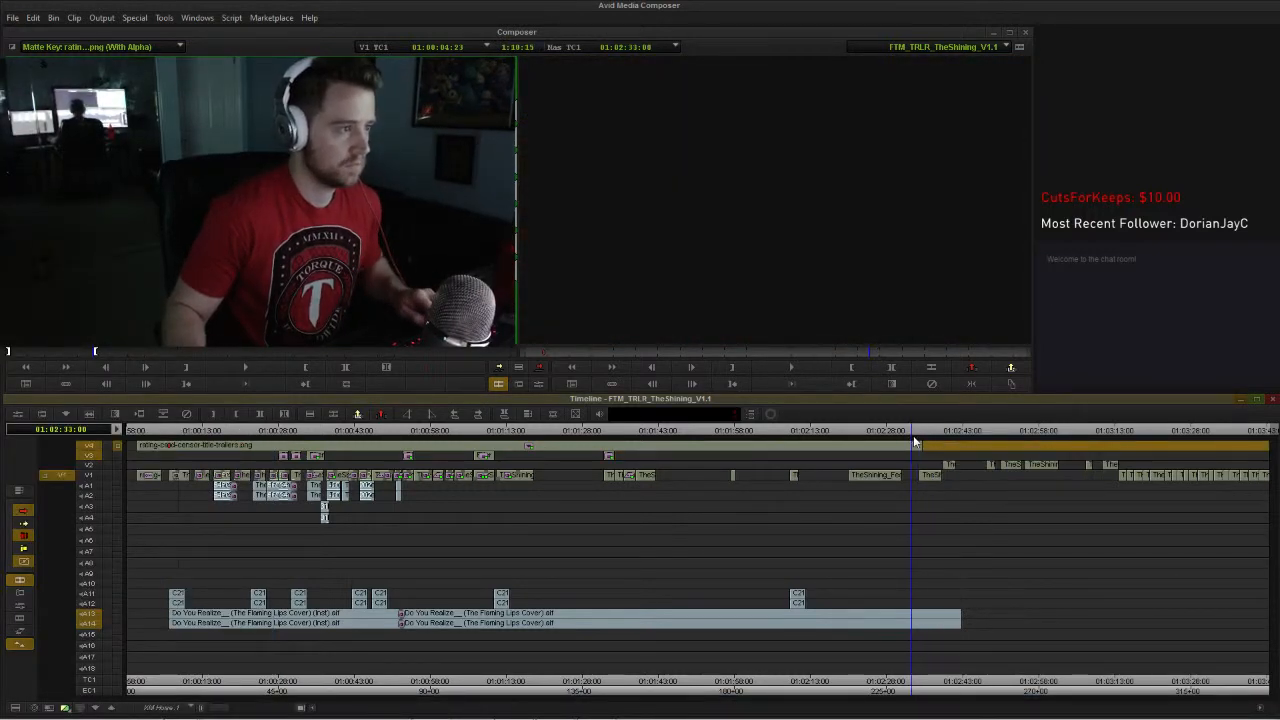
pyautogui.click(942, 445)
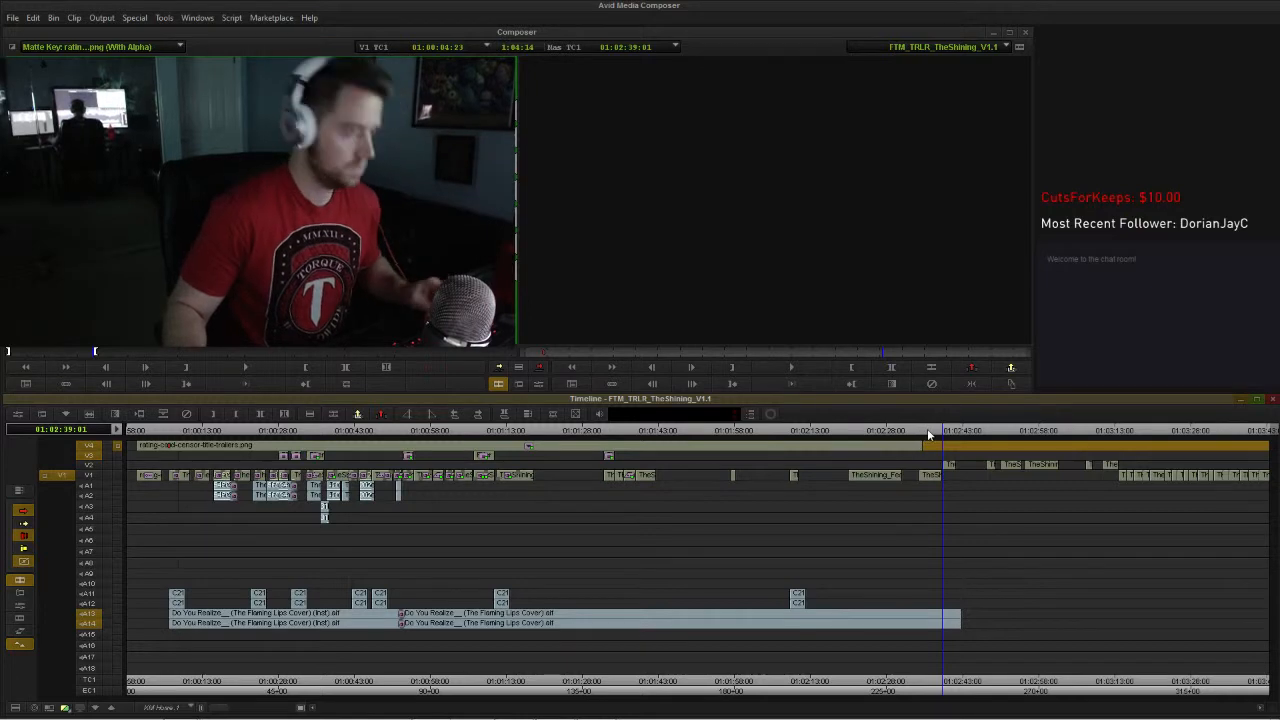
pyautogui.click(931, 447)
pyautogui.click(930, 474)
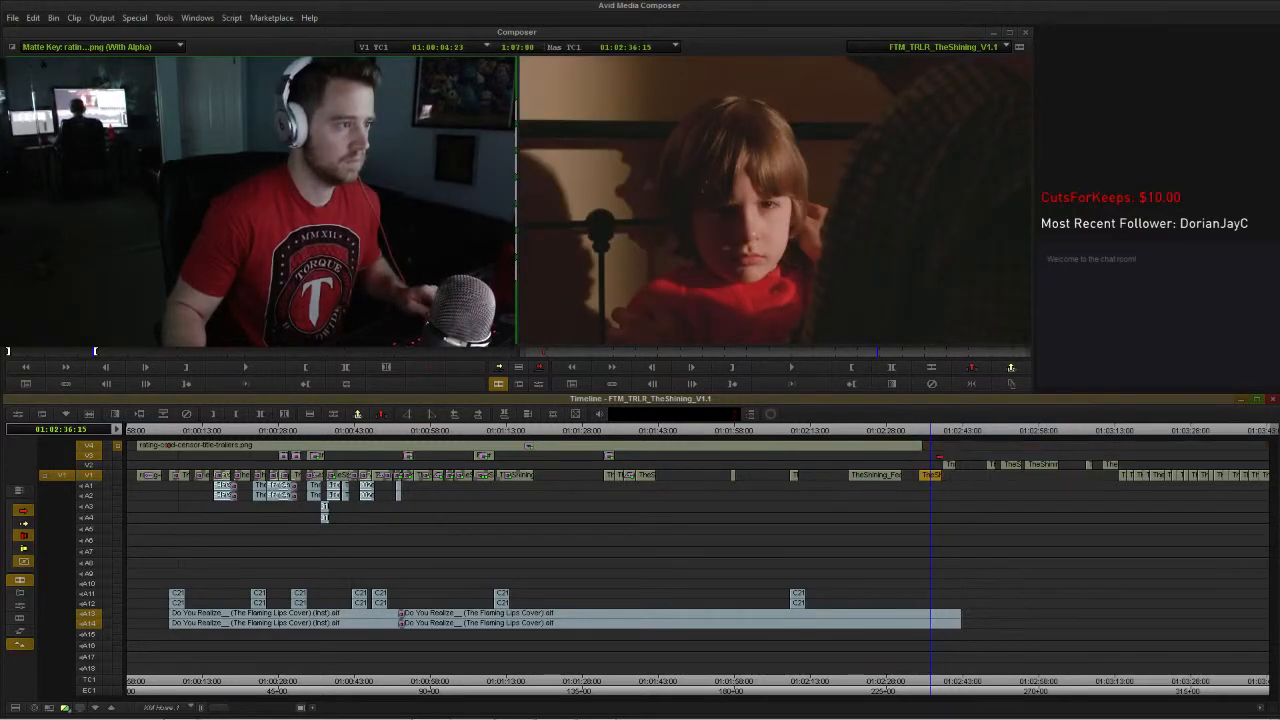
pyautogui.hotkey('shift', 'Right')
pyautogui.press('o')
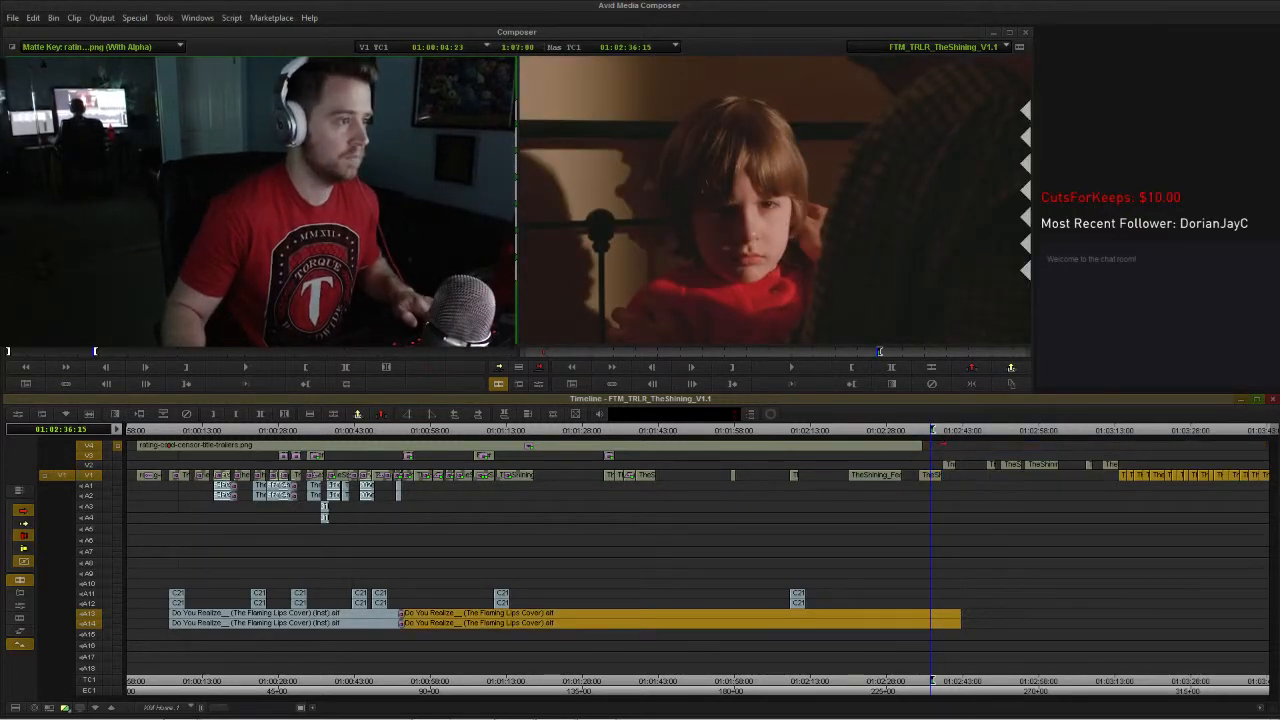
pyautogui.click(957, 436)
pyautogui.click(928, 434)
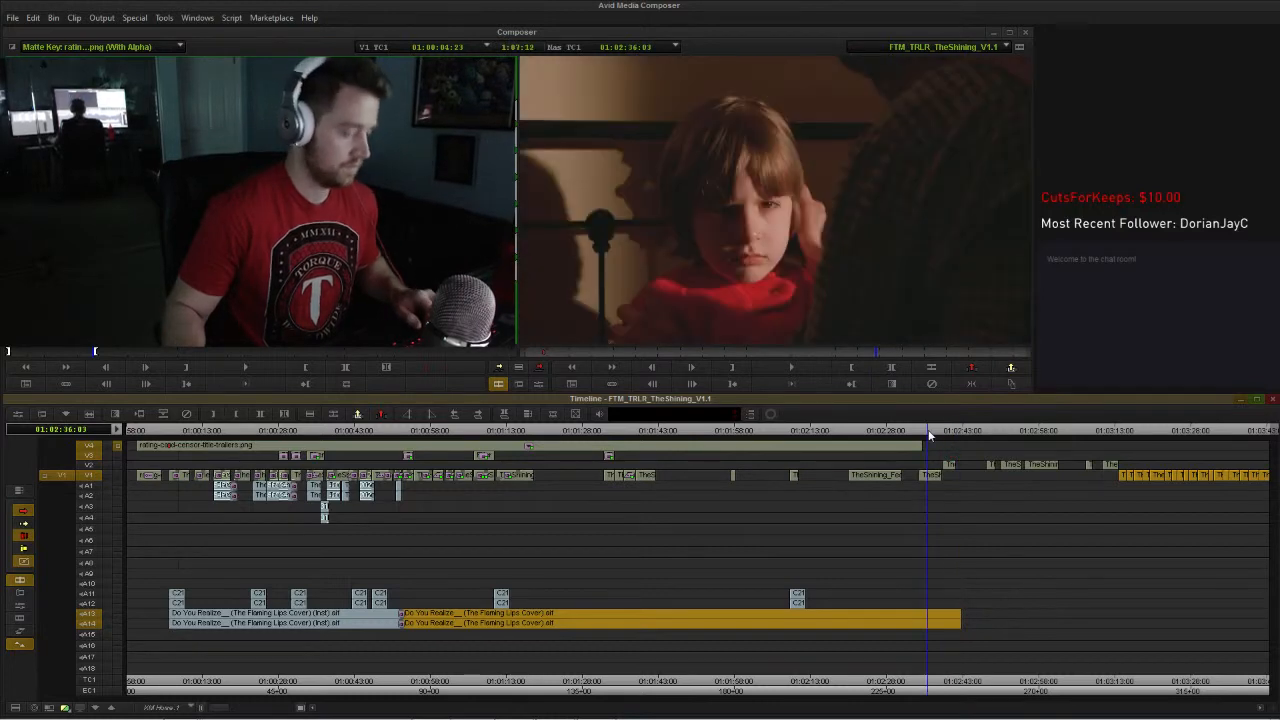
# Step: Move the boy's shot and all following video clips later, leaving the music in place, and shift the man's close-up later onto V3
pyautogui.click(930, 475)
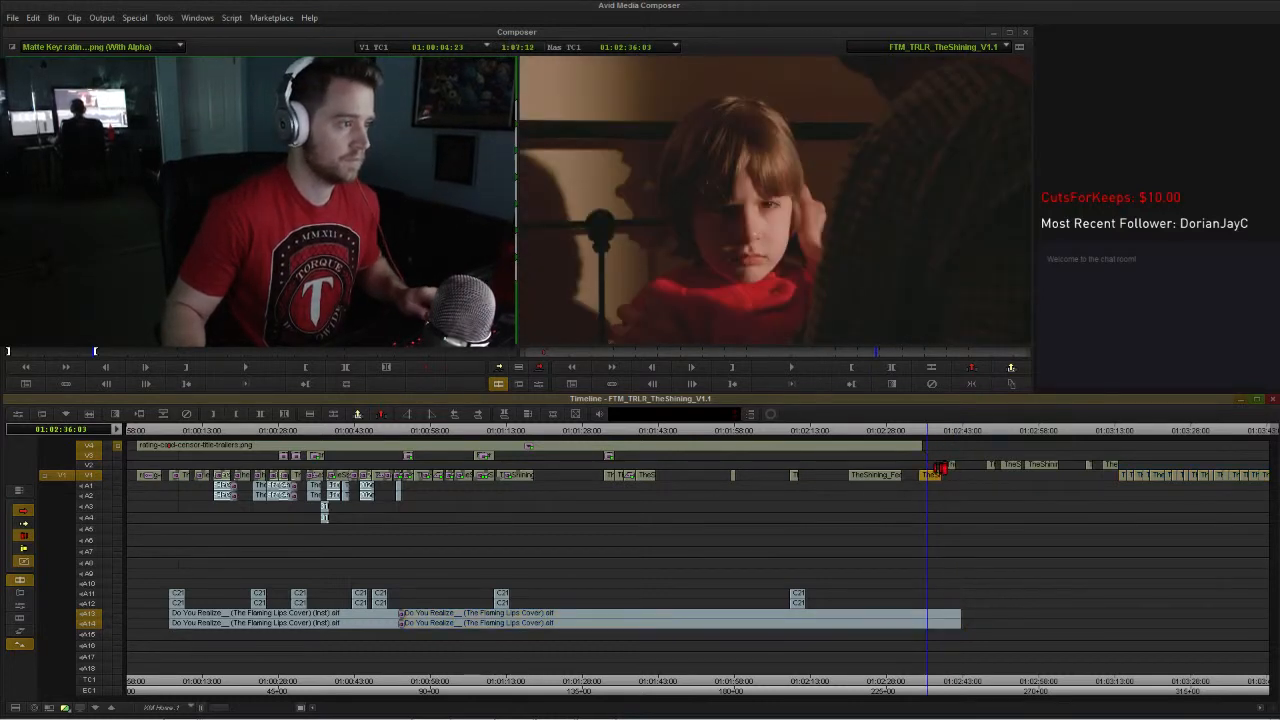
pyautogui.hotkey('ctrl', 'a')
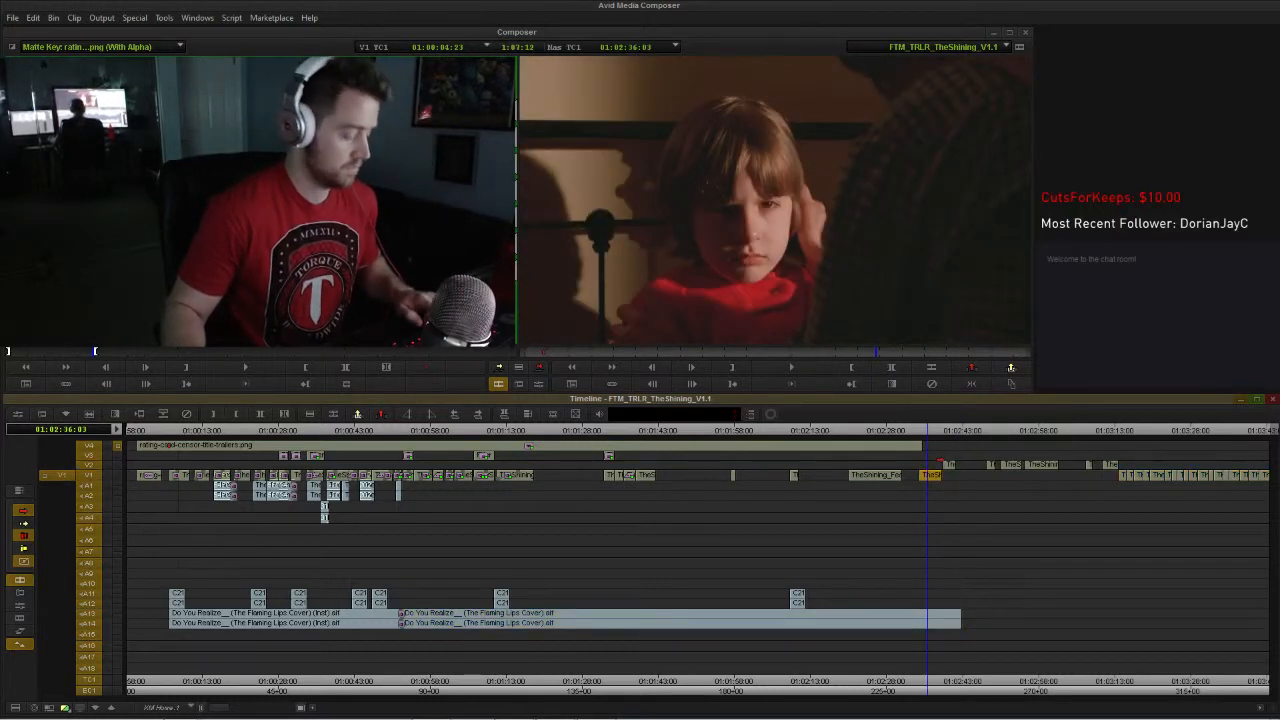
pyautogui.press('o')
pyautogui.press('g')
pyautogui.click(937, 434)
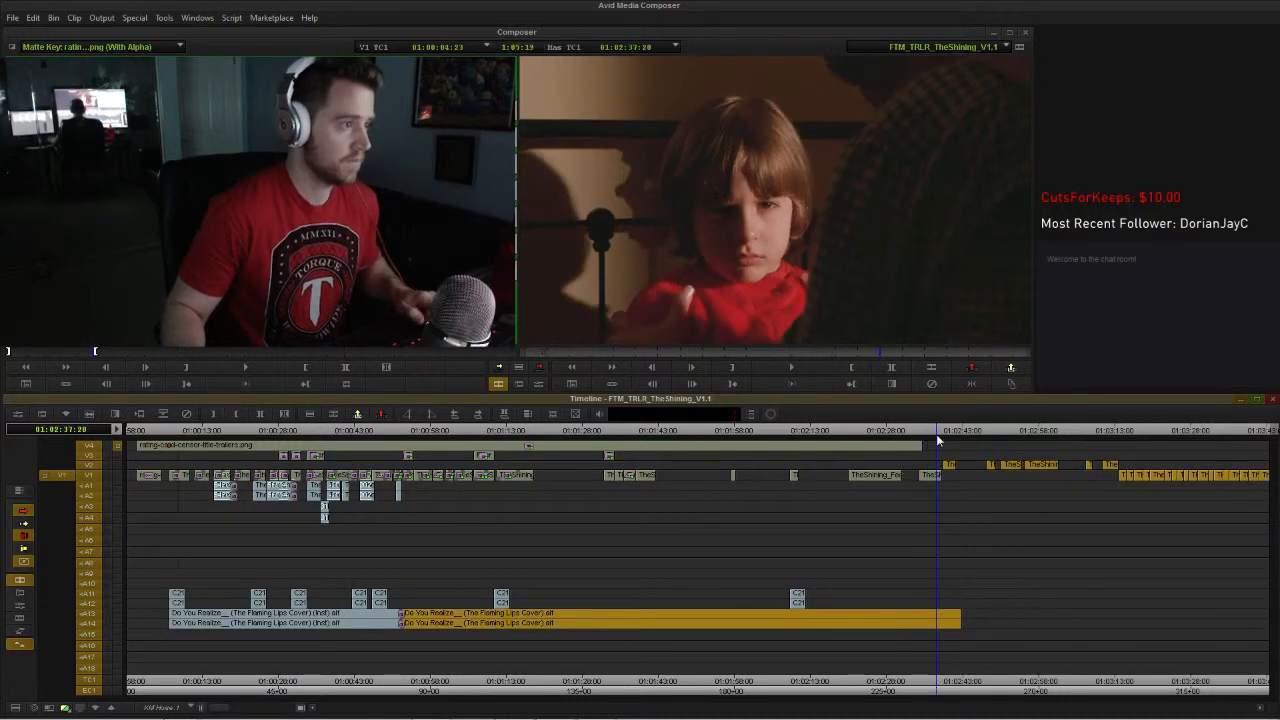
pyautogui.keyDown('shift'); pyautogui.click(916, 616); pyautogui.keyUp('shift')
pyautogui.keyDown('shift'); pyautogui.click(916, 622); pyautogui.keyUp('shift')
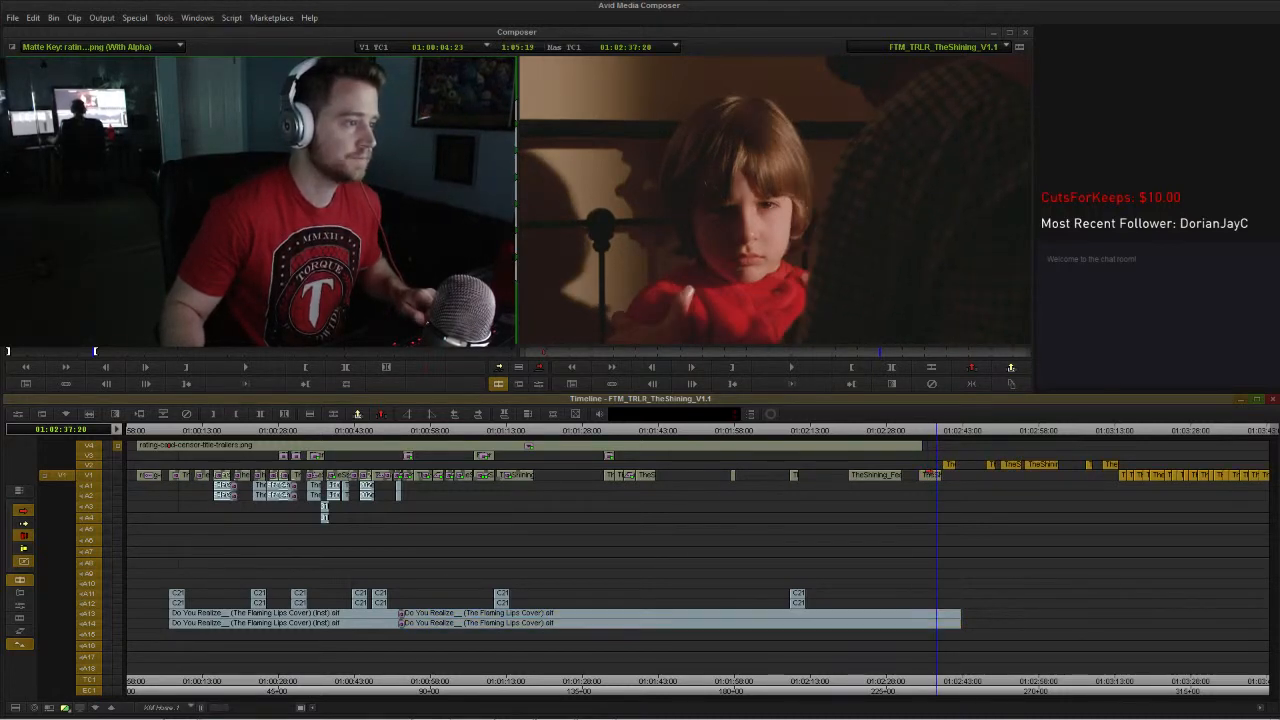
pyautogui.moveTo(928, 475); pyautogui.dragTo(1027, 472)
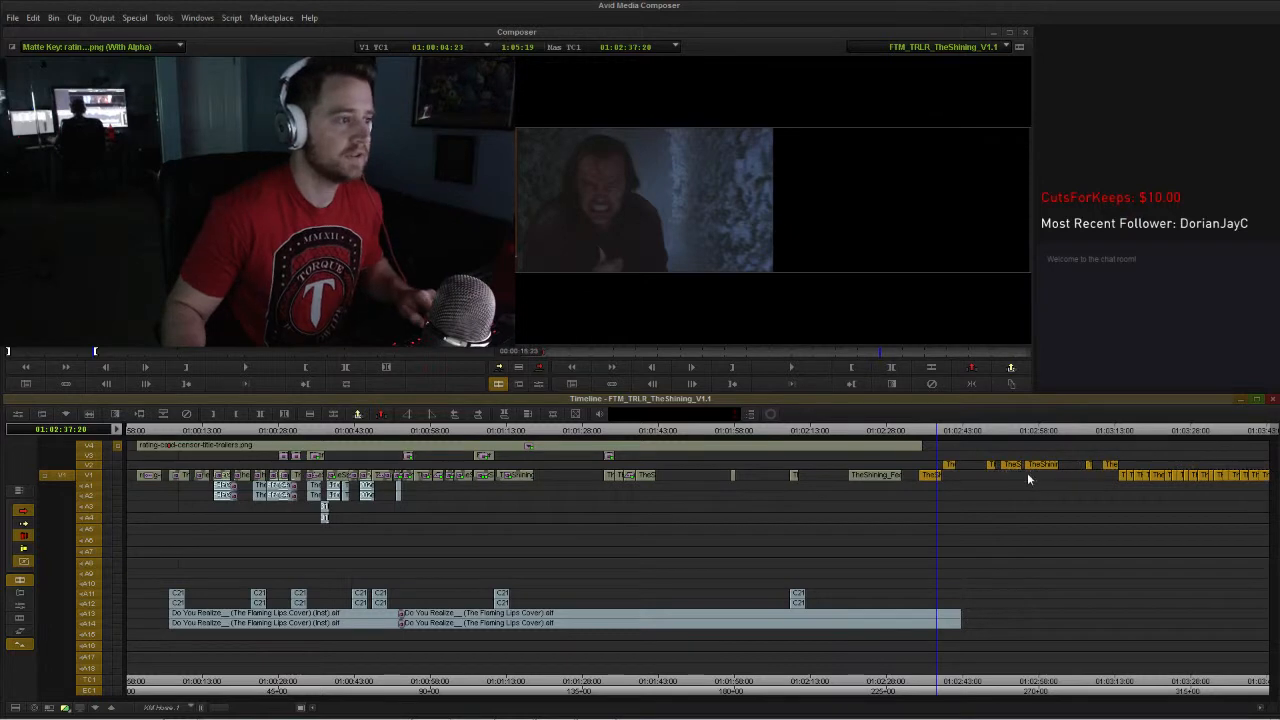
pyautogui.moveTo(812, 476); pyautogui.dragTo(932, 455)
# Step: Play back the black stretch around the end of the V4 rating overlay through to the end of the music
pyautogui.click(852, 429)
pyautogui.press('space')
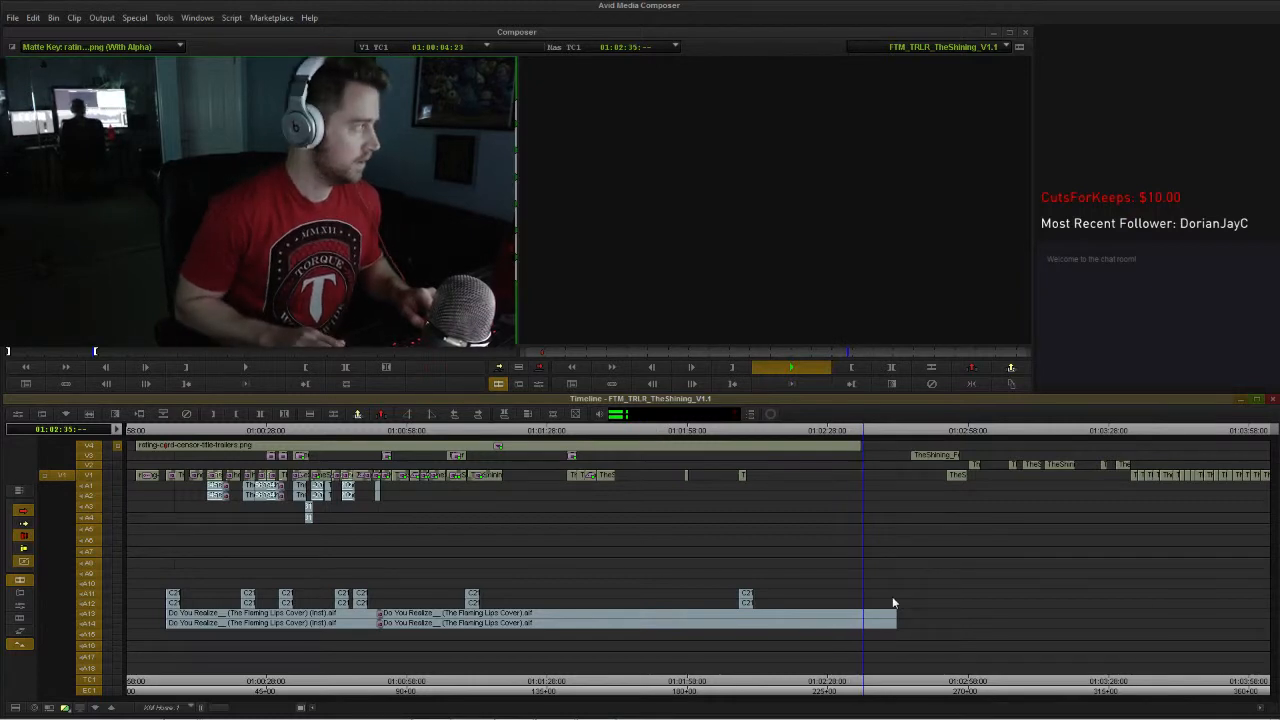
pyautogui.press('space')
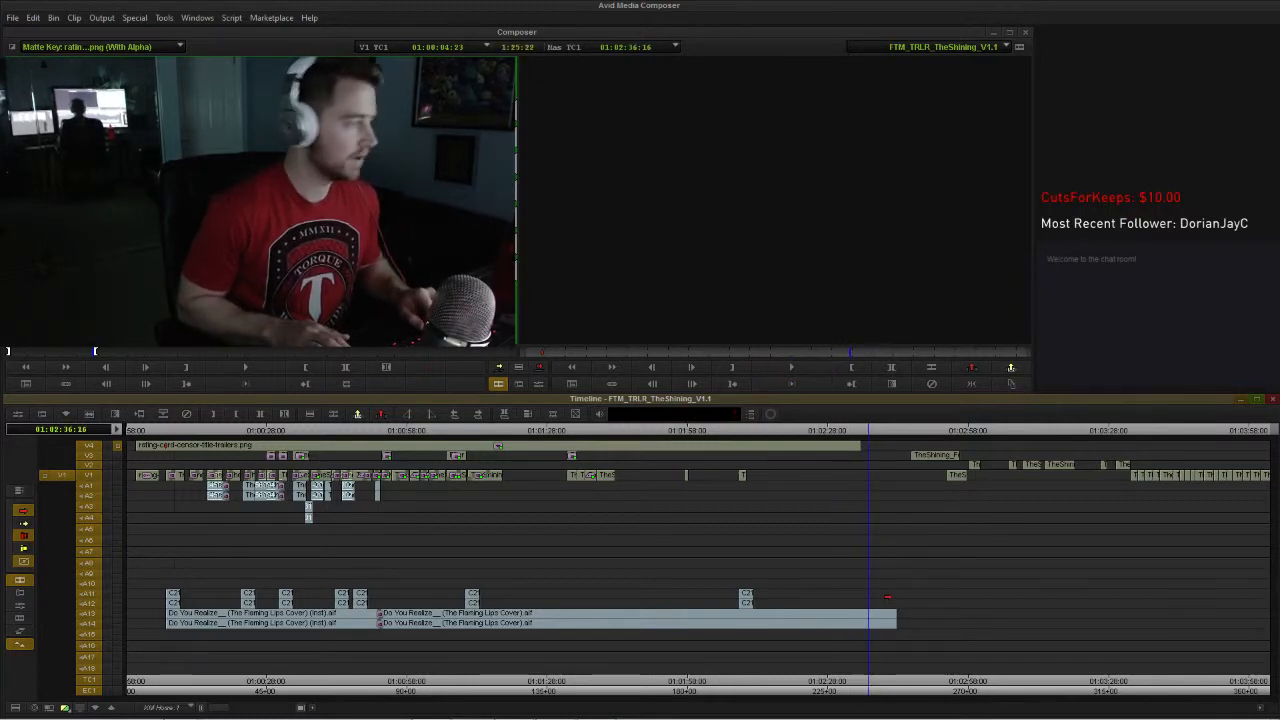
pyautogui.press('Left')
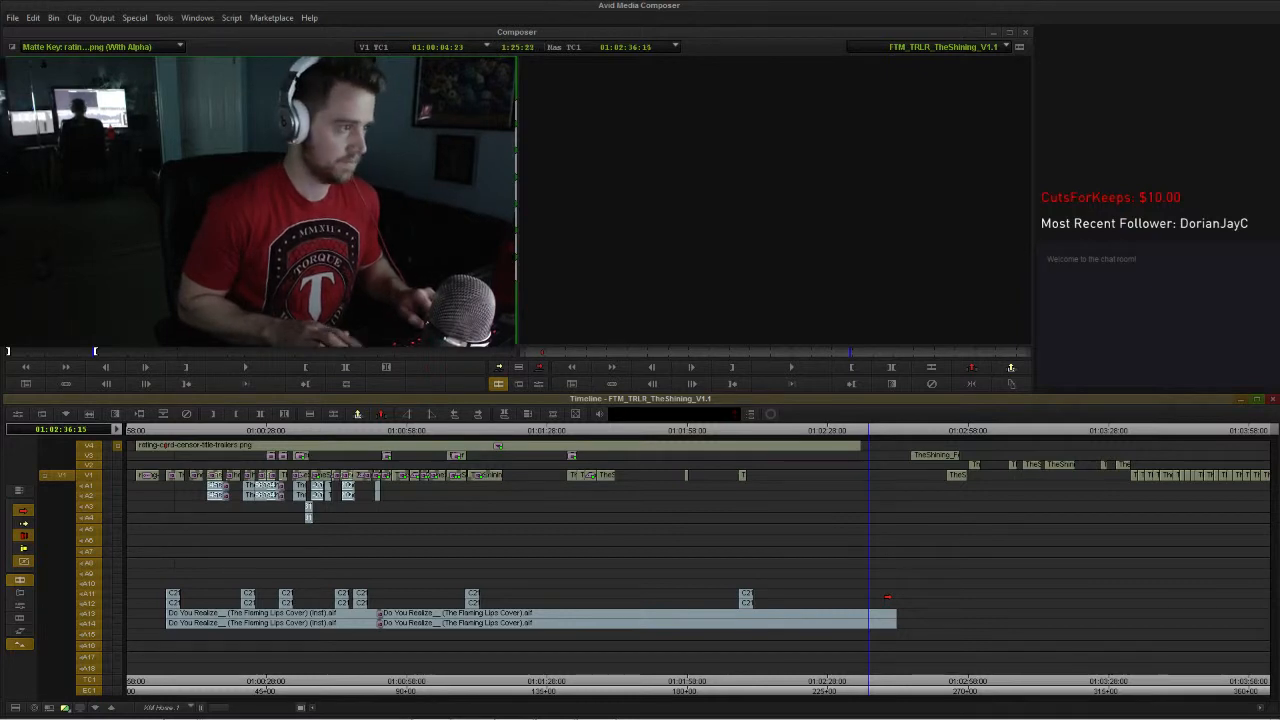
pyautogui.press('Left')
pyautogui.press('Left')
pyautogui.press('Left')
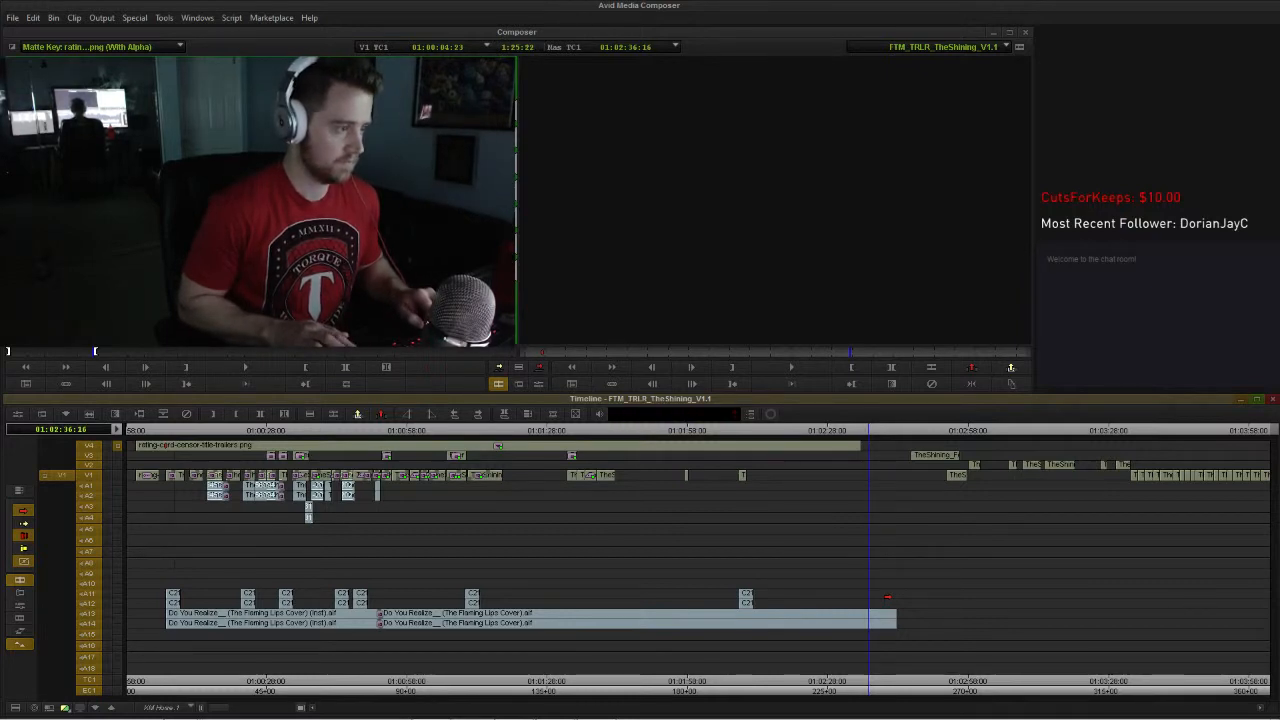
pyautogui.press('space')
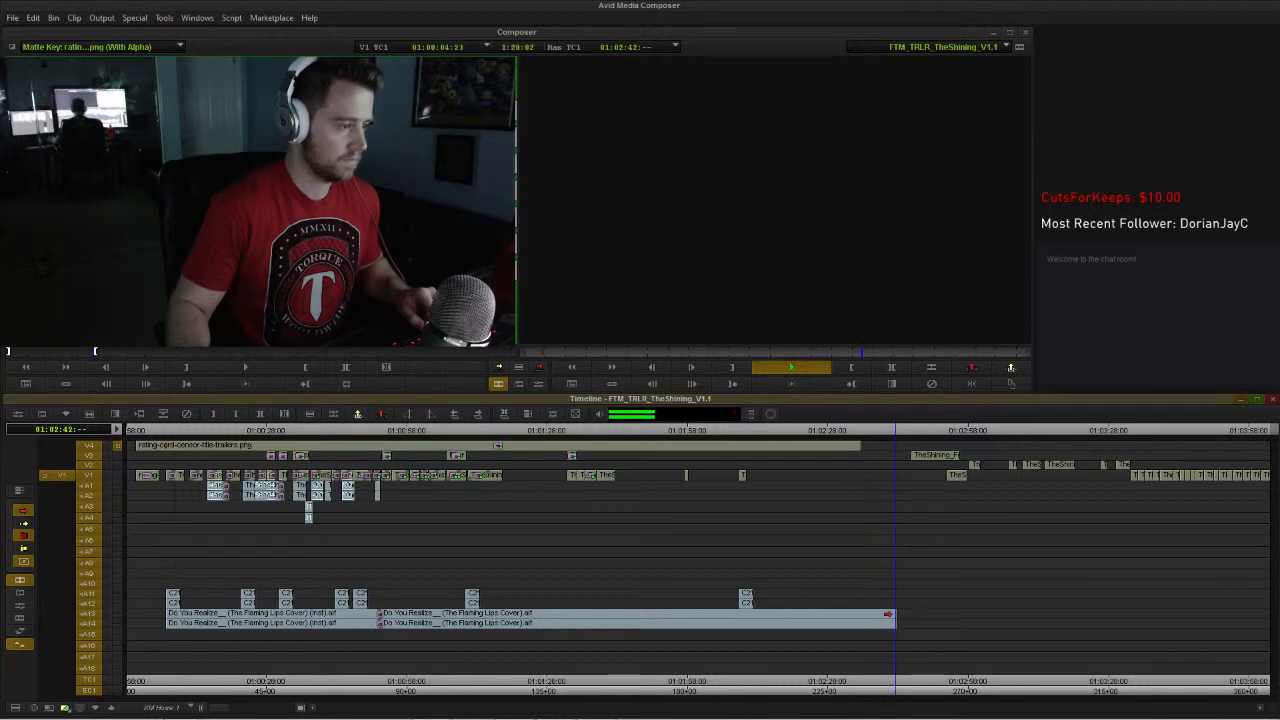
pyautogui.press('space')
# Step: Extend the end of the music on A13 and A14 to 01:02:47:02 and add a 24-frame dissolve ending at the cut
pyautogui.click(895, 618)
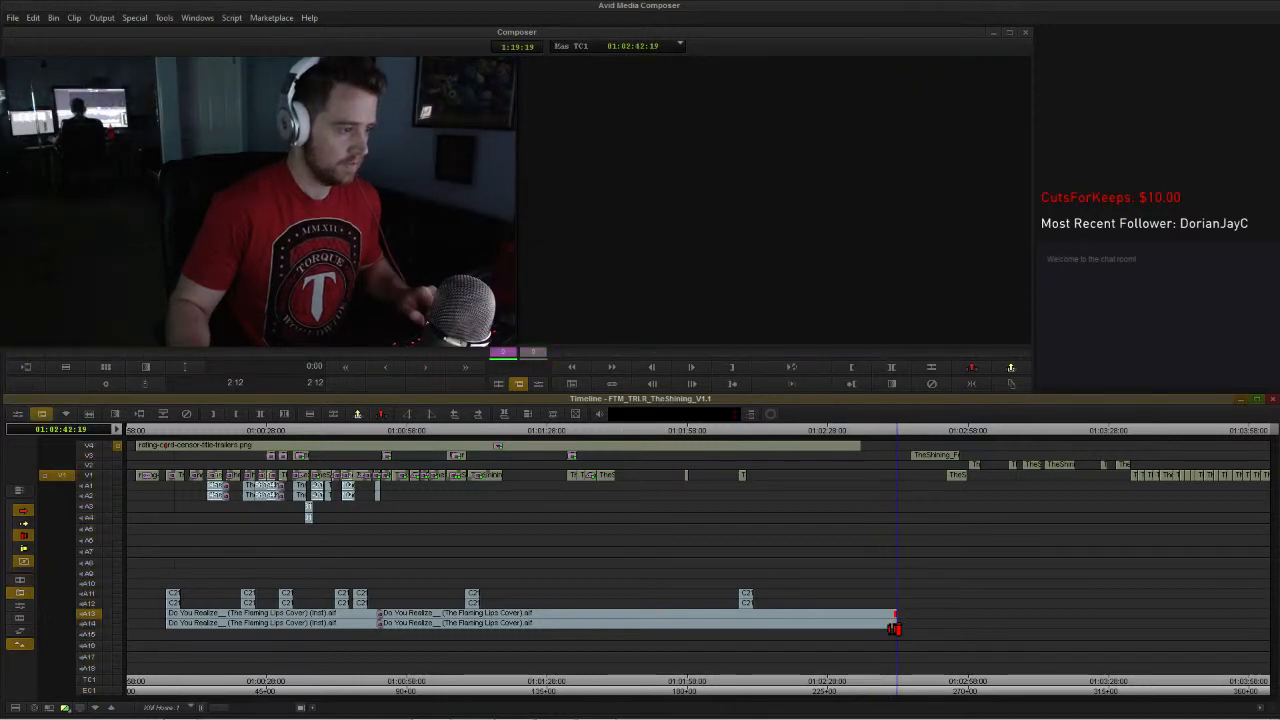
pyautogui.keyDown('shift'); pyautogui.click(895, 628); pyautogui.keyUp('shift')
pyautogui.moveTo(897, 620); pyautogui.dragTo(927, 616)
pyautogui.press('\\')
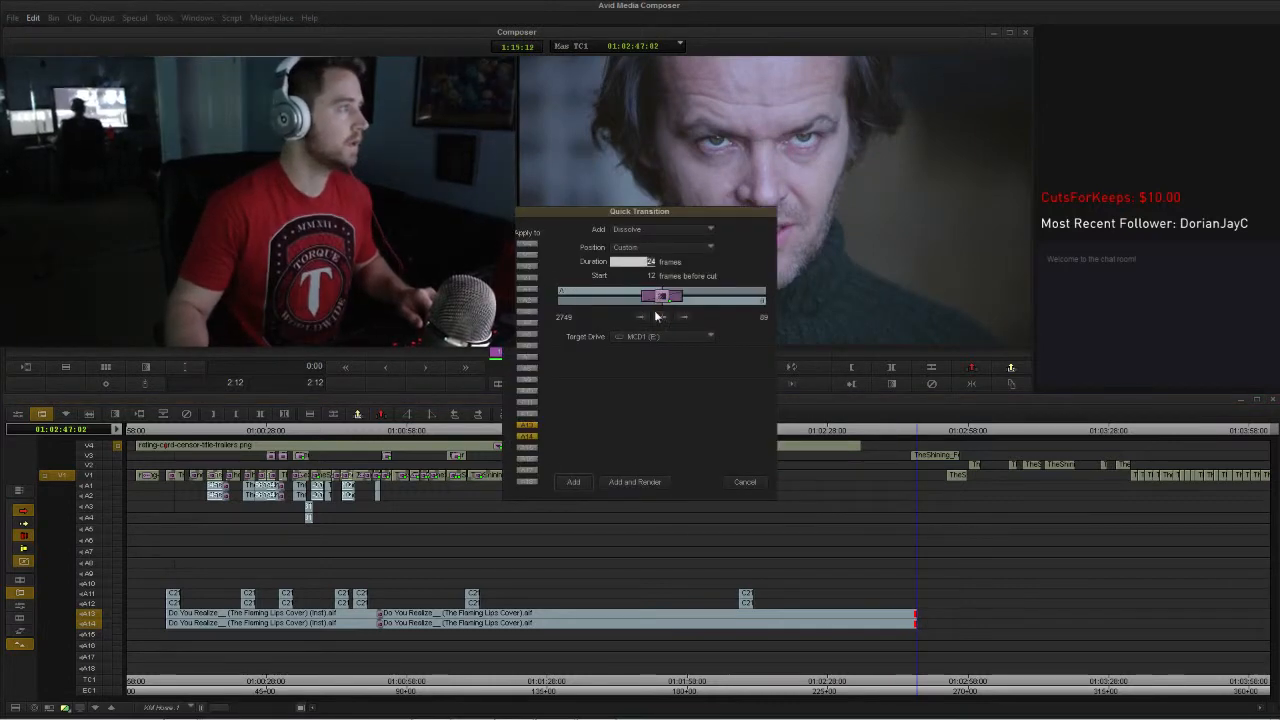
pyautogui.moveTo(657, 300); pyautogui.dragTo(612, 302)
pyautogui.click(586, 481)
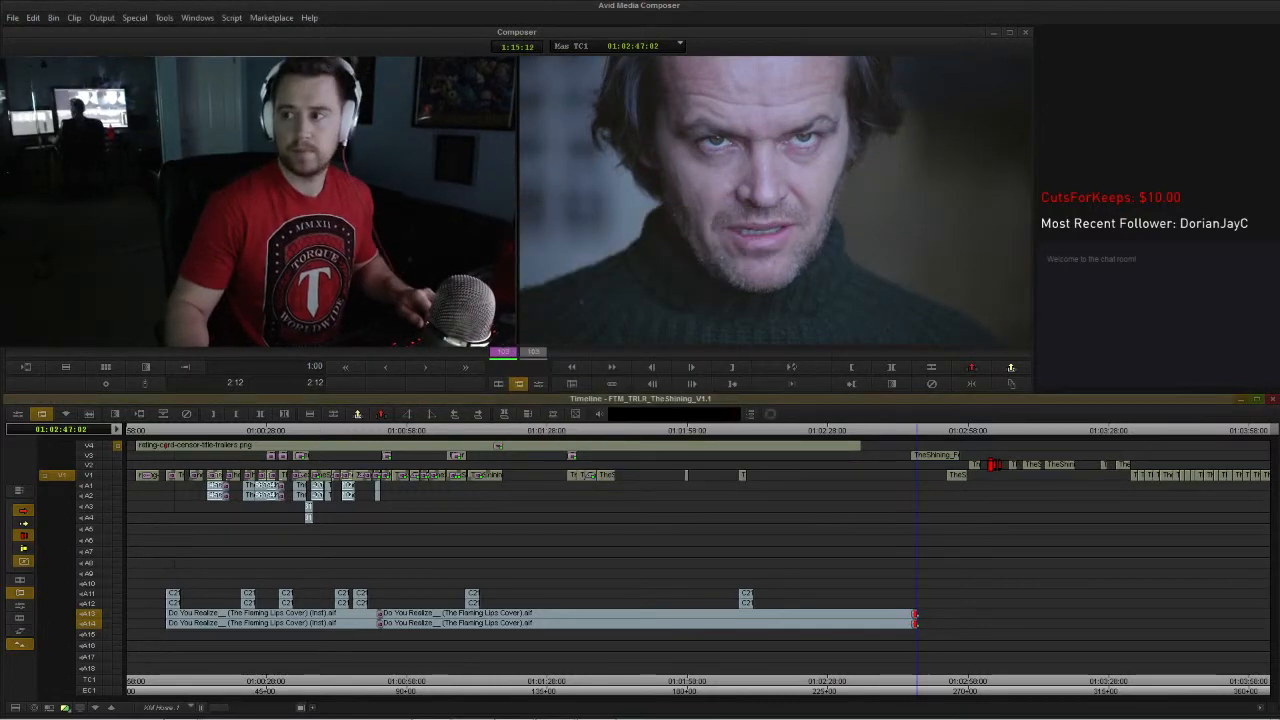
# Step: Play back the end of the extended music and stop at 01:02:42:13, where it should finish
pyautogui.press('space')
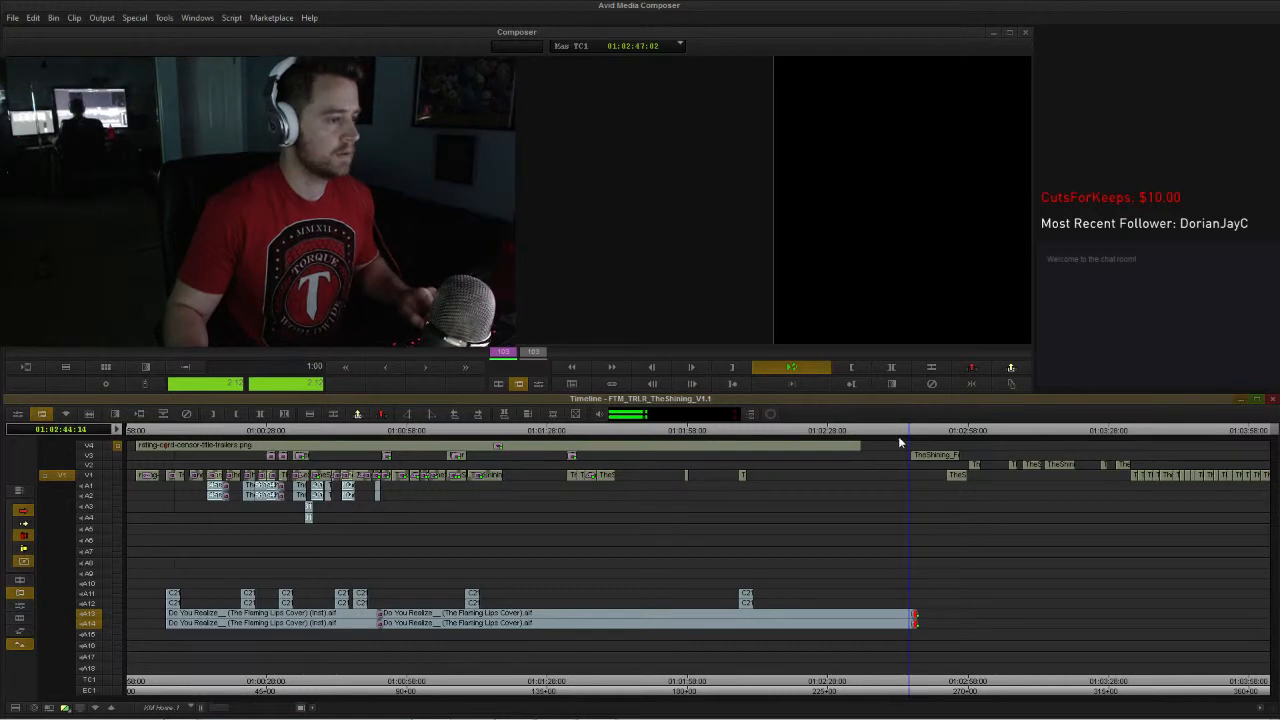
pyautogui.press('space')
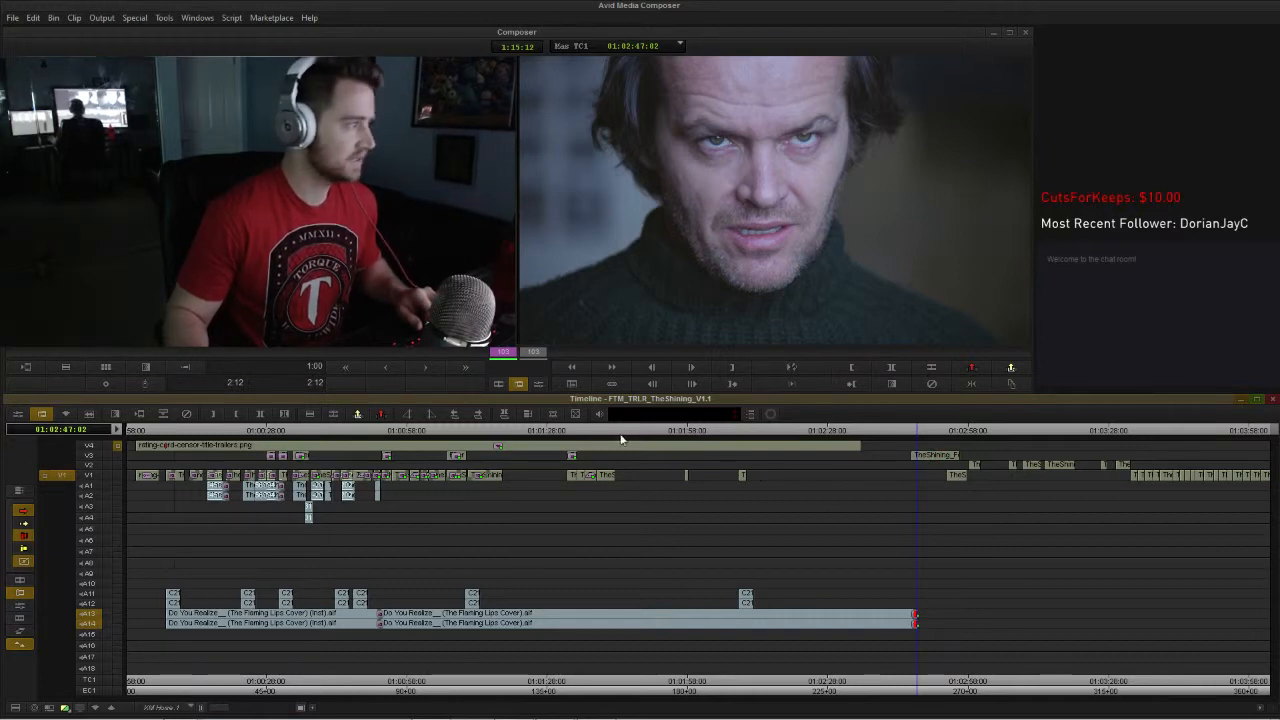
pyautogui.moveTo(880, 431); pyautogui.dragTo(866, 432)
pyautogui.press('space')
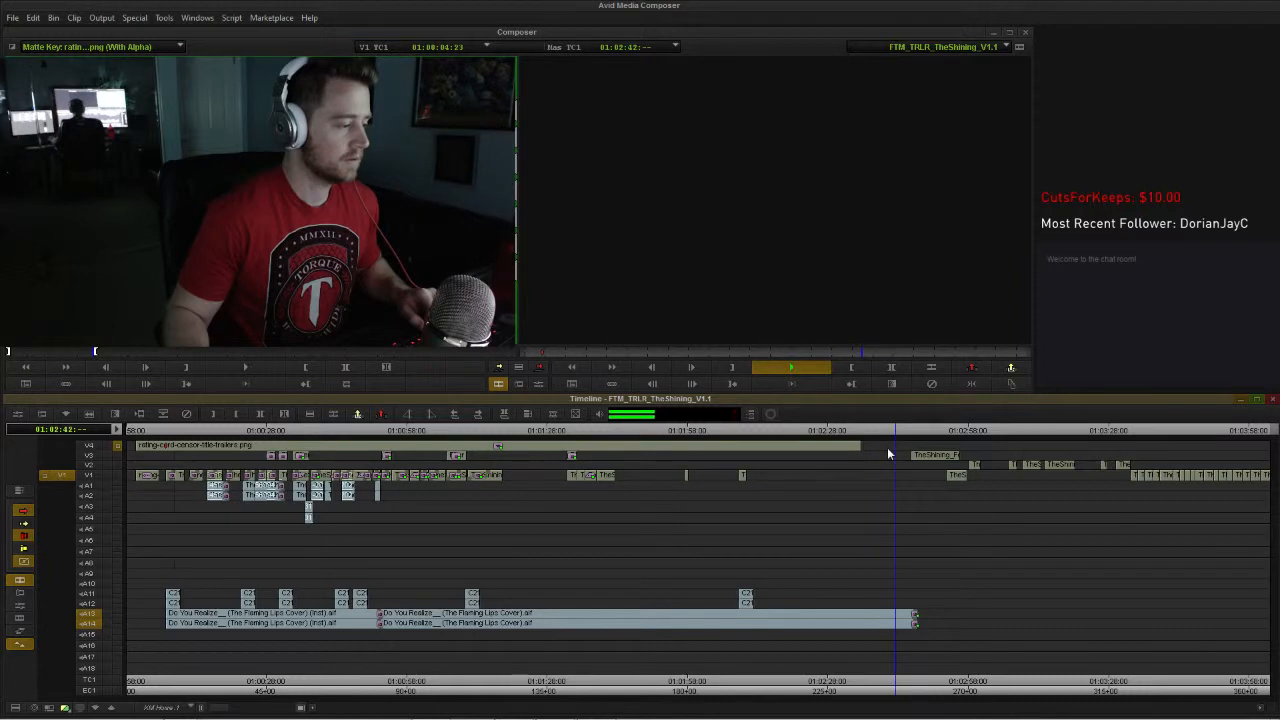
pyautogui.press('space')
# Step: Mark 01:02:42:13, pull the music's end on A13 and A14 back to 01:02:43:21, and lengthen its closing fade to 2:03
pyautogui.press('i')
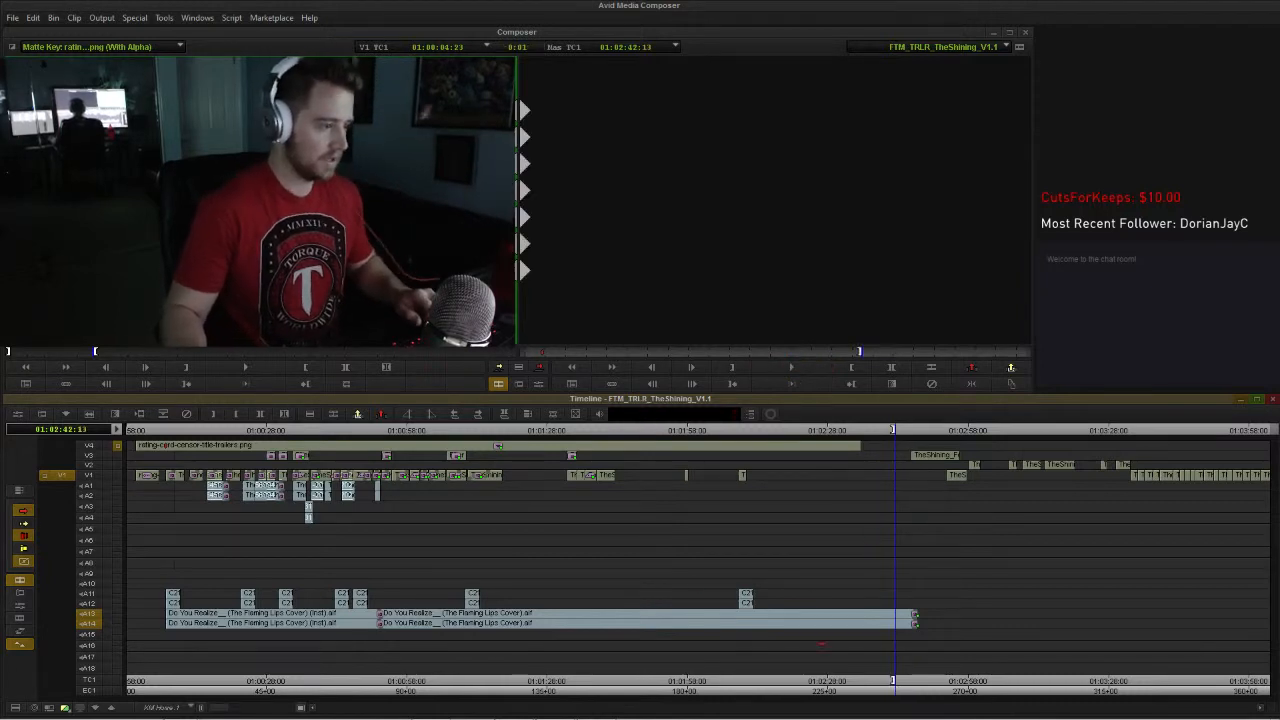
pyautogui.press('e')
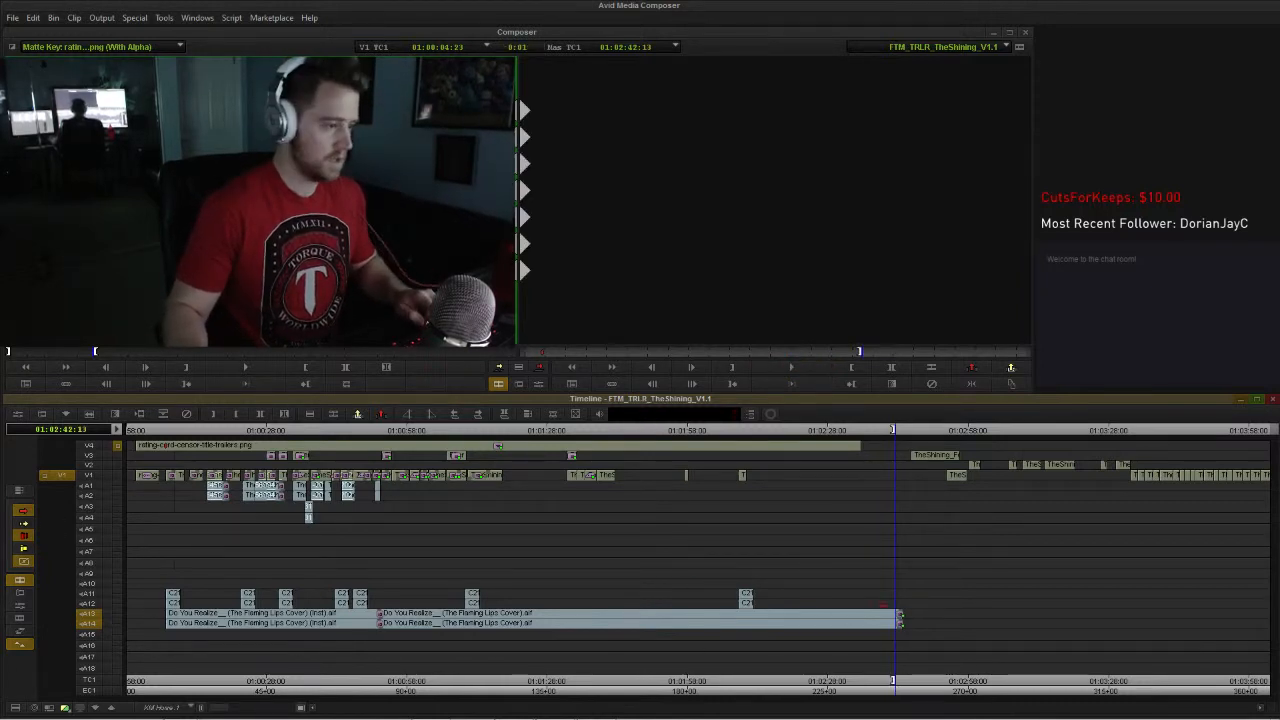
pyautogui.press('h')
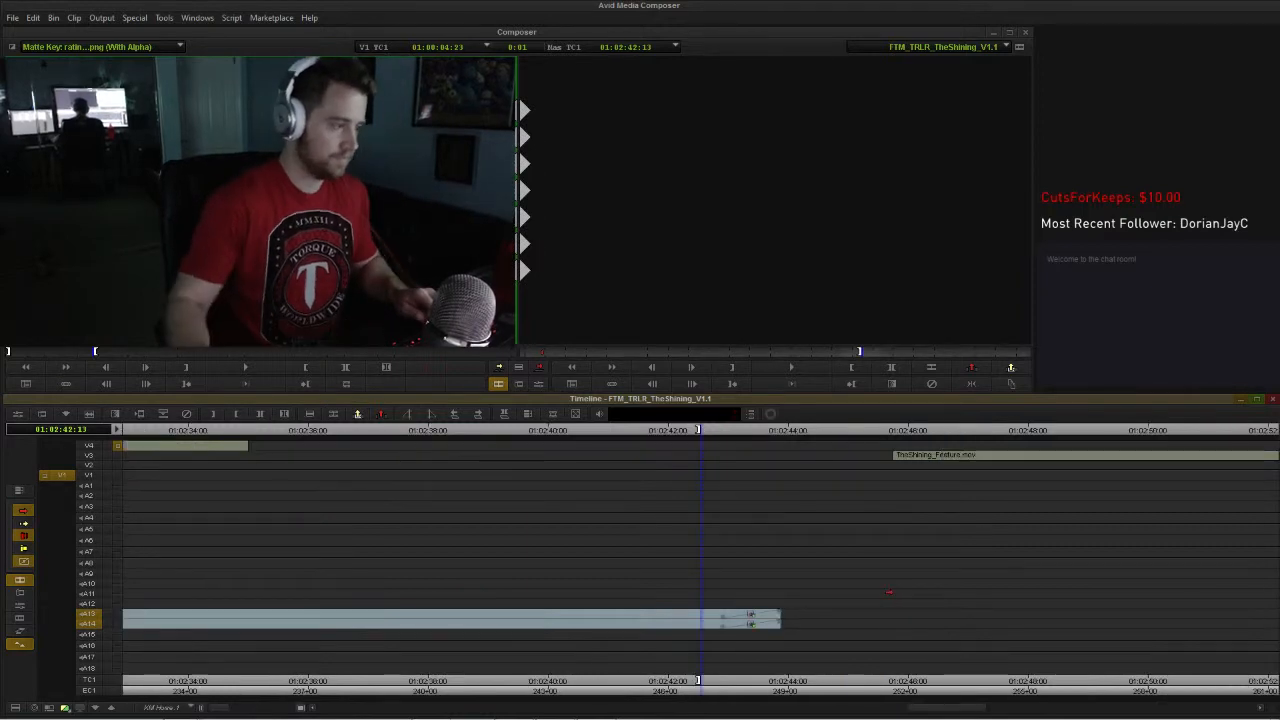
pyautogui.moveTo(723, 616); pyautogui.dragTo(654, 634)
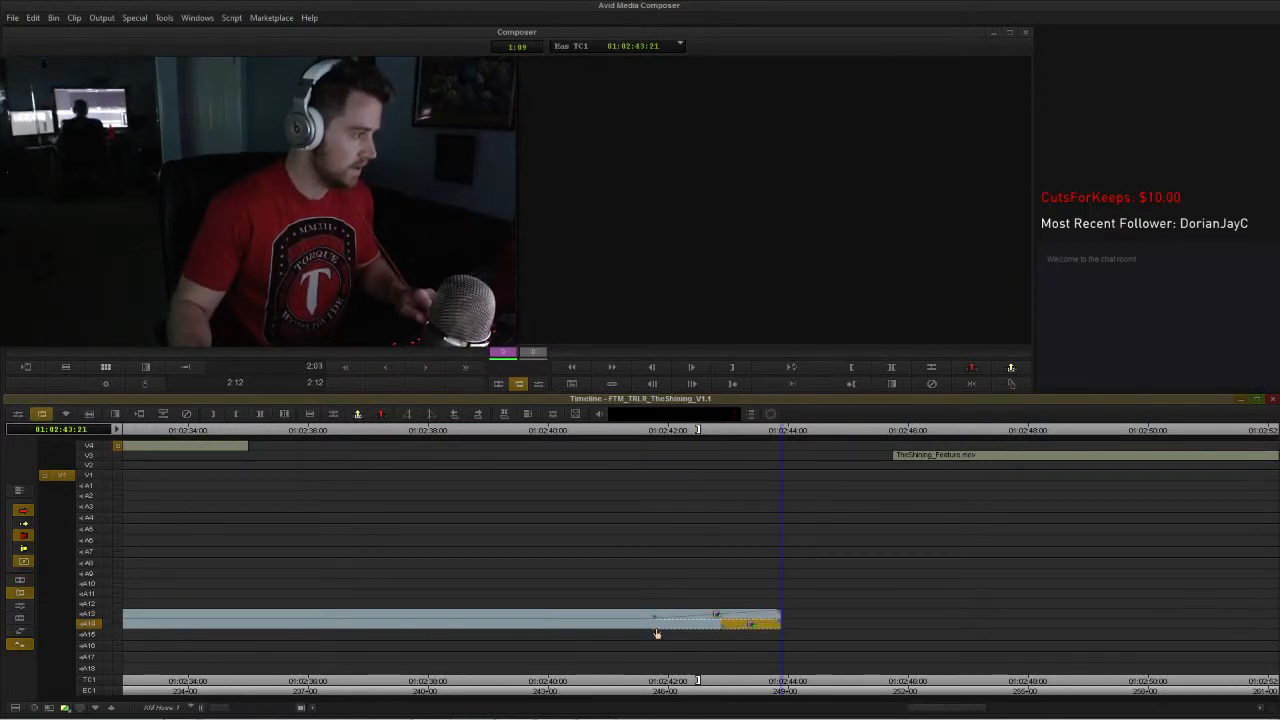
pyautogui.press('h')
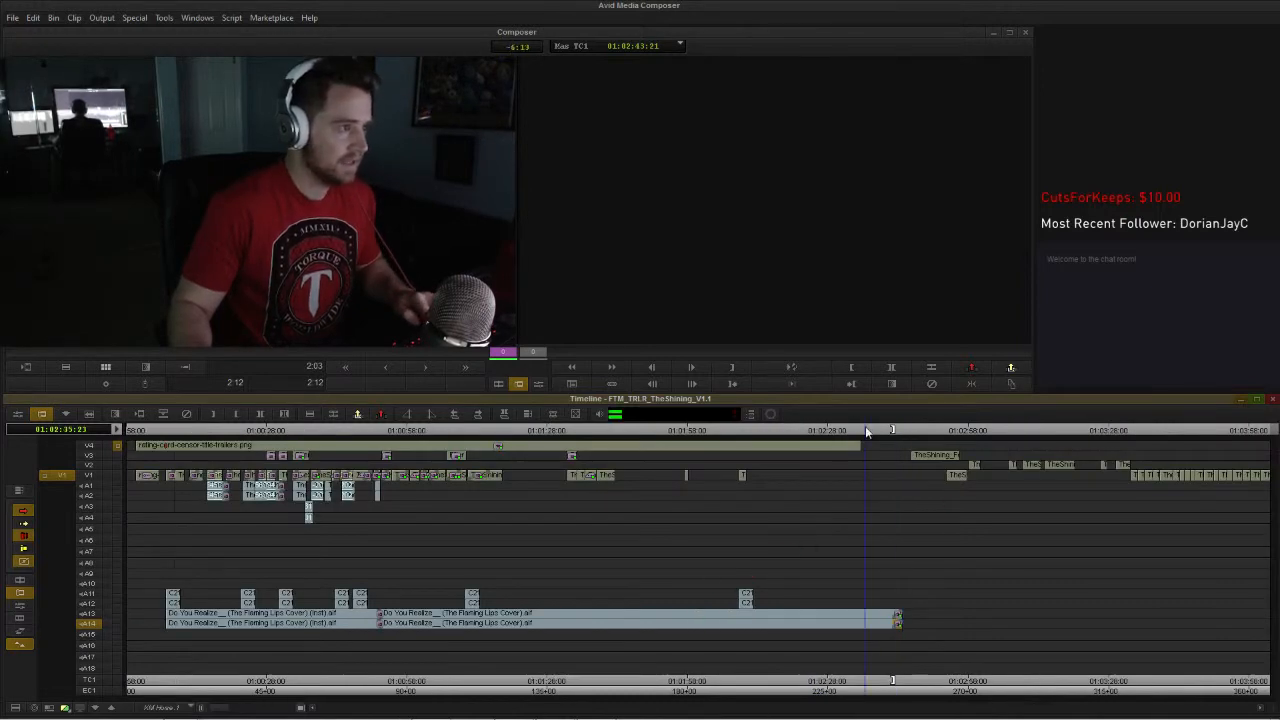
# Step: Park at 01:02:35:23 in the black gap and create a new title in Title Tool reading "the shining"
pyautogui.click(866, 431)
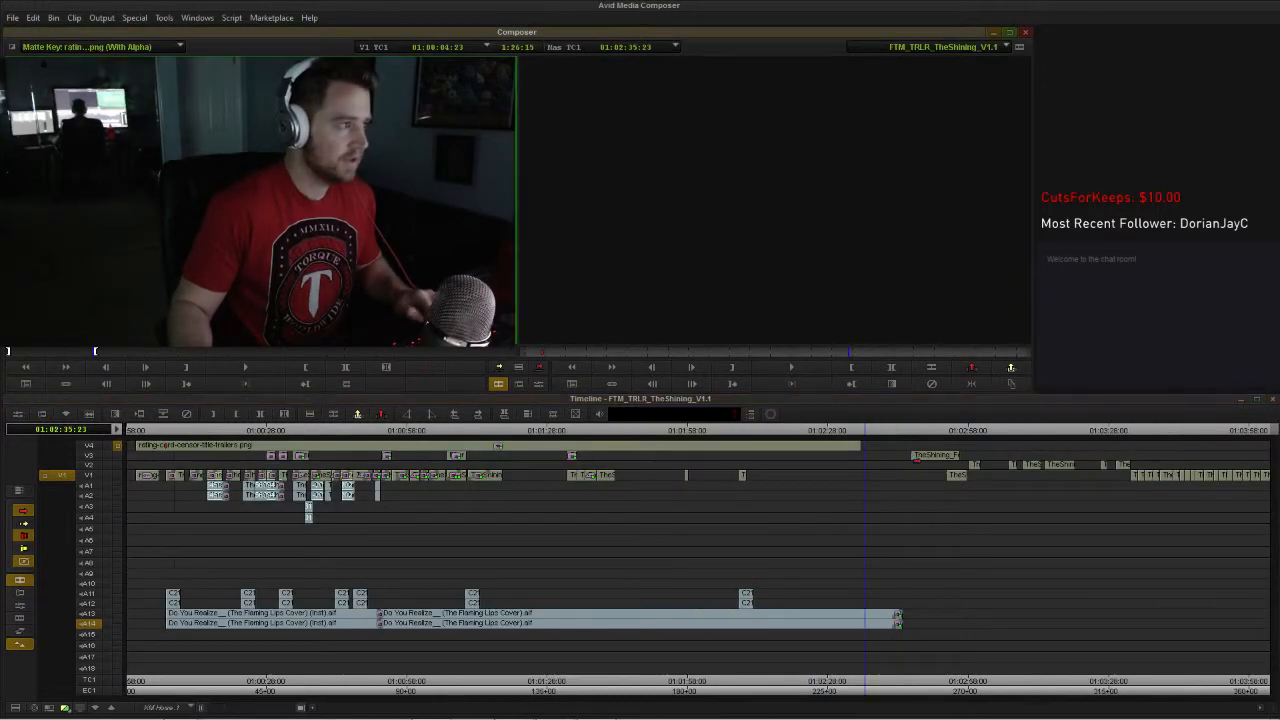
pyautogui.click(197, 18)
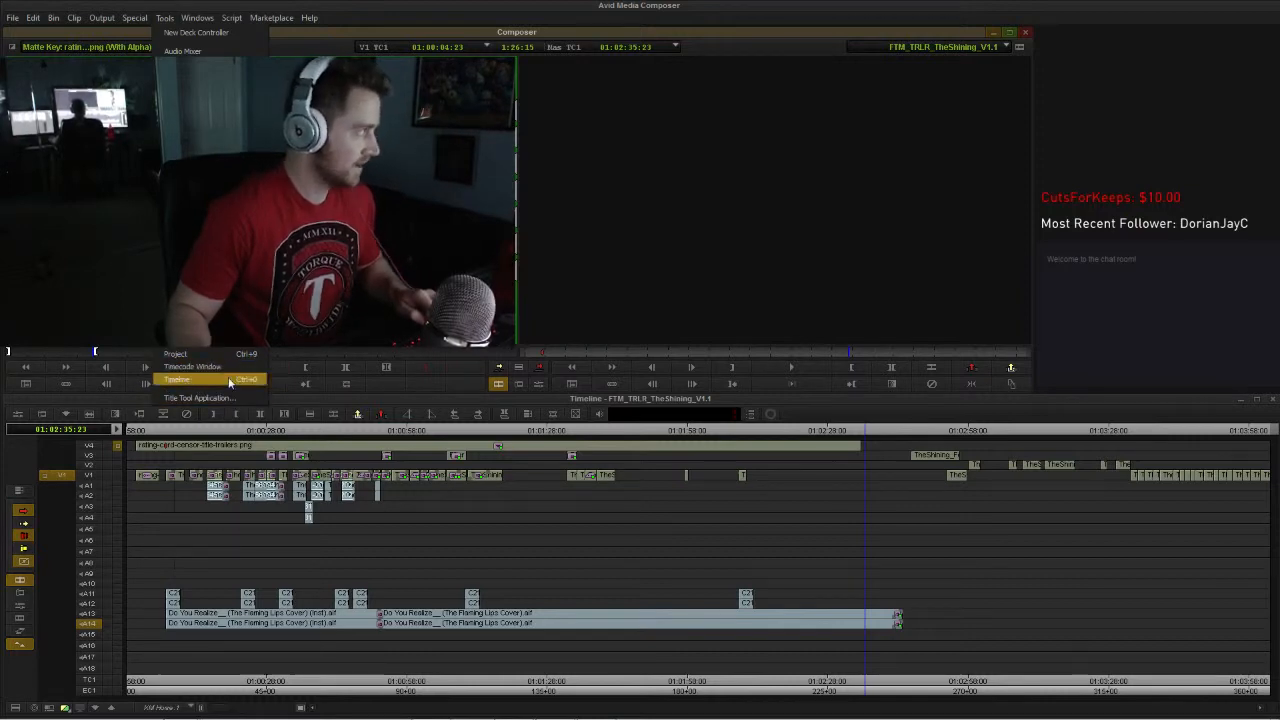
pyautogui.click(183, 399)
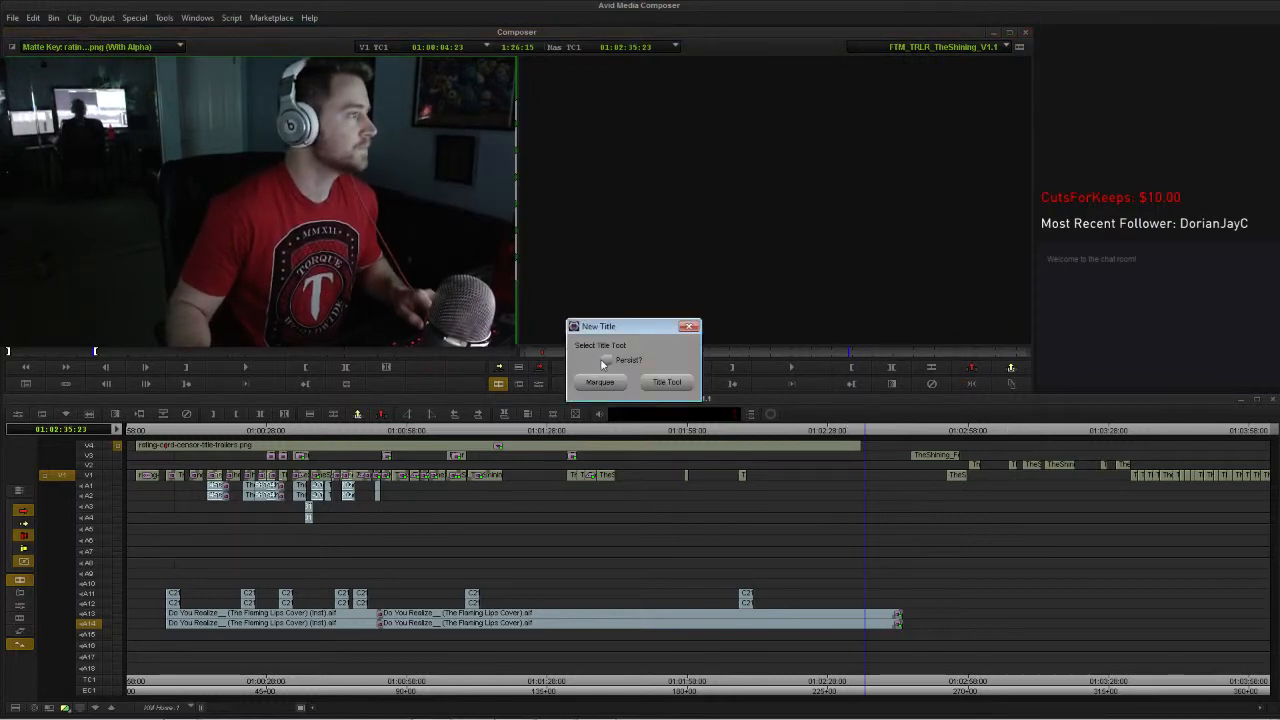
pyautogui.click(667, 382)
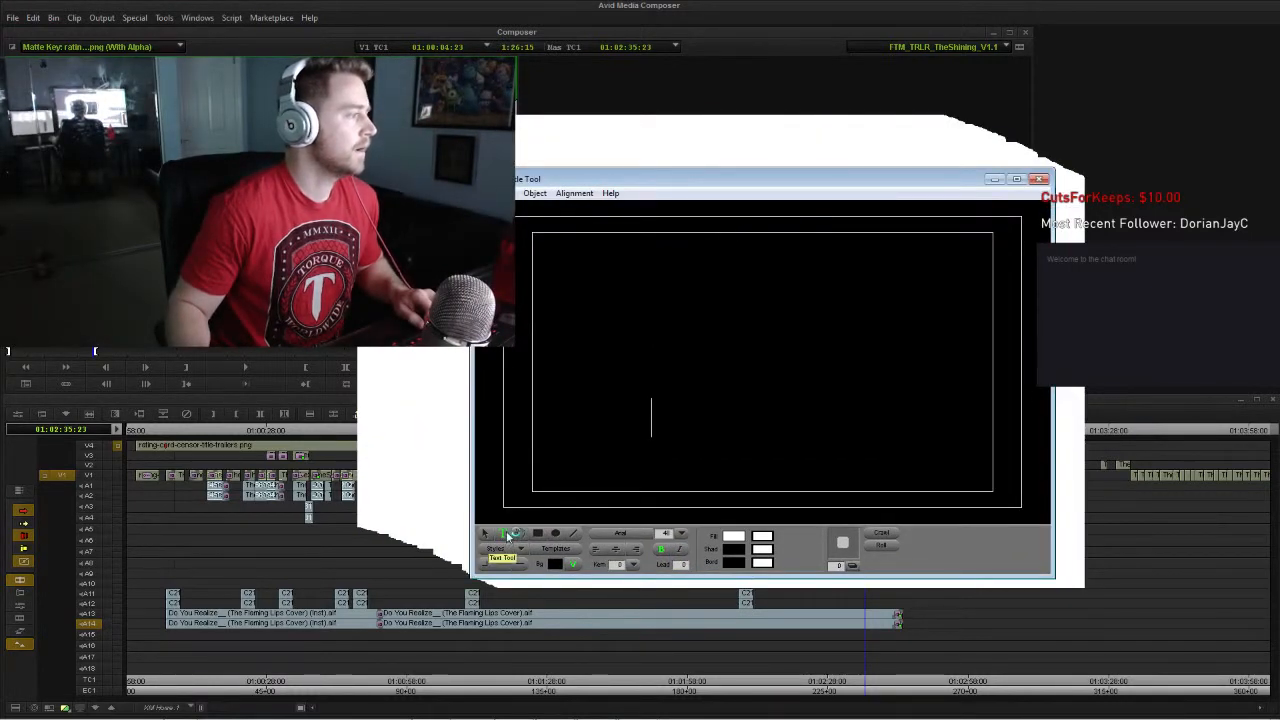
pyautogui.click(656, 388)
pyautogui.write('the shin')
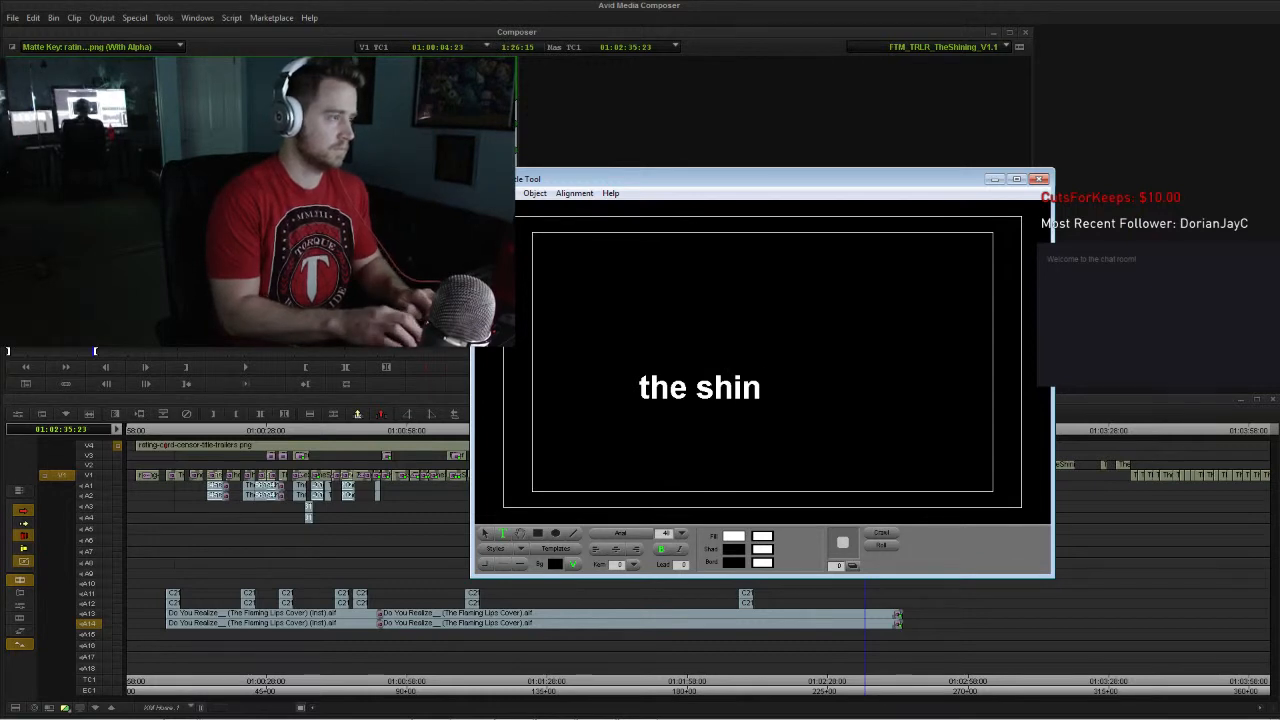
pyautogui.write('ging')
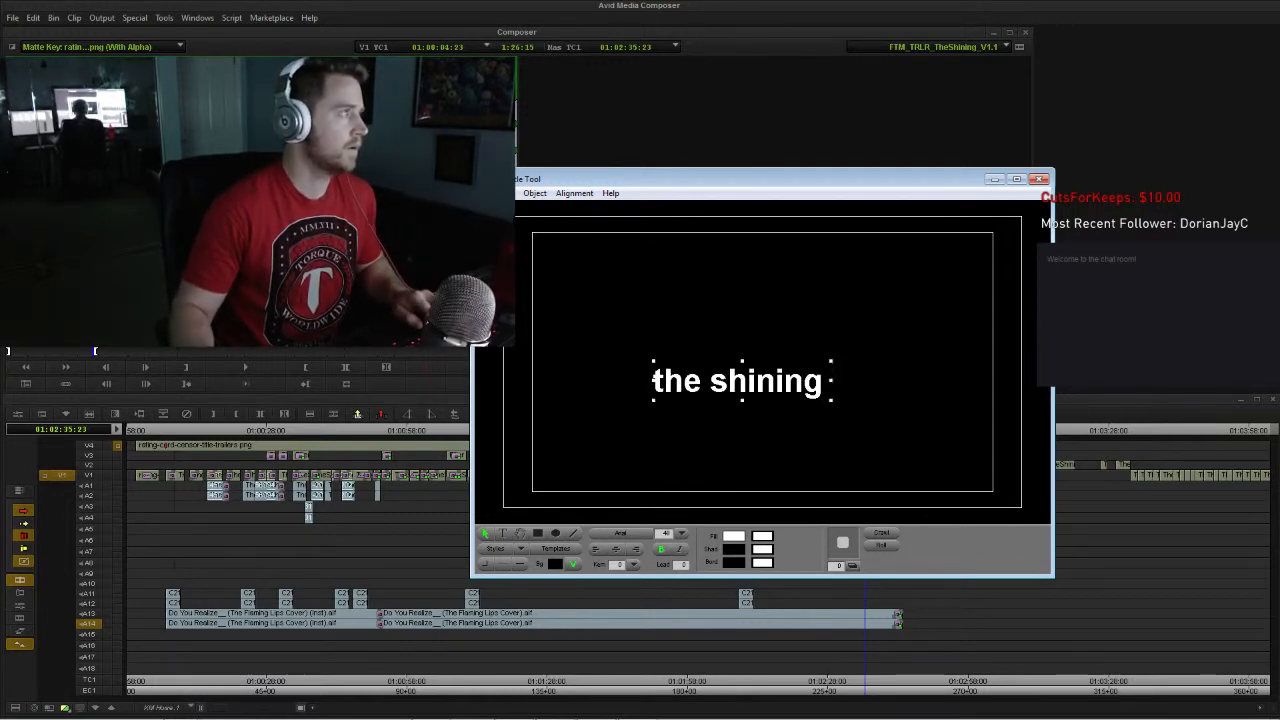
# Step: Center the title text in the frame horizontally and vertically
pyautogui.click(574, 193)
pyautogui.click(613, 272)
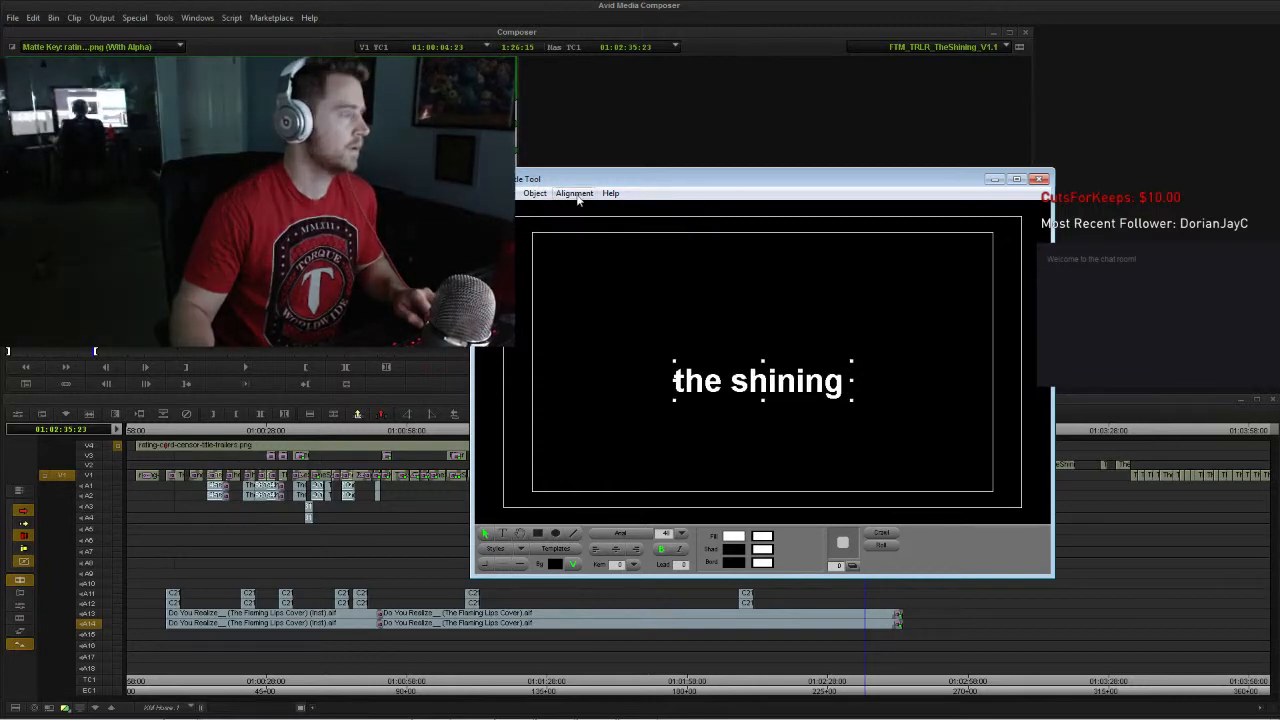
pyautogui.click(575, 193)
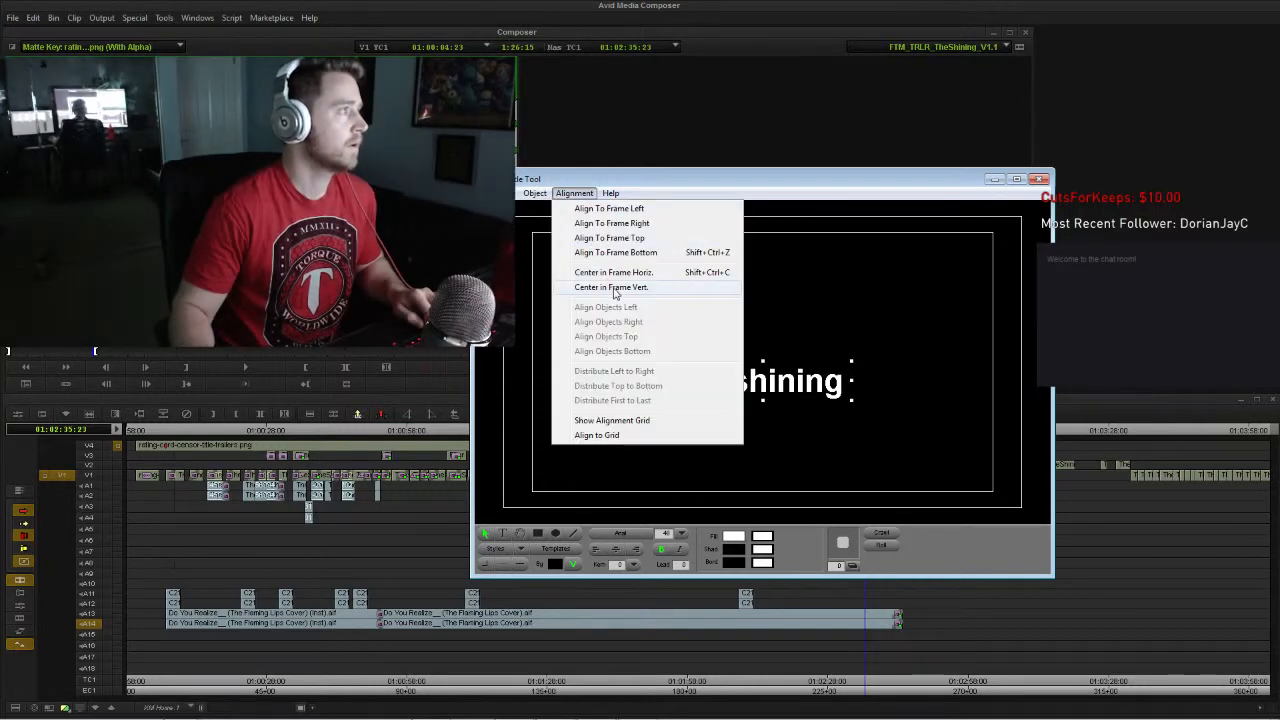
pyautogui.click(615, 287)
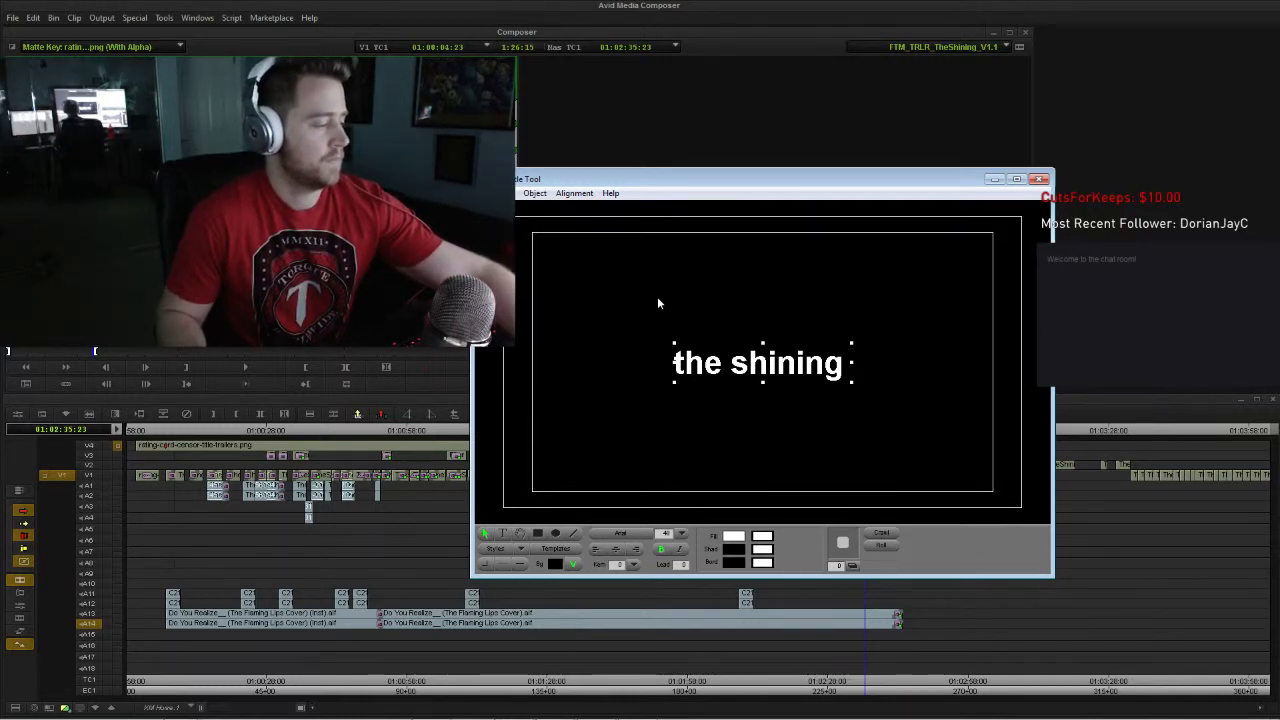
# Step: Delete the lowercase word "the" from the title text
pyautogui.doubleClick(732, 362)
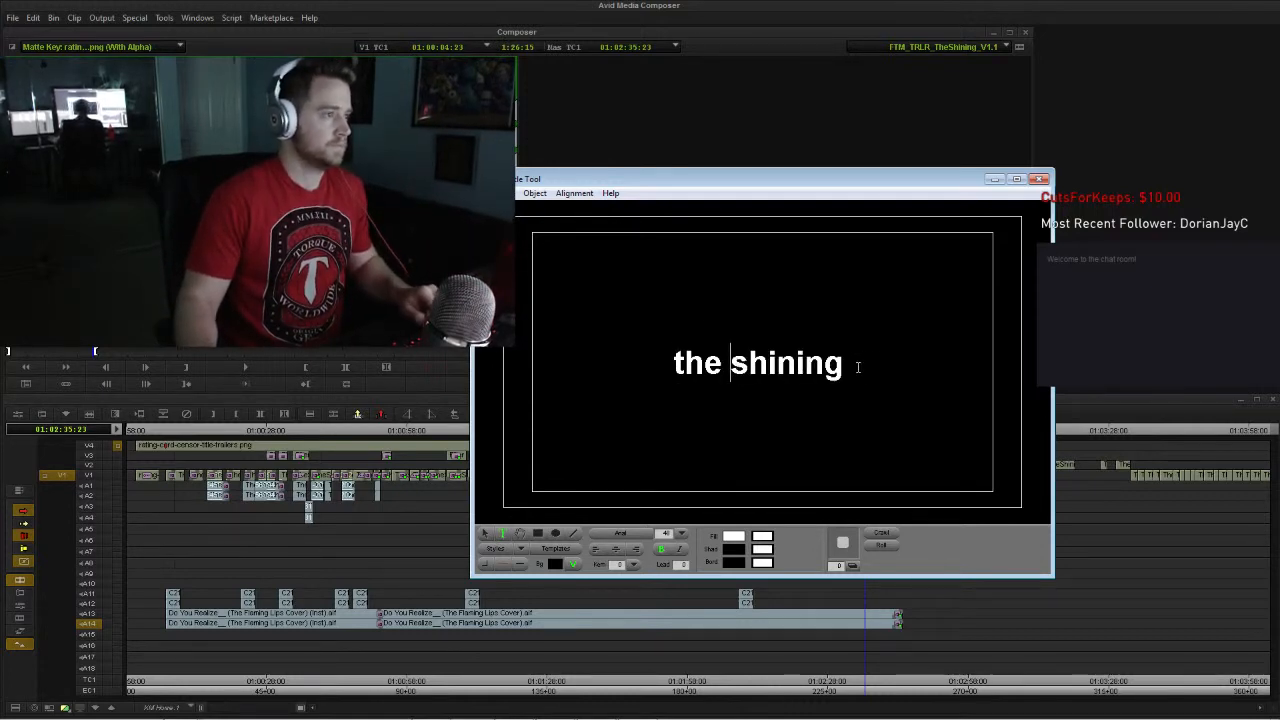
pyautogui.doubleClick(707, 366)
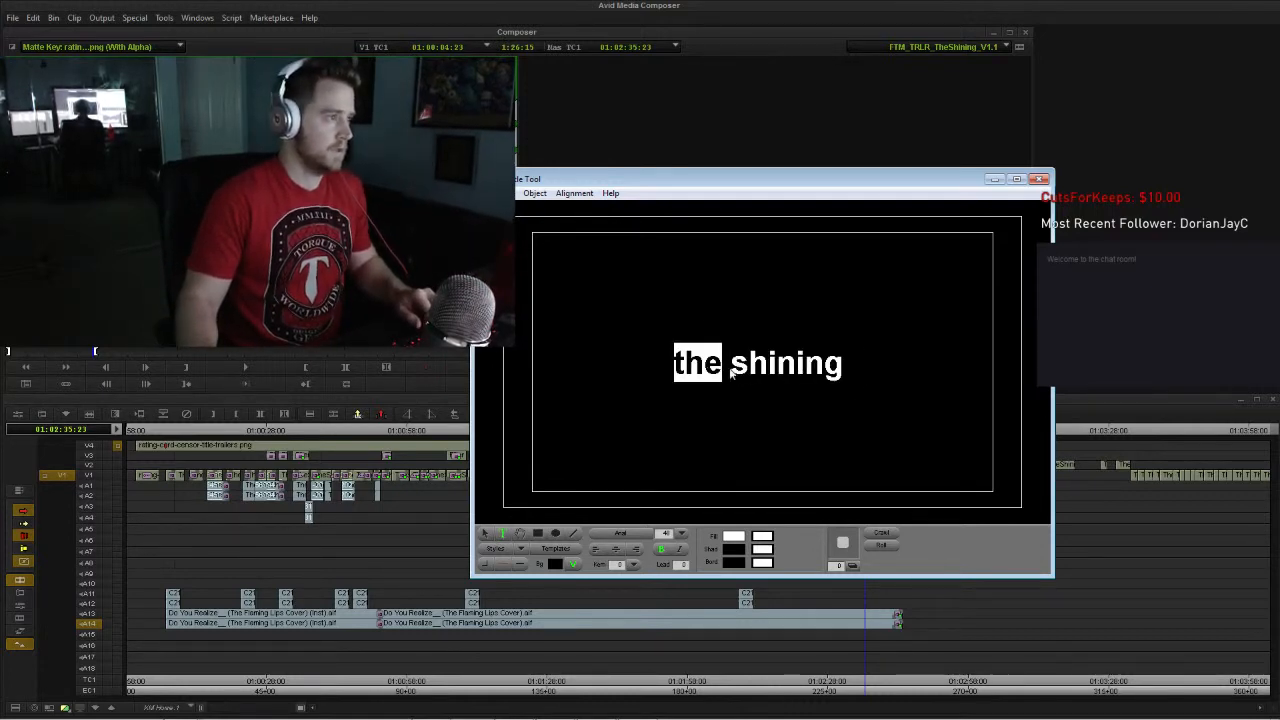
pyautogui.write('the s')
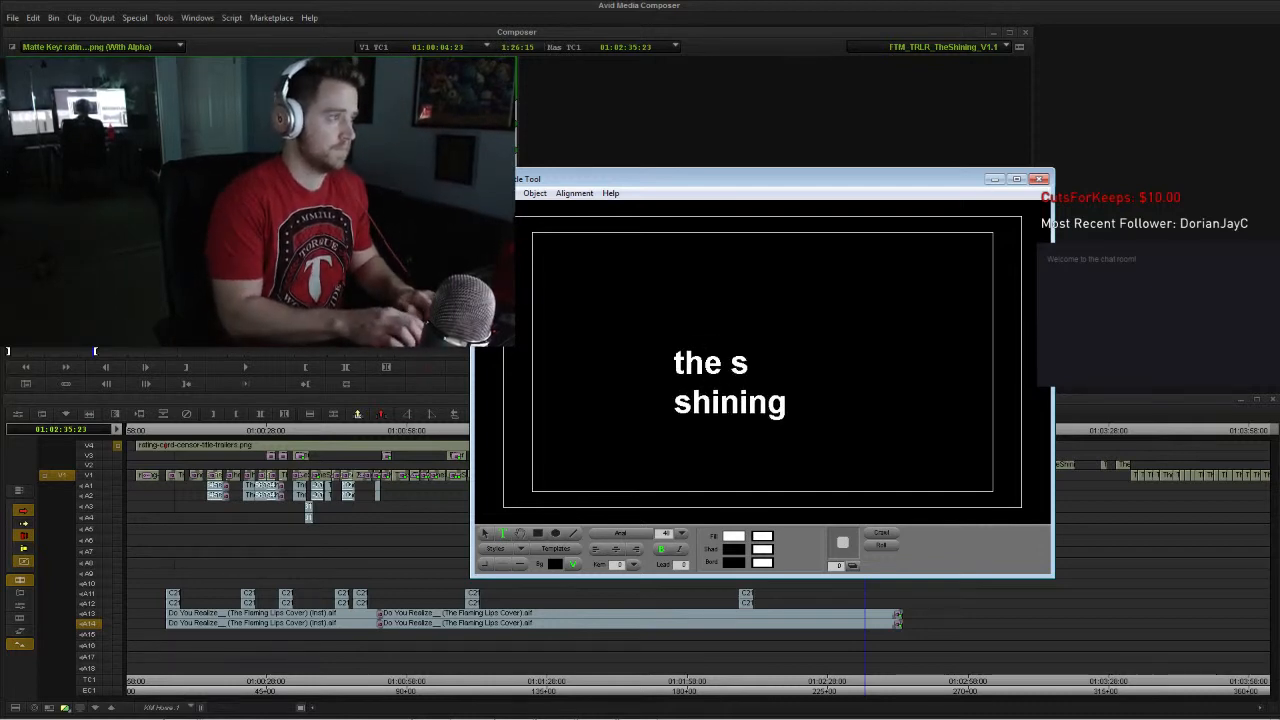
pyautogui.press('BackSpace')
pyautogui.press('BackSpace')
pyautogui.write('he')
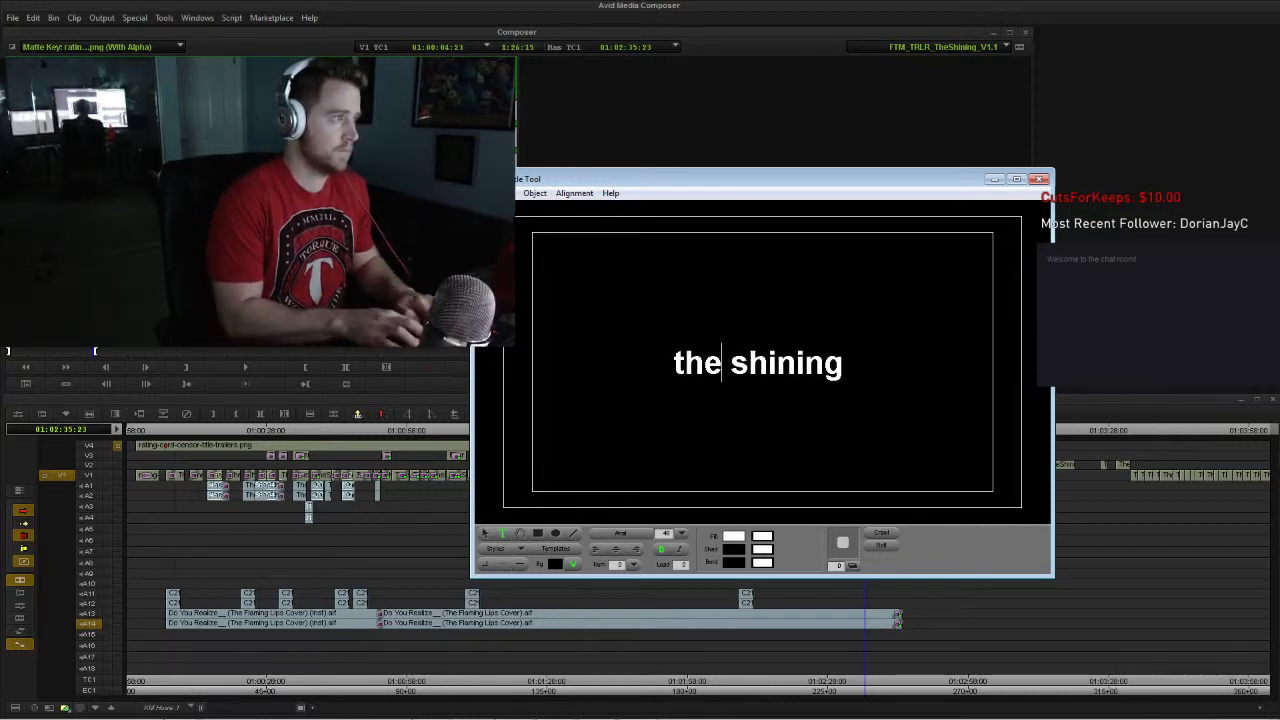
pyautogui.press('BackSpace')
pyautogui.press('BackSpace')
pyautogui.press('BackSpace')
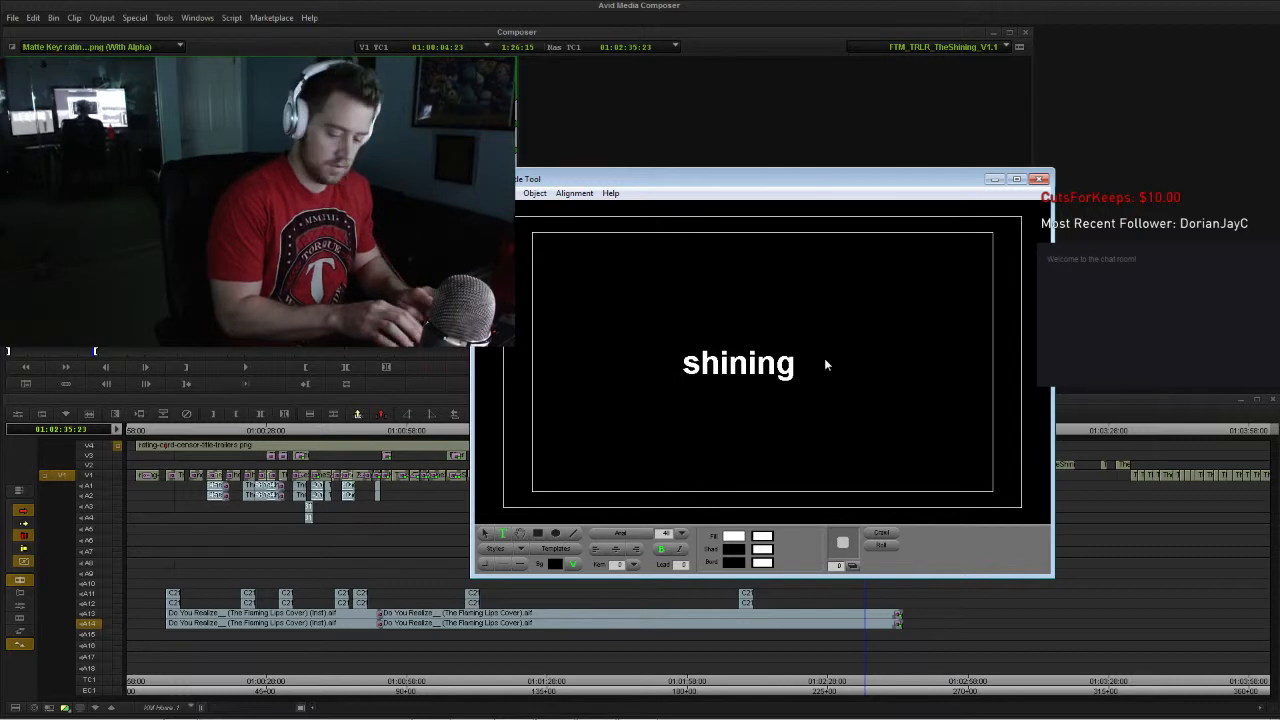
# Step: Enter "THE SHINING" in capitals ahead of the lowercase "shining" in the title
pyautogui.write('t')
pyautogui.press('BackSpace')
pyautogui.press('BackSpace')
pyautogui.write('T ')
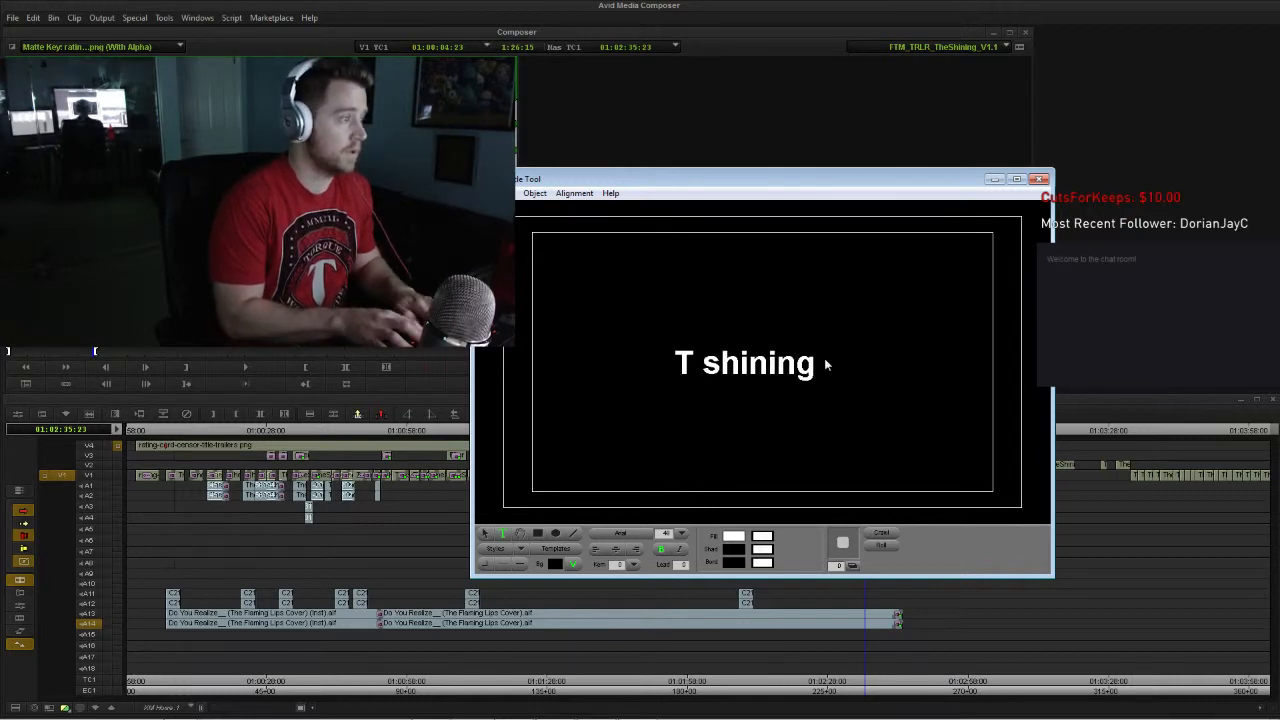
pyautogui.write('HE')
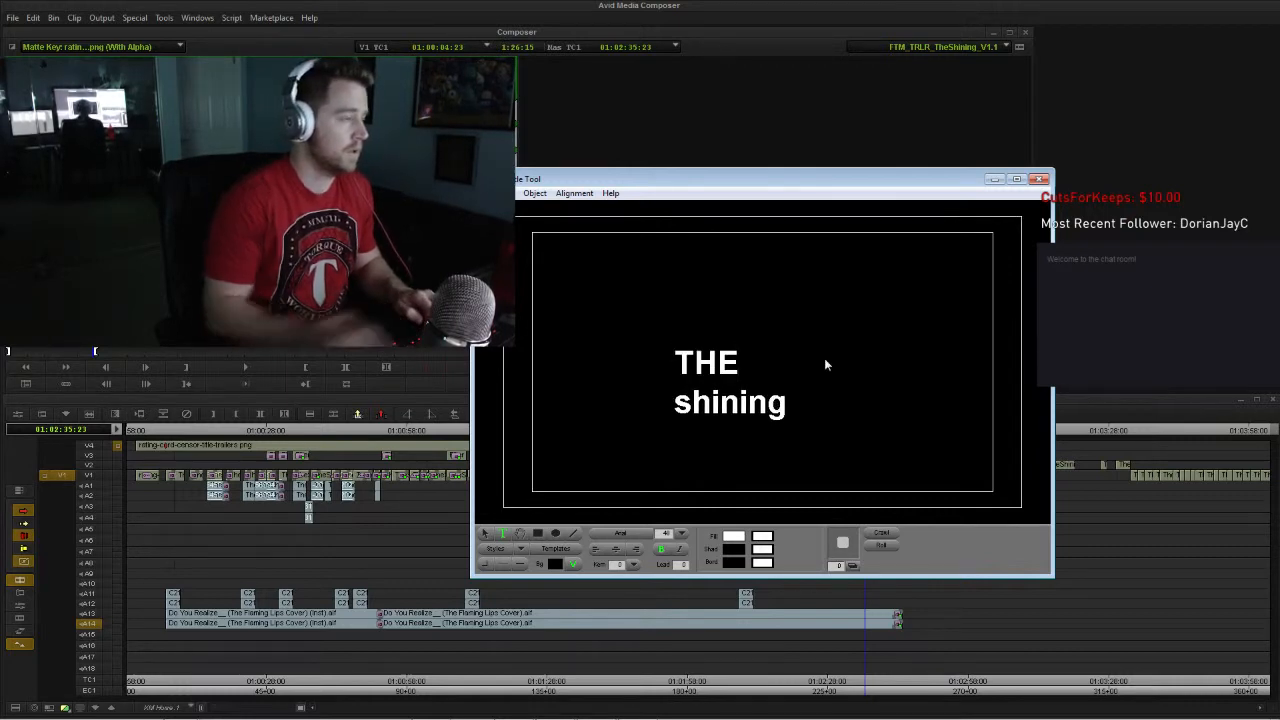
pyautogui.write(' SHINI')
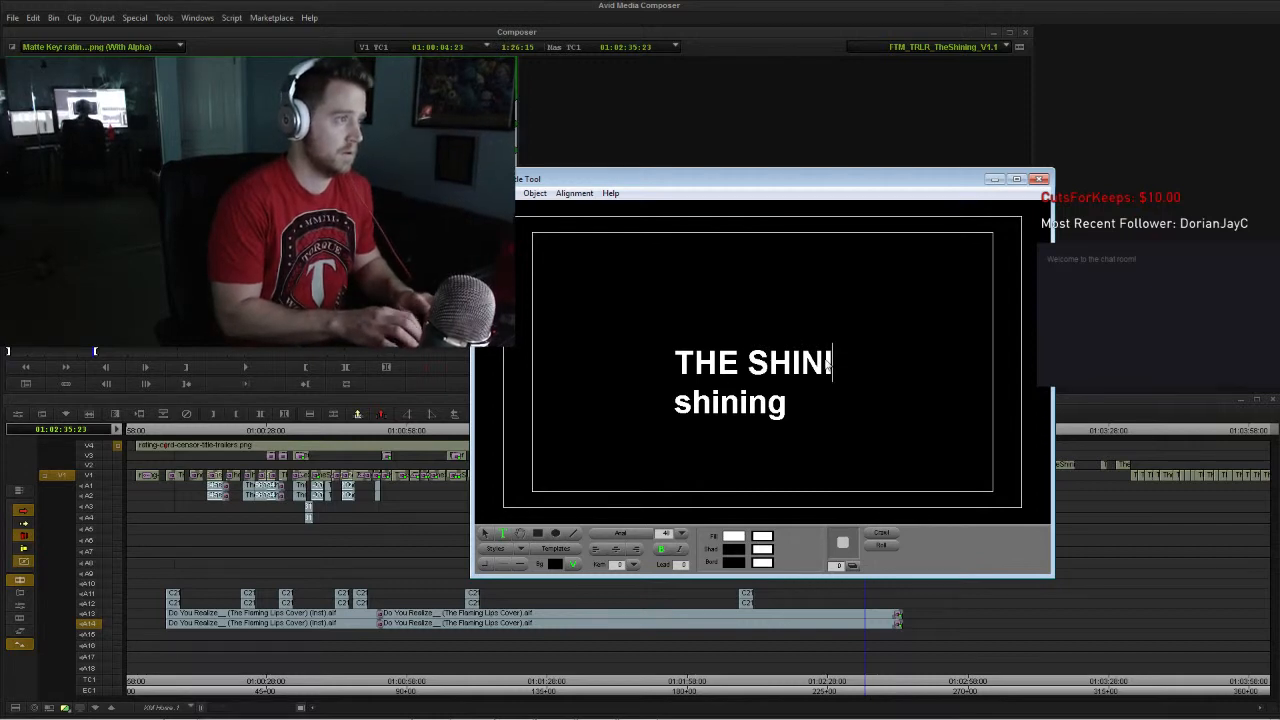
pyautogui.write('NG')
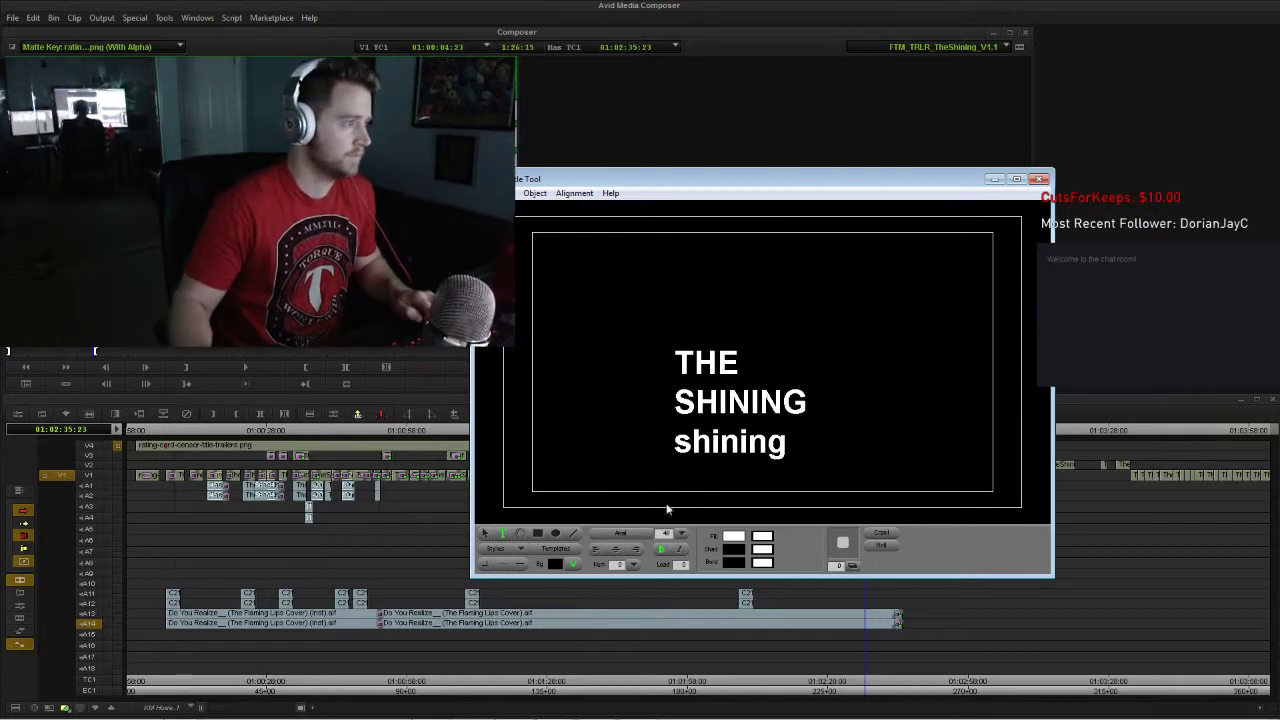
# Step: Remove the leftover lowercase "shining" line from the title
pyautogui.click(485, 534)
pyautogui.moveTo(741, 446); pyautogui.dragTo(679, 447)
pyautogui.doubleClick(771, 446)
pyautogui.press('BackSpace')
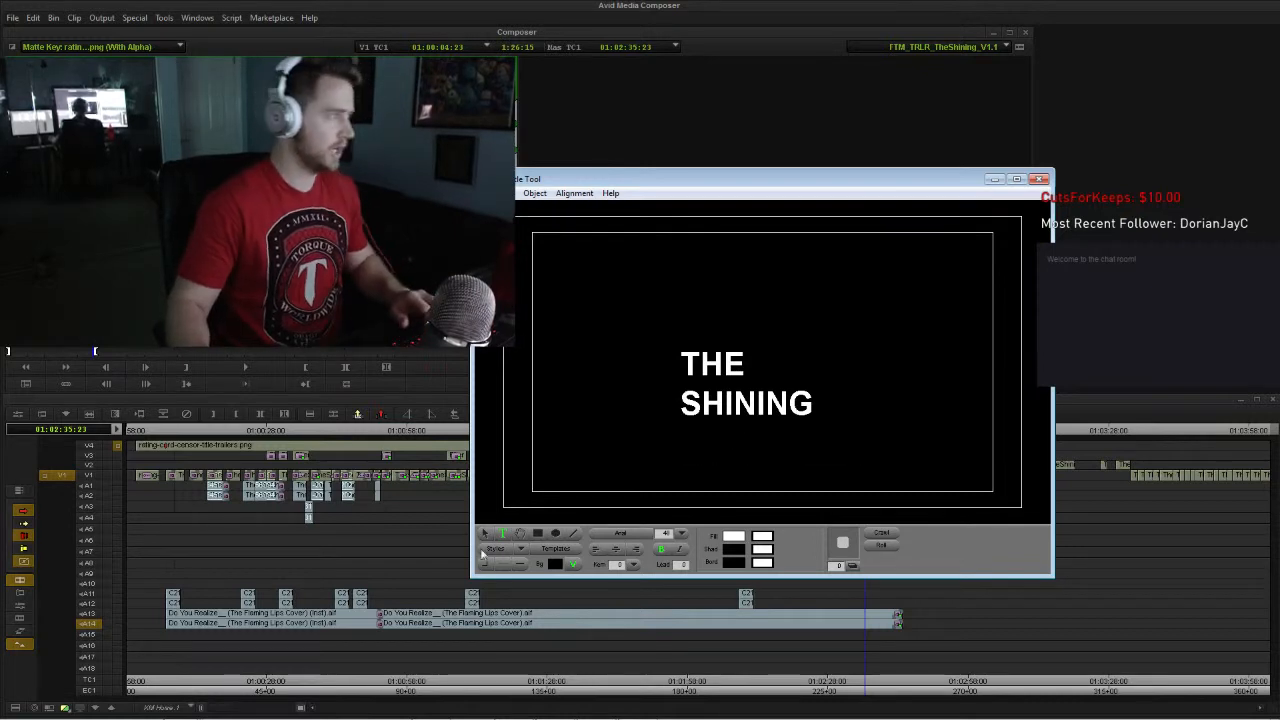
# Step: Widen the title's text box so "THE SHINING" fits on one line, and center it horizontally and vertically in the frame
pyautogui.click(488, 533)
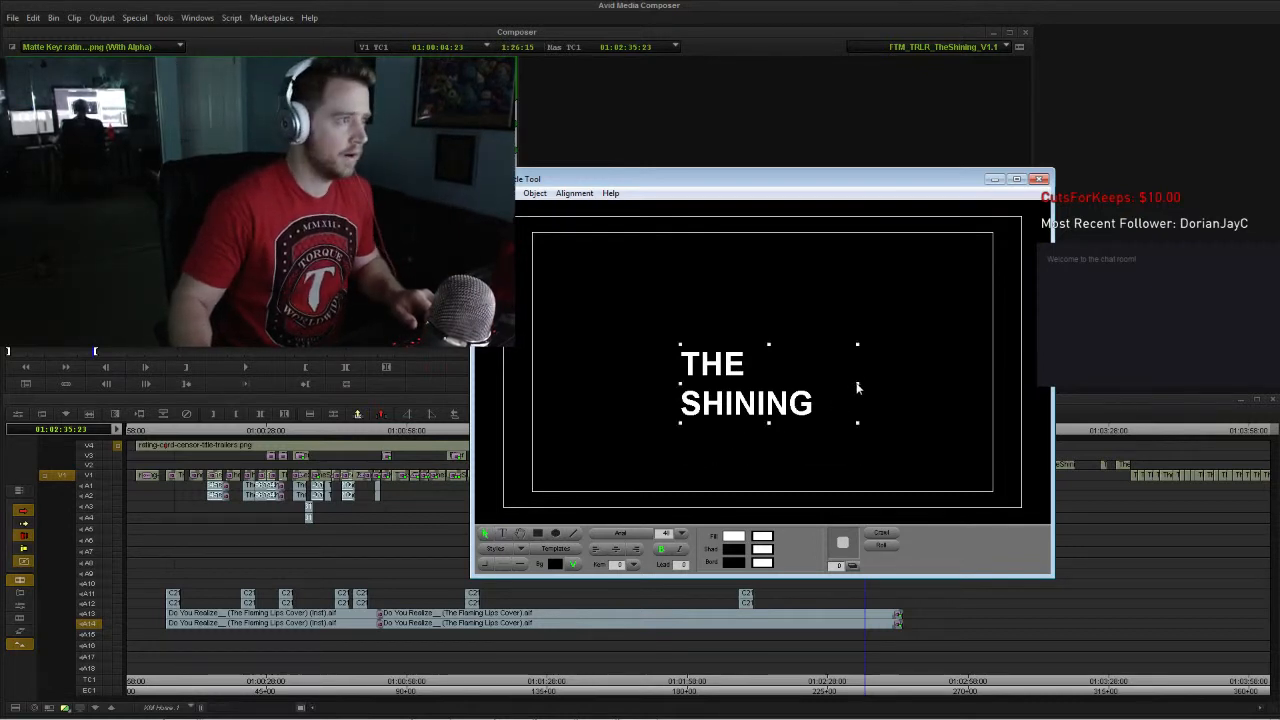
pyautogui.click(858, 387)
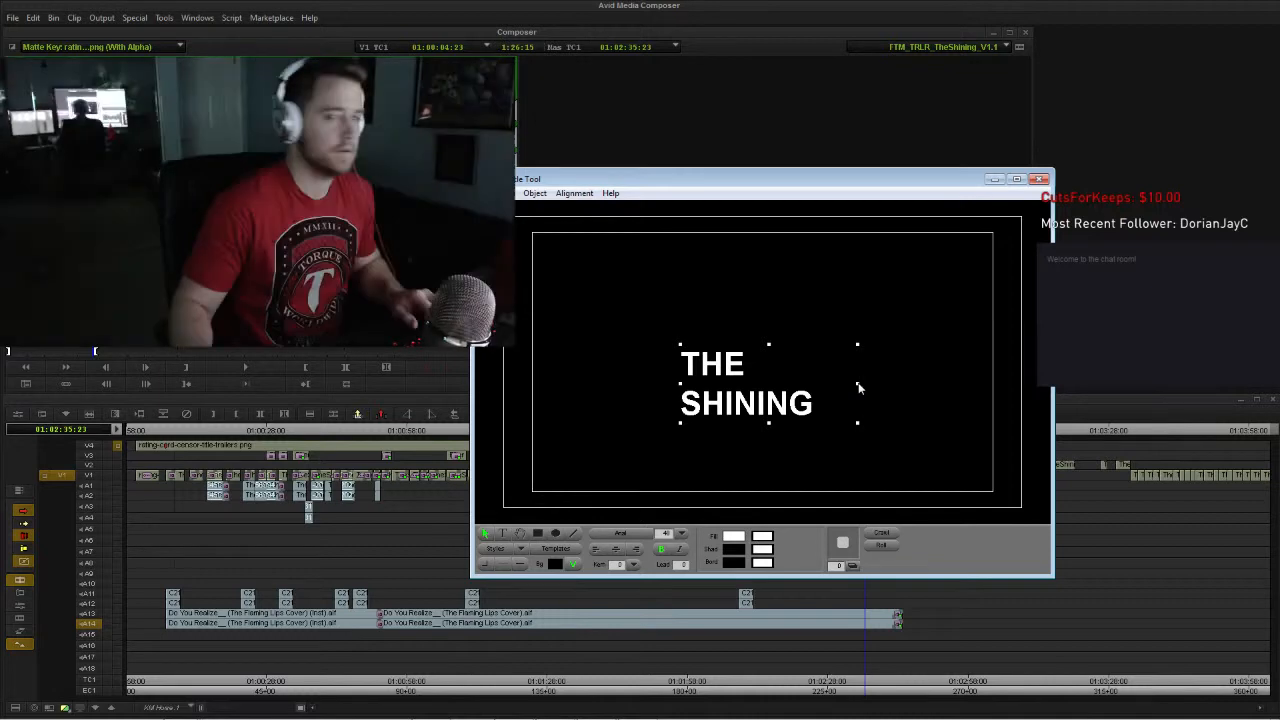
pyautogui.moveTo(858, 387); pyautogui.dragTo(910, 387)
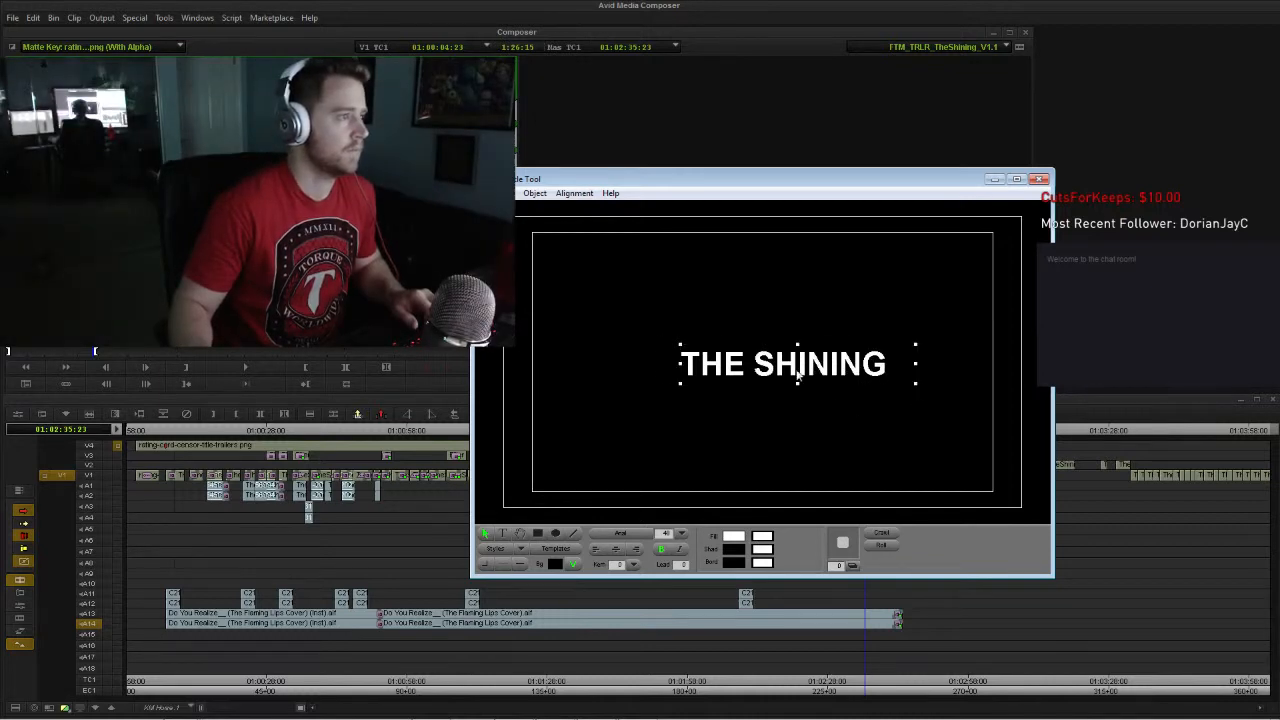
pyautogui.click(574, 193)
pyautogui.click(585, 266)
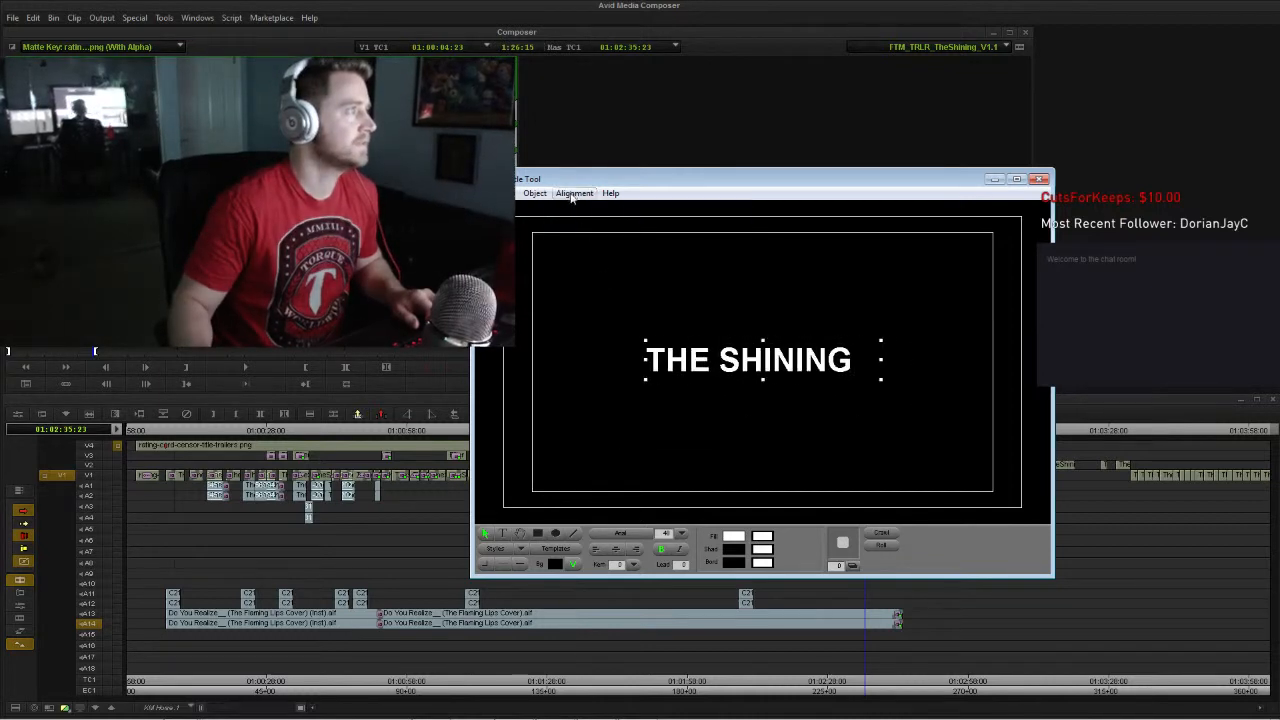
pyautogui.click(572, 193)
pyautogui.click(600, 283)
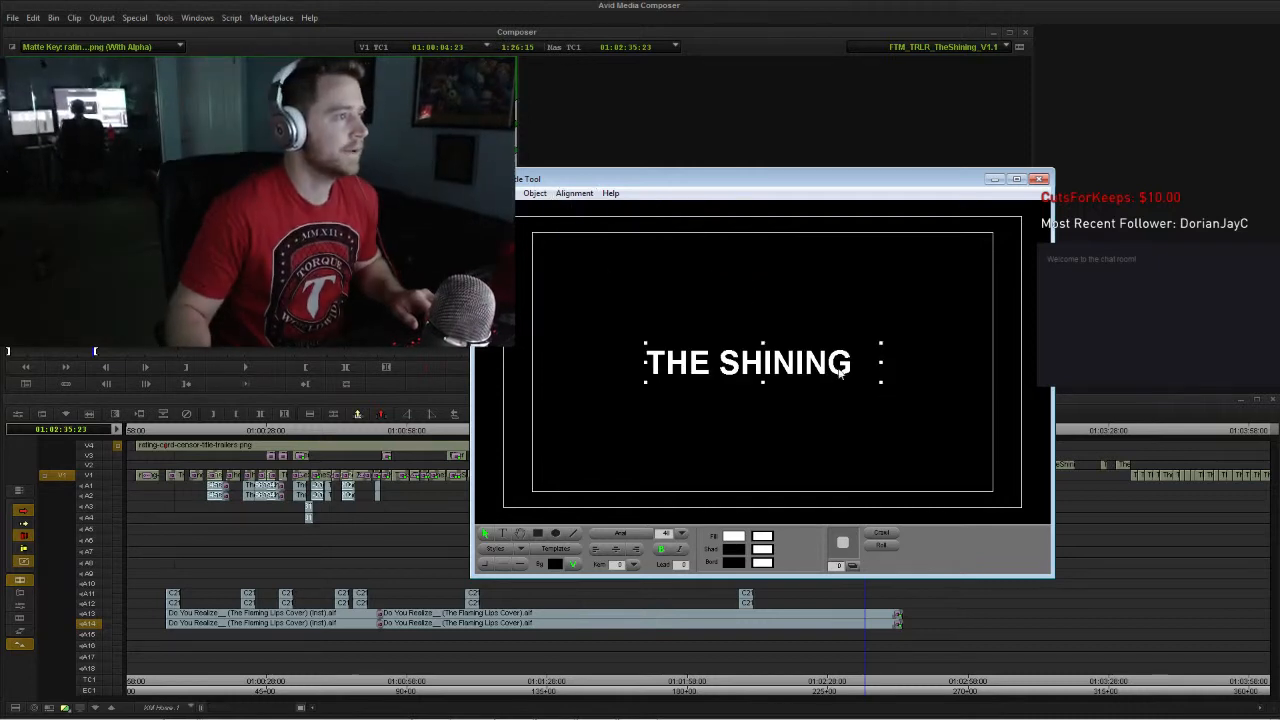
# Step: Narrow the title's text box to fit the words tightly, and recenter it horizontally and vertically
pyautogui.moveTo(879, 364); pyautogui.dragTo(851, 364)
pyautogui.click(574, 193)
pyautogui.click(600, 272)
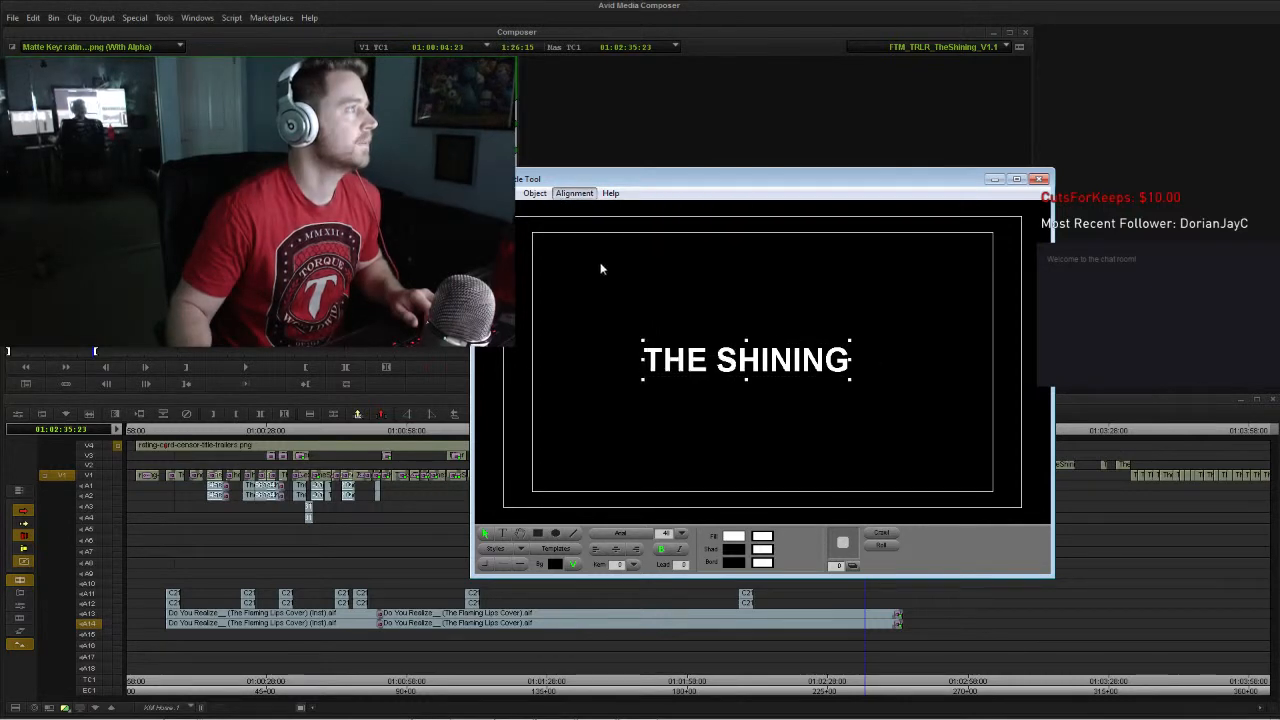
pyautogui.click(574, 193)
pyautogui.click(598, 287)
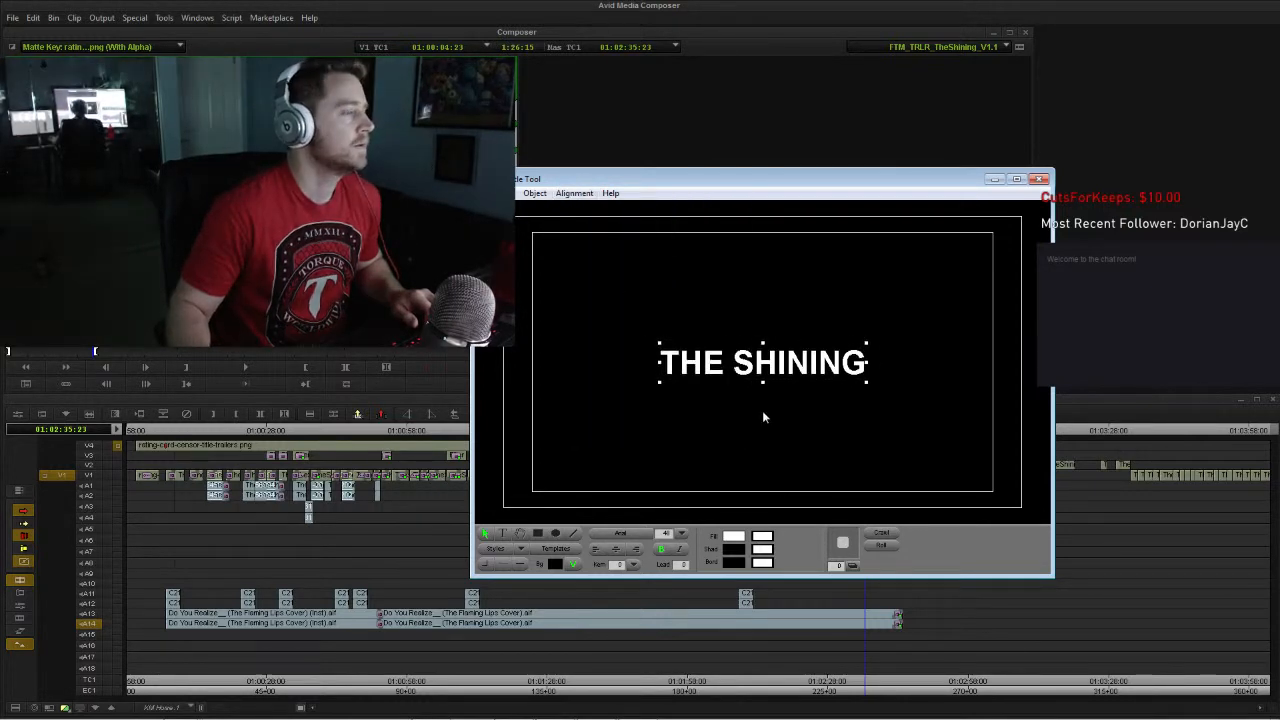
# Step: Save the title as TITLE TEMP and minimize the Title Tool window
pyautogui.click(763, 411)
pyautogui.click(488, 193)
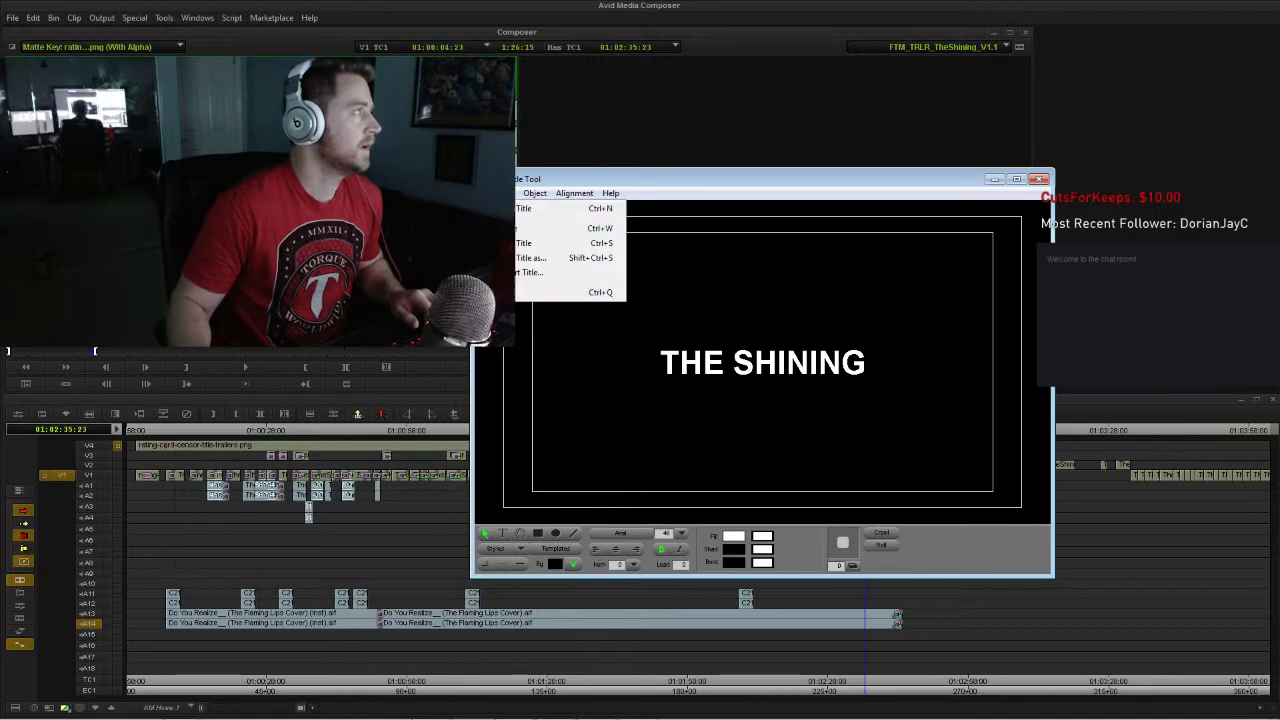
pyautogui.click(532, 264)
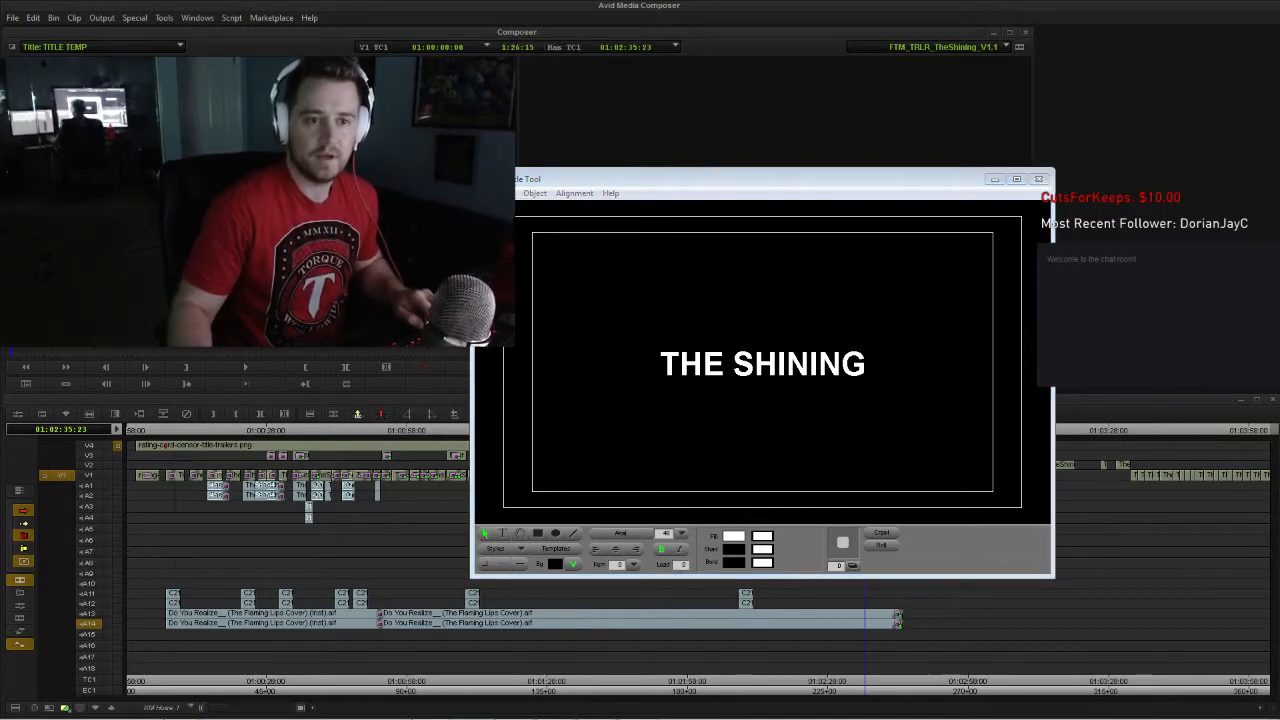
pyautogui.click(1000, 183)
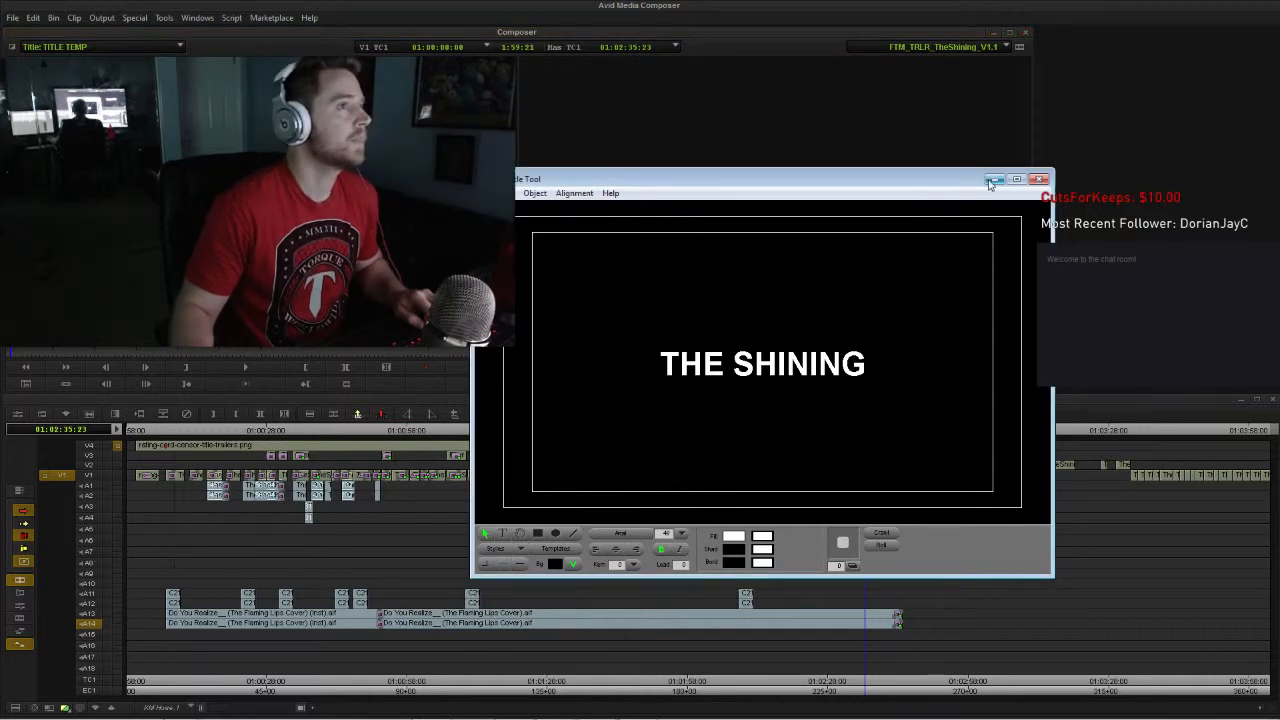
pyautogui.click(991, 181)
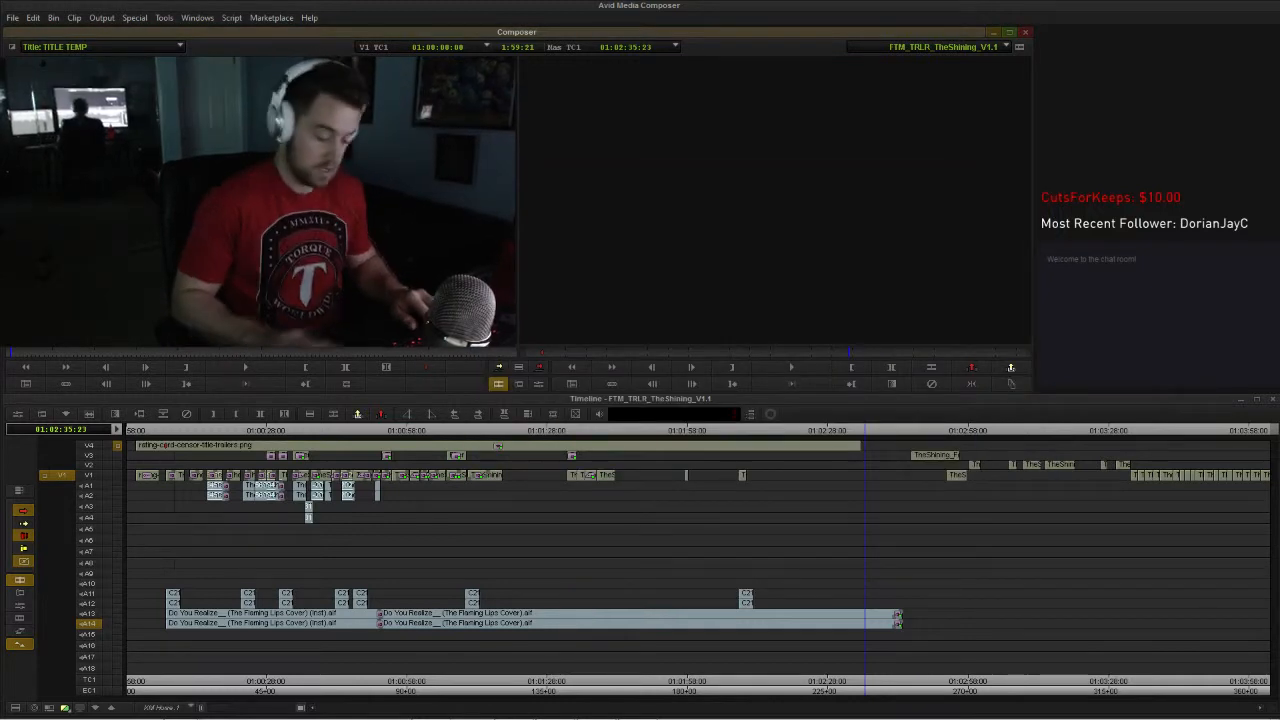
# Step: Mark a short section of the TITLE TEMP source and overwrite it onto video track V1 at 01:02:35:23, leaving audio track A14 unselected
pyautogui.press('o')
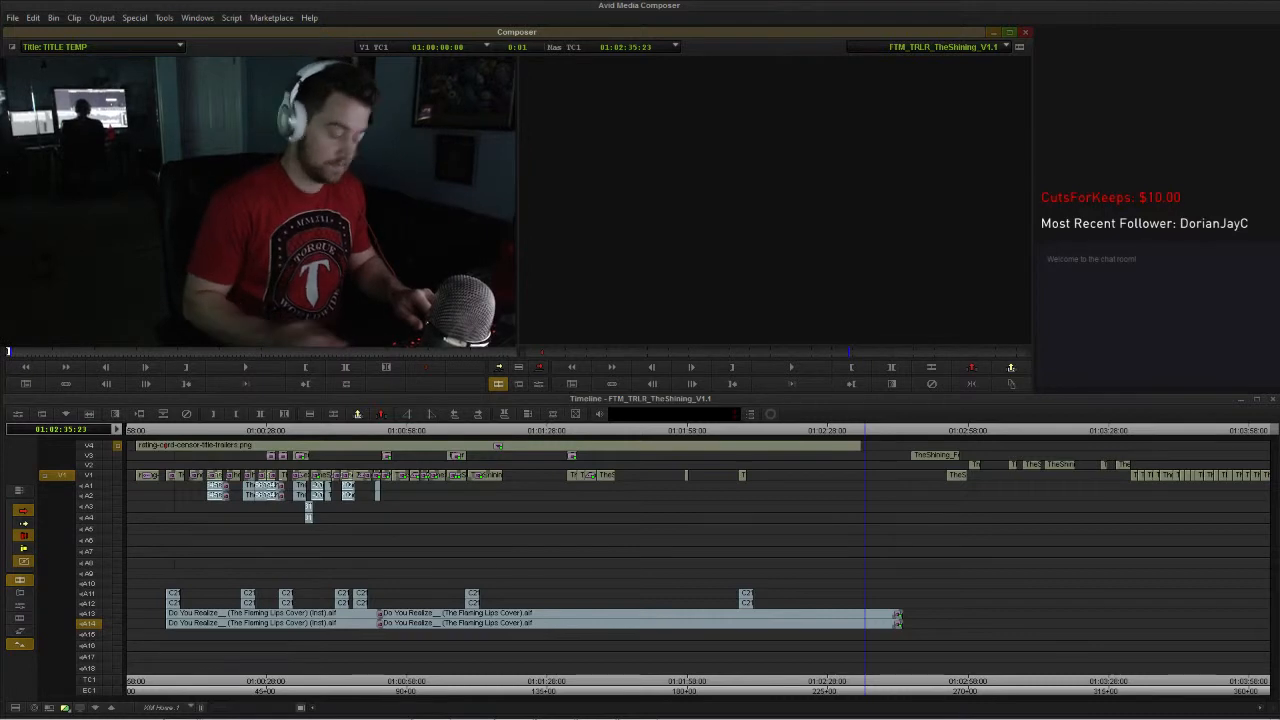
pyautogui.press('space')
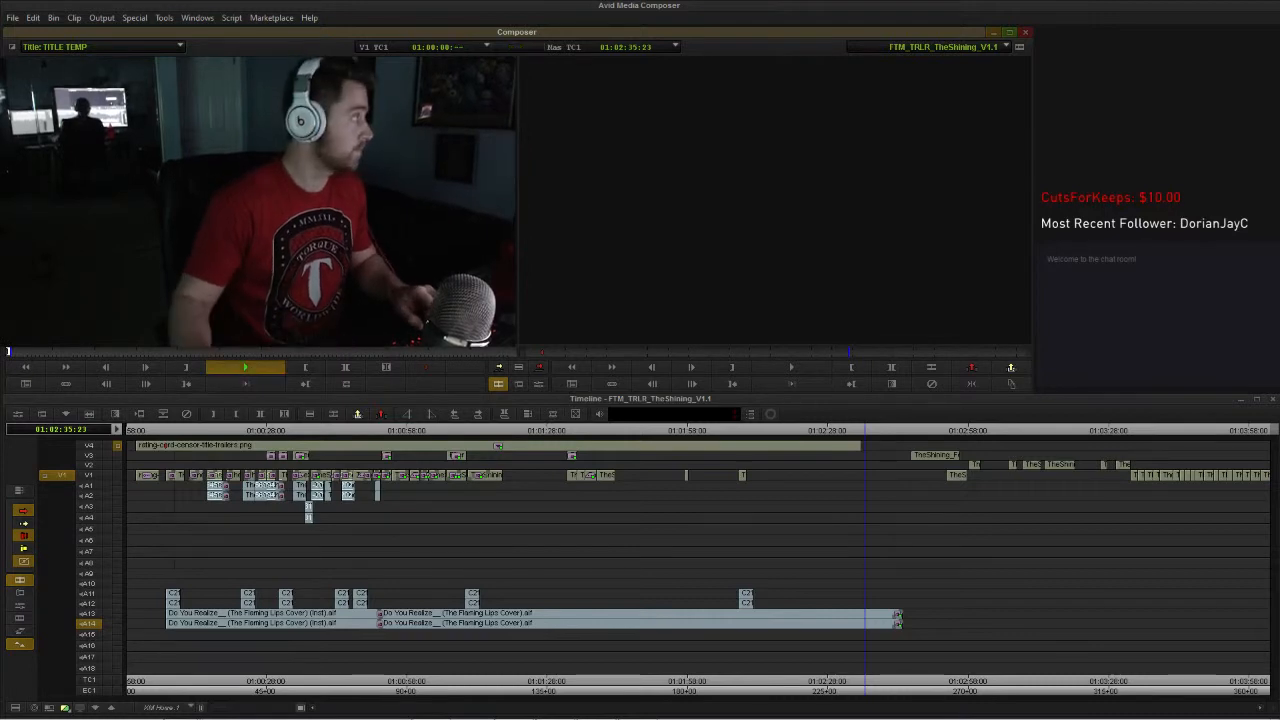
pyautogui.click(865, 427)
pyautogui.click(88, 475)
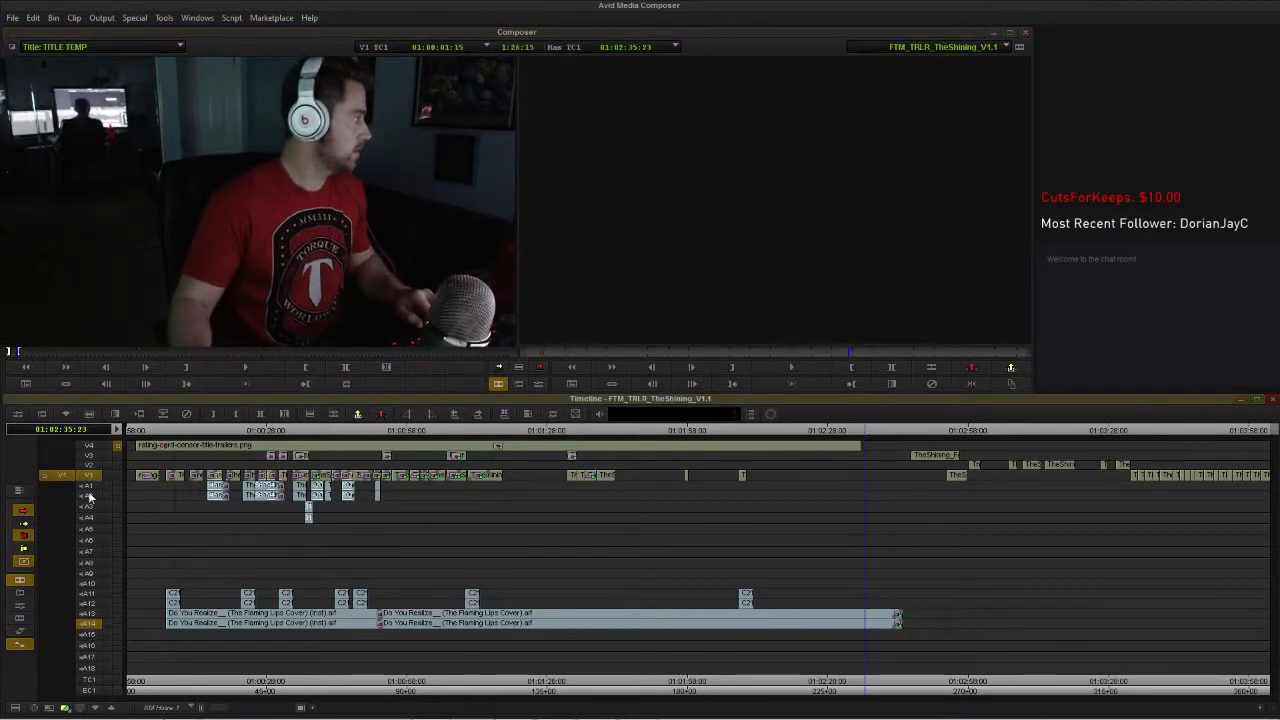
pyautogui.click(88, 624)
pyautogui.press('b')
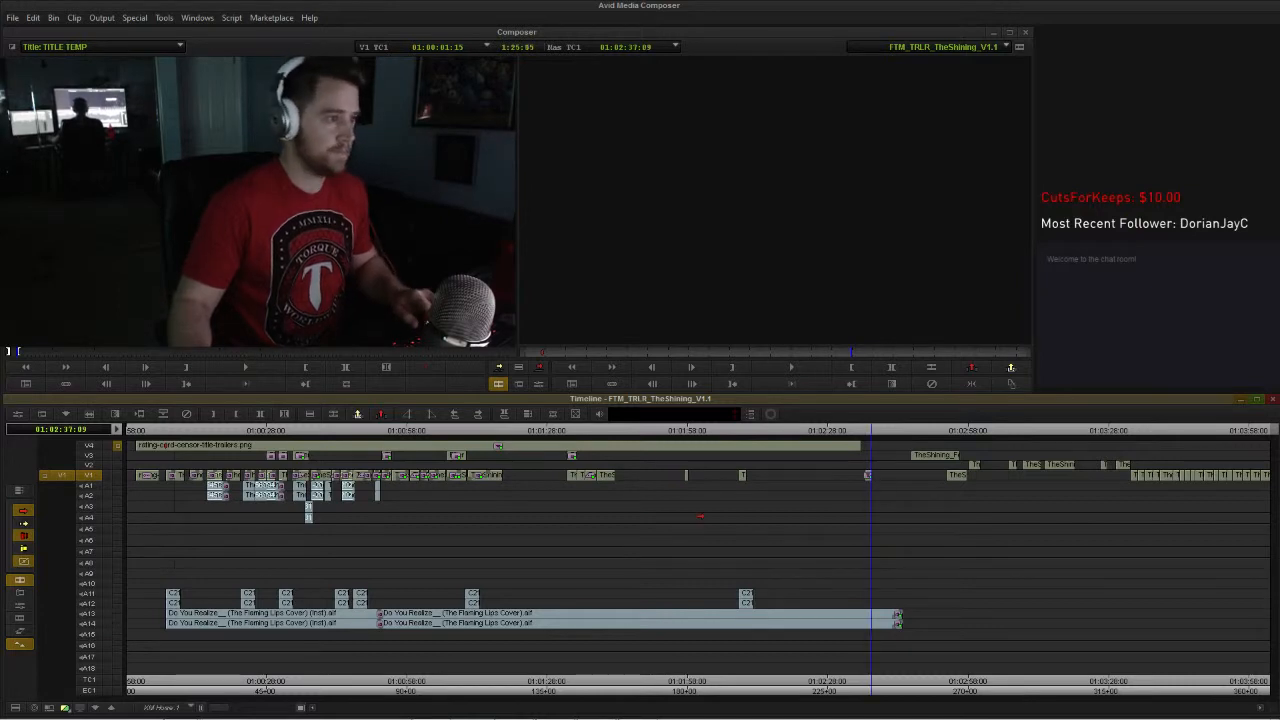
# Step: Slide the title clip later along V1 to about 01:02:41
pyautogui.click(866, 432)
pyautogui.press('h')
pyautogui.moveTo(738, 475); pyautogui.dragTo(1047, 481)
pyautogui.press('space')
pyautogui.press('space')
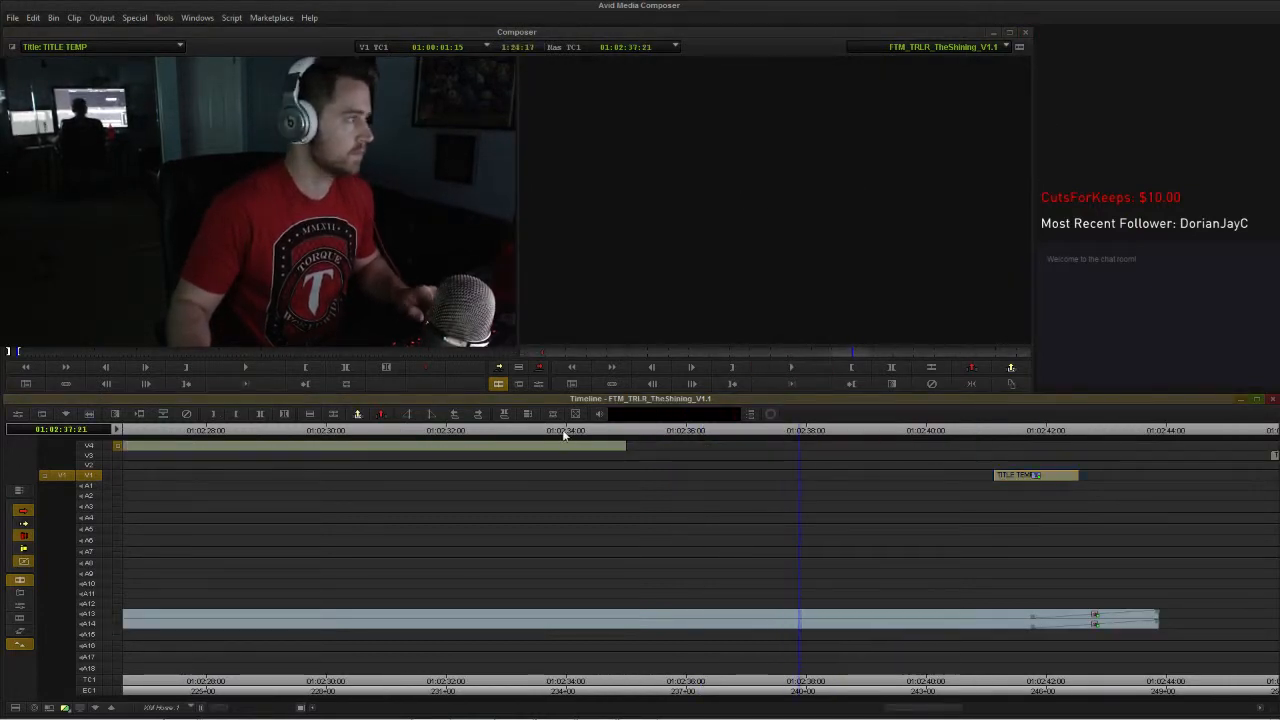
# Step: Play the music to find the title cue, move the title clip to V2 at 01:02:36:23, and extend its end to about 01:02:40:20
pyautogui.click(565, 432)
pyautogui.press('space')
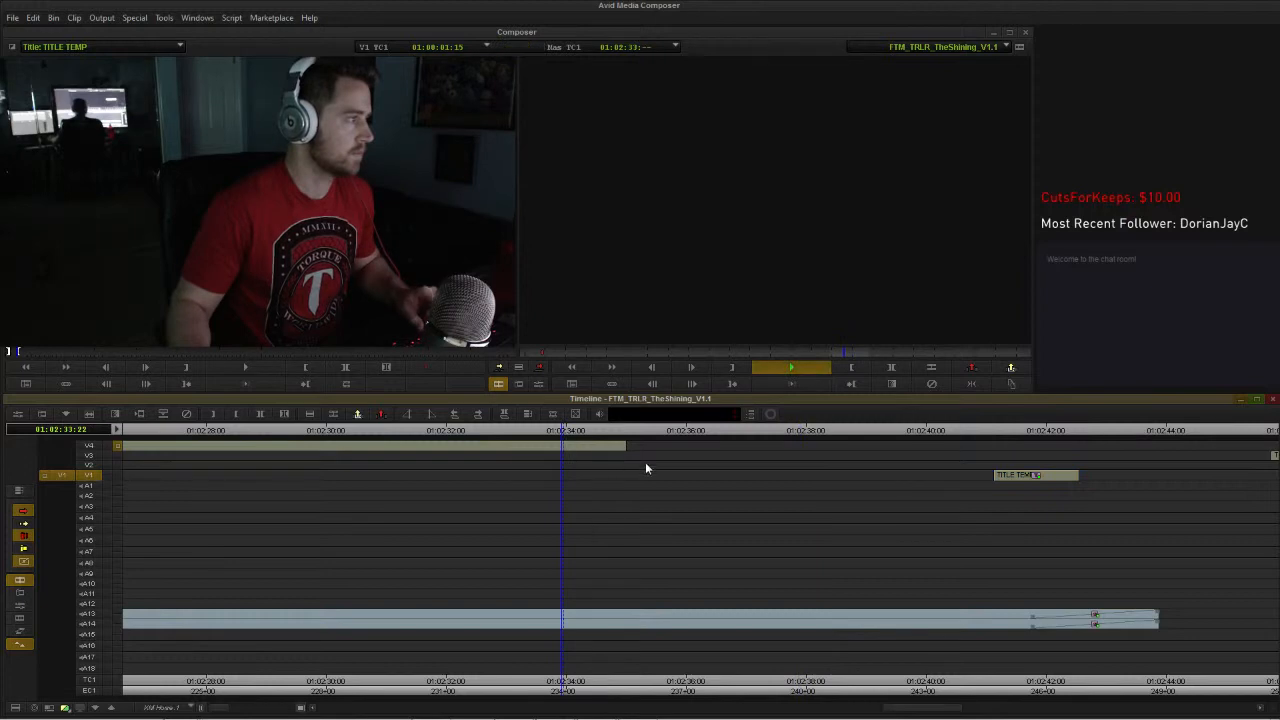
pyautogui.click(1020, 478)
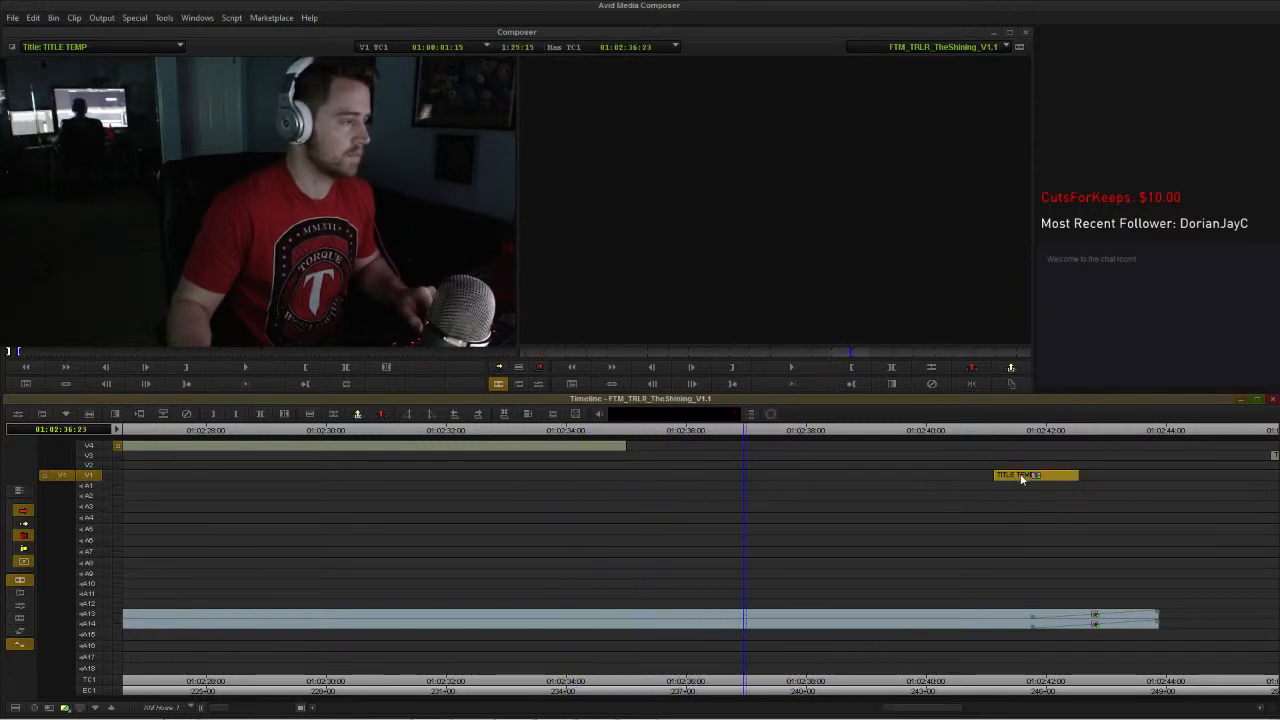
pyautogui.moveTo(1020, 478)
pyautogui.mouseDown()
pyautogui.moveTo(770, 467)
pyautogui.moveTo(1003, 476)
pyautogui.moveTo(893, 474)
pyautogui.mouseUp()
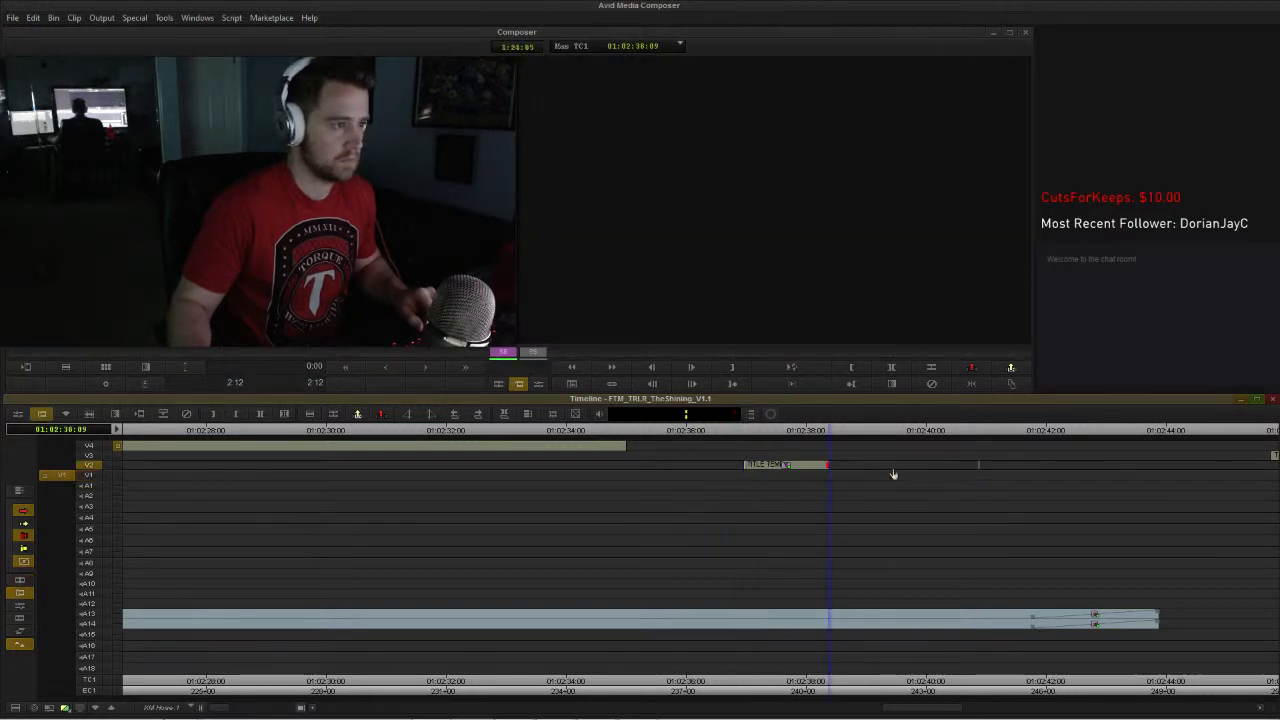
# Step: Add a 55-frame dissolve at the head of the title clip, starting at the cut
pyautogui.click(752, 466)
pyautogui.press('\\')
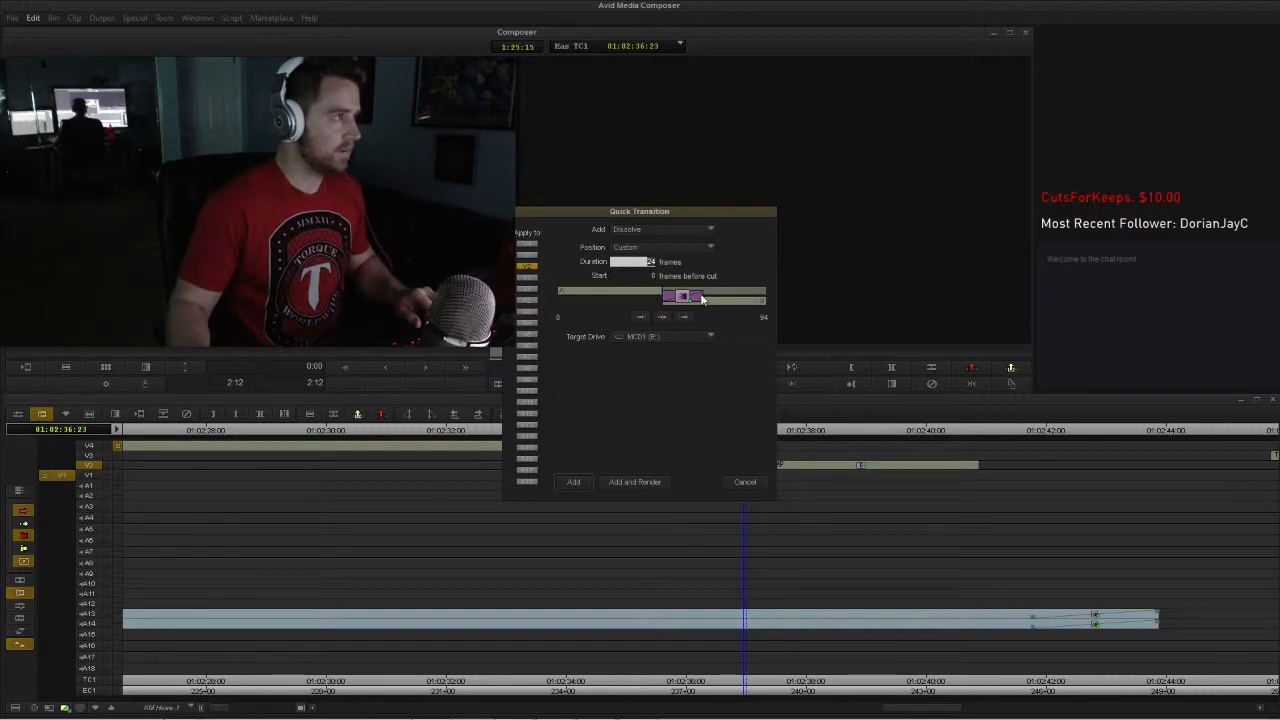
pyautogui.moveTo(704, 299); pyautogui.dragTo(757, 299)
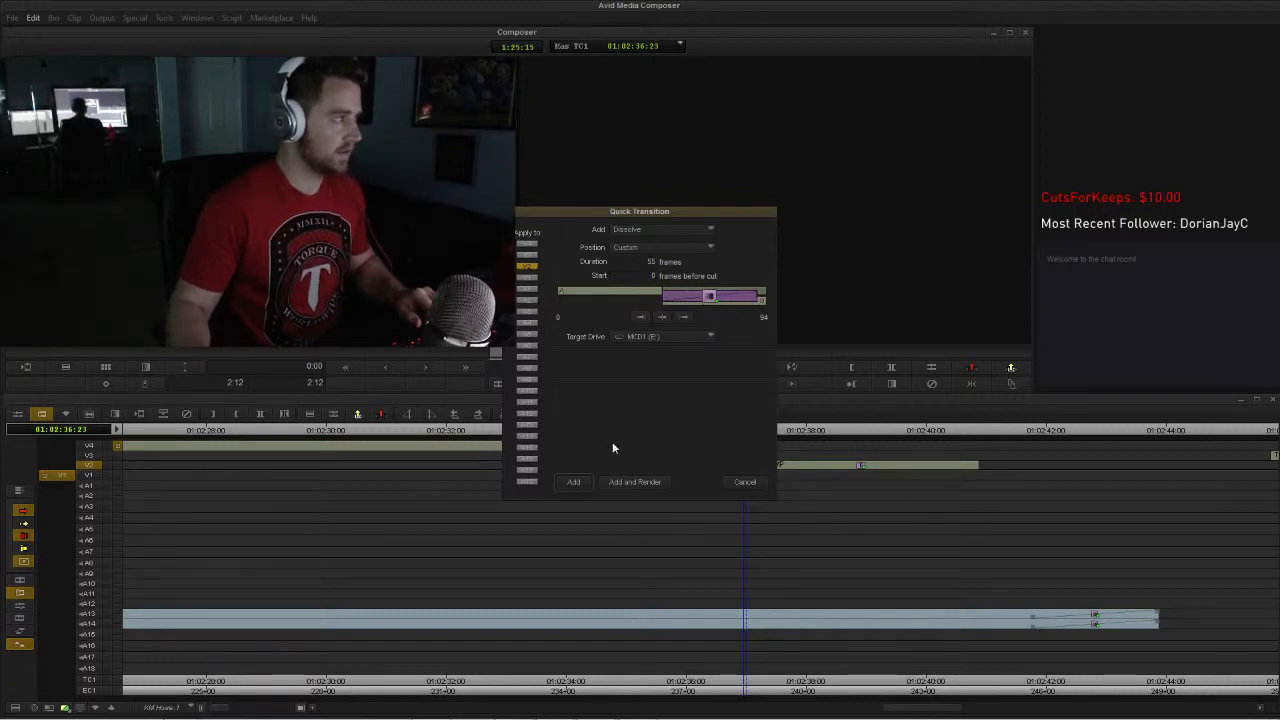
pyautogui.click(573, 483)
# Step: Play back the title's fade-in, extend the title clip's end to 01:02:43:03, and lengthen its dissolve
pyautogui.click(593, 433)
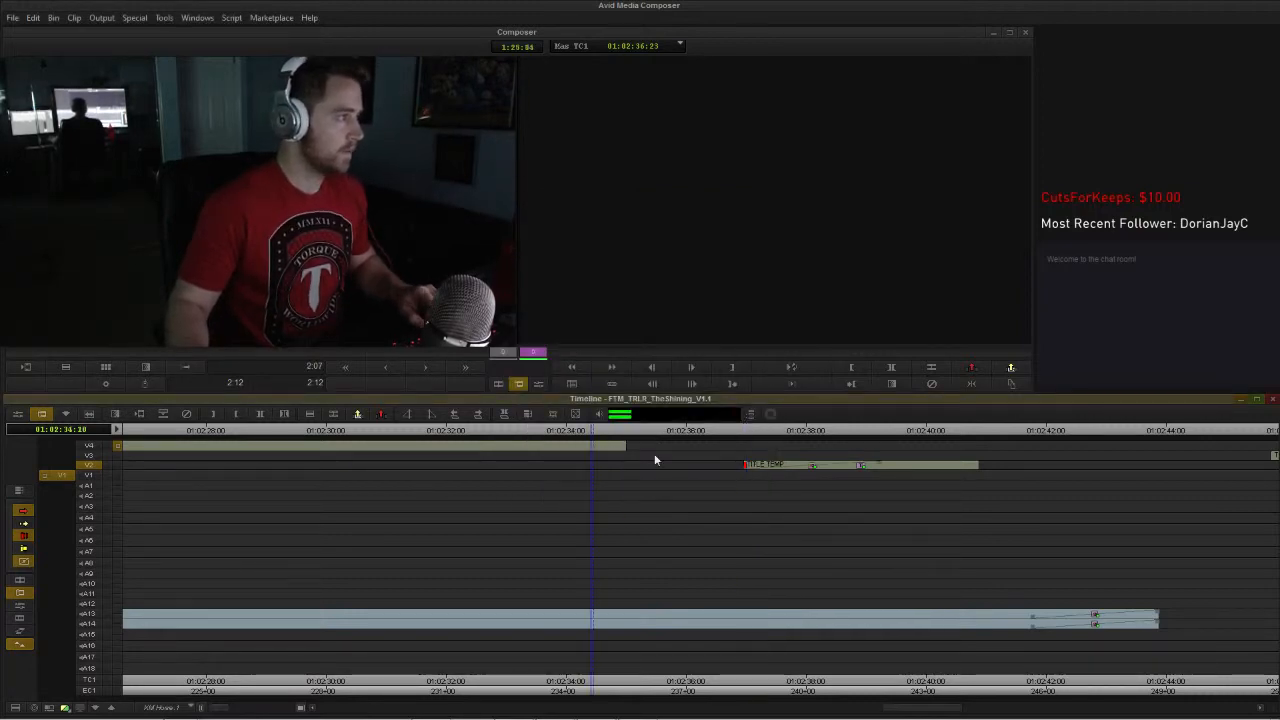
pyautogui.press('space')
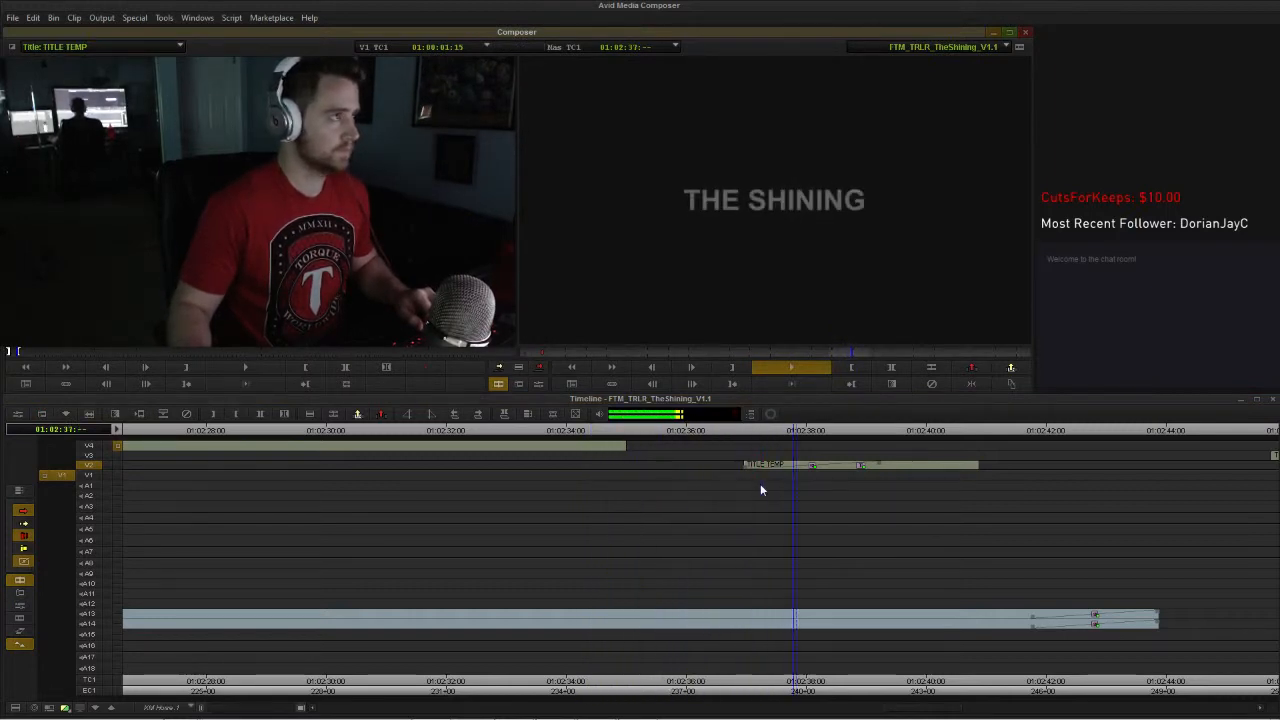
pyautogui.press('space')
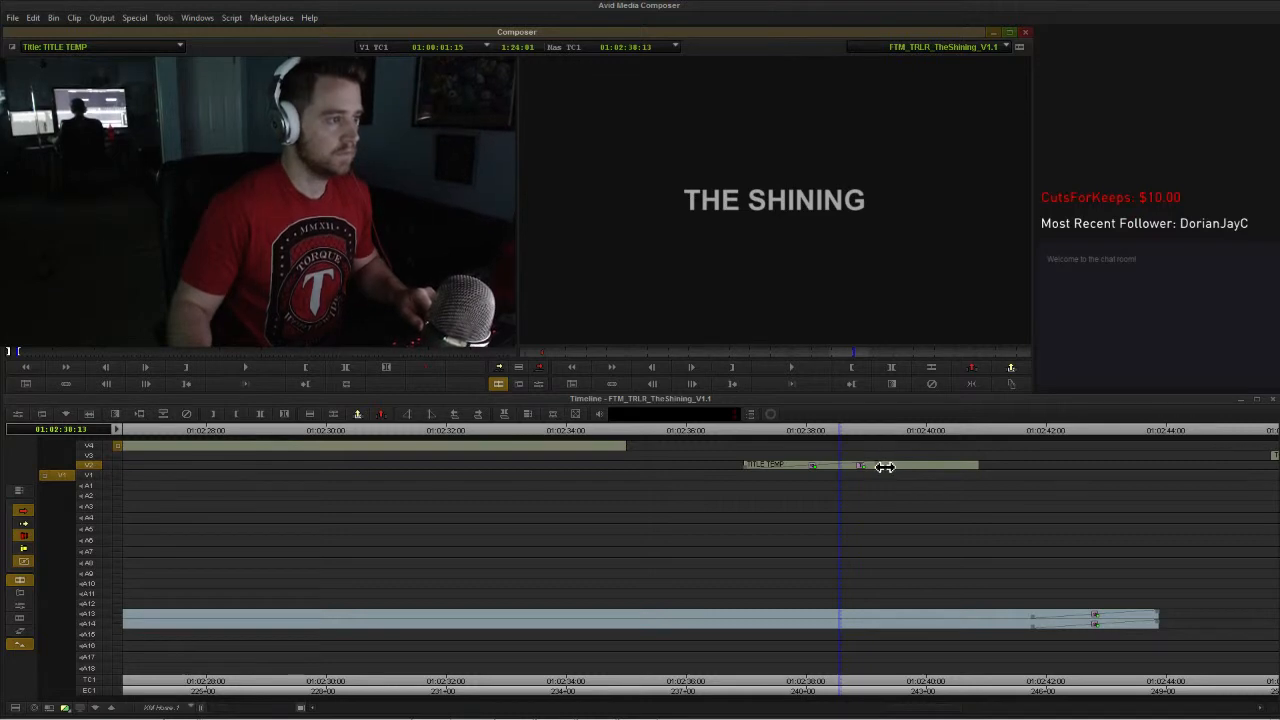
pyautogui.moveTo(882, 466); pyautogui.dragTo(1110, 469)
# Step: Review the title against the music and lengthen its opening dissolve to end at about 01:02:41:17
pyautogui.click(690, 444)
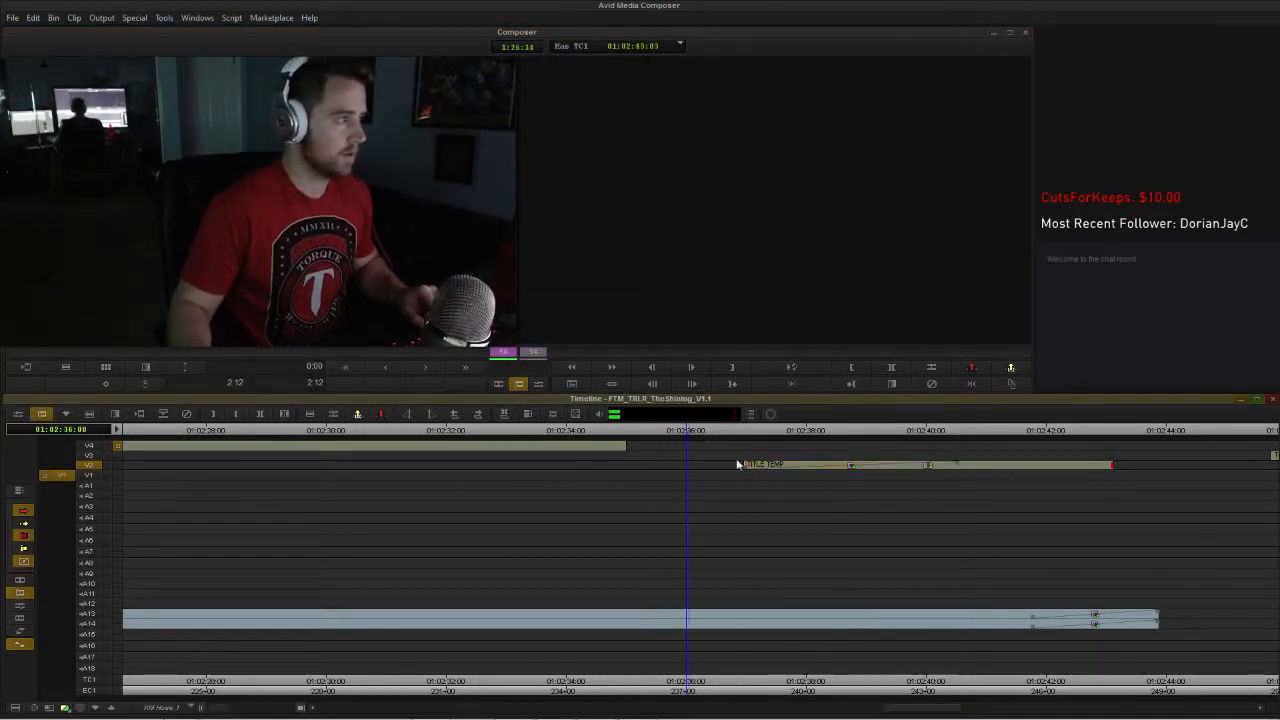
pyautogui.press('space')
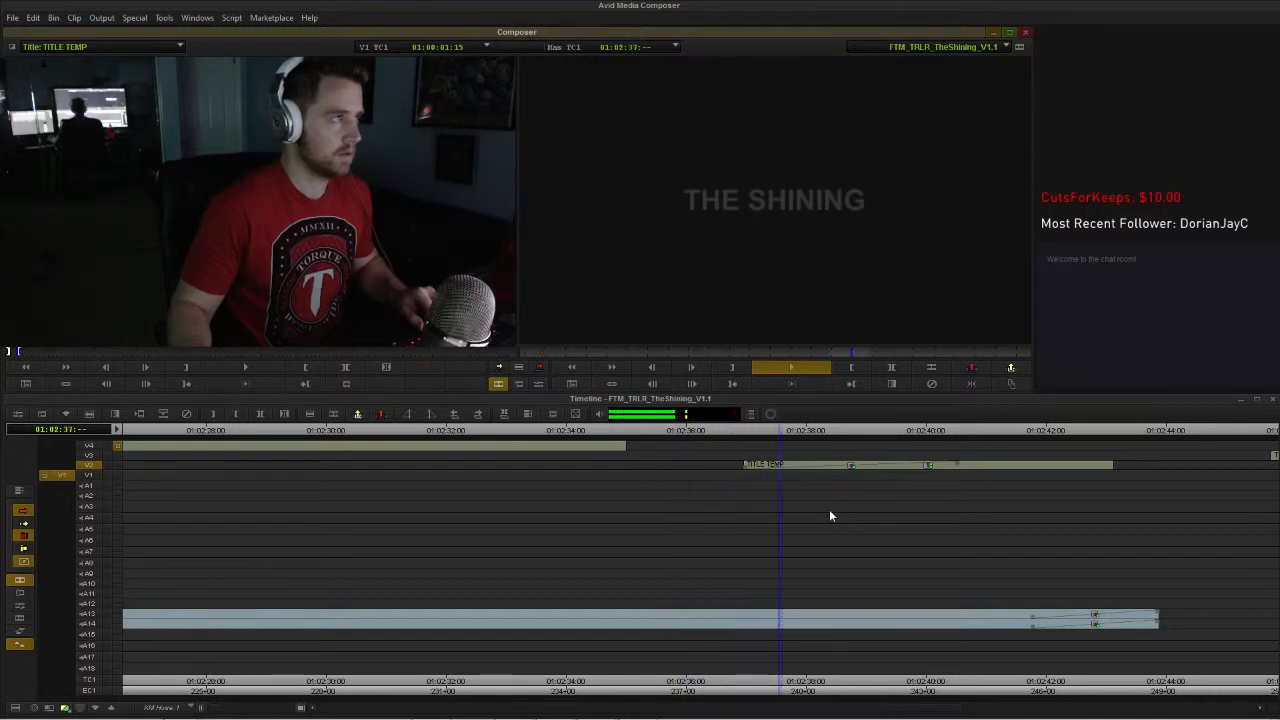
pyautogui.press('space')
pyautogui.moveTo(955, 463); pyautogui.dragTo(1033, 471)
# Step: Play through the slower title fade-in and trim the title clip's end back to 01:02:42:05
pyautogui.click(738, 430)
pyautogui.press('space')
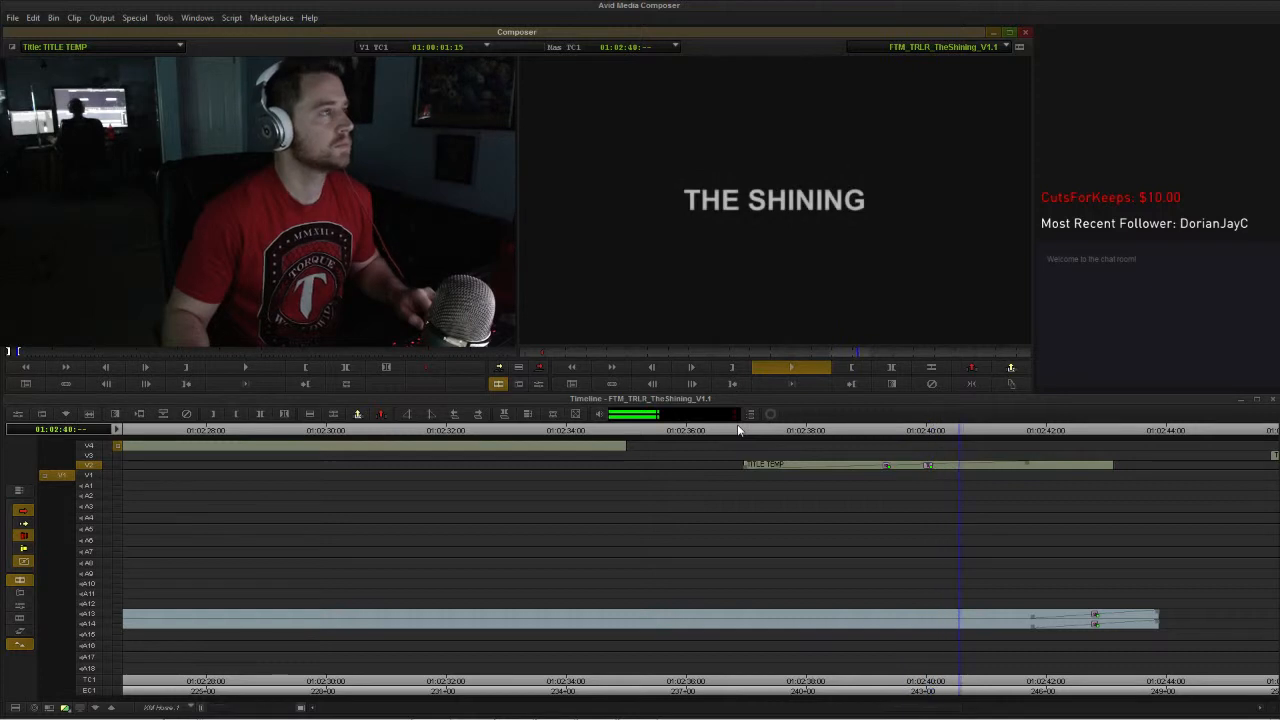
pyautogui.press('space')
pyautogui.press('space')
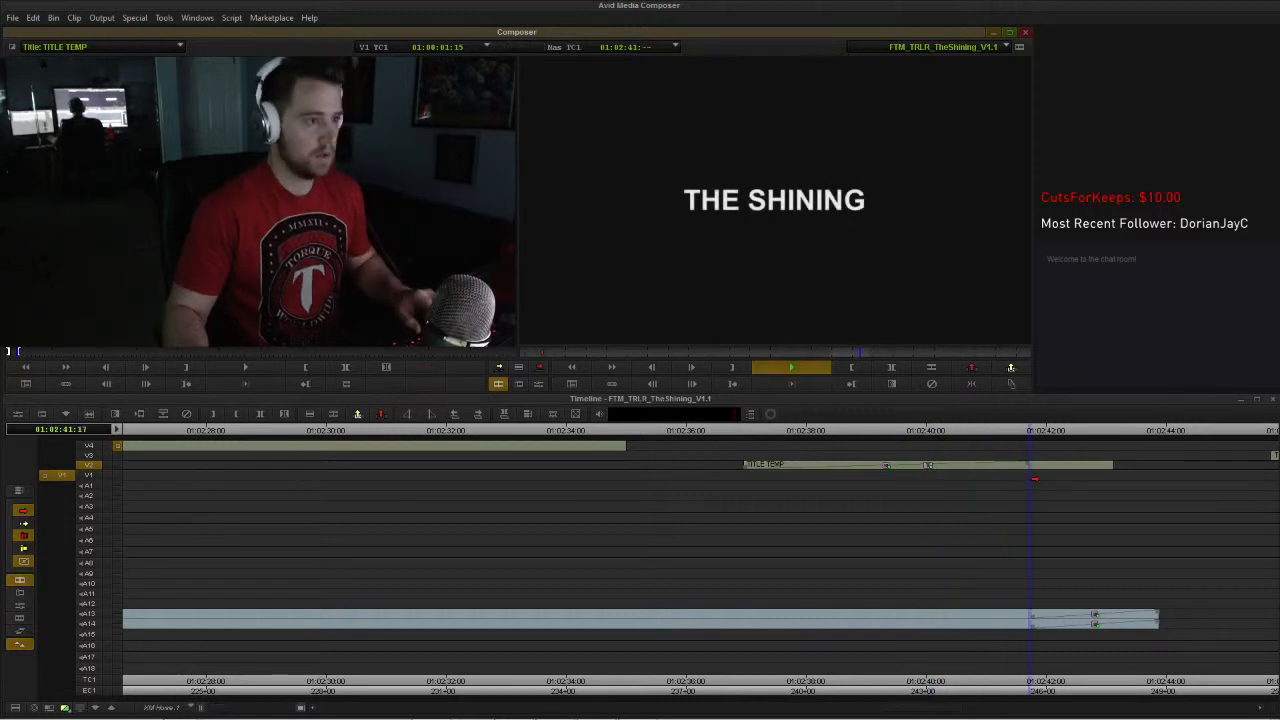
pyautogui.press('space')
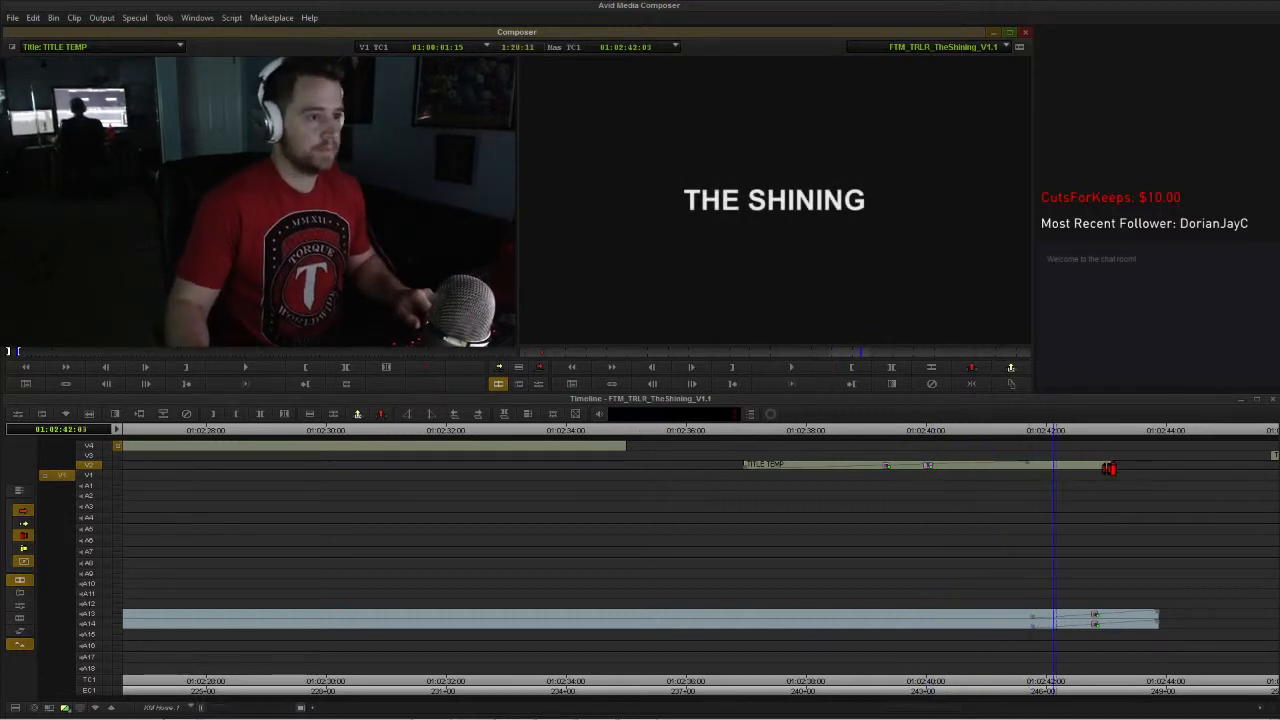
pyautogui.moveTo(1092, 468); pyautogui.dragTo(1051, 471)
pyautogui.click(1039, 432)
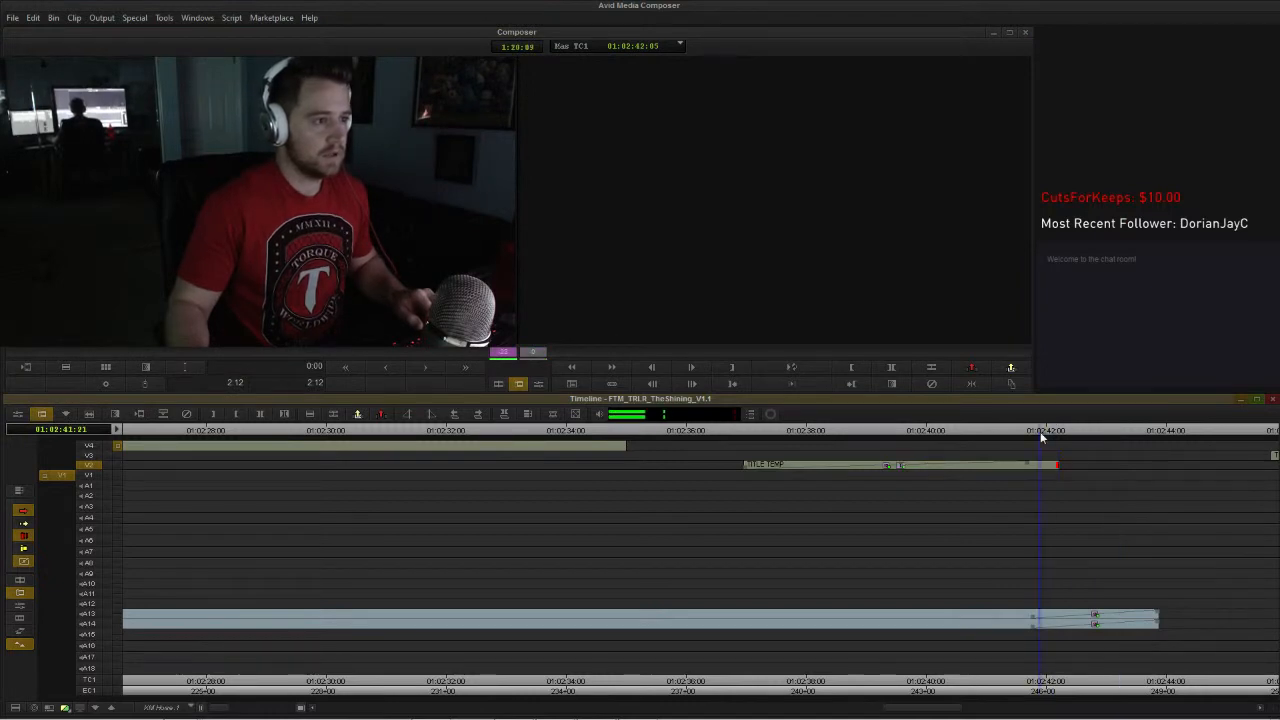
# Step: Play the sequence from 01:01:43:06 to review the empty stretch leading up to the title
pyautogui.hotkey('ctrl', '/')
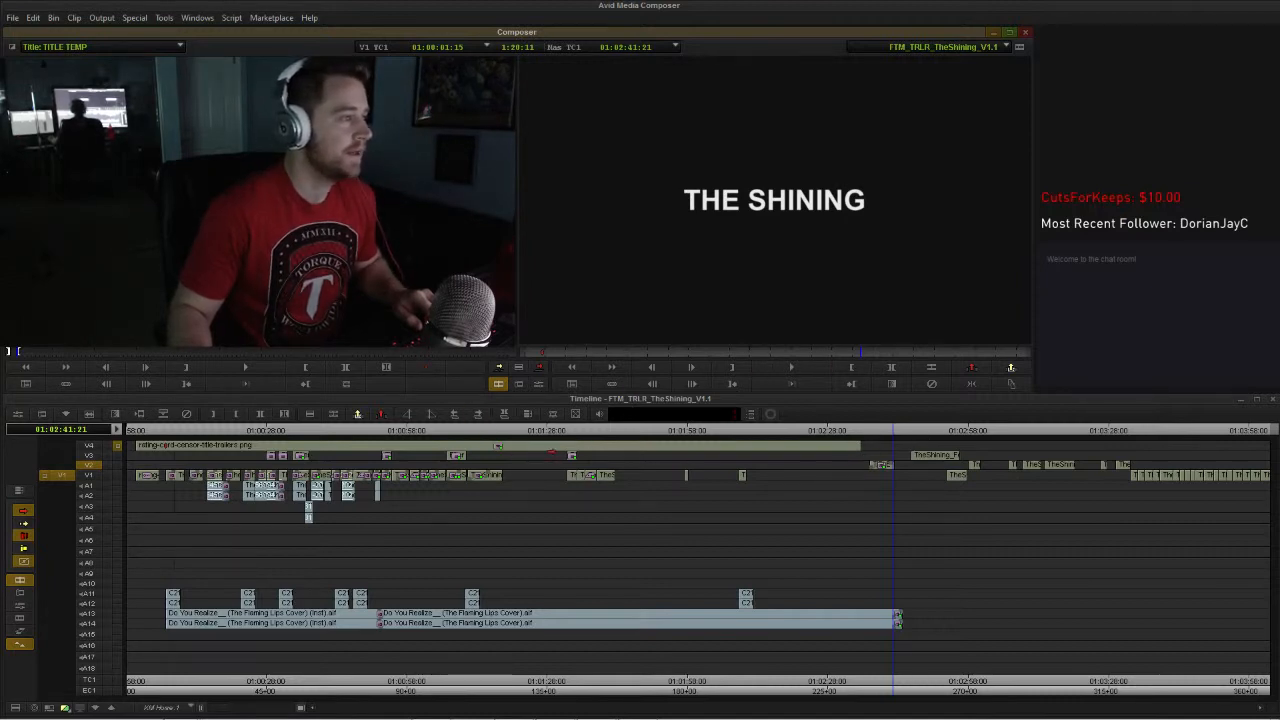
pyautogui.click(688, 432)
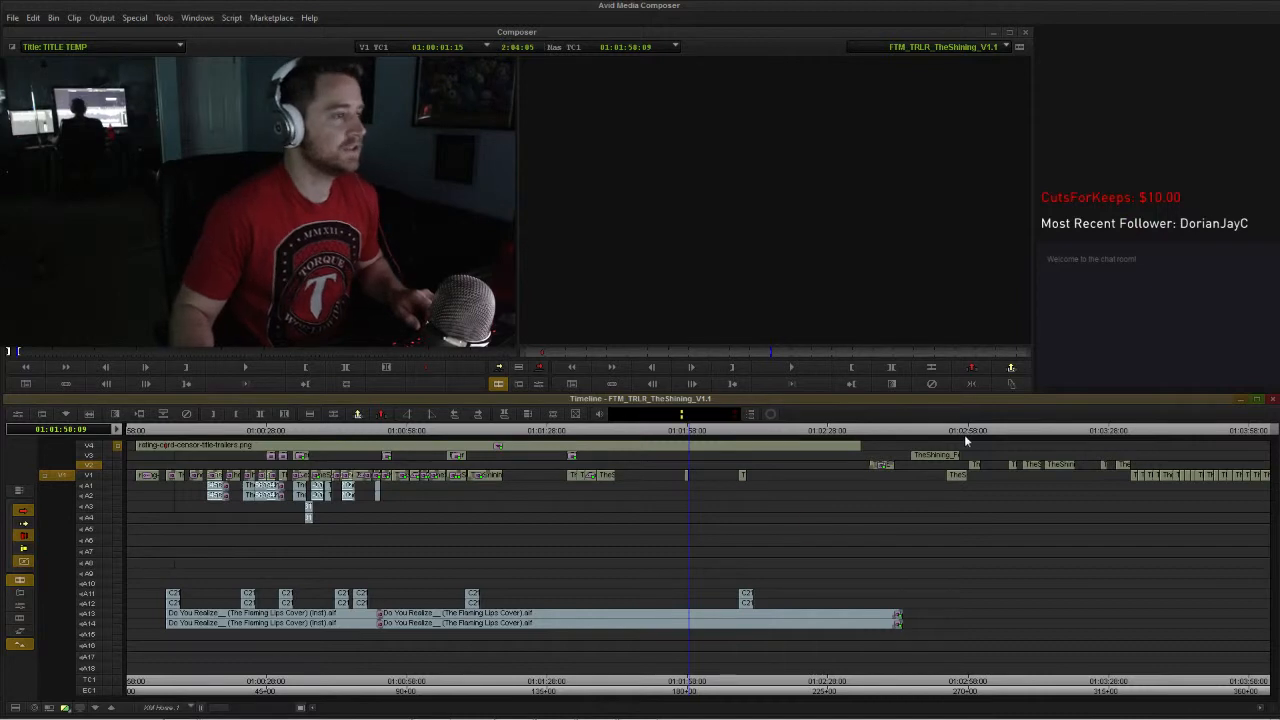
pyautogui.click(894, 432)
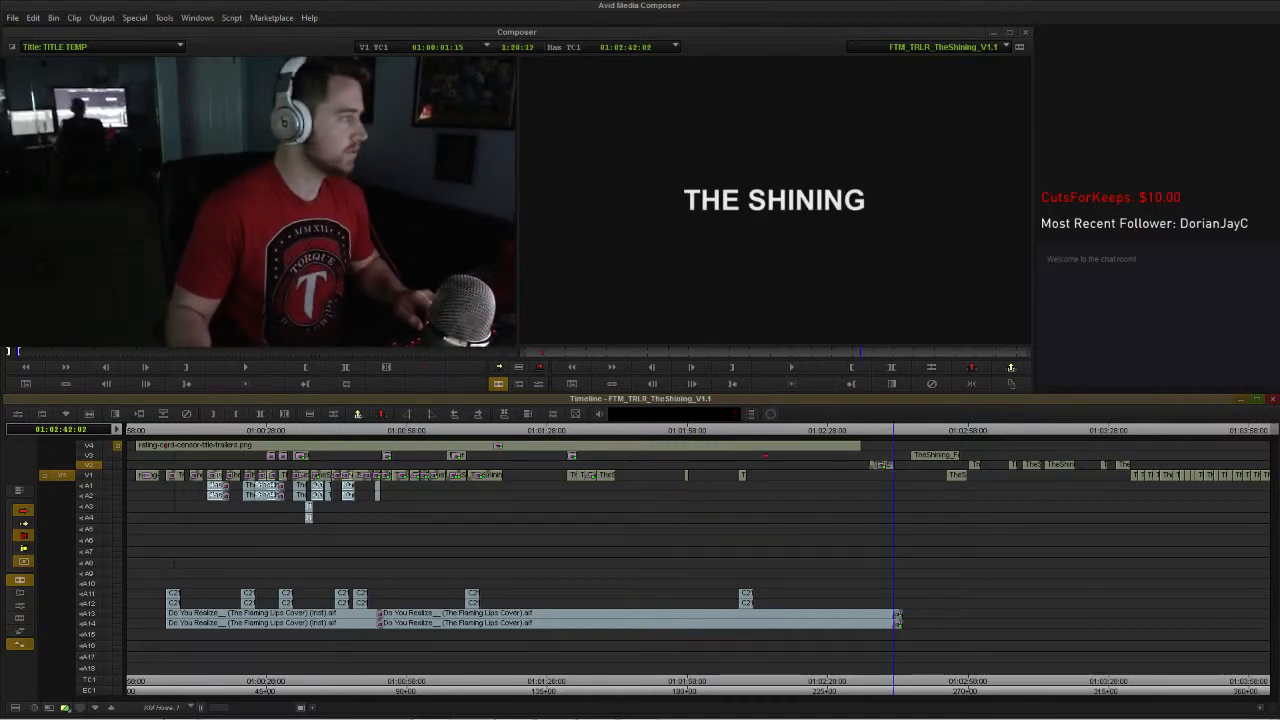
pyautogui.click(619, 432)
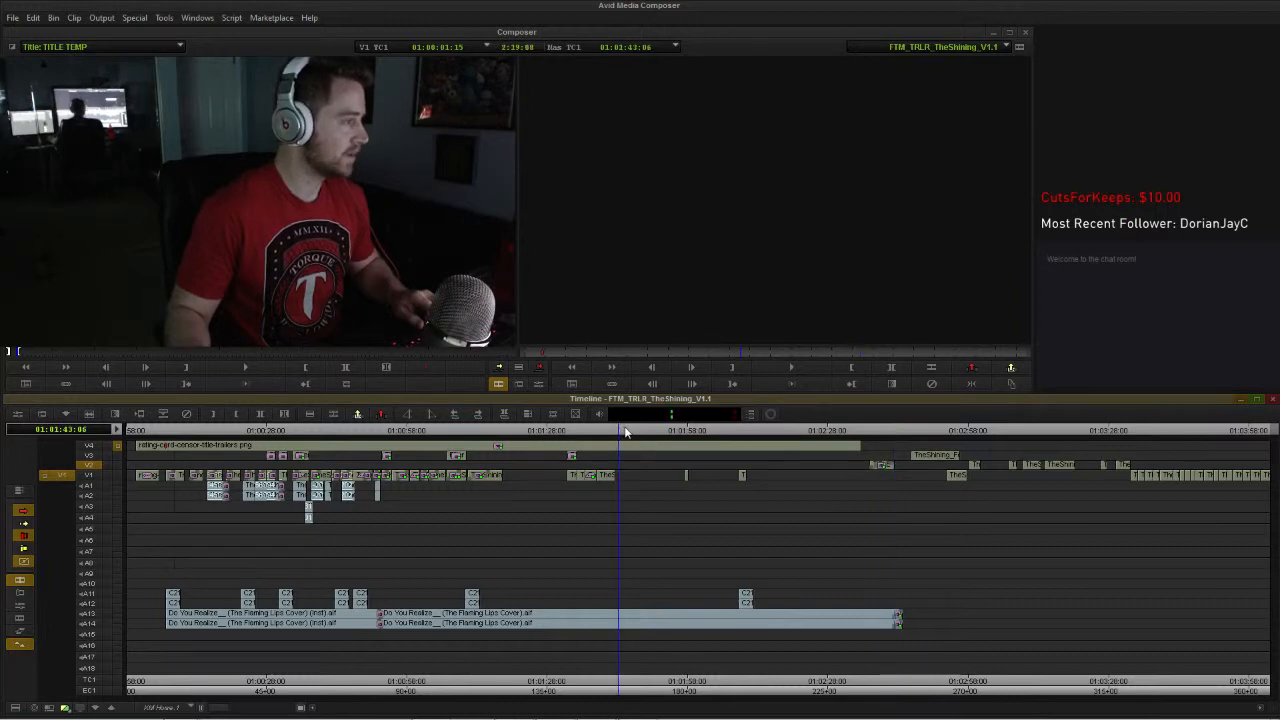
pyautogui.press('space')
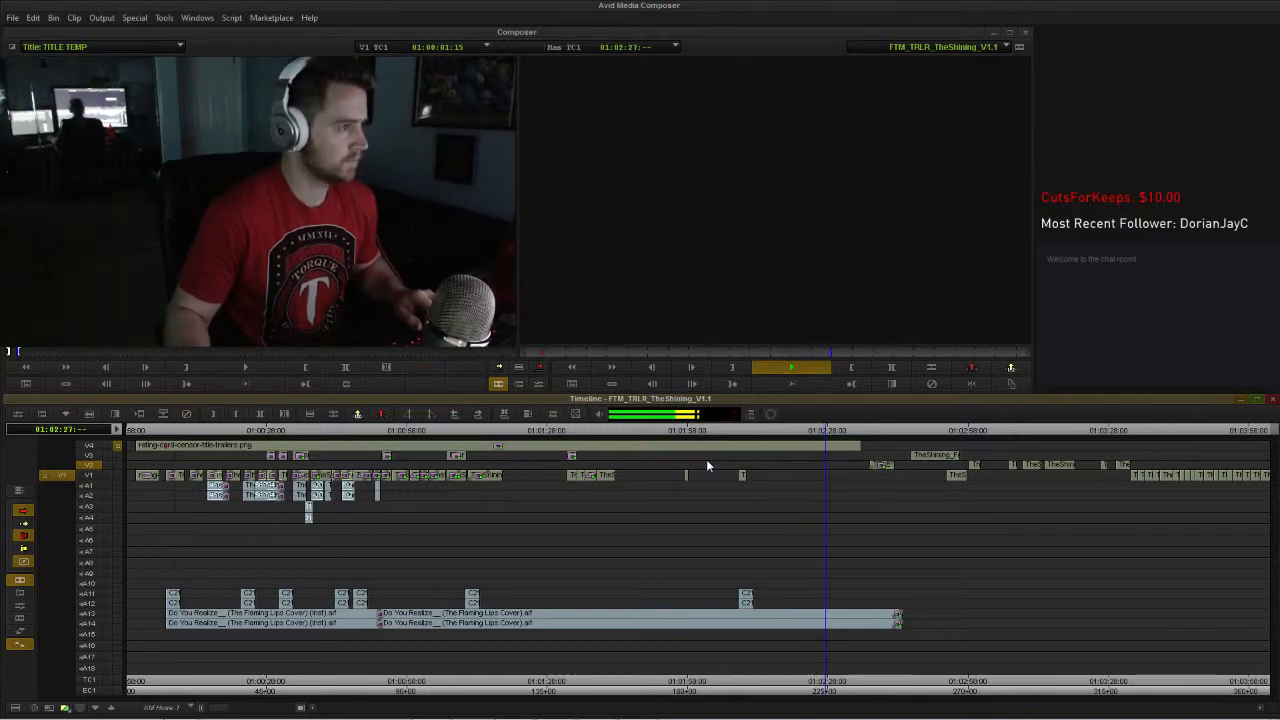
# Step: Replay the sequence around 01:02:07 and up to 01:02:33:17 to judge the music leading into the title
pyautogui.click(814, 430)
pyautogui.press('space')
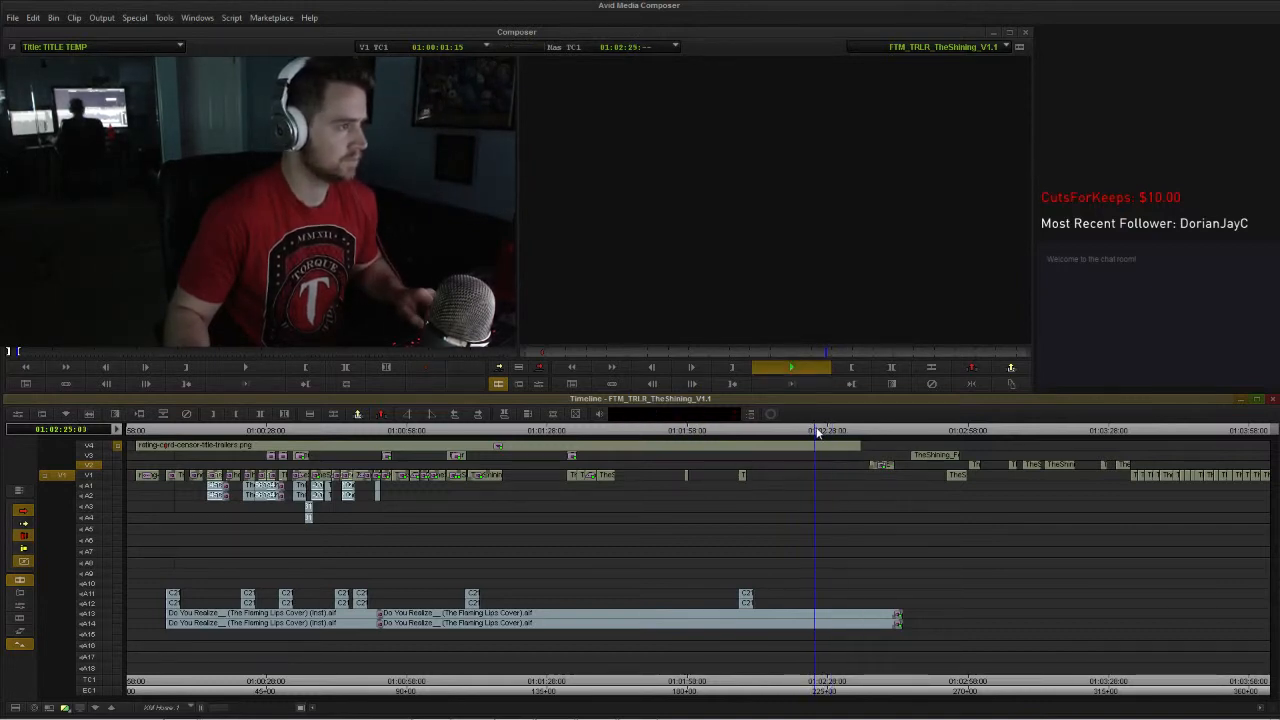
pyautogui.click(733, 430)
pyautogui.press('space')
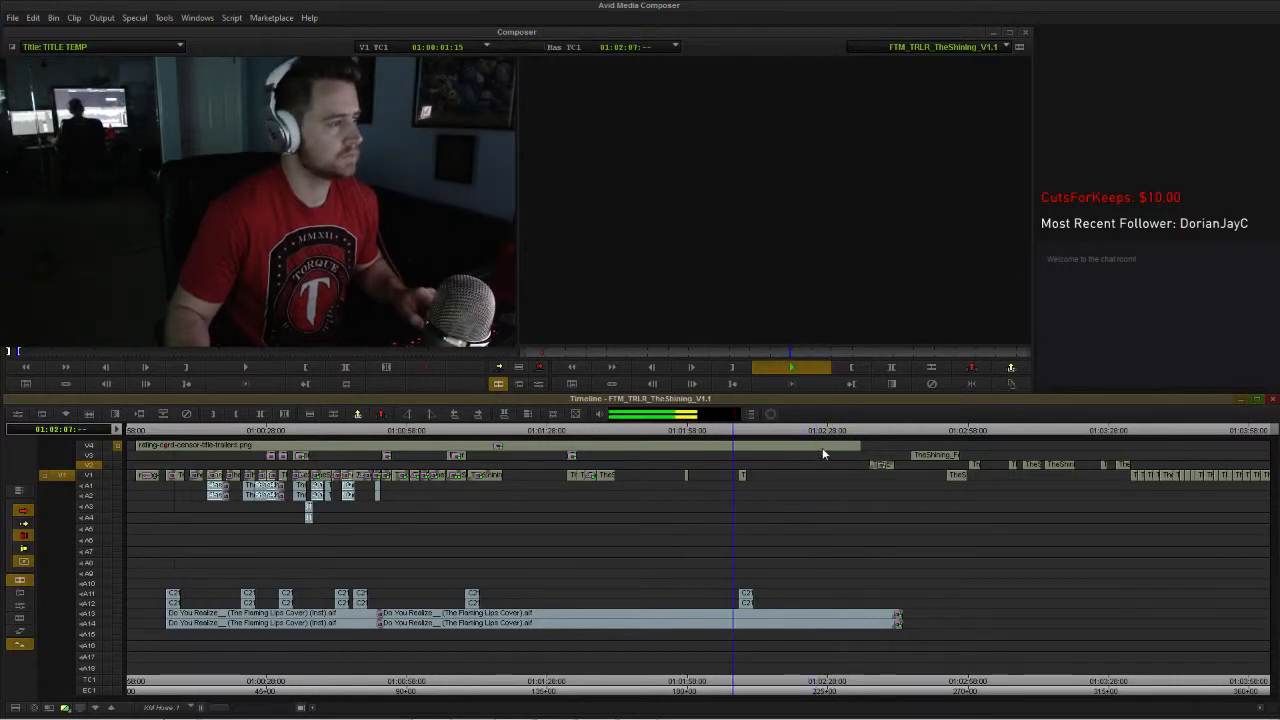
pyautogui.click(826, 430)
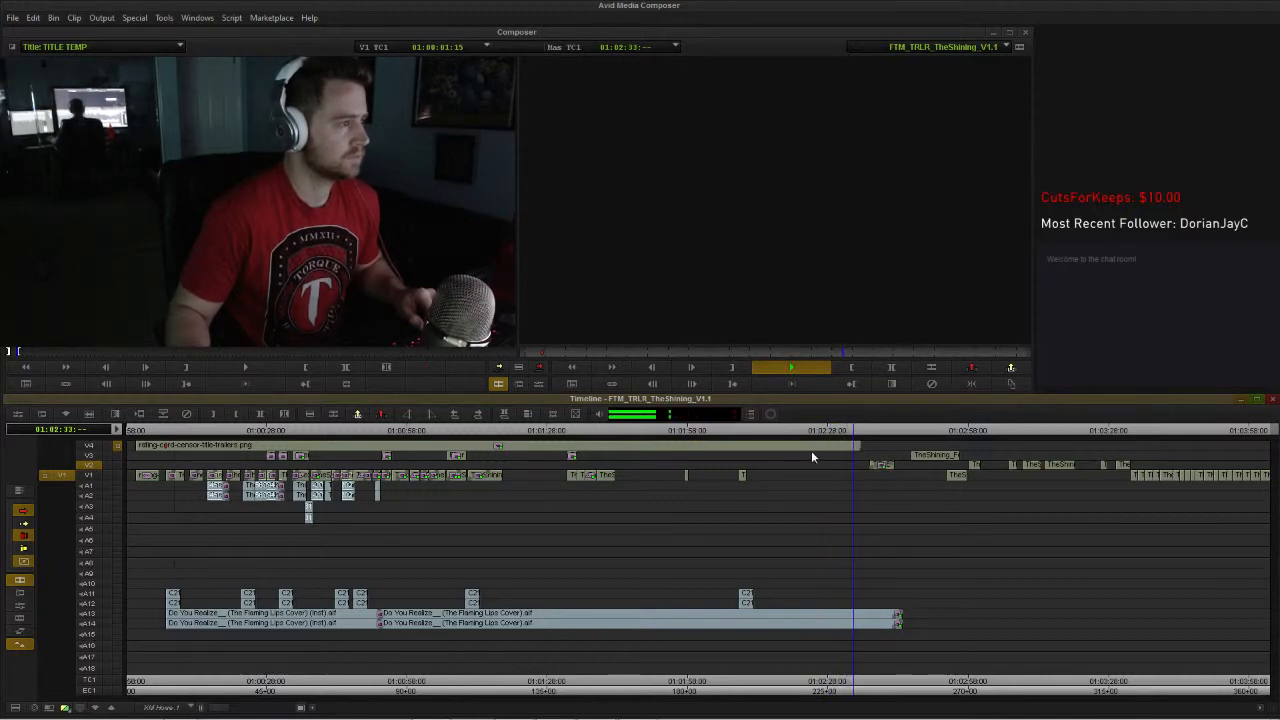
pyautogui.press('space')
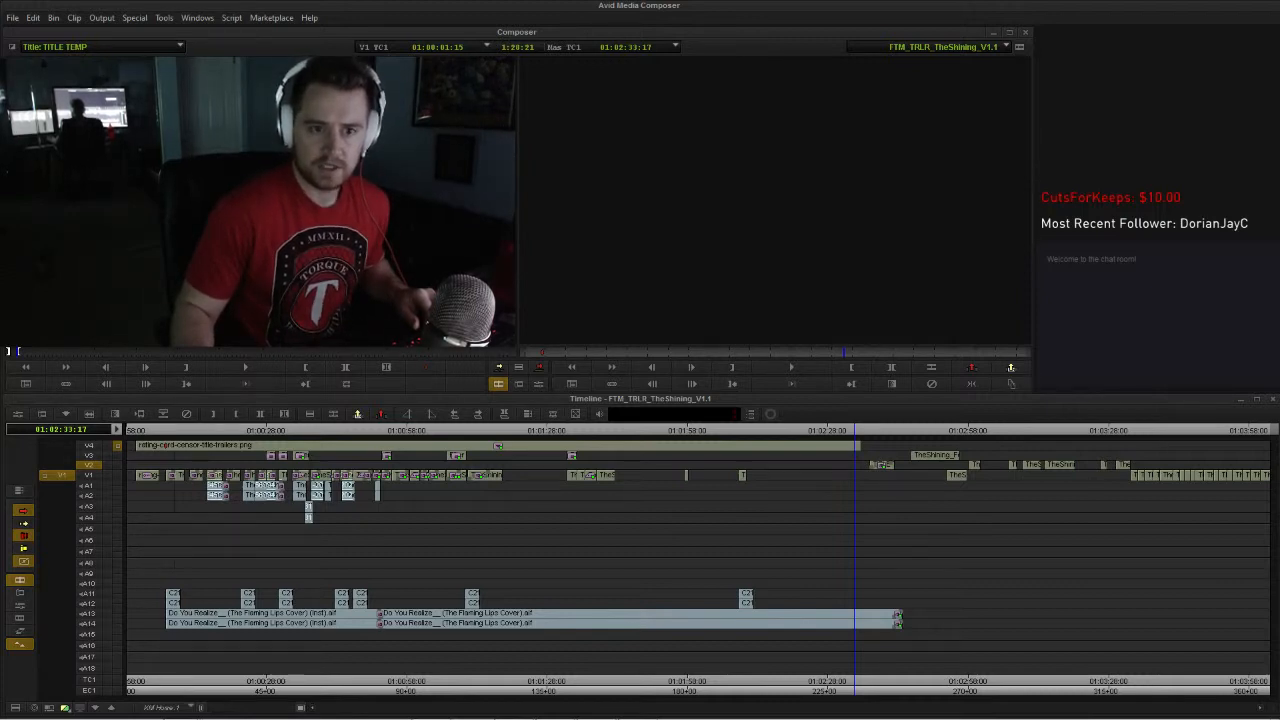
# Step: Audition the swell late in the instrumental Do You Realize source and mark about 7 seconds of it, returning to the sequence
pyautogui.click(349, 382)
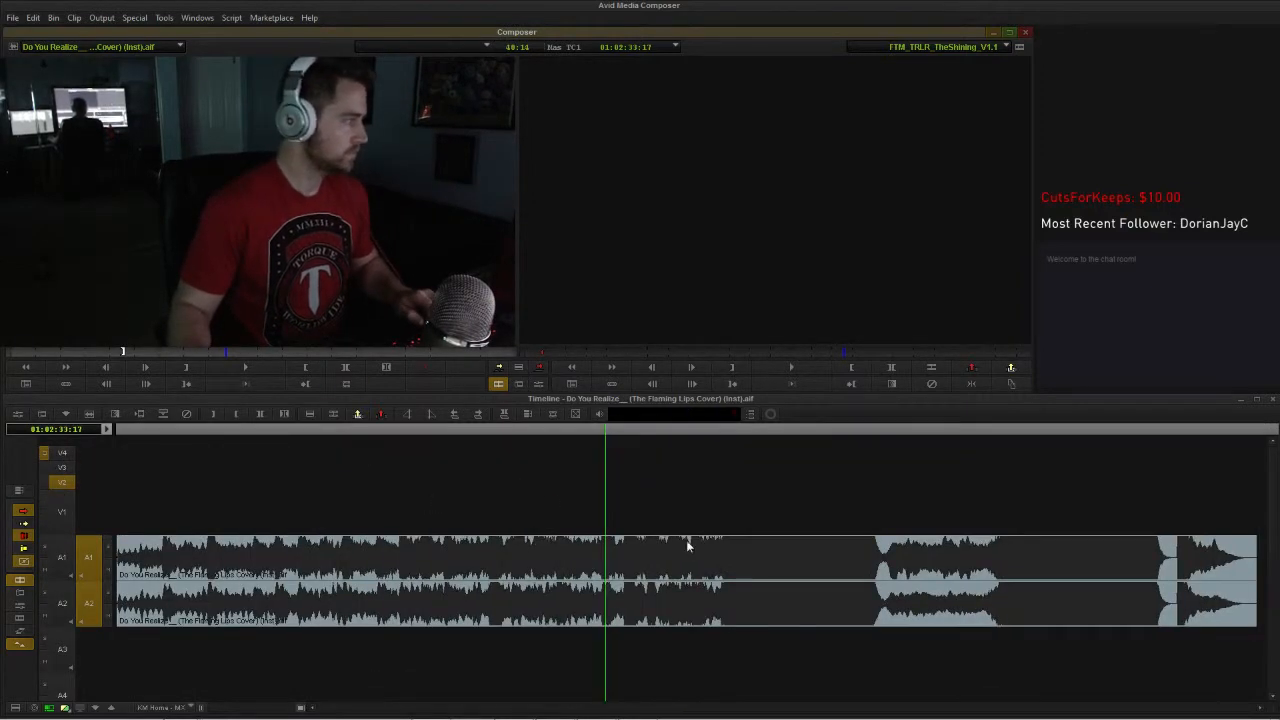
pyautogui.click(883, 499)
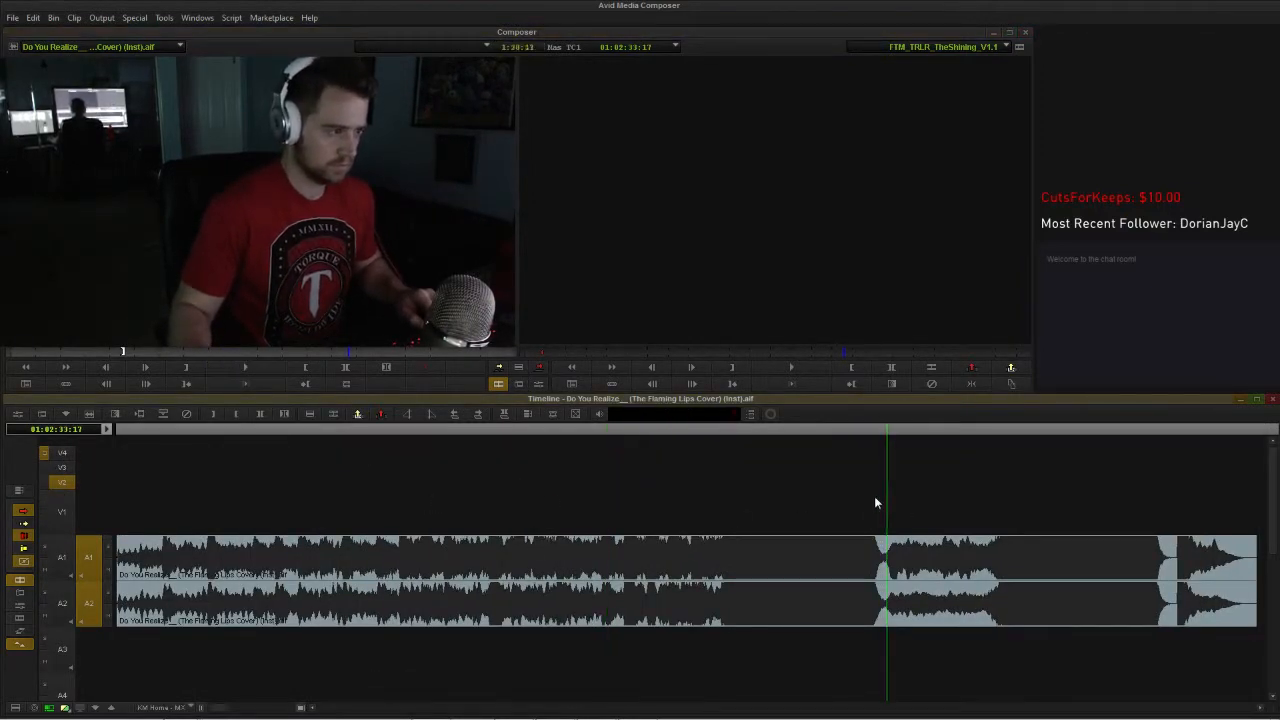
pyautogui.click(875, 500)
pyautogui.press('space')
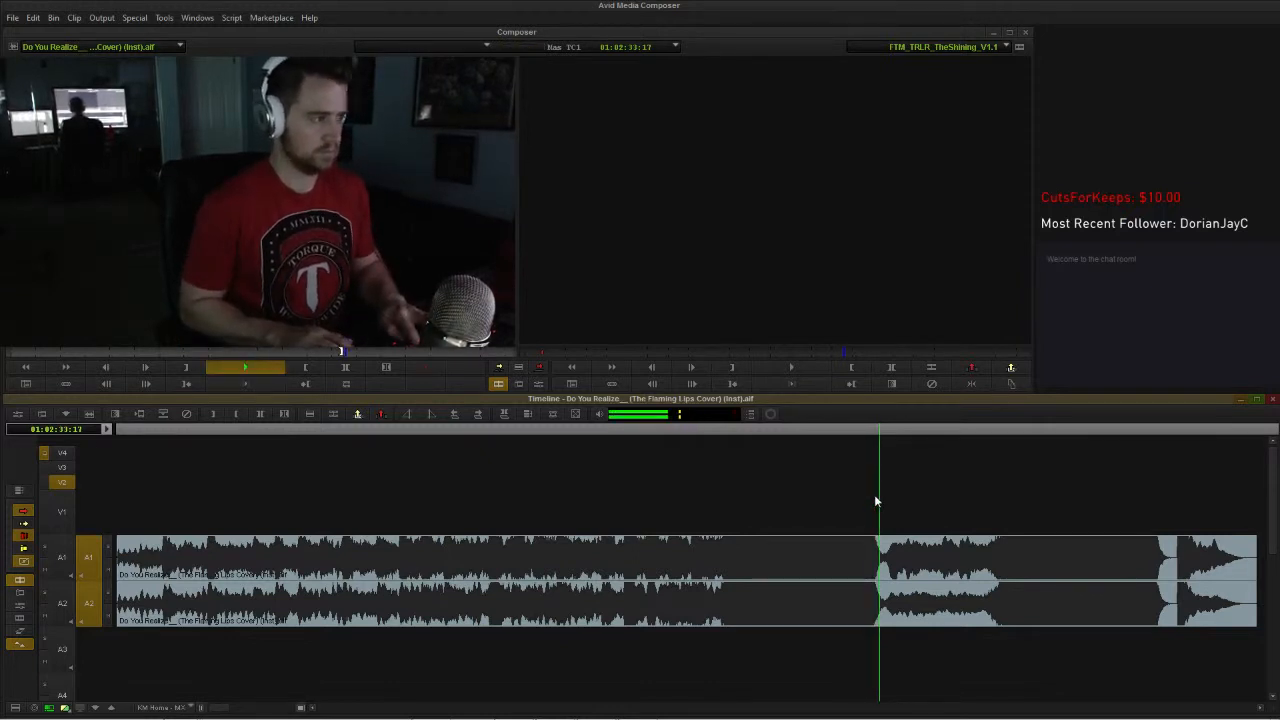
pyautogui.press('space')
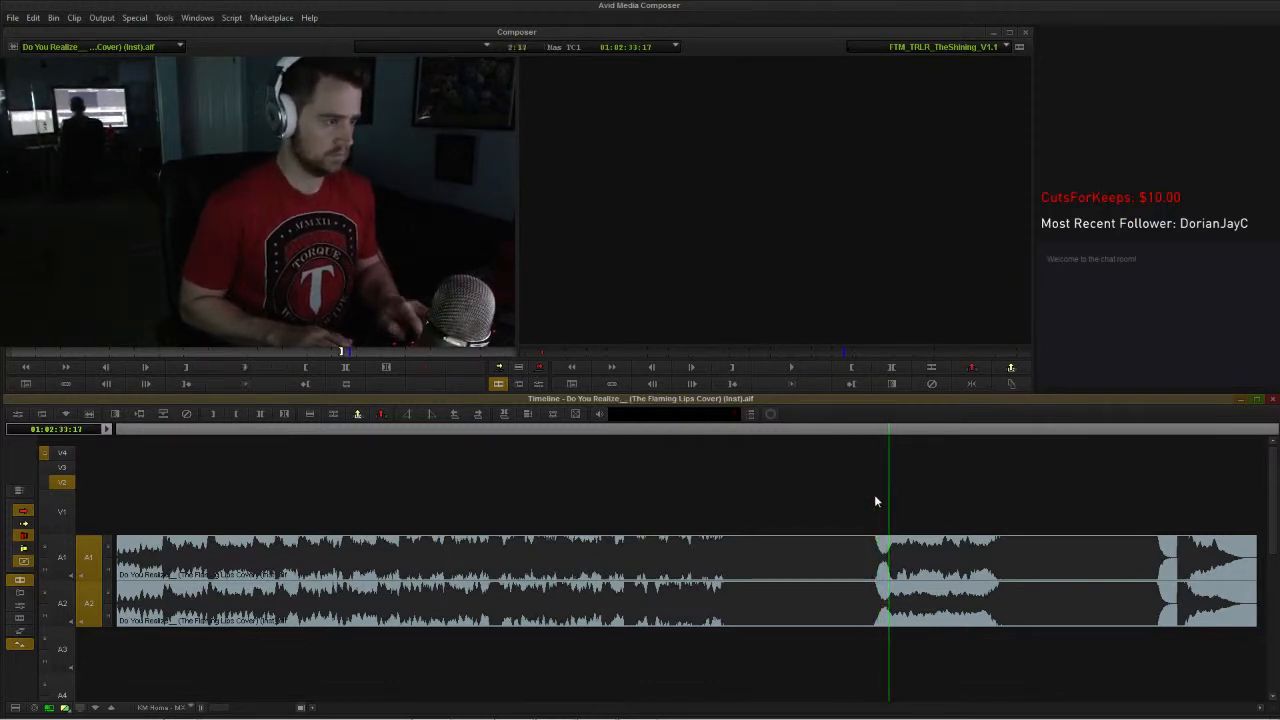
pyautogui.press('space')
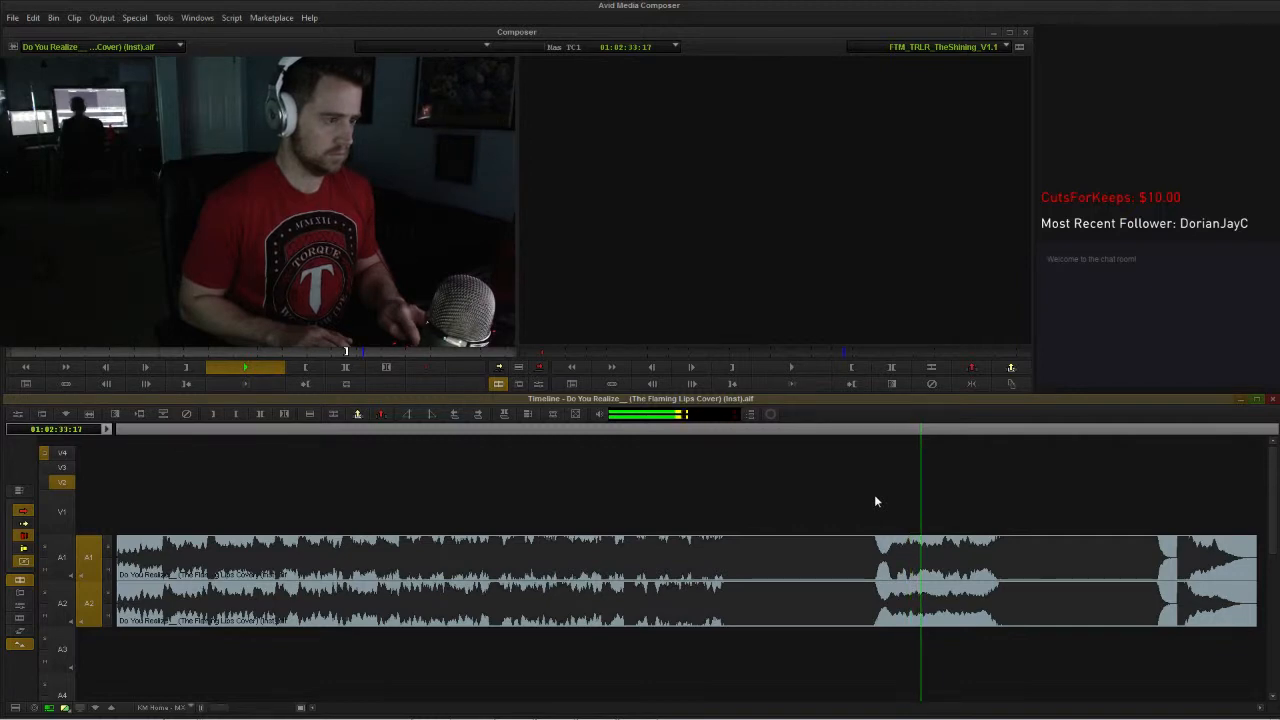
pyautogui.press('o')
pyautogui.press('Escape')
pyautogui.hotkey('shift', 'F1')
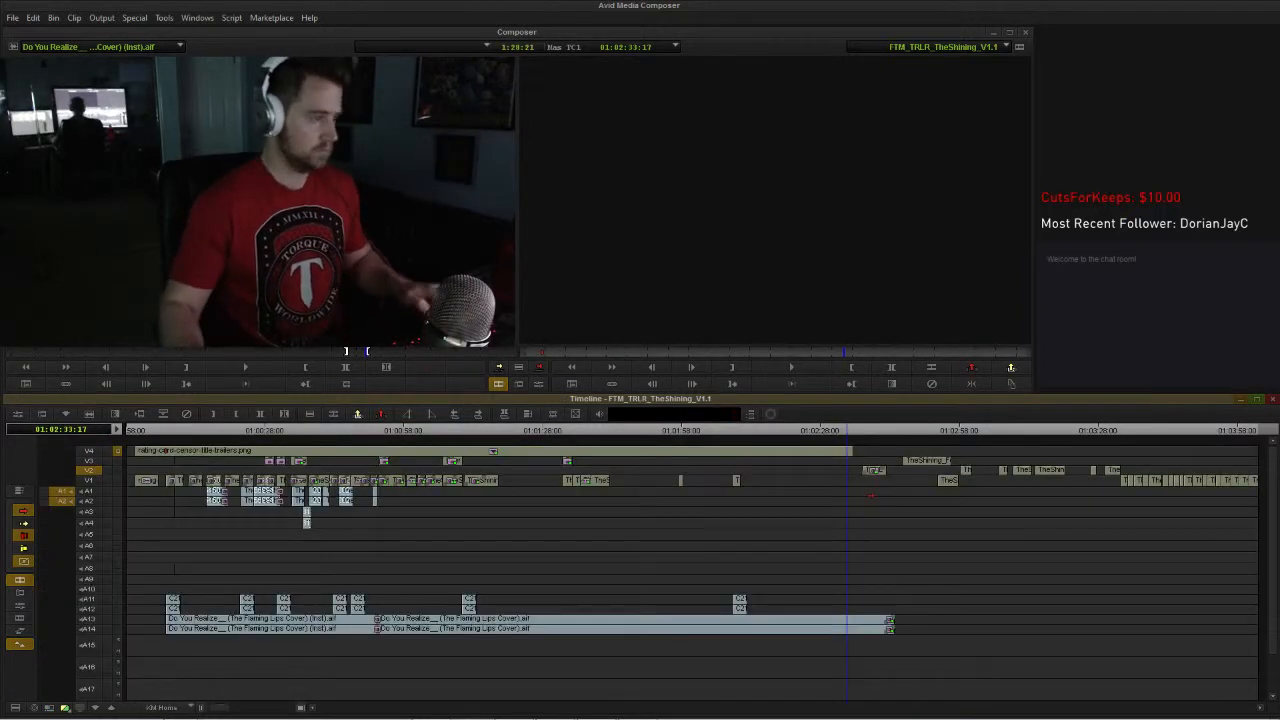
# Step: Play the sequence to the music edit point at 01:01:45:10 and patch the source audio to tracks A15 and A16
pyautogui.click(563, 433)
pyautogui.press('space')
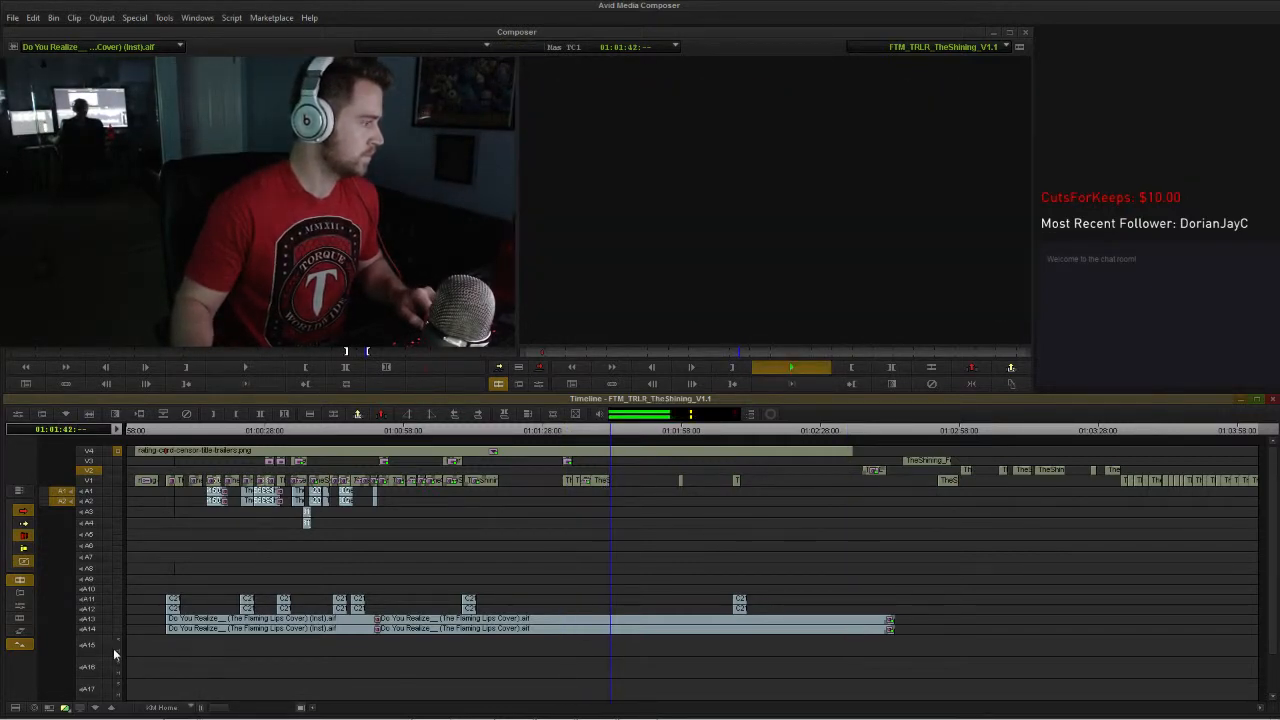
pyautogui.press('space')
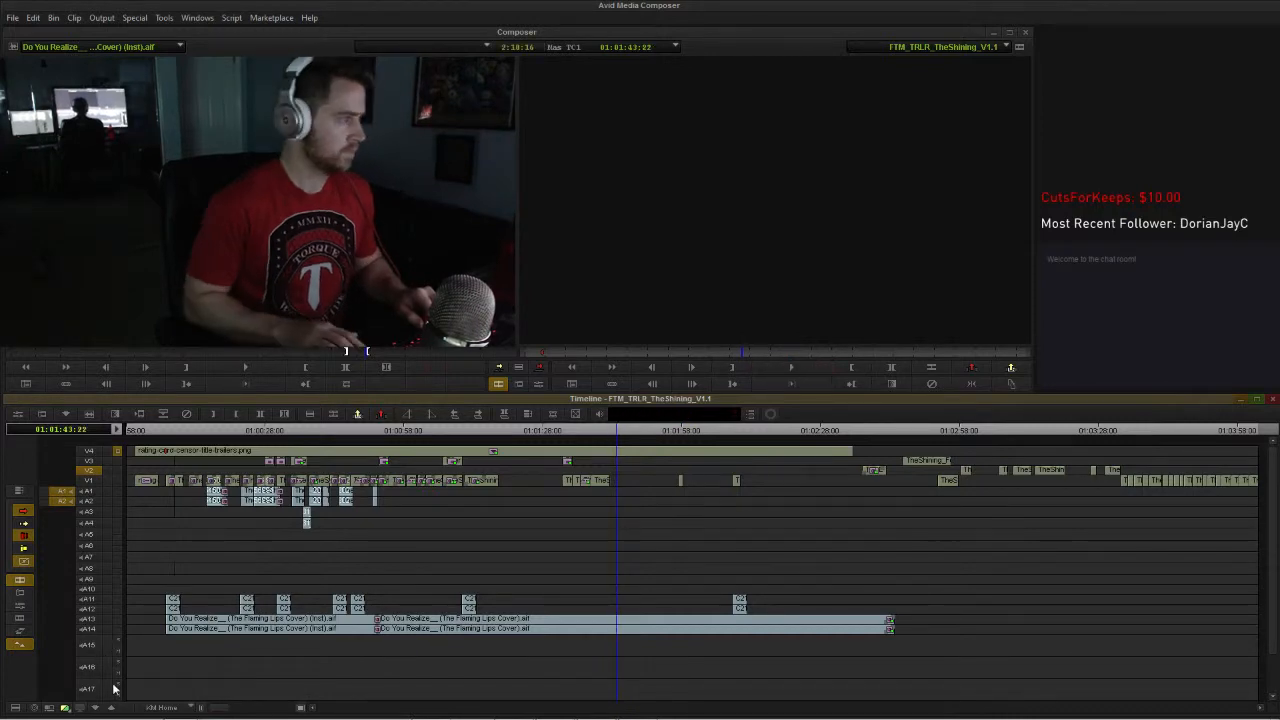
pyautogui.press('space')
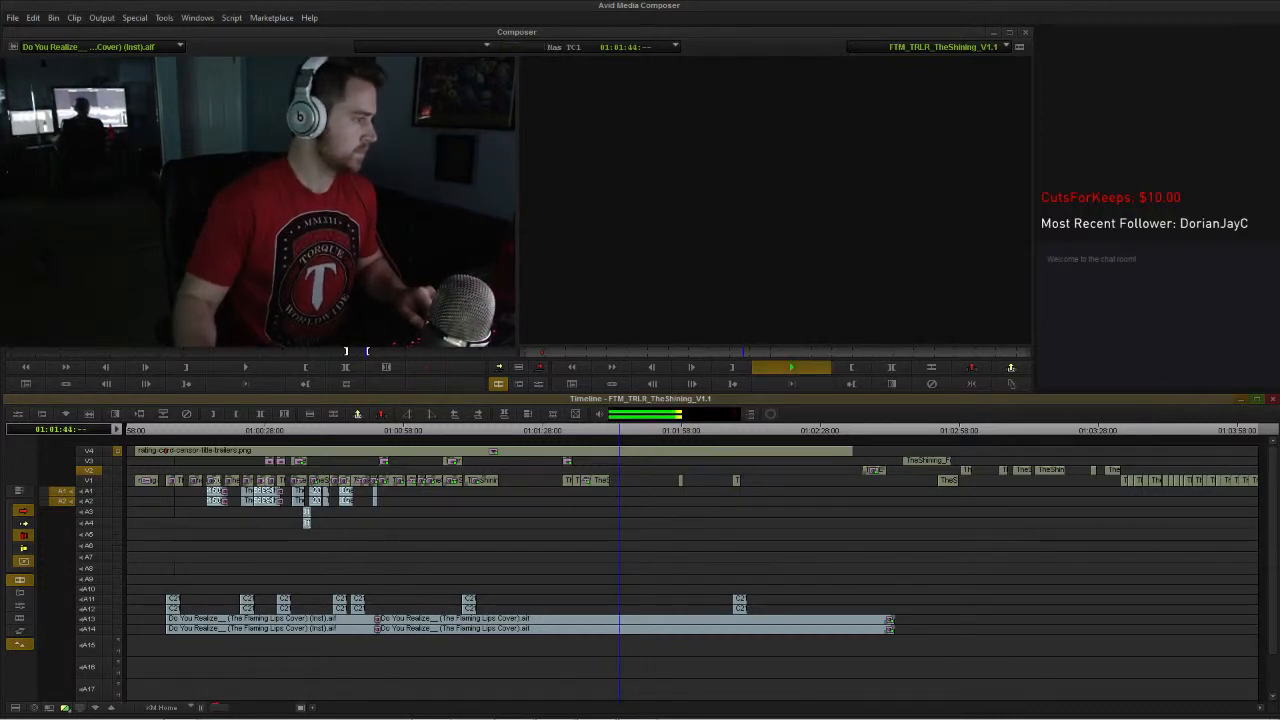
pyautogui.press('space')
pyautogui.press('space')
pyautogui.click(89, 666)
pyautogui.click(89, 645)
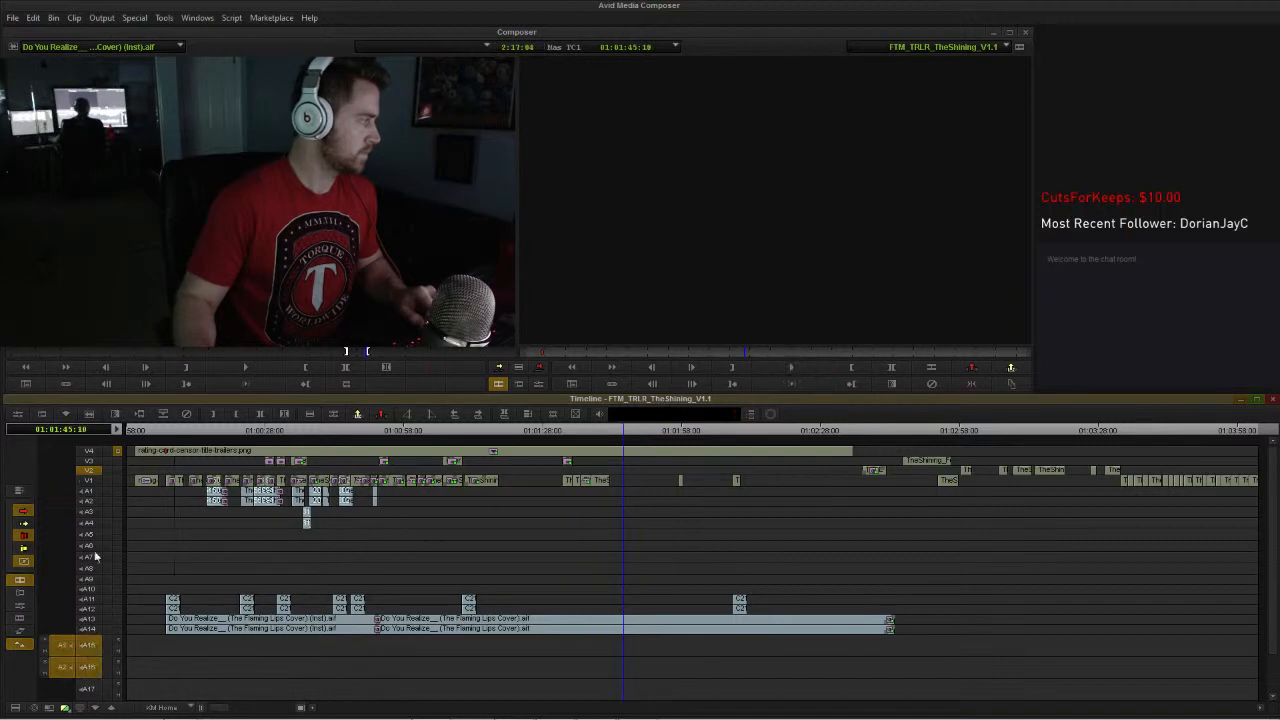
pyautogui.scroll(-3, 182, 657)
pyautogui.scroll(3, 182, 657)
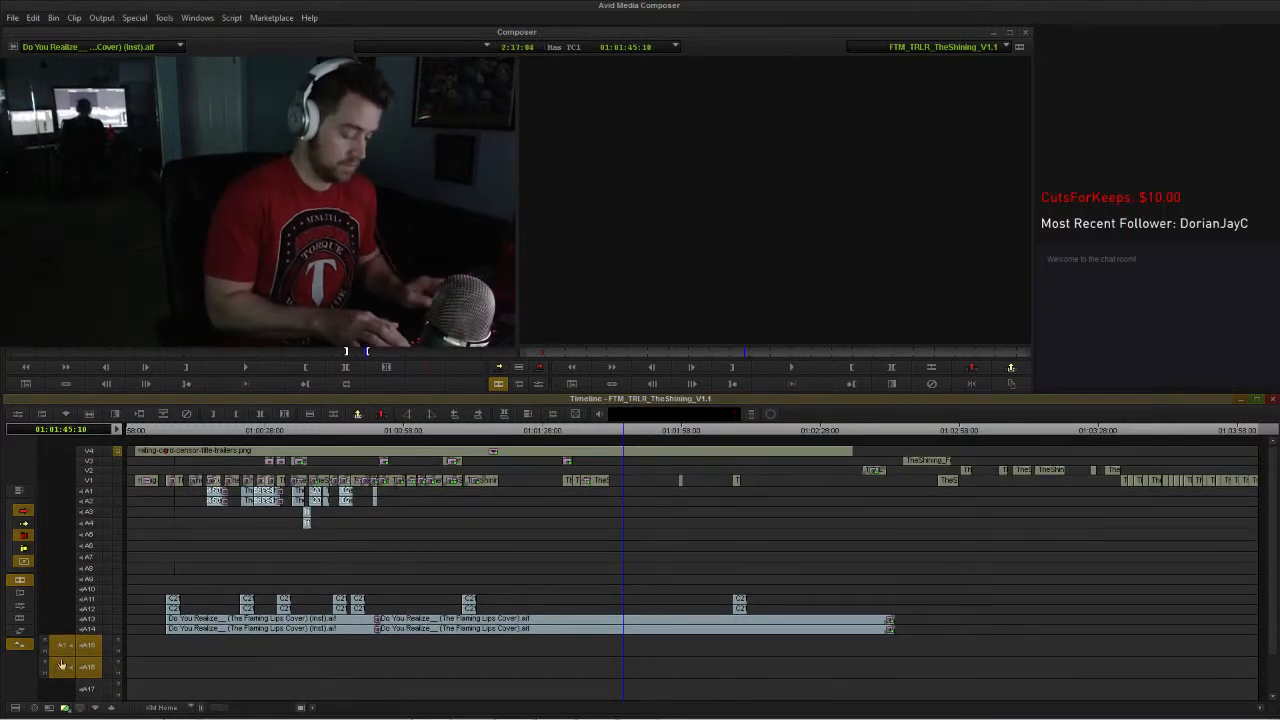
# Step: Reduce the height of tracks A15 and A16 and overwrite the marked instrumental excerpt onto them at 01:01:45:10
pyautogui.hotkey('ctrl', 'k')
pyautogui.hotkey('ctrl', 'k')
pyautogui.hotkey('ctrl', 'k')
pyautogui.hotkey('ctrl', 'k')
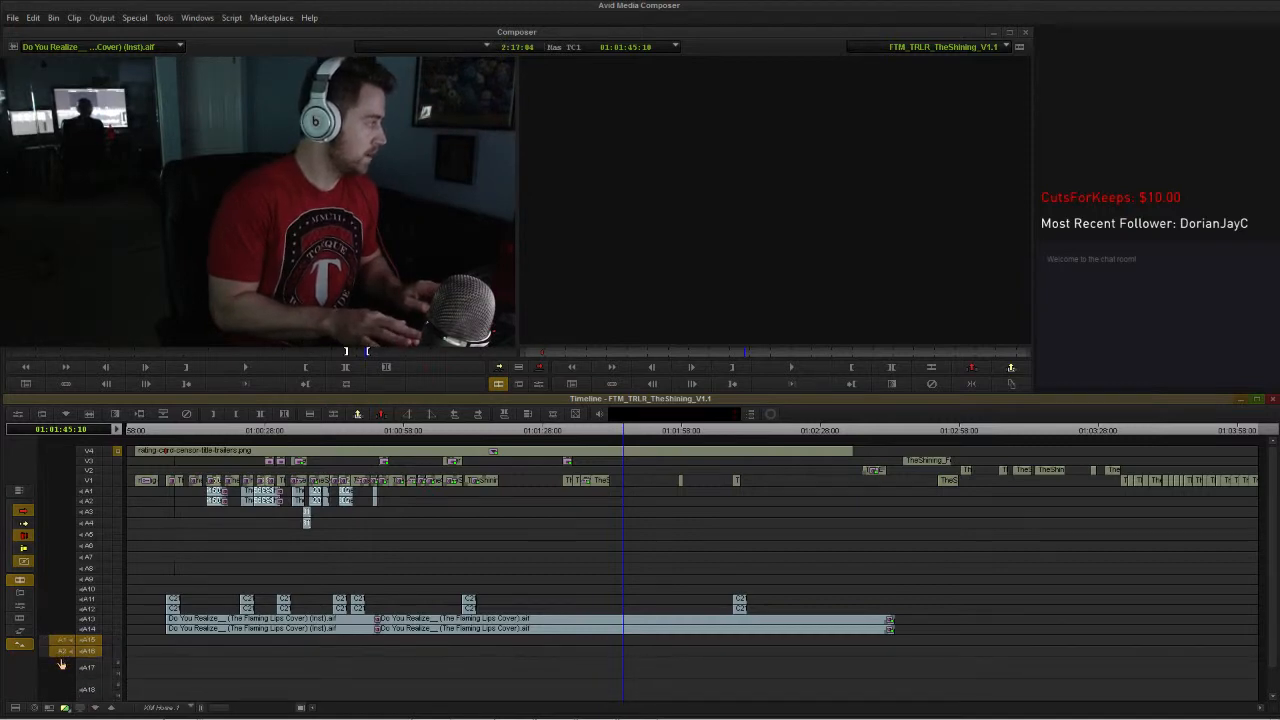
pyautogui.hotkey('ctrl', 'k')
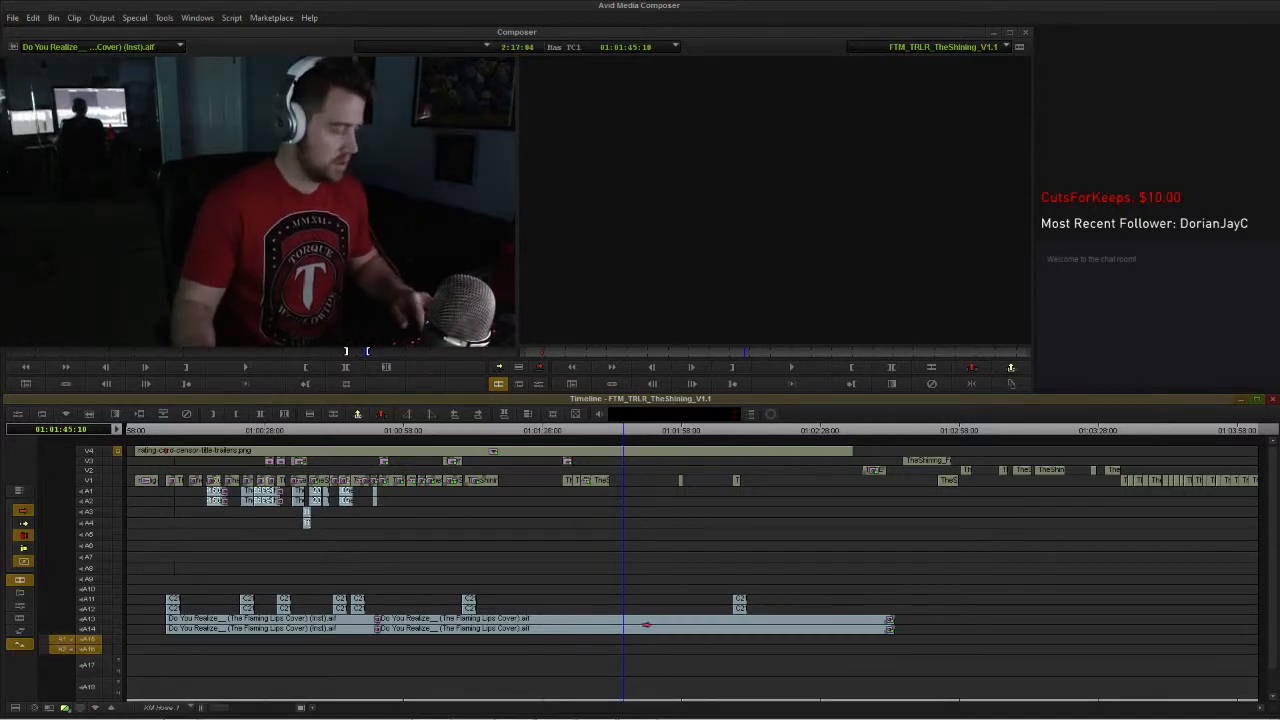
pyautogui.press('b')
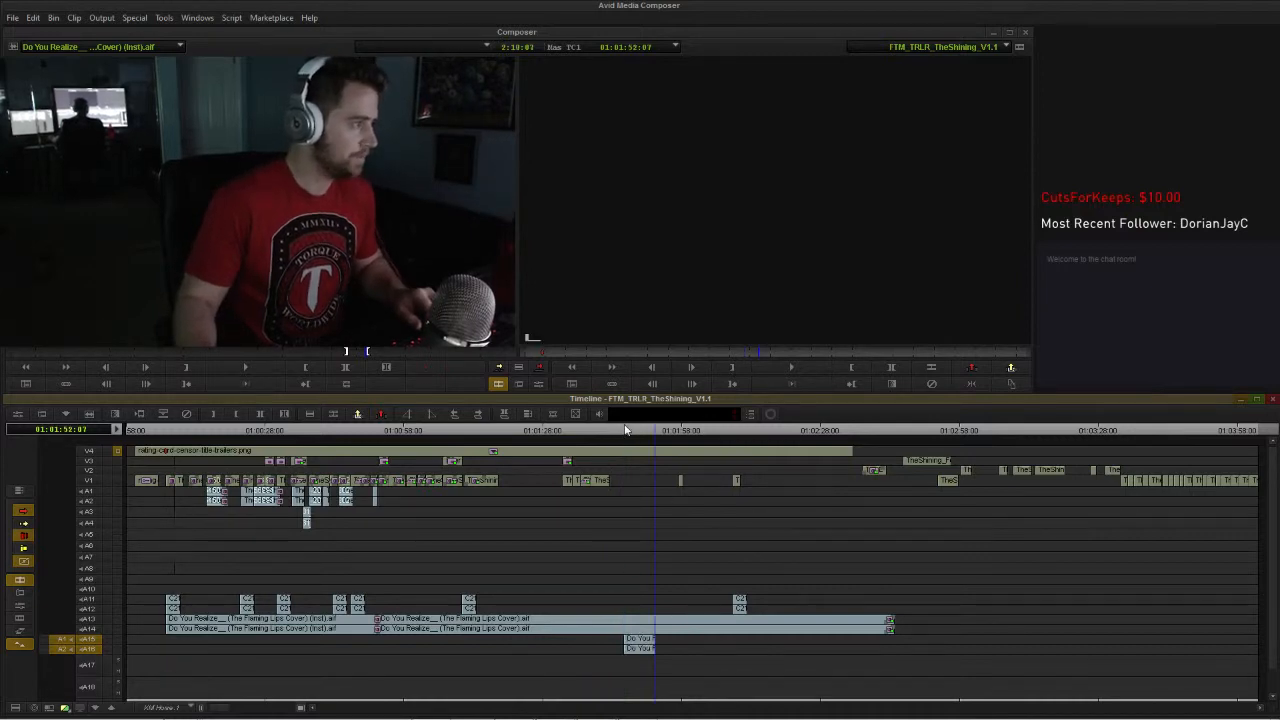
# Step: Play into the added instrumental excerpt and move it from A15 and A16 straight up onto A13 and A14
pyautogui.moveTo(627, 428); pyautogui.dragTo(623, 428)
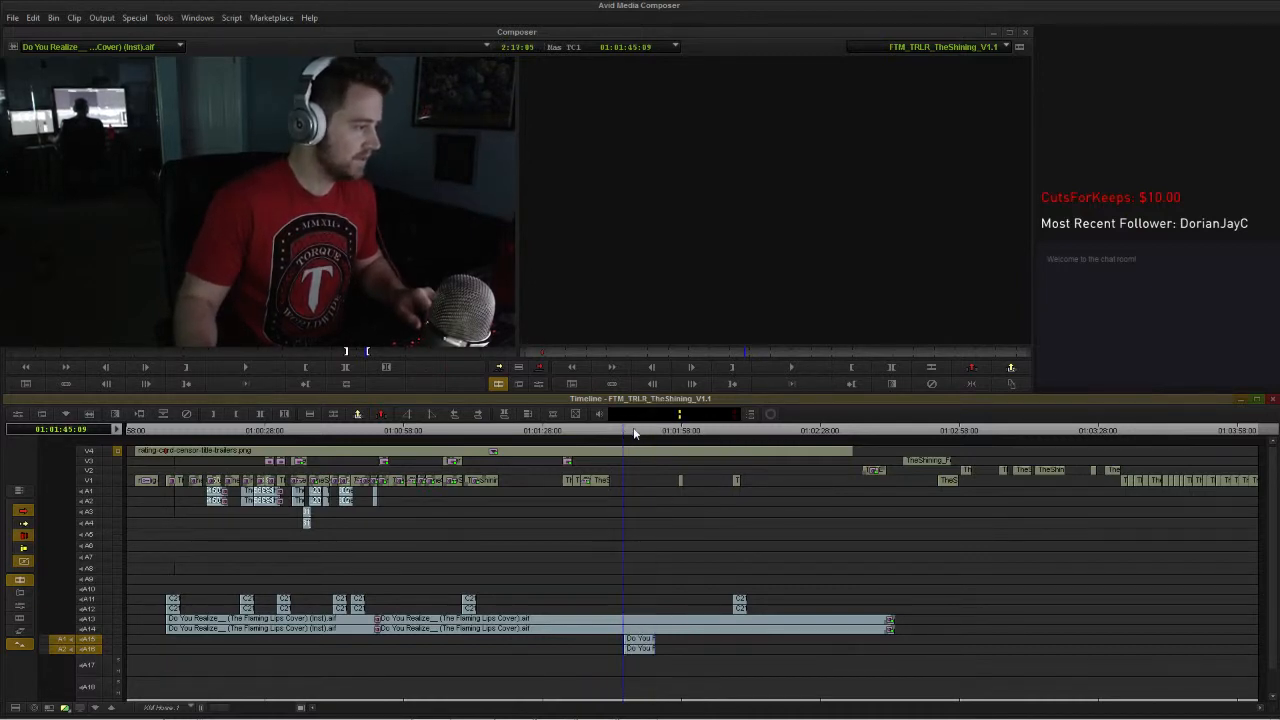
pyautogui.press('h')
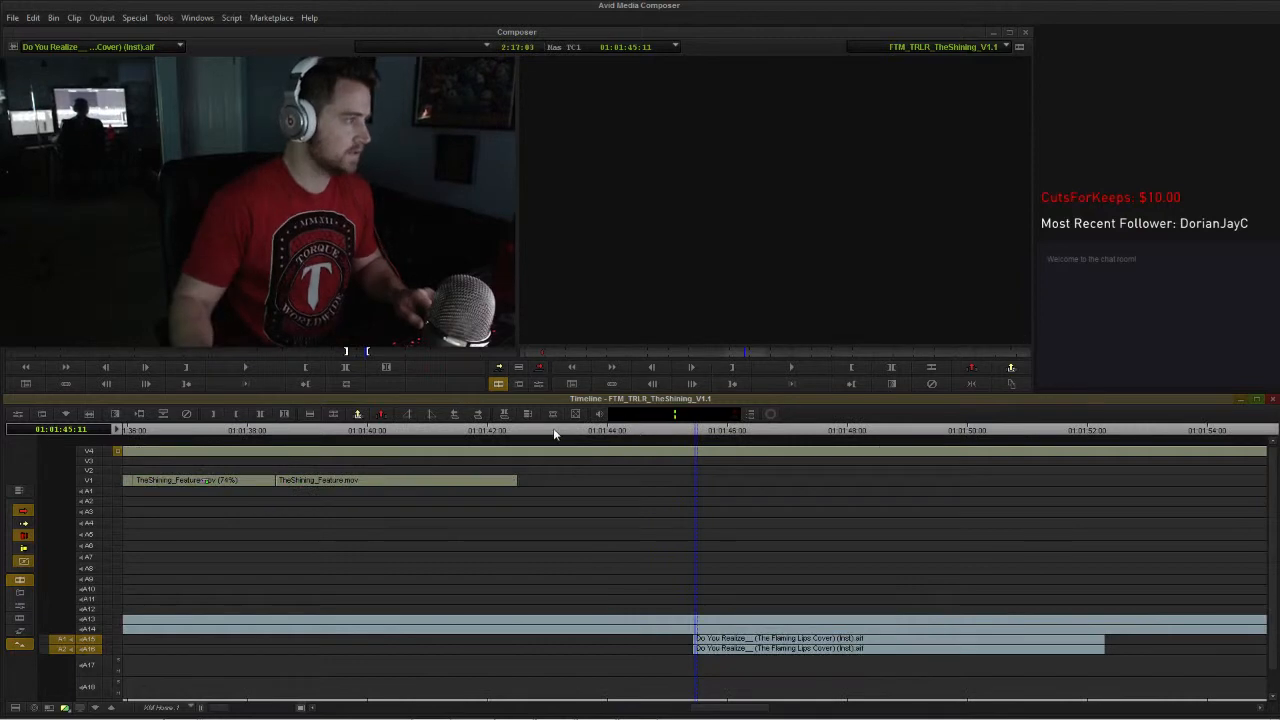
pyautogui.click(483, 430)
pyautogui.press('space')
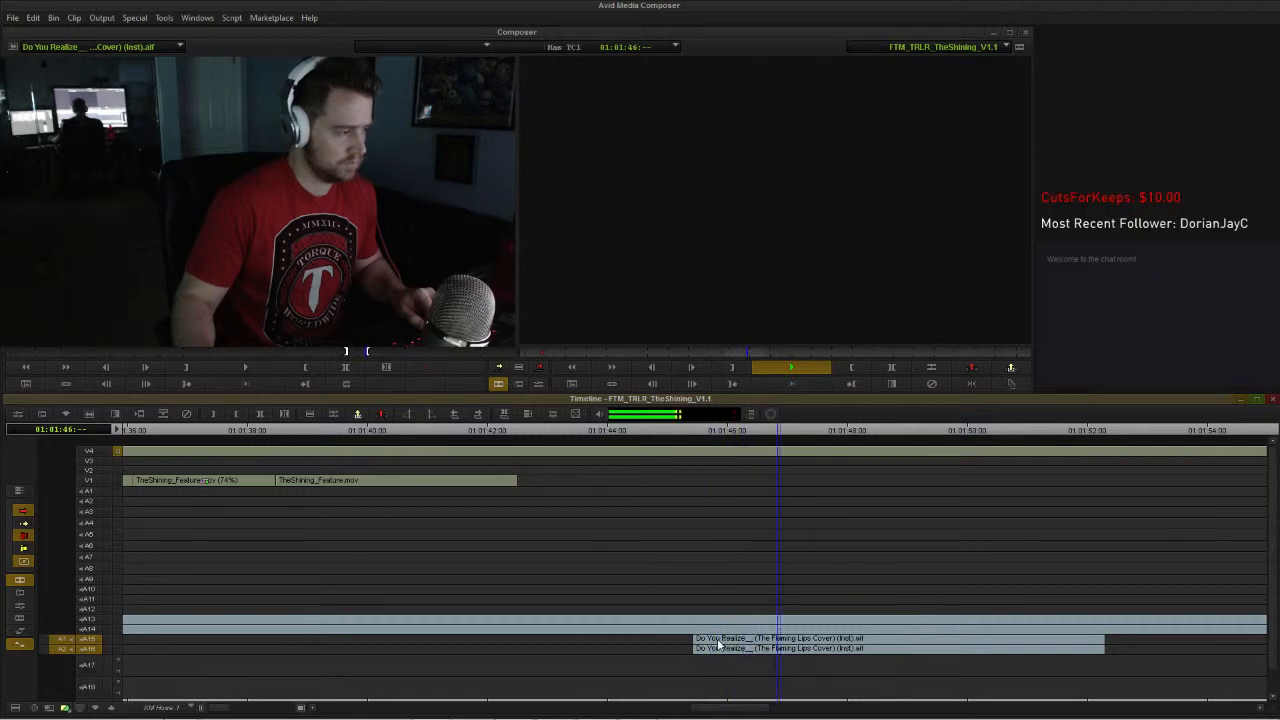
pyautogui.click(718, 644)
pyautogui.click(718, 644)
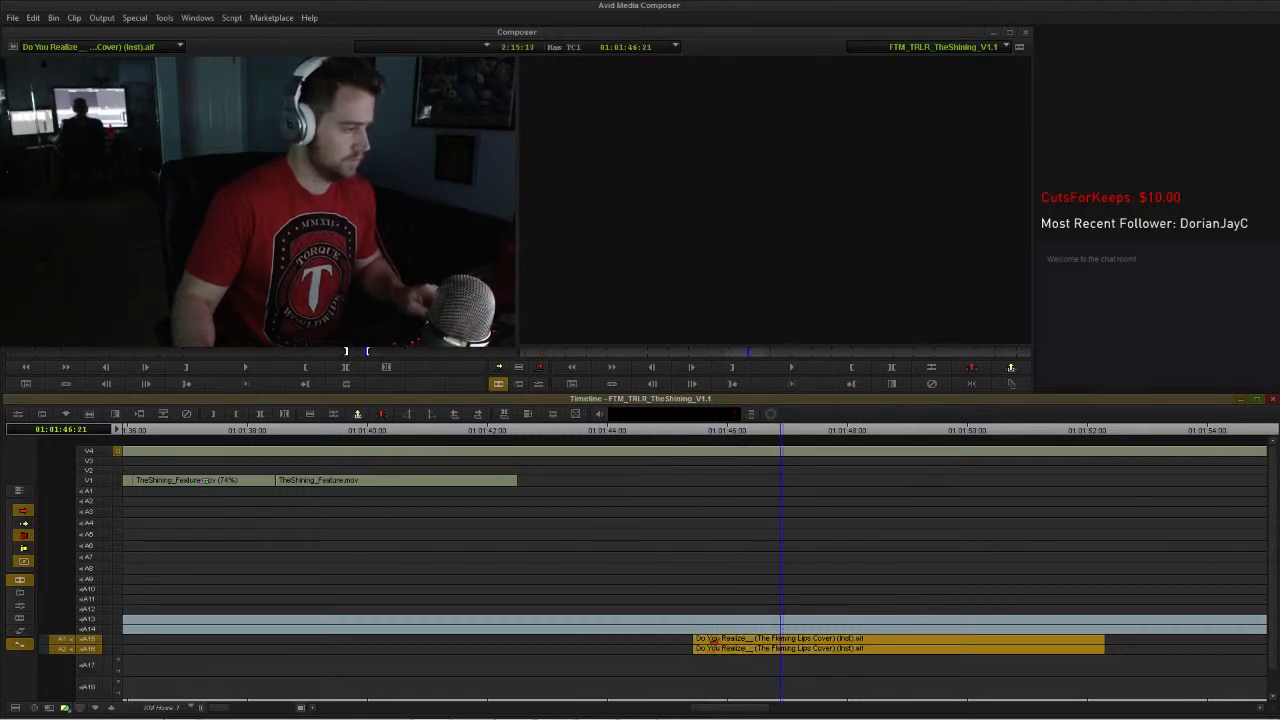
pyautogui.moveTo(713, 643); pyautogui.dragTo(706, 623)
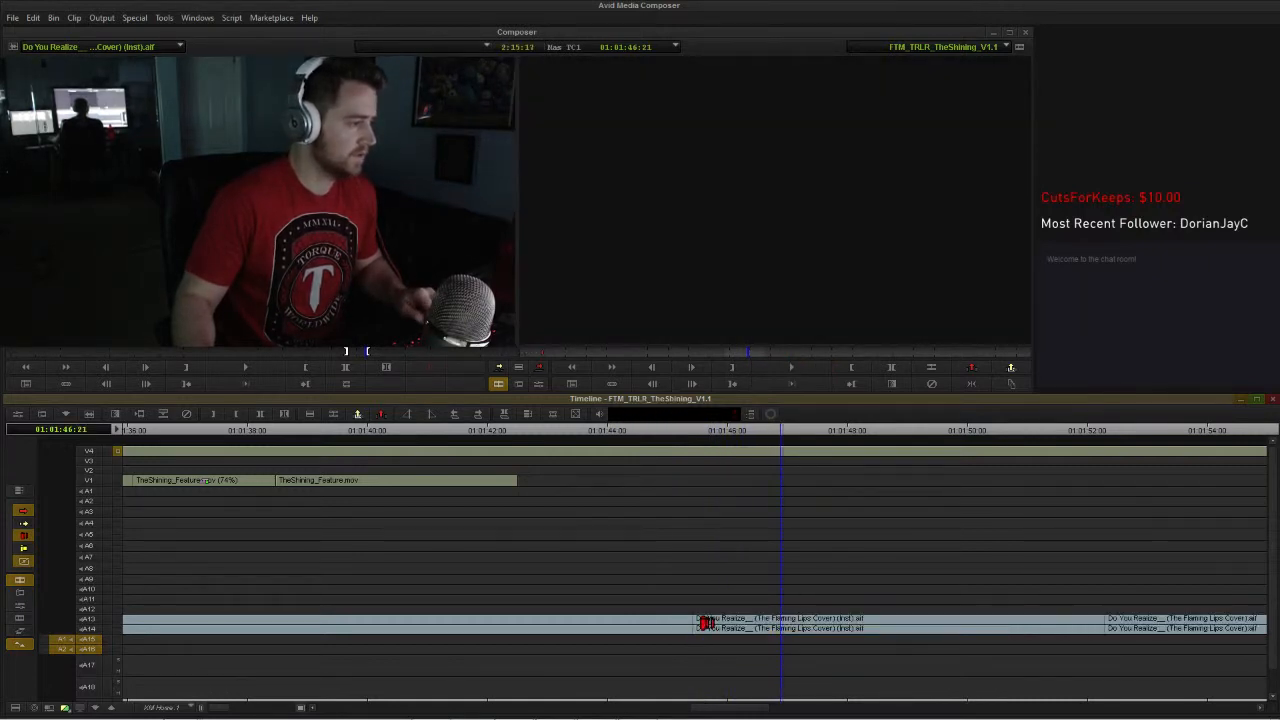
# Step: Extend the start of the instrumental excerpt on A13 and A14 back to an out mark at 01:01:42:19
pyautogui.click(697, 621)
pyautogui.moveTo(507, 431); pyautogui.dragTo(448, 438)
pyautogui.press('space')
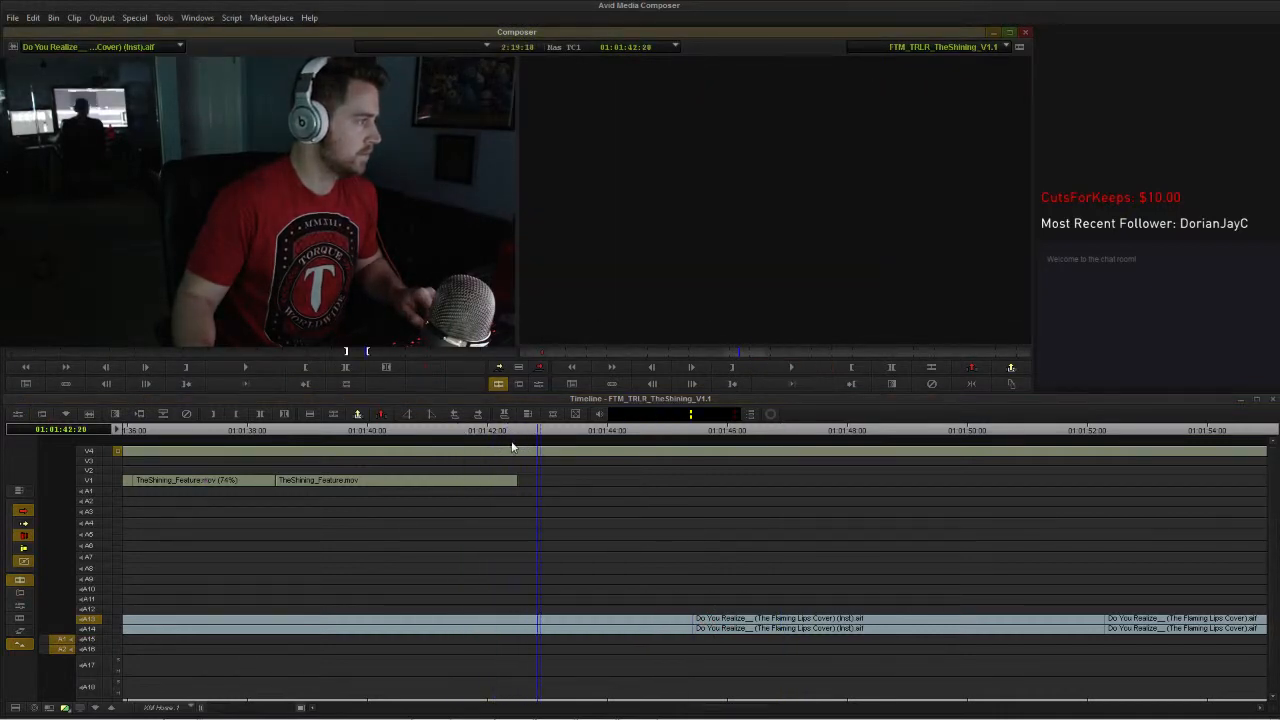
pyautogui.press('Left')
pyautogui.press('Left')
pyautogui.press('Left')
pyautogui.press('Left')
pyautogui.press('Left')
pyautogui.press('Left')
pyautogui.press('Left')
pyautogui.press('Left')
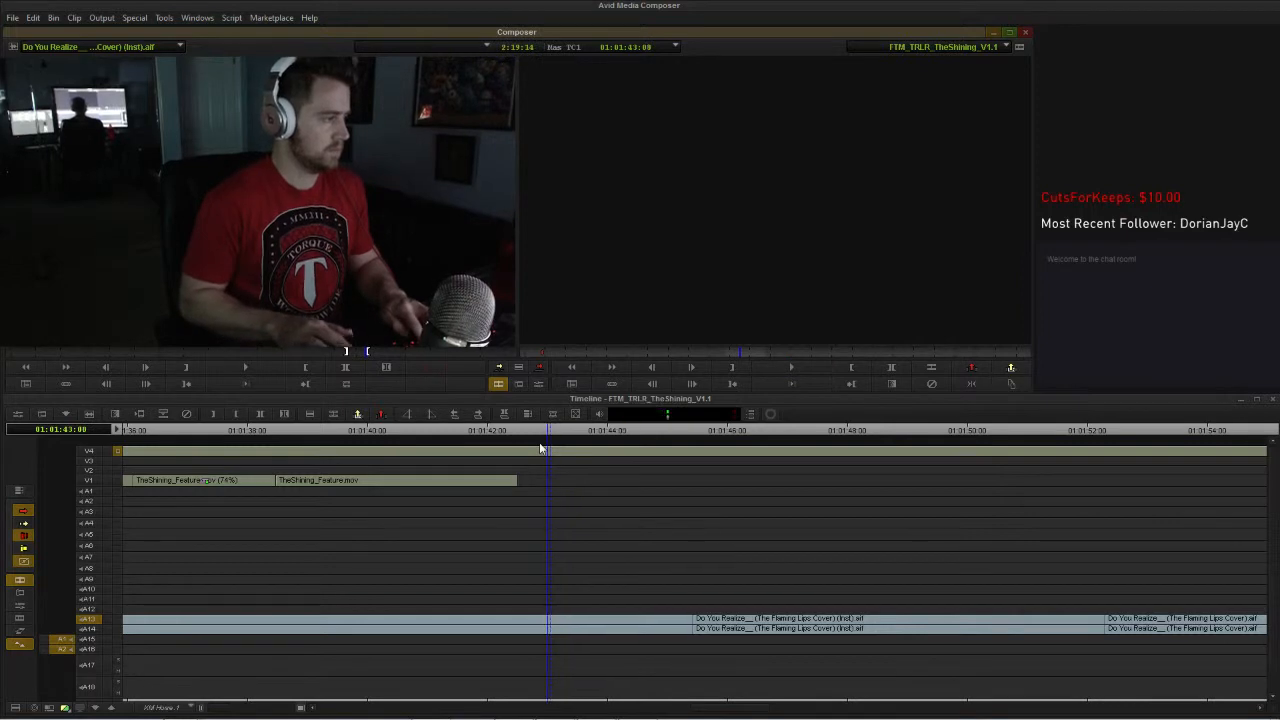
pyautogui.press('o')
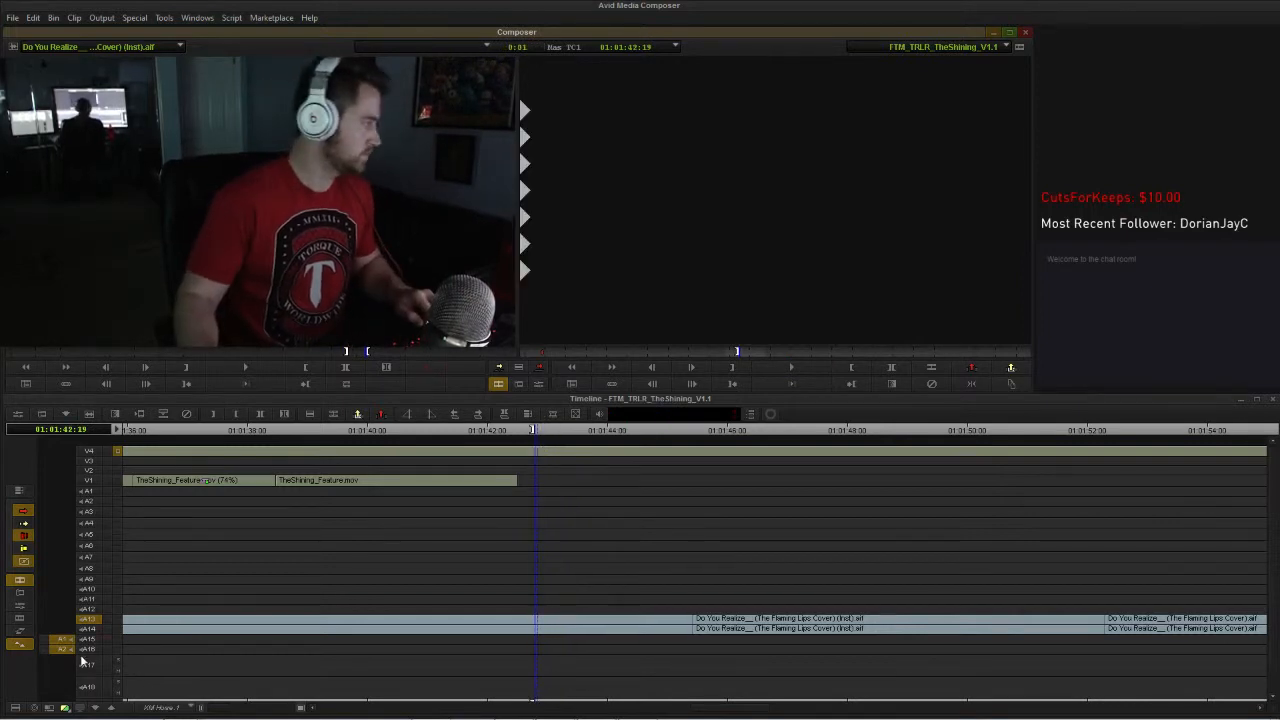
pyautogui.click(85, 629)
pyautogui.press('e')
pyautogui.click(540, 623)
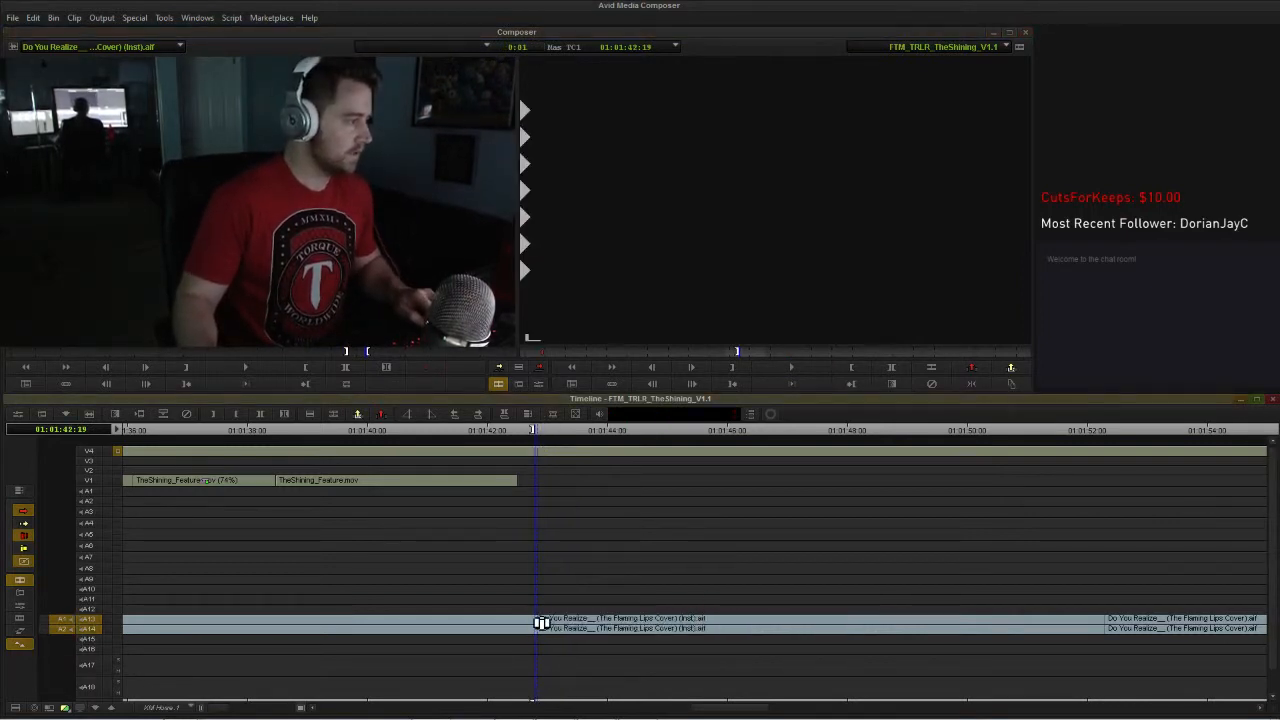
# Step: Add a short dissolve on A13 and A14 just before the 01:01:42:19 cut and play through it
pyautogui.press('\\')
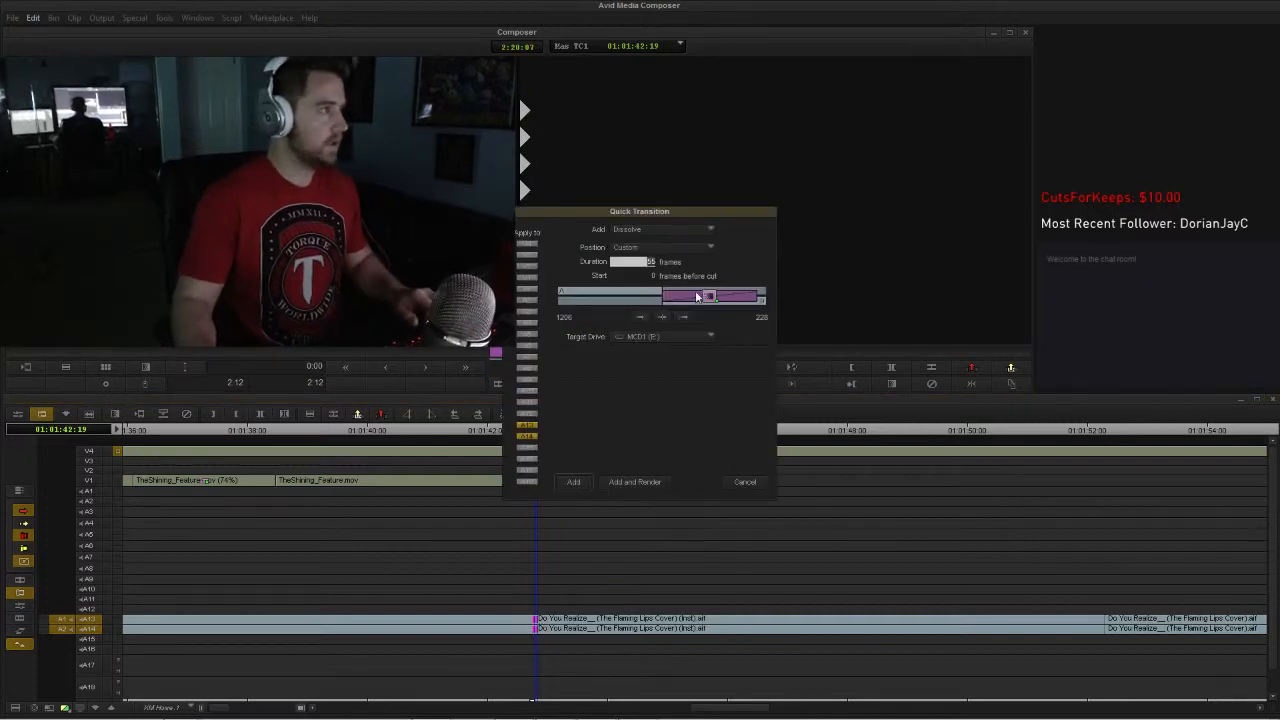
pyautogui.moveTo(690, 296); pyautogui.dragTo(570, 300)
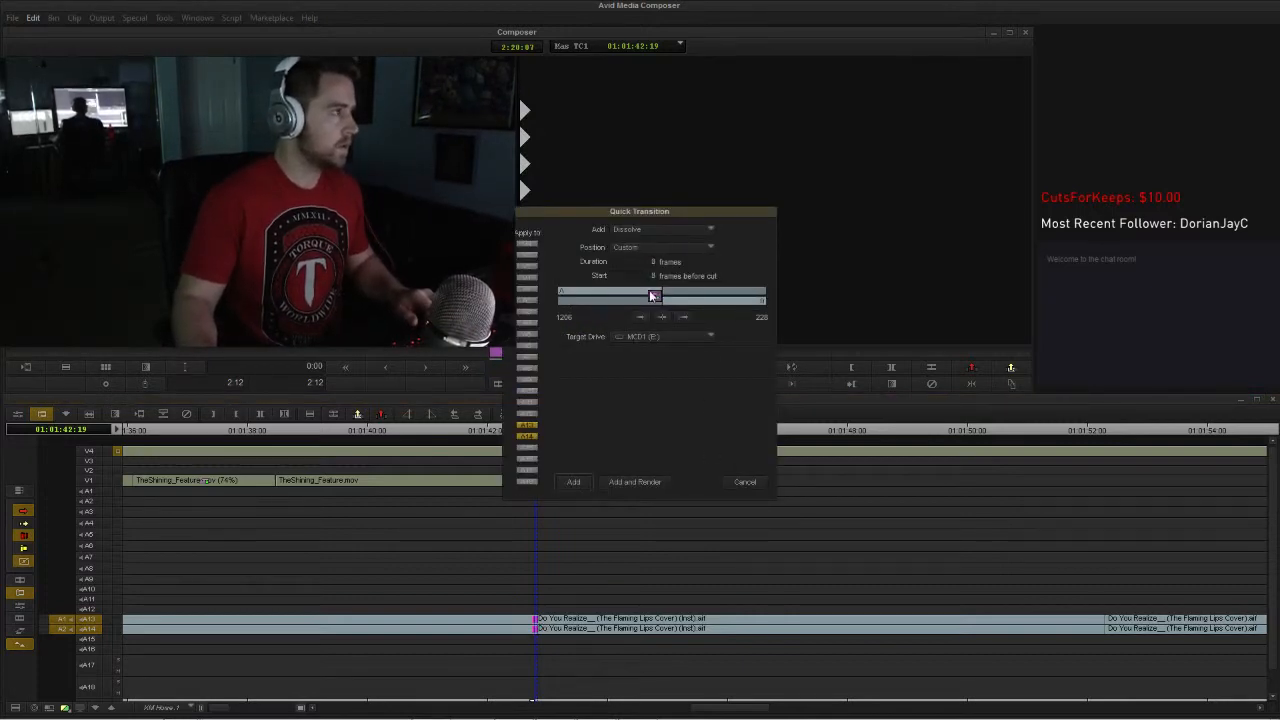
pyautogui.click(573, 481)
pyautogui.click(483, 430)
pyautogui.press('space')
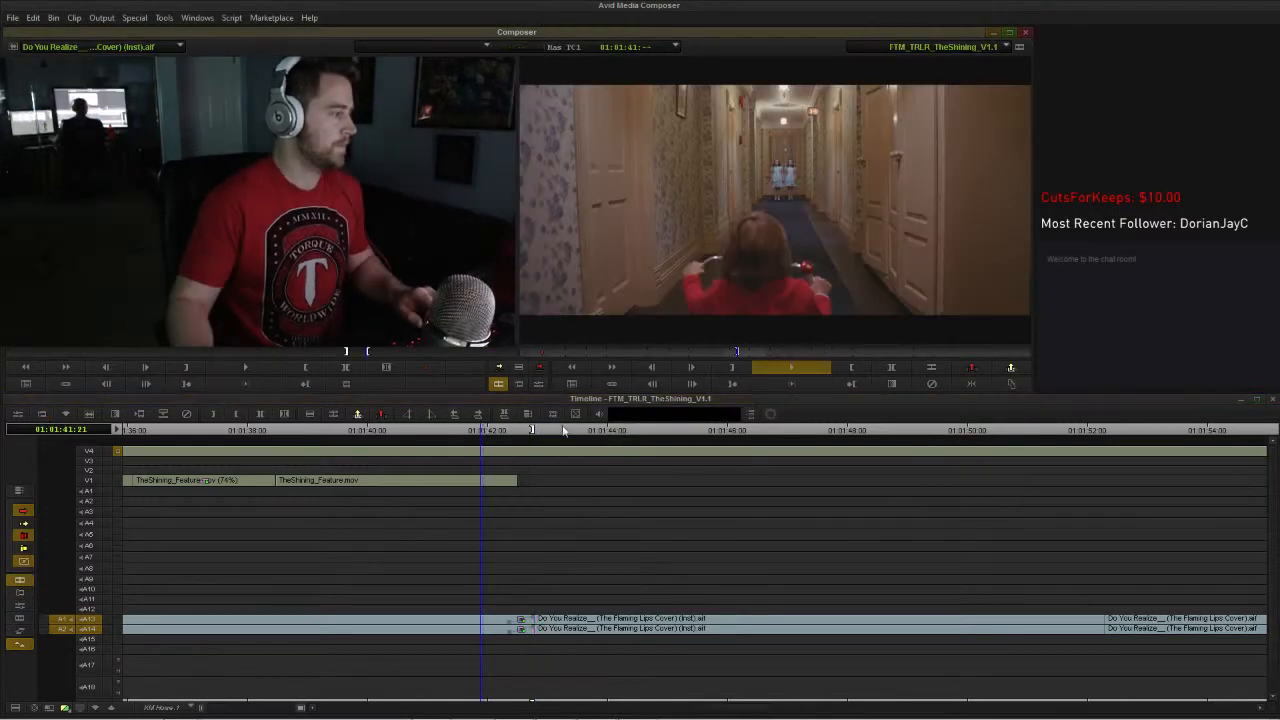
pyautogui.press('space')
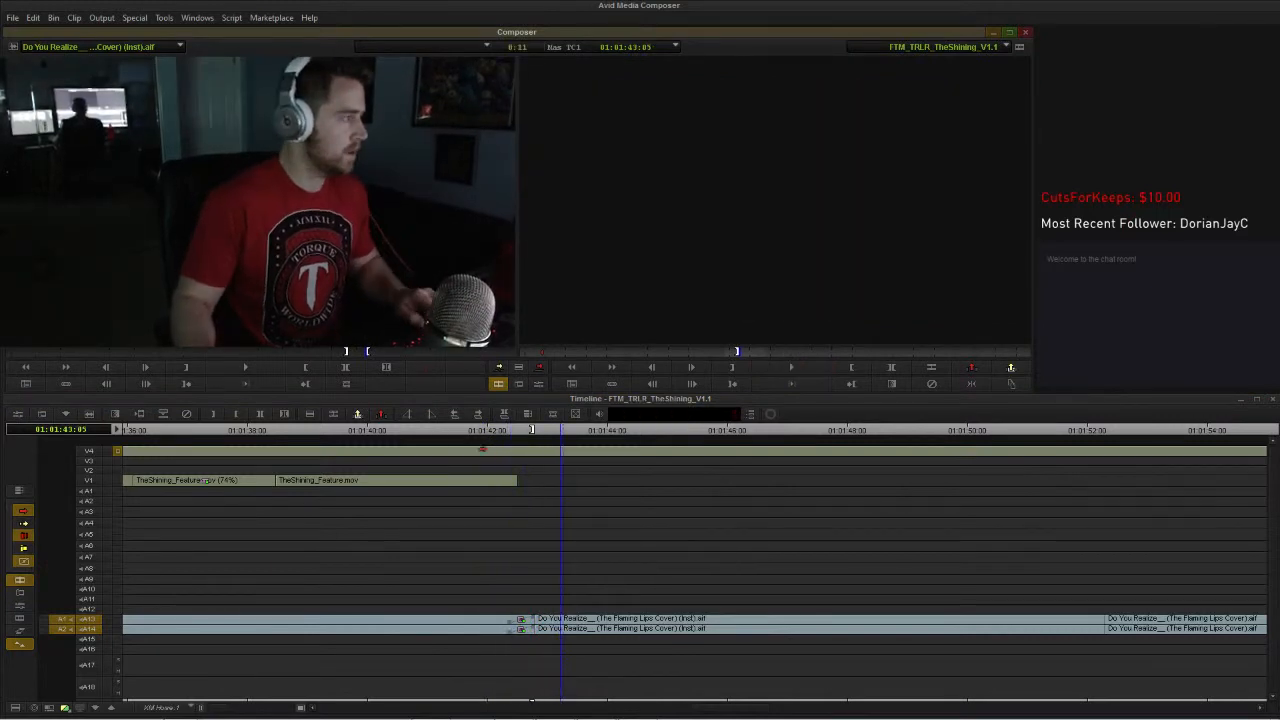
# Step: Replay the music transition, slip the instrumental excerpt on A13 and A14 by single frames, and play the cut again
pyautogui.click(430, 430)
pyautogui.press('space')
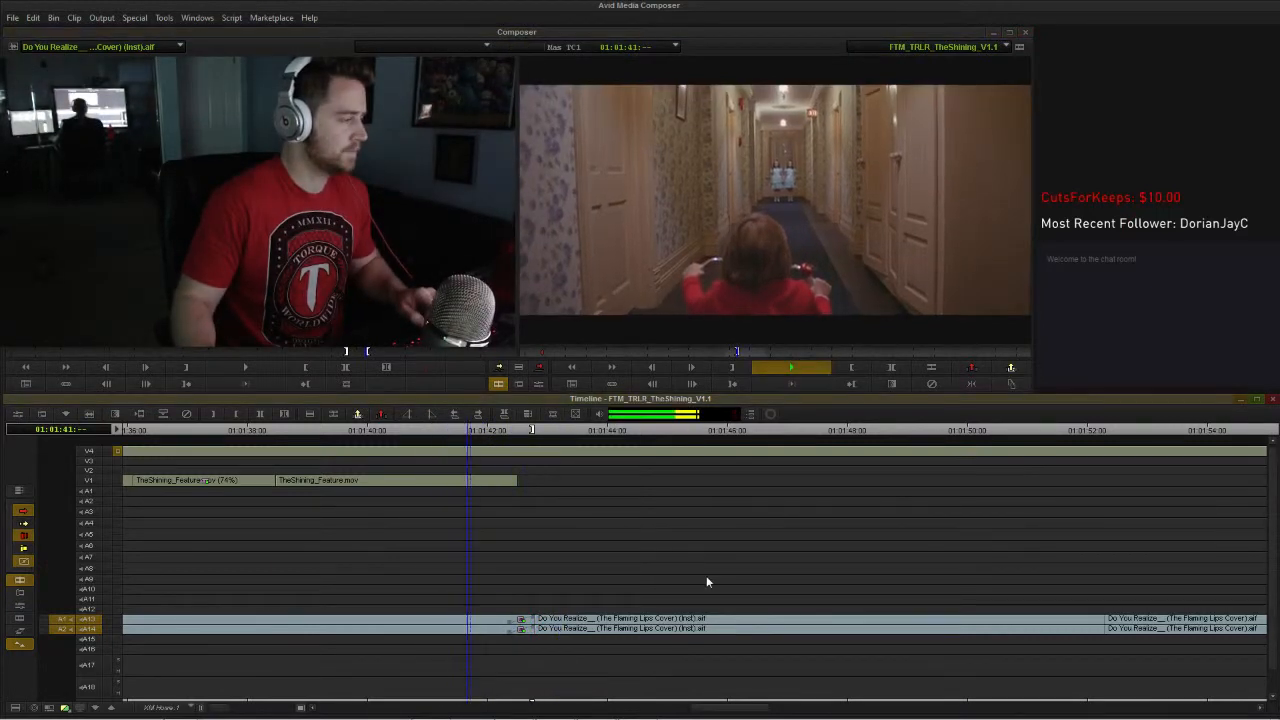
pyautogui.click(656, 628)
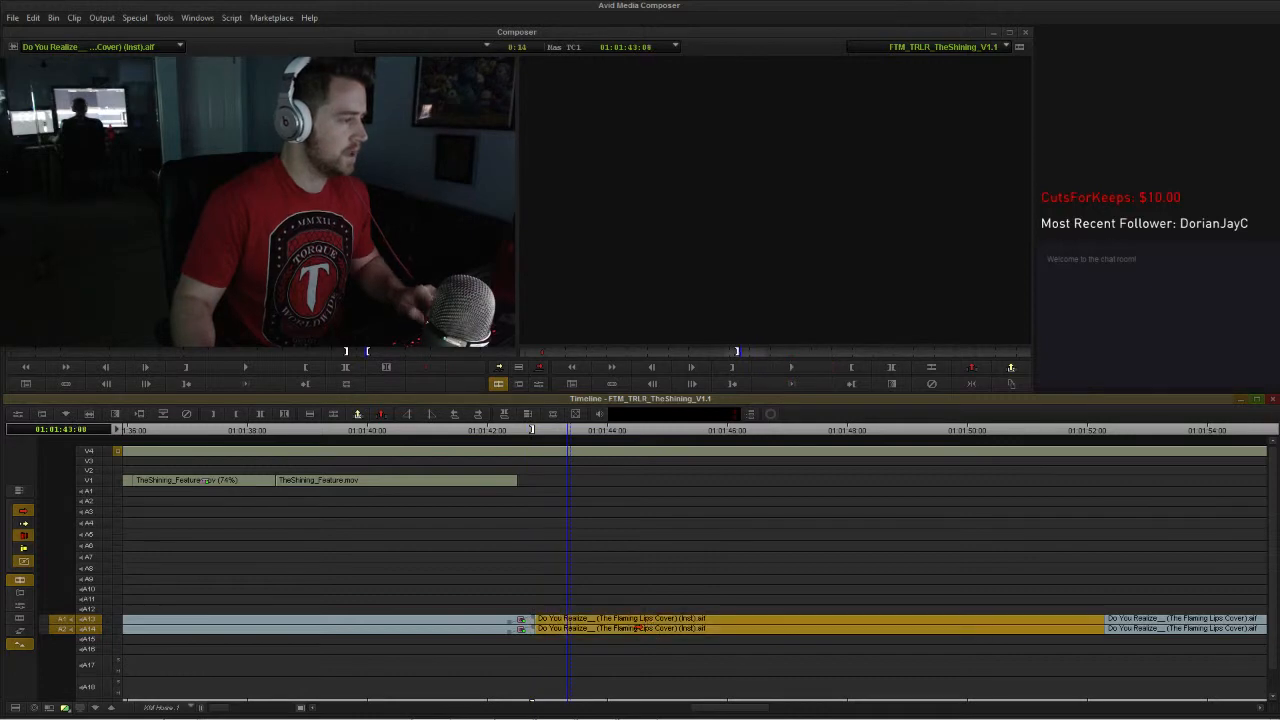
pyautogui.click(520, 384)
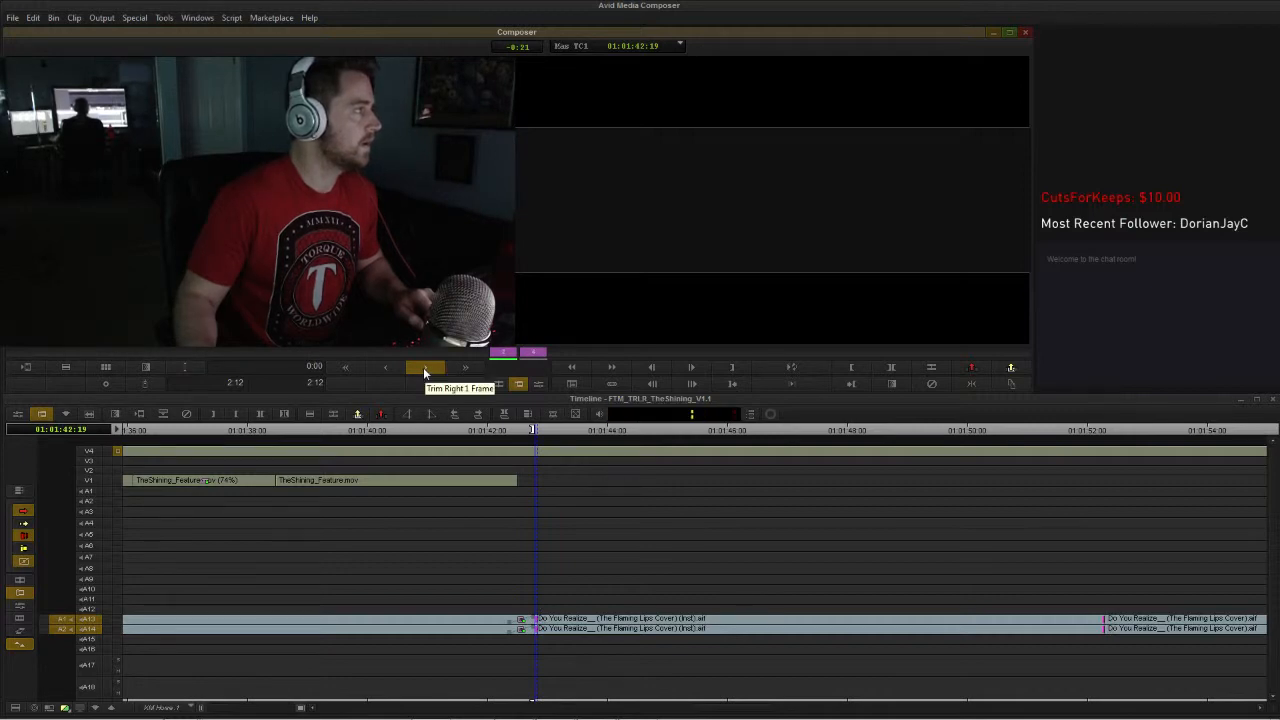
pyautogui.click(459, 432)
pyautogui.press('space')
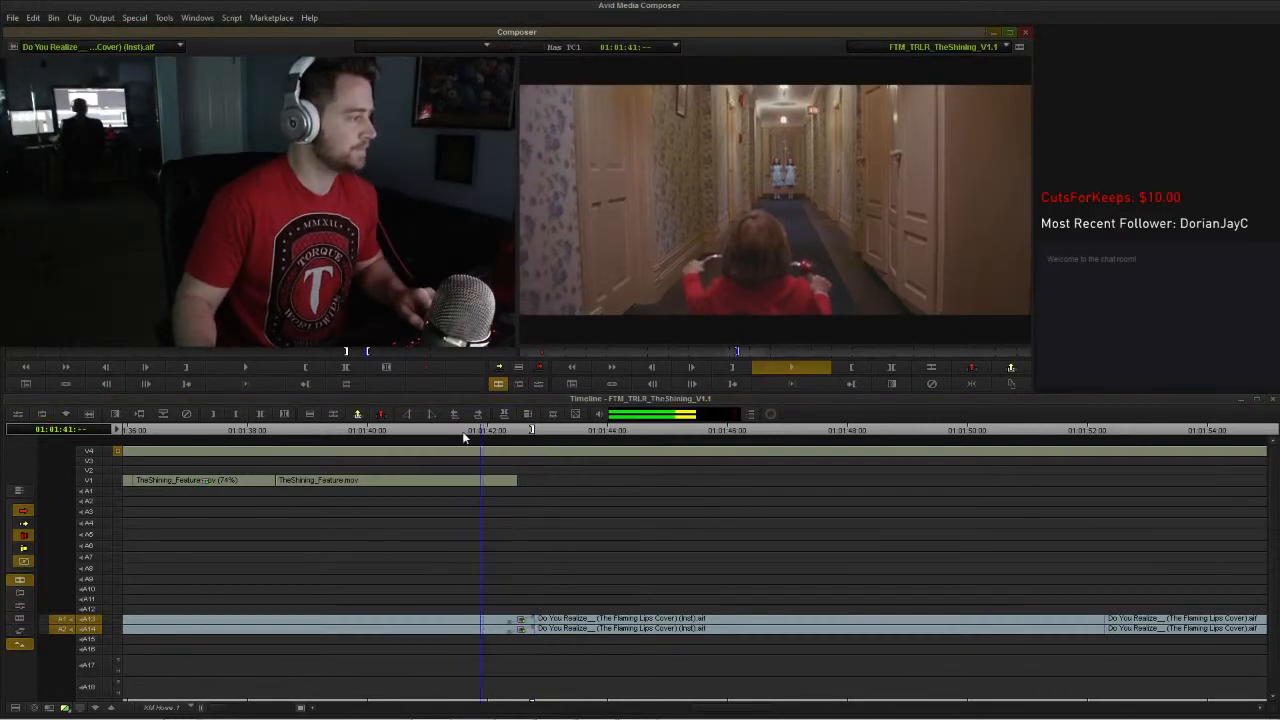
# Step: Slip the instrumental excerpt on A13 and A14 by a single frame and play through the music transition again
pyautogui.press('space')
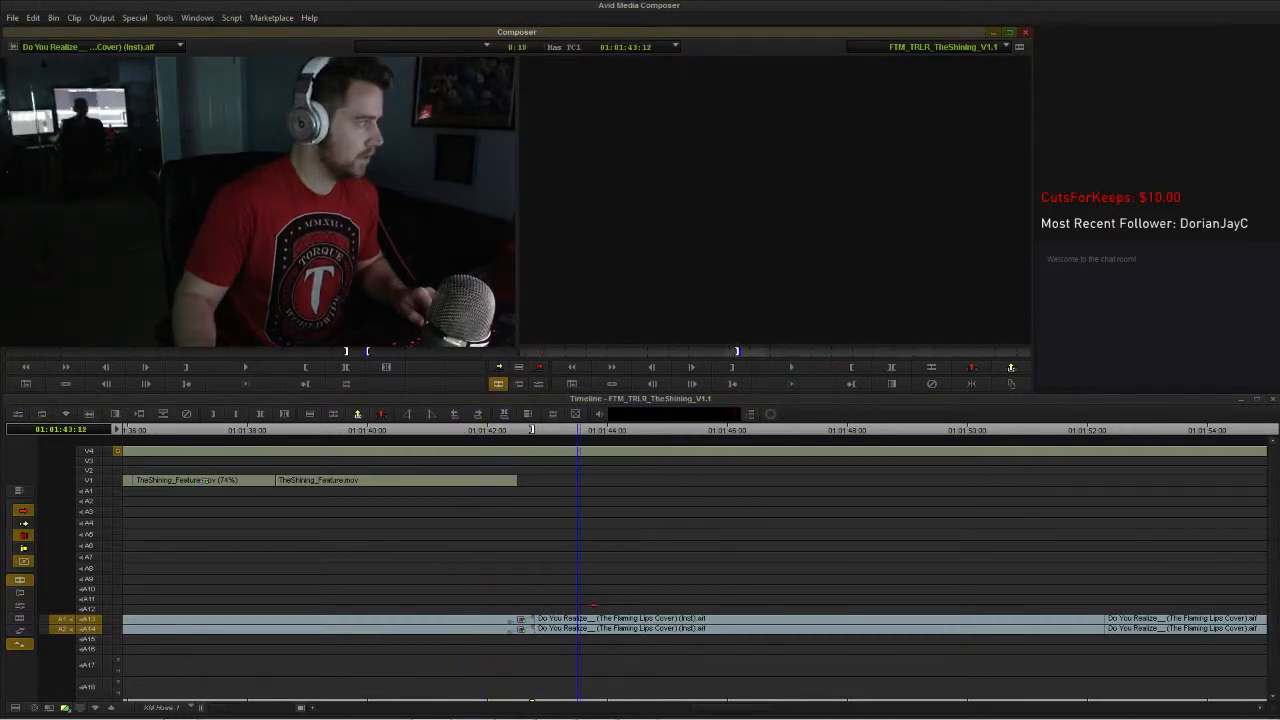
pyautogui.click(586, 622)
pyautogui.click(516, 384)
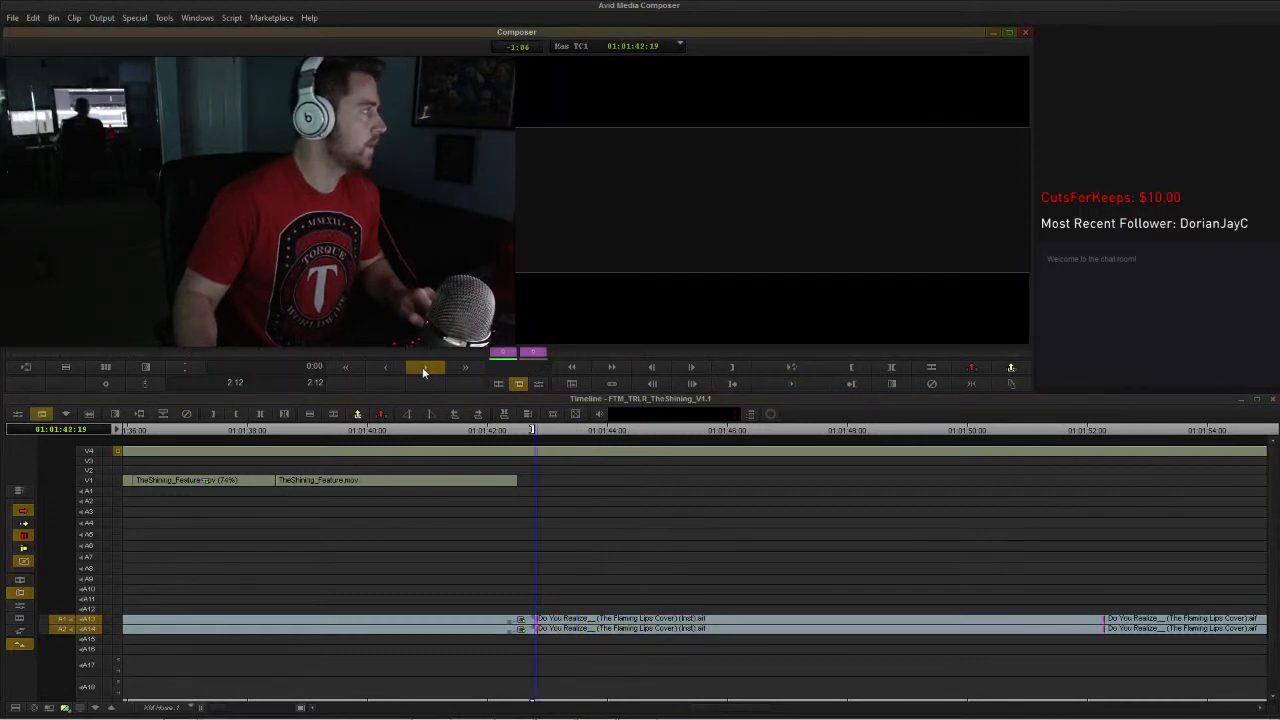
pyautogui.click(461, 429)
pyautogui.press('space')
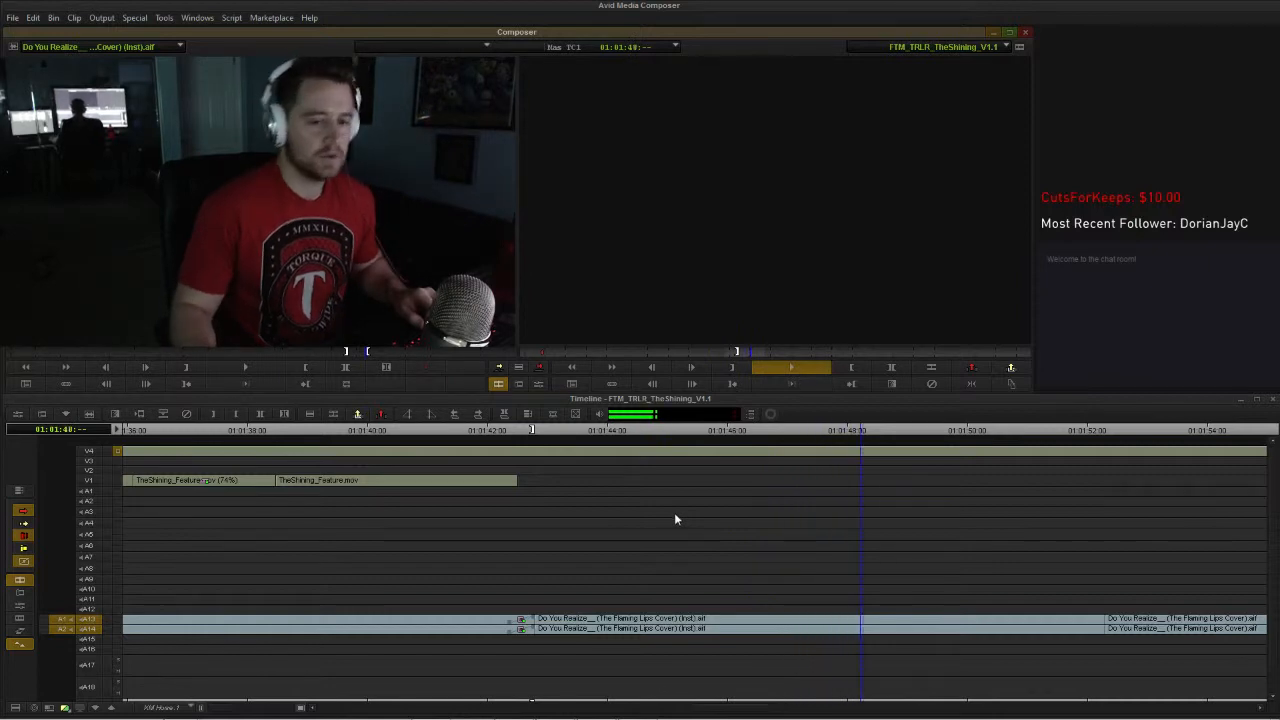
pyautogui.press('space')
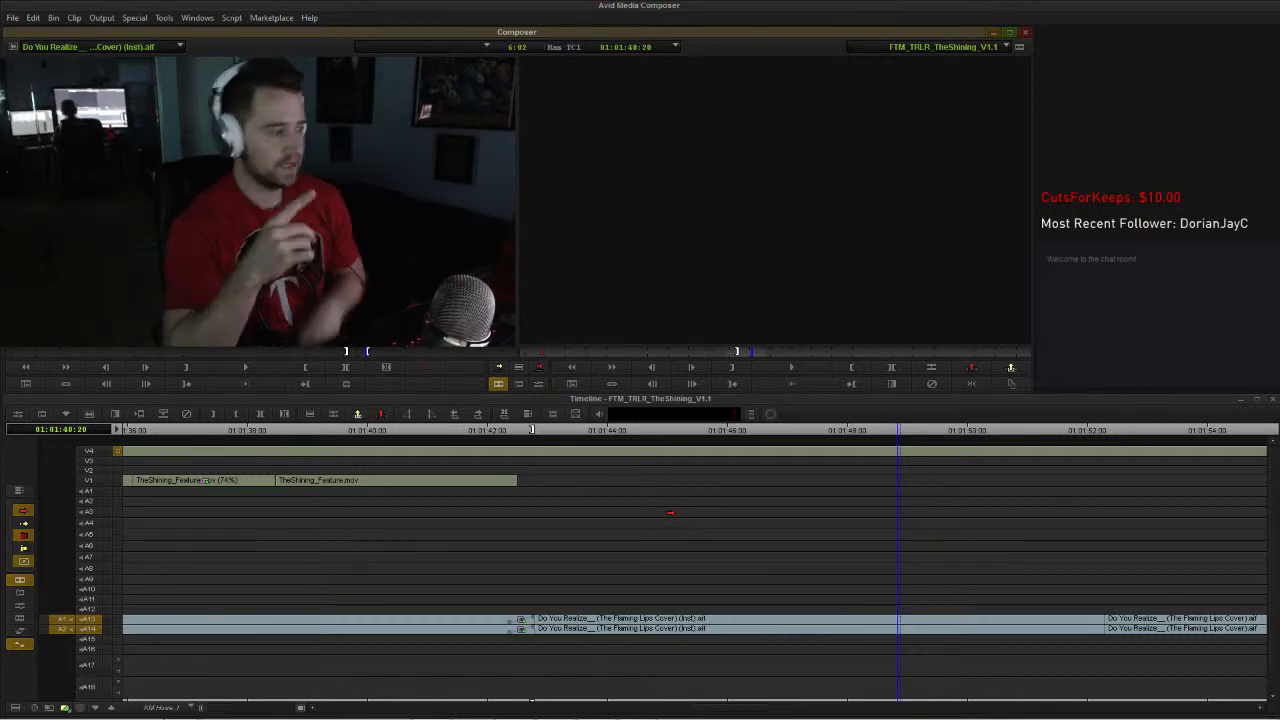
# Step: Clear the marks, show the whole sequence, and play the music before the closing hit, stopping at 01:02:05:23
pyautogui.press('g')
pyautogui.hotkey('ctrl', '/')
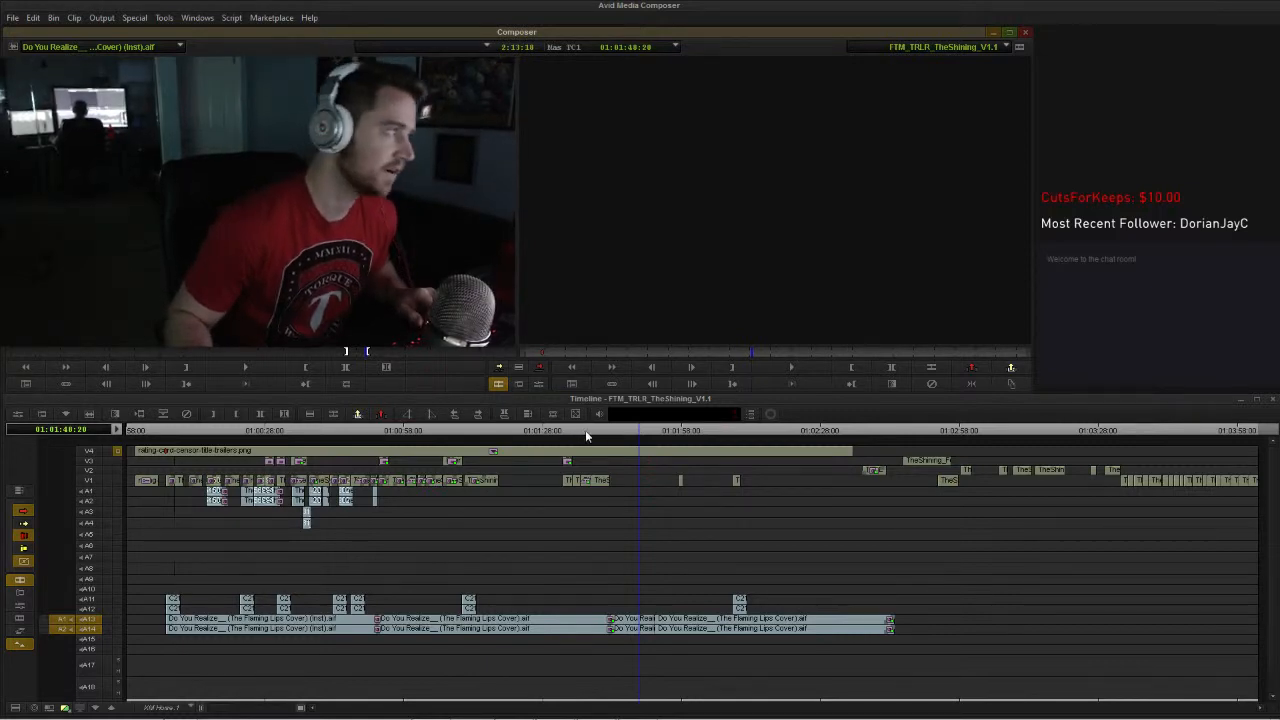
pyautogui.click(737, 431)
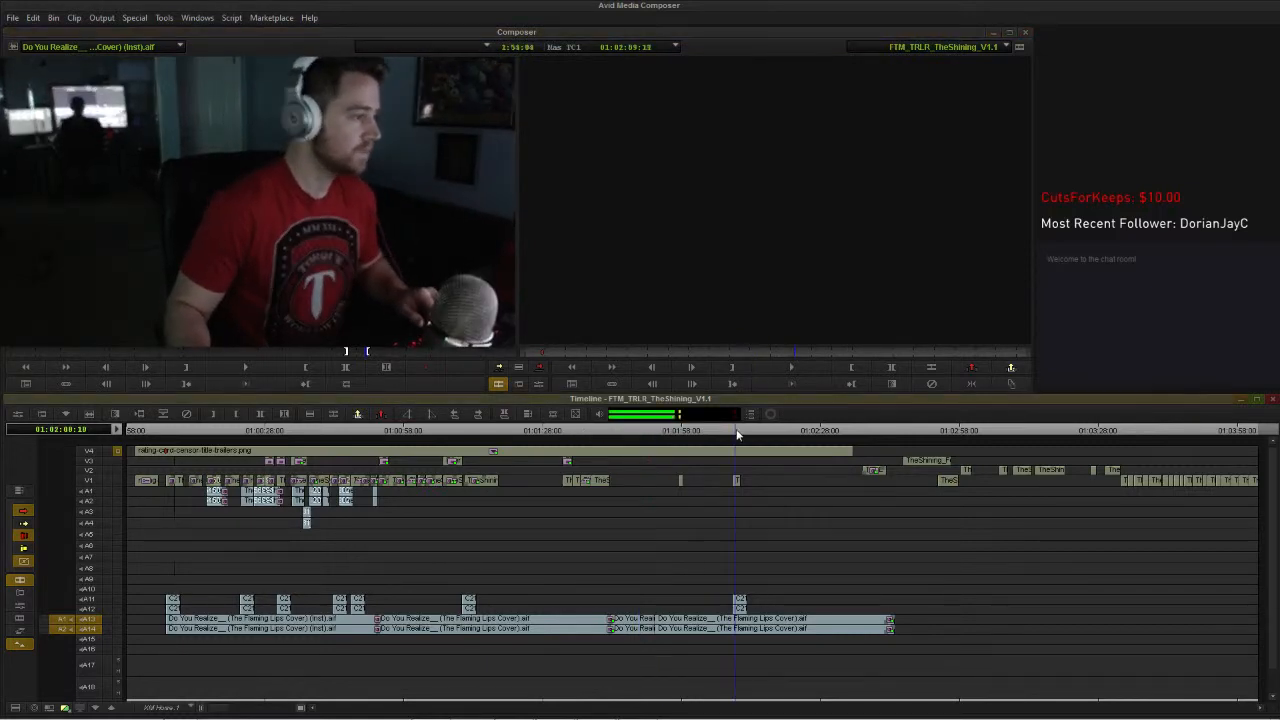
pyautogui.moveTo(737, 432); pyautogui.dragTo(712, 430)
pyautogui.press('space')
pyautogui.press('space')
pyautogui.press('space')
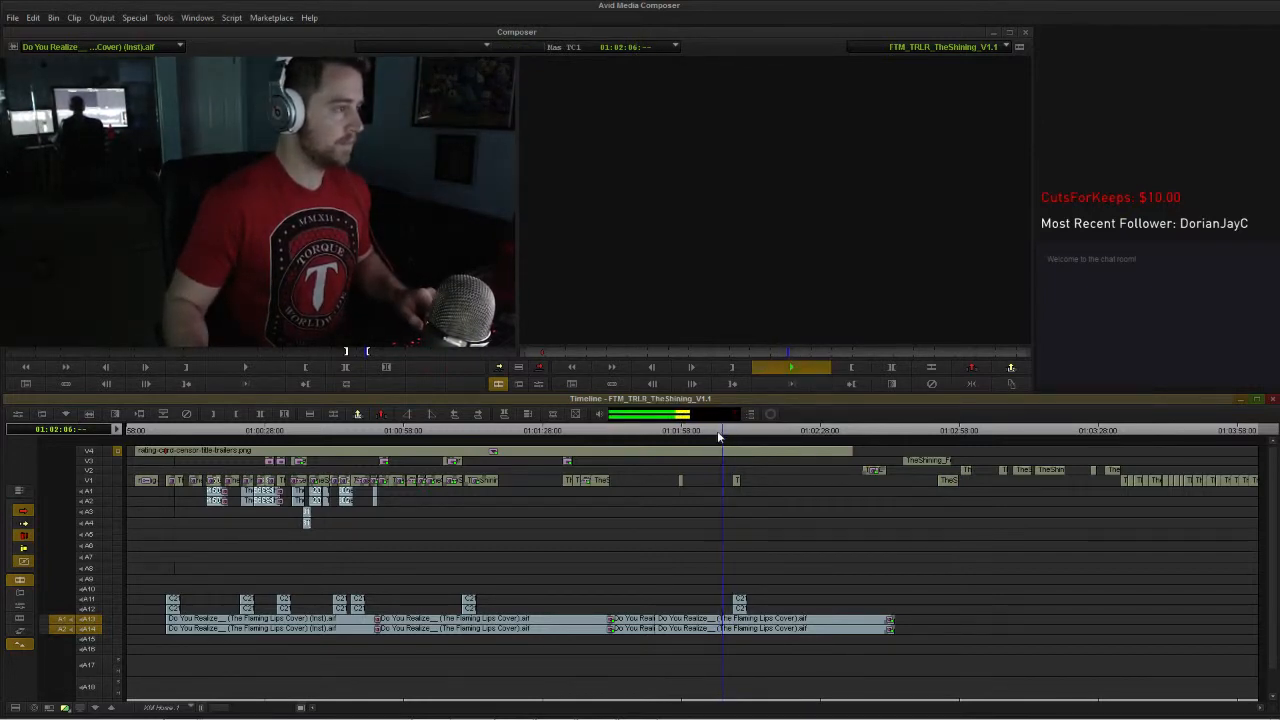
pyautogui.press('space')
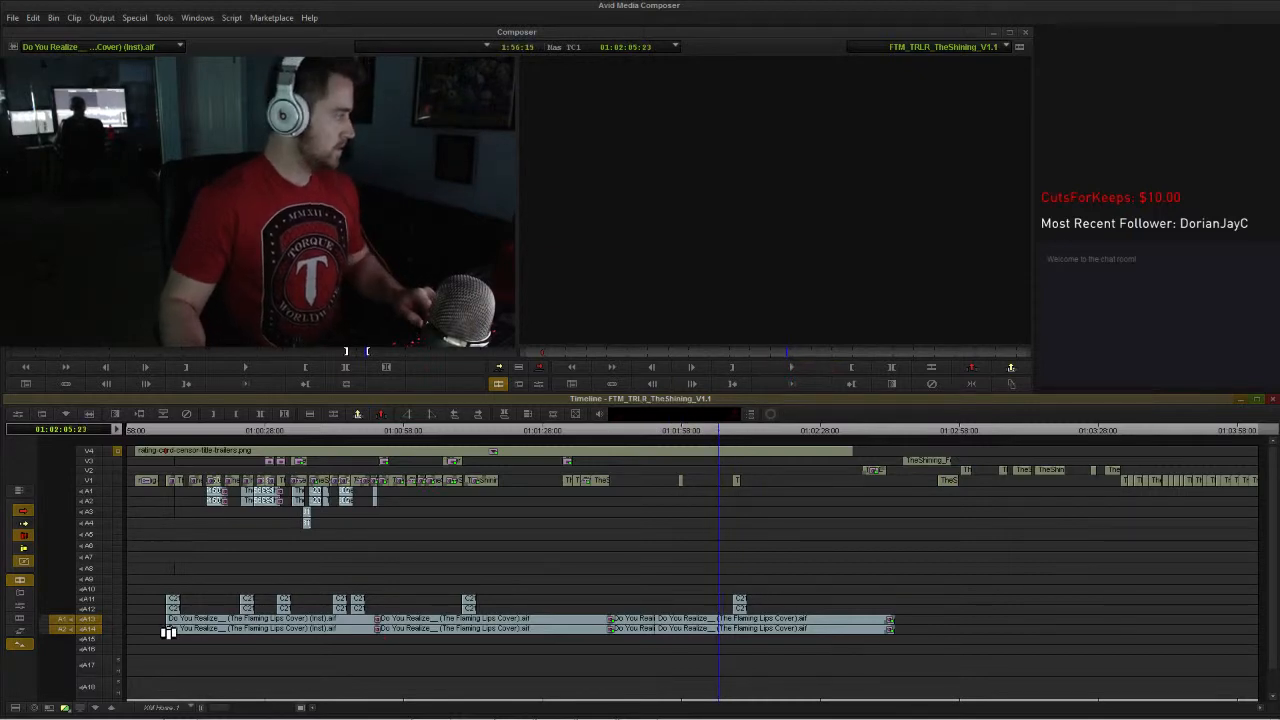
# Step: Split the music on A13 and A14 at 01:02:05:23 and delete the segment between the excerpt's end and the split
pyautogui.press('h')
pyautogui.click(697, 618)
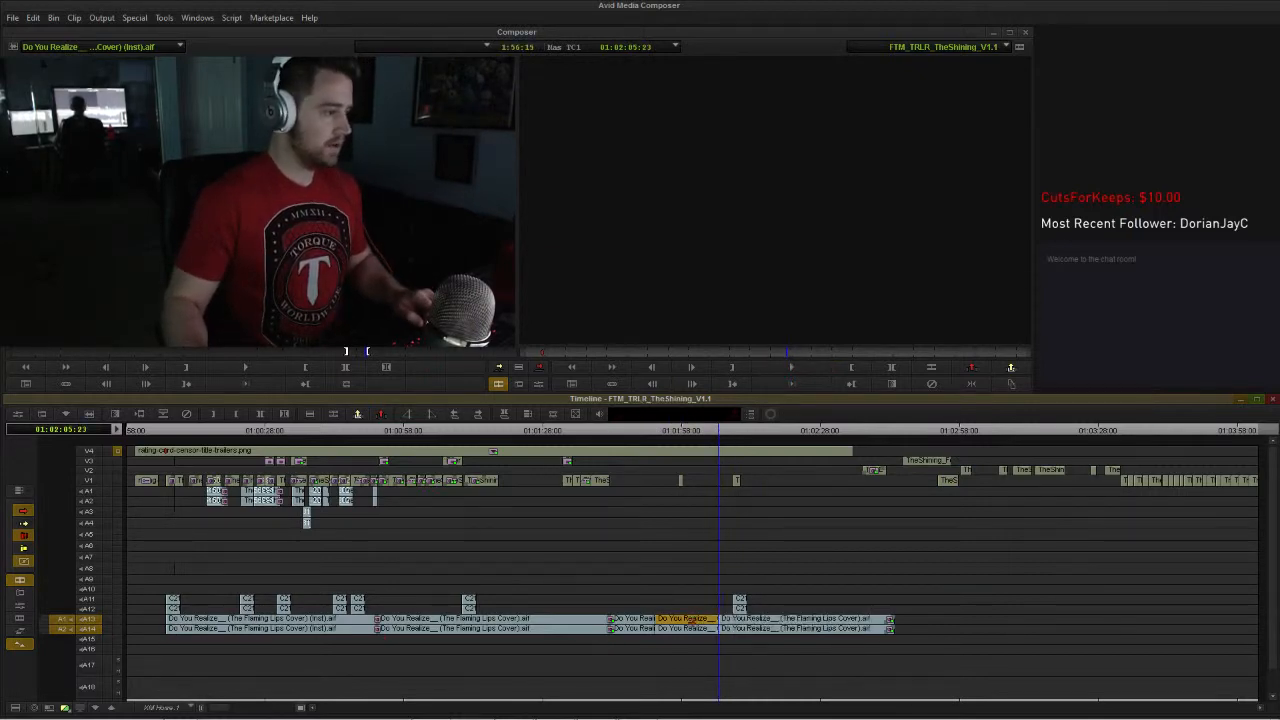
pyautogui.keyDown('shift'); pyautogui.click(688, 628); pyautogui.keyUp('shift')
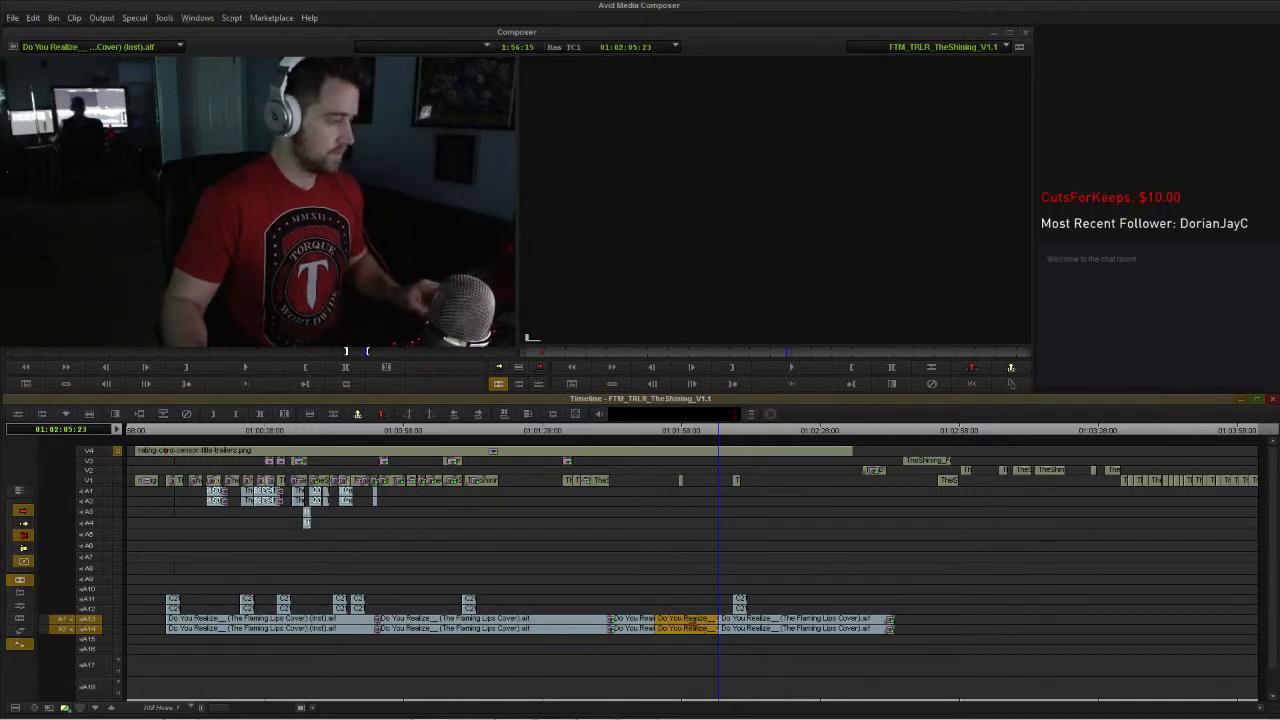
pyautogui.press('Delete')
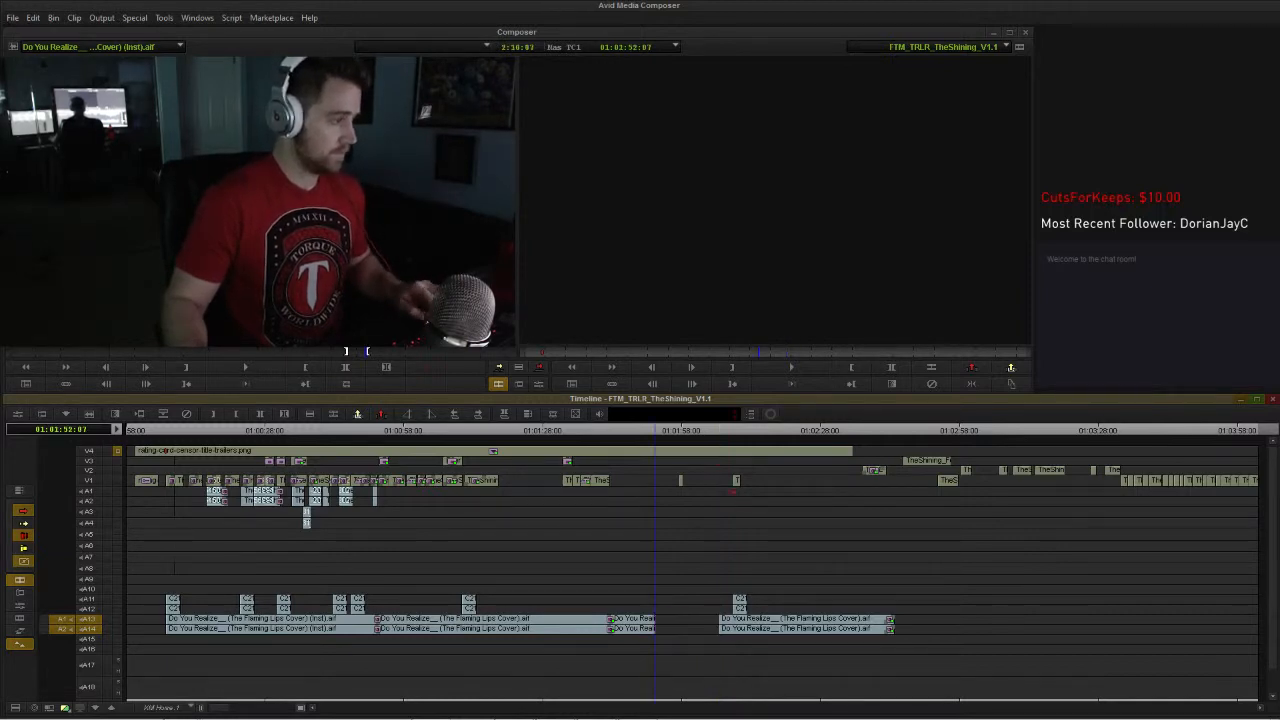
pyautogui.hotkey('shift', 'Right')
pyautogui.click(714, 441)
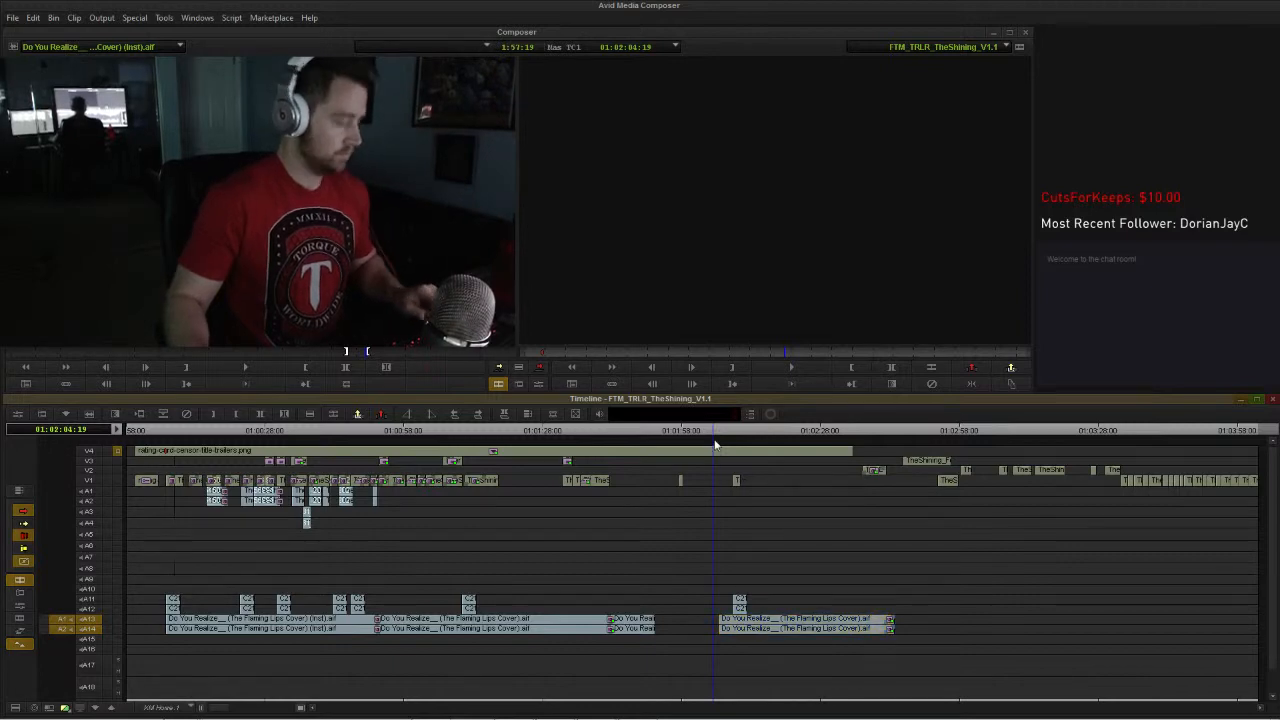
pyautogui.hotkey('ctrl', 'a')
pyautogui.hotkey('shift', 'Right')
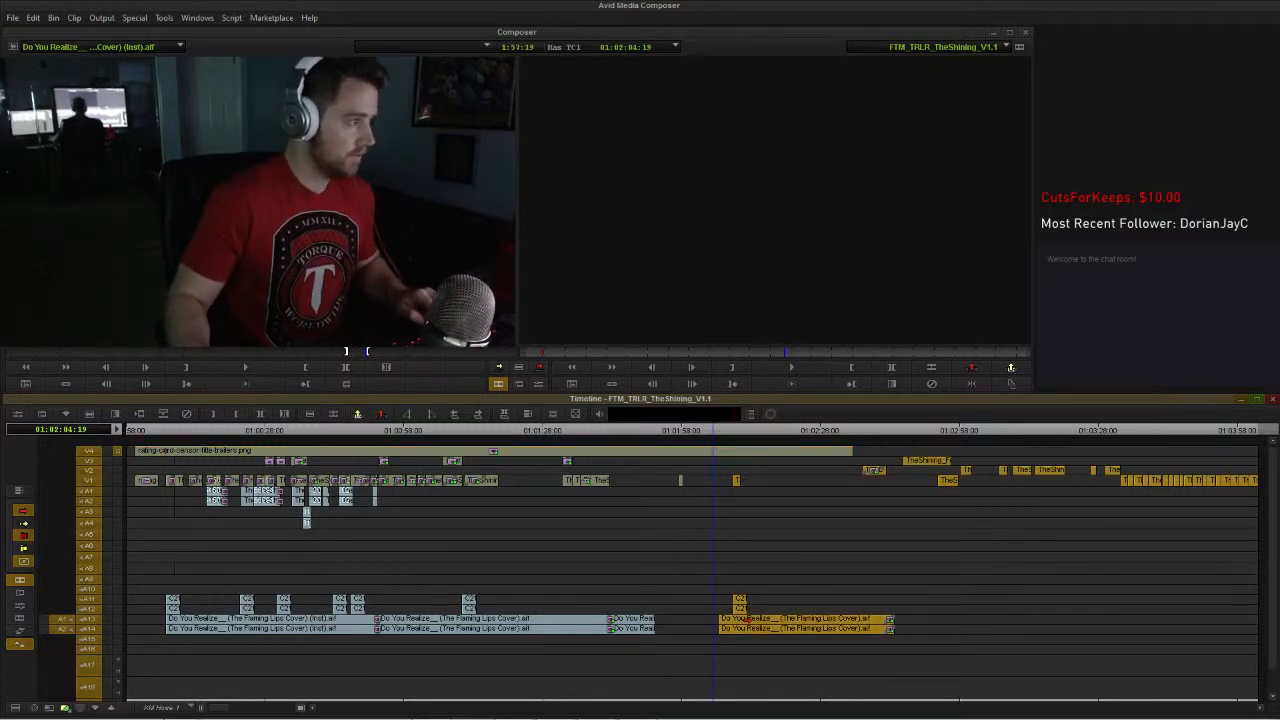
pyautogui.moveTo(747, 620); pyautogui.dragTo(688, 608)
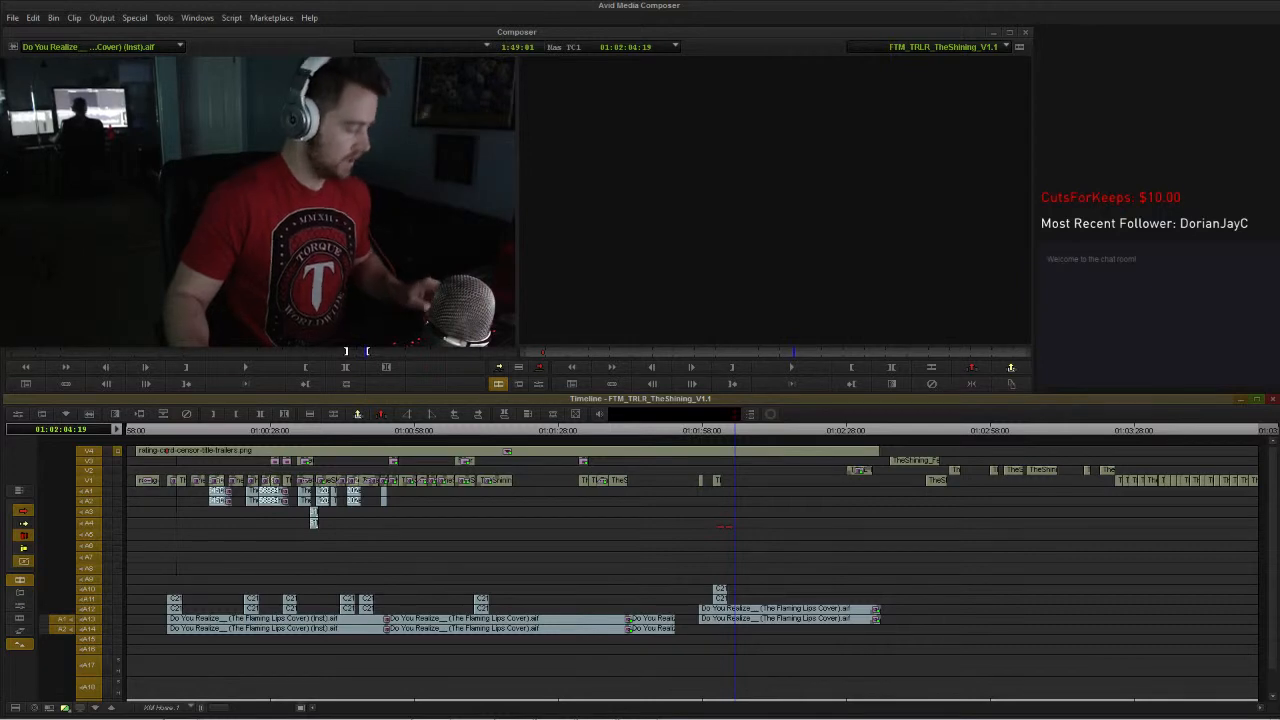
pyautogui.hotkey('ctrl', 'z')
# Step: Select everything after 01:02:03:16 on all tracks and move it earlier on the same tracks, starting the music at about 01:01:55:14
pyautogui.click(688, 432)
pyautogui.click(708, 432)
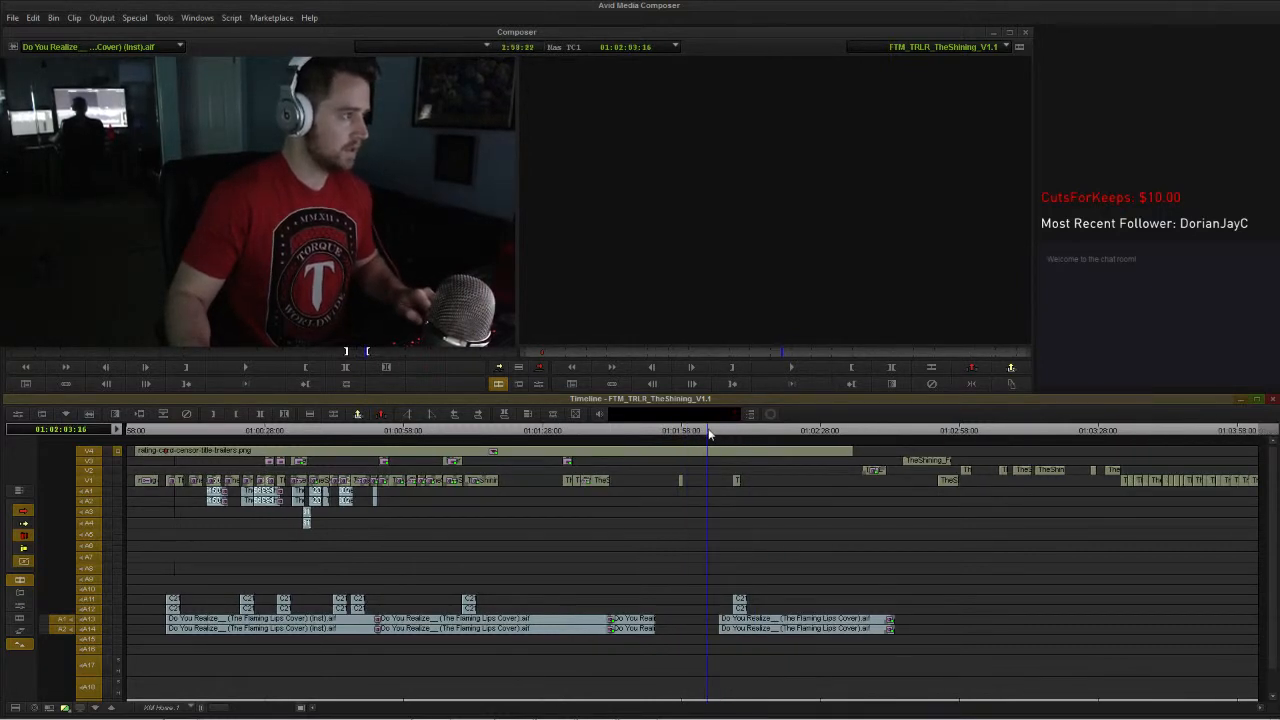
pyautogui.hotkey('shift', 'Right')
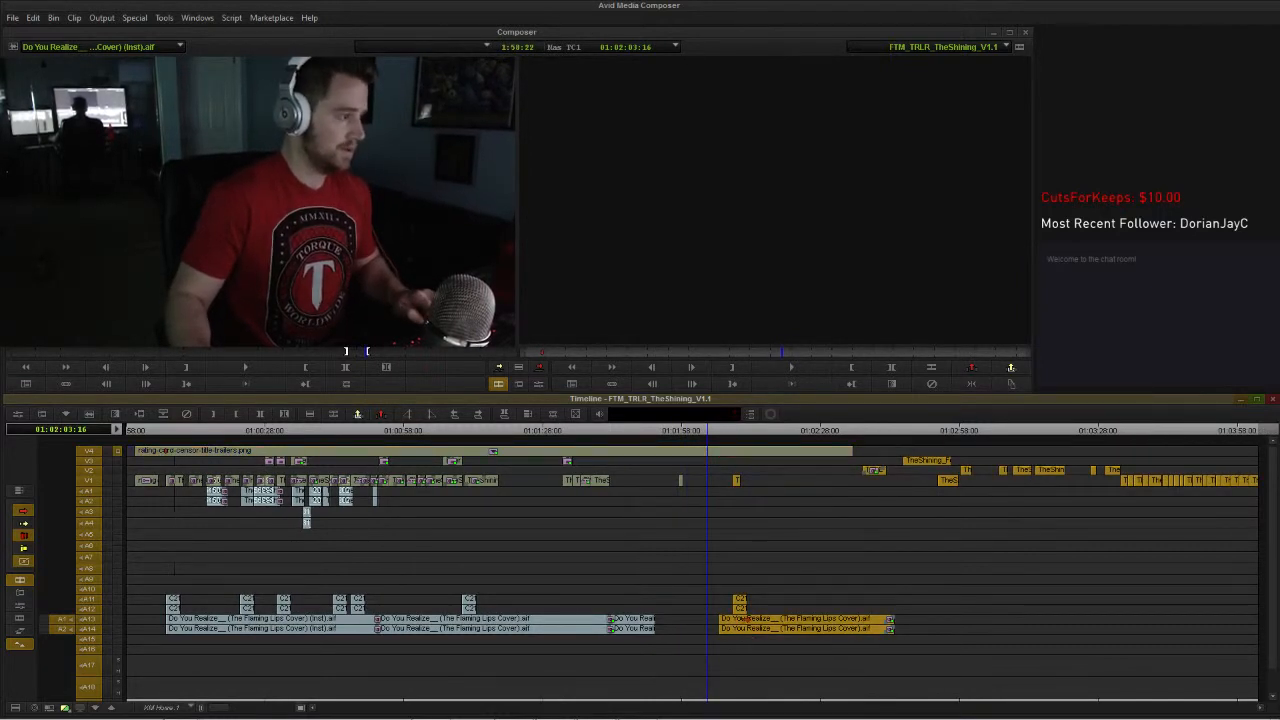
pyautogui.moveTo(745, 619); pyautogui.dragTo(702, 620)
pyautogui.click(707, 430)
# Step: Move the short V1 shot at about 01:01:57 past the hit shot to about 01:02:04 and play the music gap
pyautogui.press('h')
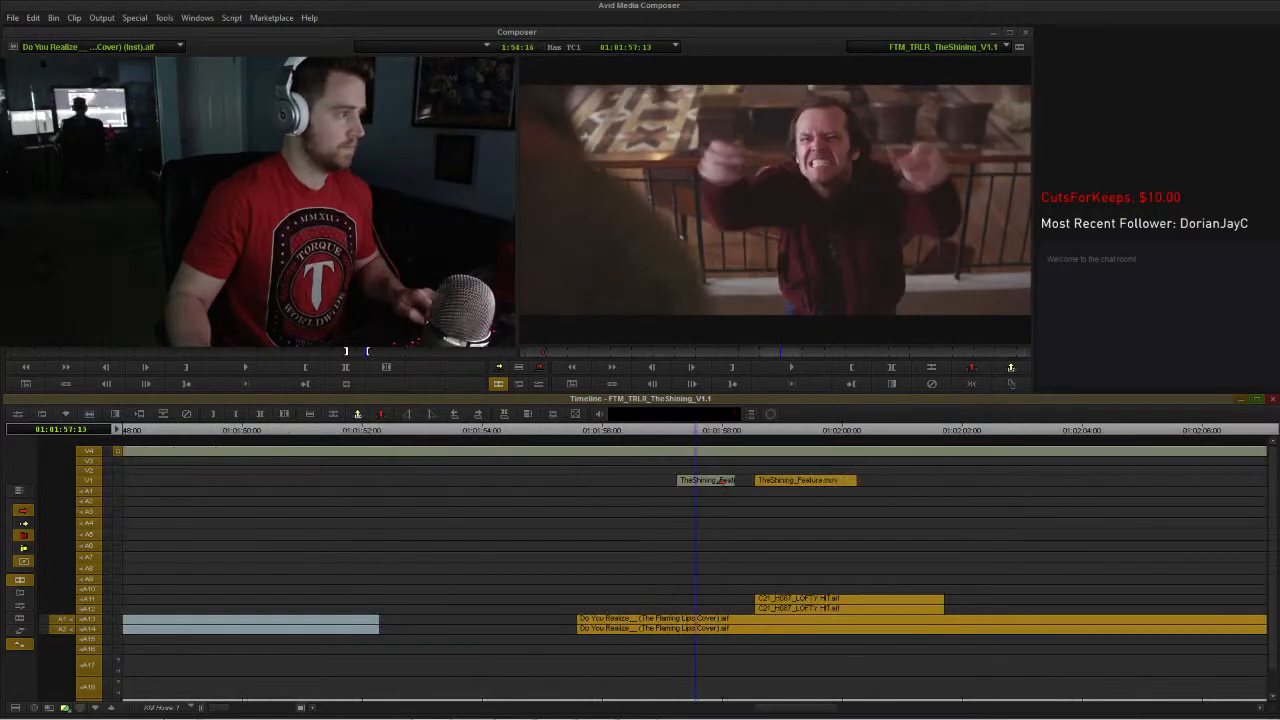
pyautogui.moveTo(719, 481); pyautogui.dragTo(1146, 482)
pyautogui.press('h')
pyautogui.click(630, 430)
pyautogui.press('space')
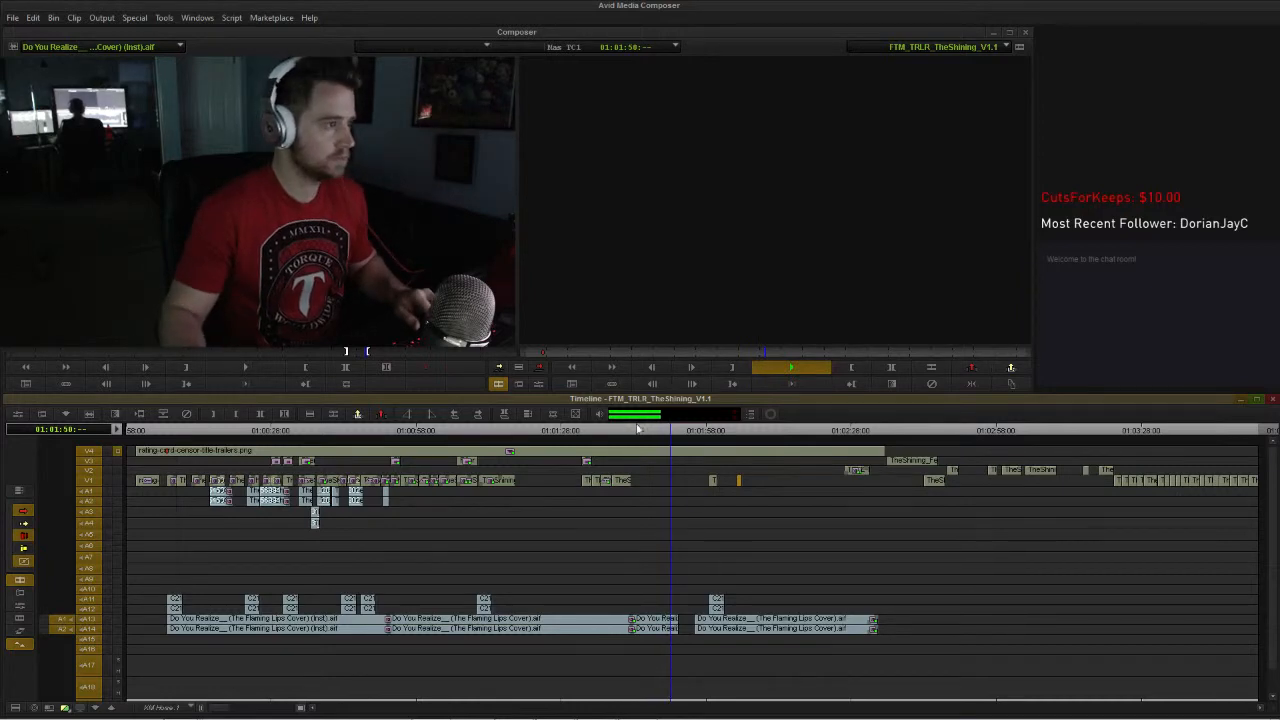
pyautogui.press('space')
# Step: Move the closing music together with its hit and V1 shot earlier to meet the instrumental excerpt's end at 01:01:51:06
pyautogui.press('h')
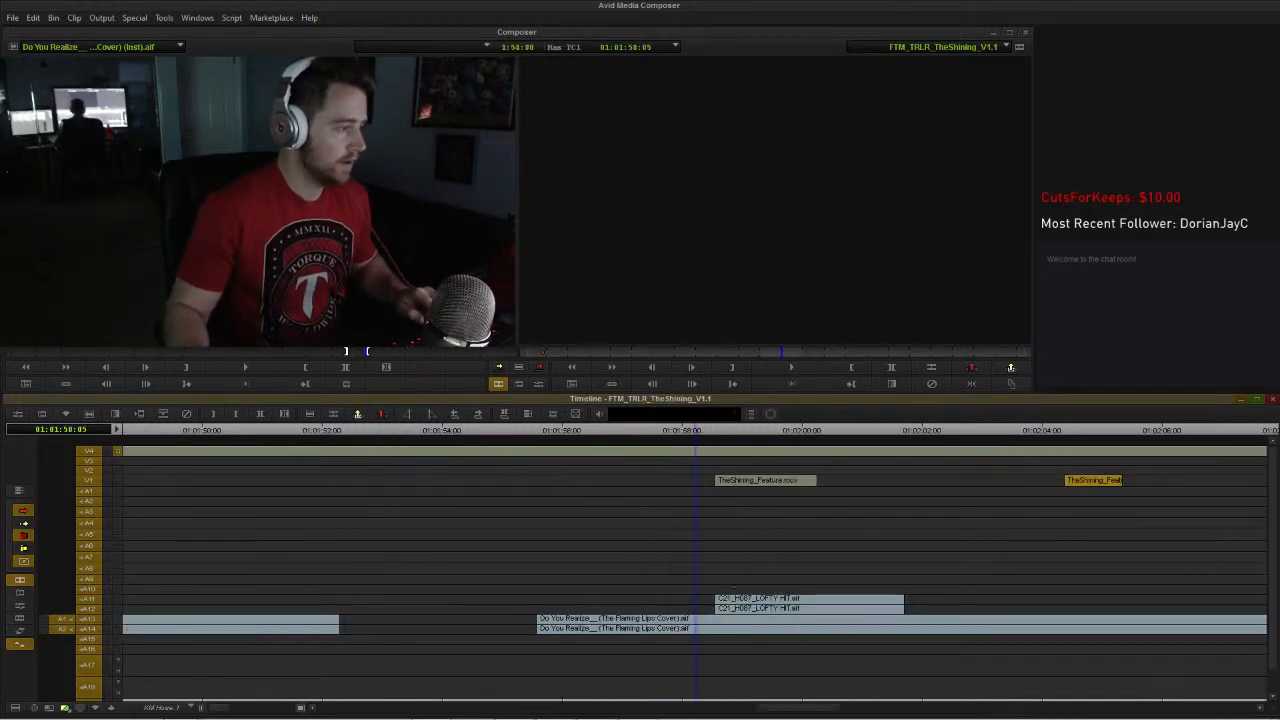
pyautogui.hotkey('shift', 'Right')
pyautogui.keyDown('shift'); pyautogui.click(710, 449); pyautogui.keyUp('shift')
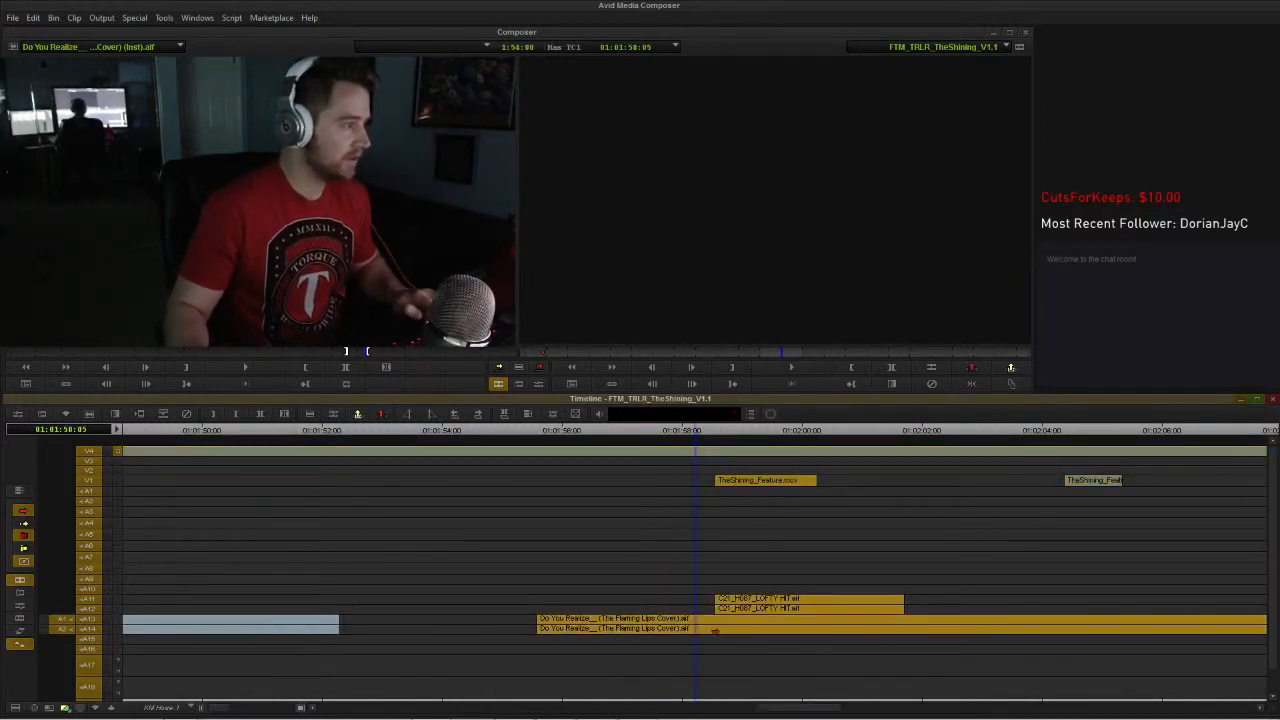
pyautogui.moveTo(714, 628); pyautogui.dragTo(453, 620)
# Step: Add a 23-frame dissolve starting 0 frames before the music cut at 01:01:51:06 on A13 and A14
pyautogui.click(281, 624)
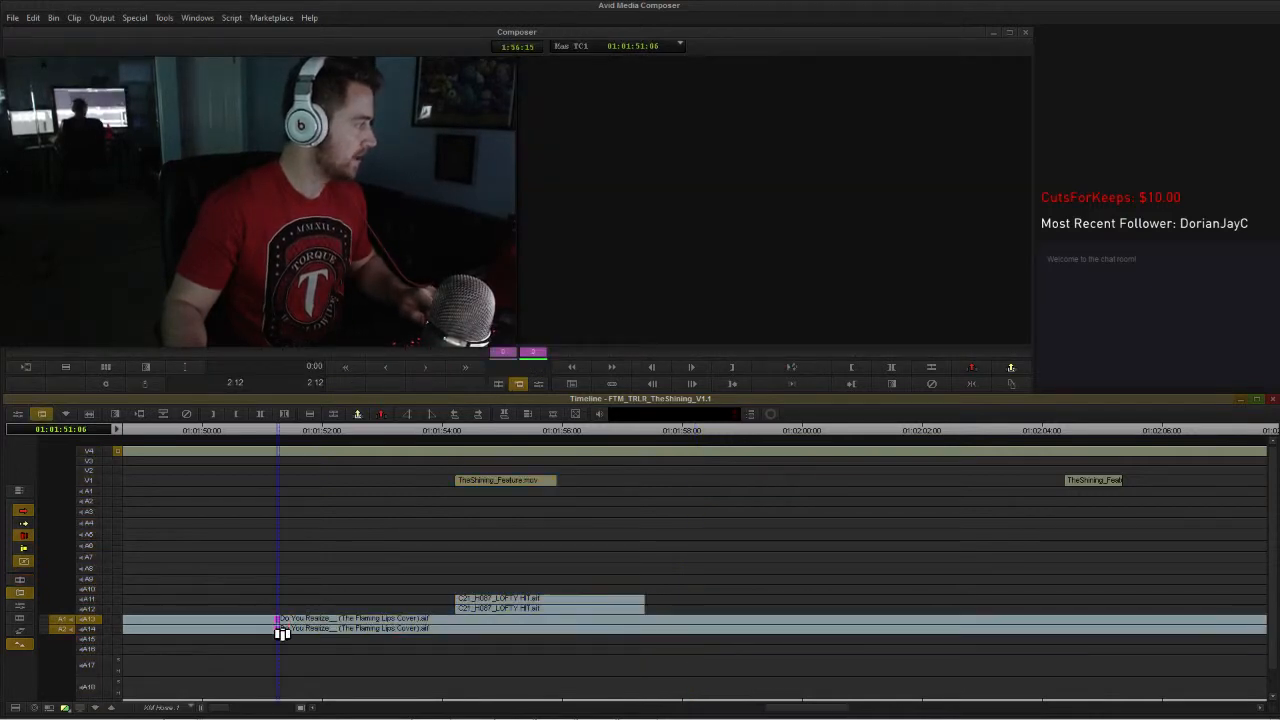
pyautogui.press('\\')
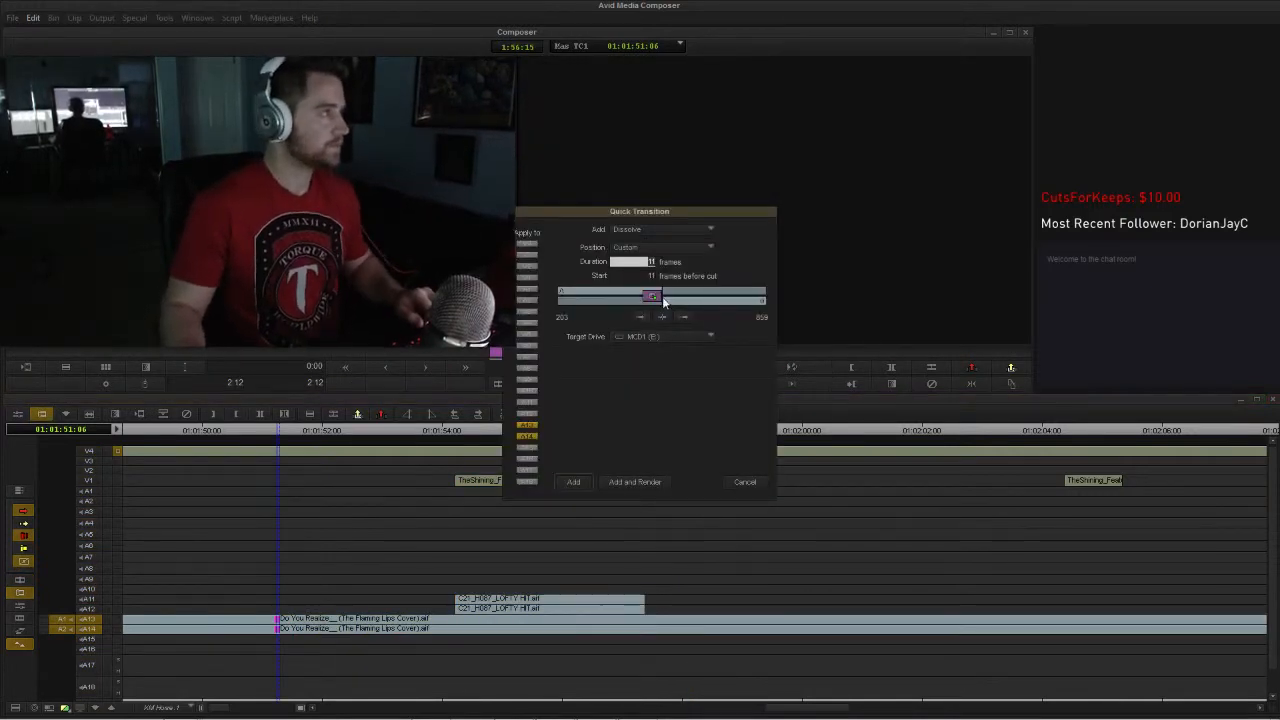
pyautogui.moveTo(663, 300); pyautogui.dragTo(701, 298)
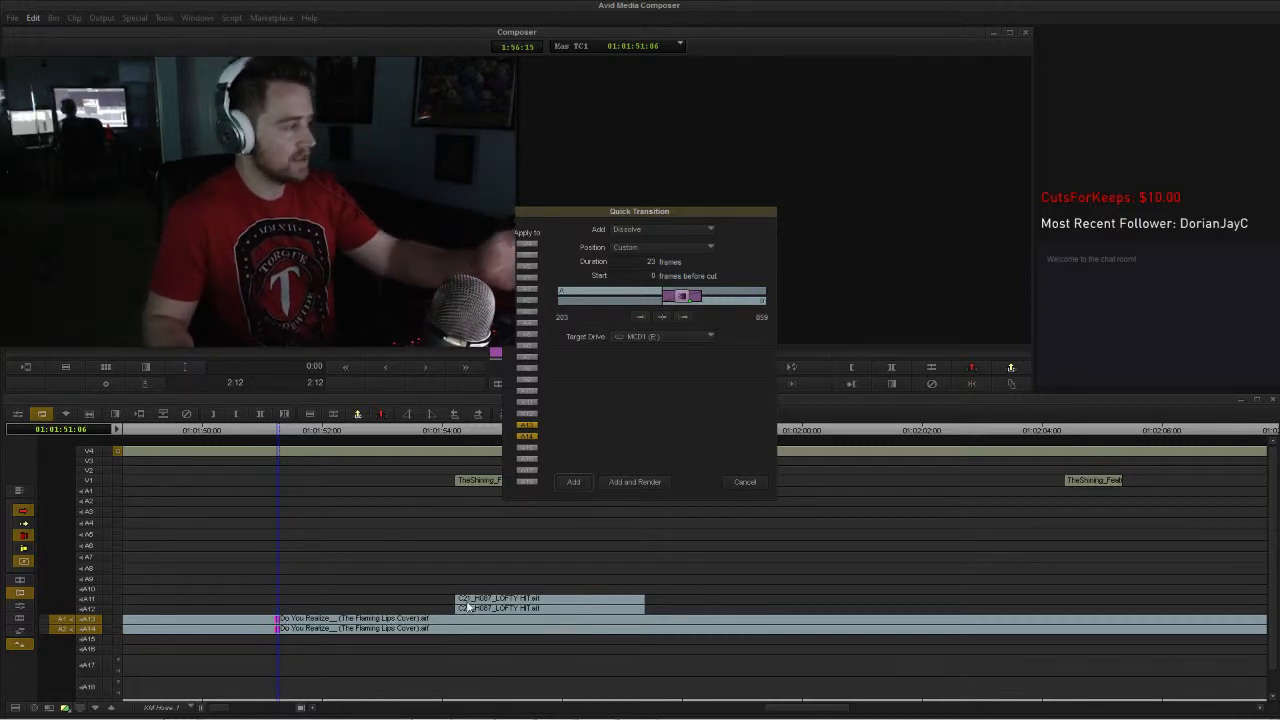
pyautogui.click(575, 481)
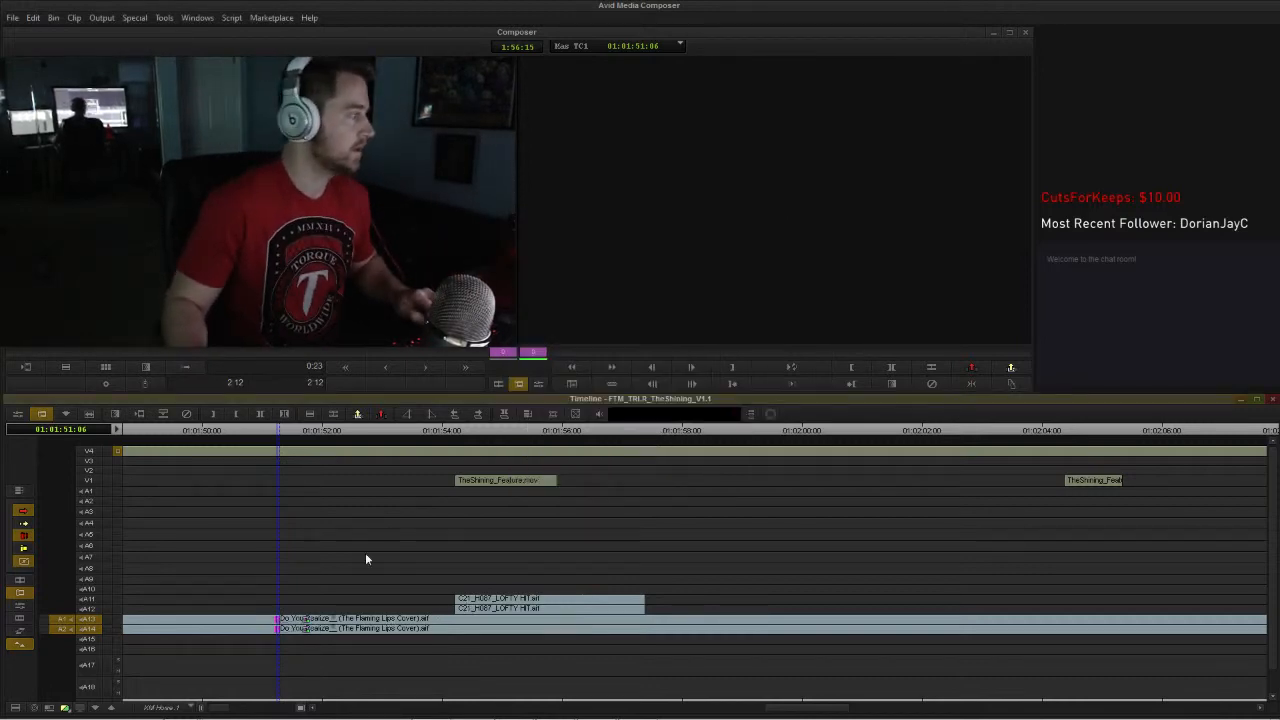
# Step: Lengthen the music dissolve on A13 and A14 to about 2 seconds and play through it
pyautogui.click(339, 621)
pyautogui.click(335, 629)
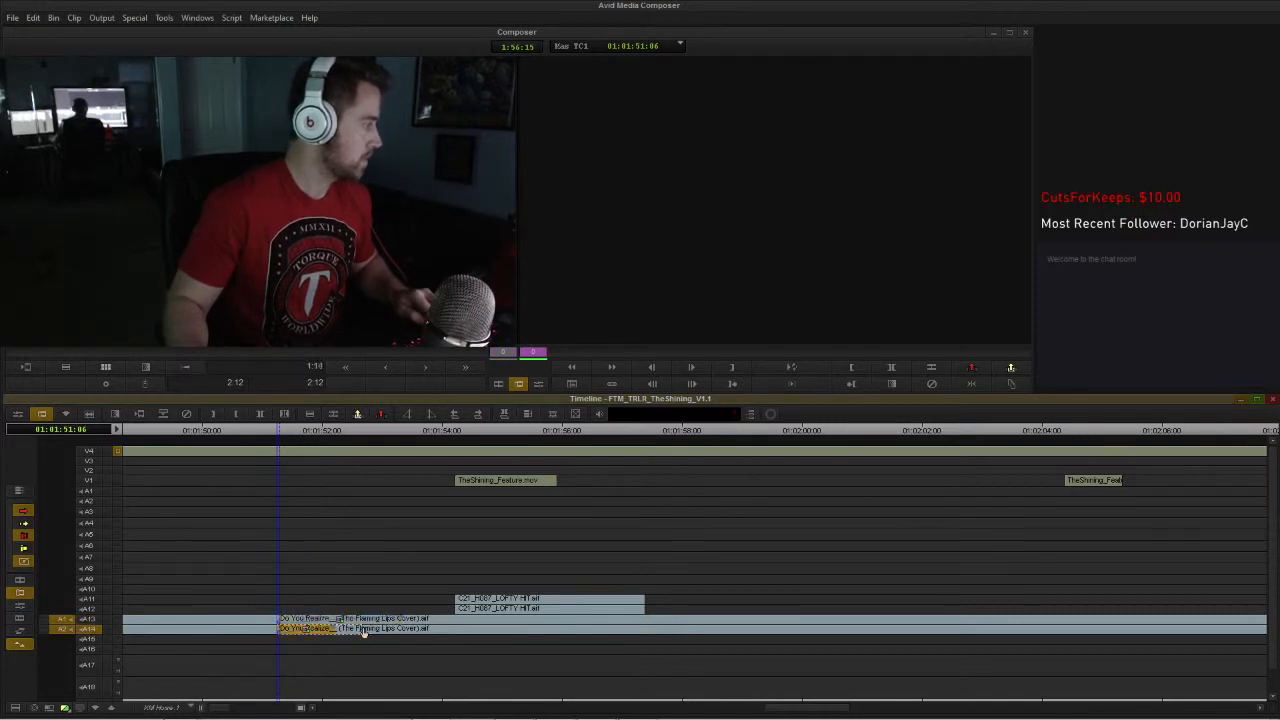
pyautogui.click(201, 430)
pyautogui.press('space')
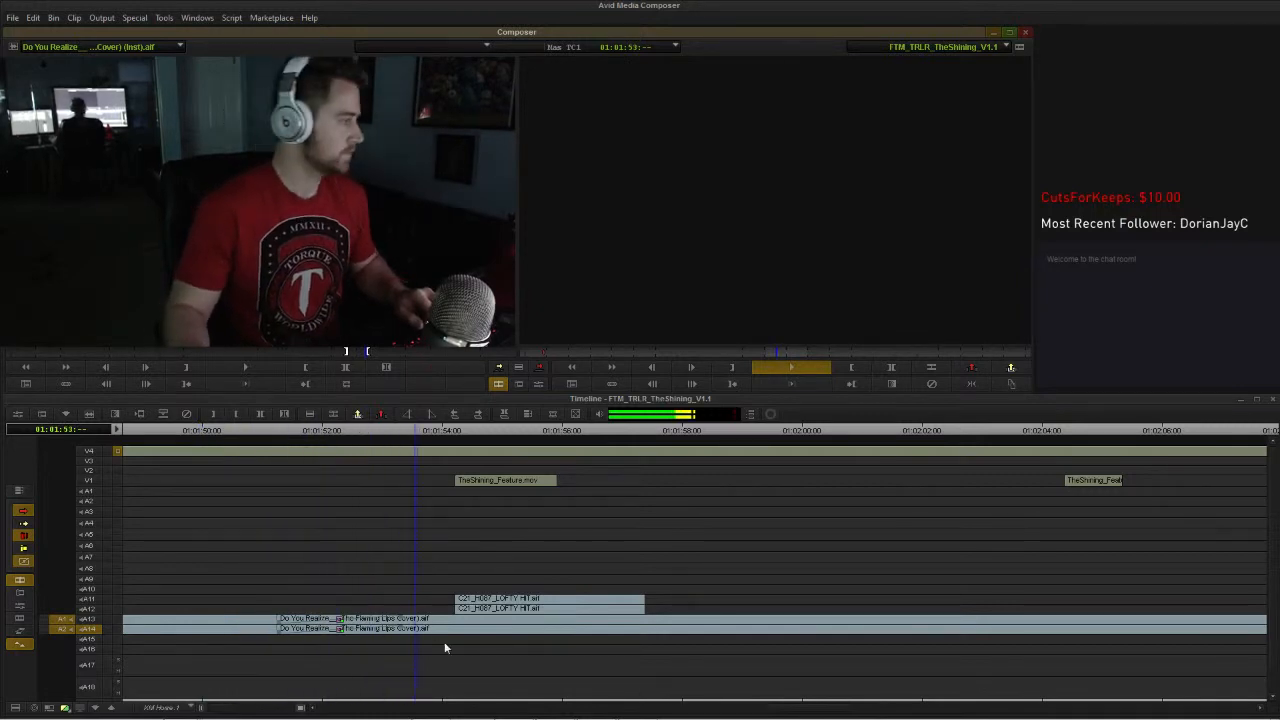
pyautogui.press('space')
# Step: Extend the music dissolve after 01:01:51:06 to about 2:19, show the whole sequence, and play into the closing hit
pyautogui.moveTo(405, 622); pyautogui.dragTo(445, 634)
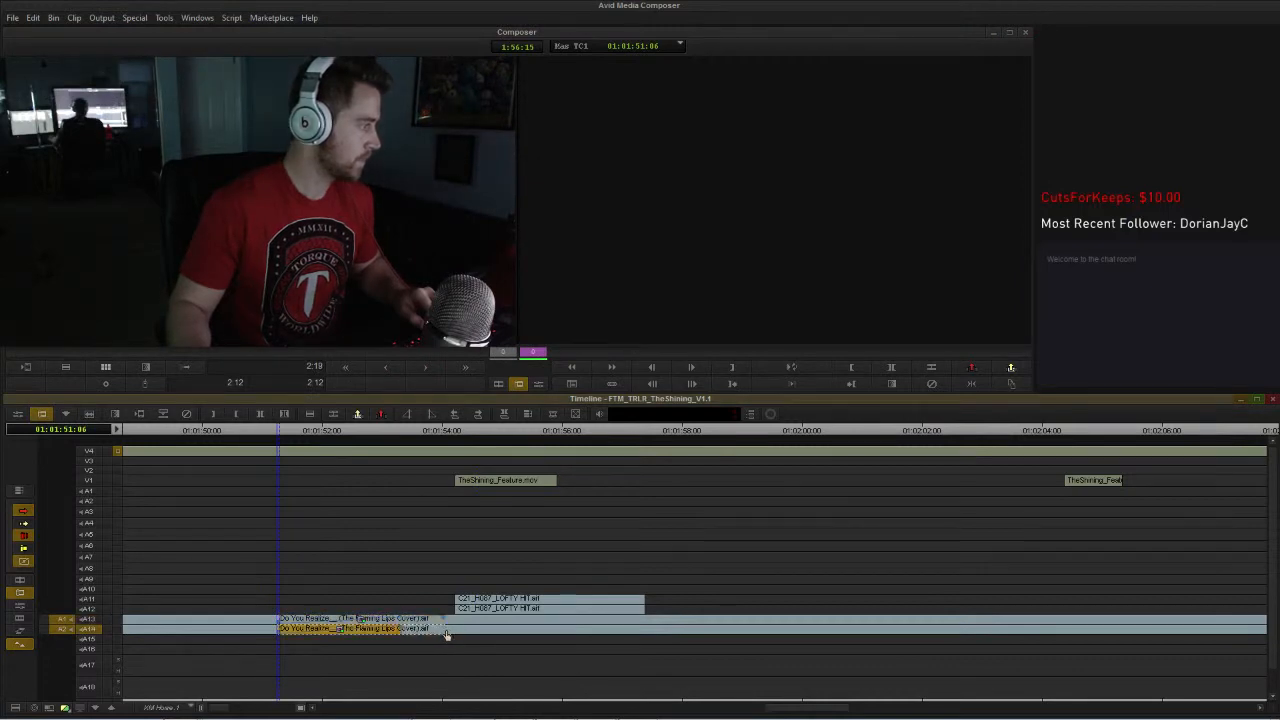
pyautogui.click(296, 433)
pyautogui.hotkey('ctrl', '/')
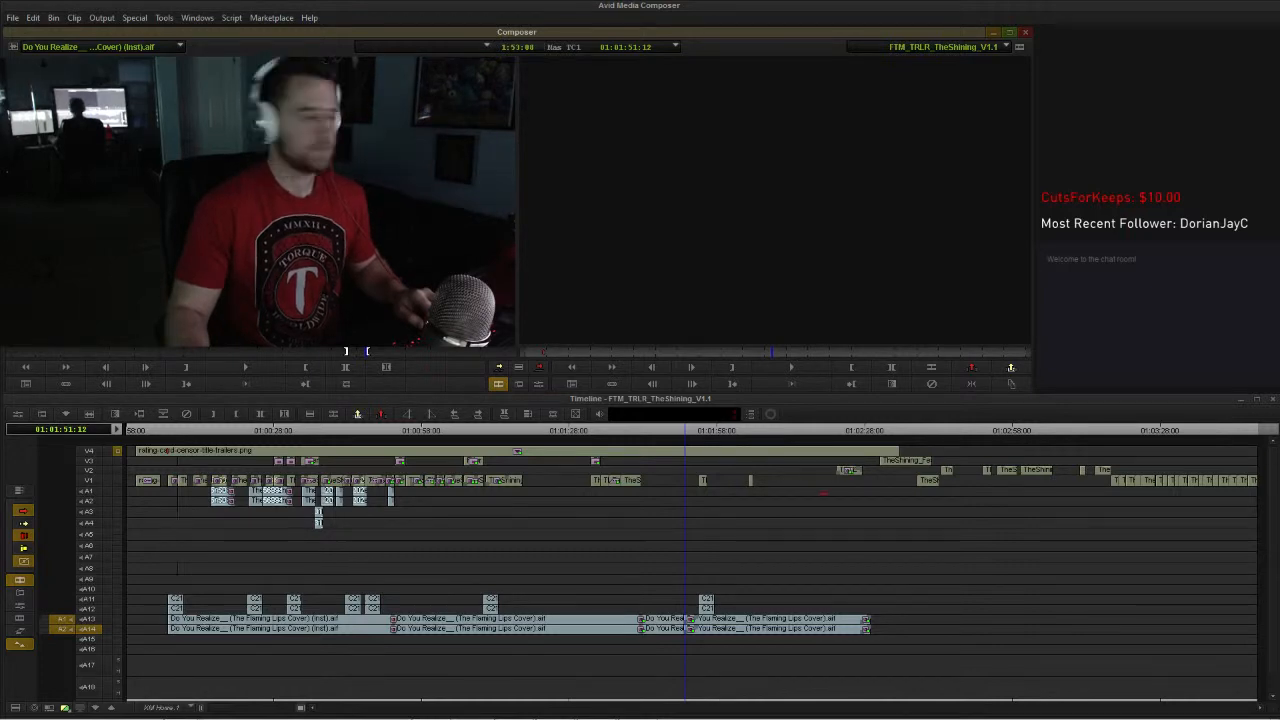
pyautogui.click(639, 432)
pyautogui.press('space')
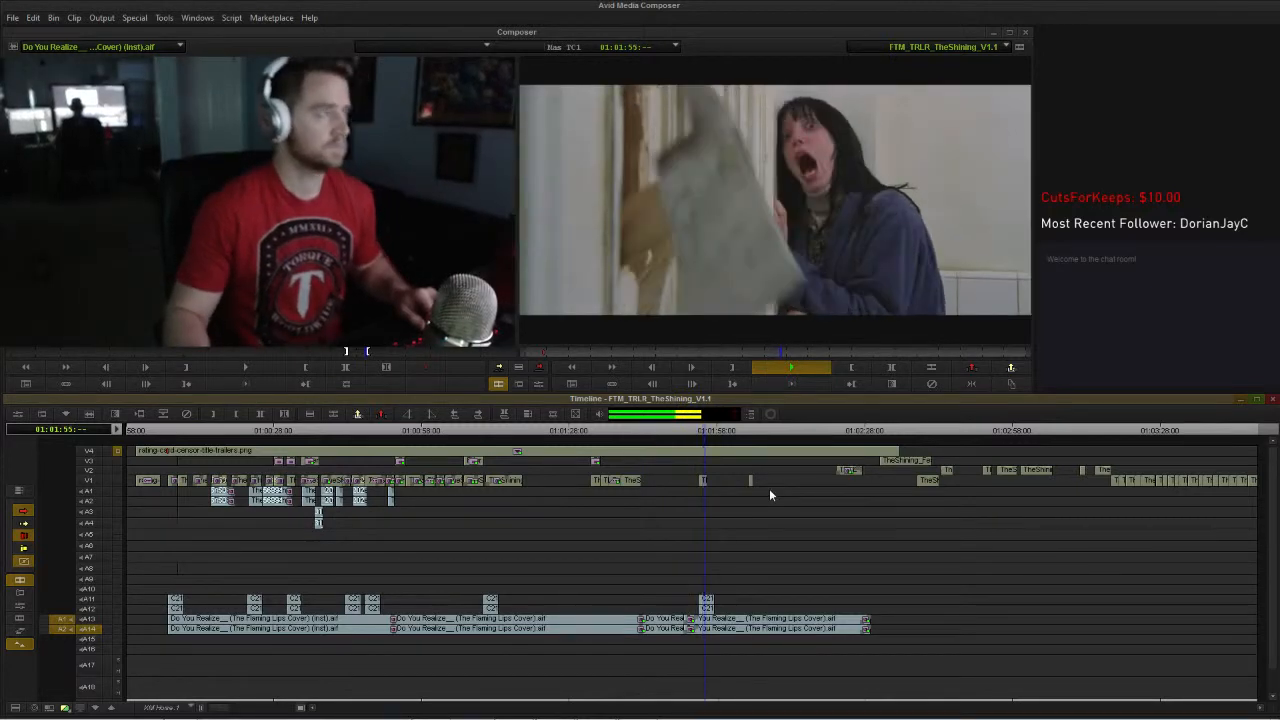
pyautogui.press('space')
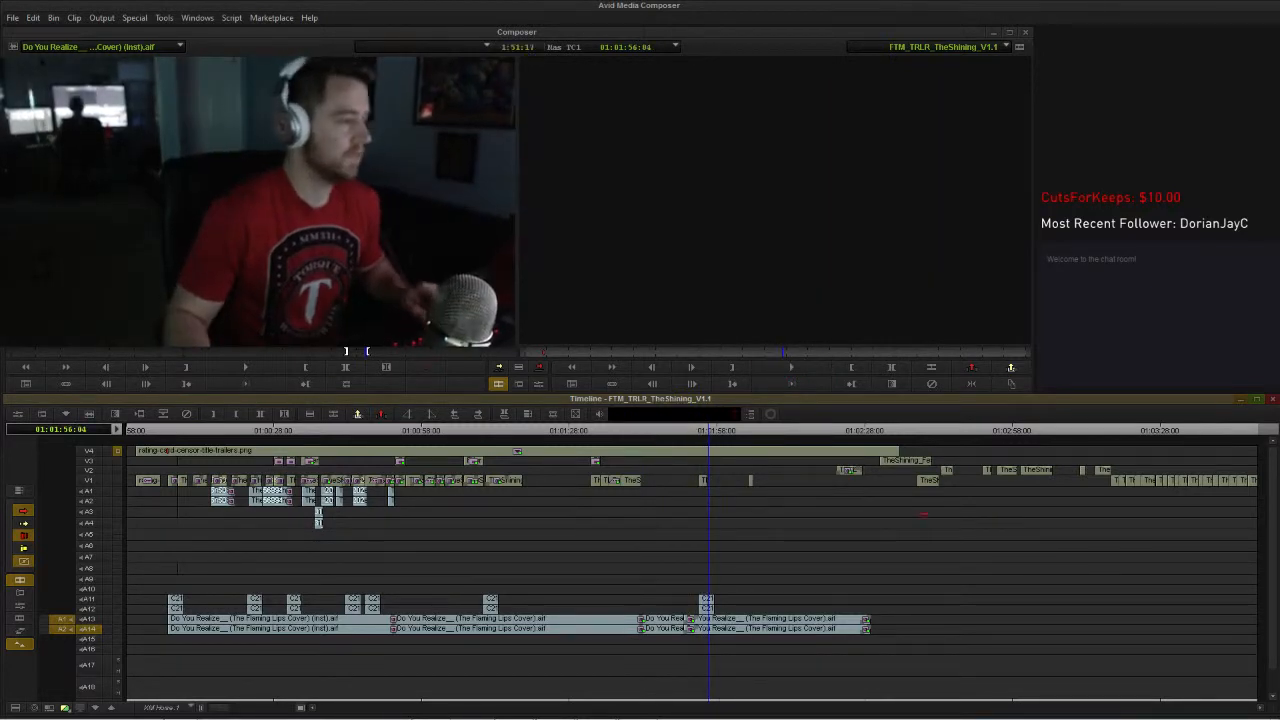
# Step: Play the title over the end of the music and trim the end of TITLE TEMP on V2 back to about 01:02:27:04
pyautogui.click(836, 430)
pyautogui.press('space')
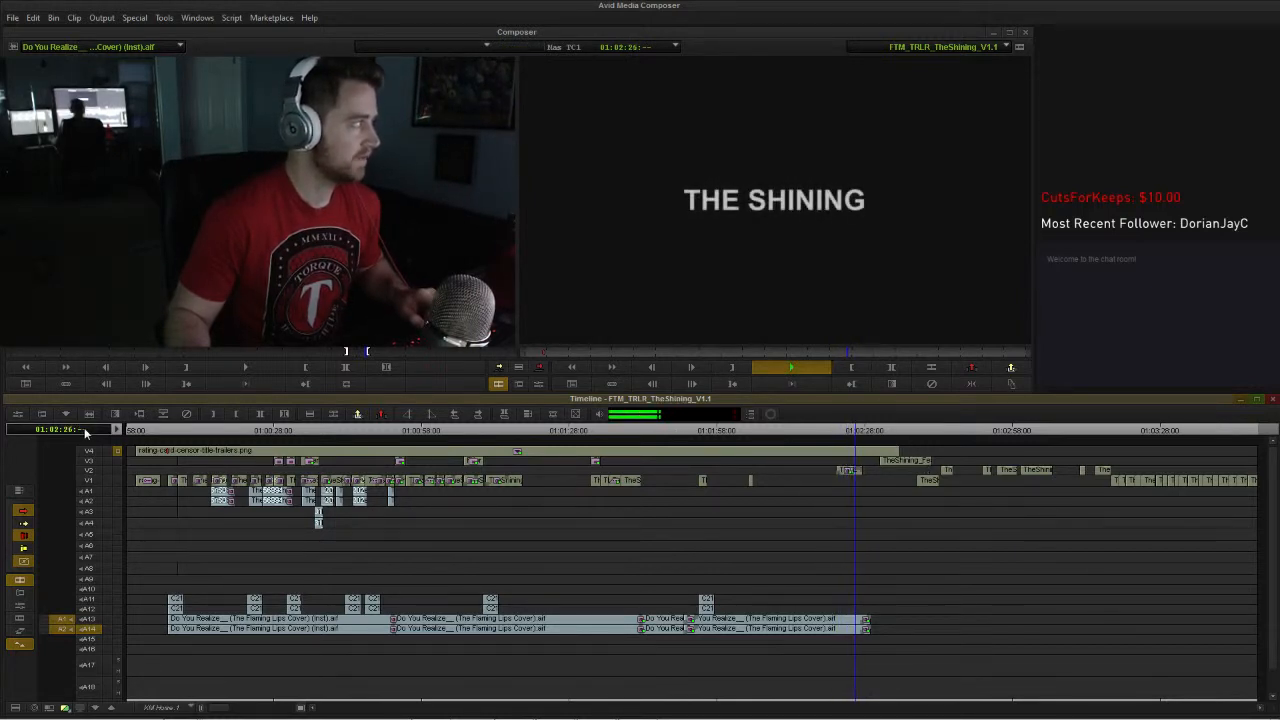
pyautogui.press('space')
pyautogui.press('h')
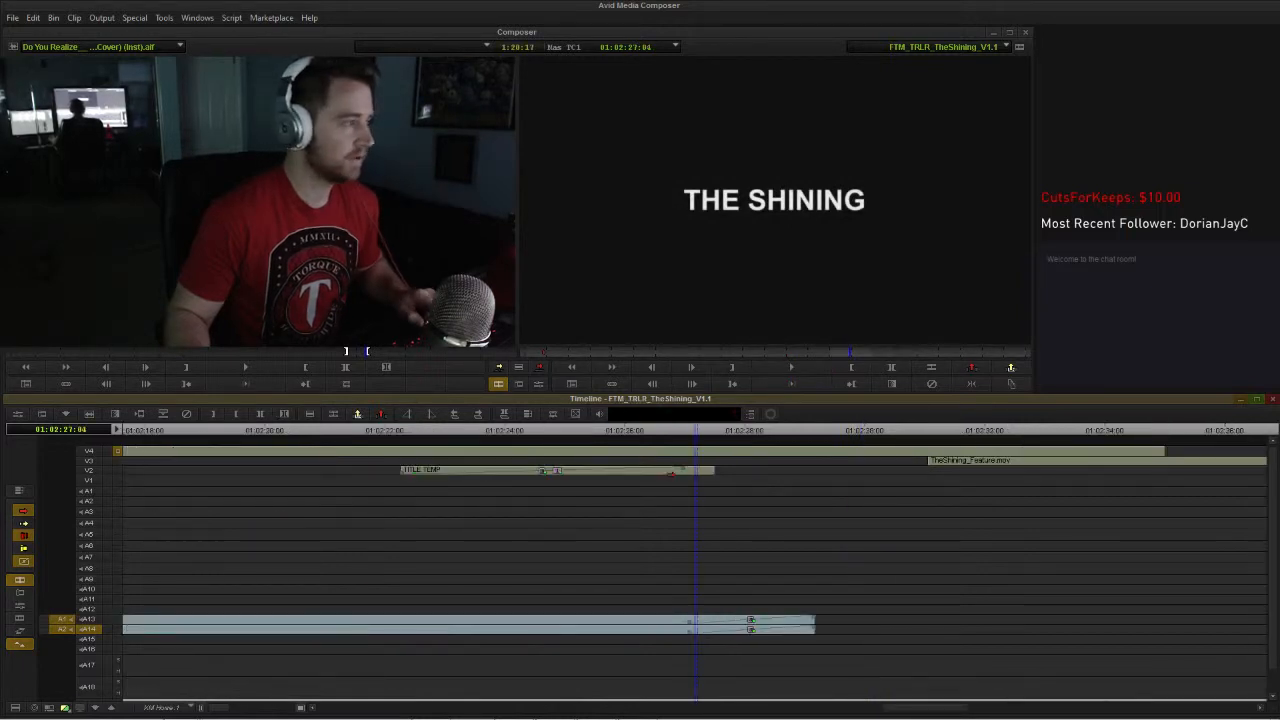
pyautogui.click(713, 476)
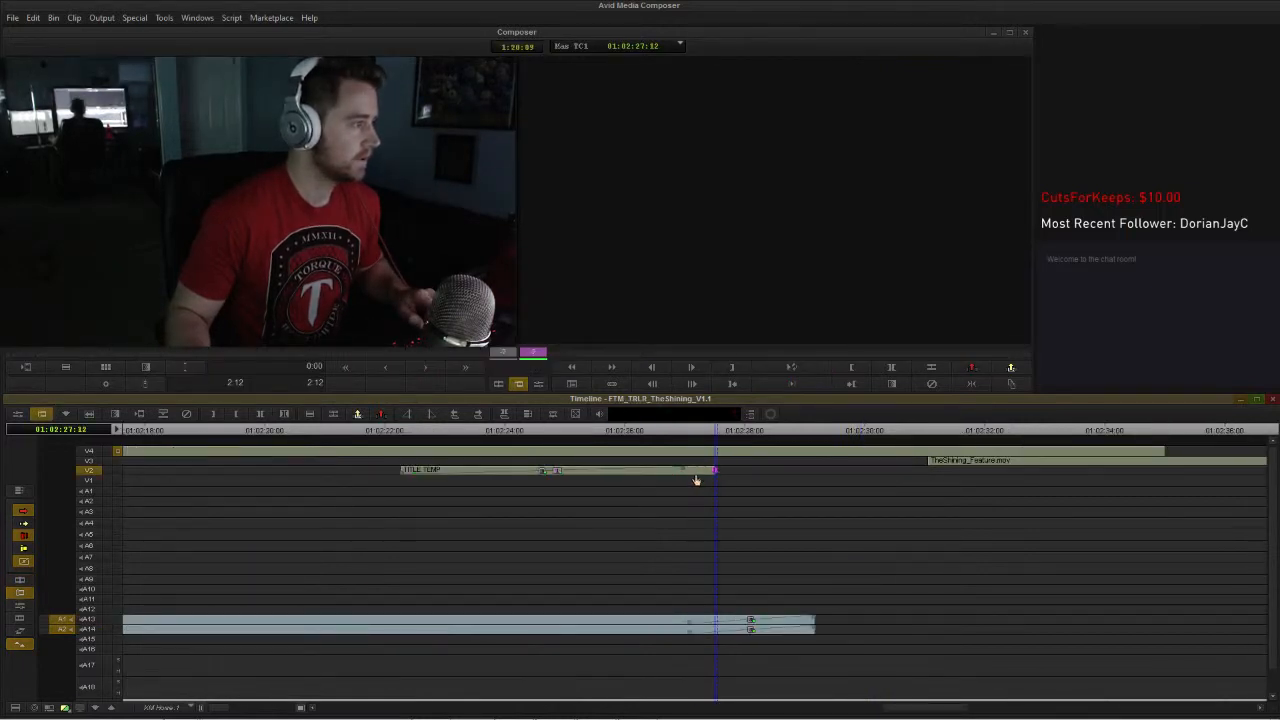
pyautogui.press('m')
pyautogui.click(678, 472)
pyautogui.click(664, 431)
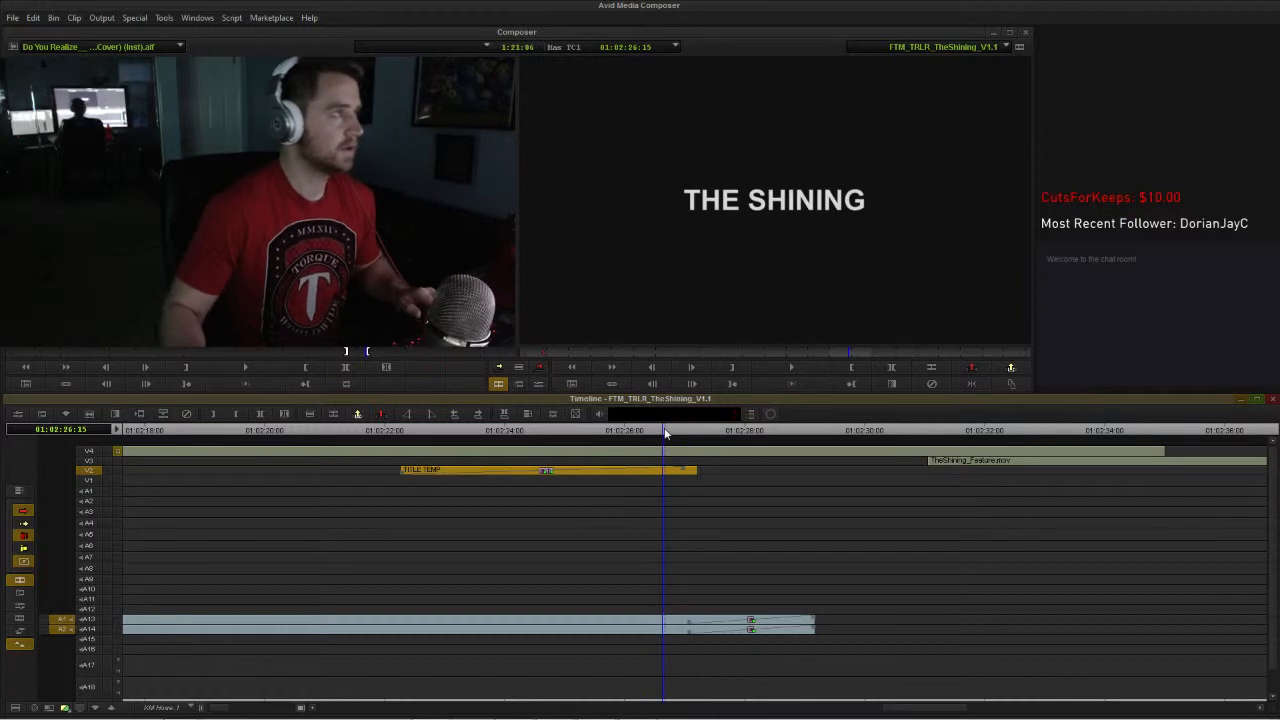
pyautogui.moveTo(637, 716)
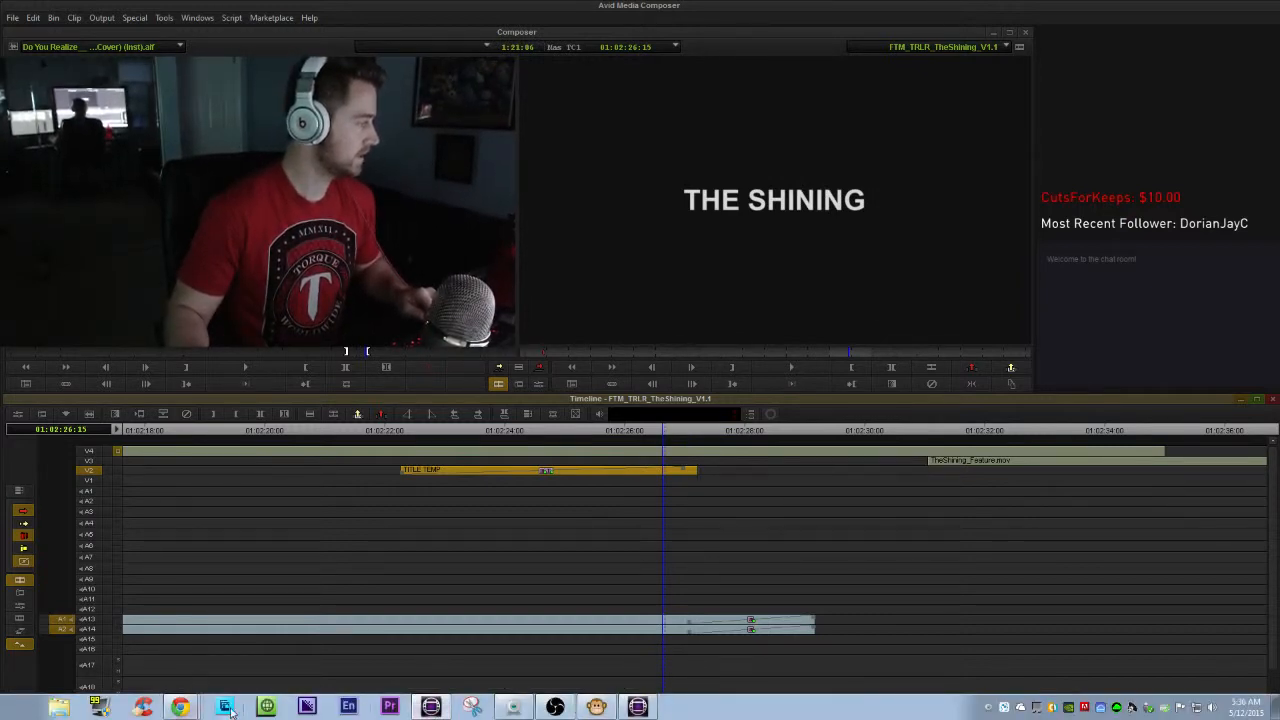
# Step: Switch to the Avid Title Tool and replace the THE SHINING text with COMING SOON
pyautogui.click(637, 707)
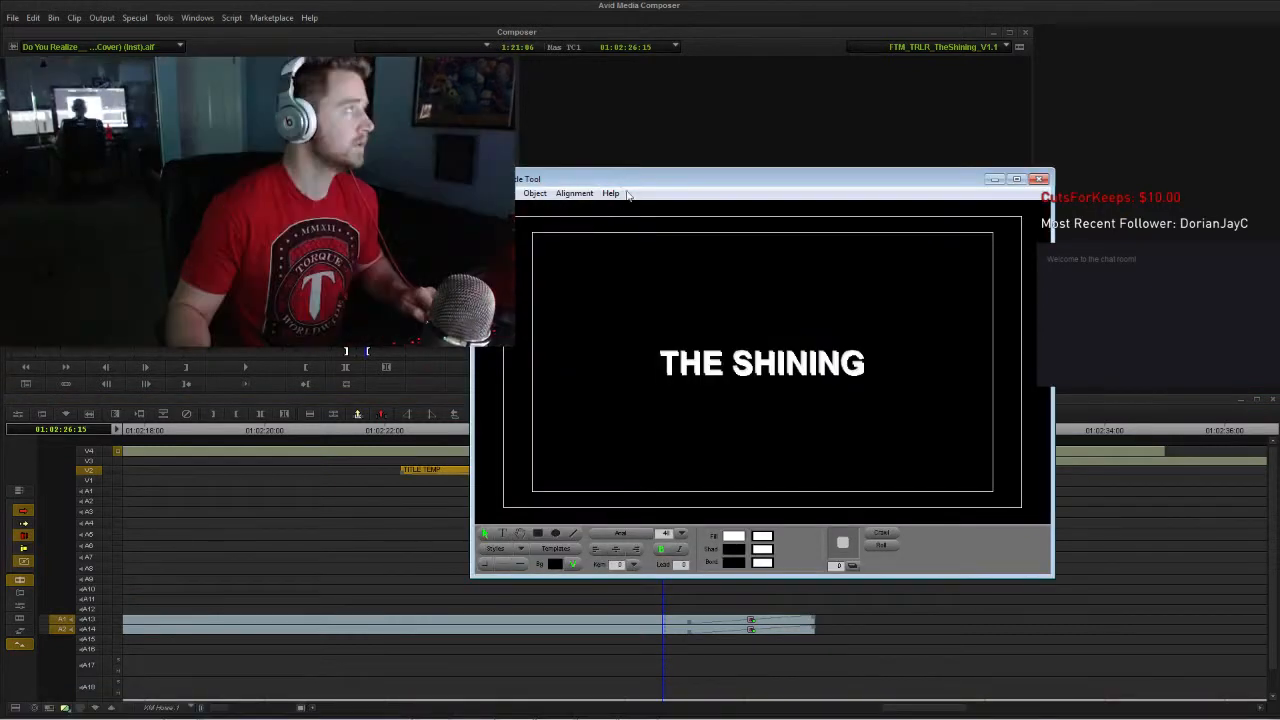
pyautogui.doubleClick(749, 363)
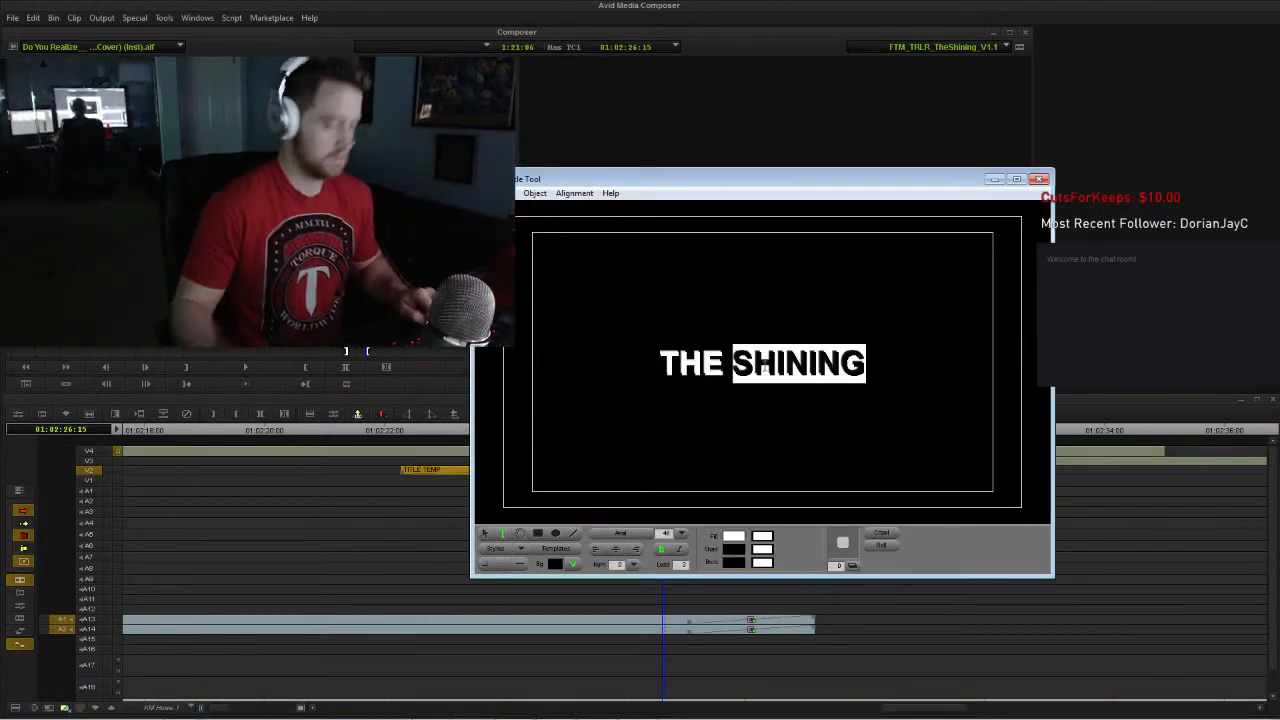
pyautogui.press('BackSpace')
pyautogui.press('BackSpace')
pyautogui.press('BackSpace')
pyautogui.press('BackSpace')
pyautogui.press('BackSpace')
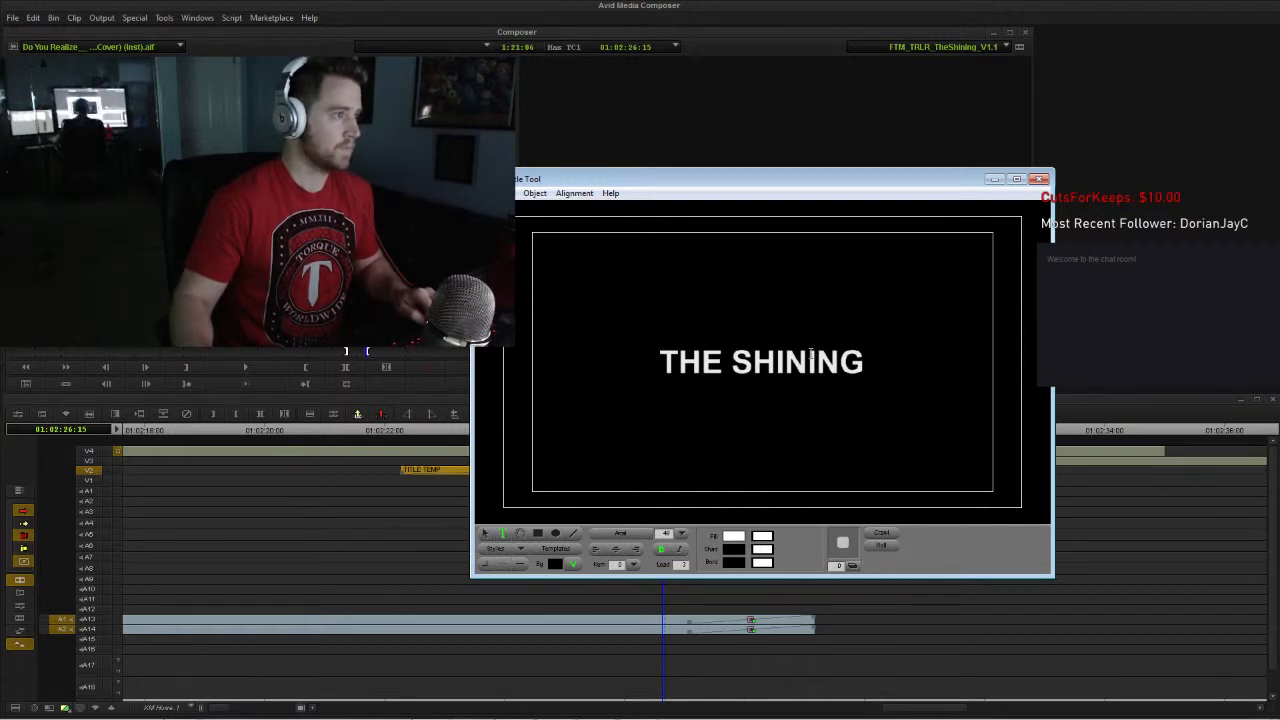
pyautogui.write('COMING SOON')
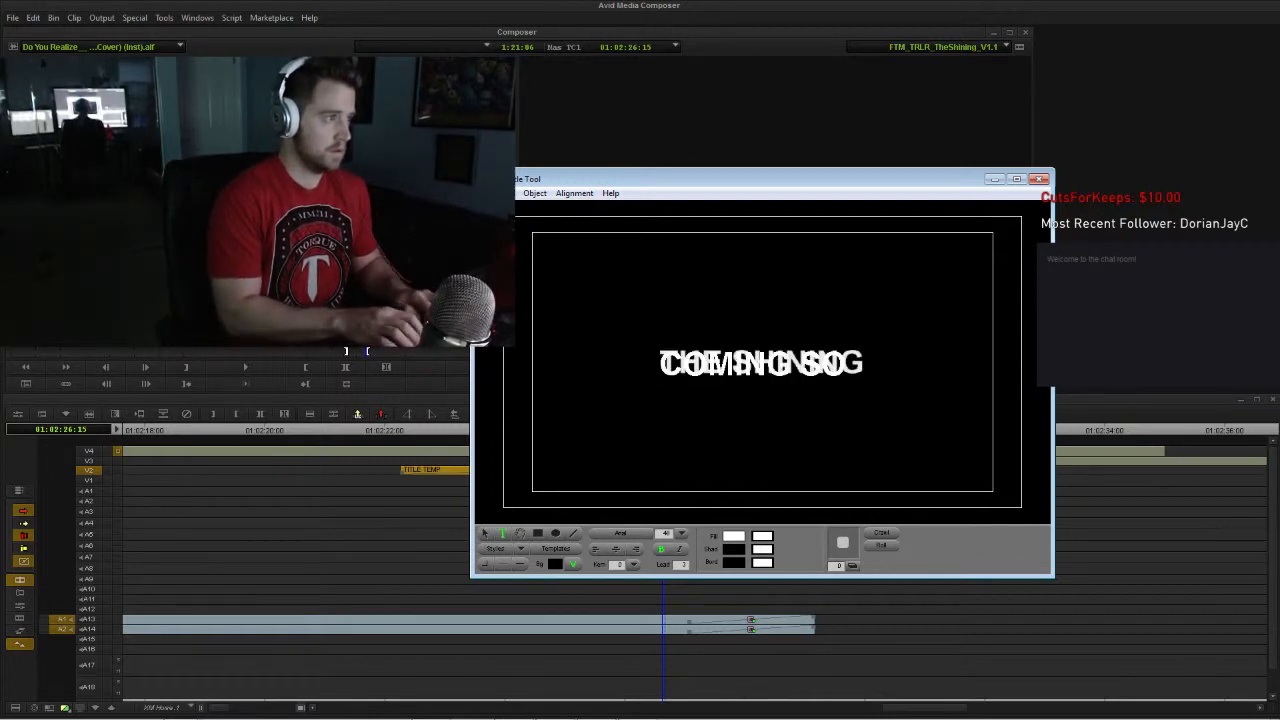
pyautogui.press('Return')
pyautogui.write('SOON')
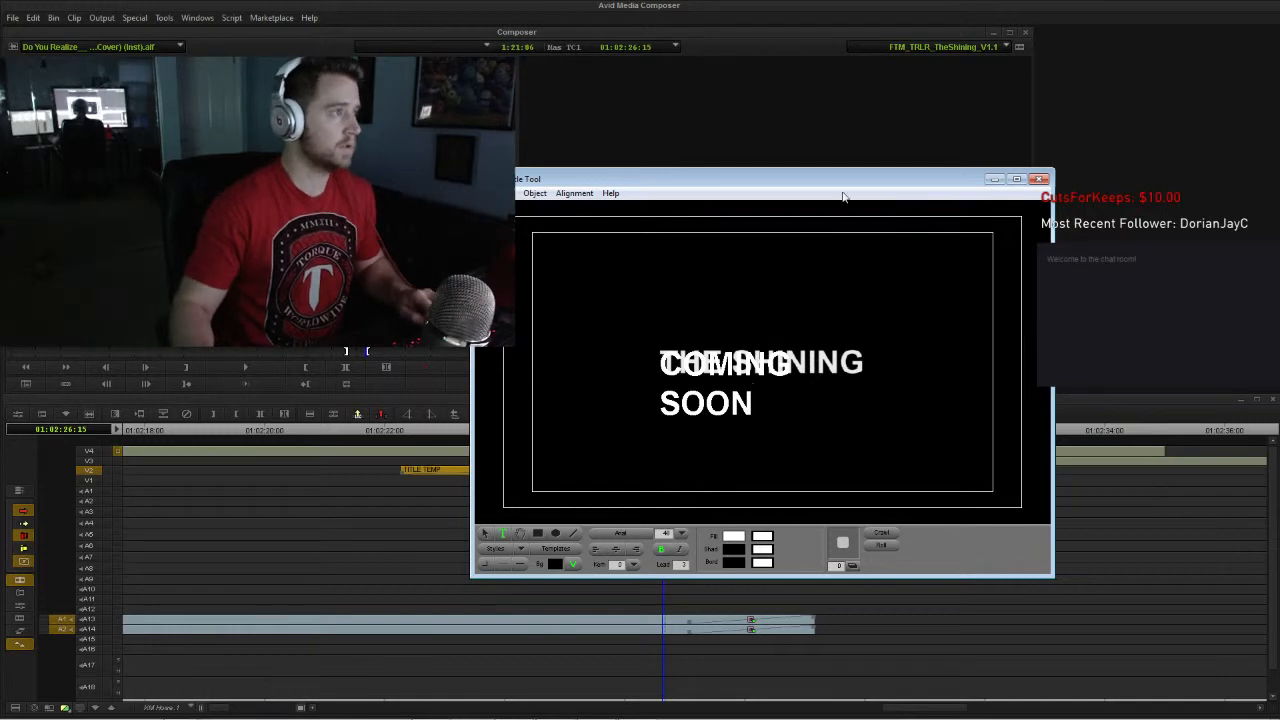
# Step: Show the title over a black frame, widen its text box so COMING SOON fits one line, and tighten the box around it
pyautogui.moveTo(840, 187); pyautogui.dragTo(598, 146)
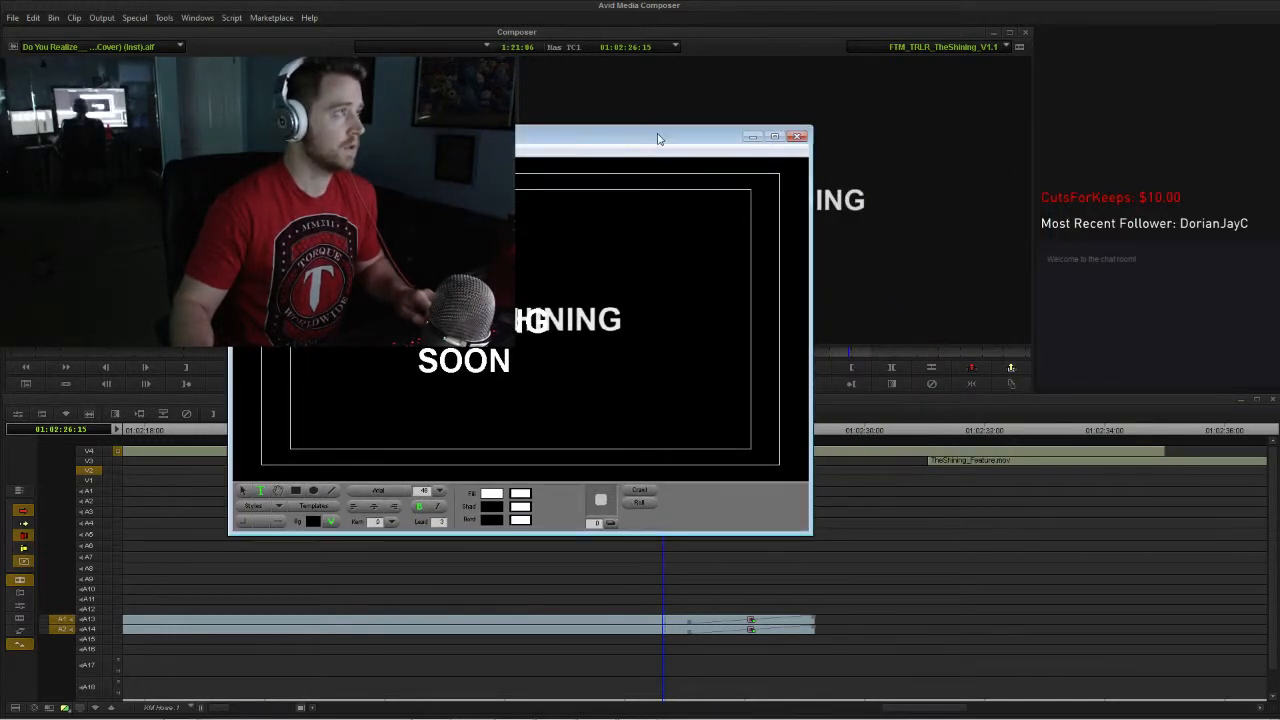
pyautogui.moveTo(563, 142); pyautogui.dragTo(682, 169)
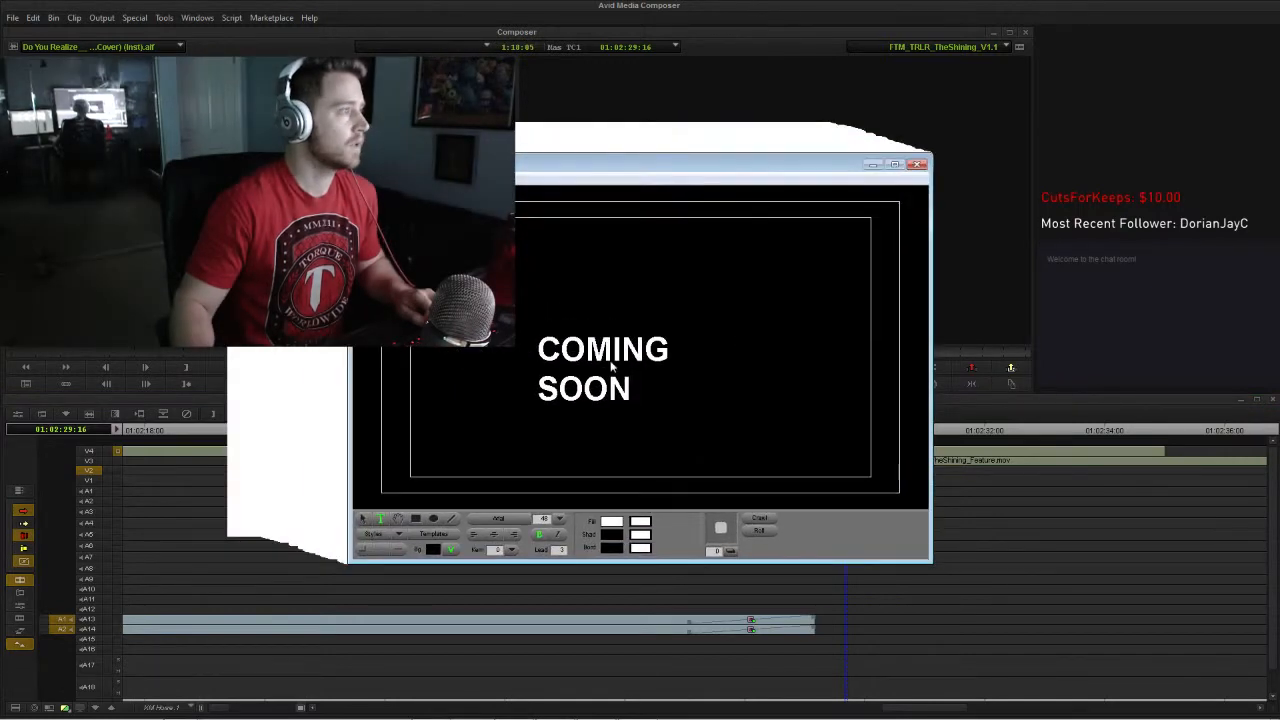
pyautogui.doubleClick(622, 381)
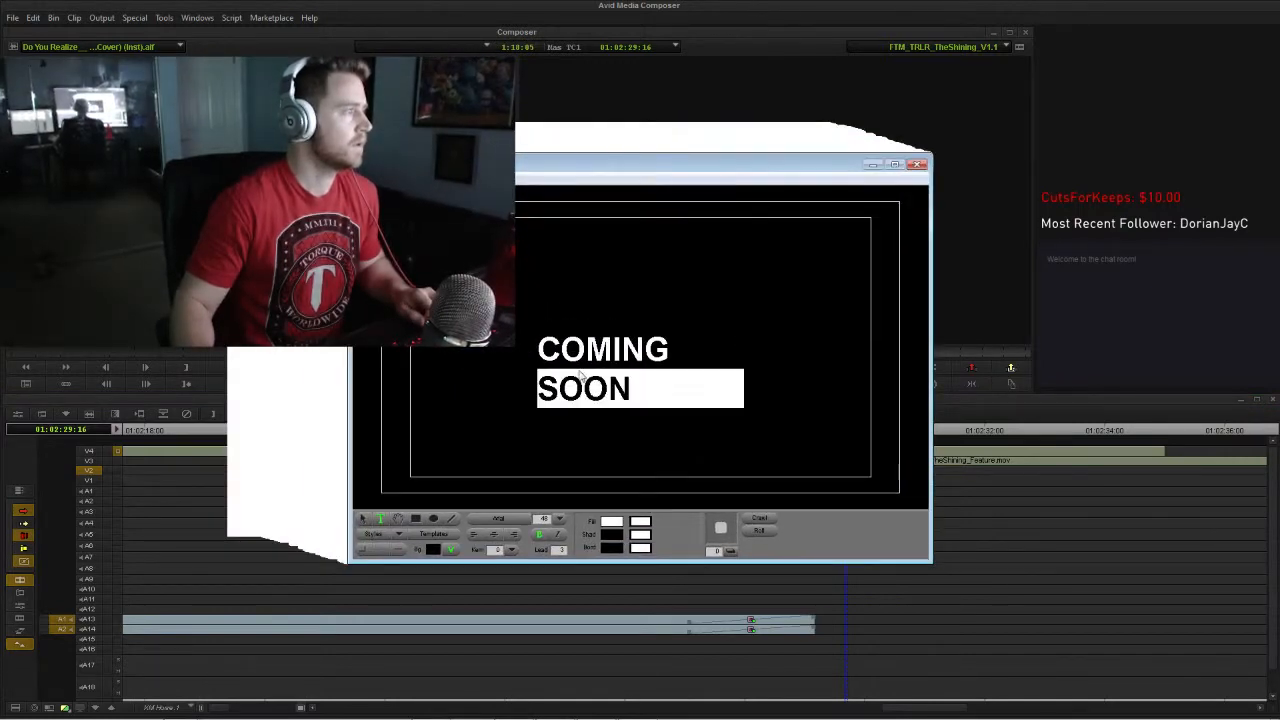
pyautogui.click(363, 518)
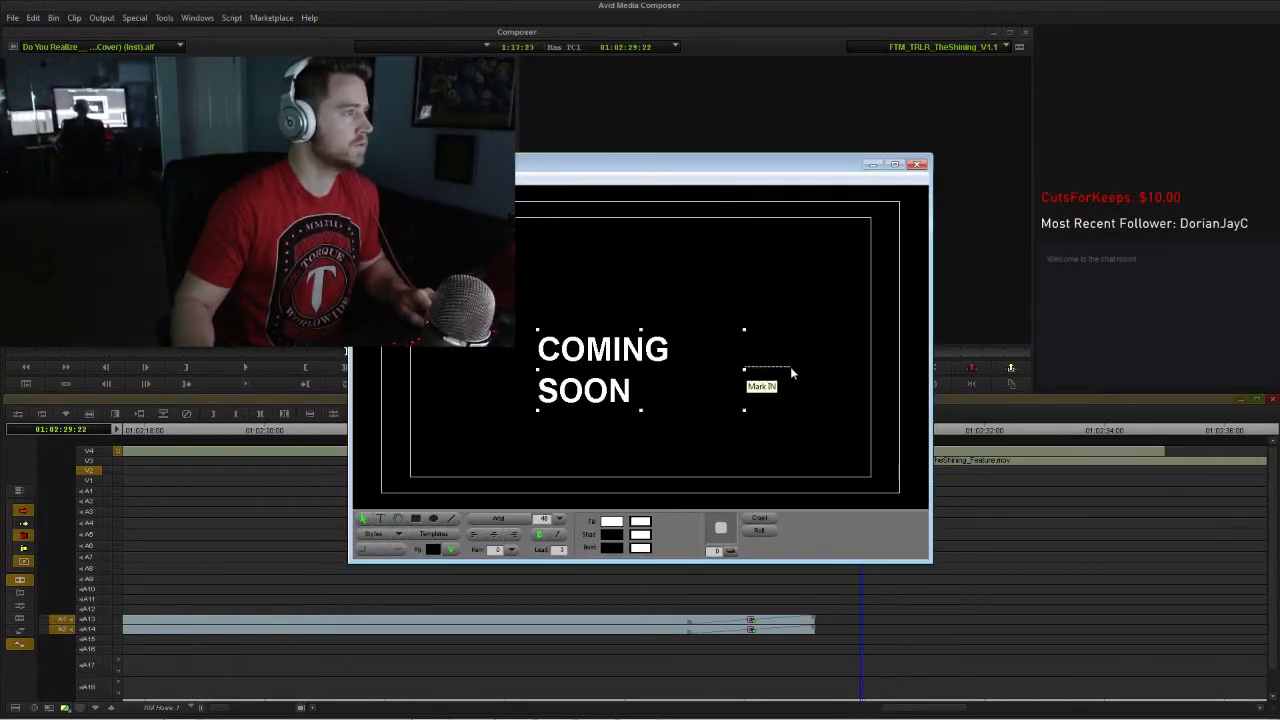
pyautogui.moveTo(744, 372); pyautogui.dragTo(815, 374)
pyautogui.moveTo(687, 354); pyautogui.dragTo(667, 354)
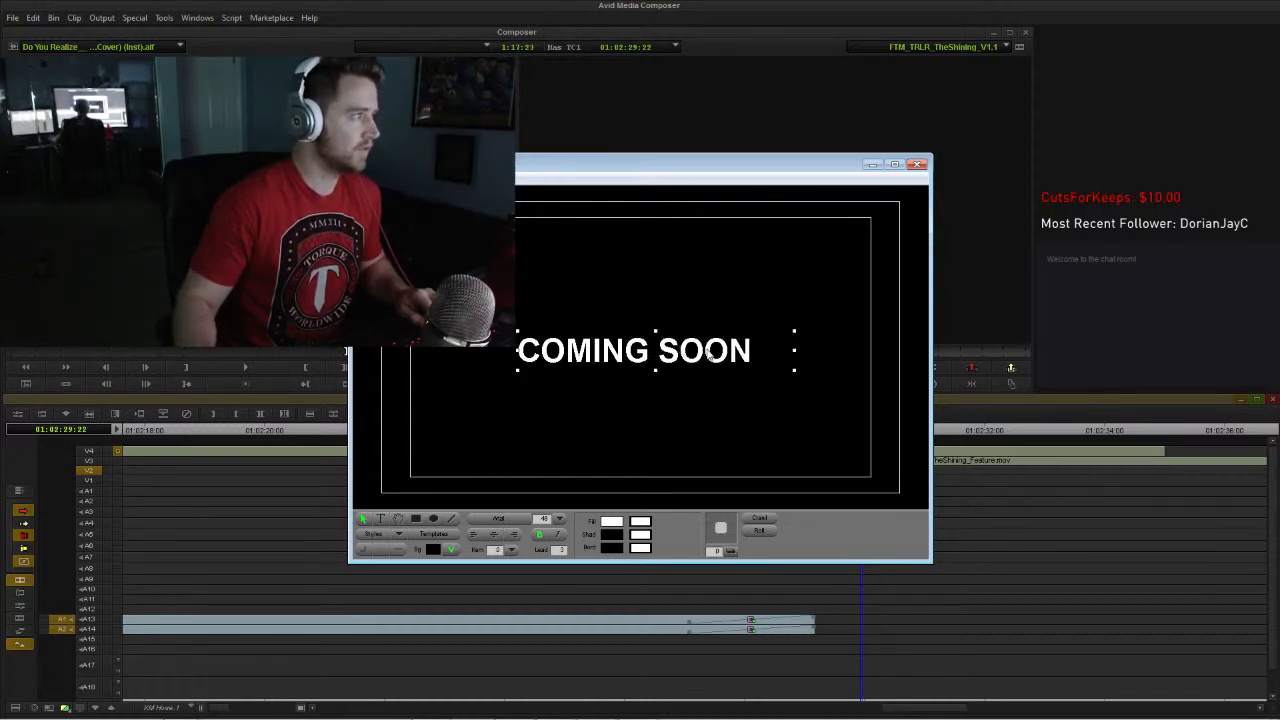
pyautogui.moveTo(795, 354); pyautogui.dragTo(762, 355)
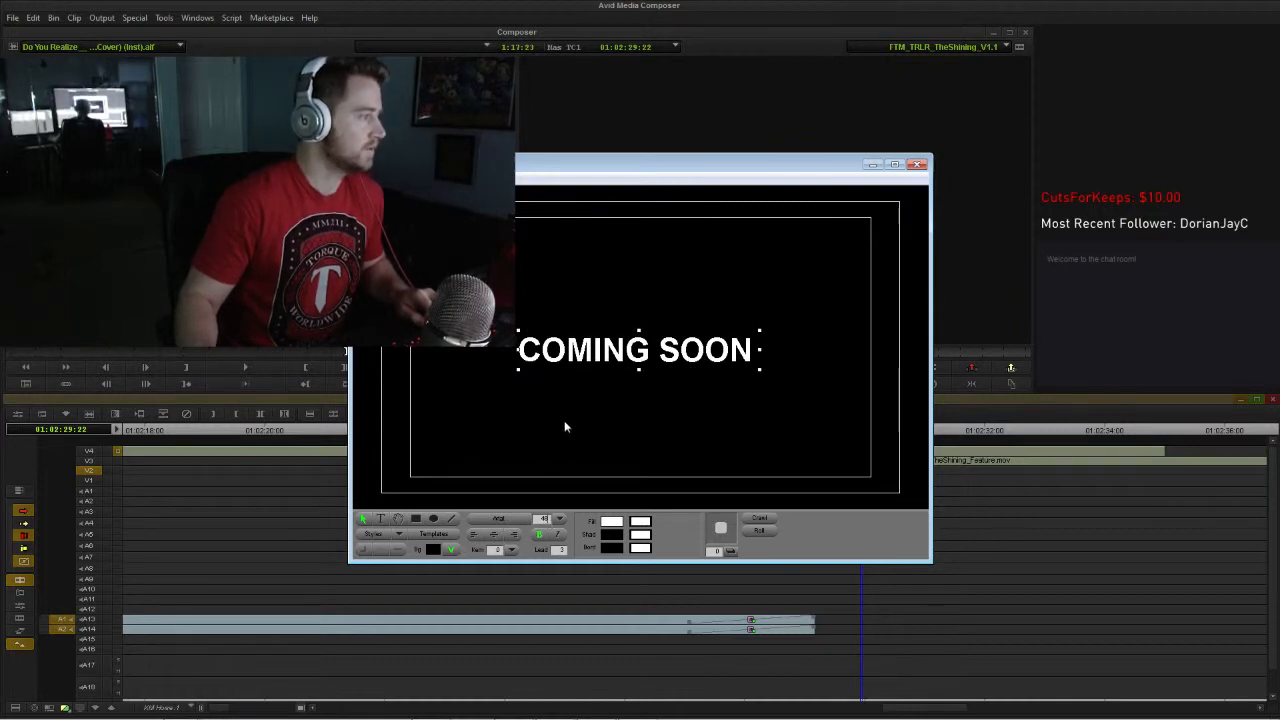
# Step: Try a font size of 36 on the COMING SOON text and undo it
pyautogui.doubleClick(617, 348)
pyautogui.click(622, 351)
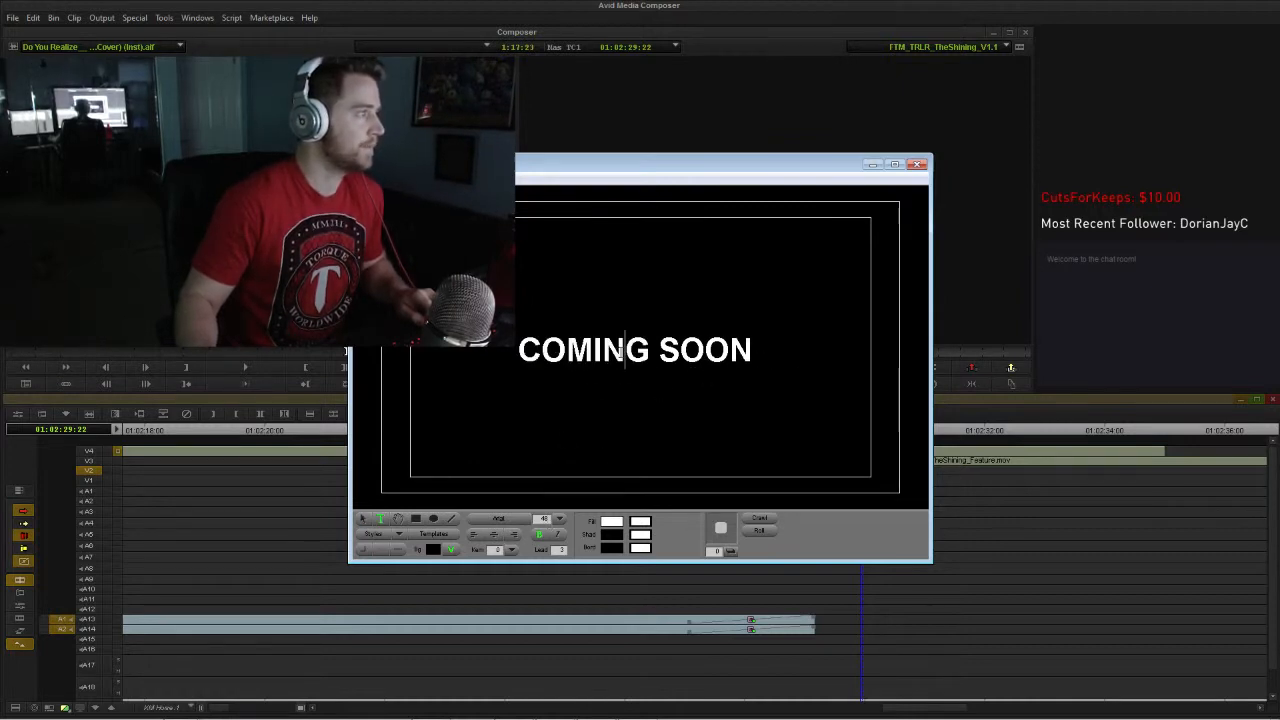
pyautogui.doubleClick(752, 350)
pyautogui.moveTo(752, 350); pyautogui.dragTo(604, 370)
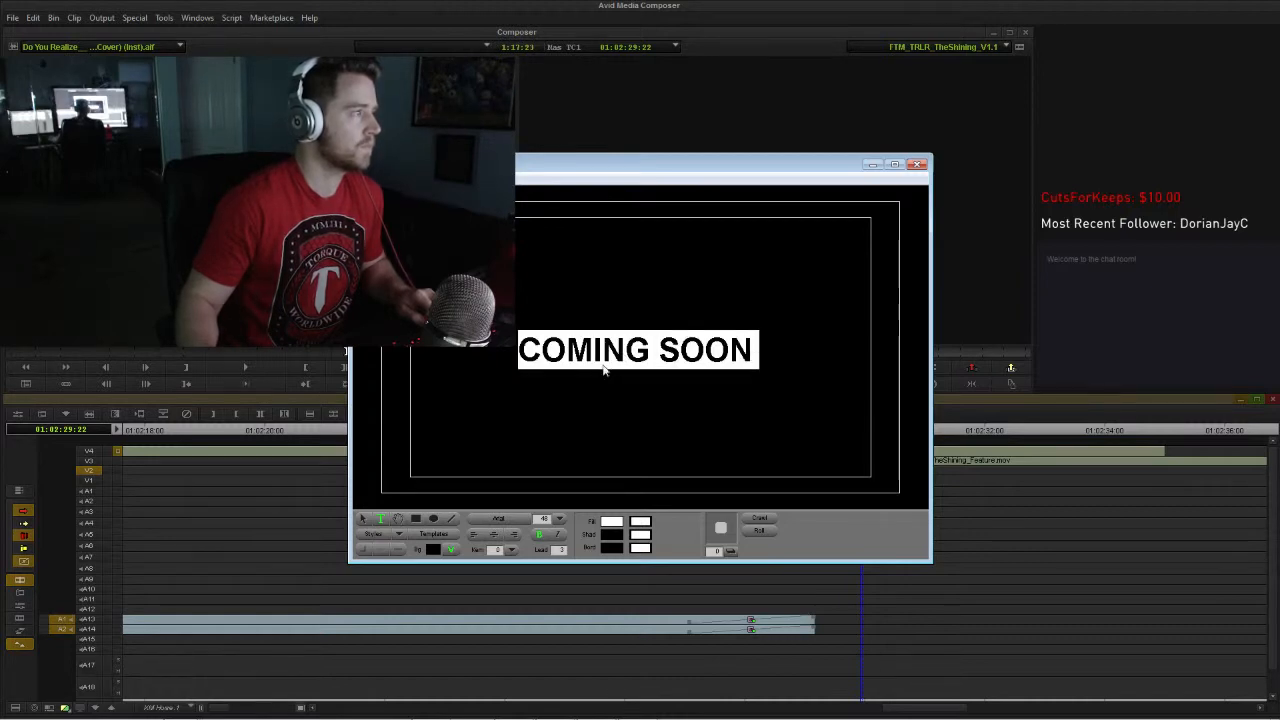
pyautogui.click(560, 519)
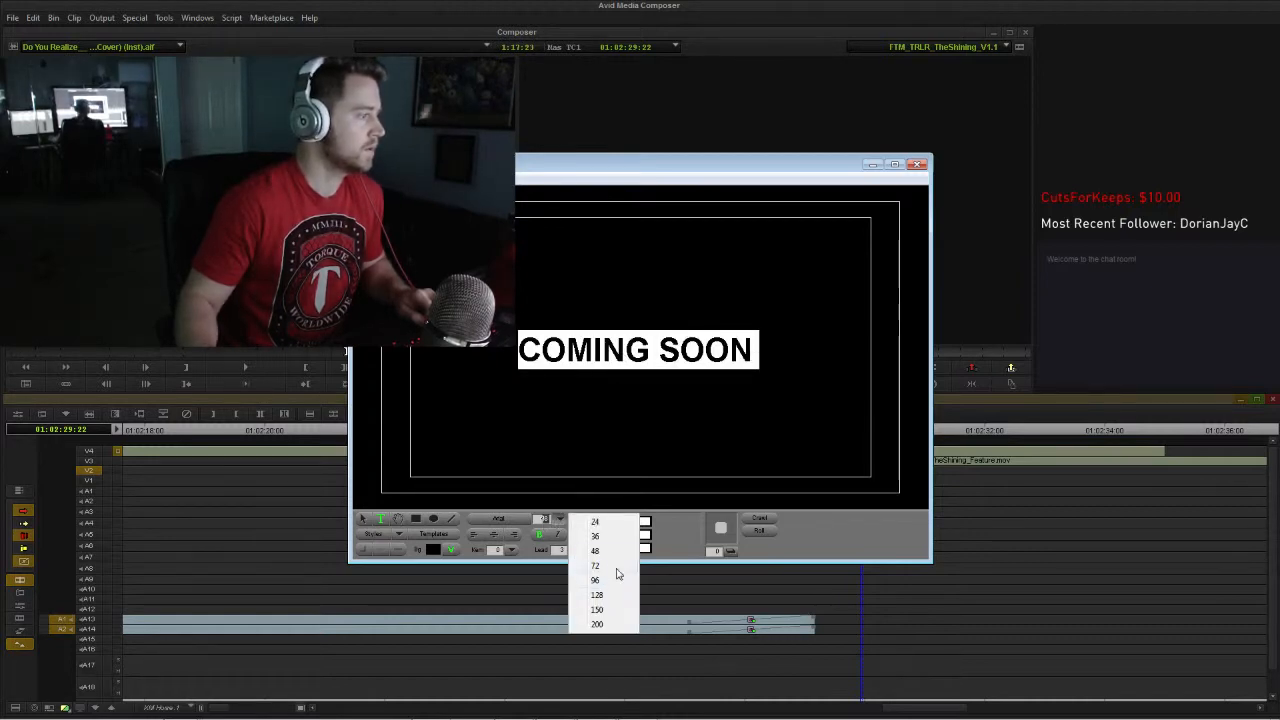
pyautogui.click(607, 537)
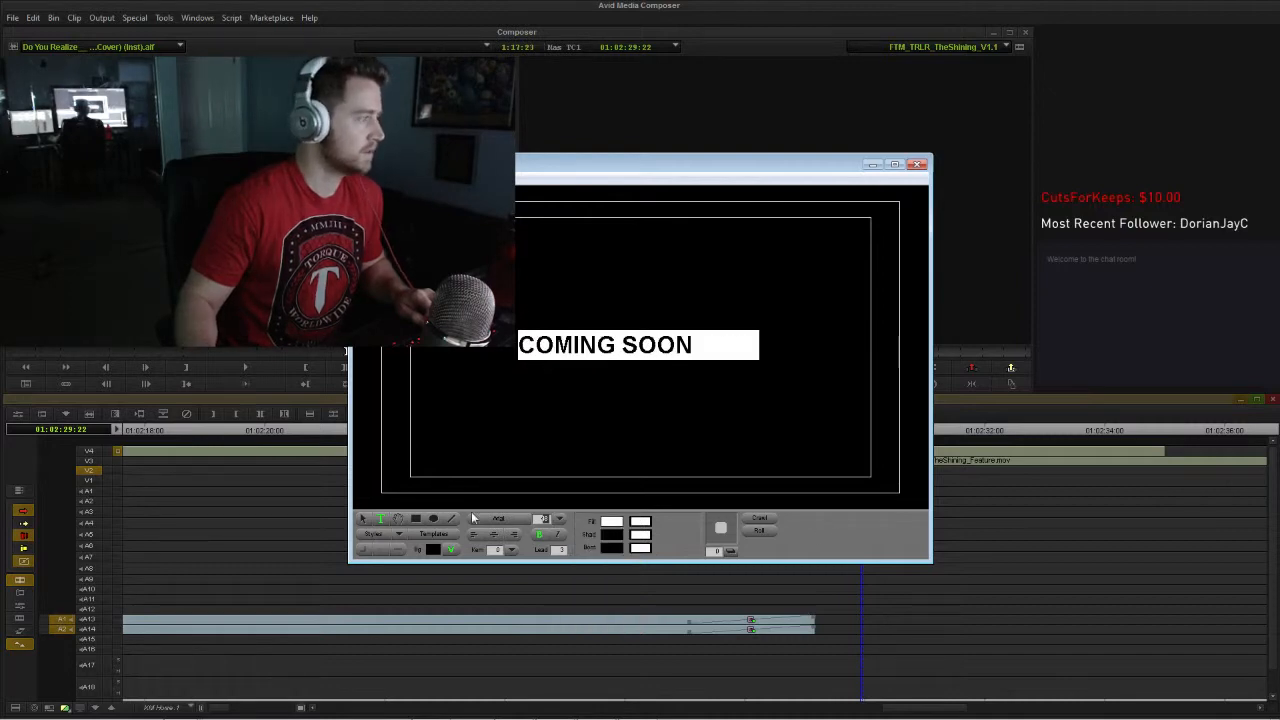
pyautogui.click(366, 518)
pyautogui.hotkey('ctrl', 'z')
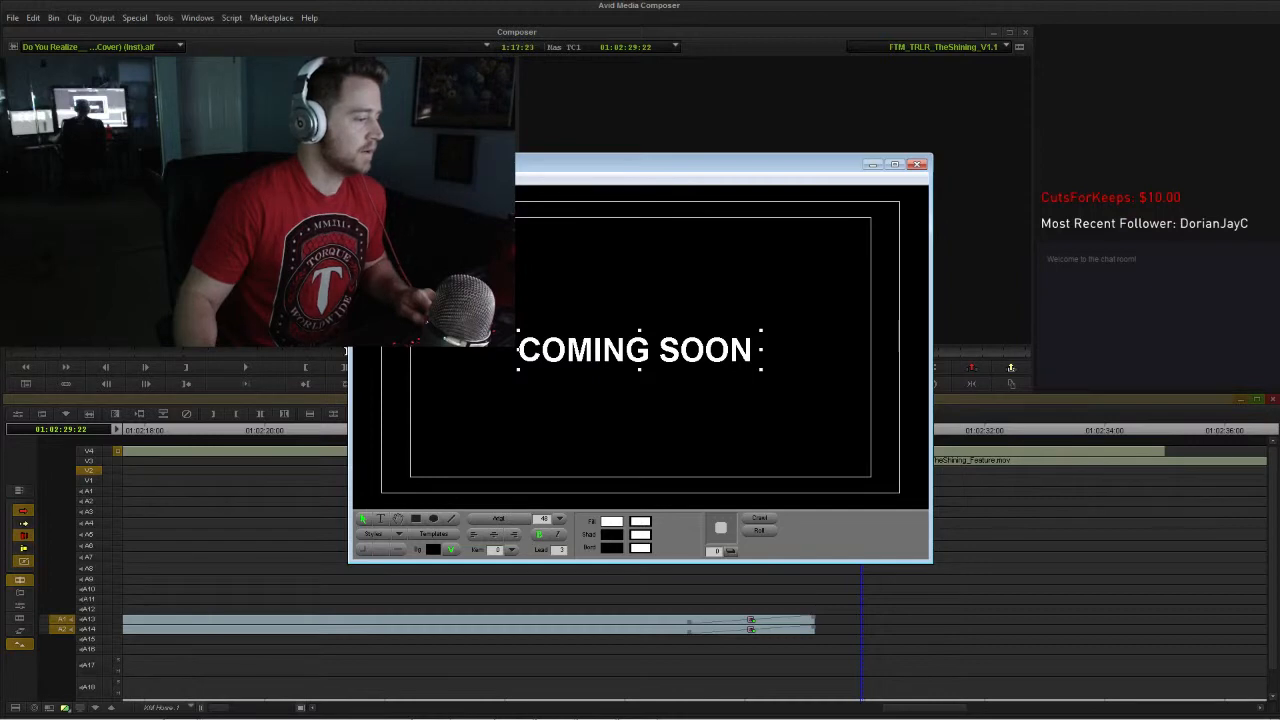
# Step: Center the COMING SOON text in the frame both horizontally and vertically
pyautogui.click(452, 178)
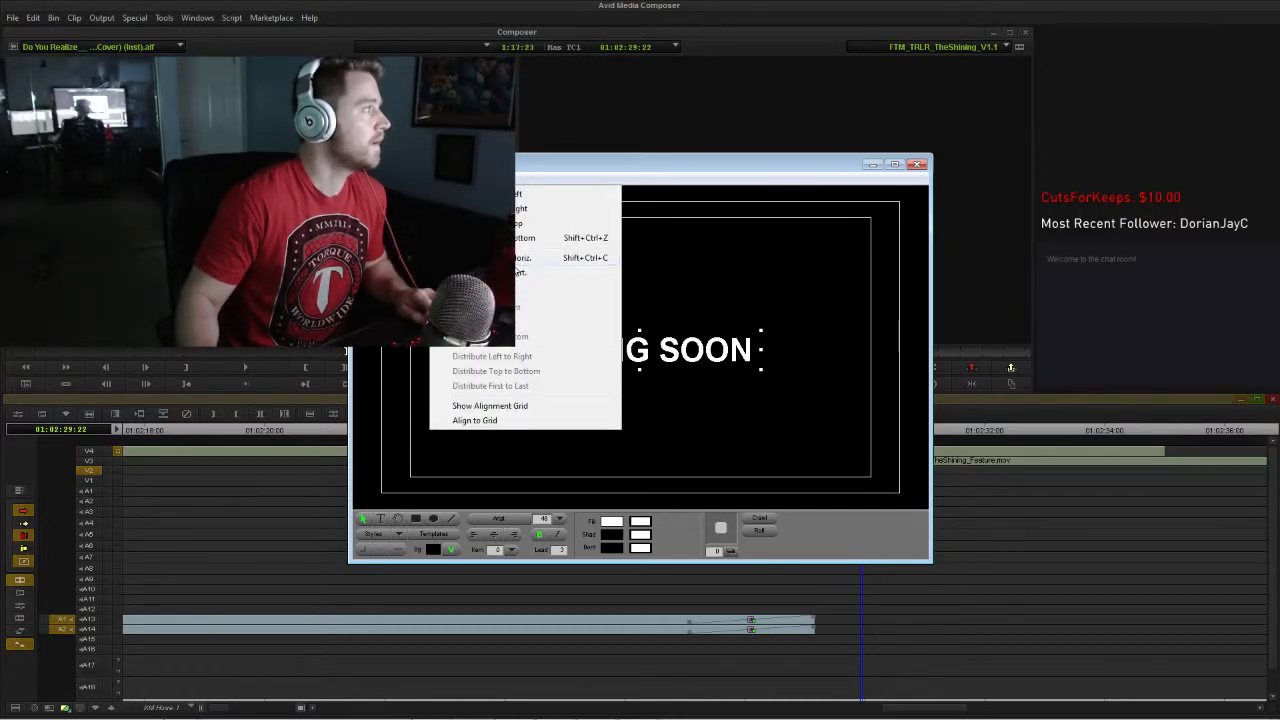
pyautogui.click(515, 260)
pyautogui.click(452, 178)
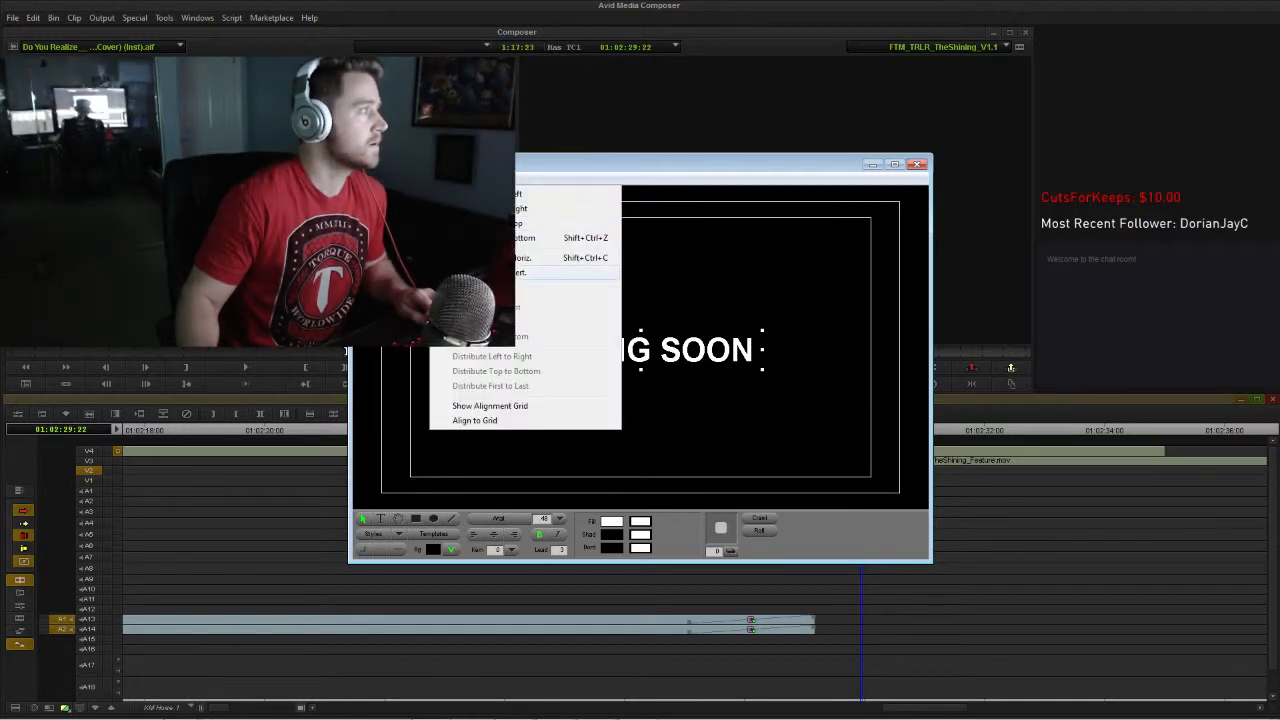
pyautogui.click(515, 272)
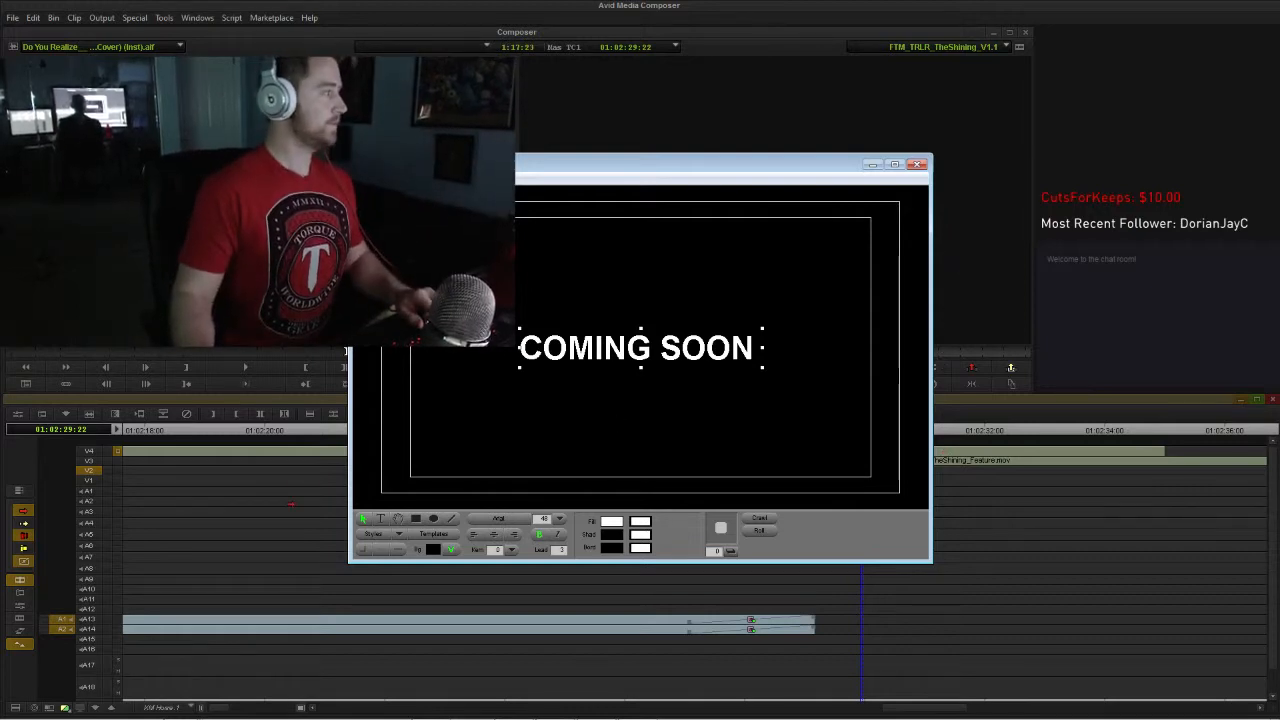
# Step: Show the whole sequence, compare COMING SOON with the green rating card at its start, and minimize the Title Tool
pyautogui.click(286, 431)
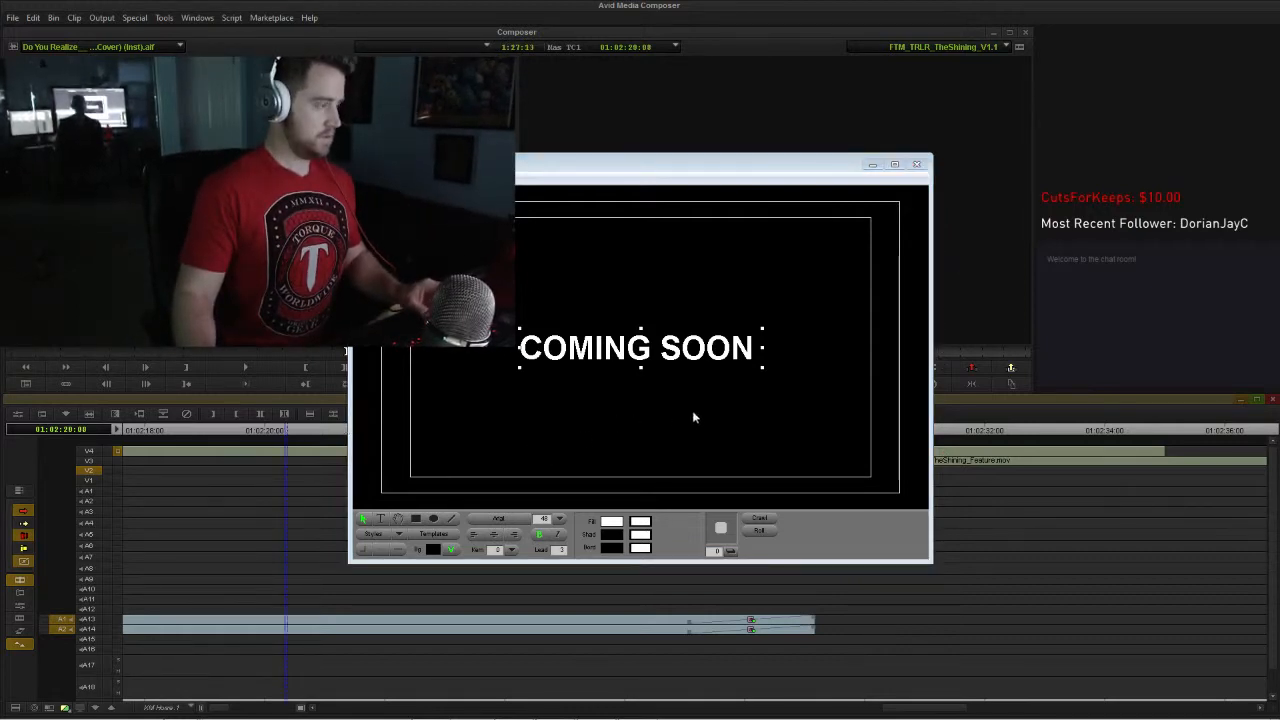
pyautogui.click(879, 168)
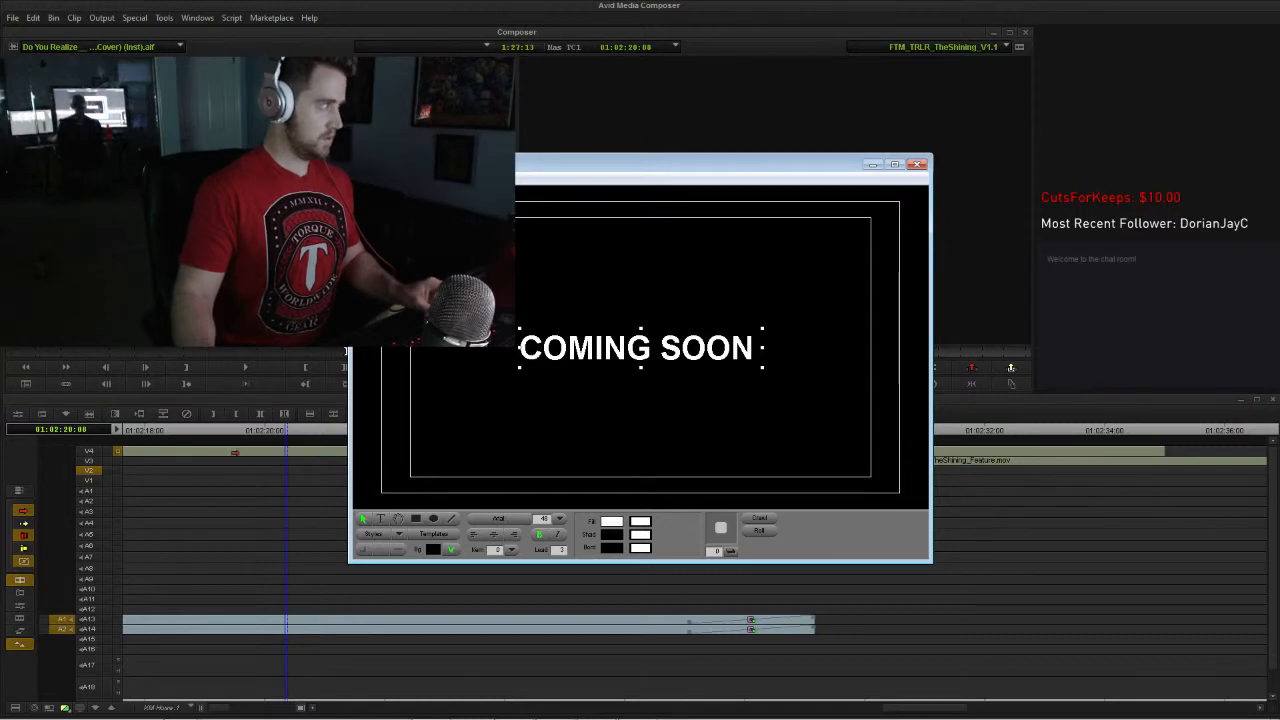
pyautogui.click(257, 430)
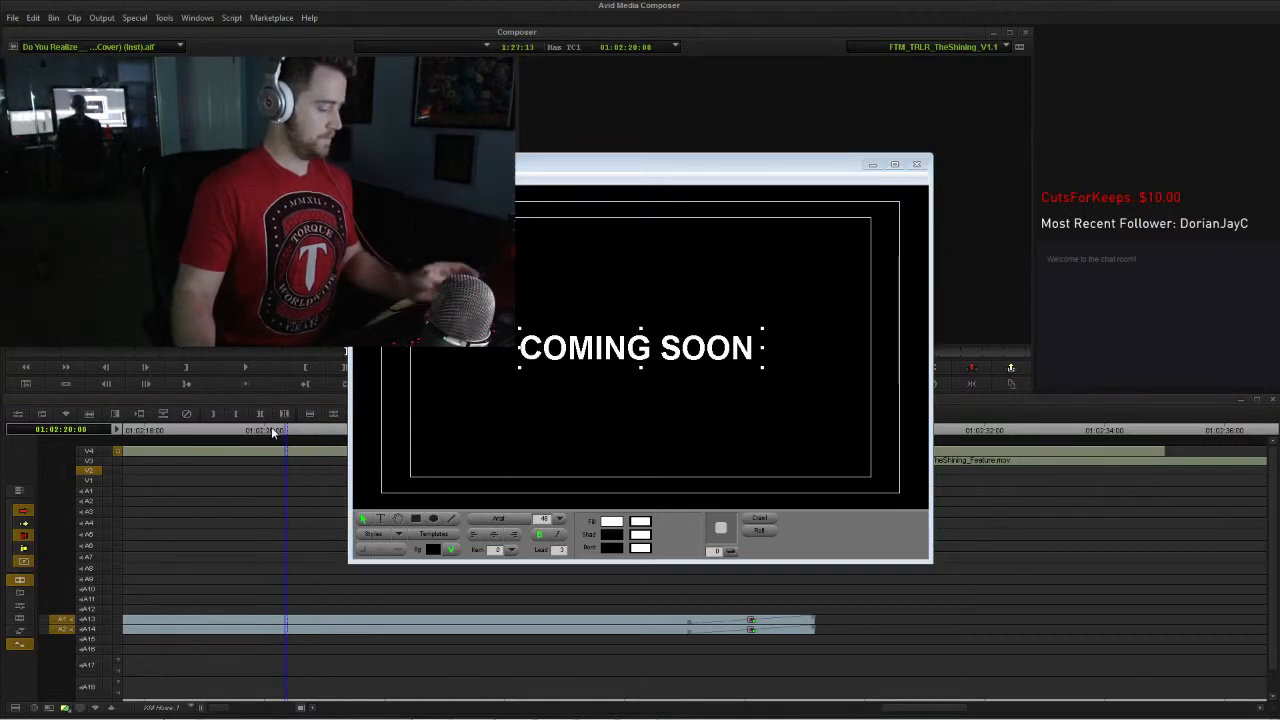
pyautogui.hotkey('ctrl', '/')
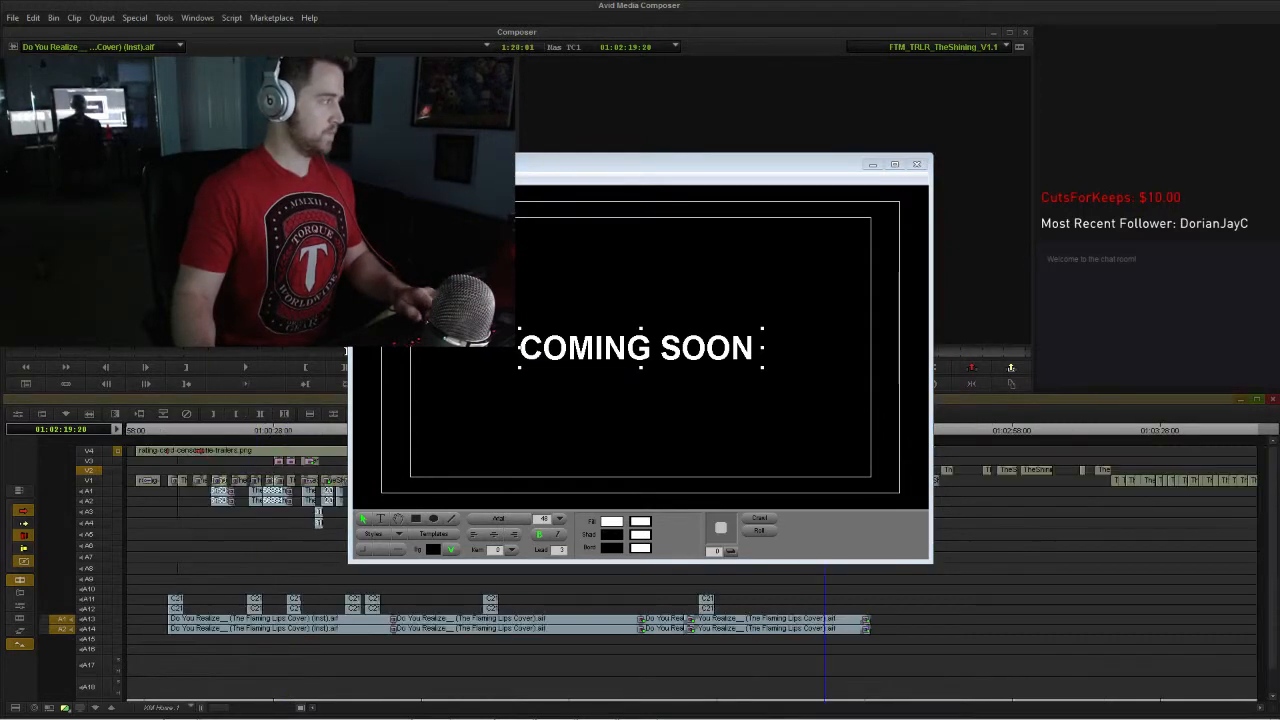
pyautogui.click(149, 432)
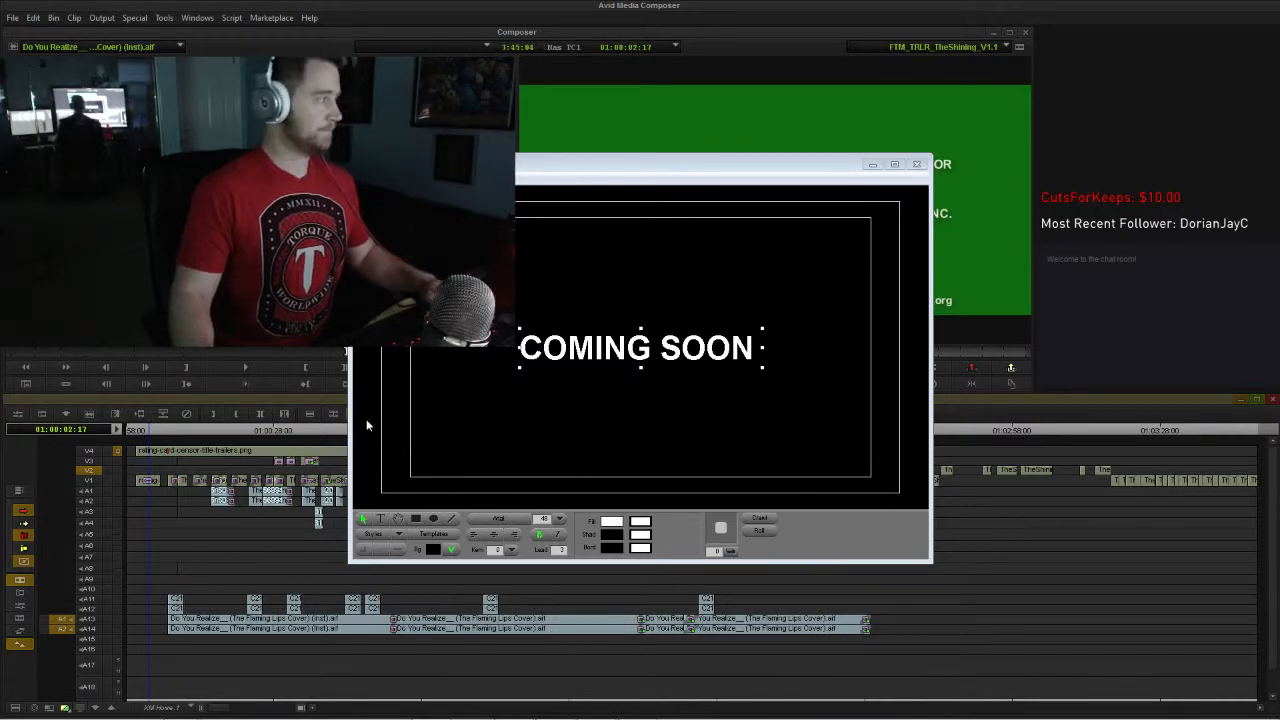
pyautogui.click(857, 164)
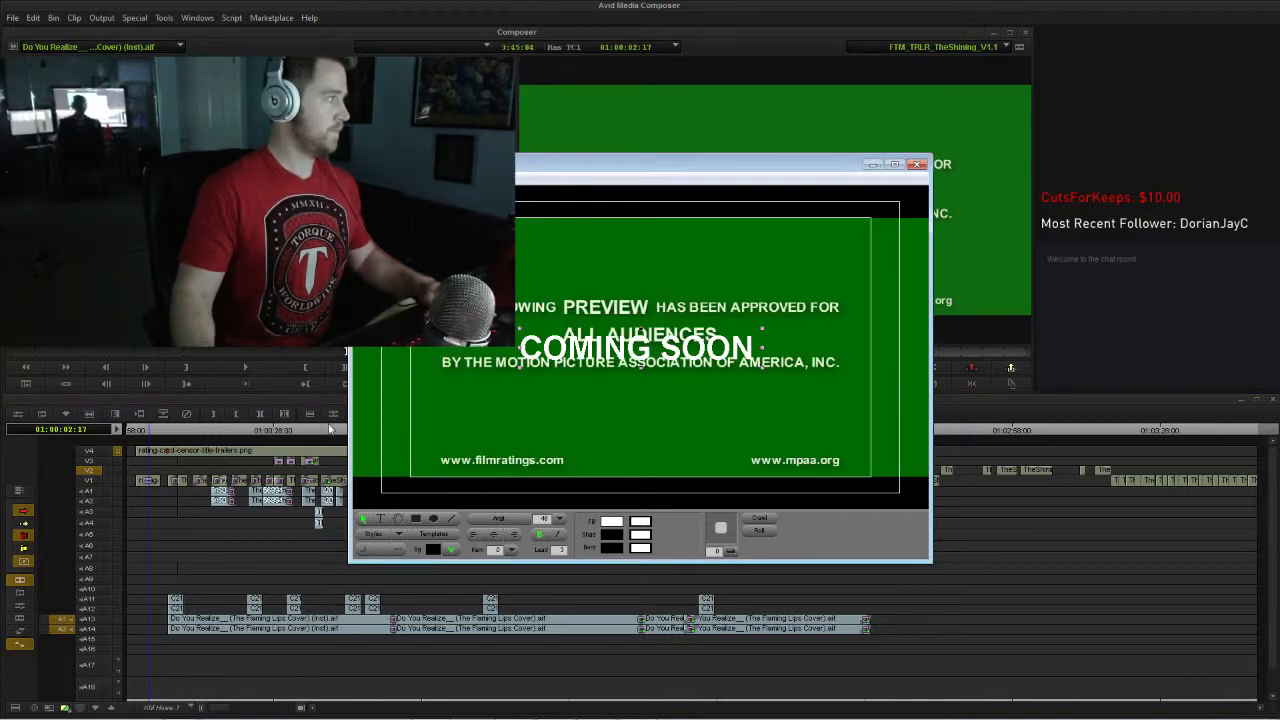
pyautogui.click(872, 165)
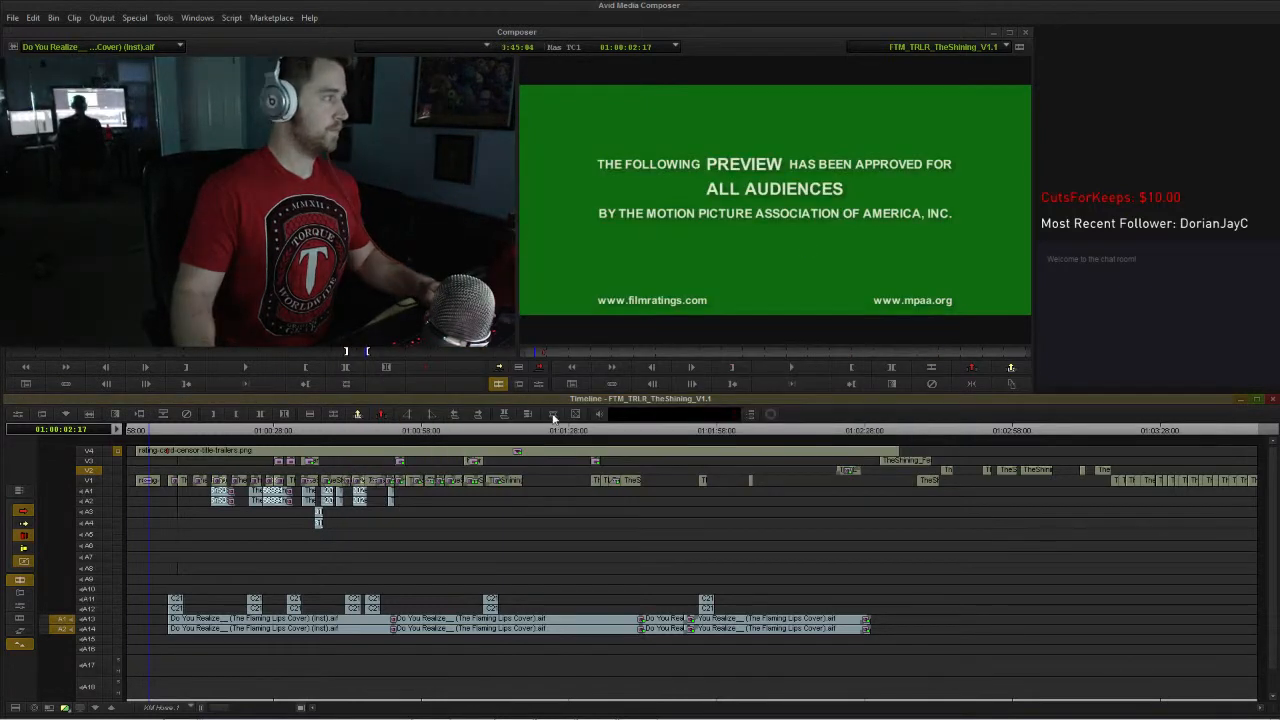
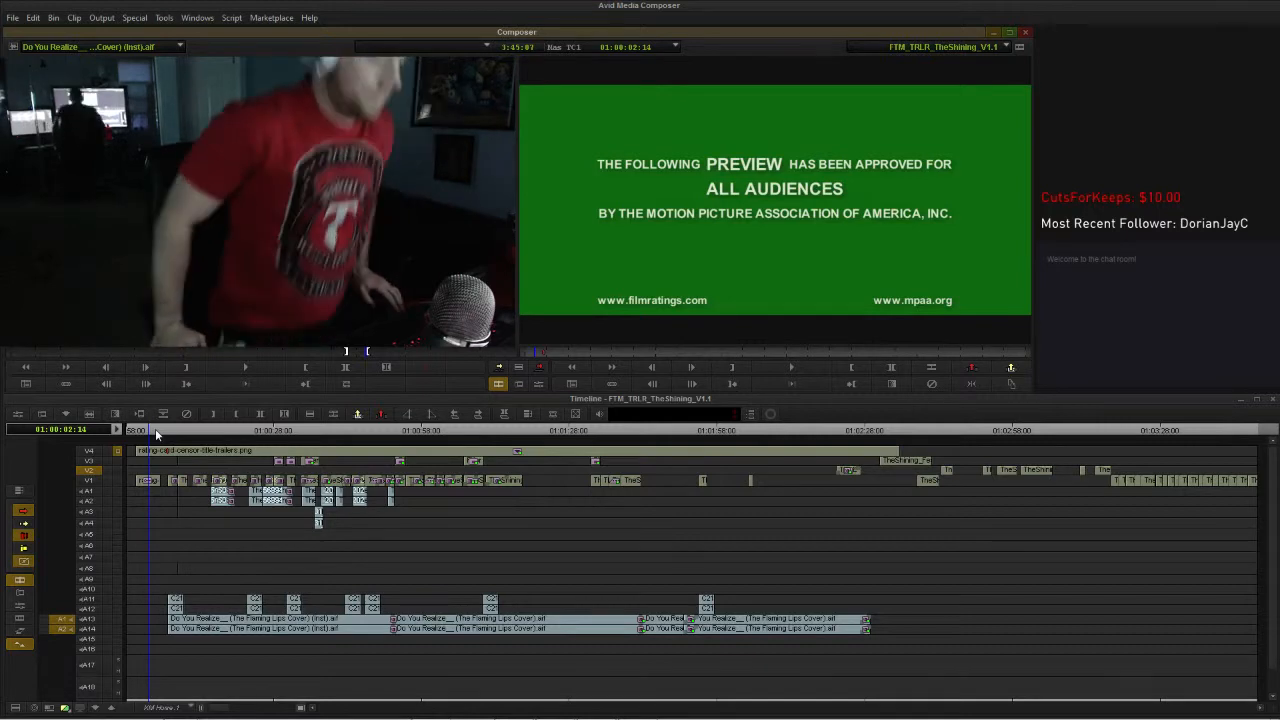
# Step: Park the playhead on the rating card near 01:00:01:22 and switch back to the Avid Title Tool
pyautogui.click(155, 428)
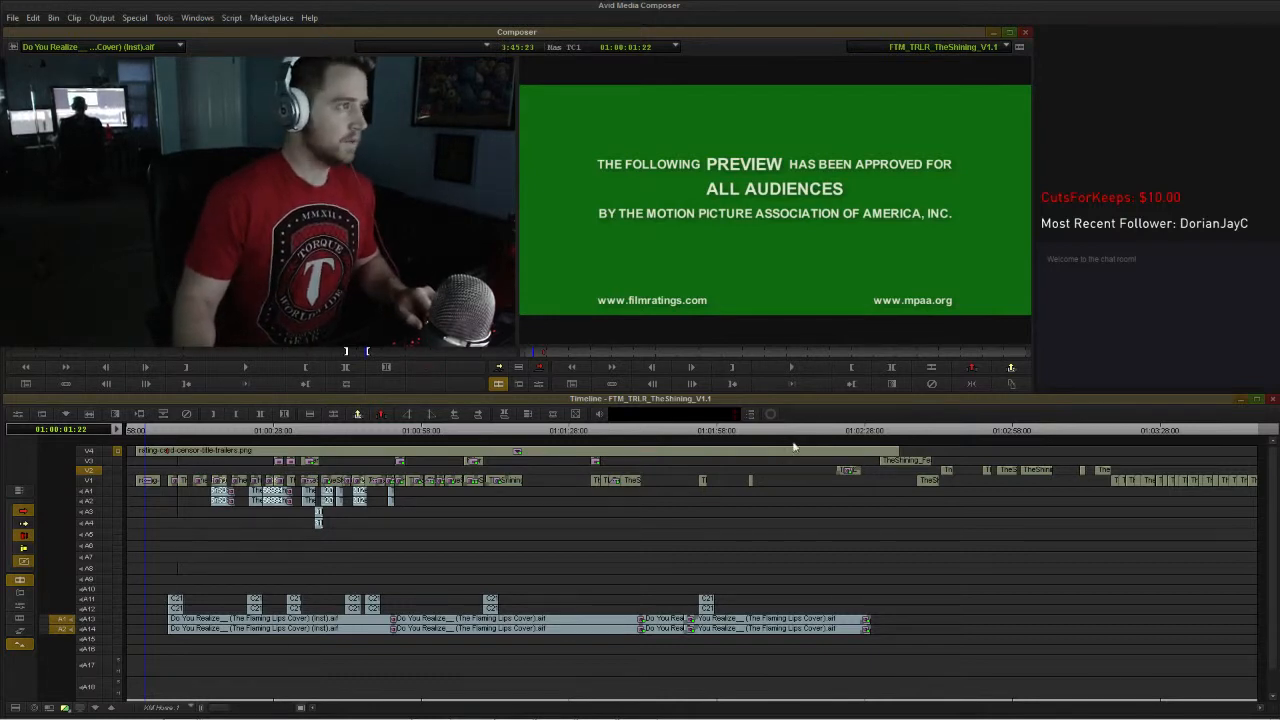
pyautogui.hotkey('alt', 'Tab')
pyautogui.hotkey('alt', 'Tab')
pyautogui.hotkey('alt', 'Tab')
pyautogui.hotkey('alt', 'Tab')
pyautogui.hotkey('alt', 'Tab')
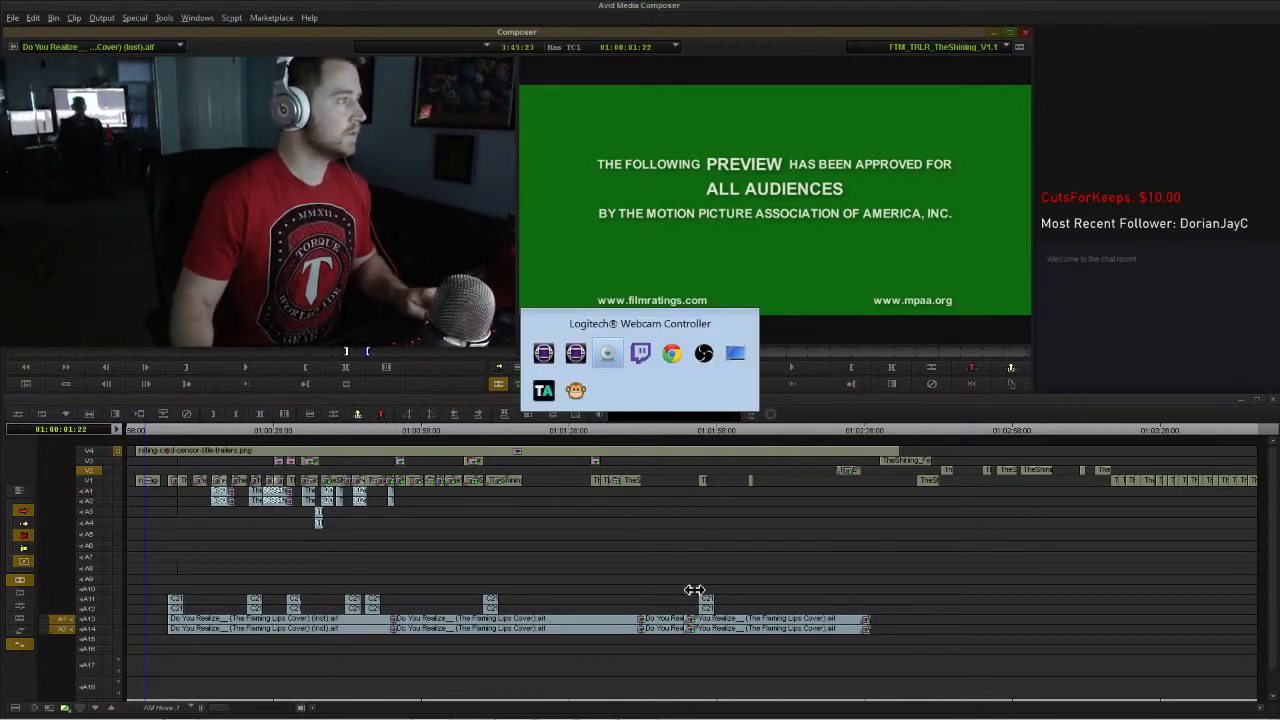
pyautogui.hotkey('alt', 'shift', 'Tab')
pyautogui.hotkey('alt', 'shift', 'Tab')
pyautogui.hotkey('alt', 'shift', 'Tab')
pyautogui.hotkey('alt', 'shift', 'Tab')
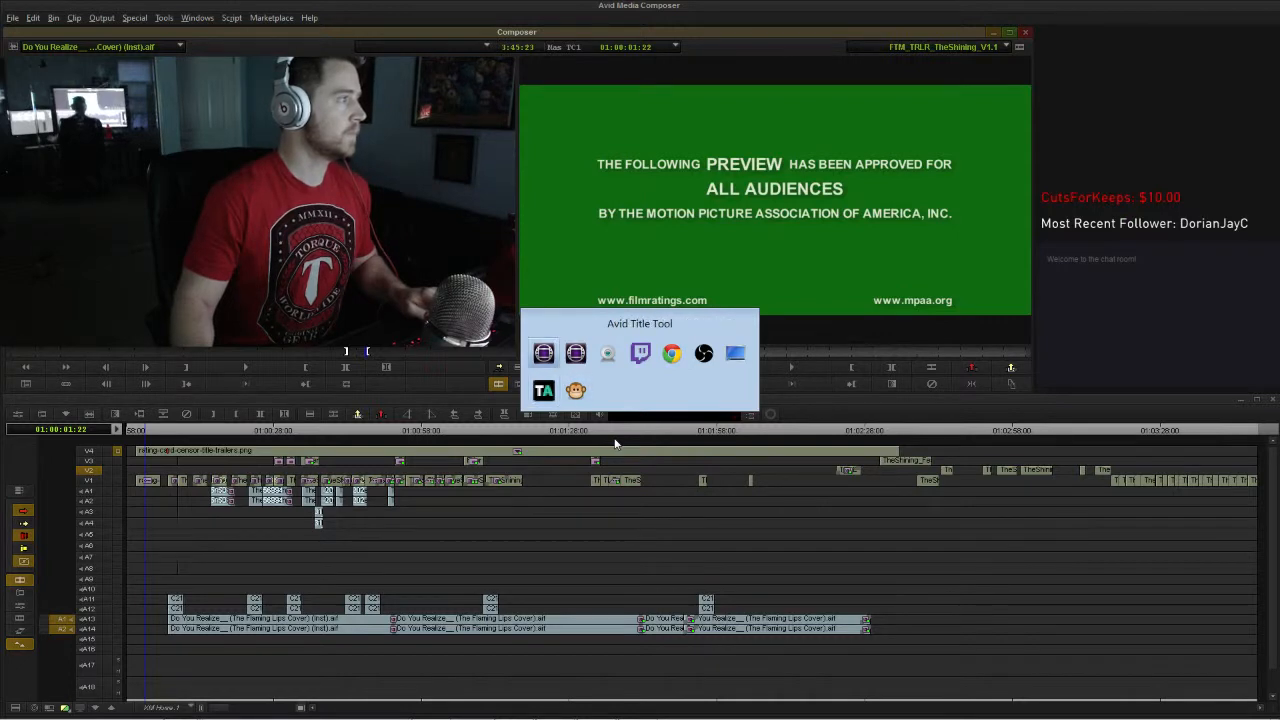
pyautogui.hotkey('alt', 'Tab')
pyautogui.hotkey('alt', 'Tab')
pyautogui.hotkey('alt', 'Tab')
pyautogui.hotkey('alt', 'Tab')
pyautogui.hotkey('alt', 'Tab')
pyautogui.hotkey('alt', 'Tab')
pyautogui.hotkey('alt', 'Tab')
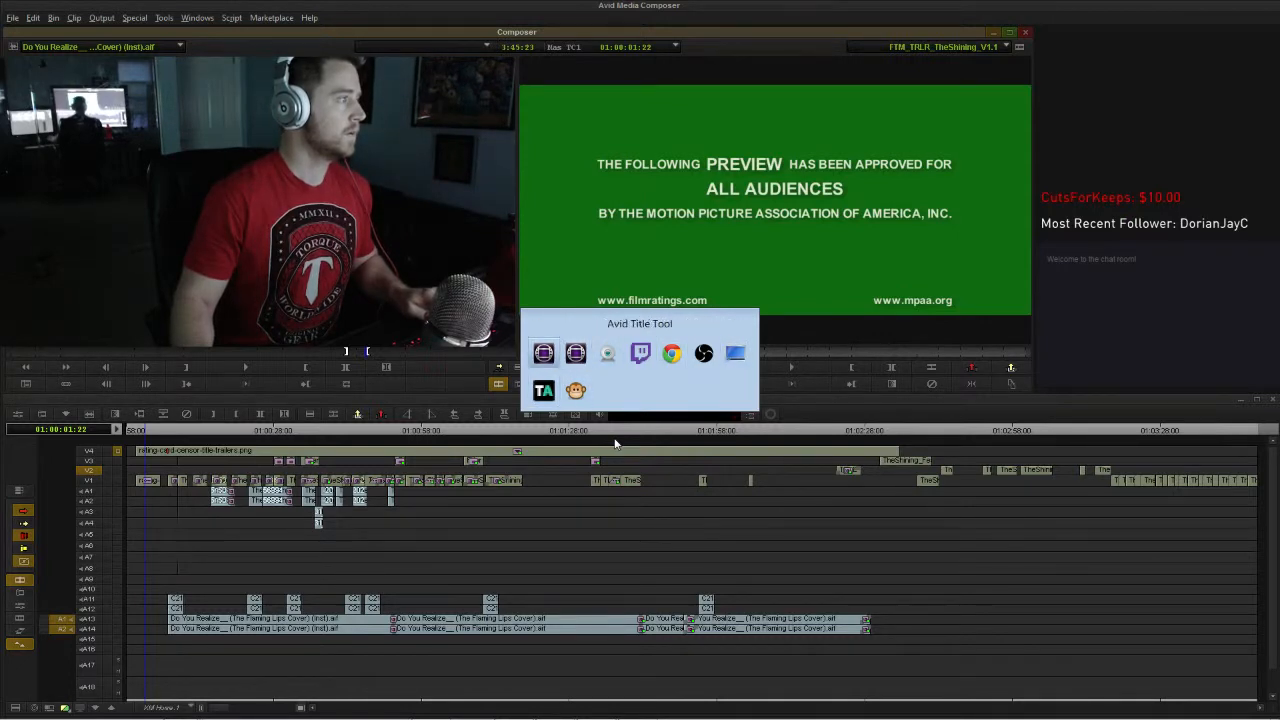
# Step: Move the playhead to the black after the rating card at 01:00:05:13 and refresh the title's background frame
pyautogui.click(165, 432)
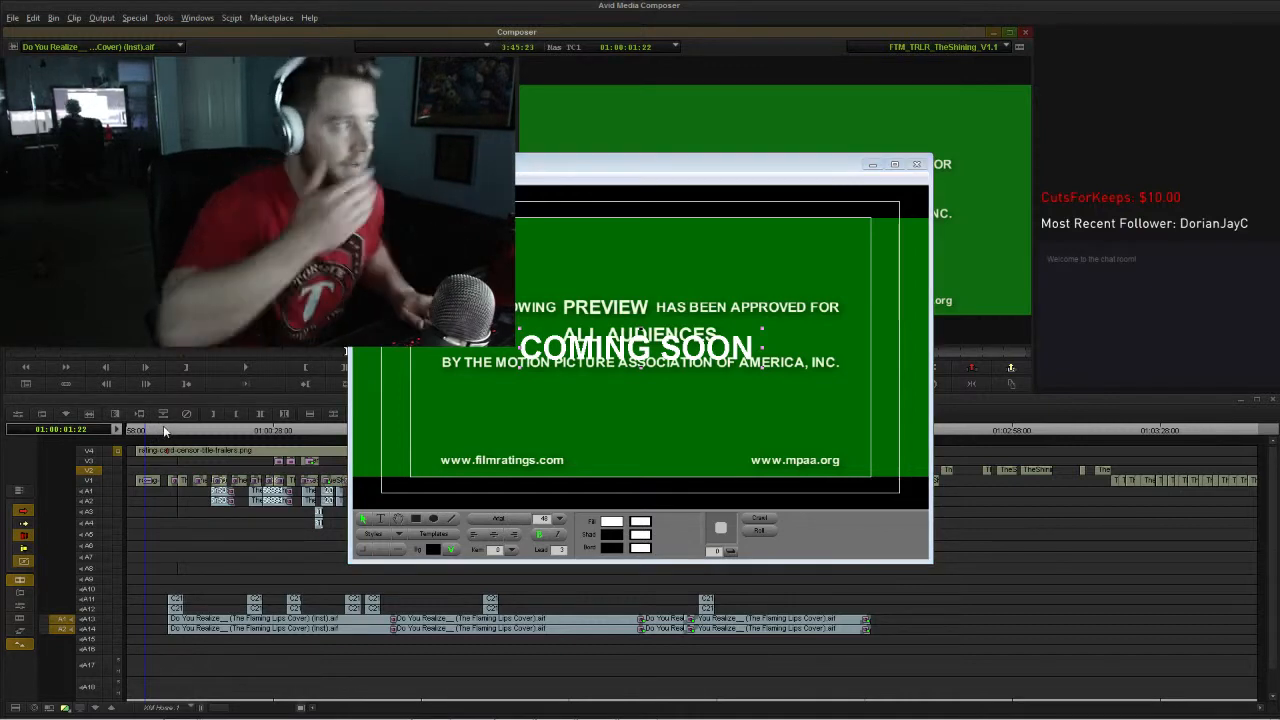
pyautogui.click(165, 431)
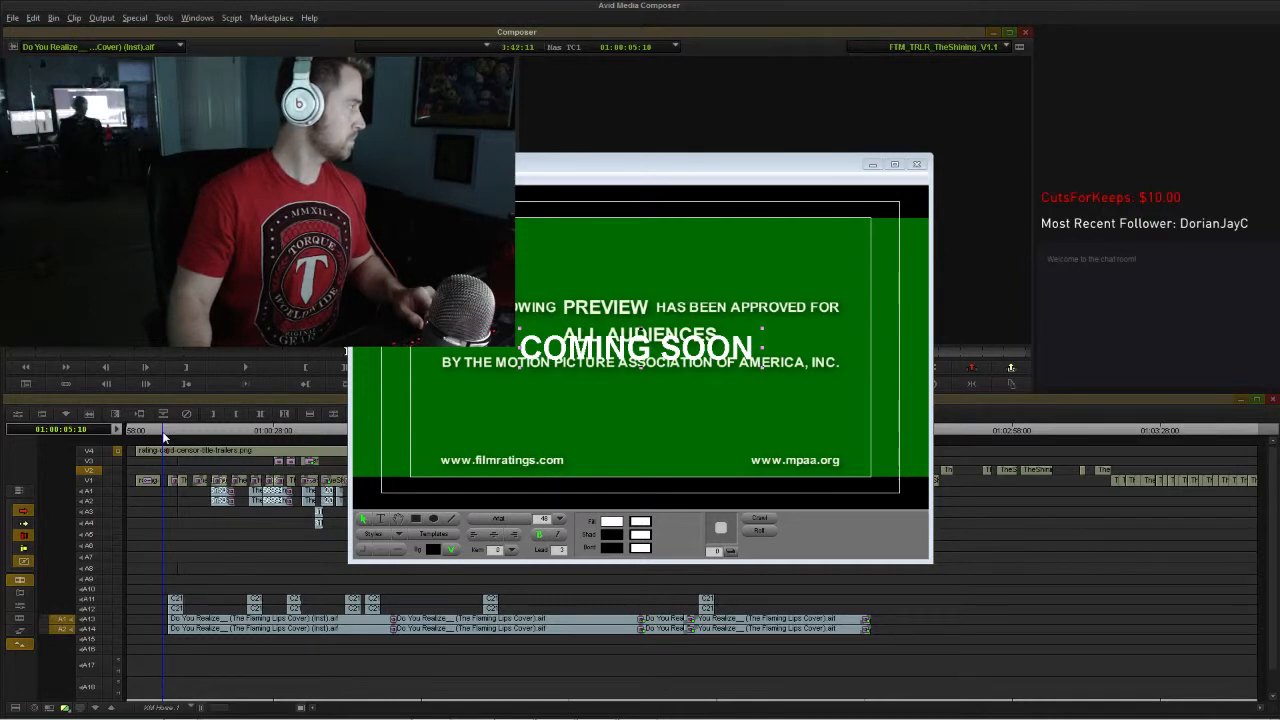
pyautogui.click(163, 431)
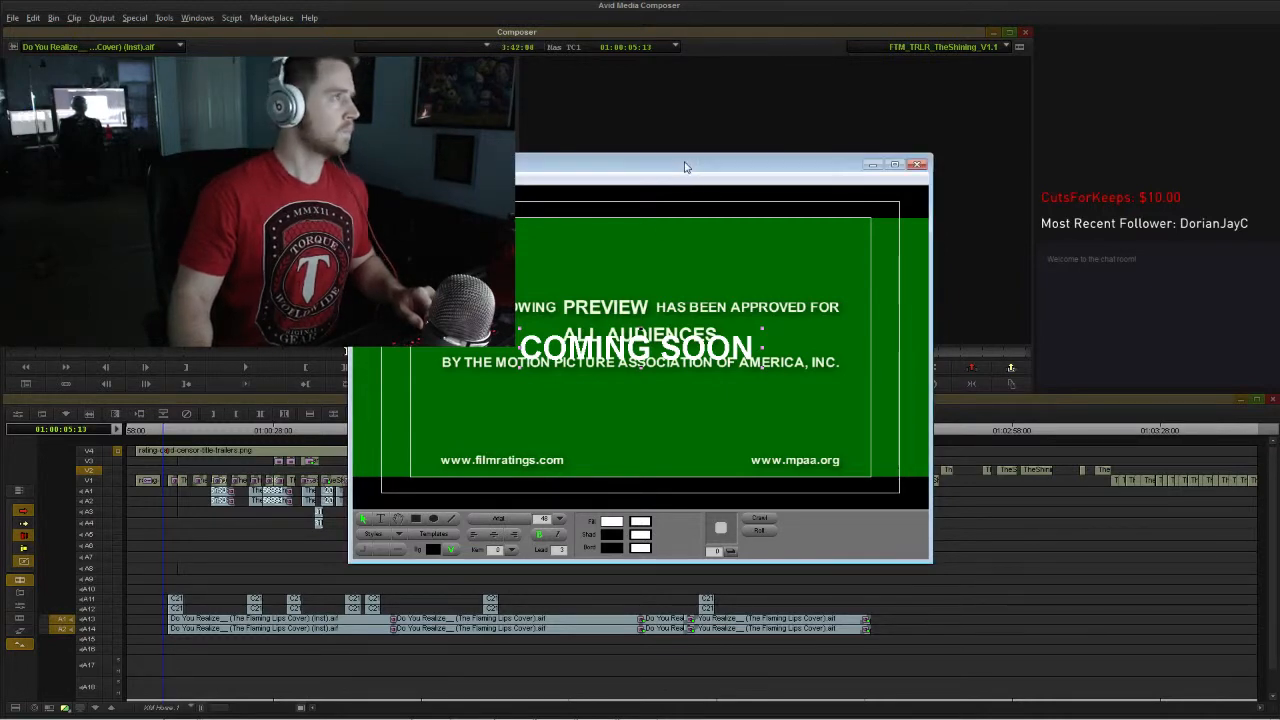
pyautogui.click(687, 166)
pyautogui.moveTo(770, 170); pyautogui.dragTo(783, 187)
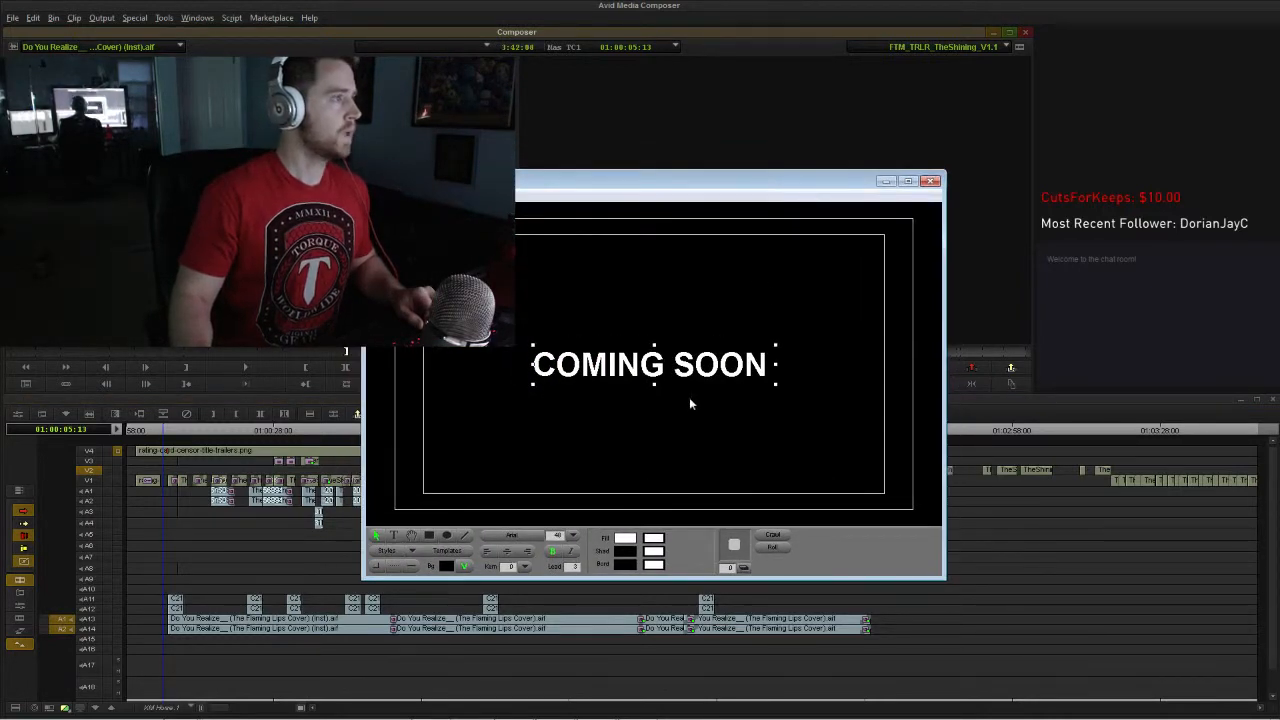
# Step: Reduce the COMING SOON text to font size 36
pyautogui.doubleClick(600, 365)
pyautogui.click(606, 365)
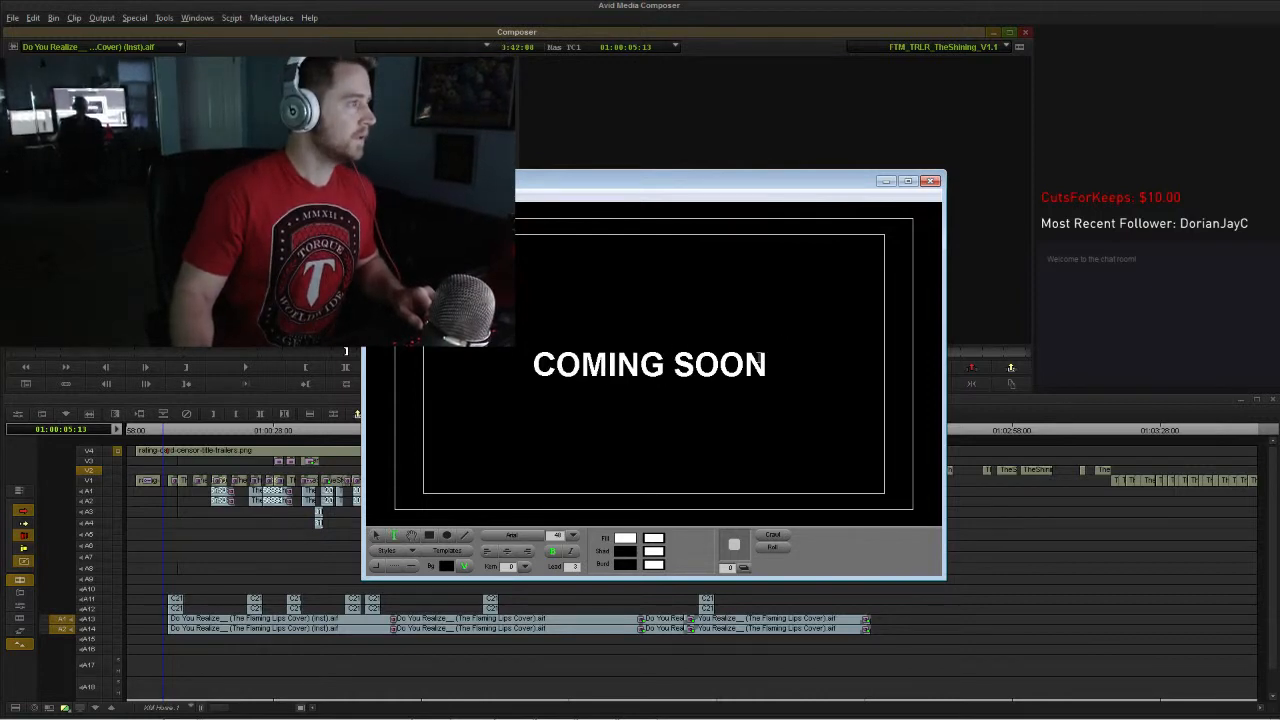
pyautogui.doubleClick(767, 363)
pyautogui.hotkey('ctrl', 'a')
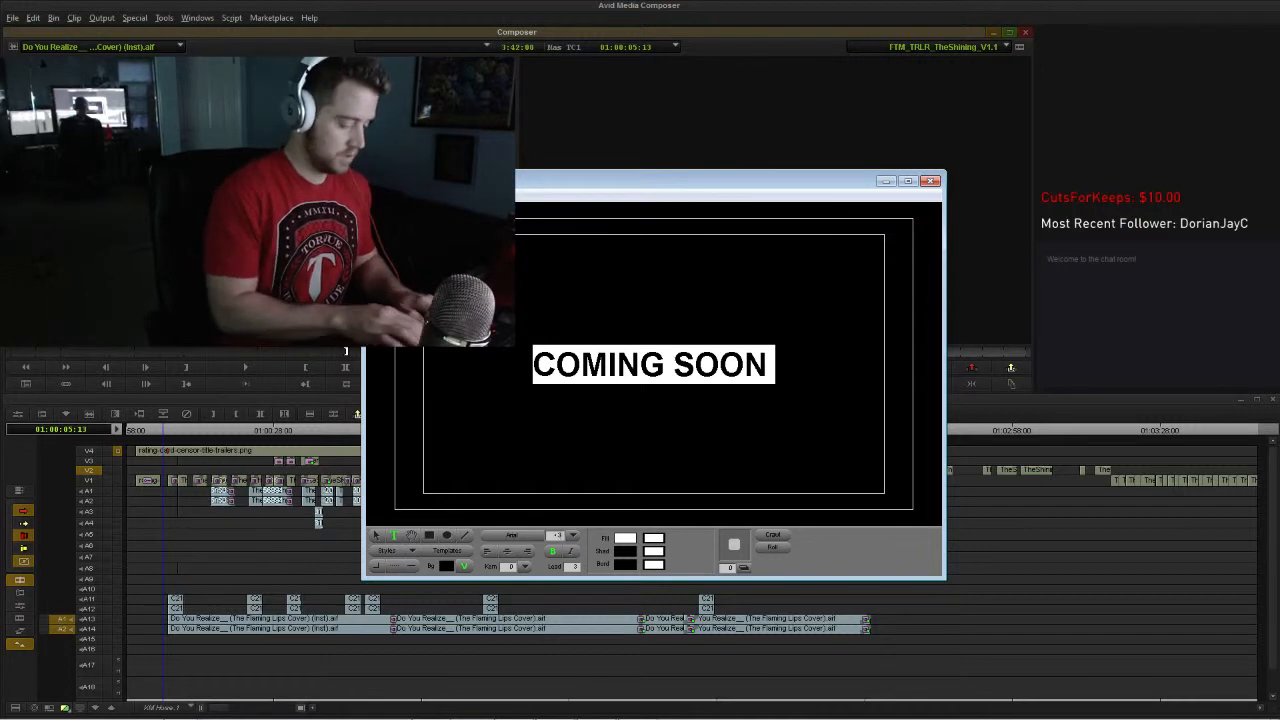
pyautogui.click(783, 440)
pyautogui.click(376, 536)
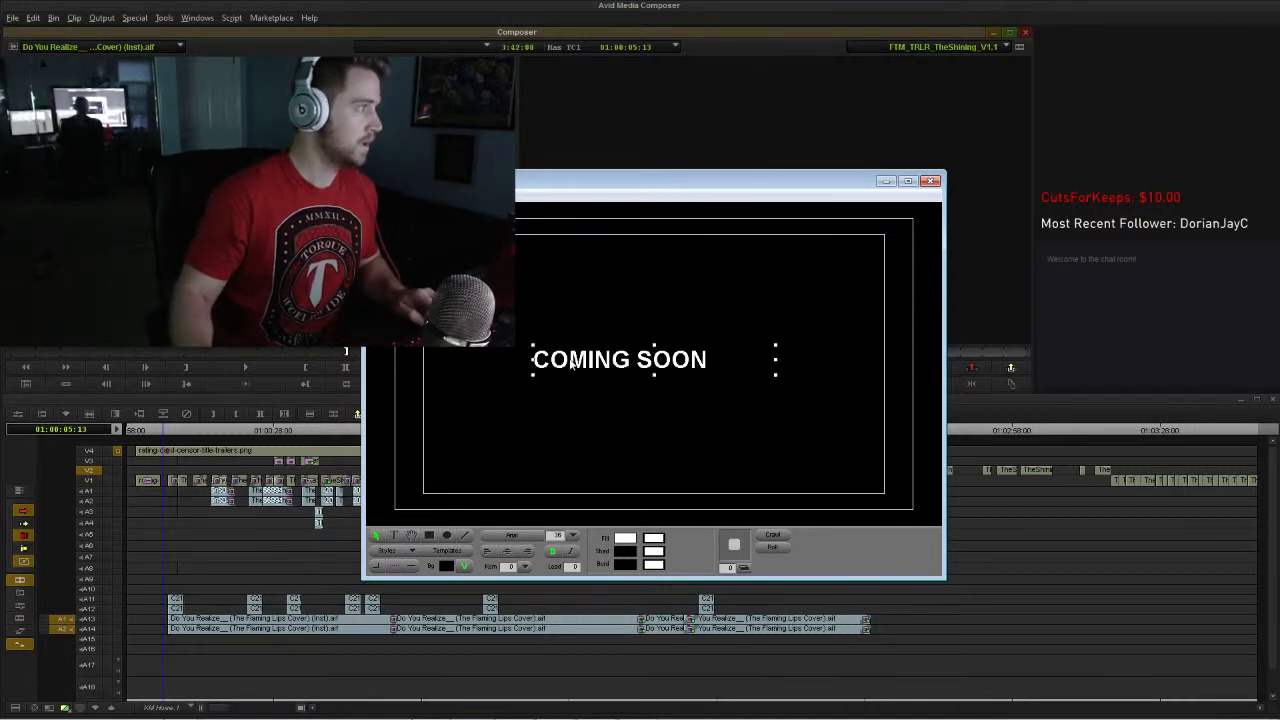
# Step: Tighten the text box around COMING SOON and center it in the frame horizontally and vertically
pyautogui.click(467, 195)
pyautogui.click(540, 272)
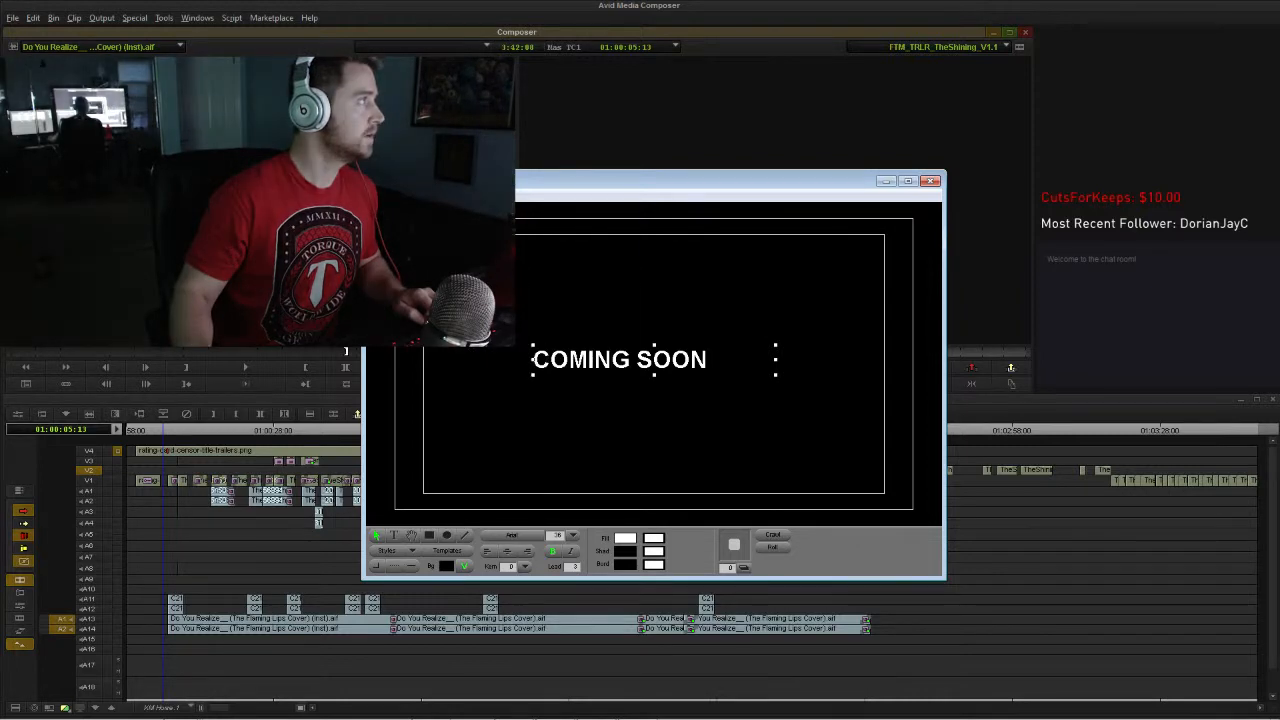
pyautogui.click(467, 195)
pyautogui.click(540, 289)
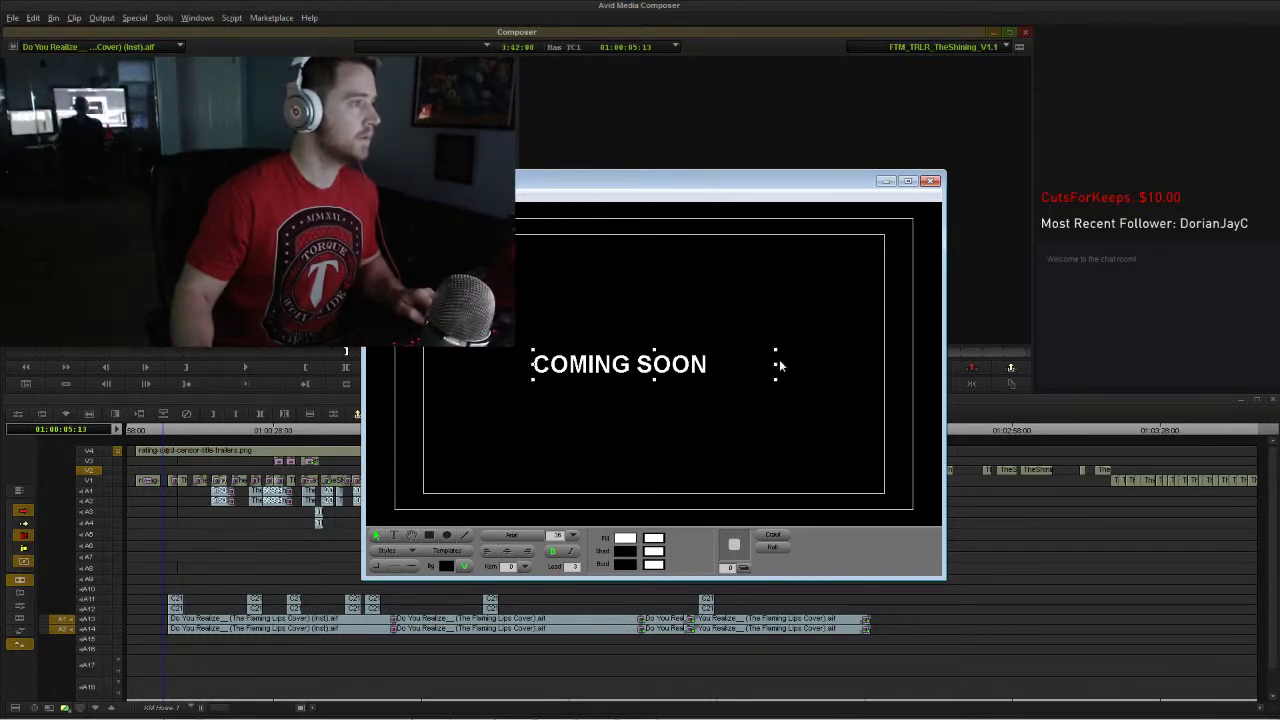
pyautogui.moveTo(775, 369); pyautogui.dragTo(692, 368)
pyautogui.click(464, 195)
pyautogui.click(560, 275)
pyautogui.click(464, 195)
pyautogui.click(560, 289)
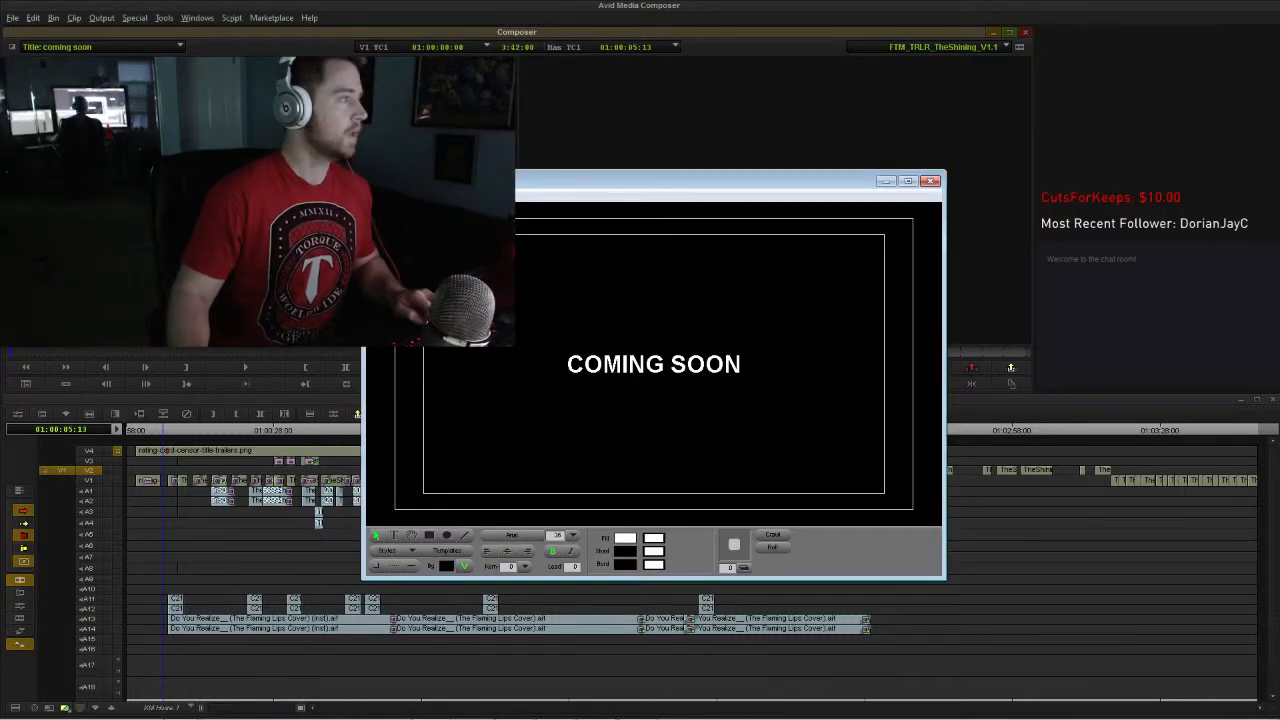
# Step: Replace the COMING SOON text with THIS SUMMER
pyautogui.doubleClick(648, 369)
pyautogui.doubleClick(648, 369)
pyautogui.moveTo(742, 364); pyautogui.dragTo(566, 366)
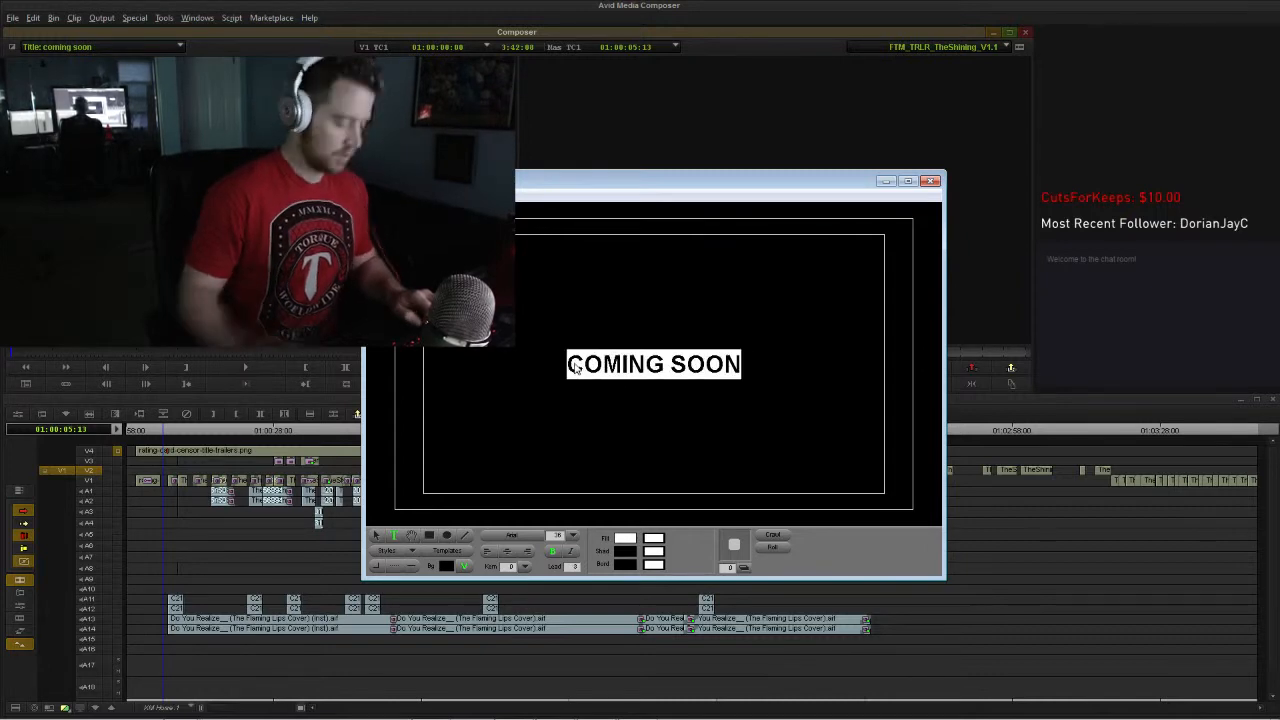
pyautogui.write('THIS SUMMER')
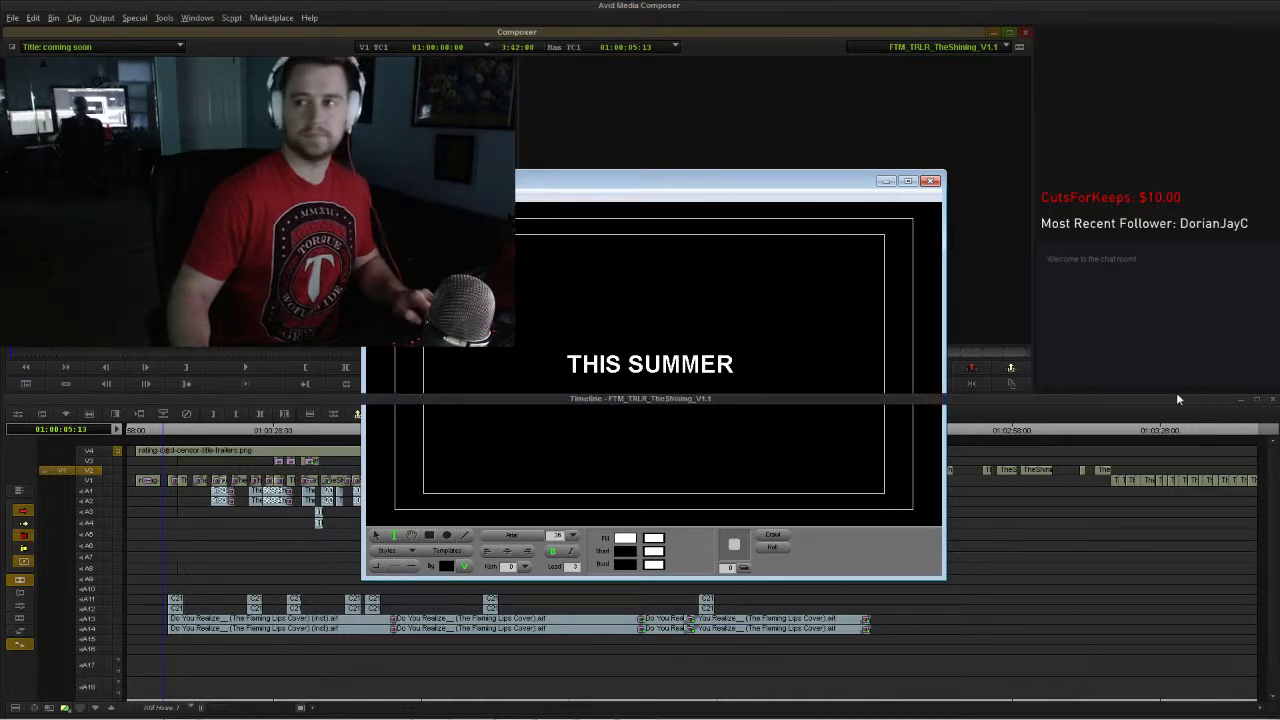
# Step: Save the title under the name ThisSummer in The Shining_FTM bin
pyautogui.hotkey('ctrl', 'w')
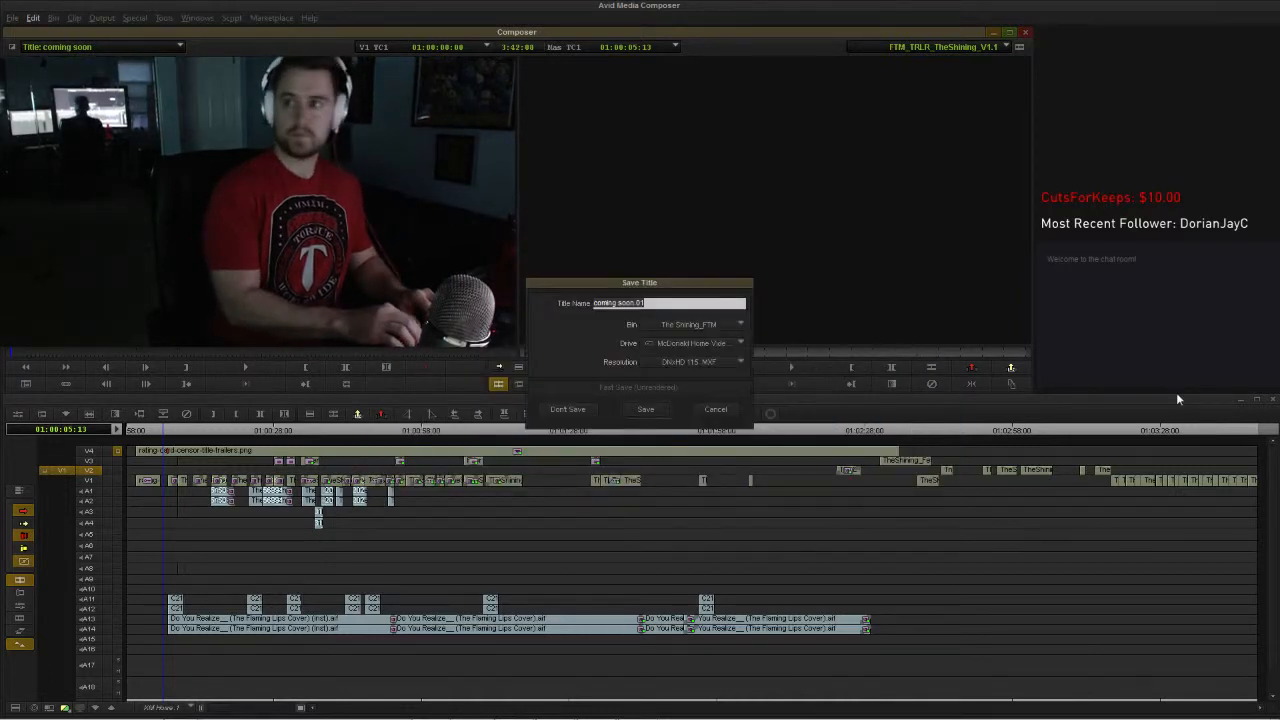
pyautogui.write('This')
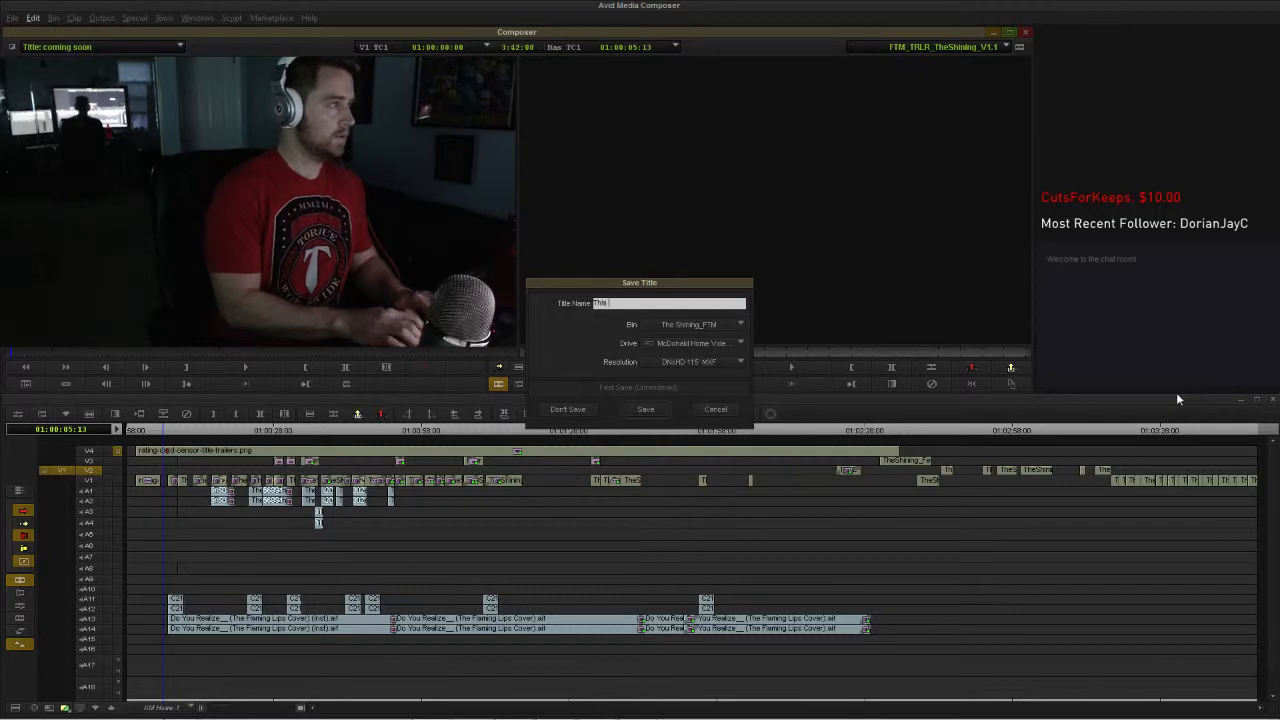
pyautogui.write('Summer')
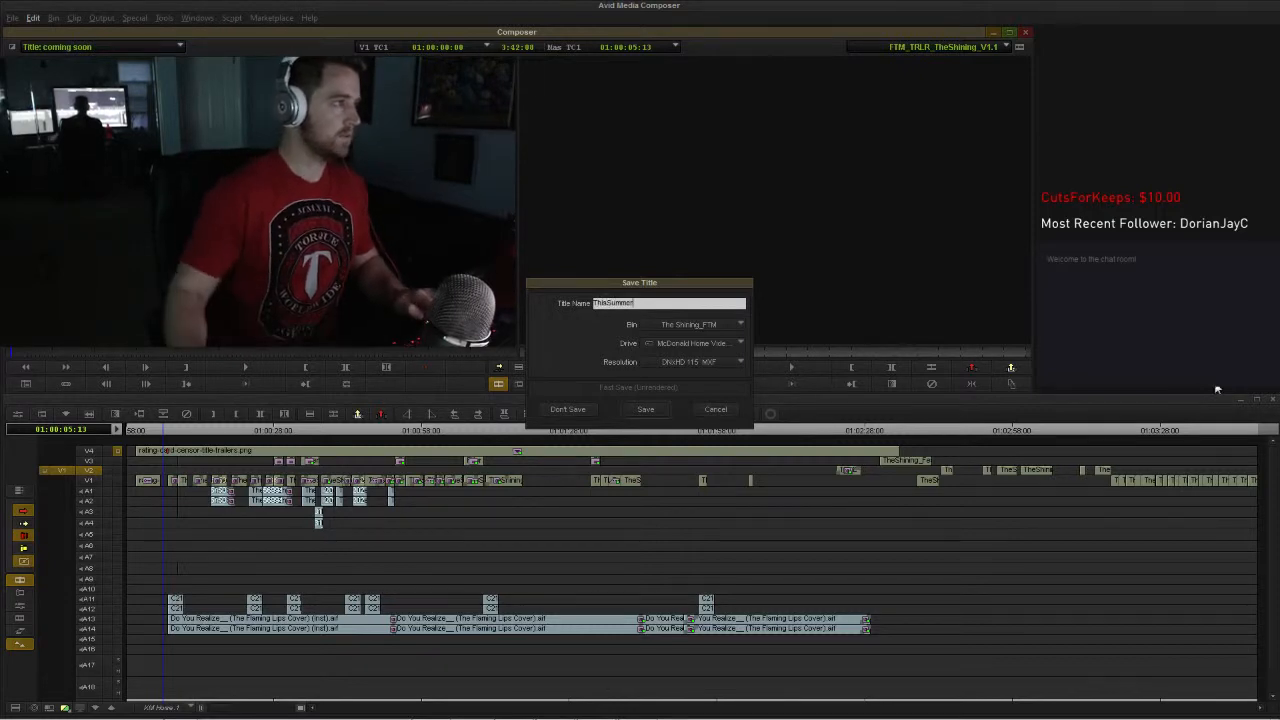
pyautogui.click(702, 411)
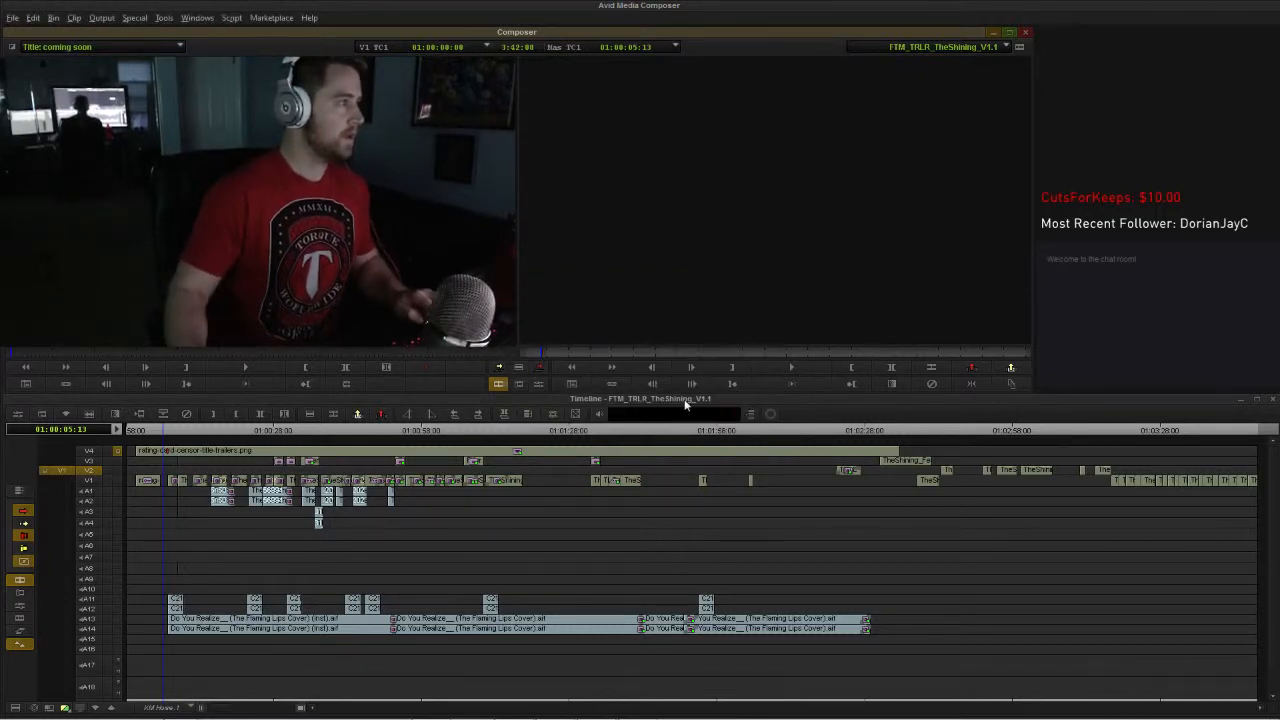
# Step: Replace the THIS SUMMER text with FROM DIRECTOR for another title card
pyautogui.click(727, 368)
pyautogui.click(722, 370)
pyautogui.moveTo(735, 369); pyautogui.dragTo(566, 366)
pyautogui.write('FROM D')
pyautogui.press('BackSpace')
pyautogui.press('BackSpace')
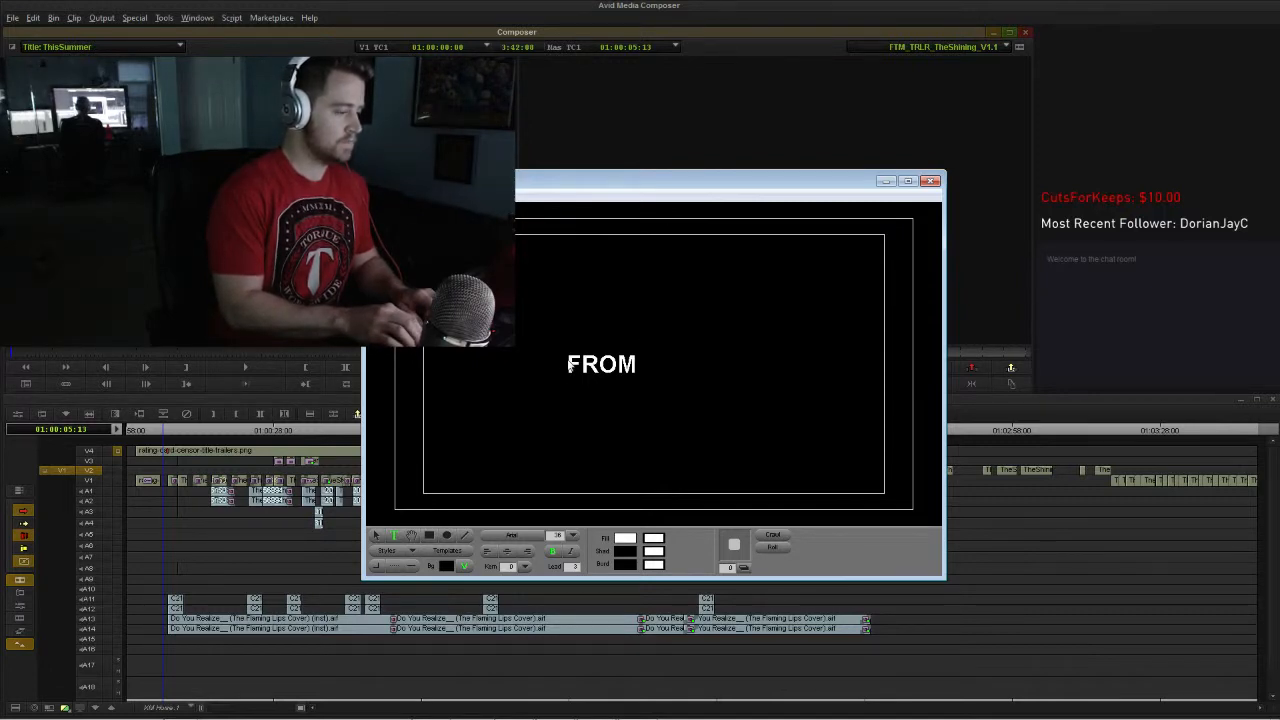
pyautogui.write('DIRECT')
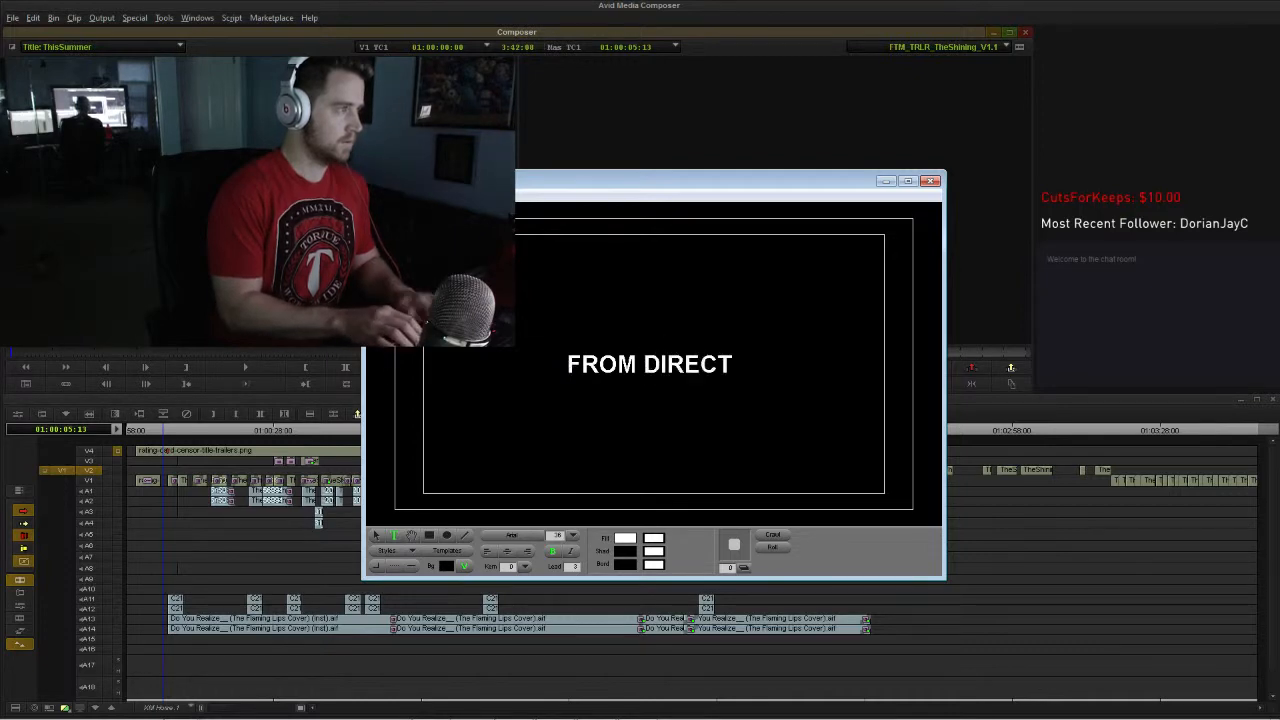
pyautogui.write('OR')
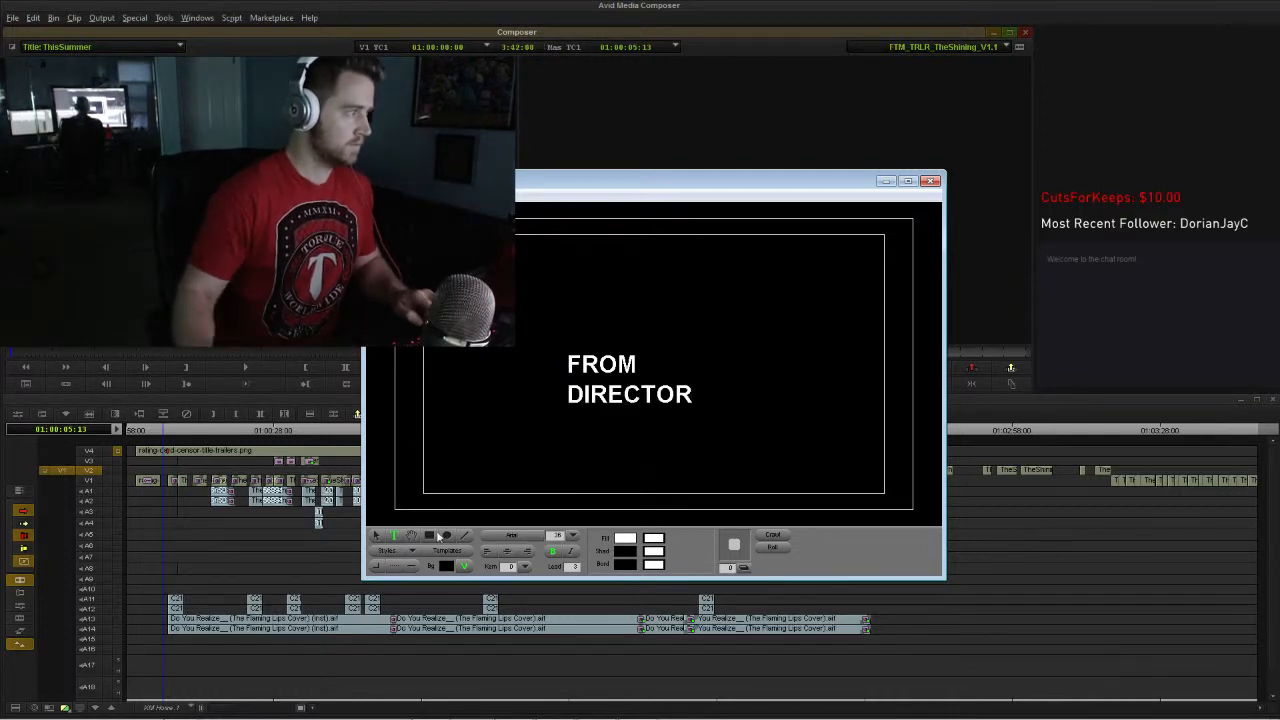
# Step: Widen the text box so FROM DIRECTOR fits on a single line and shift it slightly
pyautogui.click(376, 535)
pyautogui.moveTo(742, 382); pyautogui.dragTo(794, 375)
pyautogui.moveTo(686, 372); pyautogui.dragTo(676, 365)
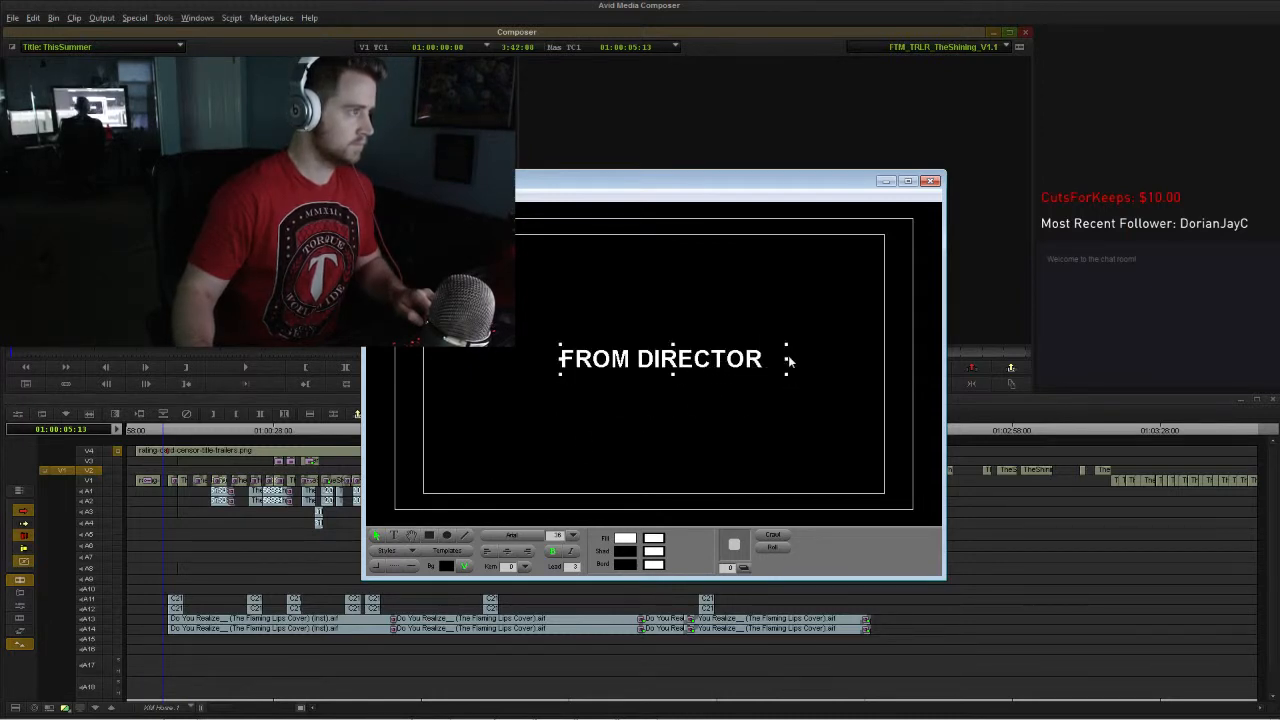
pyautogui.moveTo(789, 363); pyautogui.dragTo(765, 366)
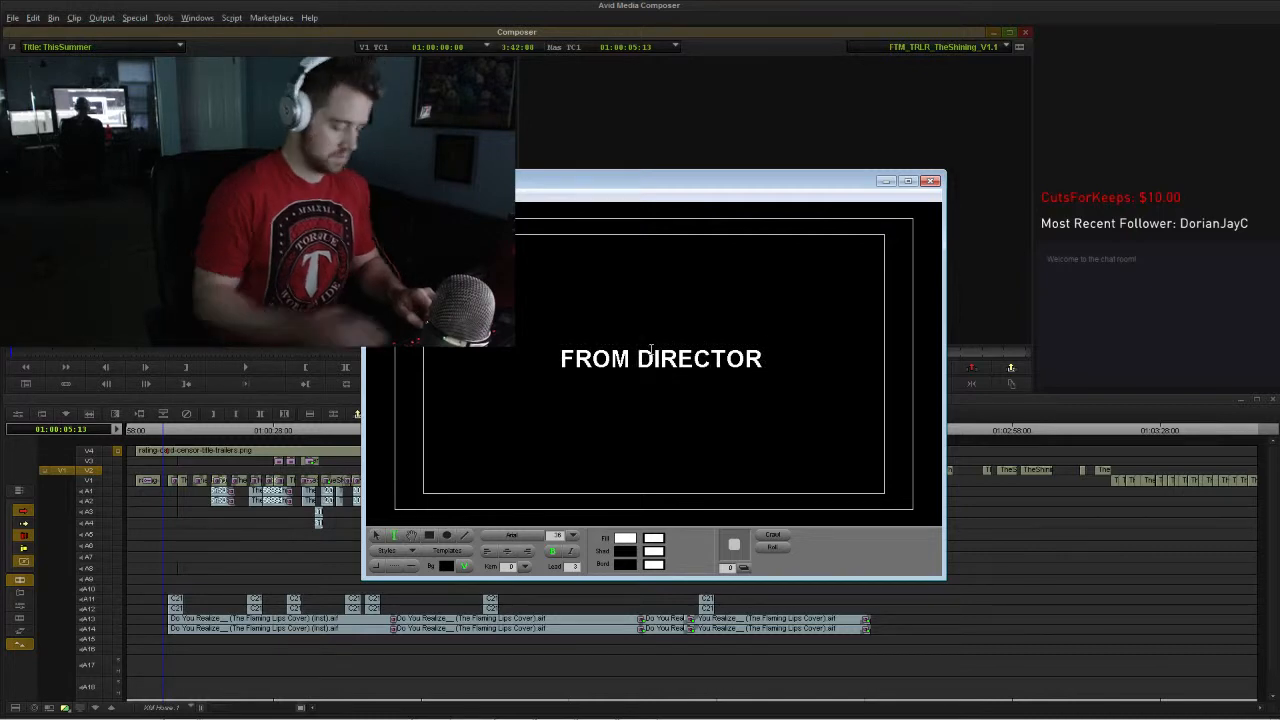
# Step: Insert VISIONARY before DIRECTOR, then move and widen the text box to hold the phrase on one line
pyautogui.write('VISIONARY')
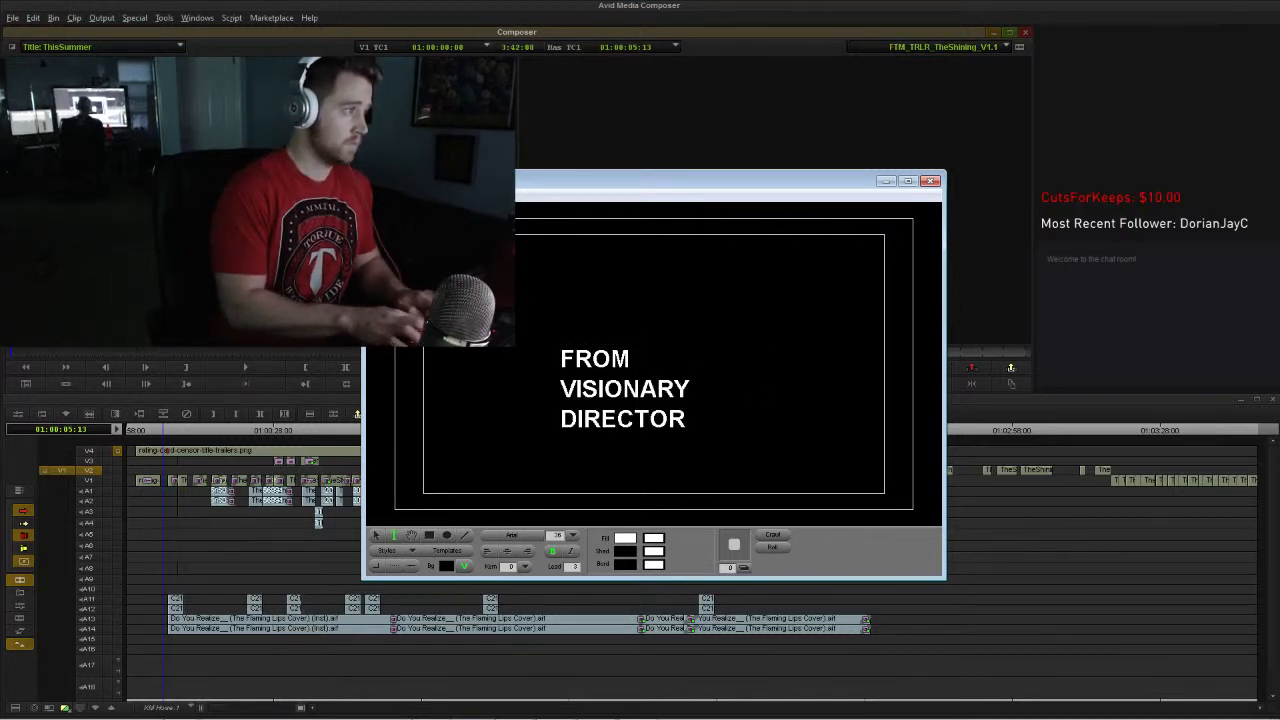
pyautogui.click(376, 535)
pyautogui.moveTo(763, 391); pyautogui.dragTo(876, 376)
pyautogui.moveTo(789, 366); pyautogui.dragTo(625, 352)
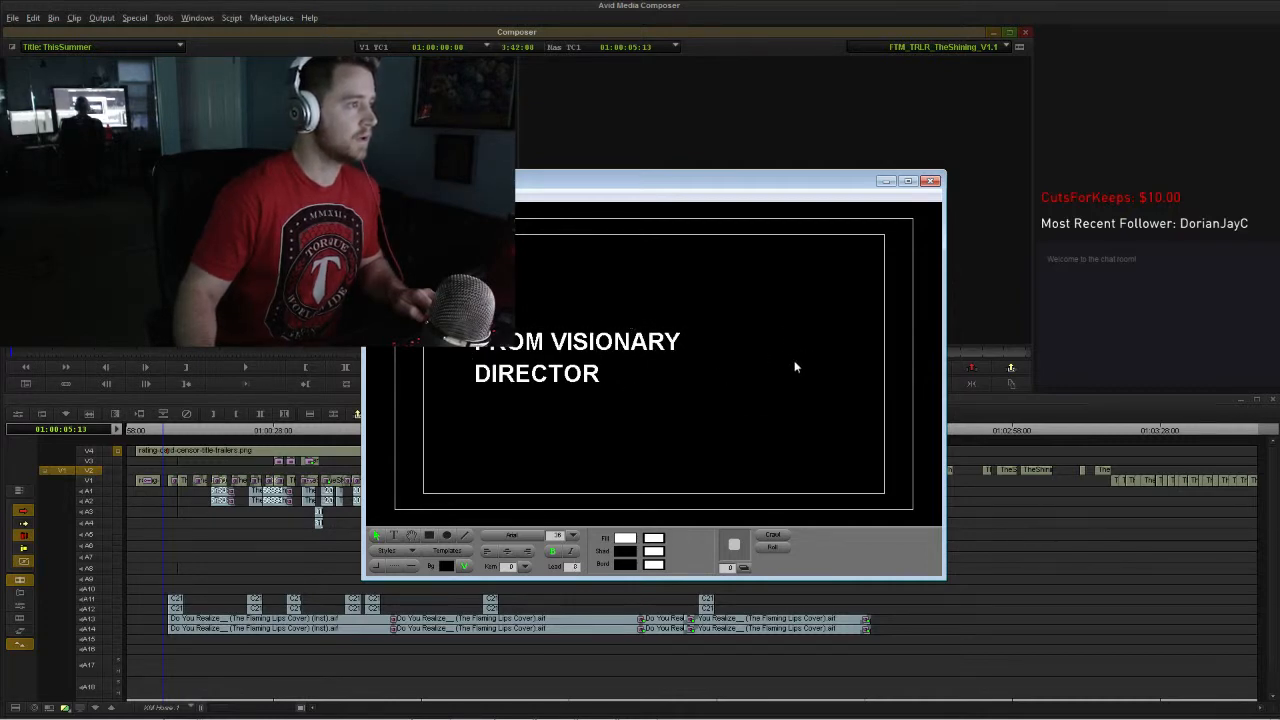
pyautogui.moveTo(792, 361); pyautogui.dragTo(845, 358)
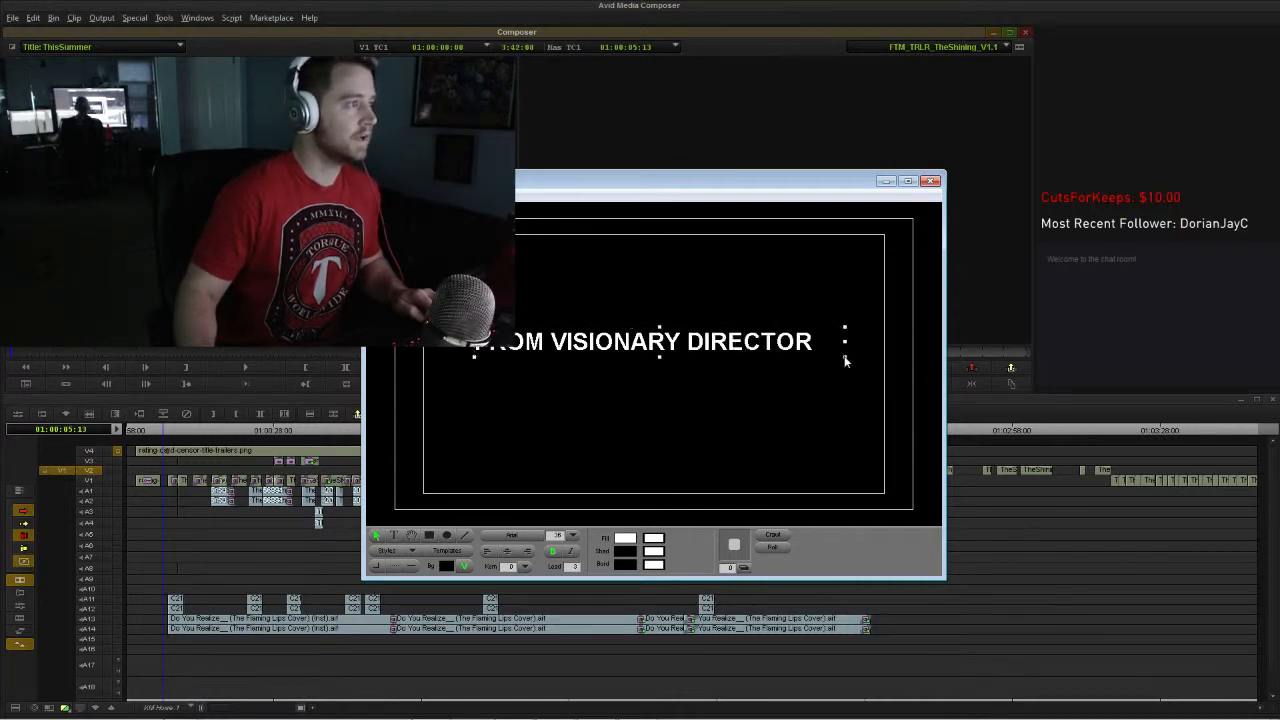
# Step: Set the FROM VISIONARY DIRECTOR text to font size 24
pyautogui.click(694, 341)
pyautogui.doubleClick(694, 341)
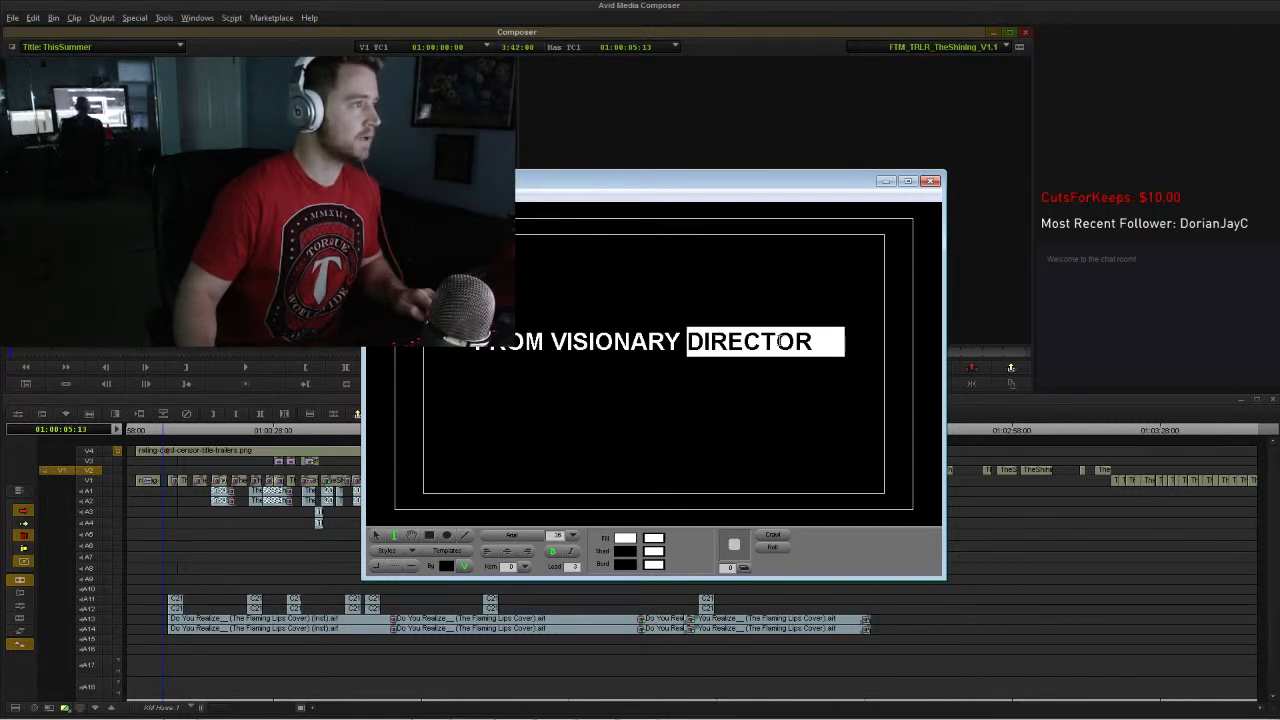
pyautogui.tripleClick(694, 341)
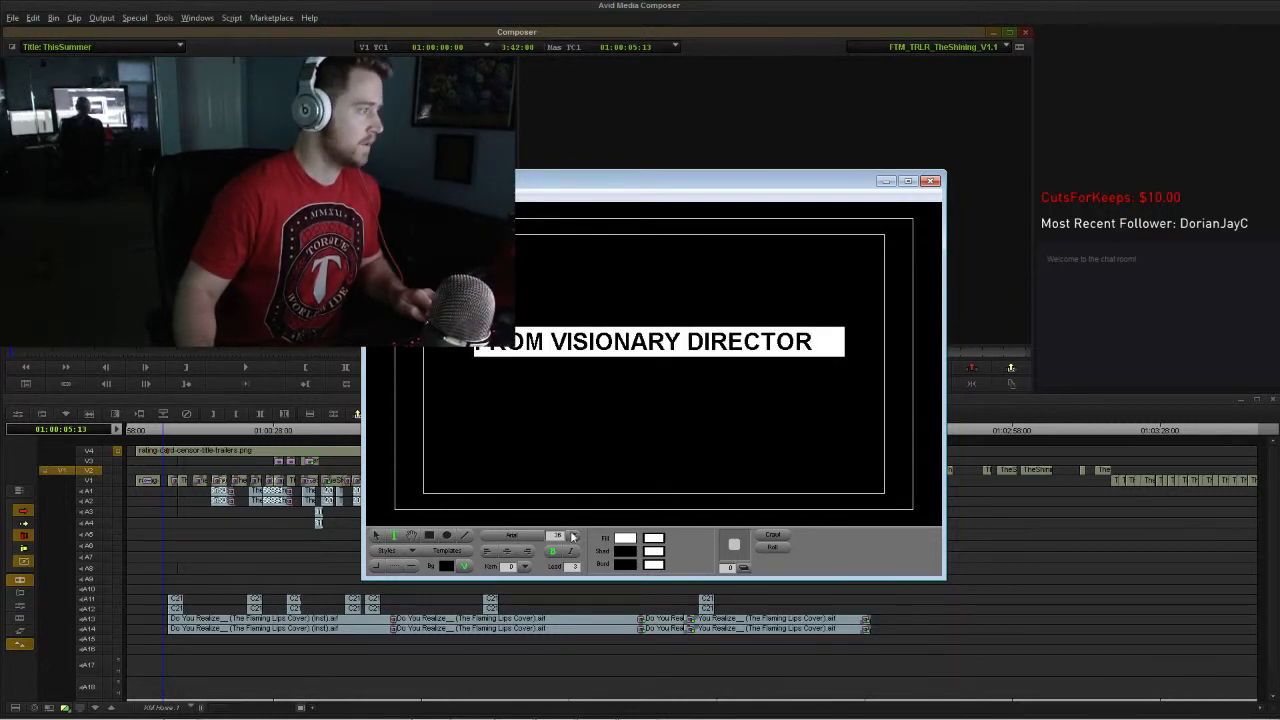
pyautogui.click(572, 535)
pyautogui.click(619, 546)
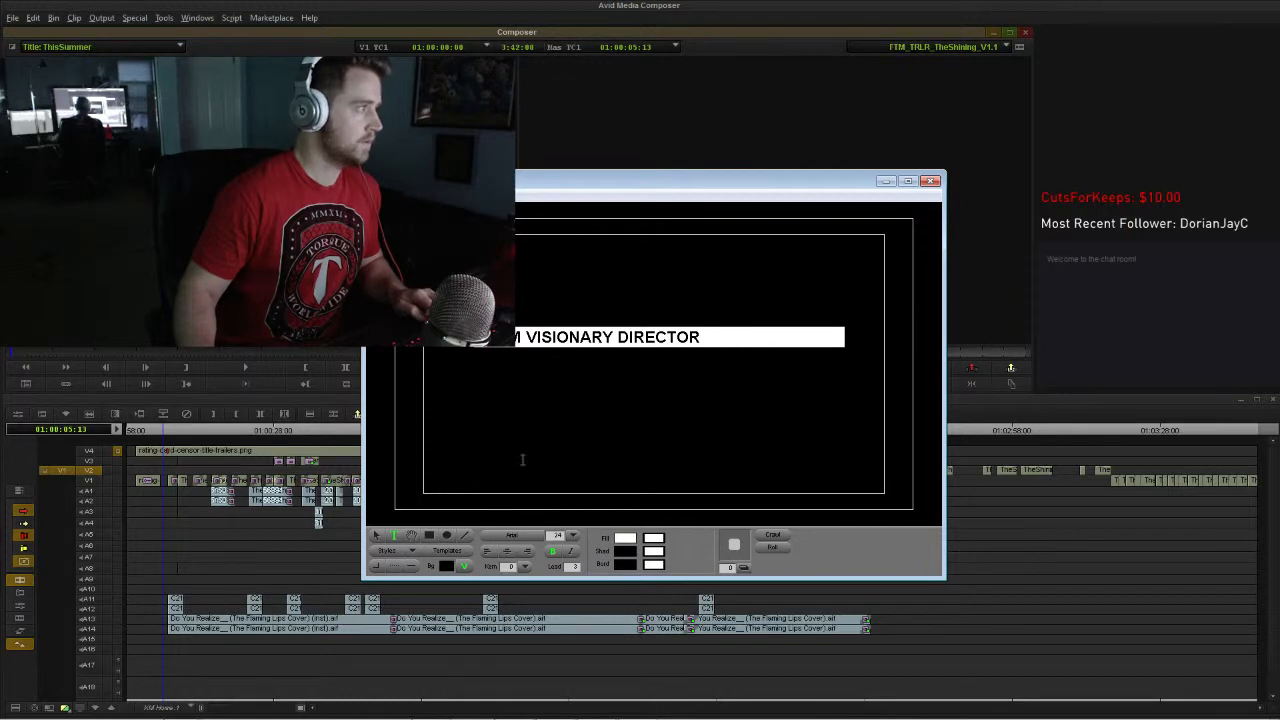
pyautogui.click(378, 535)
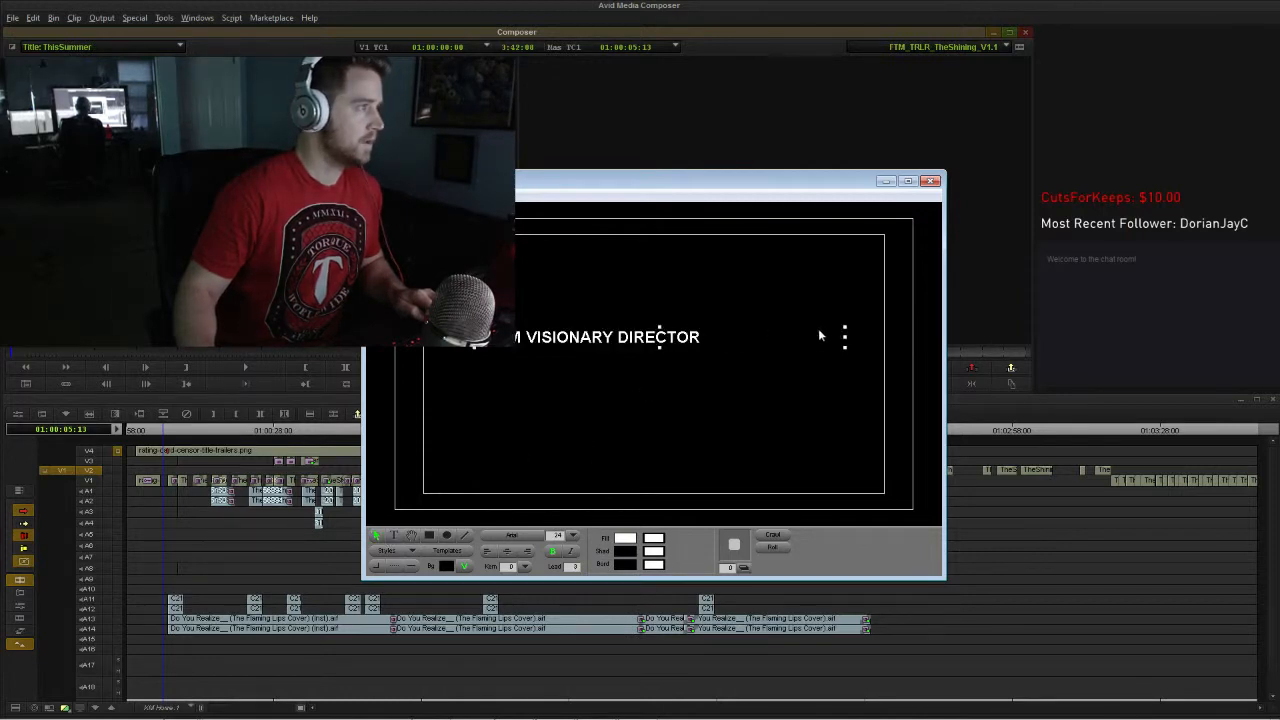
# Step: Center-align FROM VISIONARY DIRECTOR within its text box and center the box horizontally in the frame
pyautogui.moveTo(845, 339); pyautogui.dragTo(813, 346)
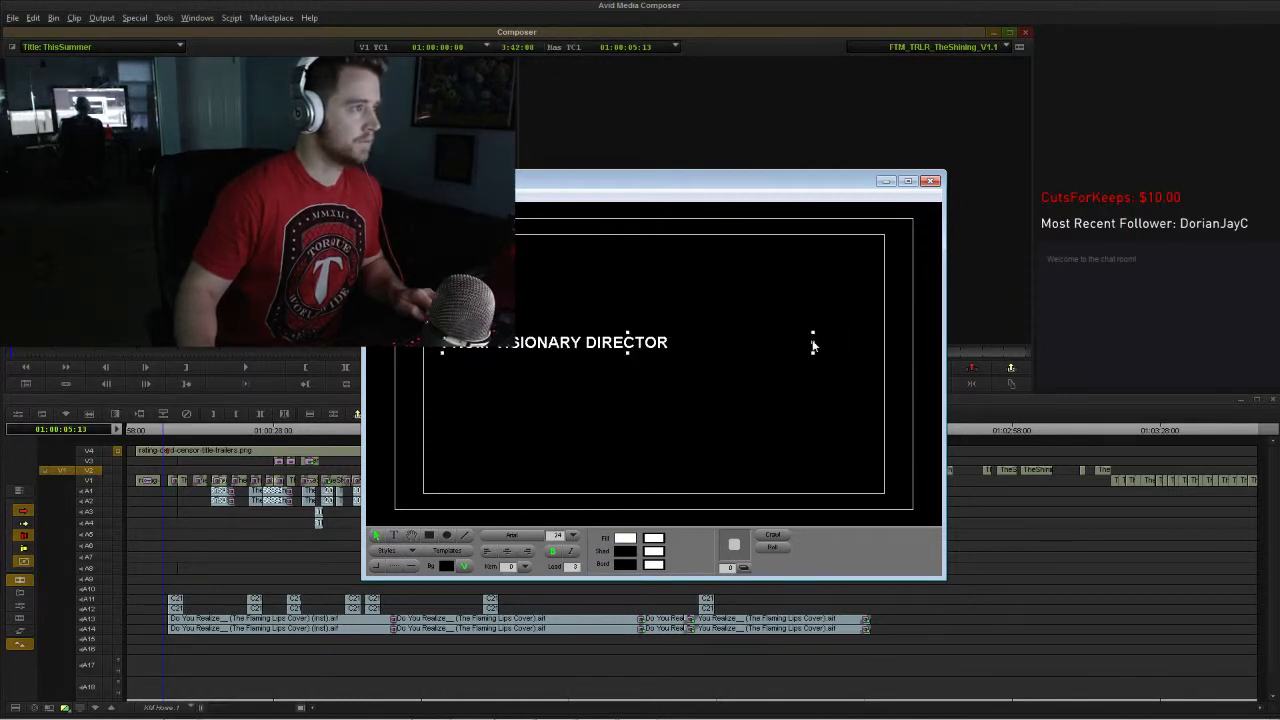
pyautogui.click(507, 551)
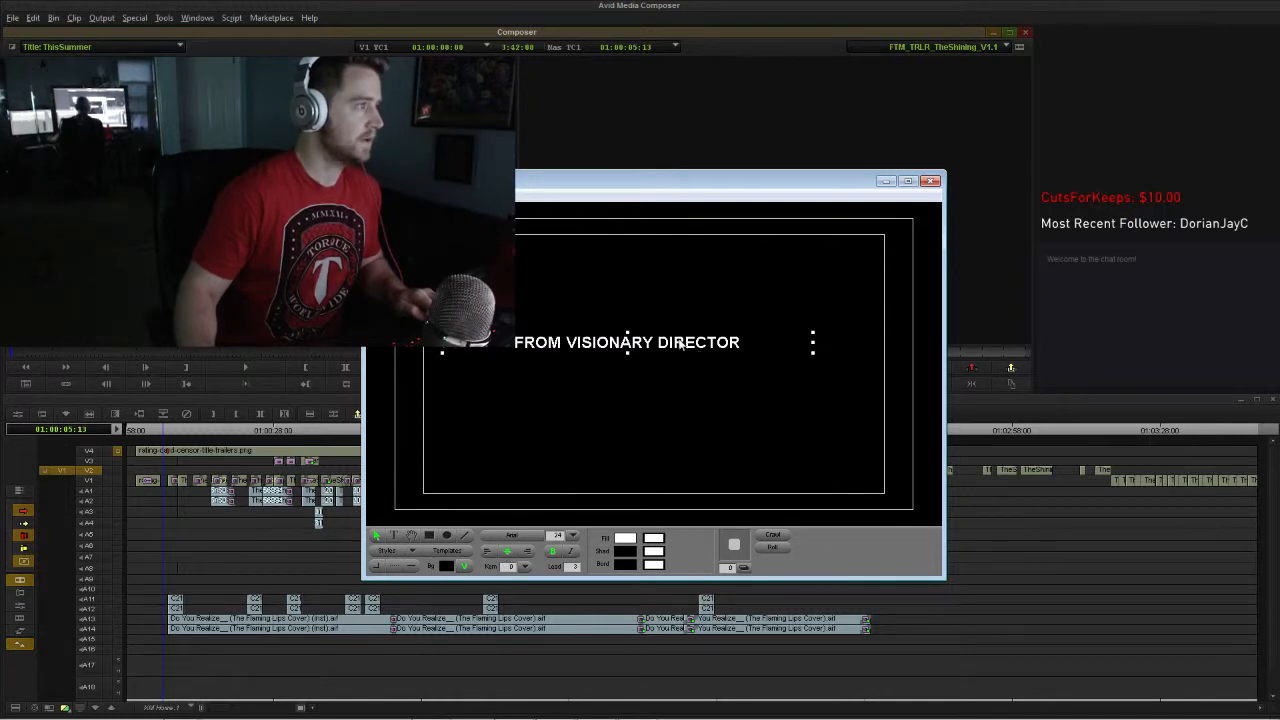
pyautogui.moveTo(679, 344); pyautogui.dragTo(704, 348)
pyautogui.click(470, 195)
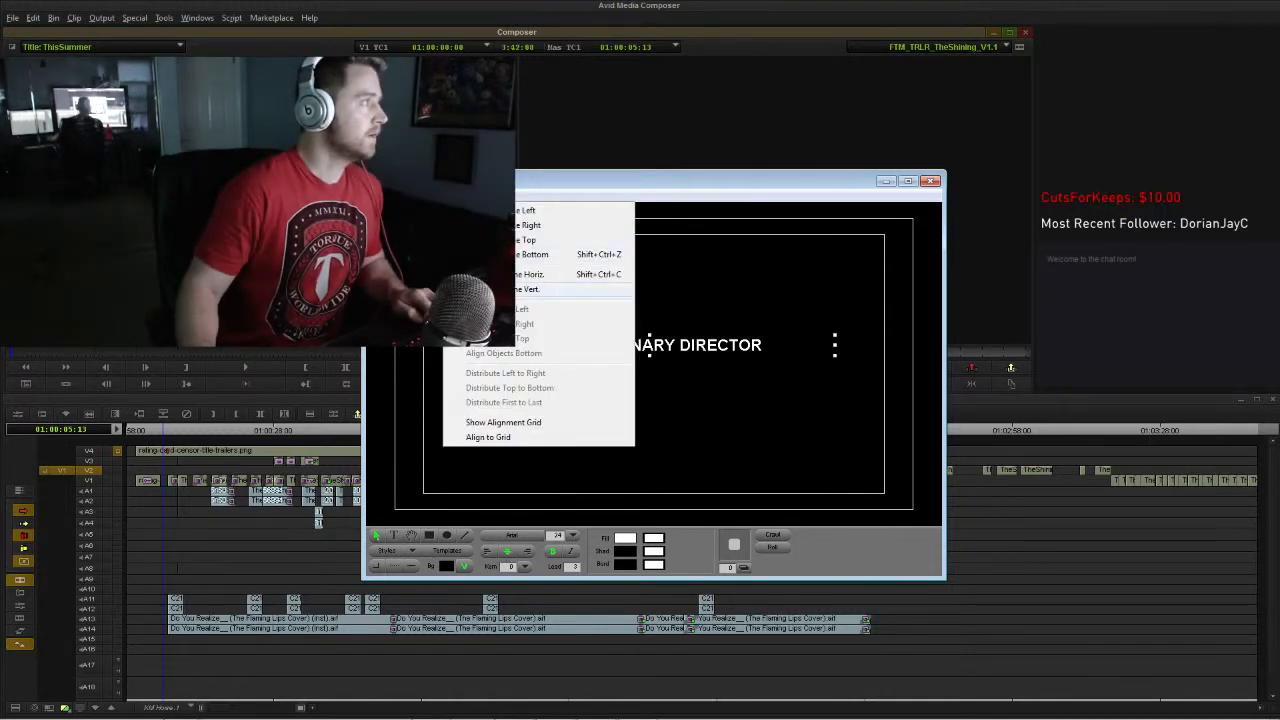
pyautogui.click(500, 275)
# Step: Add a second text object reading STANLEY KUBRICK below the FROM VISIONARY DIRECTOR line
pyautogui.click(392, 538)
pyautogui.click(583, 419)
pyautogui.write('STA D')
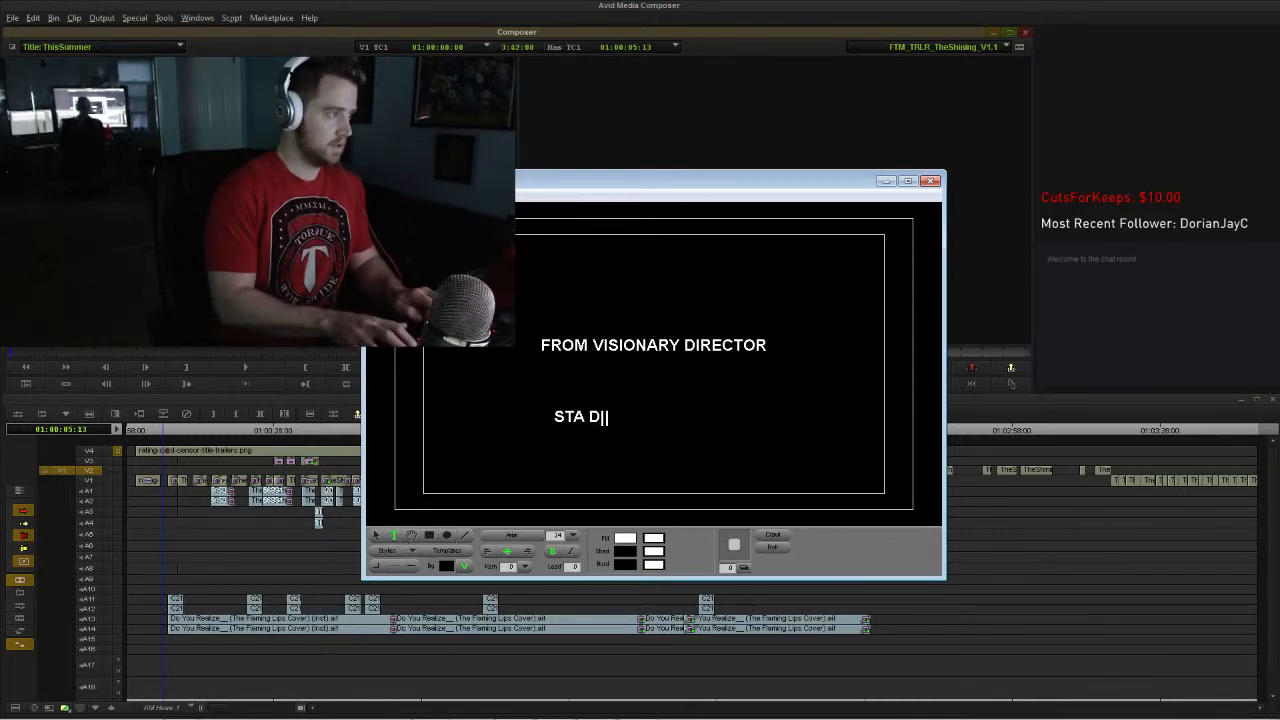
pyautogui.press('BackSpace')
pyautogui.press('BackSpace')
pyautogui.press('BackSpace')
pyautogui.write('ANLY')
pyautogui.press('BackSpace')
pyautogui.write('EY')
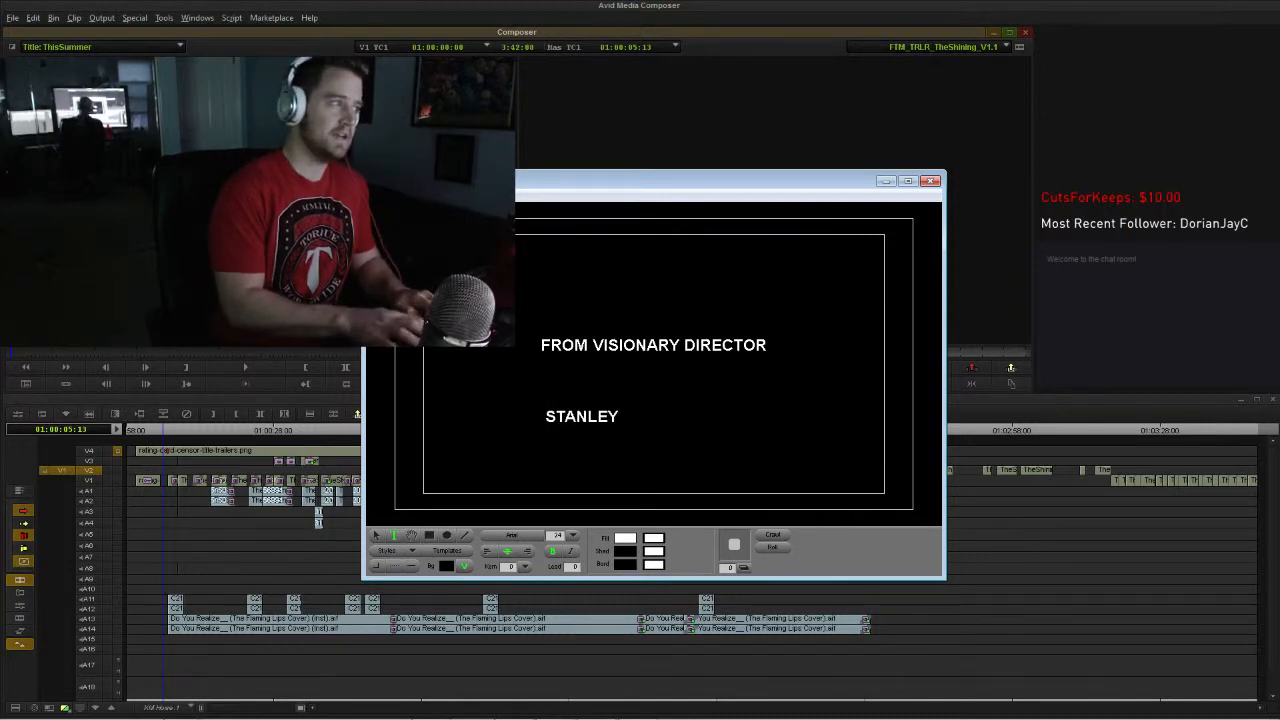
pyautogui.write(' KUBRICK')
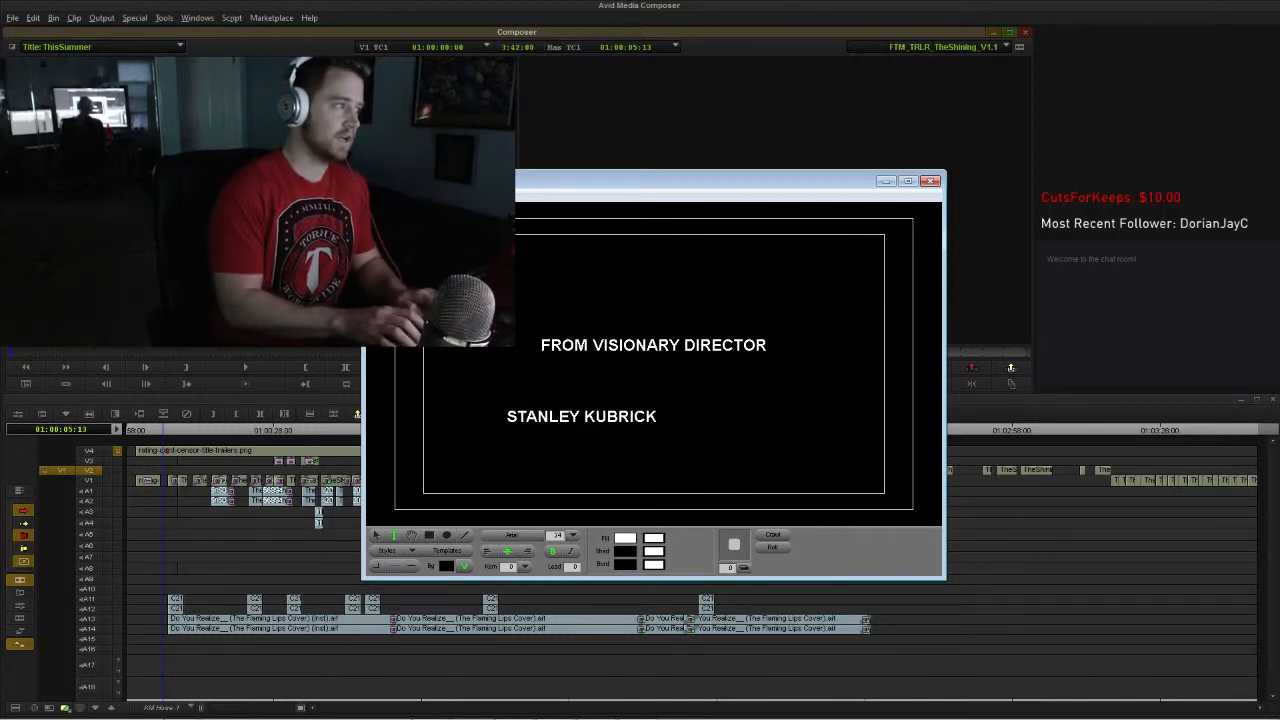
# Step: Set STANLEY KUBRICK to font size 48 and widen its text box so the name fits on one line
pyautogui.click(372, 536)
pyautogui.moveTo(623, 417); pyautogui.dragTo(519, 404)
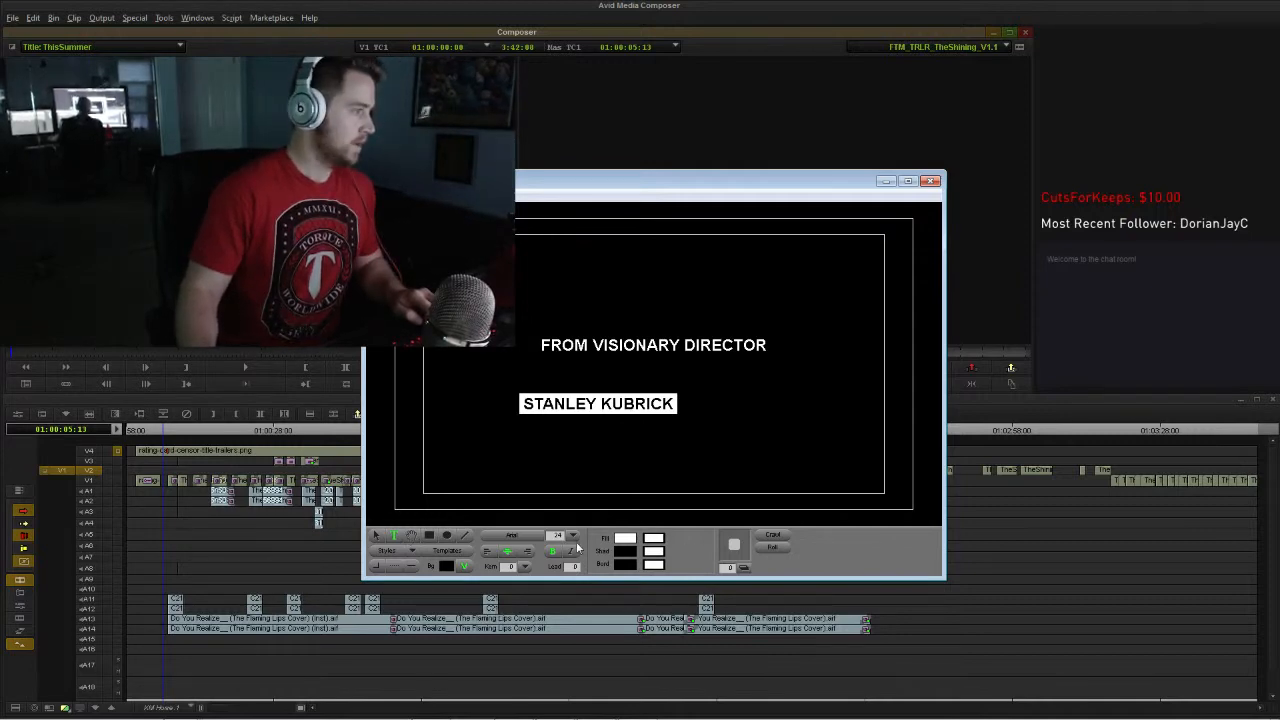
pyautogui.click(573, 536)
pyautogui.click(618, 570)
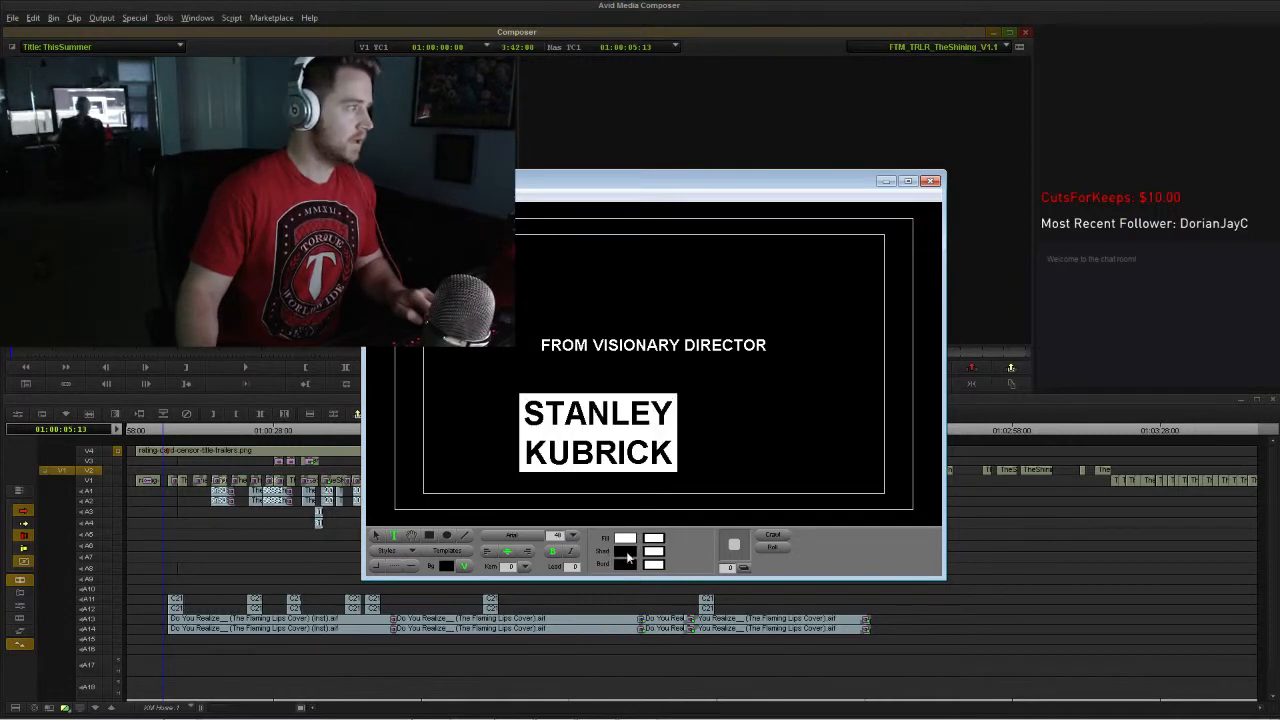
pyautogui.click(373, 536)
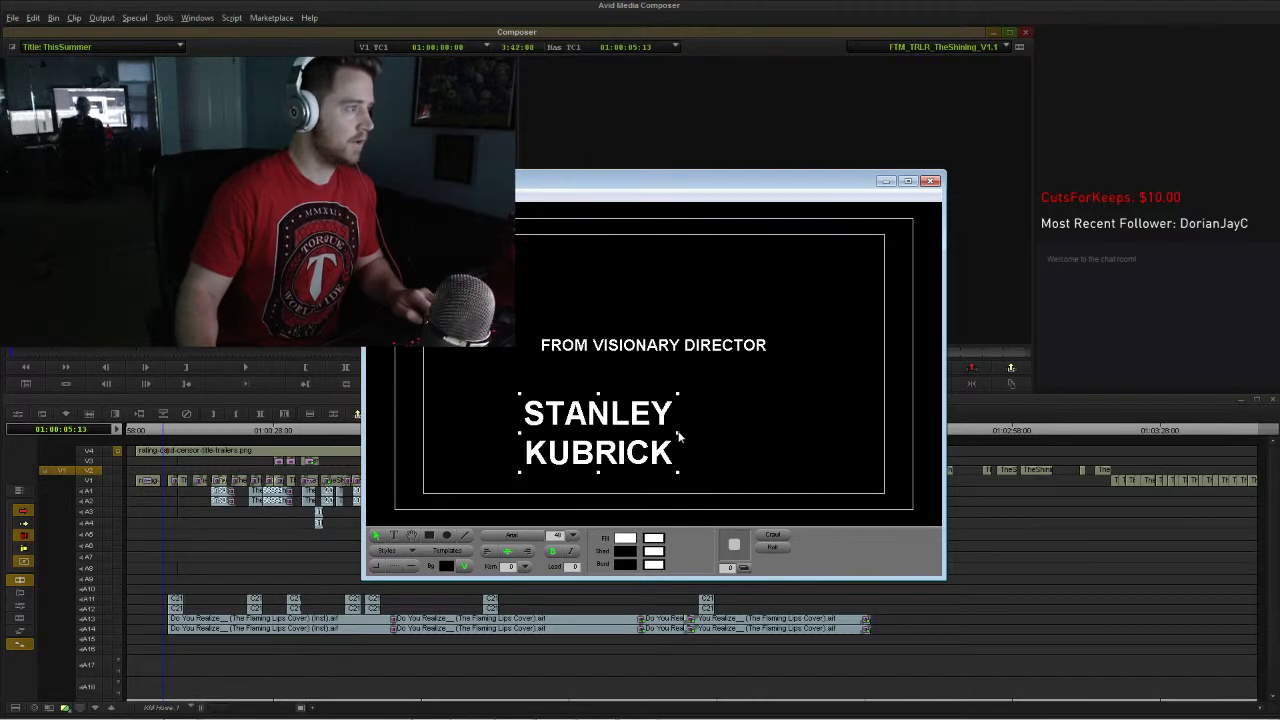
pyautogui.moveTo(680, 434); pyautogui.dragTo(798, 430)
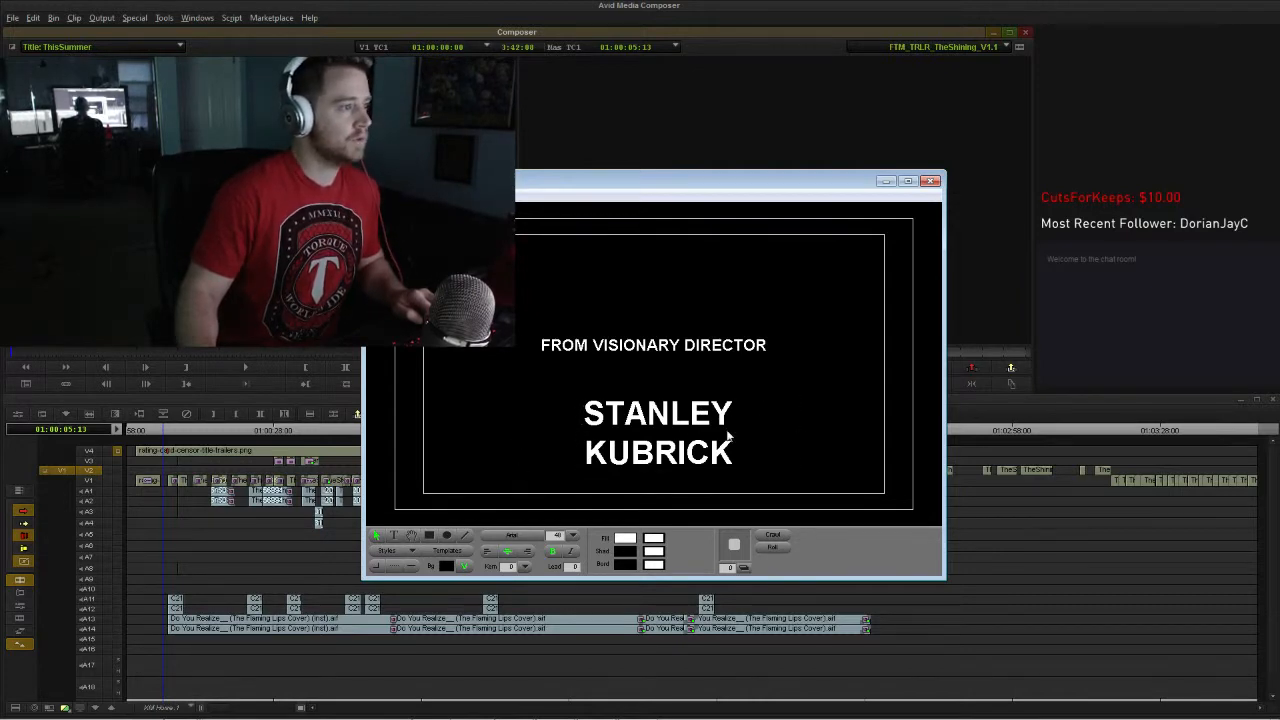
pyautogui.moveTo(797, 432); pyautogui.dragTo(860, 427)
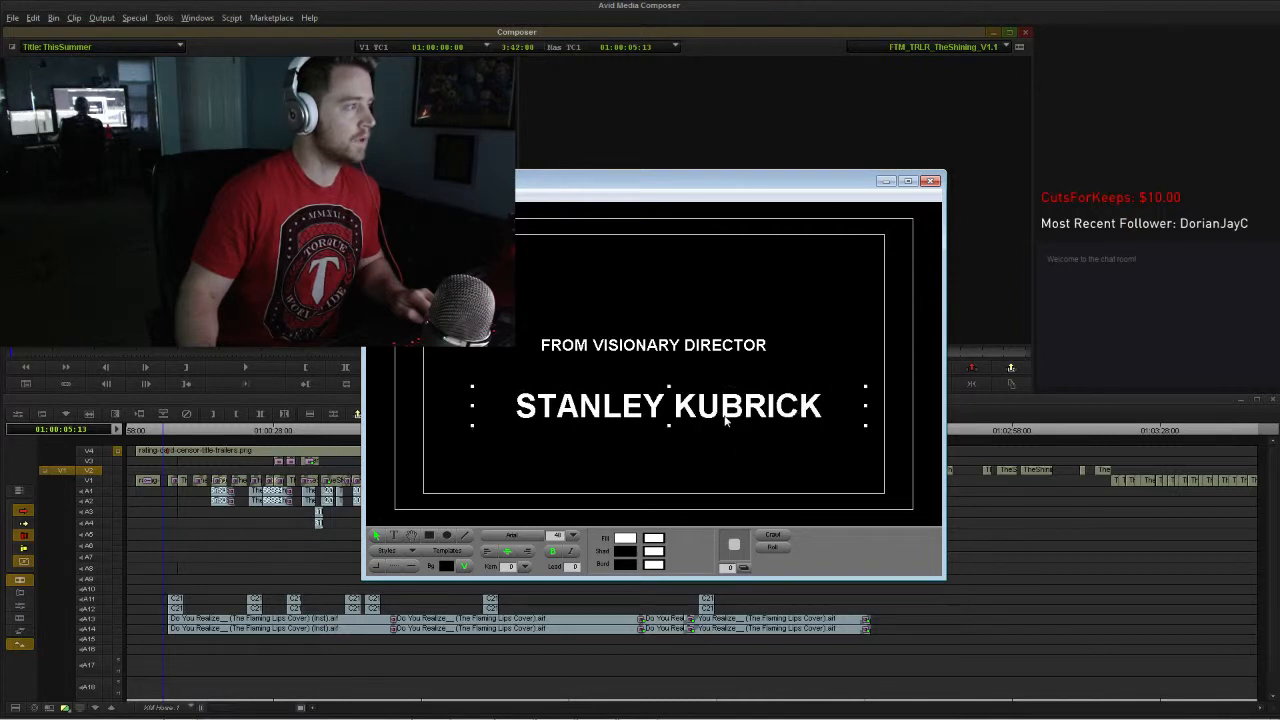
# Step: Position STANLEY KUBRICK close beneath the FROM VISIONARY DIRECTOR line and center it horizontally in the frame
pyautogui.moveTo(726, 421); pyautogui.dragTo(710, 397)
pyautogui.click(466, 195)
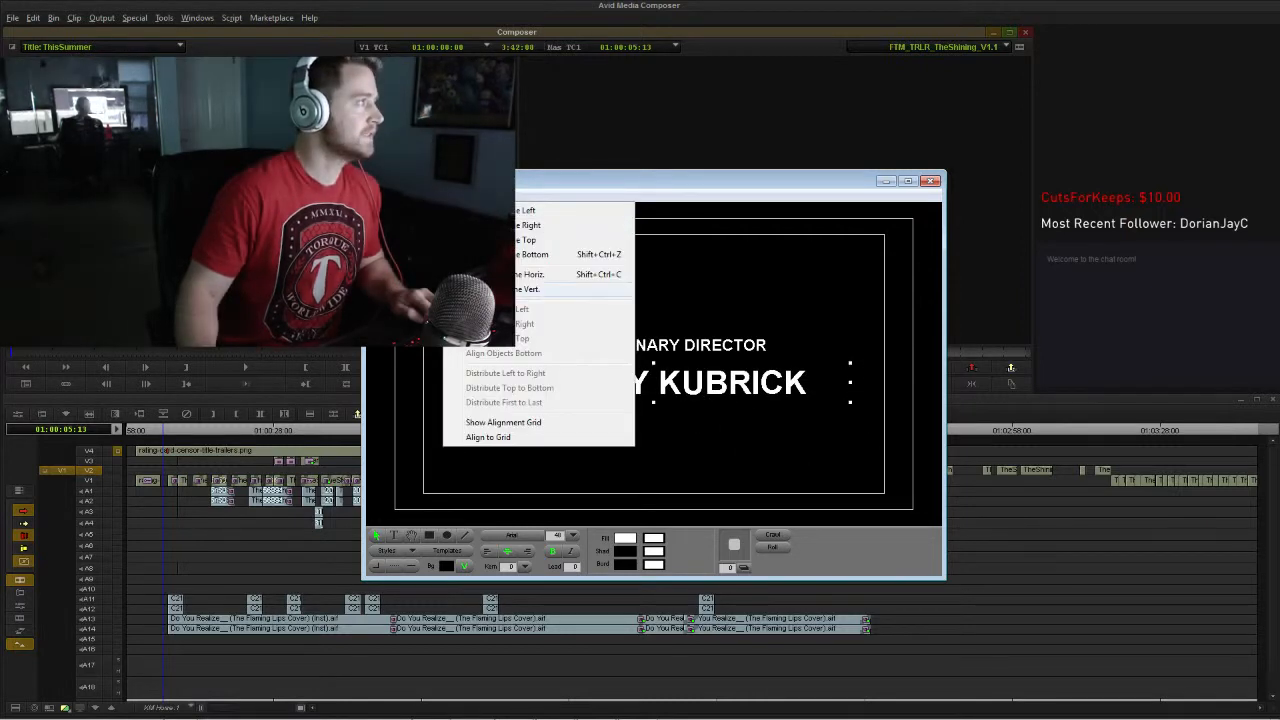
pyautogui.click(550, 274)
pyautogui.moveTo(694, 383); pyautogui.dragTo(694, 379)
pyautogui.click(466, 195)
pyautogui.click(550, 274)
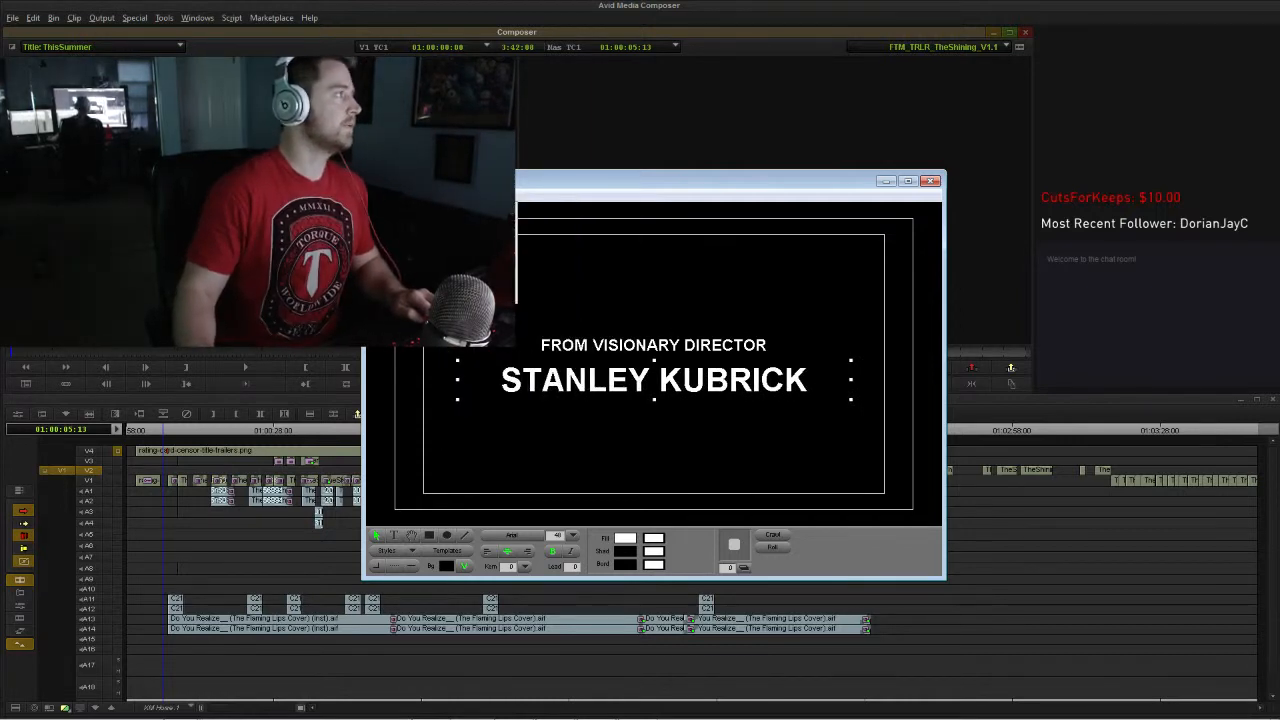
# Step: Save the title as "from dir" in The Shining_FTM bin and close the title editor
pyautogui.click(420, 230)
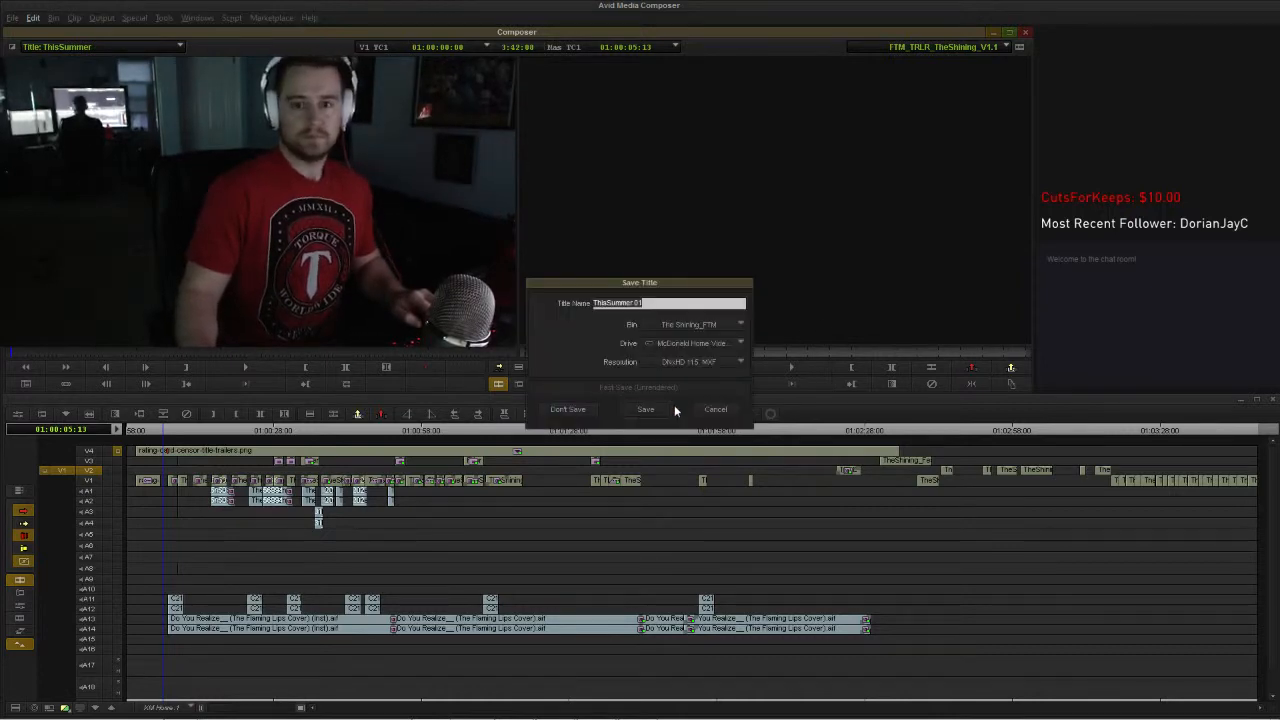
pyautogui.write('from dir')
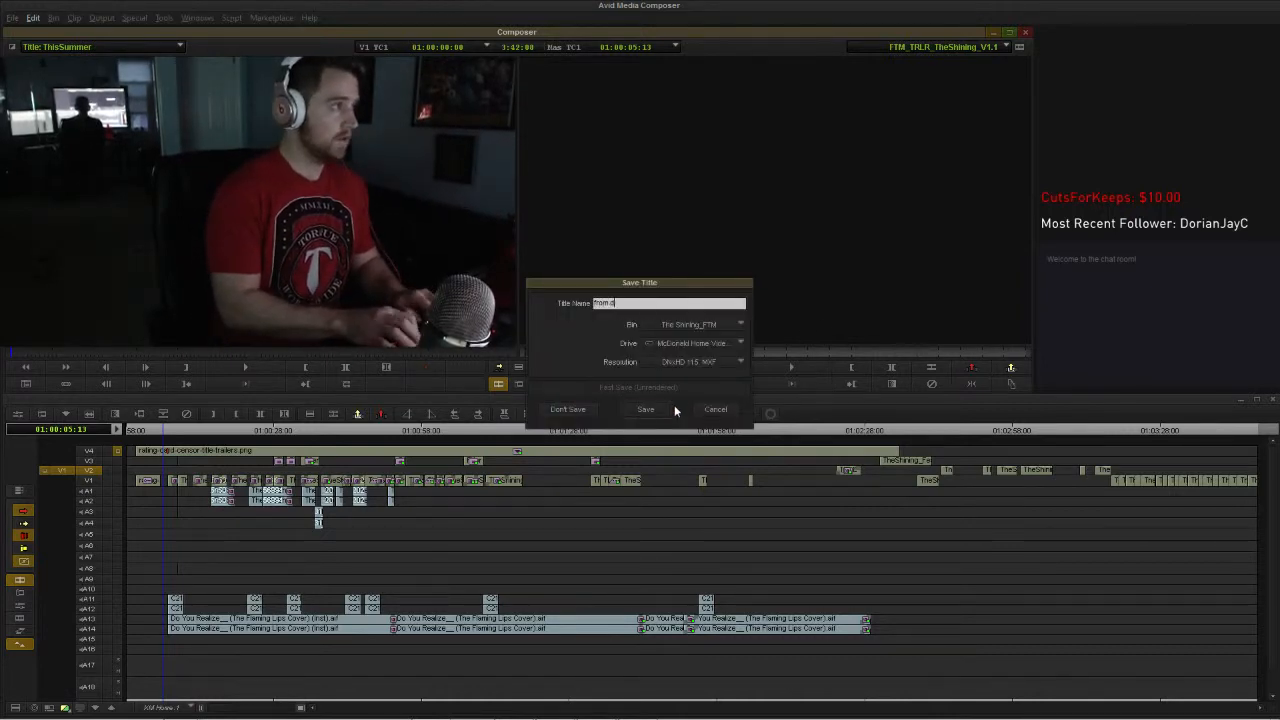
pyautogui.click(645, 409)
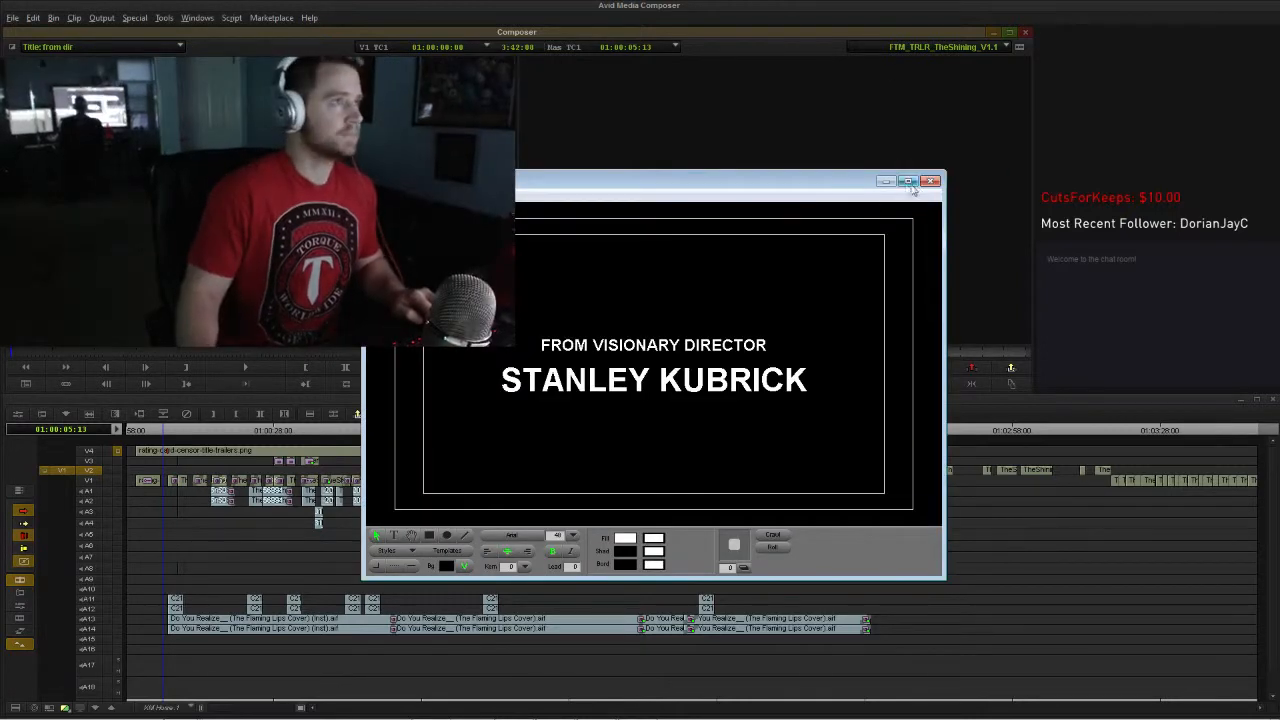
pyautogui.click(930, 181)
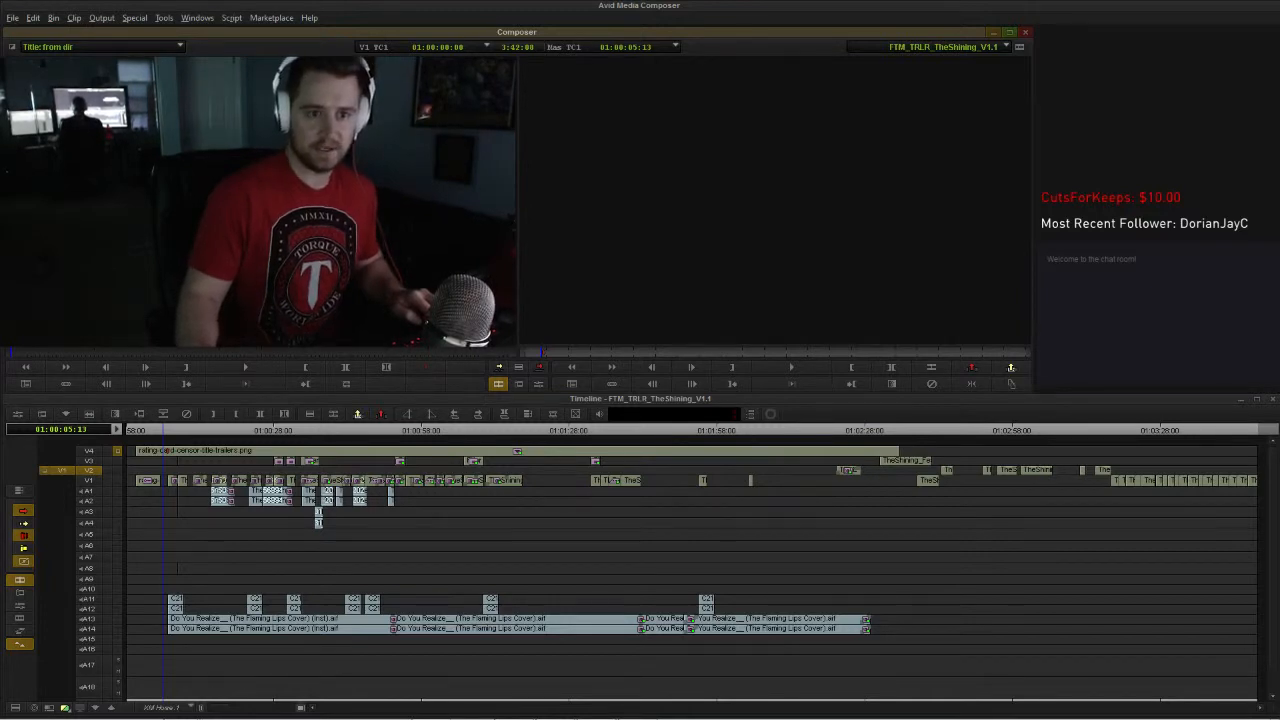
pyautogui.press('Escape')
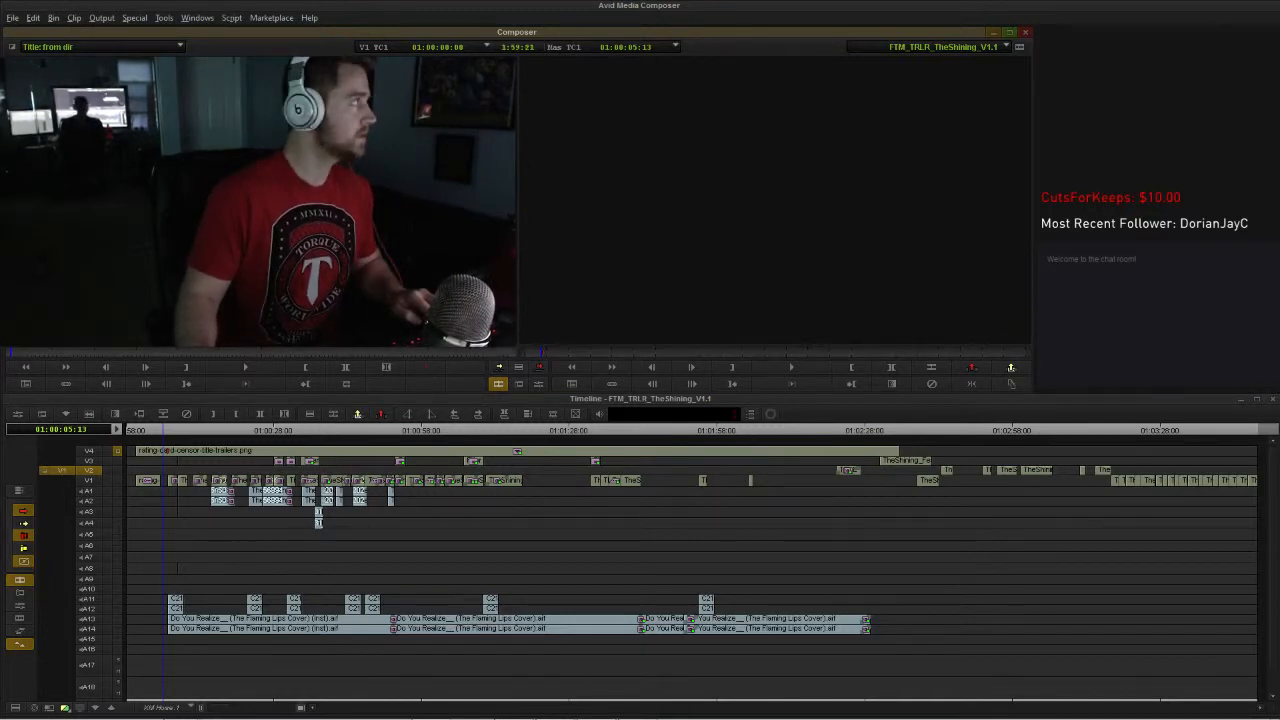
# Step: Mark a section of the from dir title and overwrite it onto V2 right after the fireplace close-up
pyautogui.press('space')
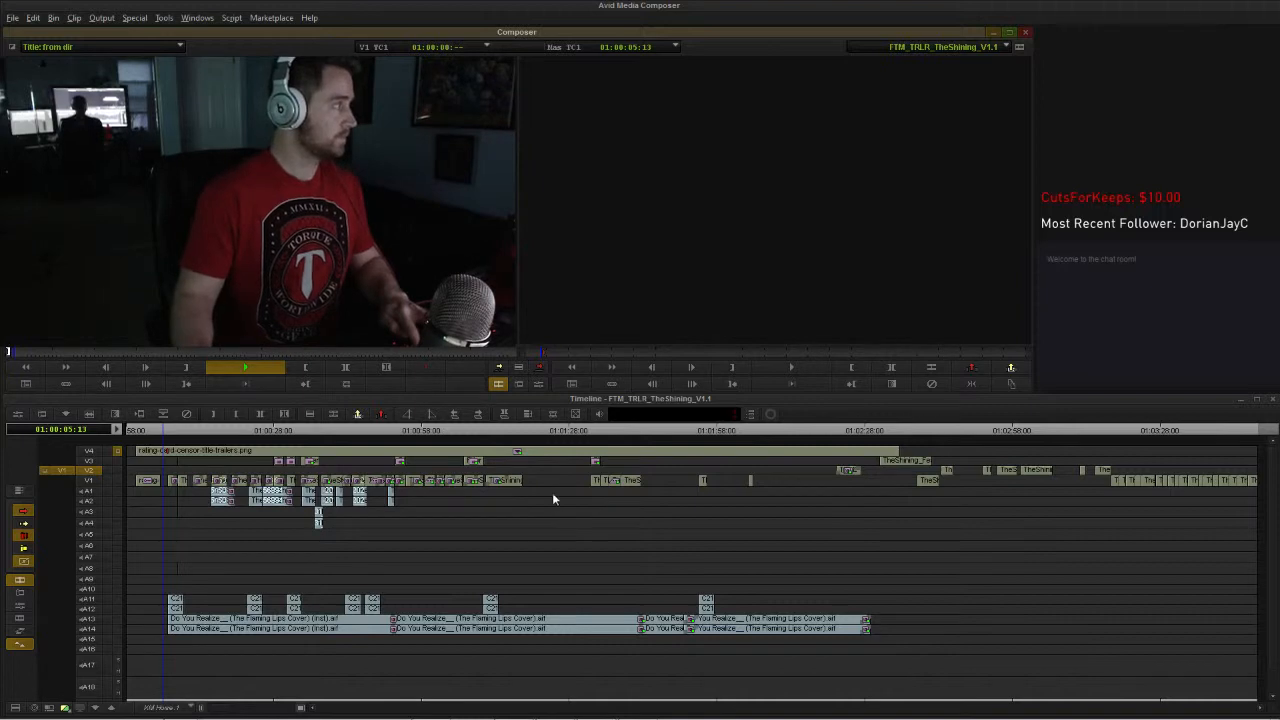
pyautogui.press('space')
pyautogui.click(508, 430)
pyautogui.press('space')
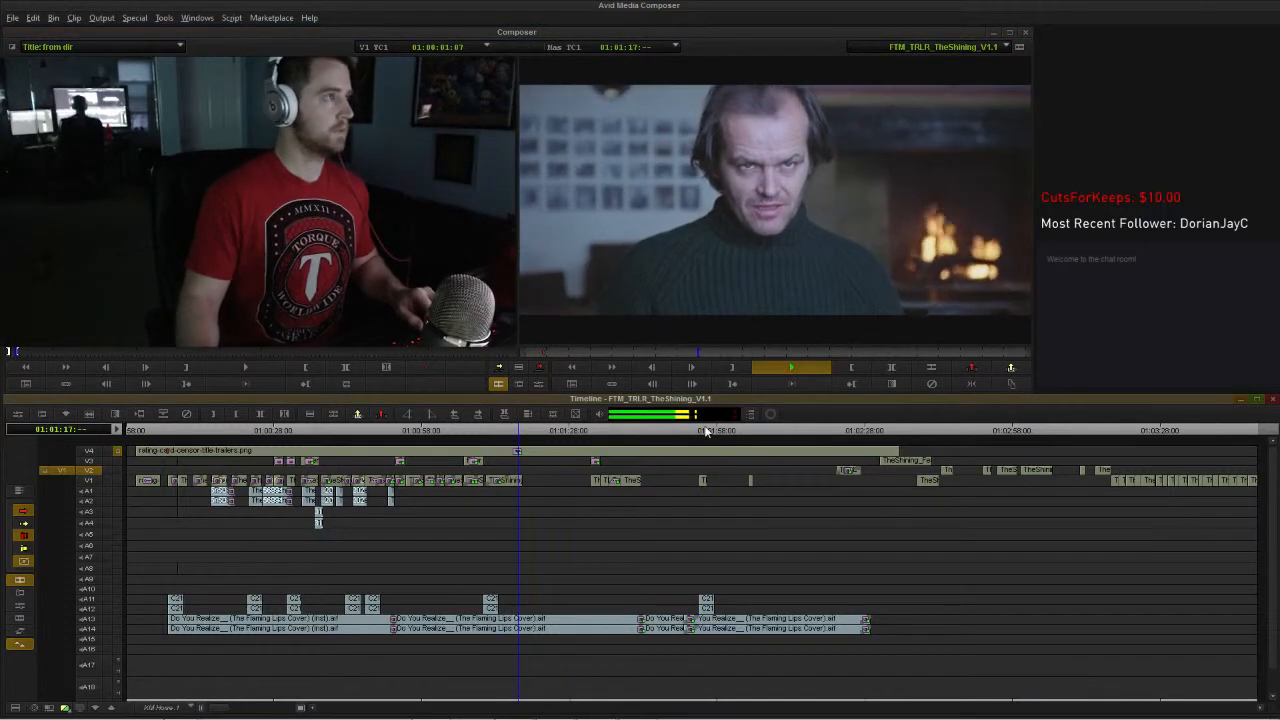
pyautogui.press('space')
pyautogui.moveTo(519, 432); pyautogui.dragTo(524, 432)
pyautogui.press('h')
pyautogui.click(674, 433)
pyautogui.click(677, 434)
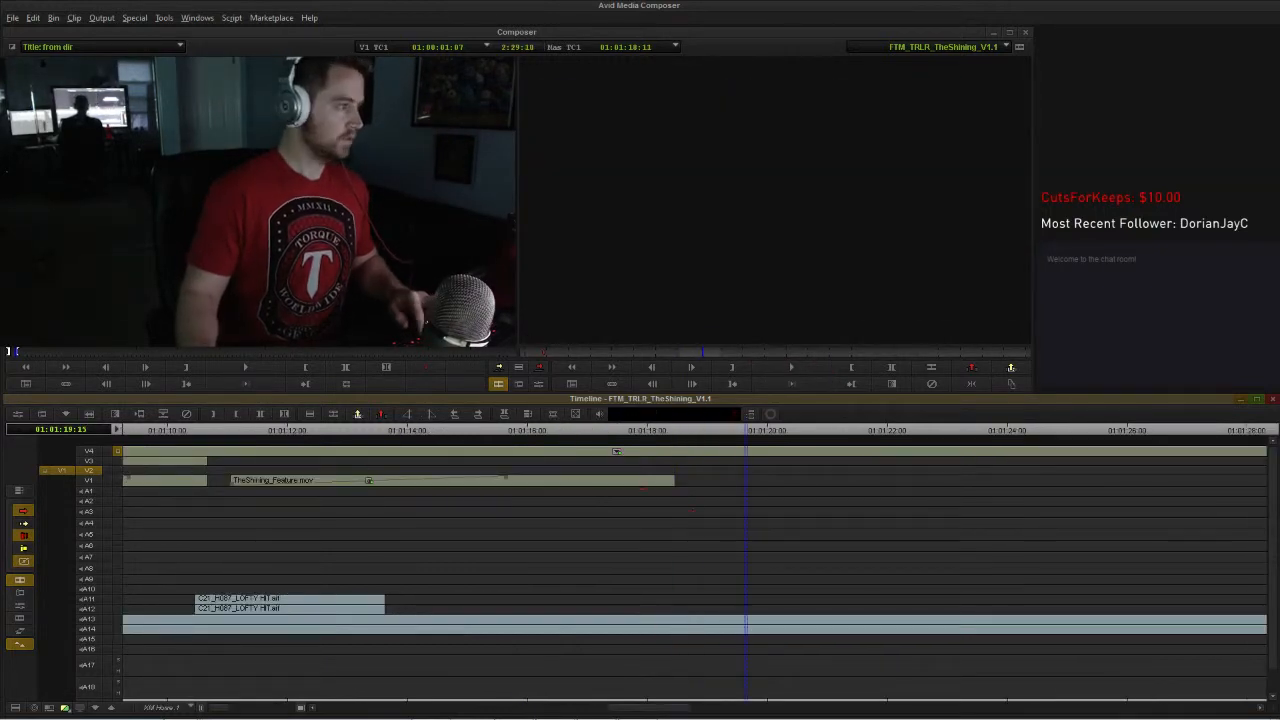
pyautogui.press('b')
# Step: Extend the end of the from dir title to 01:01:19:18 and move the title down to V1
pyautogui.moveTo(690, 432); pyautogui.dragTo(710, 439)
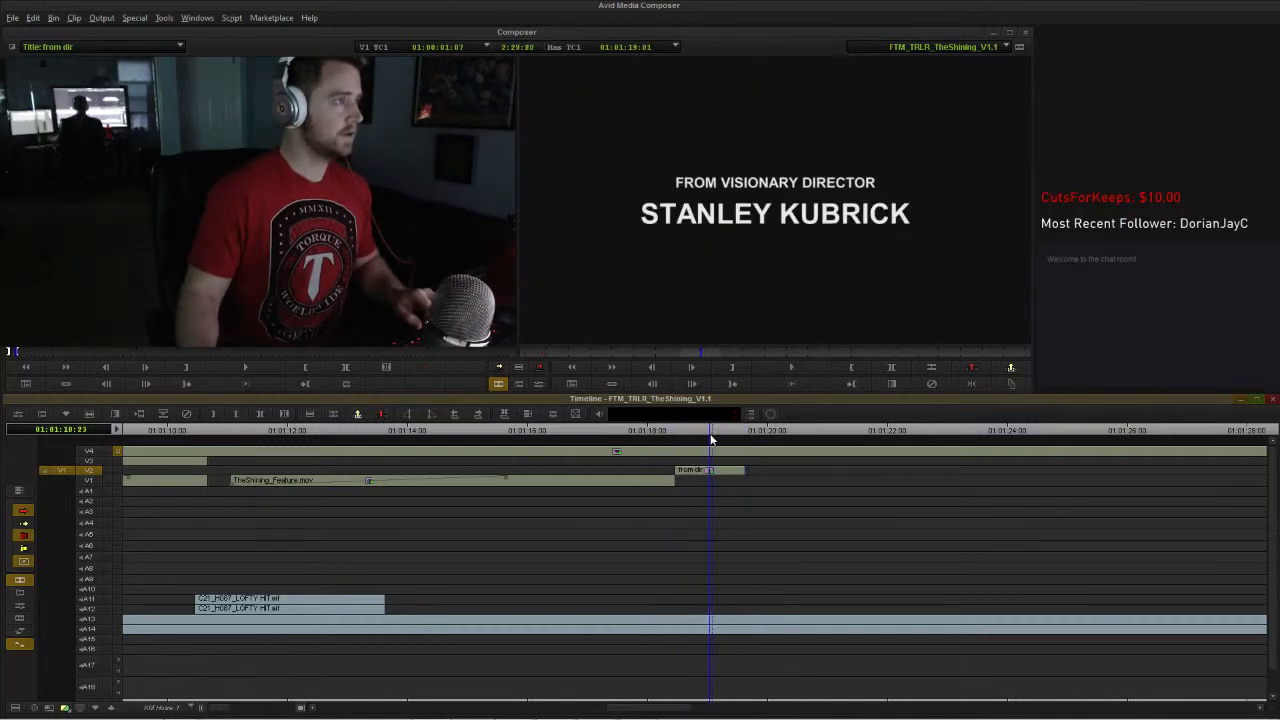
pyautogui.moveTo(748, 477); pyautogui.dragTo(755, 477)
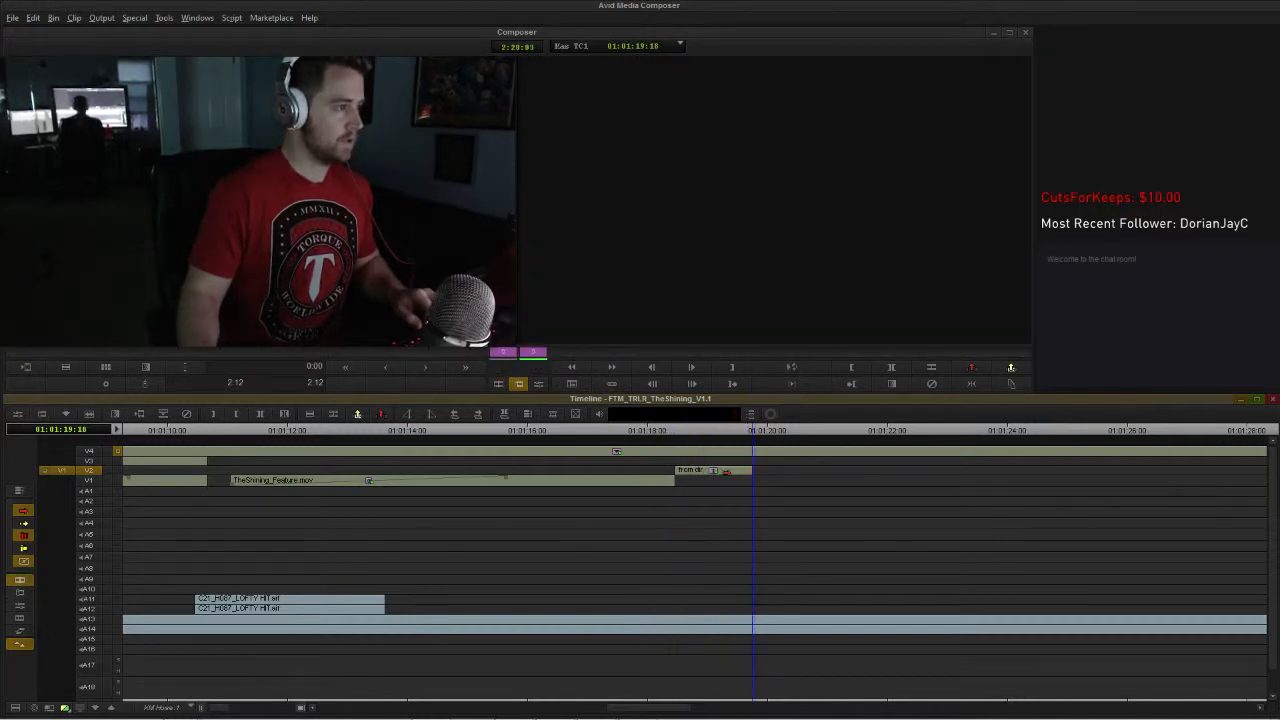
pyautogui.click(716, 471)
pyautogui.keyDown('shift'); pyautogui.click(712, 477); pyautogui.keyUp('shift')
pyautogui.click(771, 460)
pyautogui.click(726, 471)
pyautogui.moveTo(704, 470); pyautogui.dragTo(704, 480)
# Step: Copy the V3 filler effect segment above the snowy shot at 01:00:53:00
pyautogui.hotkey('ctrl', '/')
pyautogui.moveTo(440, 430); pyautogui.dragTo(398, 438)
pyautogui.press('h')
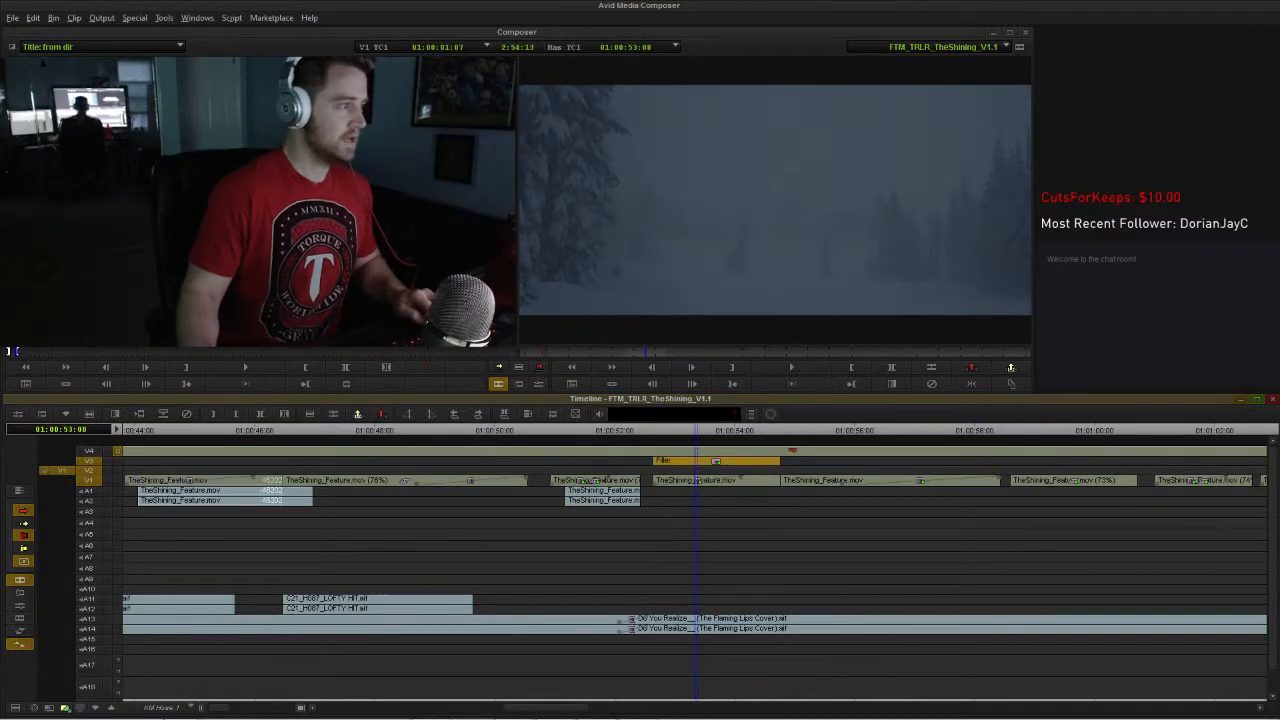
pyautogui.hotkey('ctrl', '[')
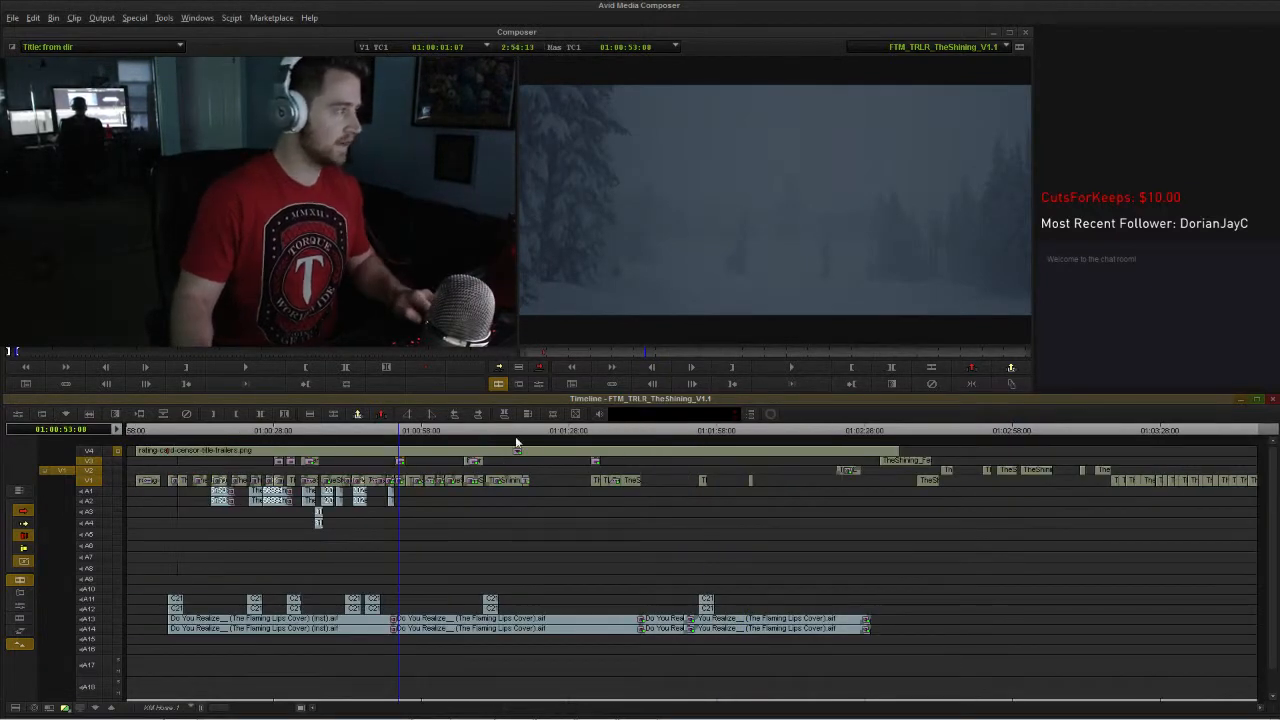
# Step: Overwrite the copied filler effect onto V3 above the from dir title and trim its end to match the title
pyautogui.moveTo(569, 433); pyautogui.dragTo(527, 435)
pyautogui.press('h')
pyautogui.moveTo(635, 434); pyautogui.dragTo(631, 433)
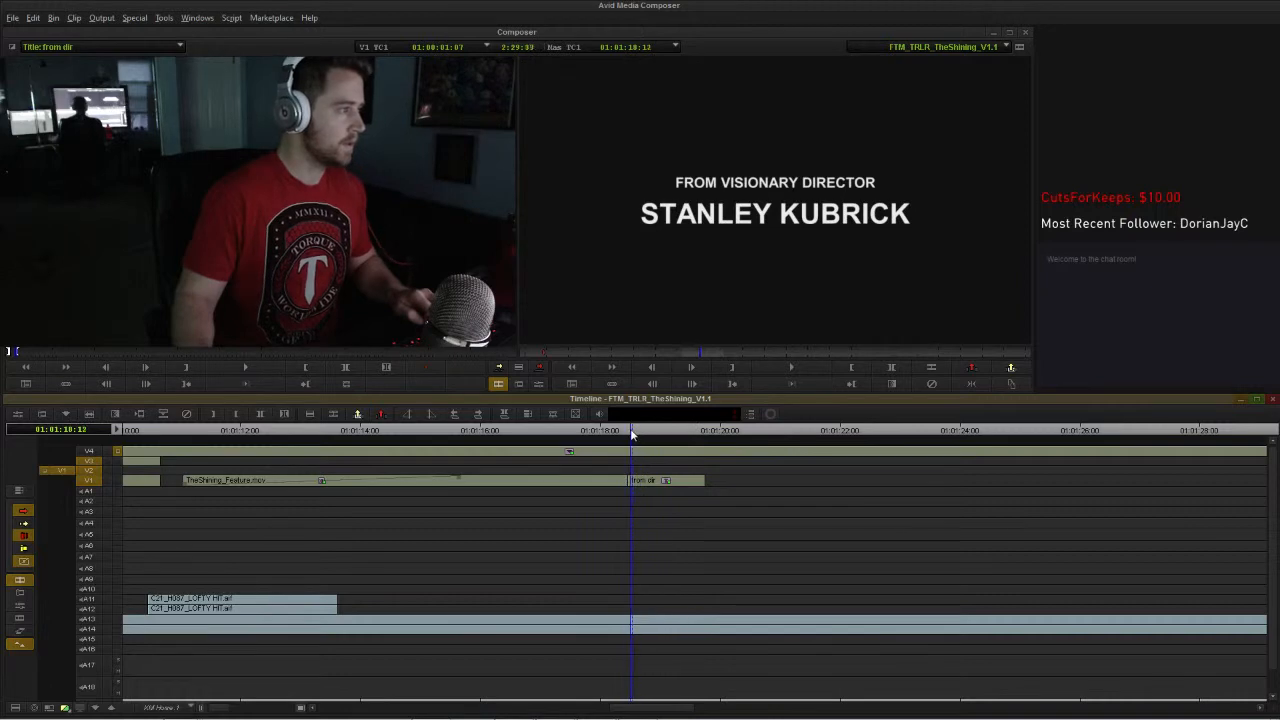
pyautogui.click(85, 470)
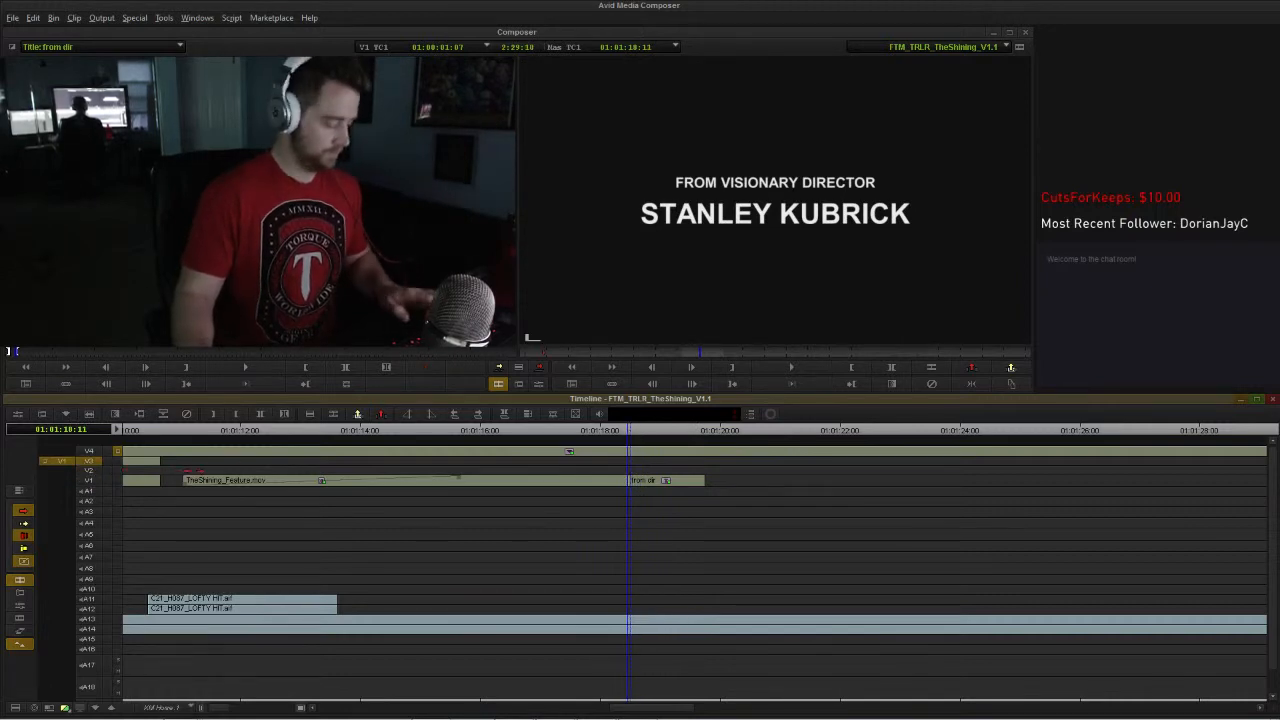
pyautogui.press('b')
pyautogui.moveTo(757, 468); pyautogui.dragTo(705, 468)
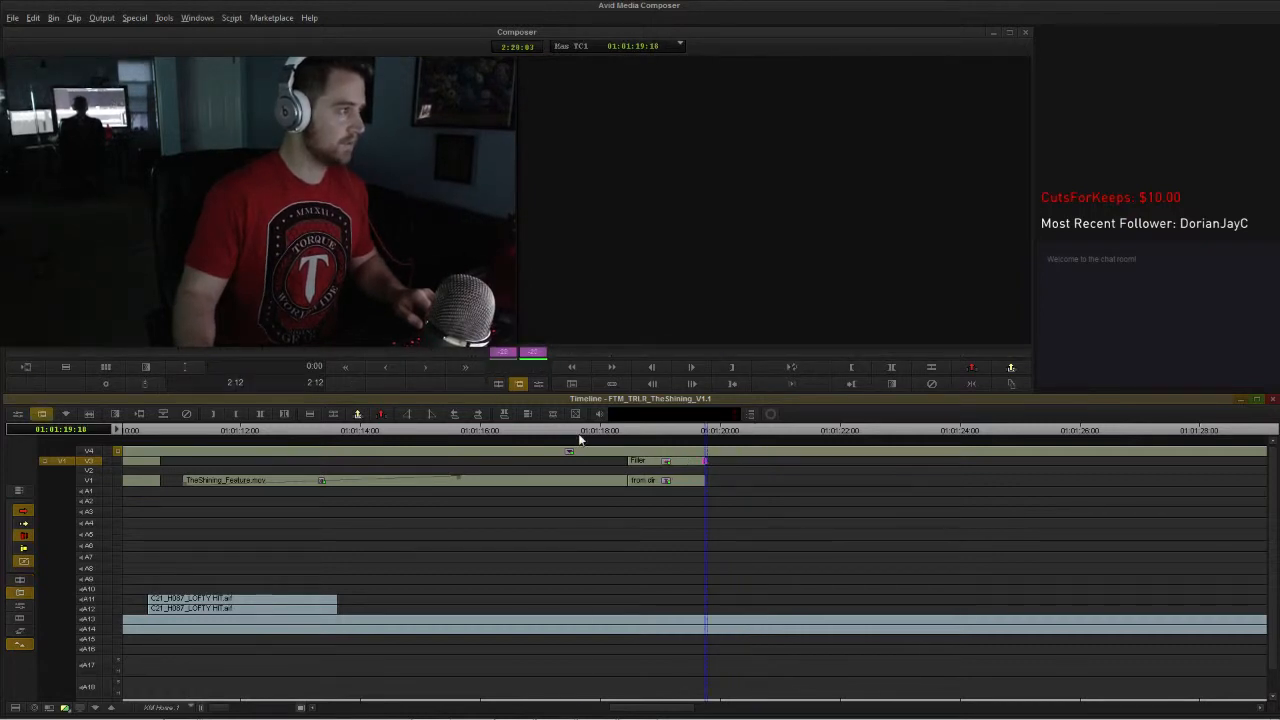
# Step: Extend the from dir title on V1 to 01:01:20:12 and trim the V3 filler to the same end
pyautogui.click(578, 433)
pyautogui.press('space')
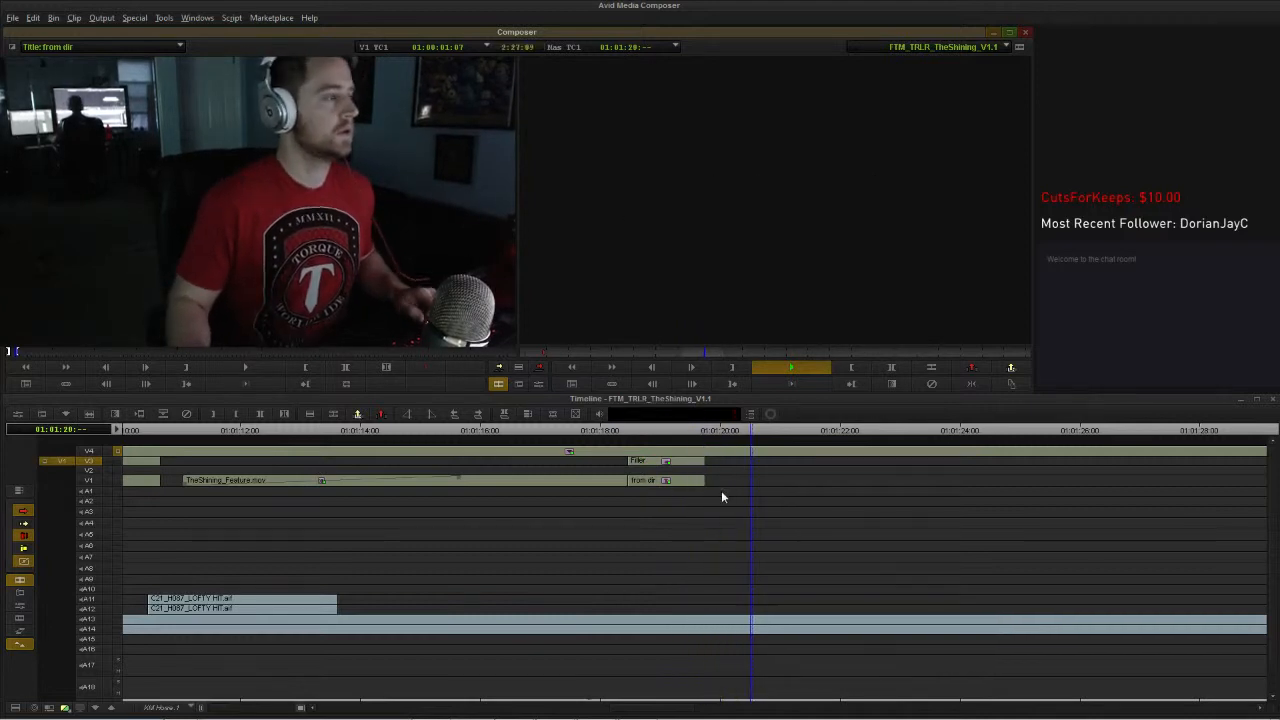
pyautogui.press('space')
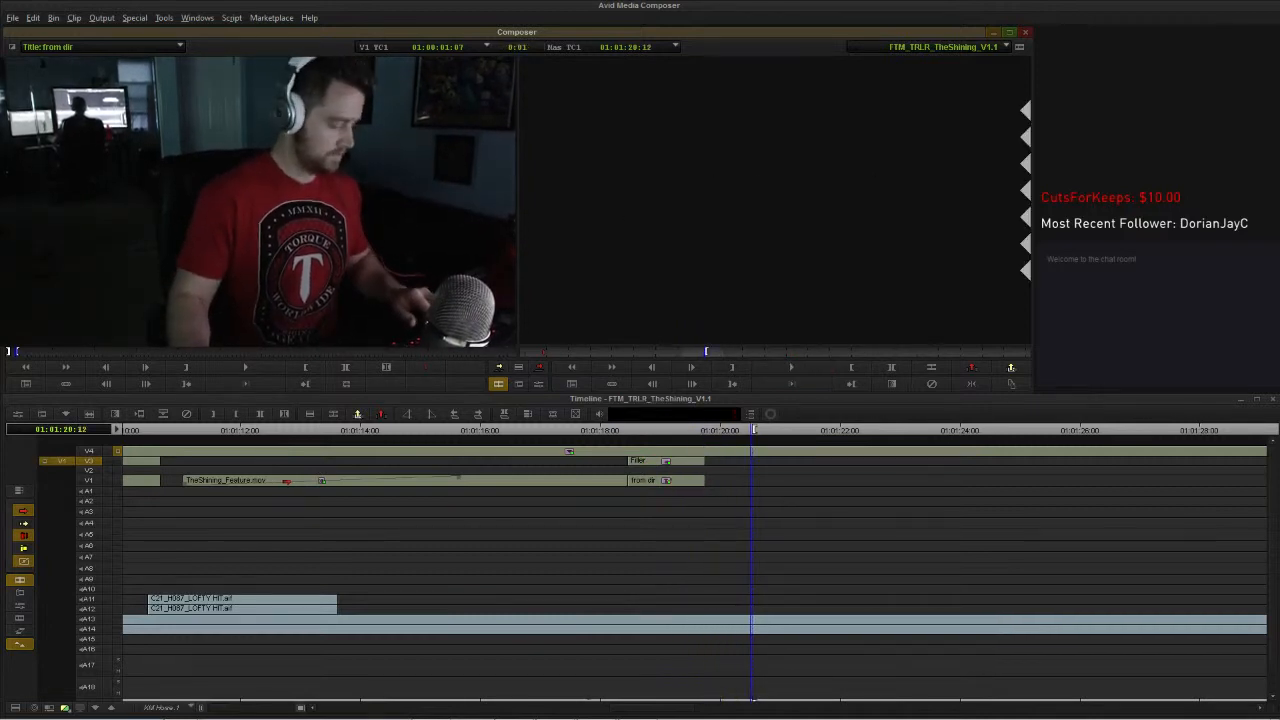
pyautogui.click(88, 480)
pyautogui.click(88, 461)
pyautogui.press('e')
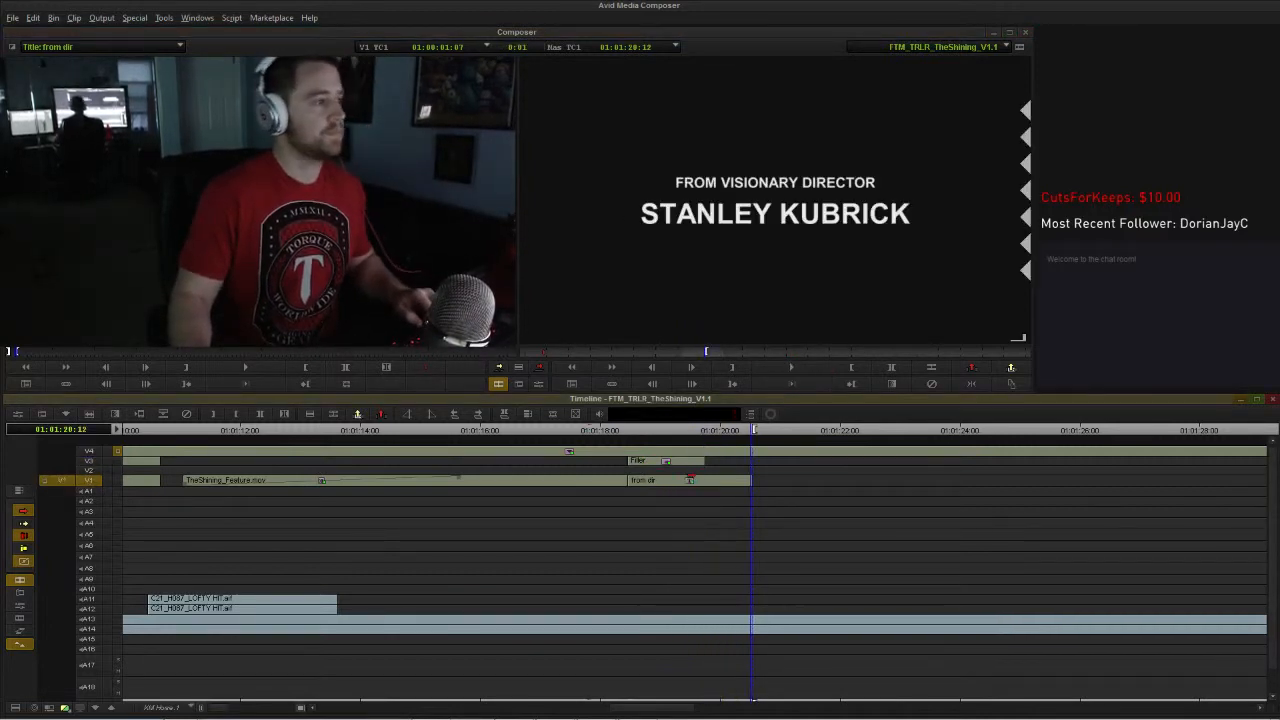
pyautogui.click(706, 464)
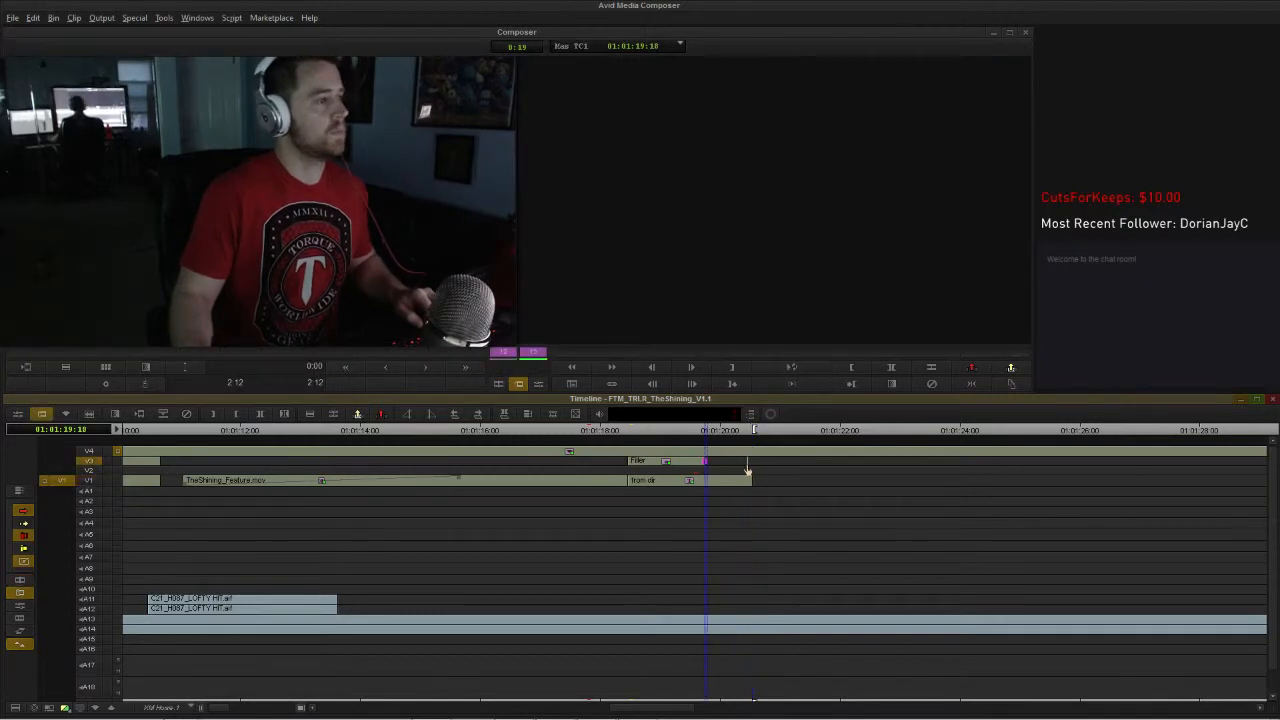
pyautogui.moveTo(750, 470); pyautogui.dragTo(750, 470)
# Step: Play the transition from the fireplace close-up through the from dir title to check its timing against the music
pyautogui.click(543, 432)
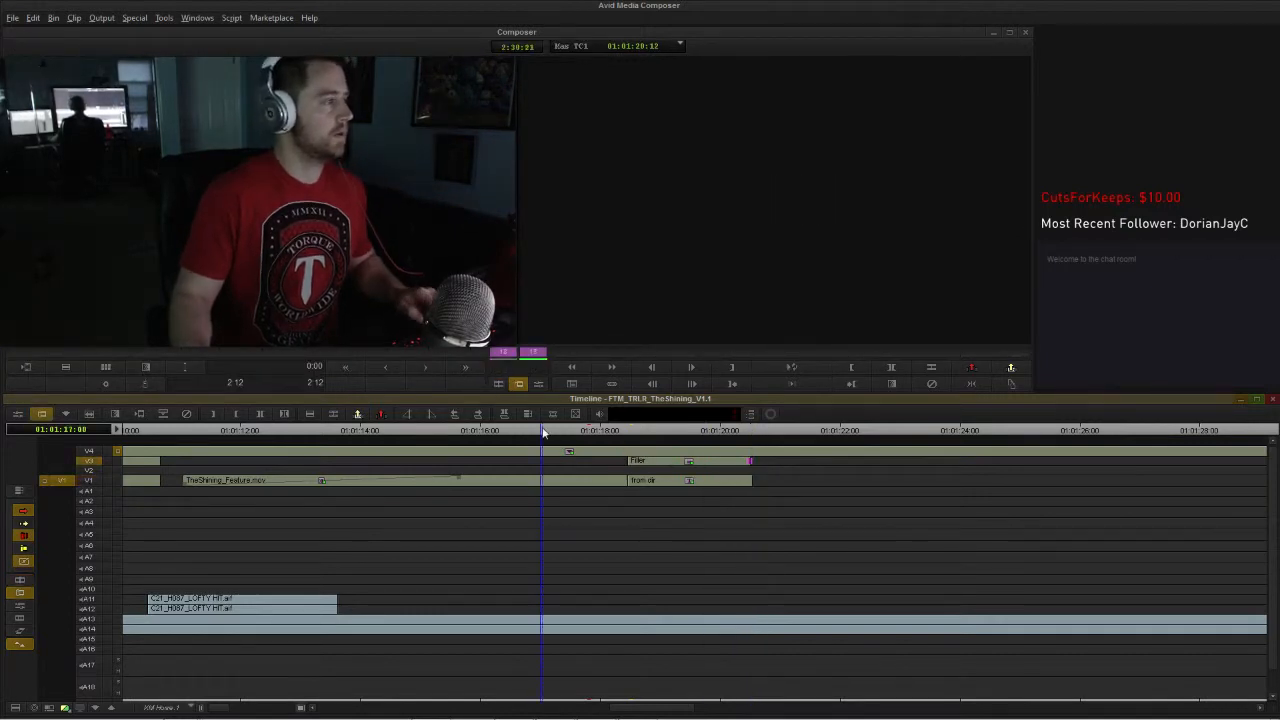
pyautogui.press('space')
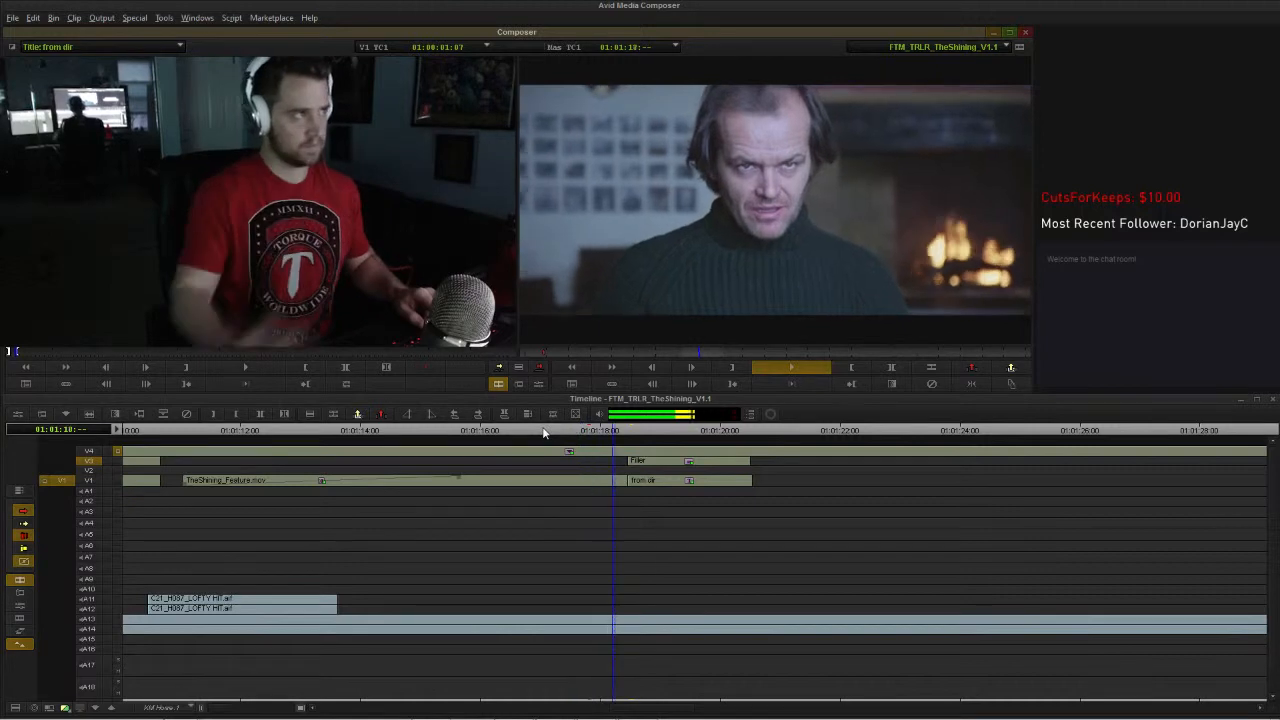
pyautogui.press('space')
pyautogui.click(751, 468)
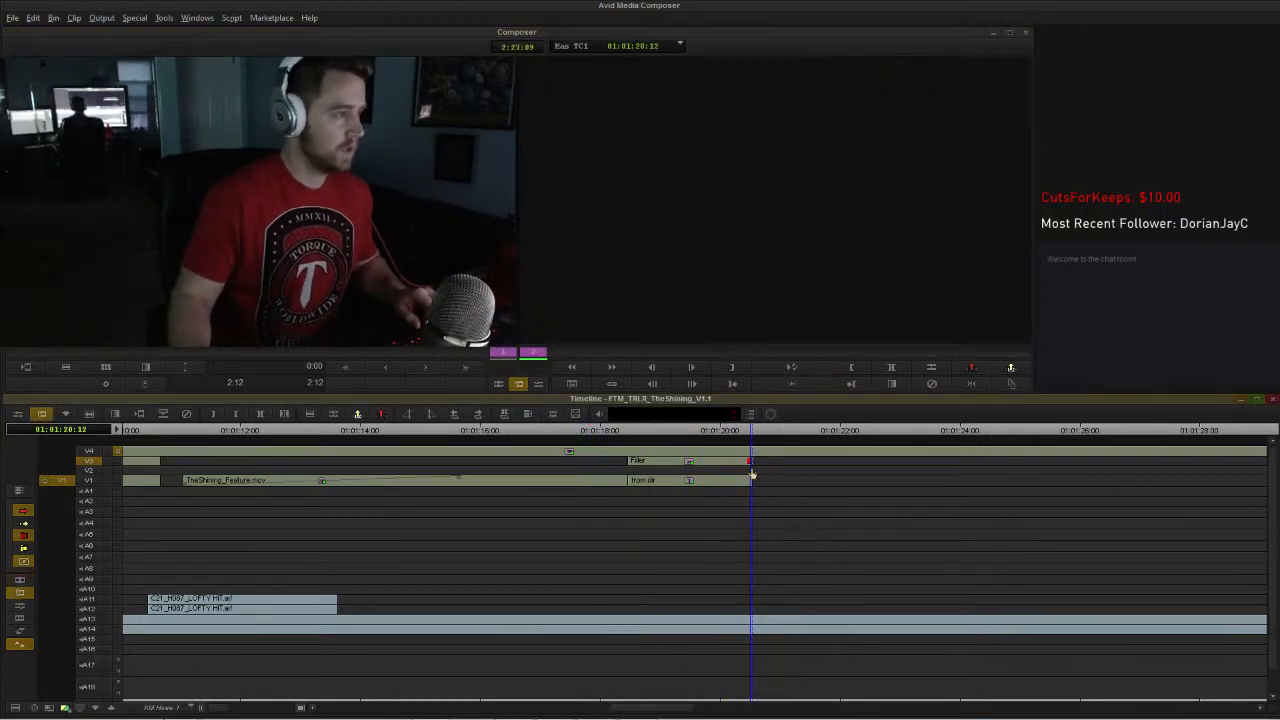
pyautogui.click(604, 432)
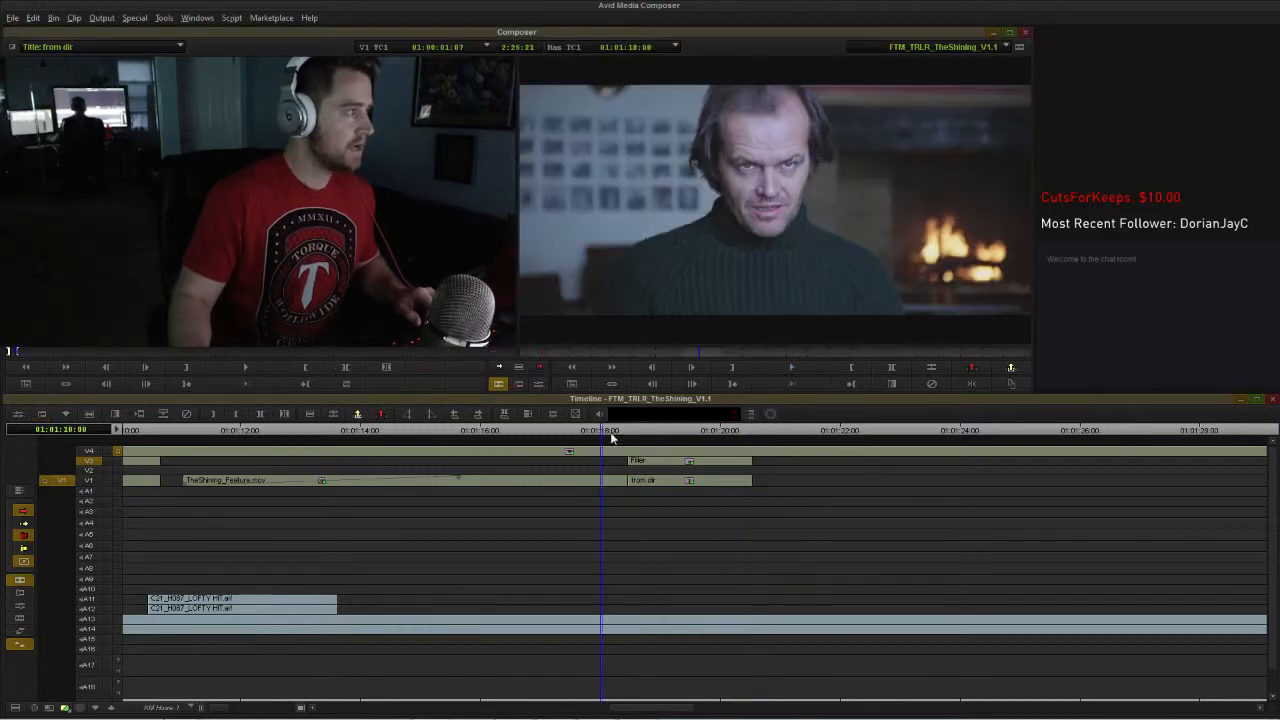
pyautogui.press('space')
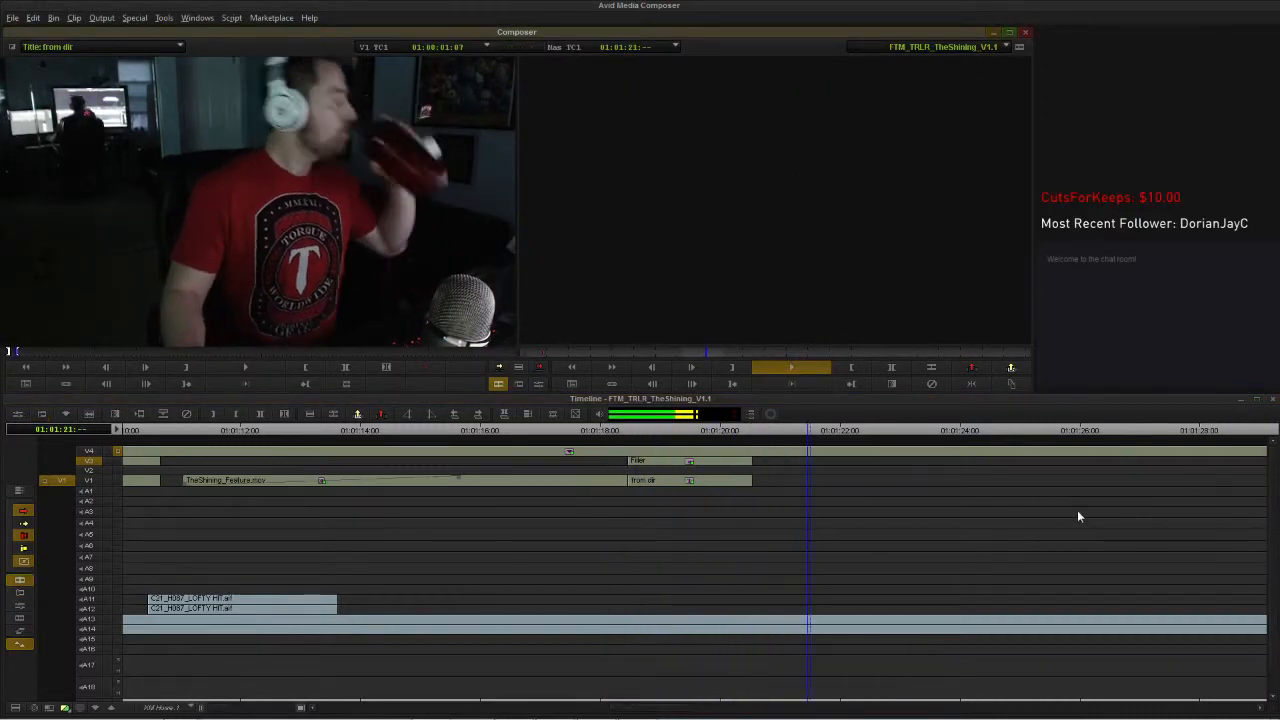
pyautogui.press('space')
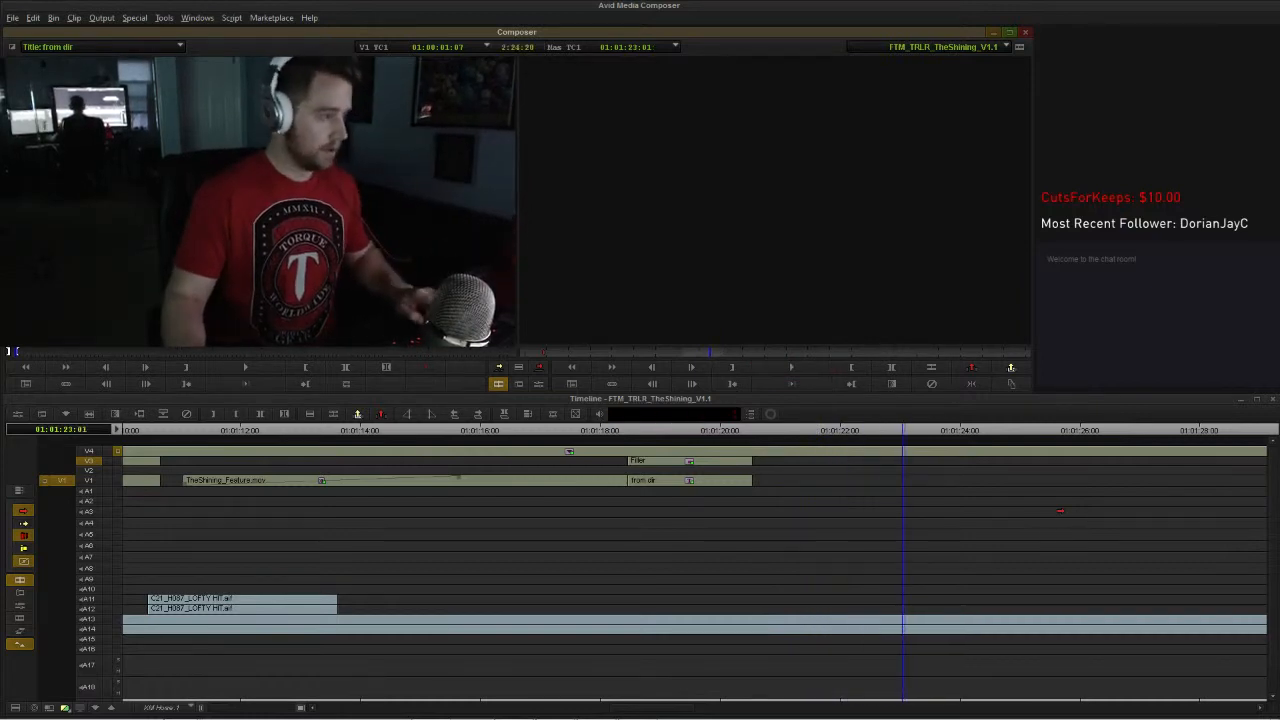
# Step: Play the sequence around 01:01:44 after the music edit and move the playhead to the end of the music
pyautogui.hotkey('ctrl', '/')
pyautogui.moveTo(526, 432); pyautogui.dragTo(631, 432)
pyautogui.press('space')
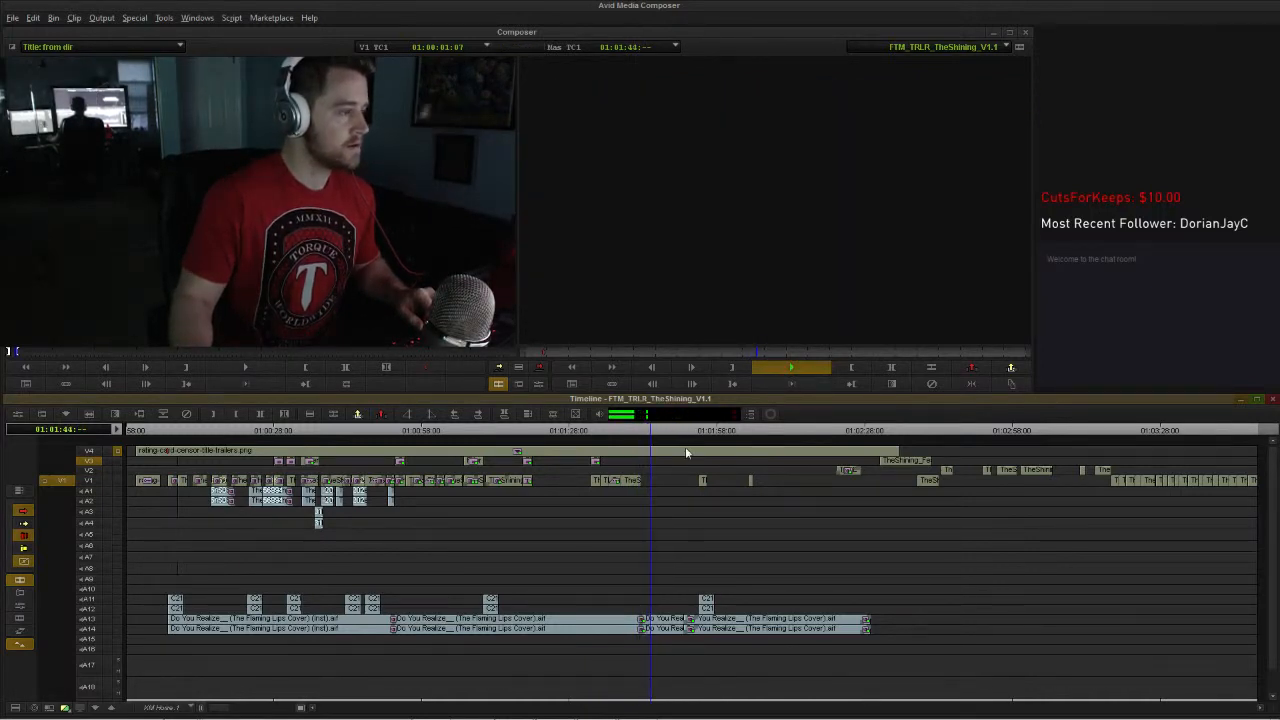
pyautogui.press('space')
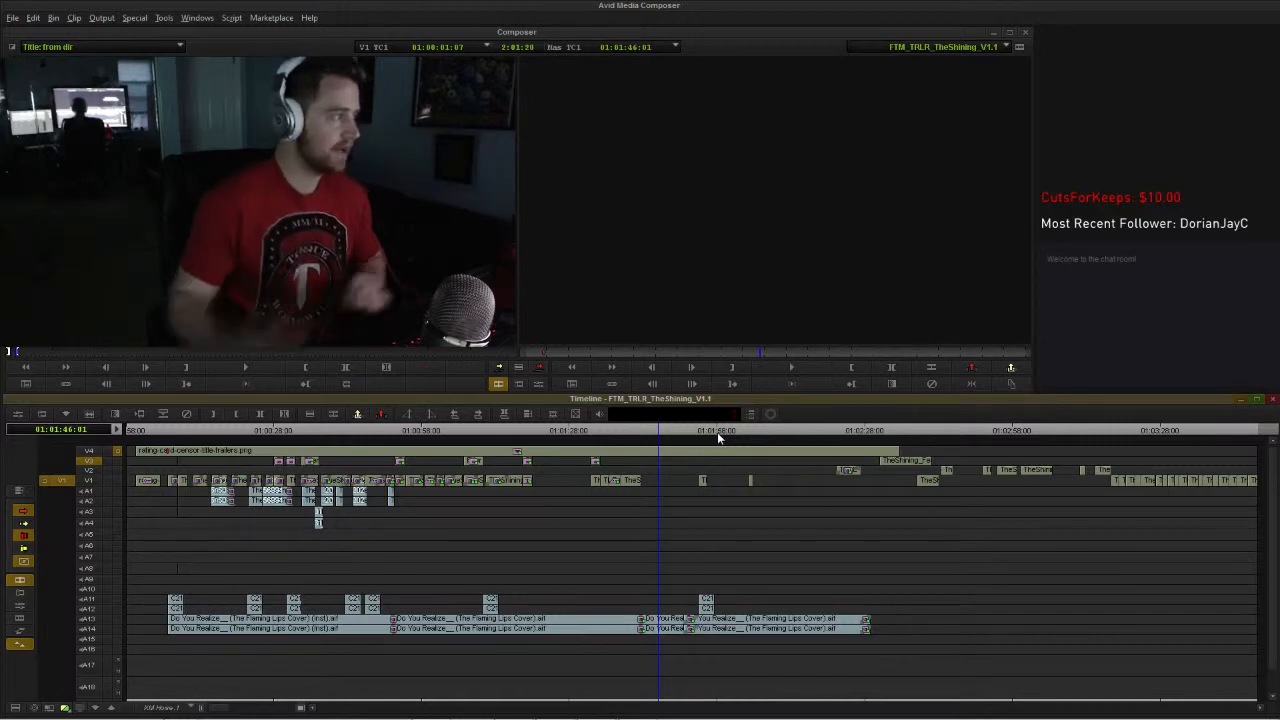
pyautogui.click(865, 431)
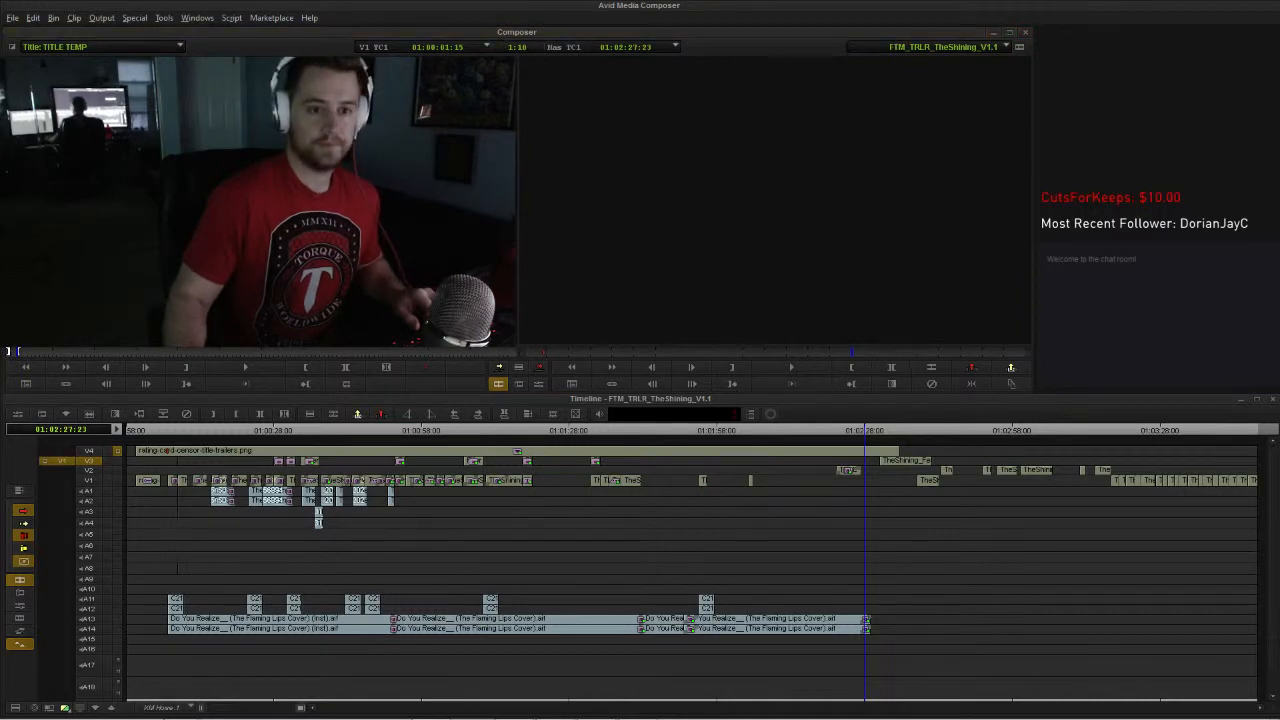
# Step: Bring the open title window containing the Stanley Kubrick director credit to the front
pyautogui.hotkey('alt', 'Tab')
pyautogui.hotkey('alt', 'Tab')
pyautogui.hotkey('alt', 'Tab')
pyautogui.hotkey('alt', 'Tab')
pyautogui.hotkey('alt', 'Tab')
pyautogui.hotkey('alt', 'Tab')
pyautogui.hotkey('alt', 'Tab')
pyautogui.hotkey('alt', 'Tab')
pyautogui.hotkey('alt', 'Tab')
pyautogui.hotkey('alt', 'Tab')
pyautogui.hotkey('alt', 'Tab')
pyautogui.hotkey('alt', 'Tab')
pyautogui.hotkey('alt', 'Tab')
pyautogui.hotkey('alt', 'Tab')
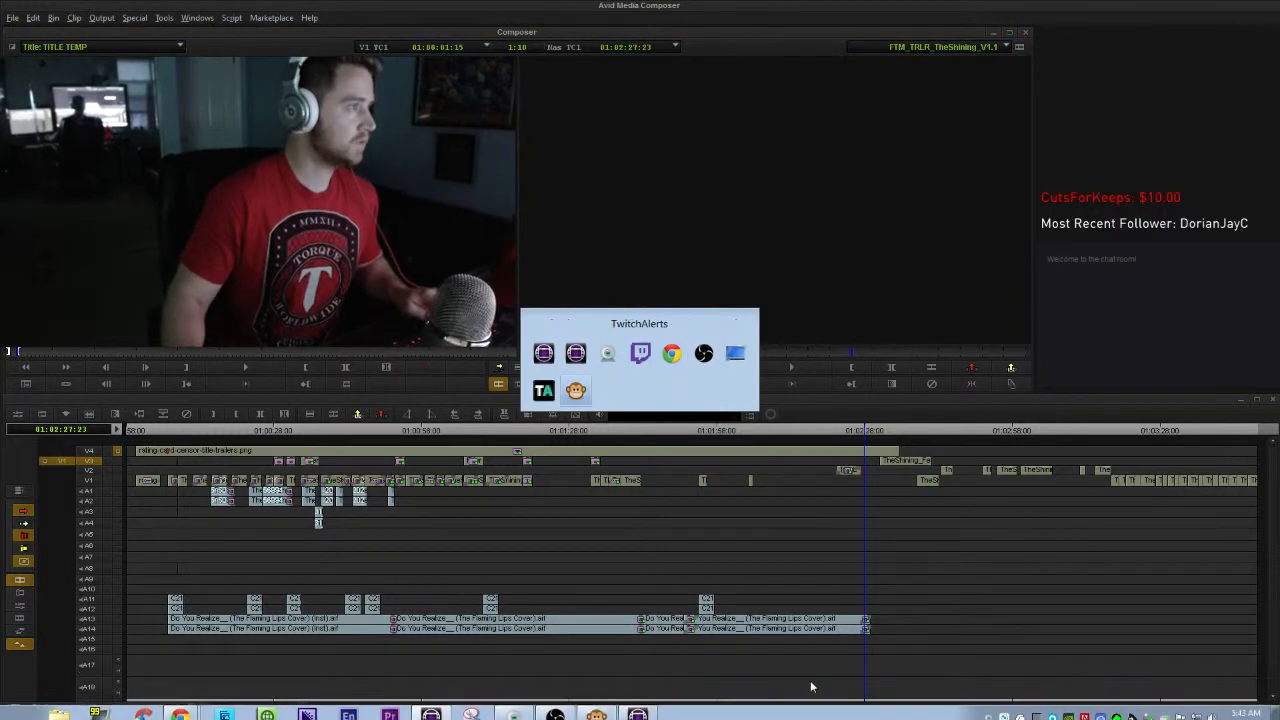
pyautogui.hotkey('alt', 'Tab')
pyautogui.hotkey('alt', 'Tab')
pyautogui.hotkey('alt', 'Tab')
pyautogui.hotkey('alt', 'Tab')
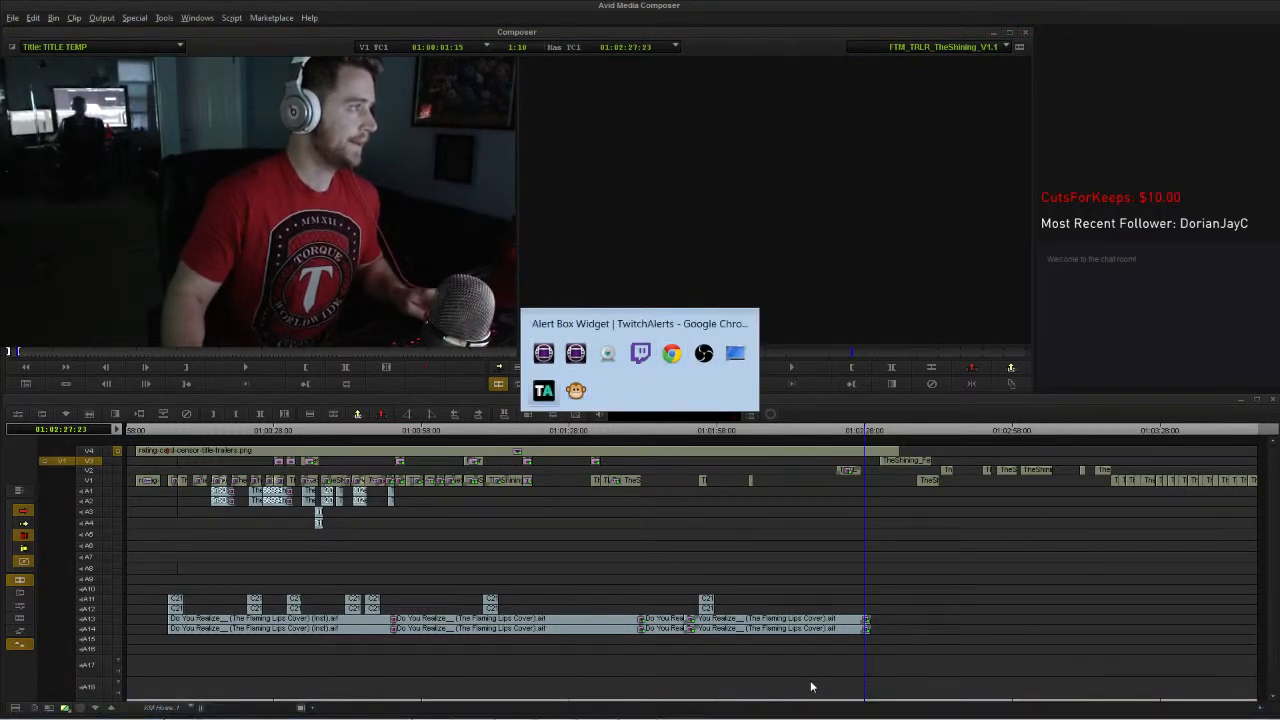
pyautogui.hotkey('alt', 'Tab')
pyautogui.hotkey('alt', 'Tab')
pyautogui.hotkey('alt', 'Tab')
pyautogui.hotkey('alt', 'Tab')
pyautogui.hotkey('alt', 'Tab')
pyautogui.hotkey('alt', 'Tab')
pyautogui.hotkey('alt', 'Tab')
pyautogui.hotkey('alt', 'Tab')
pyautogui.hotkey('alt', 'Tab')
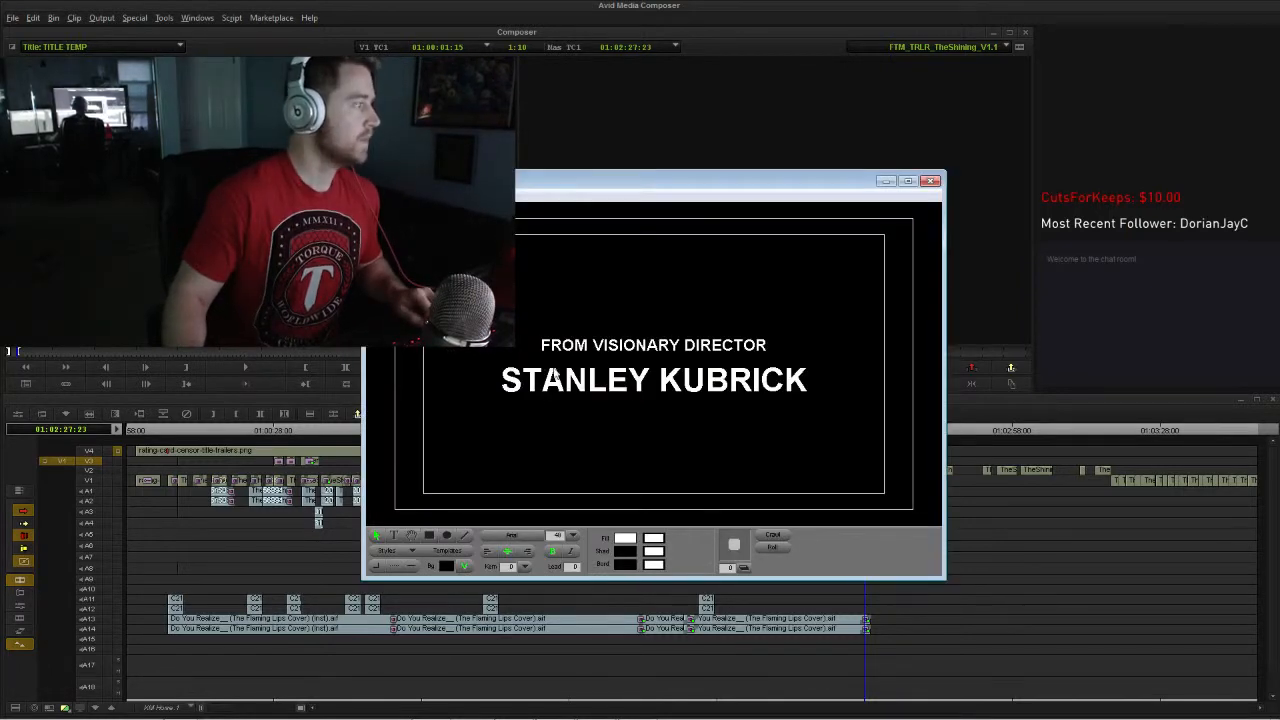
# Step: Replace the text FROM VISIONARY DIRECTOR with COMING SOON and delete the STANLEY KUBRICK line
pyautogui.doubleClick(610, 343)
pyautogui.doubleClick(768, 345)
pyautogui.hotkey('ctrl', 'a')
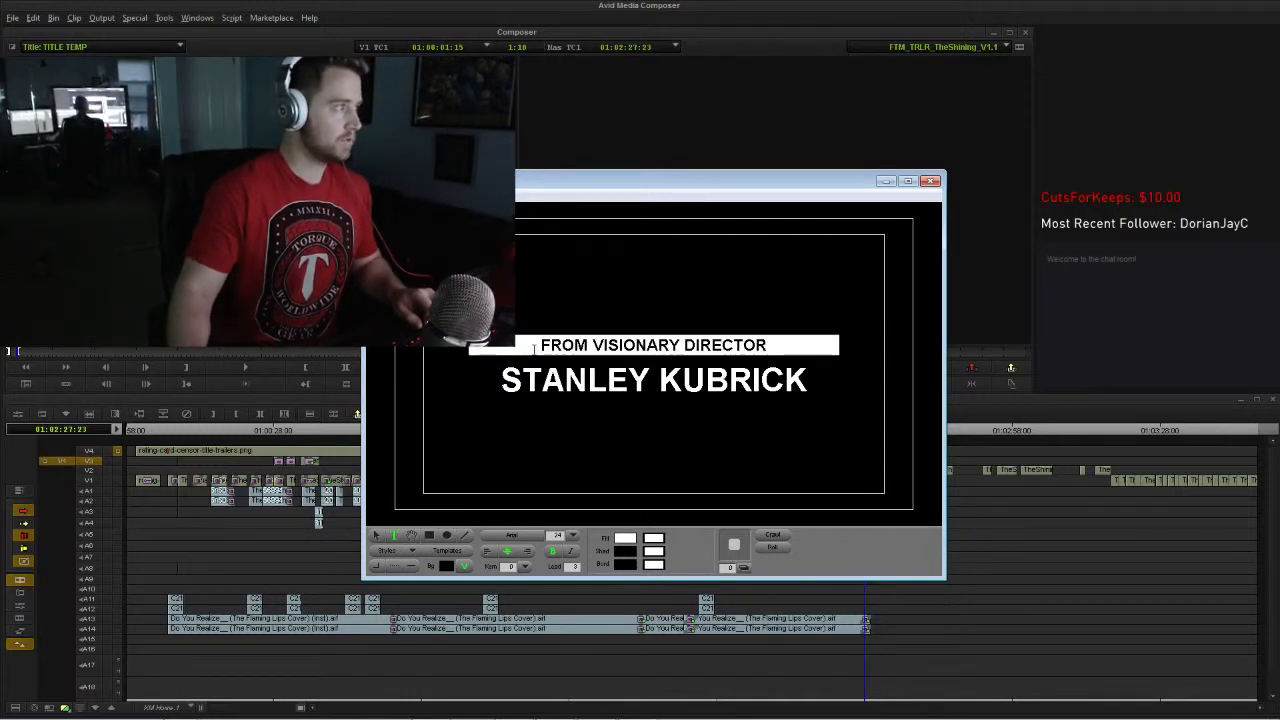
pyautogui.write('COM')
pyautogui.press('BackSpace')
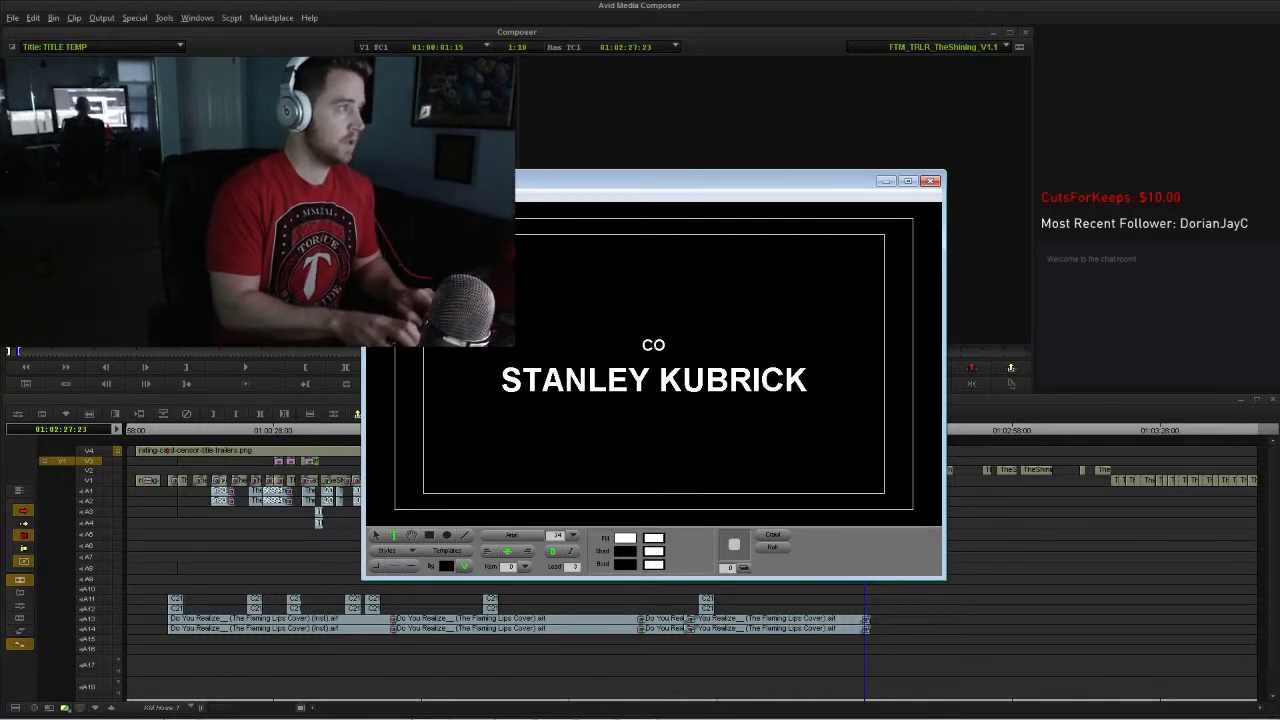
pyautogui.write('COMING SOON')
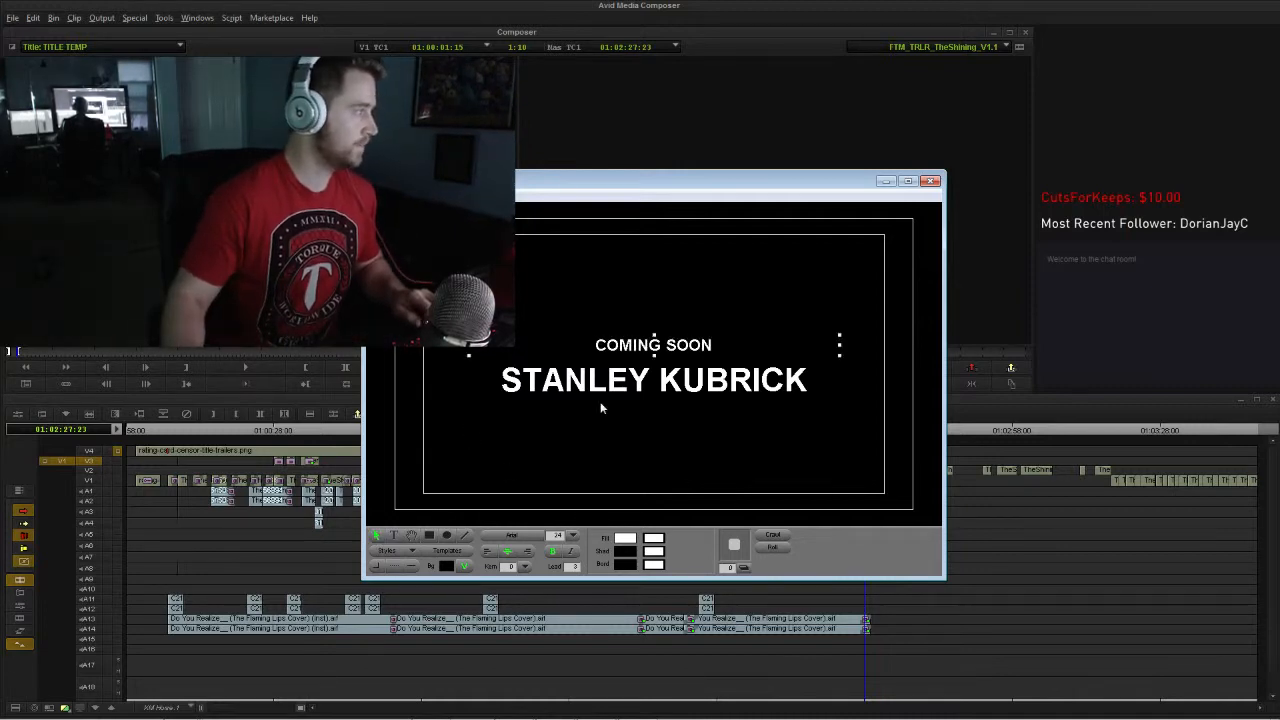
pyautogui.press('Delete')
# Step: Center the COMING SOON text in the frame both horizontally and vertically
pyautogui.click(628, 352)
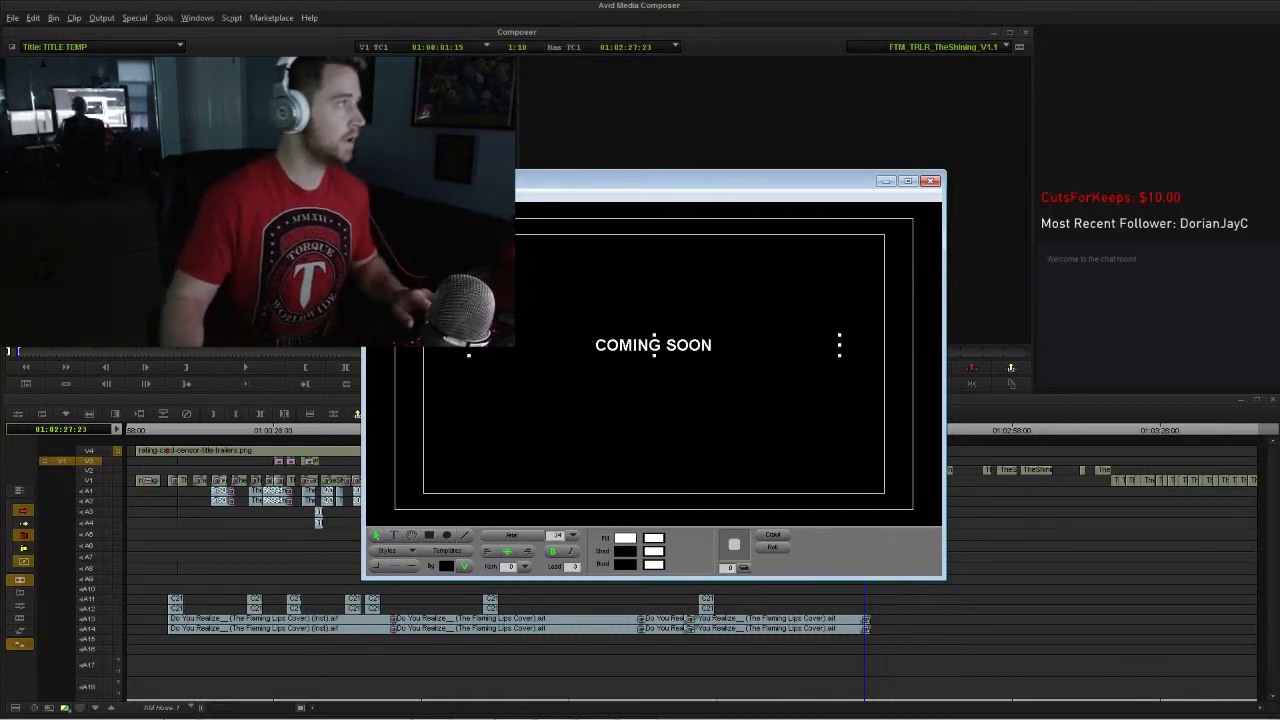
pyautogui.click(465, 195)
pyautogui.click(540, 275)
pyautogui.click(465, 195)
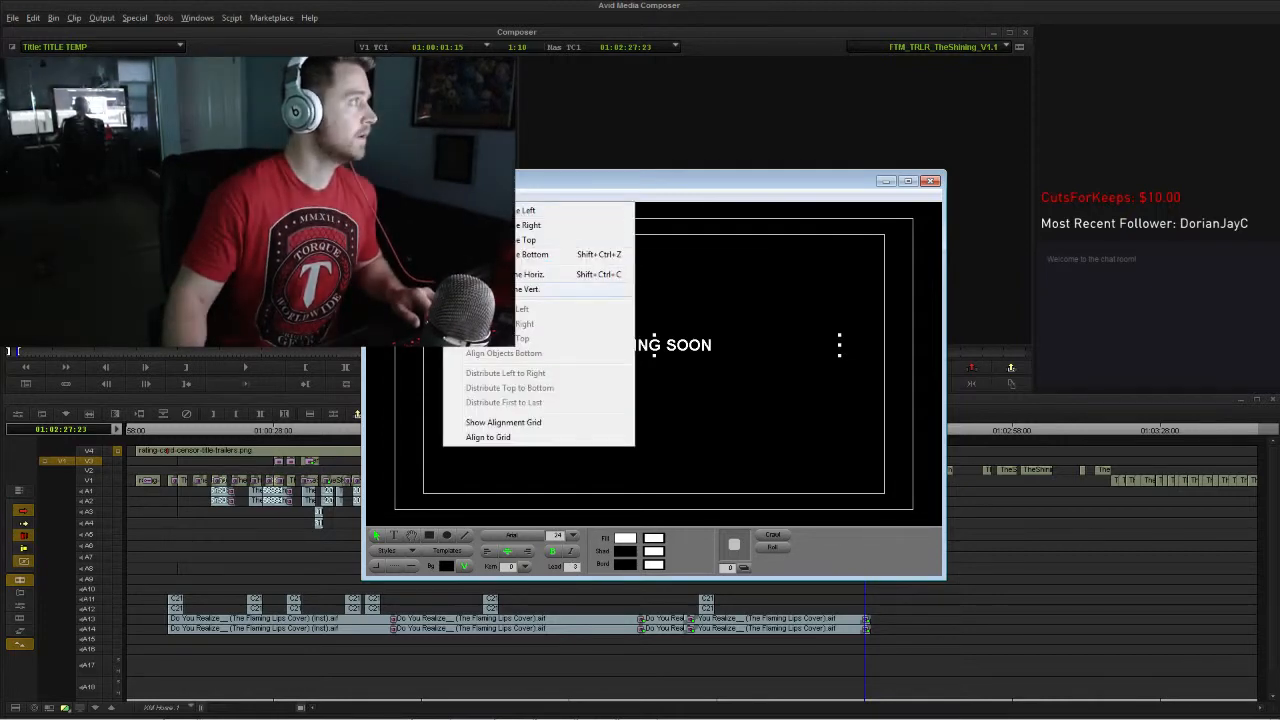
pyautogui.click(540, 289)
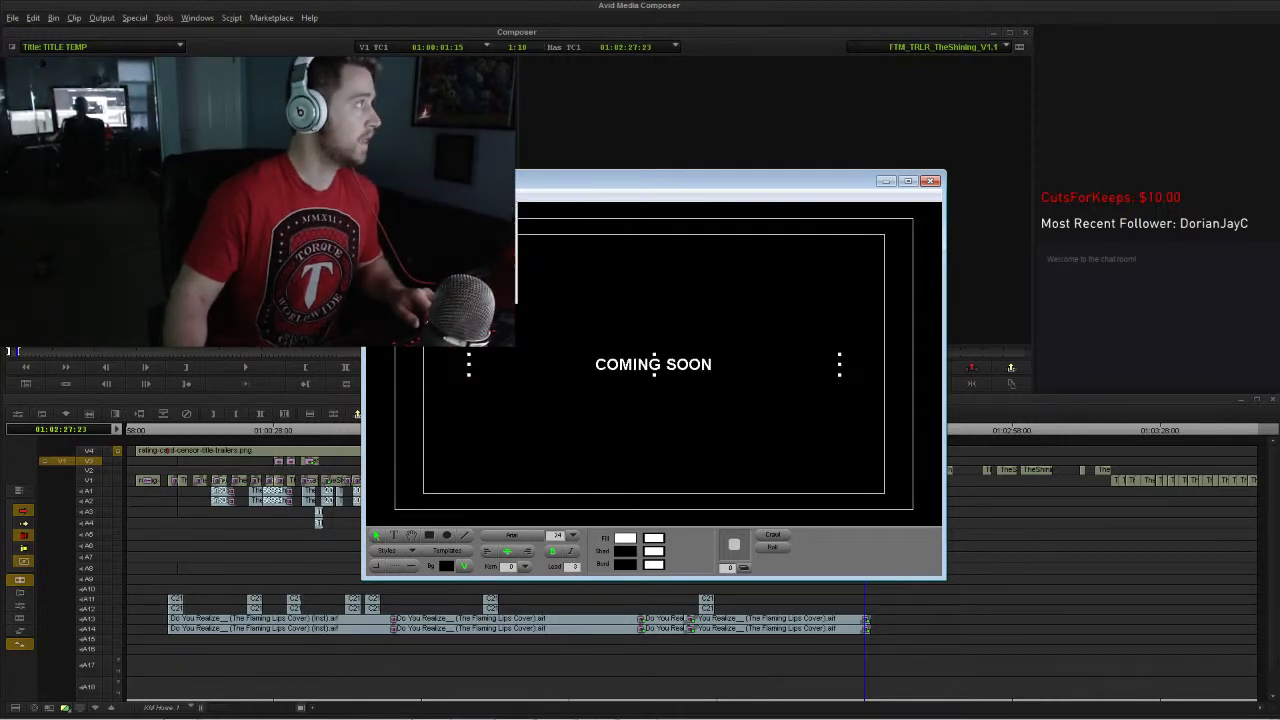
# Step: Save the title as "coming soon" in the The Shining_FTM bin and minimize the title window
pyautogui.hotkey('ctrl', 'w')
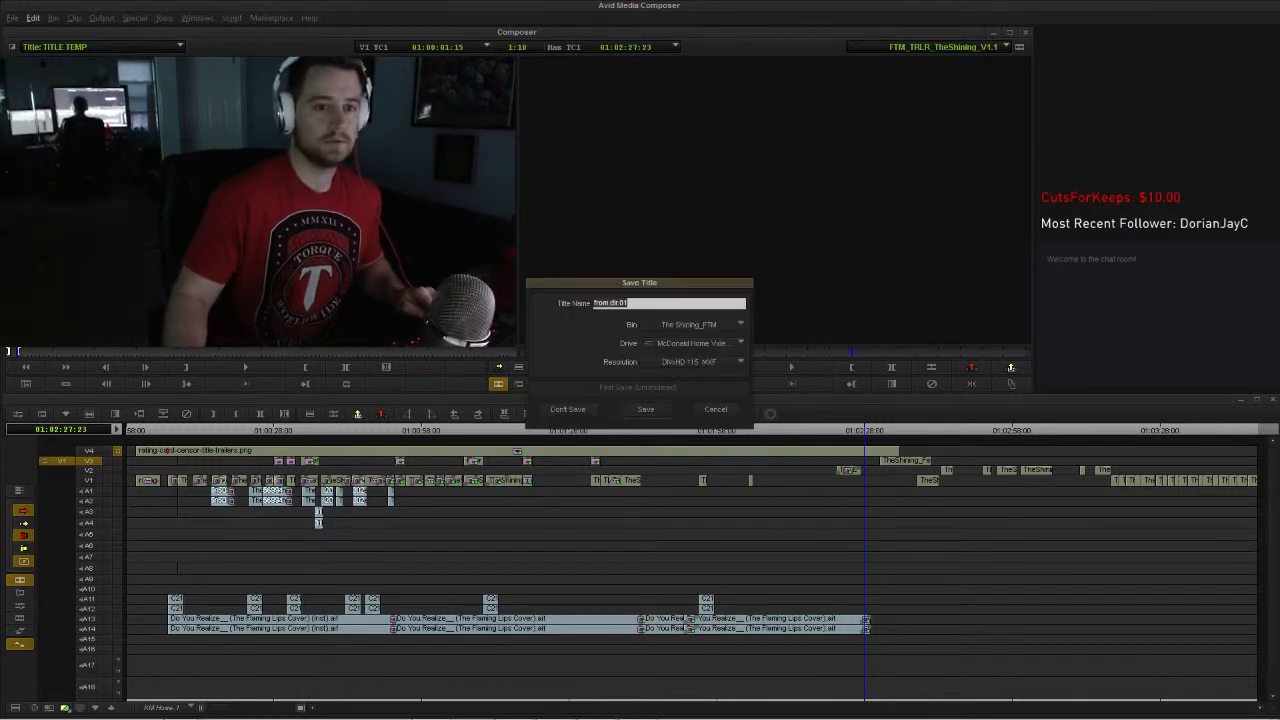
pyautogui.write('cc')
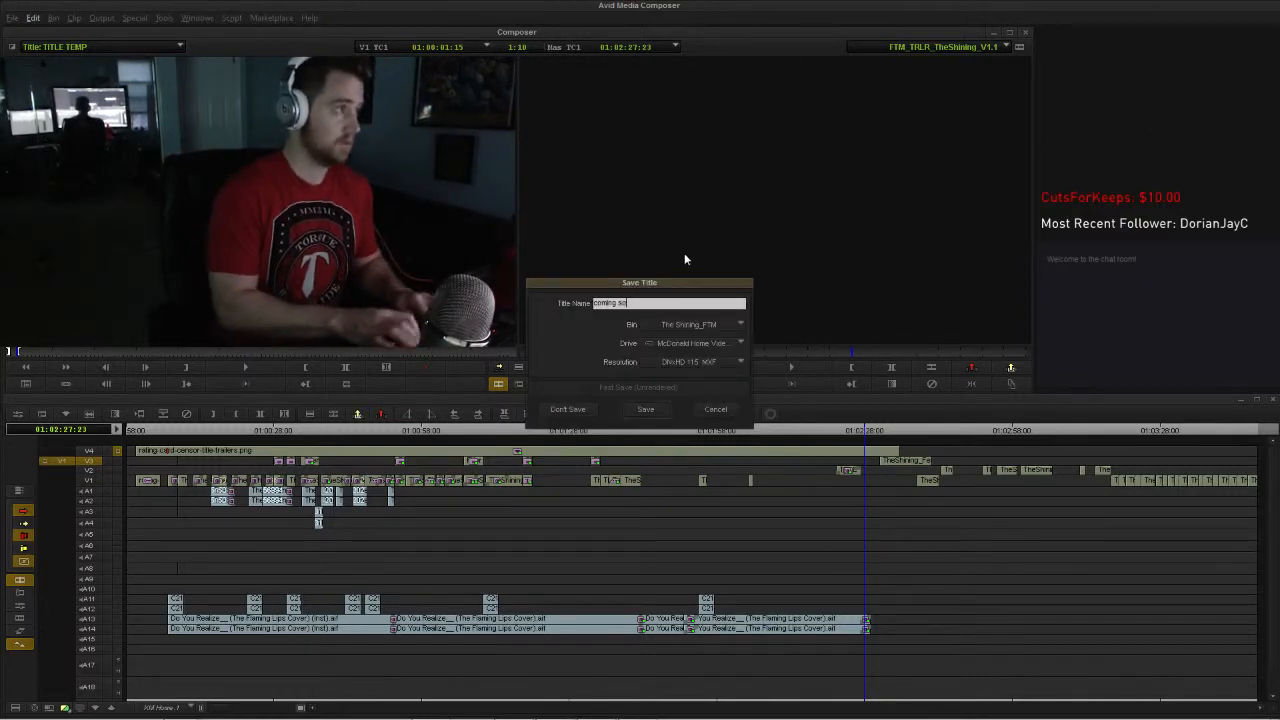
pyautogui.press('Return')
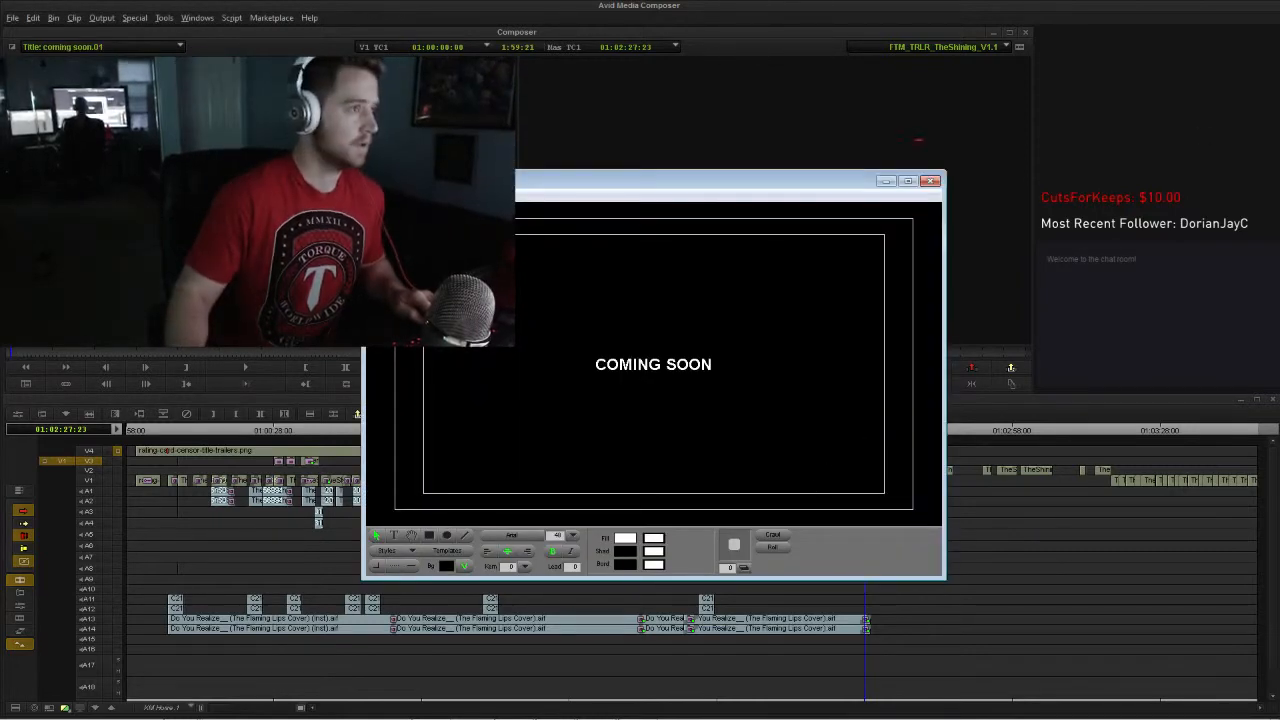
pyautogui.click(885, 181)
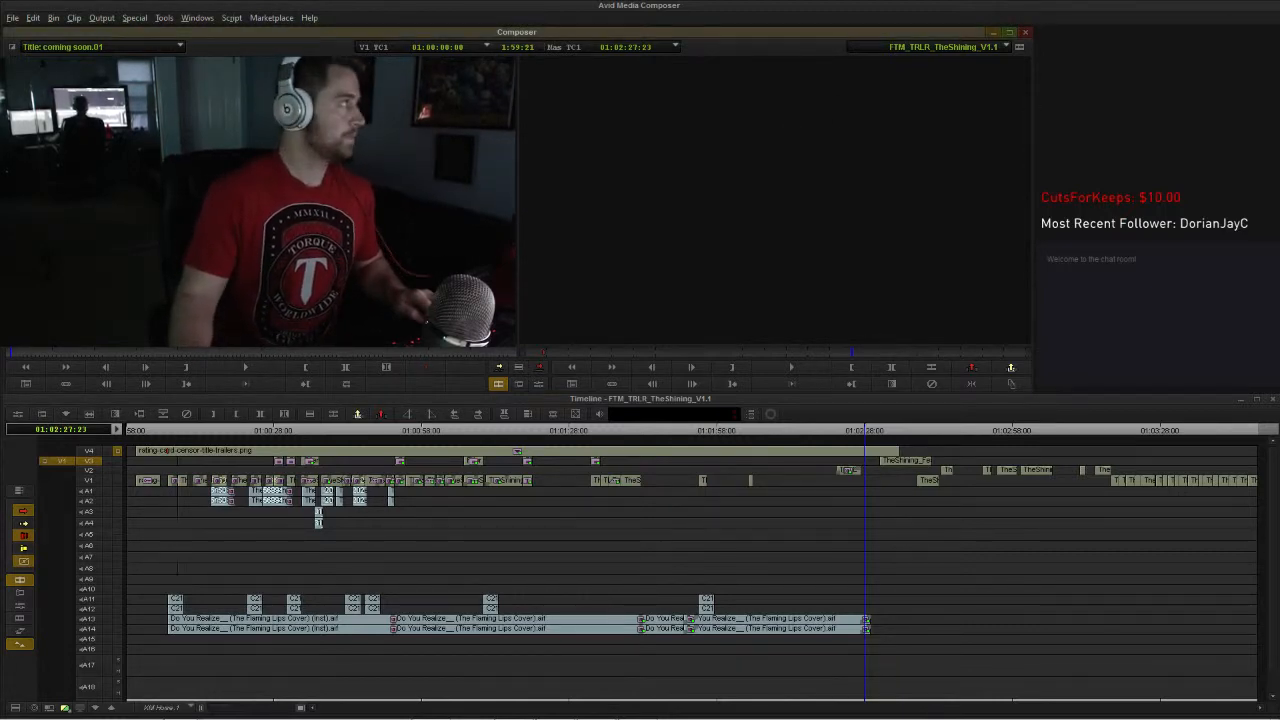
# Step: Mark an out point after about 1:17 of the coming soon title and overwrite that section onto V1 at 01:02:27:23
pyautogui.press('space')
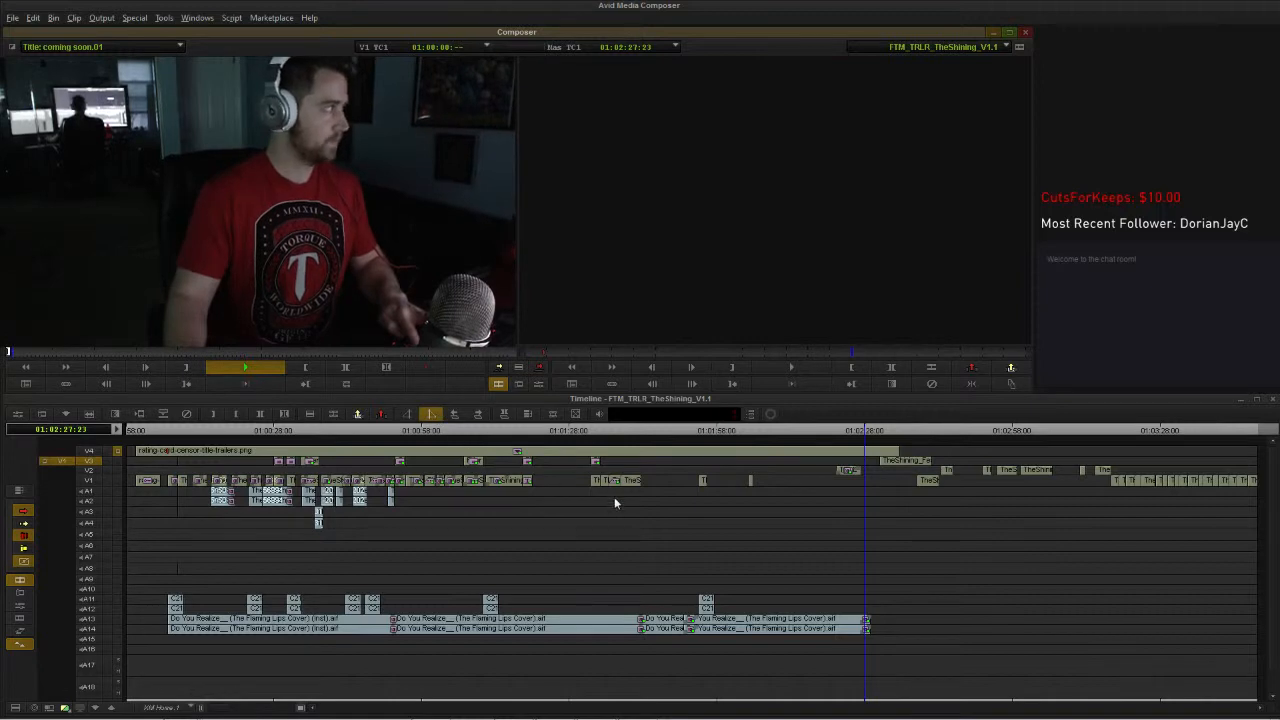
pyautogui.press('o')
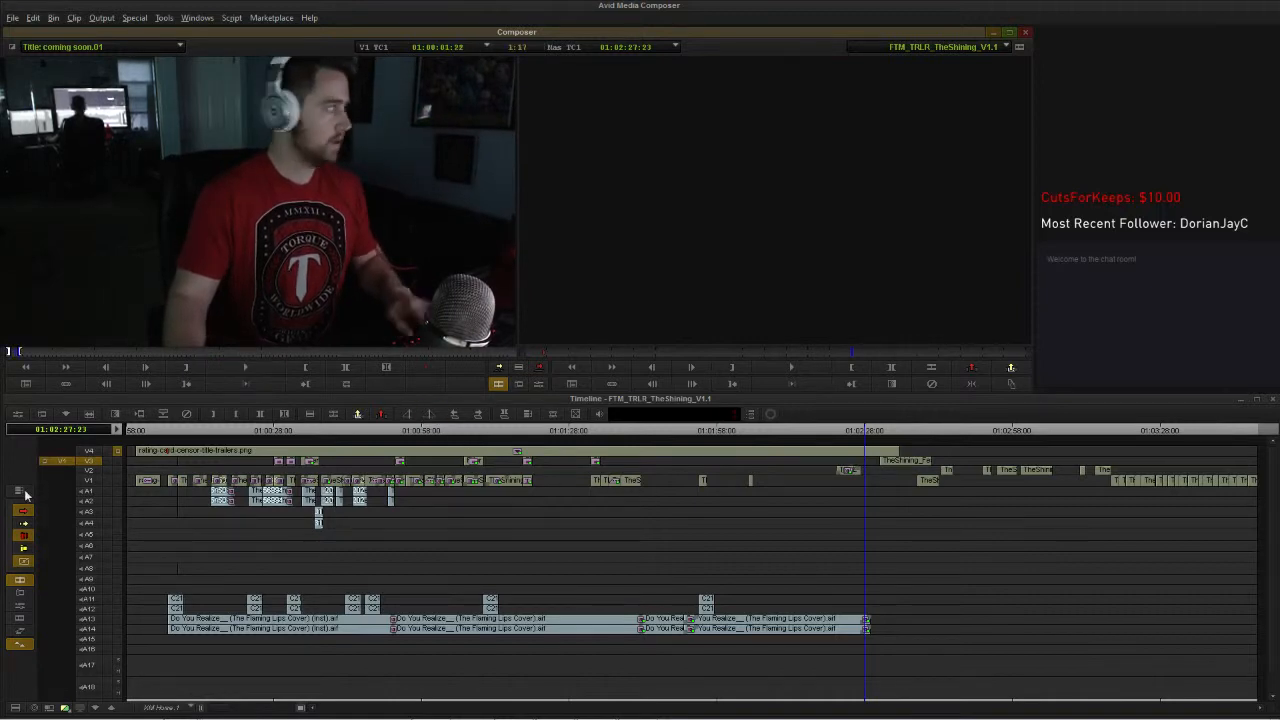
pyautogui.click(85, 481)
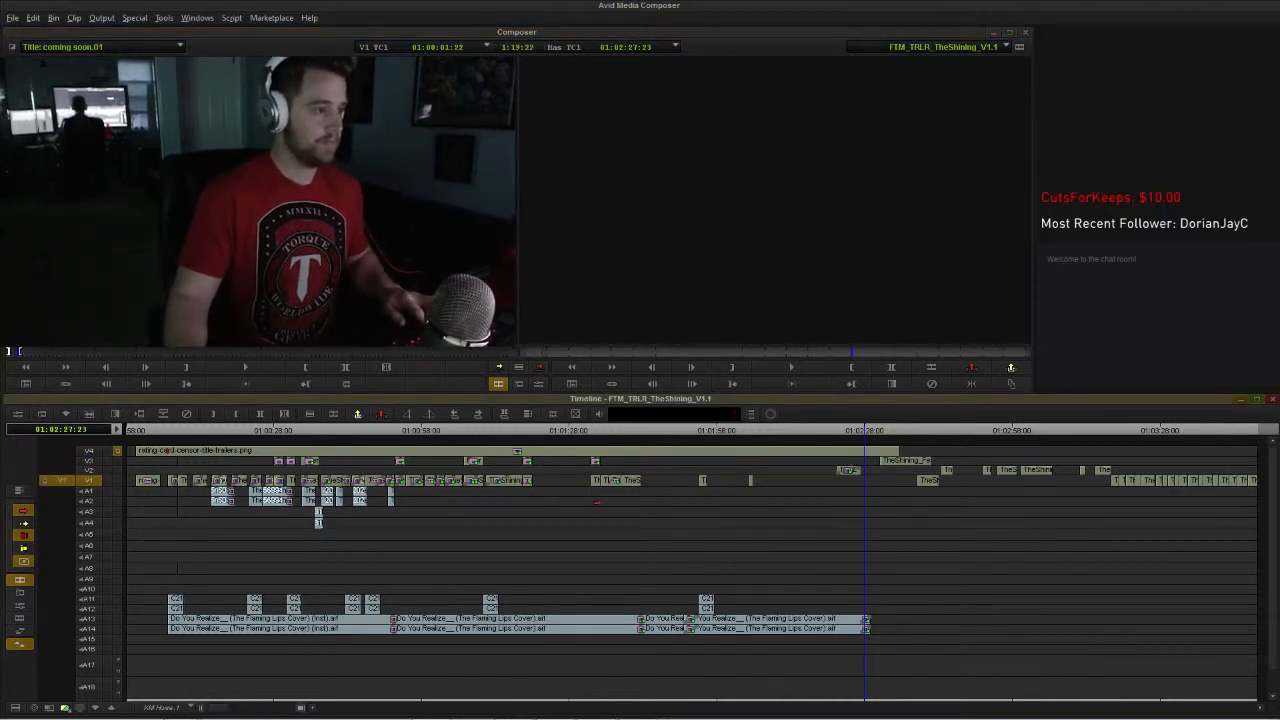
pyautogui.press('b')
# Step: Move the coming soon clip earlier on V1 so it starts right after TITLE TEMP, at about 01:02:27:06
pyautogui.click(859, 430)
pyautogui.press('h')
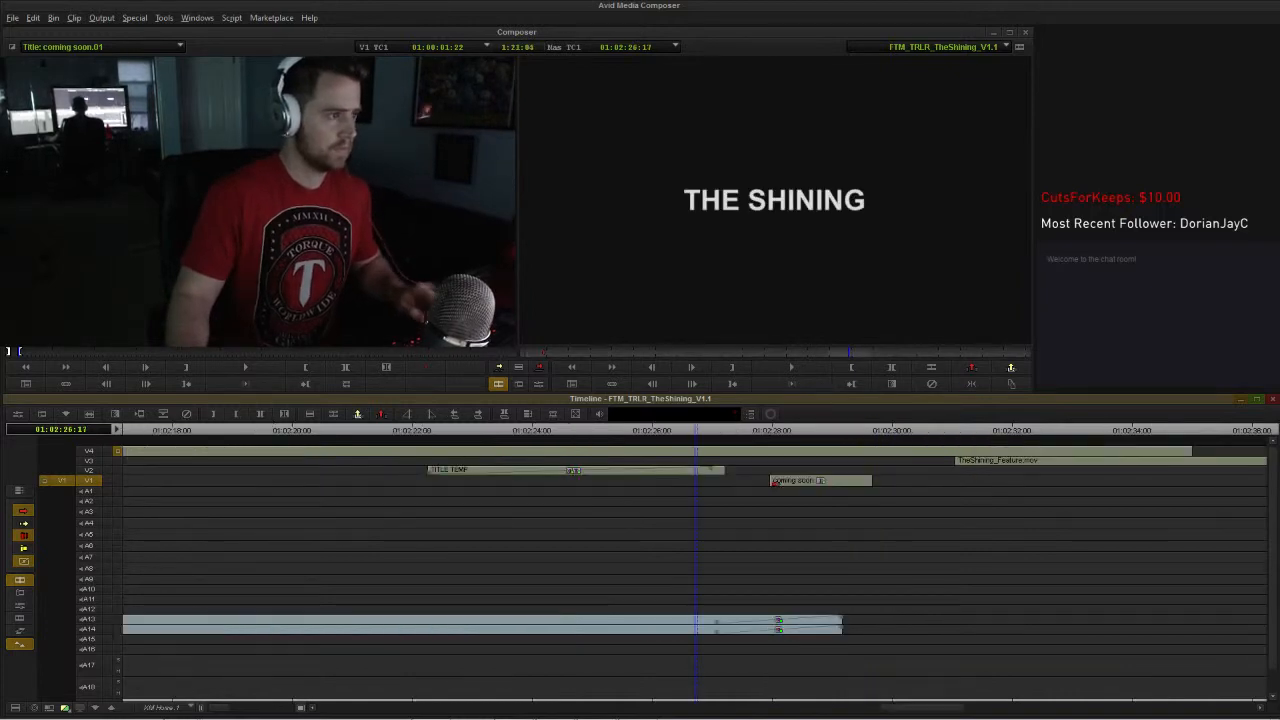
pyautogui.moveTo(775, 482); pyautogui.dragTo(733, 482)
pyautogui.click(657, 432)
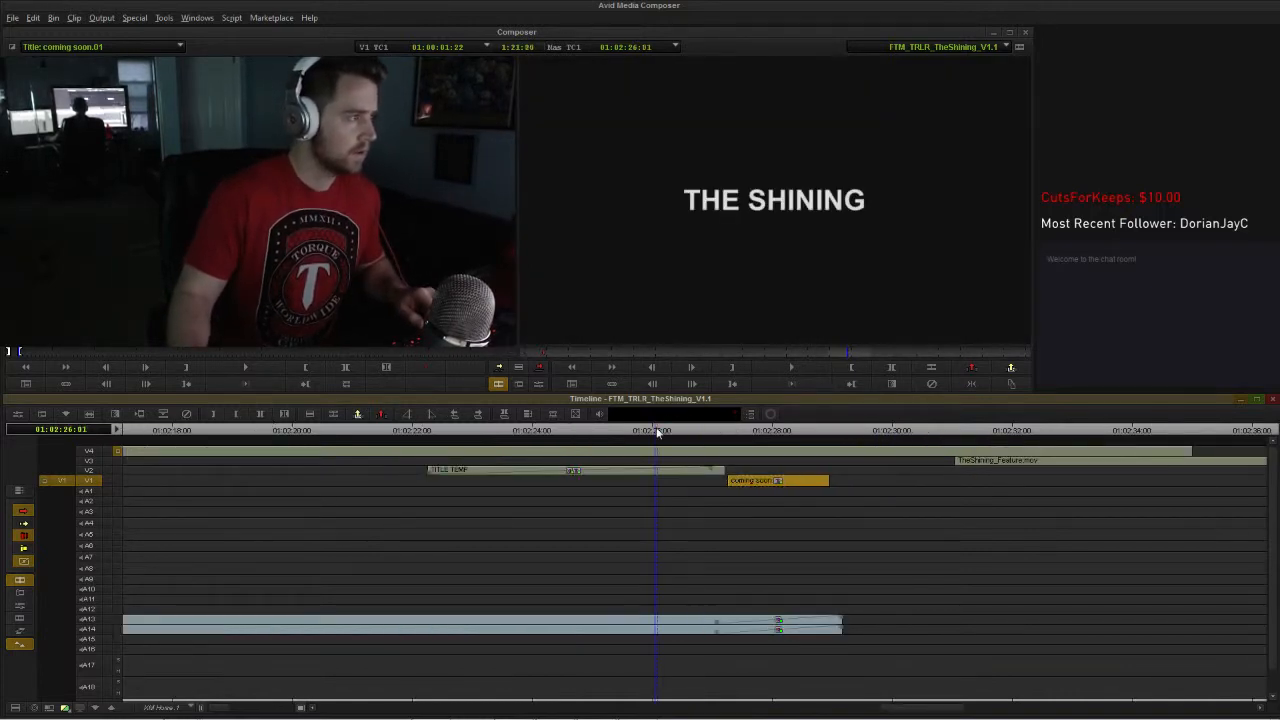
# Step: Add a dissolve at the start of the coming soon clip without rendering it
pyautogui.click(737, 486)
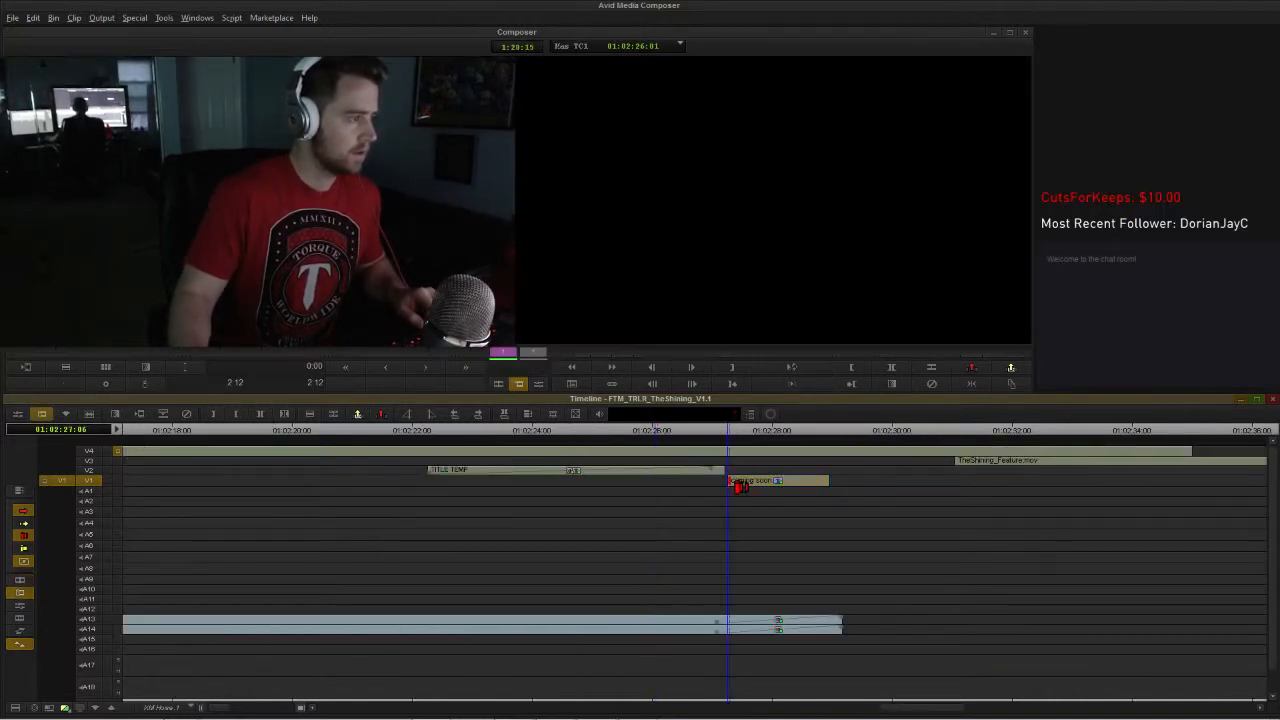
pyautogui.press('\\')
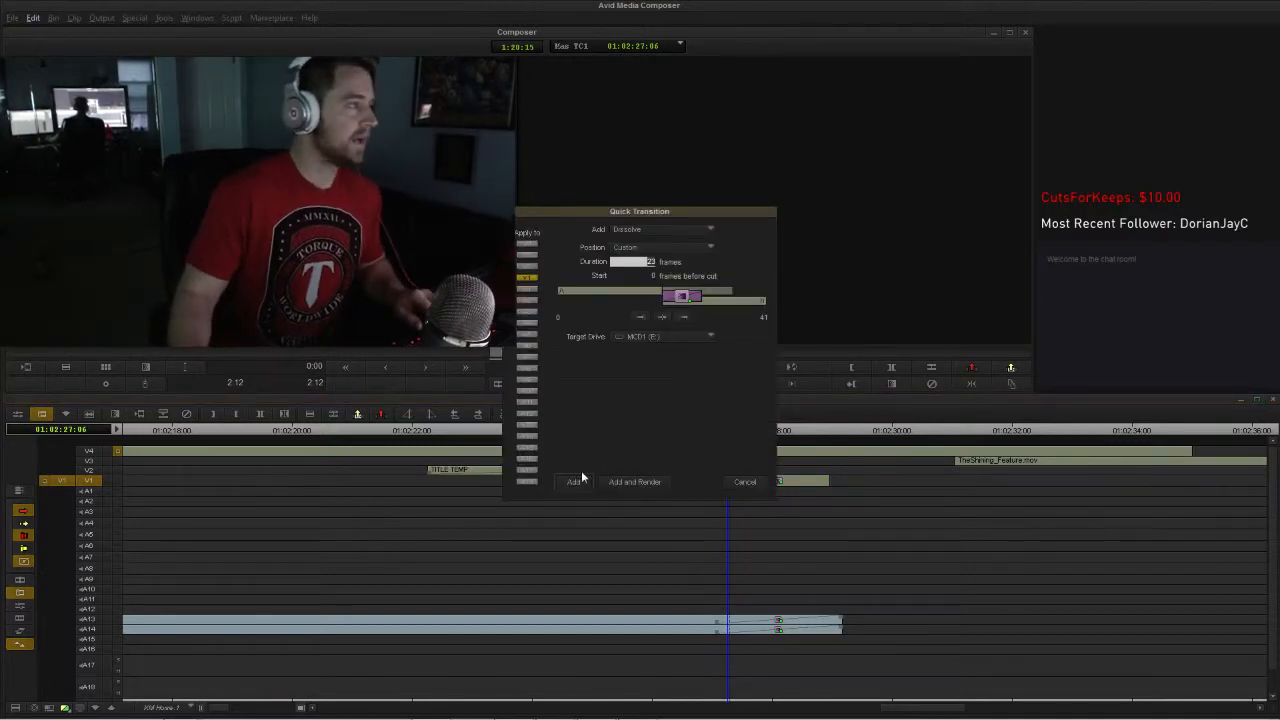
pyautogui.click(576, 481)
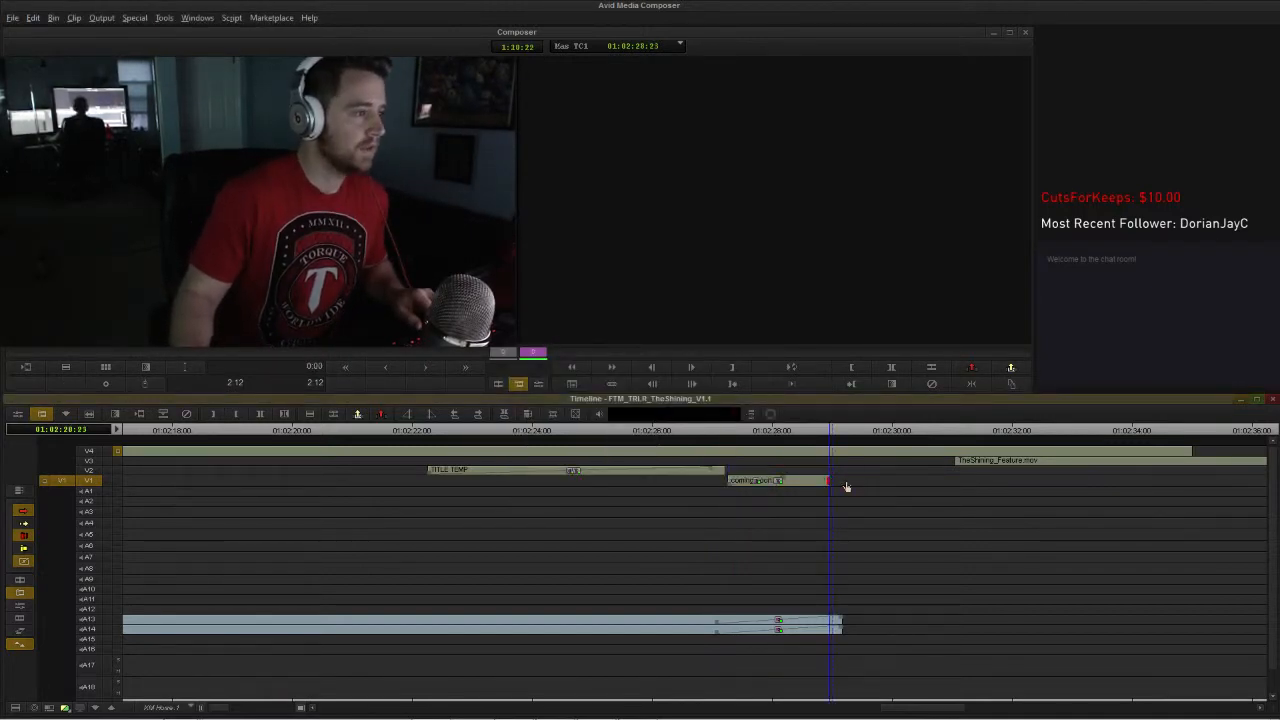
# Step: Extend the end of the coming soon clip to about 01:02:29:13 and play back the two titles
pyautogui.moveTo(849, 480); pyautogui.dragTo(850, 480)
pyautogui.click(663, 431)
pyautogui.press('space')
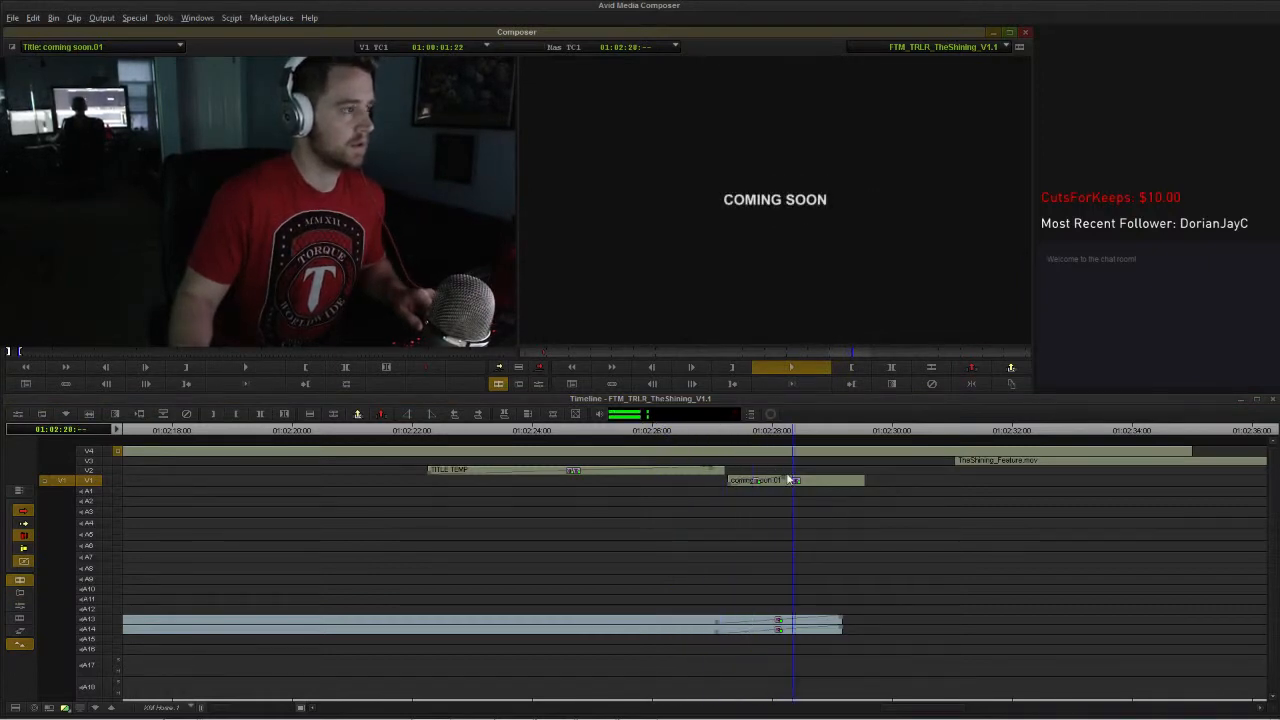
pyautogui.press('space')
# Step: Lengthen the dissolve on the coming soon clip to about two seconds and extend the clip's end to 01:02:30:00
pyautogui.moveTo(789, 481); pyautogui.dragTo(841, 486)
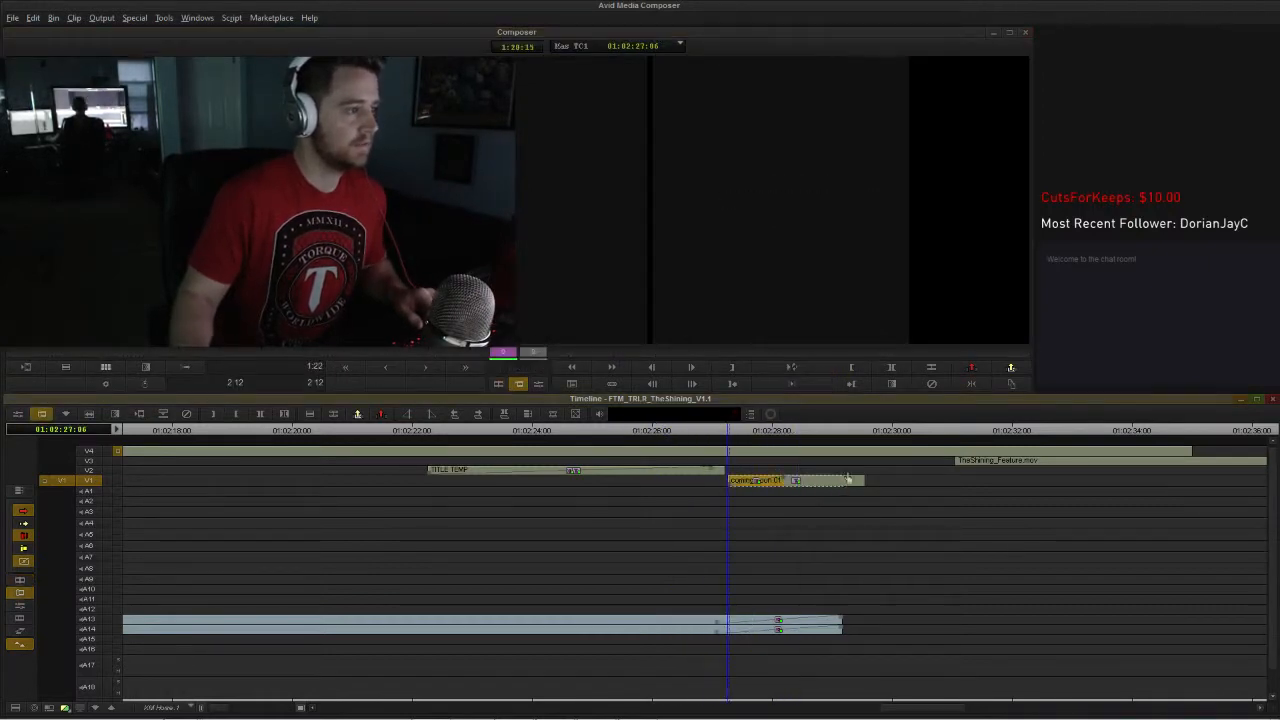
pyautogui.click(895, 431)
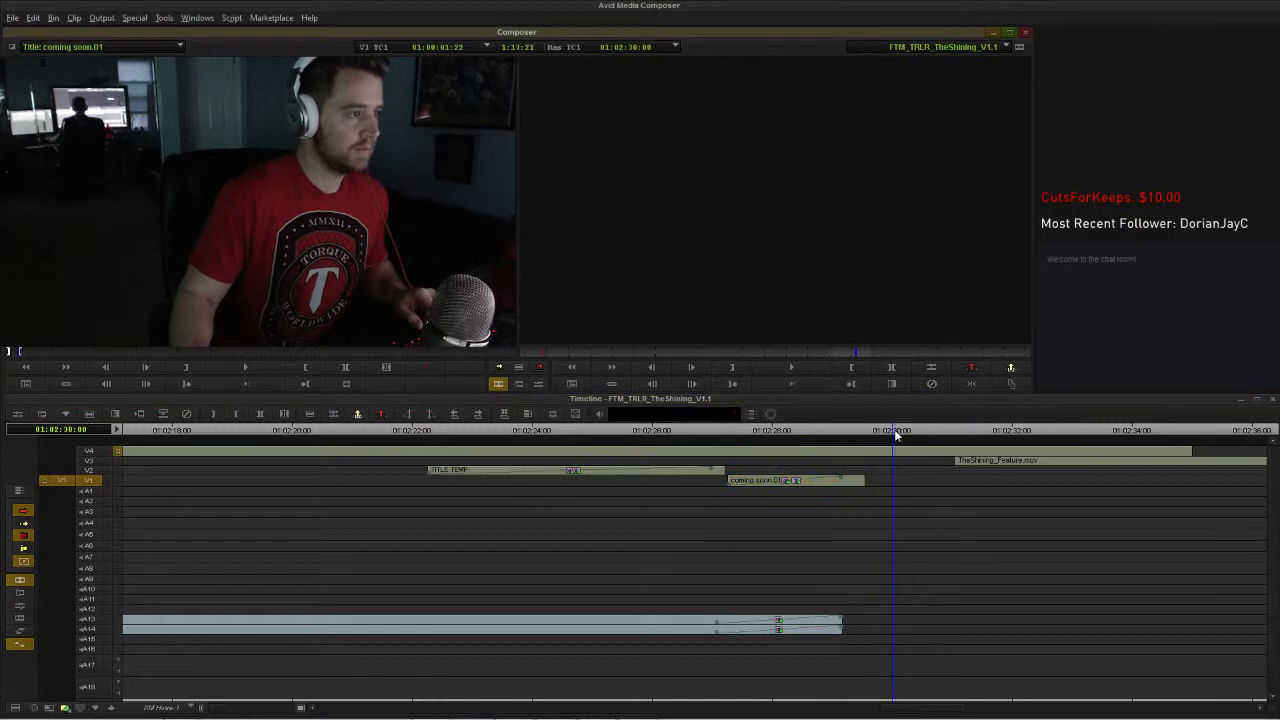
pyautogui.click(865, 483)
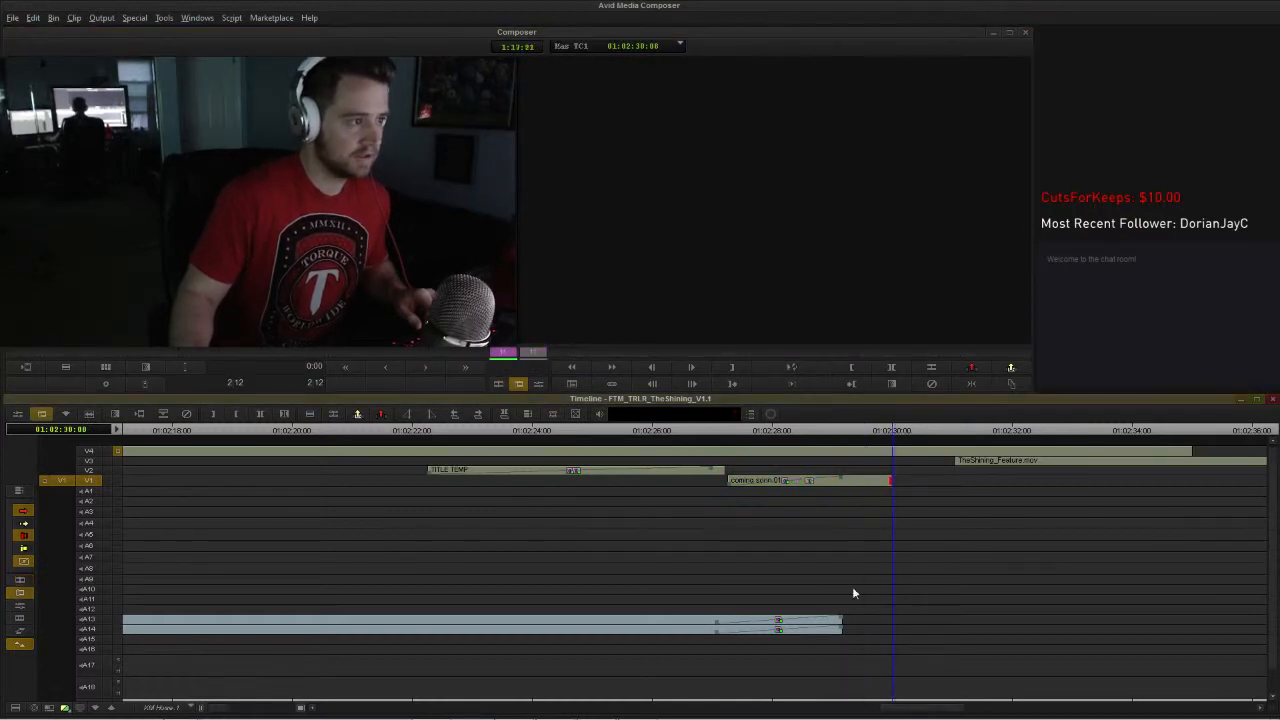
# Step: Extend the ends of the music clips on A13 and A14 to just past 01:02:30:00
pyautogui.click(842, 627)
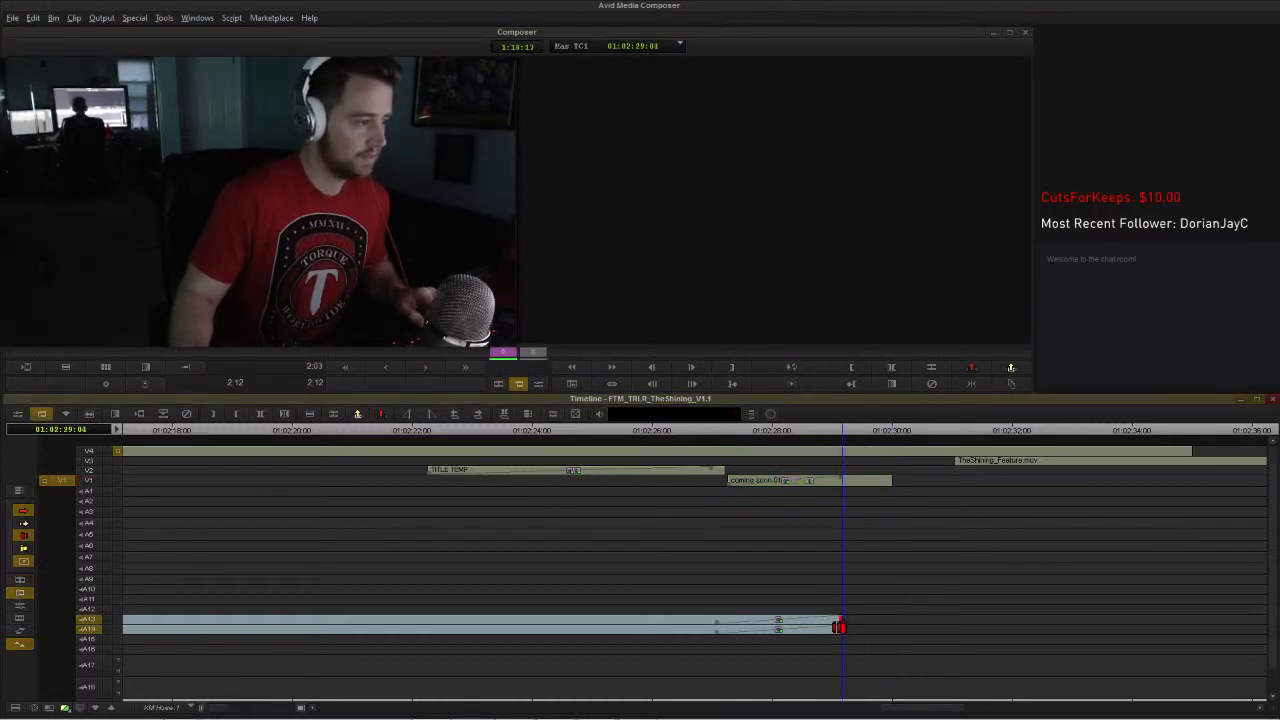
pyautogui.click(899, 430)
pyautogui.press('e')
# Step: Check the last frame of the coming soon clip around 01:02:30:00 and nudge the clip one frame later
pyautogui.click(889, 432)
pyautogui.click(893, 431)
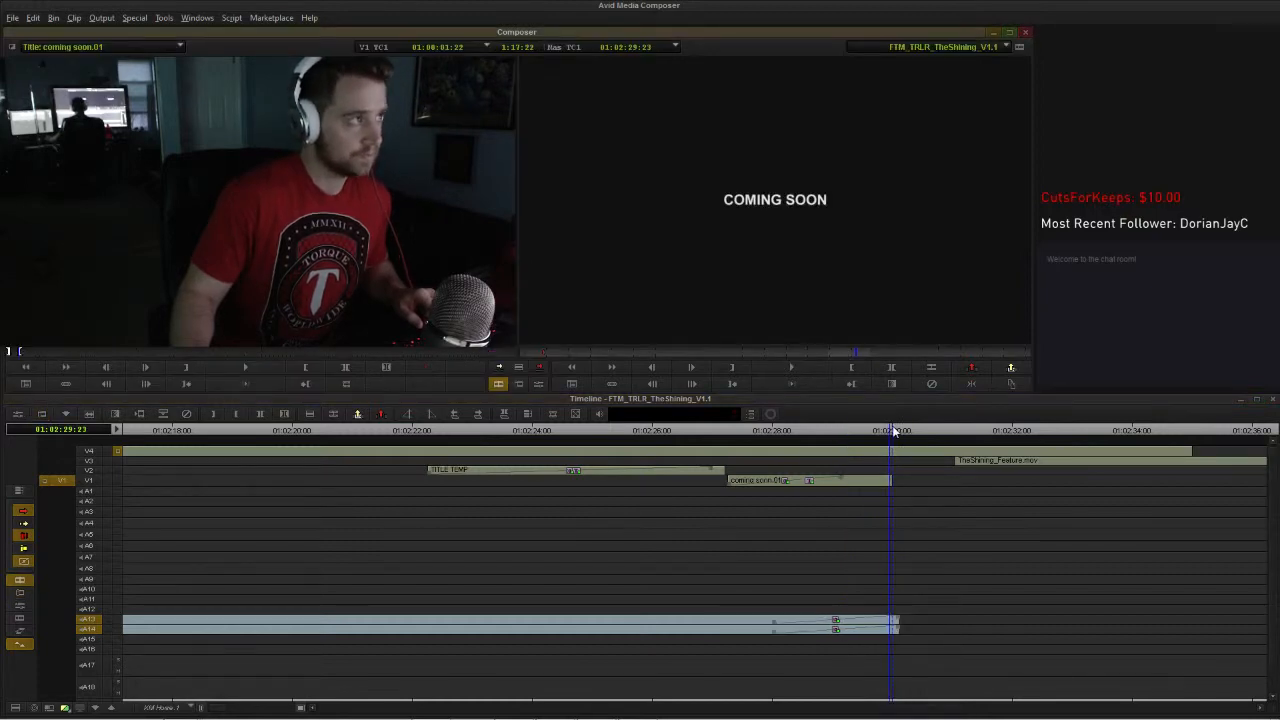
pyautogui.press('Right')
pyautogui.press('Left')
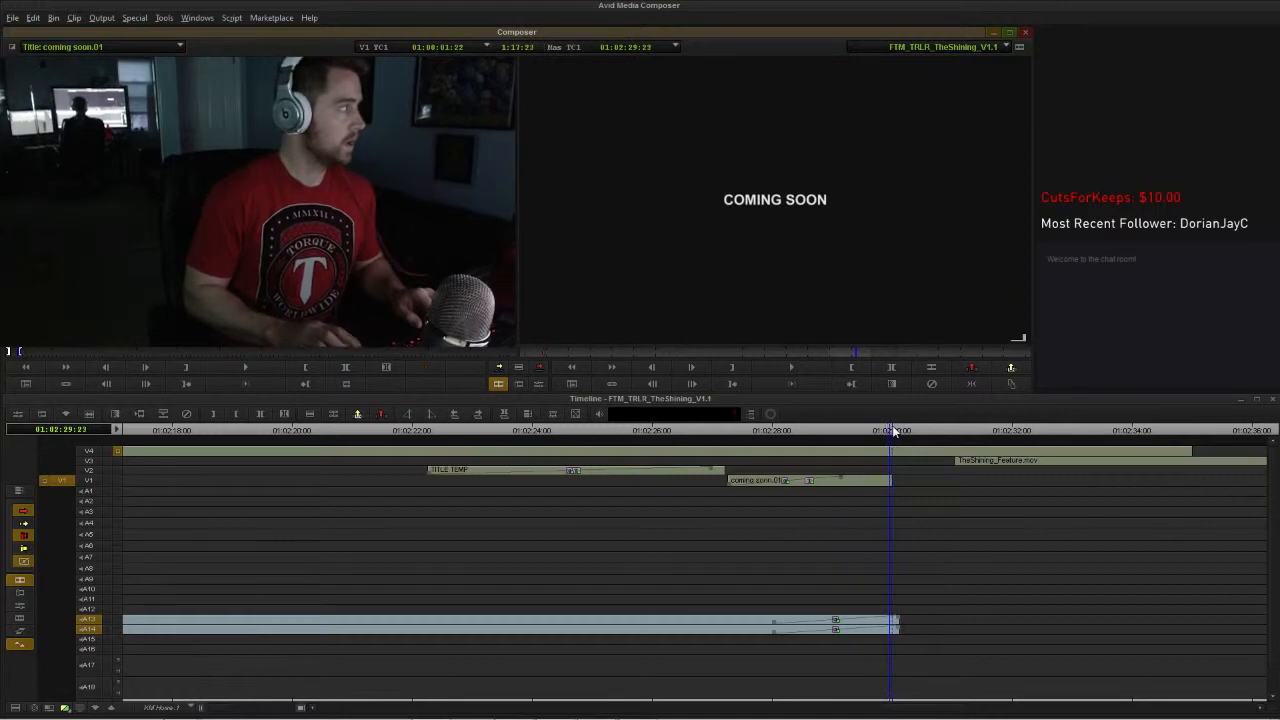
pyautogui.press('Right')
pyautogui.press('Left')
pyautogui.press('Right')
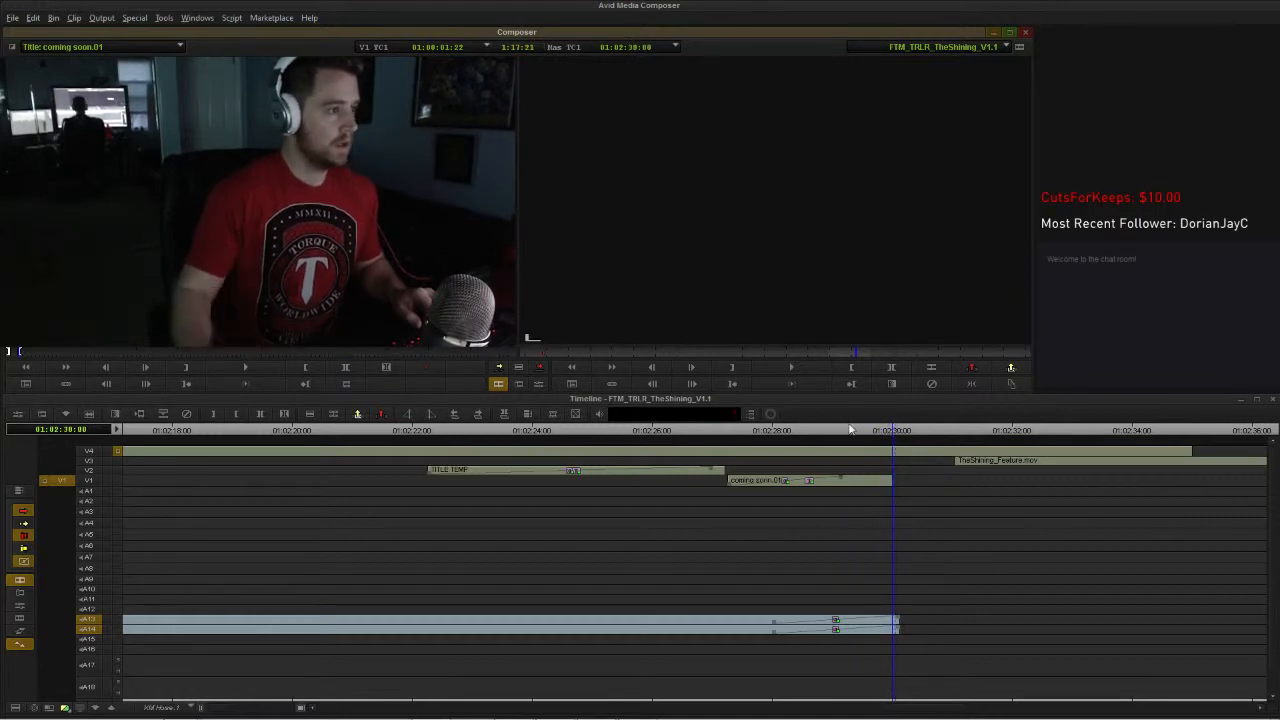
pyautogui.click(860, 482)
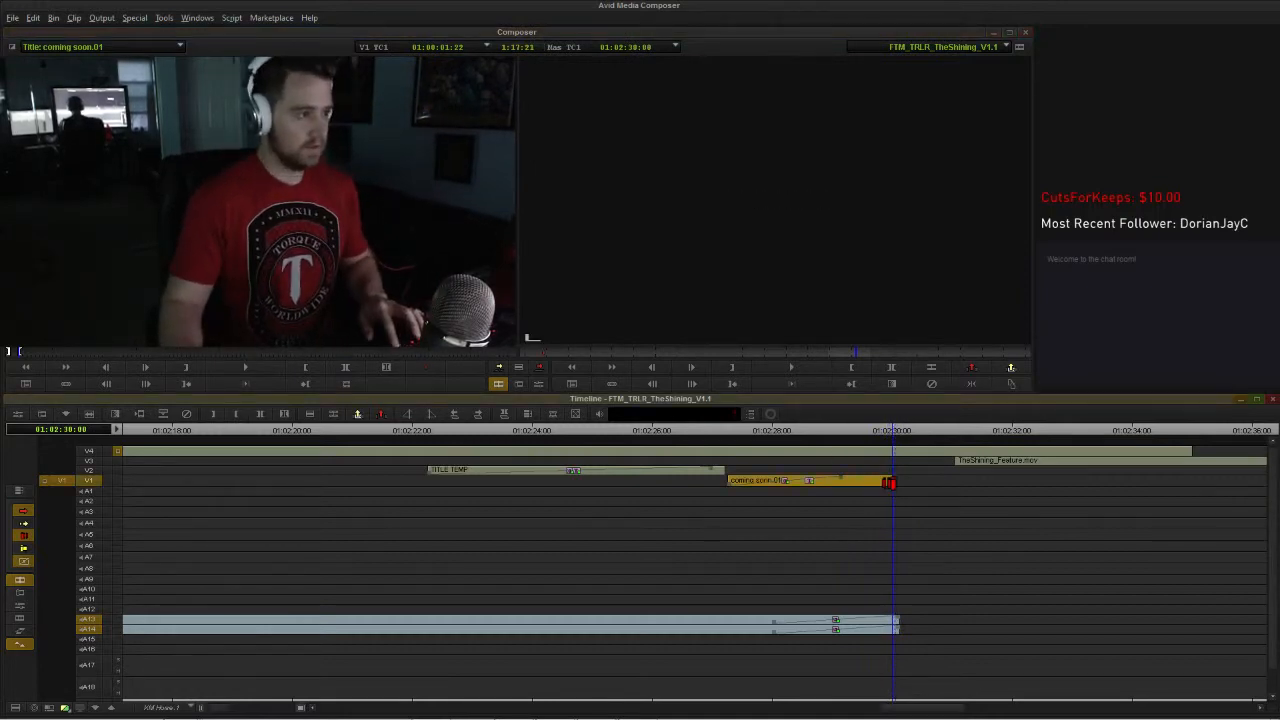
pyautogui.press('.')
# Step: Move the TITLE TEMP clip from V2 down to V1, keeping its timing
pyautogui.click(686, 472)
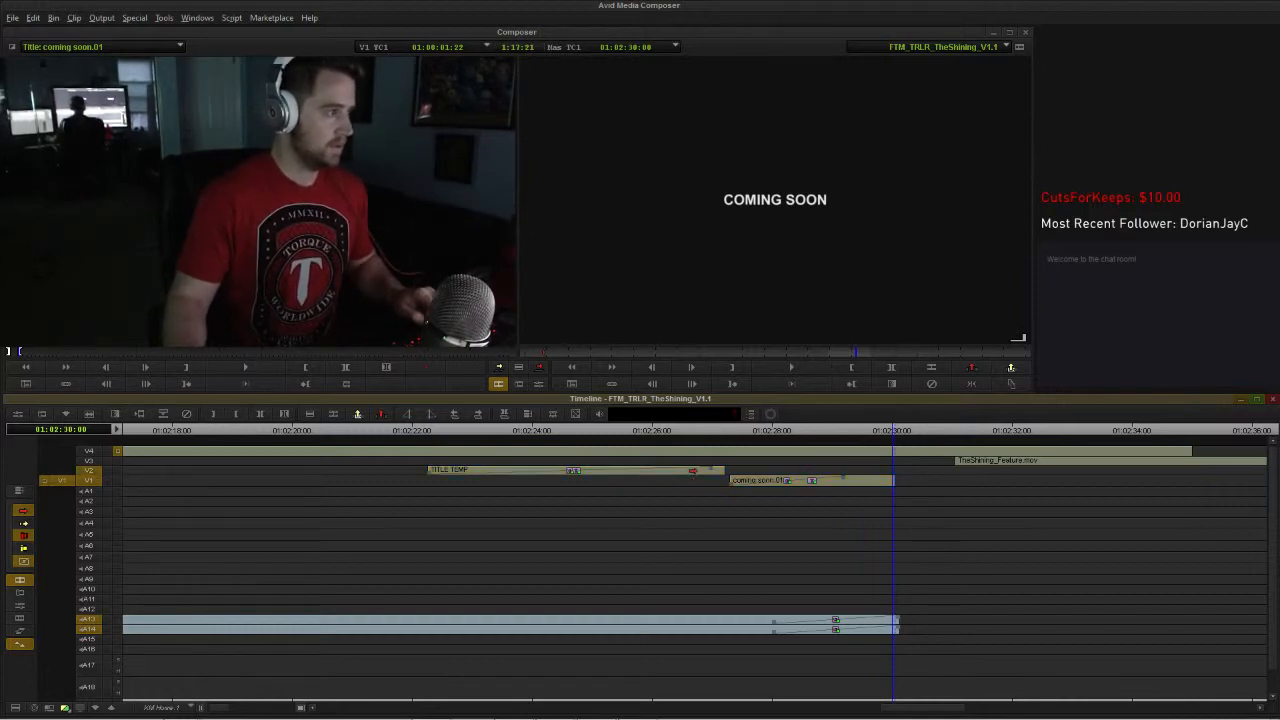
pyautogui.moveTo(702, 471); pyautogui.dragTo(700, 481)
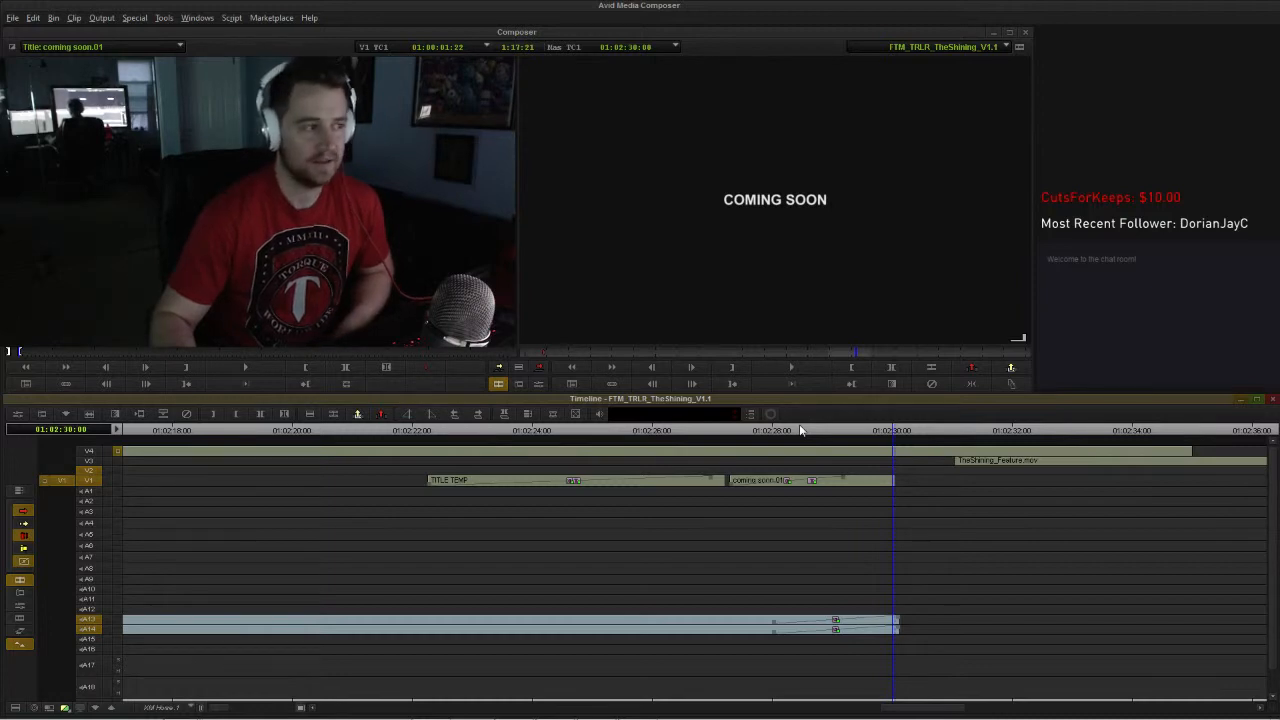
# Step: Review the THE SHINING title near 01:02:24:10 with the whole sequence in view
pyautogui.click(715, 430)
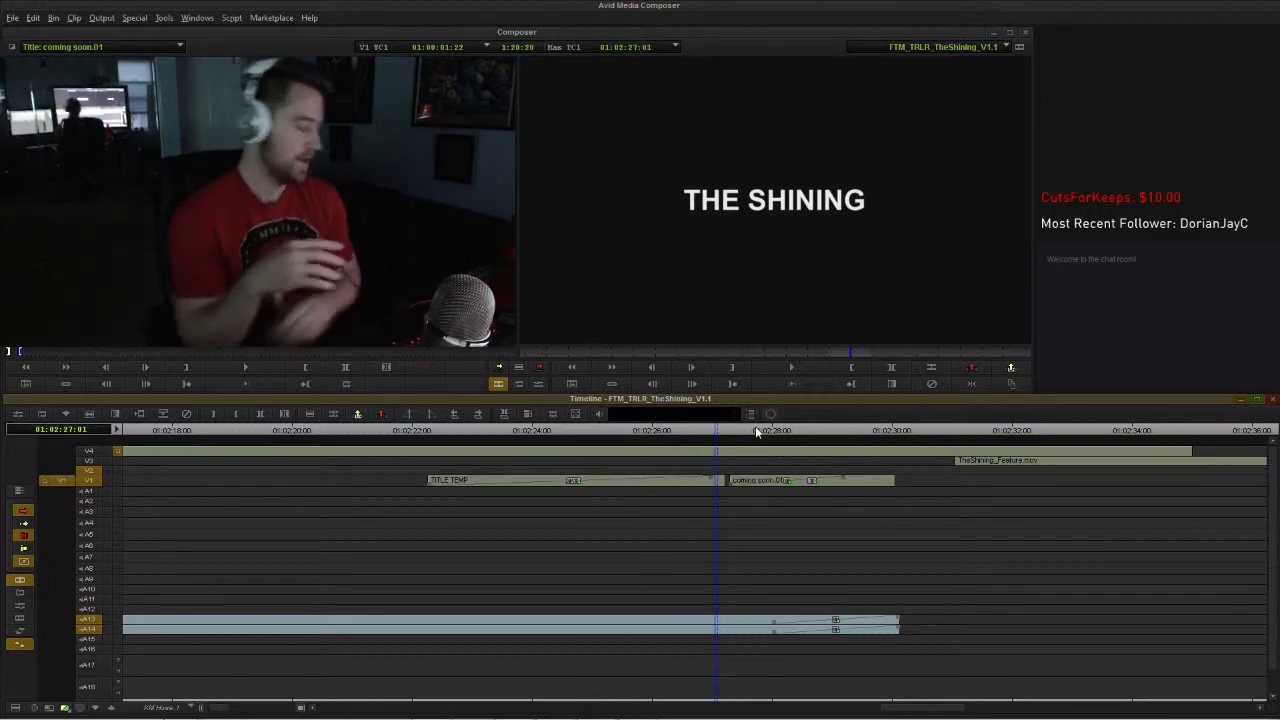
pyautogui.hotkey('ctrl', '/')
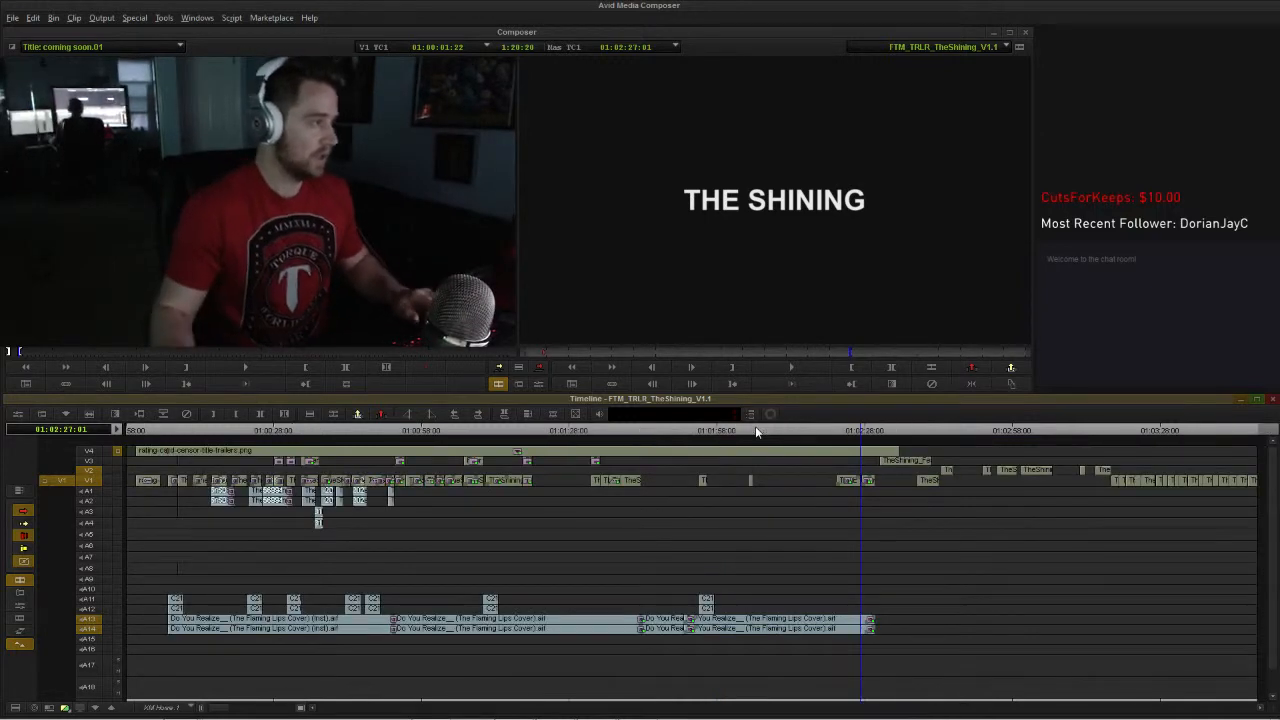
pyautogui.click(848, 432)
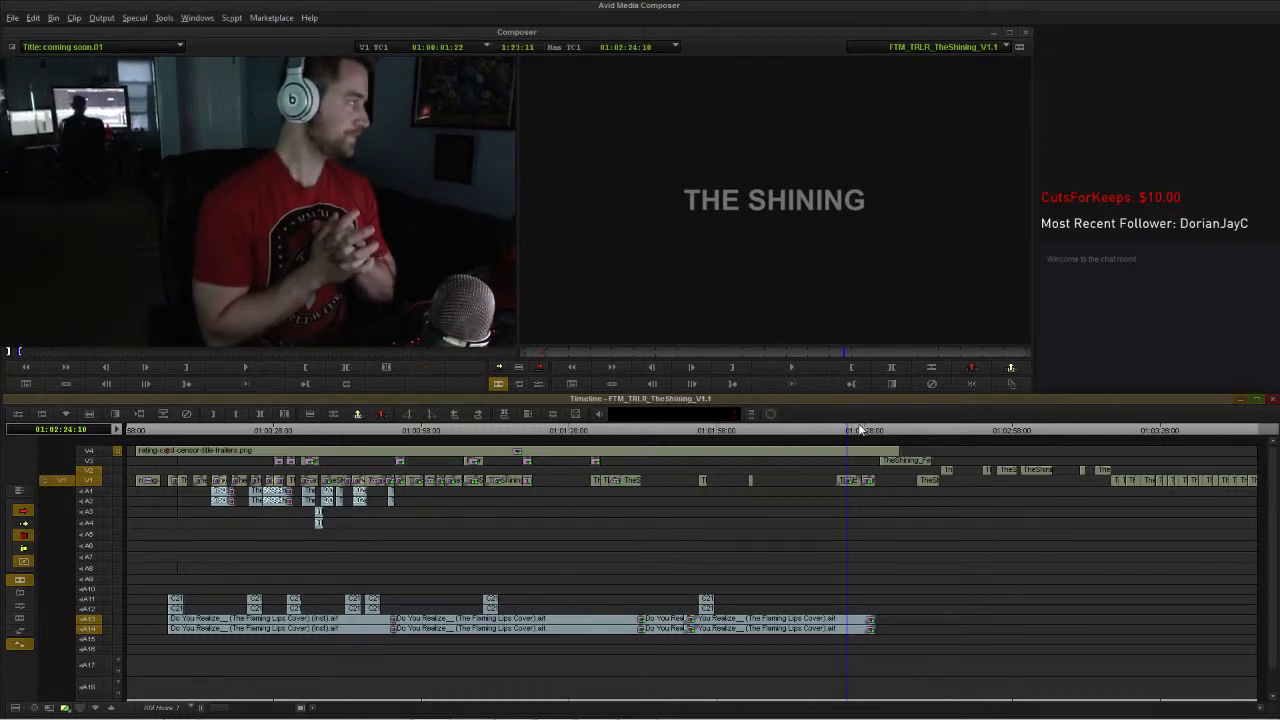
# Step: Move the TheShining_Fe clip from V3 down to V1 just after the TheS clip, and review the COMING SOON title
pyautogui.click(910, 460)
pyautogui.moveTo(910, 460); pyautogui.dragTo(973, 480)
pyautogui.moveTo(832, 430); pyautogui.dragTo(873, 430)
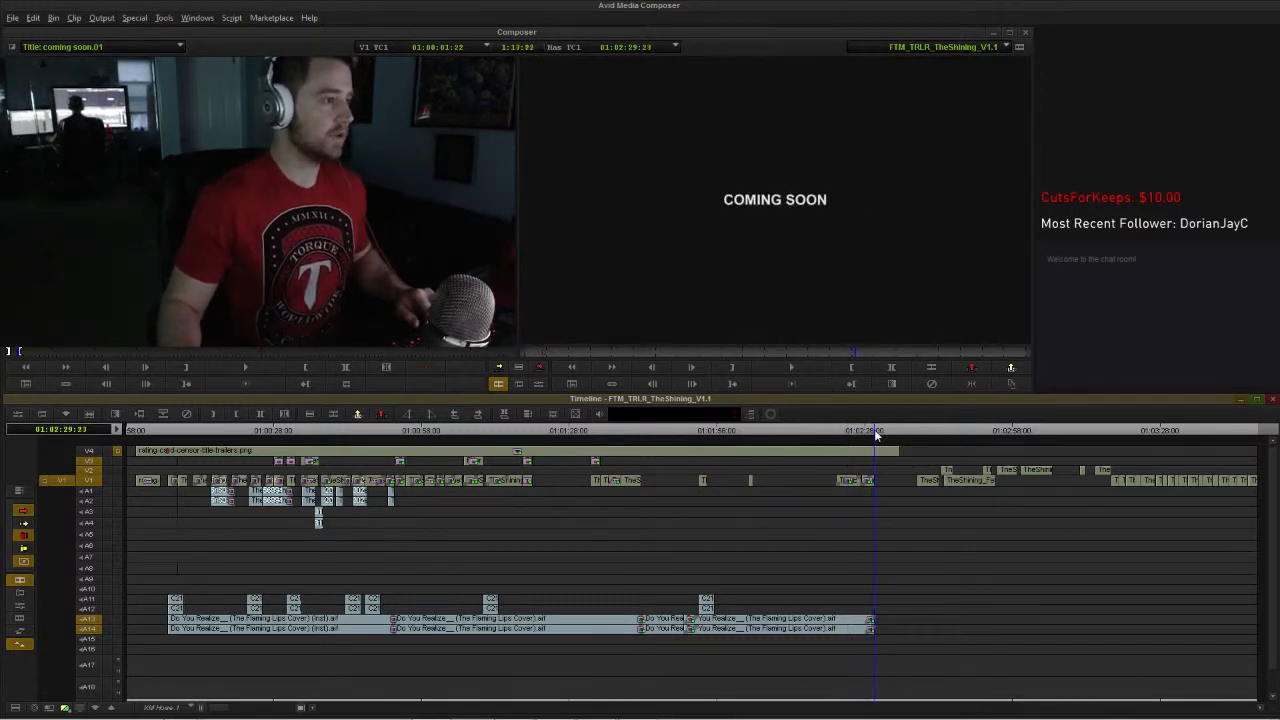
pyautogui.click(868, 431)
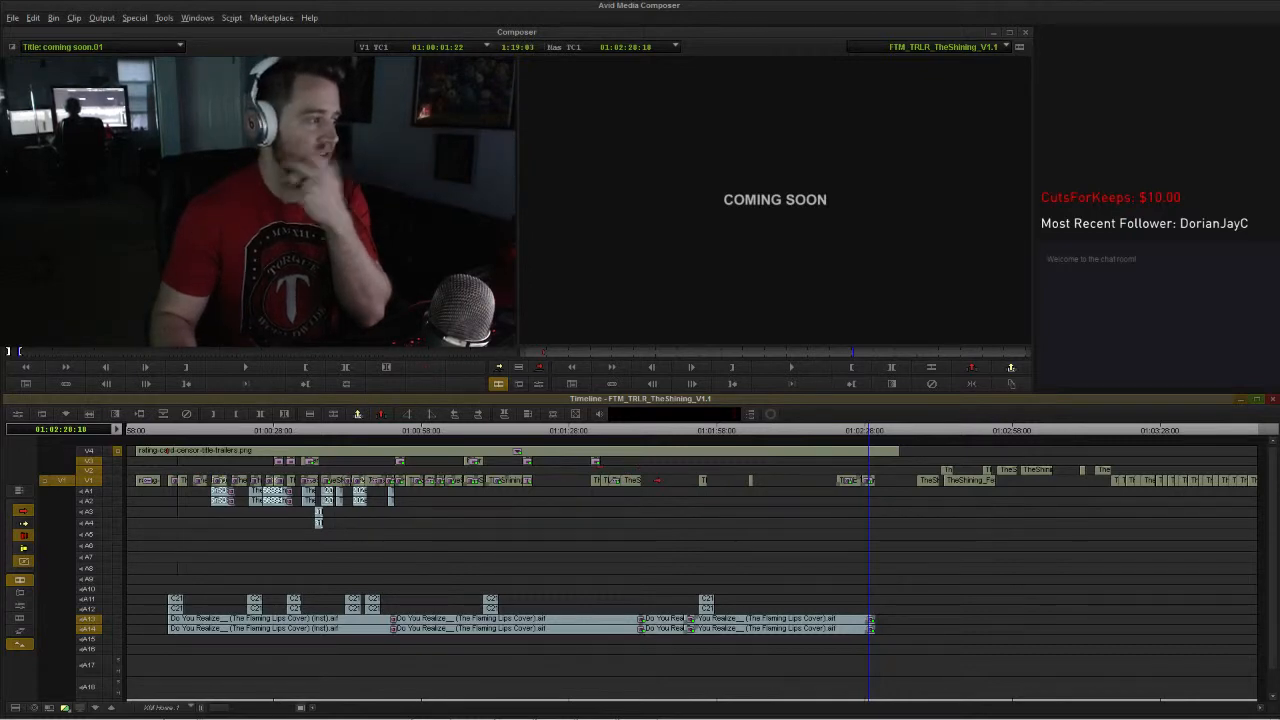
# Step: Play the trailer from its start, replay the stretch around the director title, and scrub the spare clips parked after the titles
pyautogui.click(141, 430)
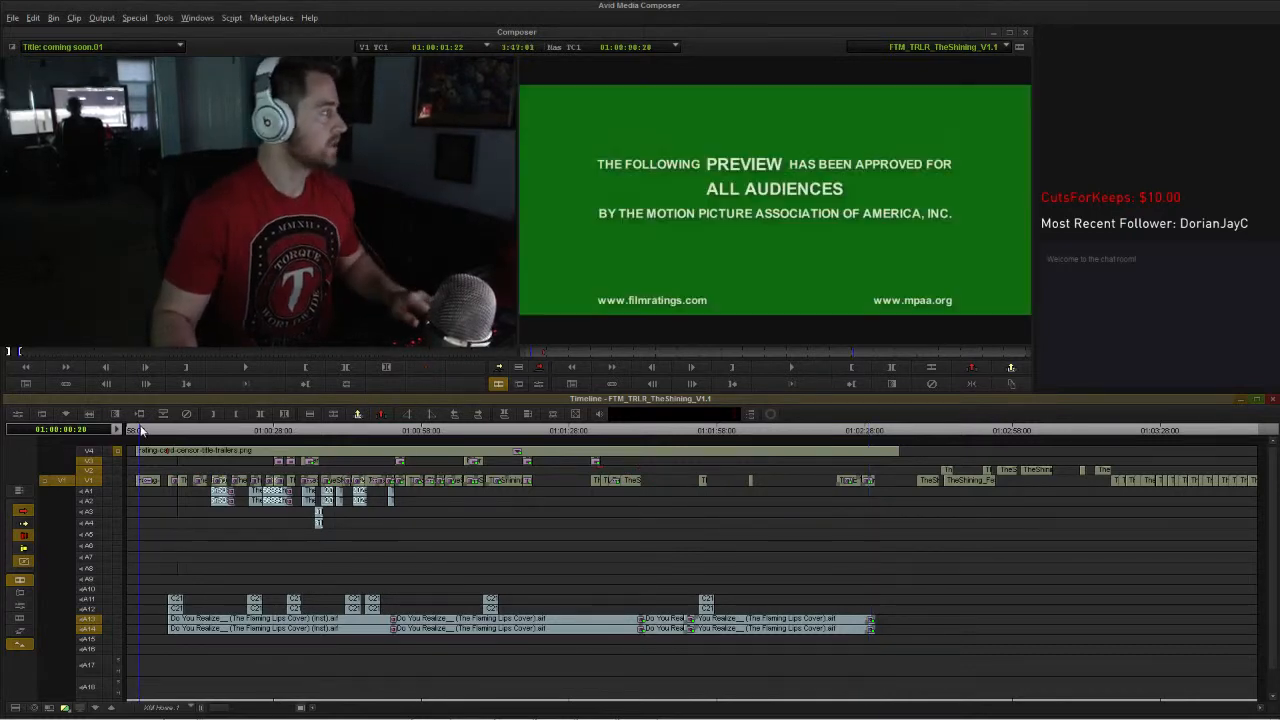
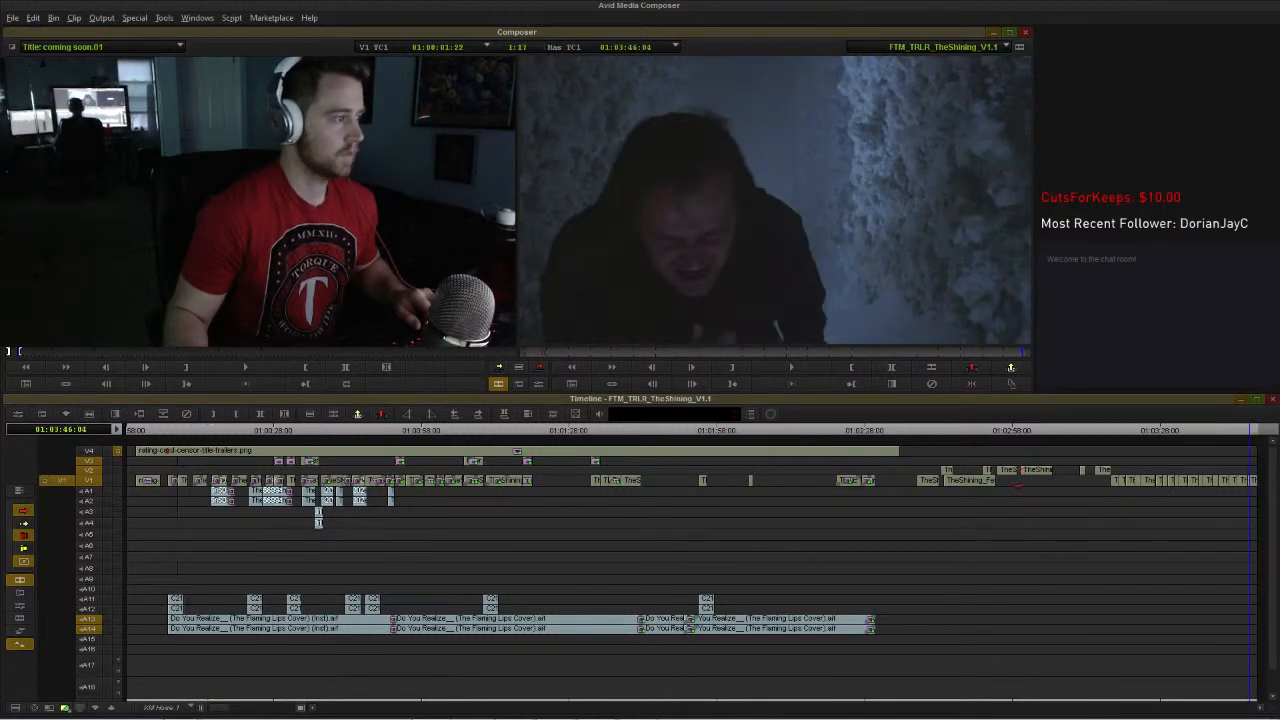
pyautogui.click(641, 427)
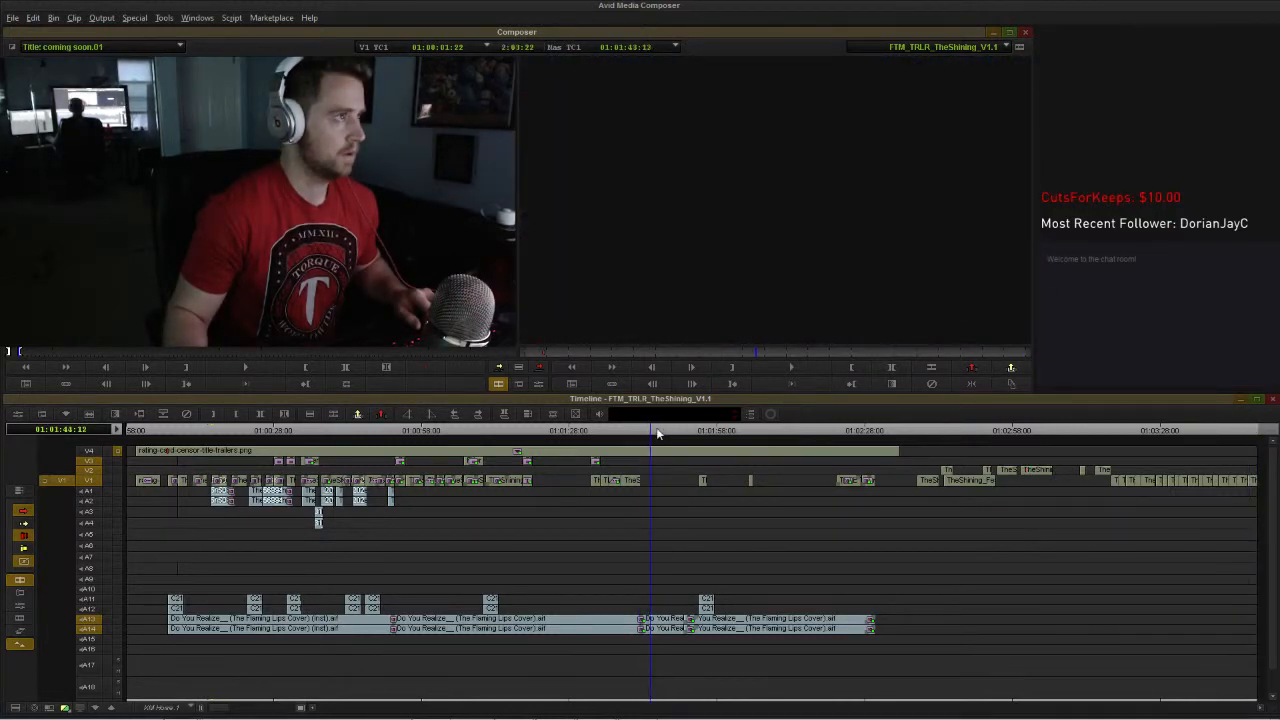
pyautogui.press('space')
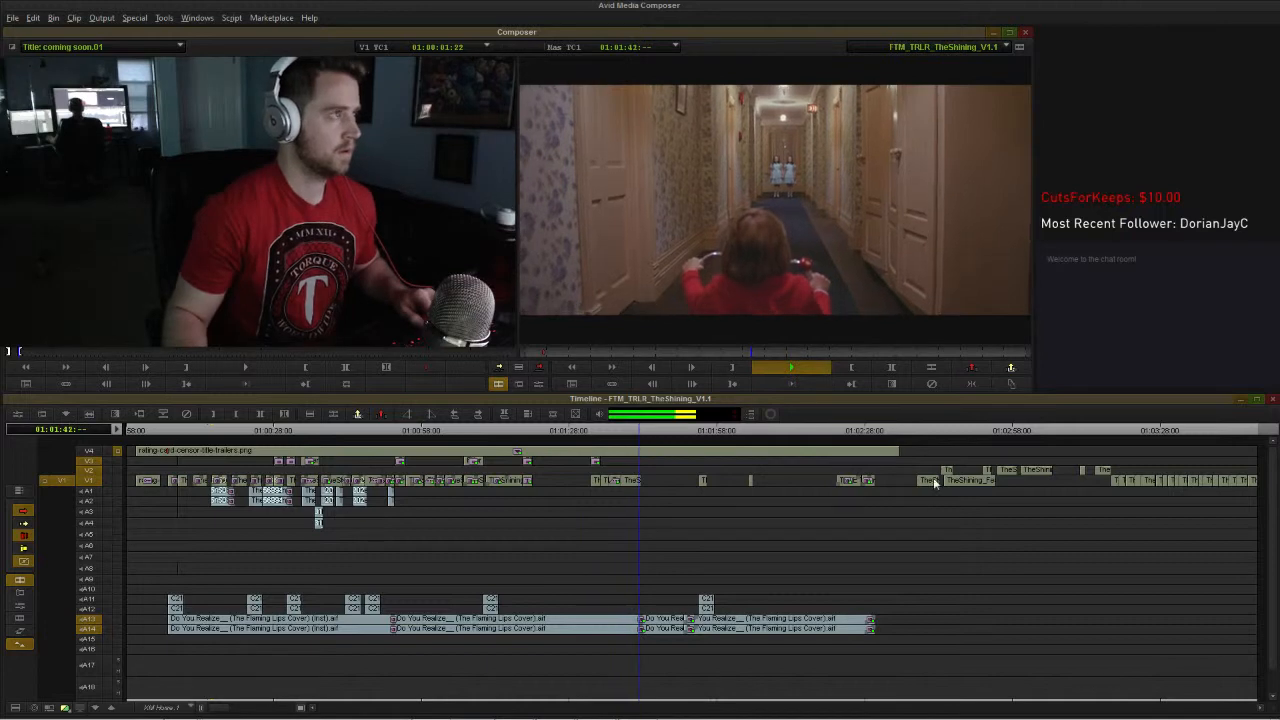
pyautogui.moveTo(918, 429); pyautogui.dragTo(991, 437)
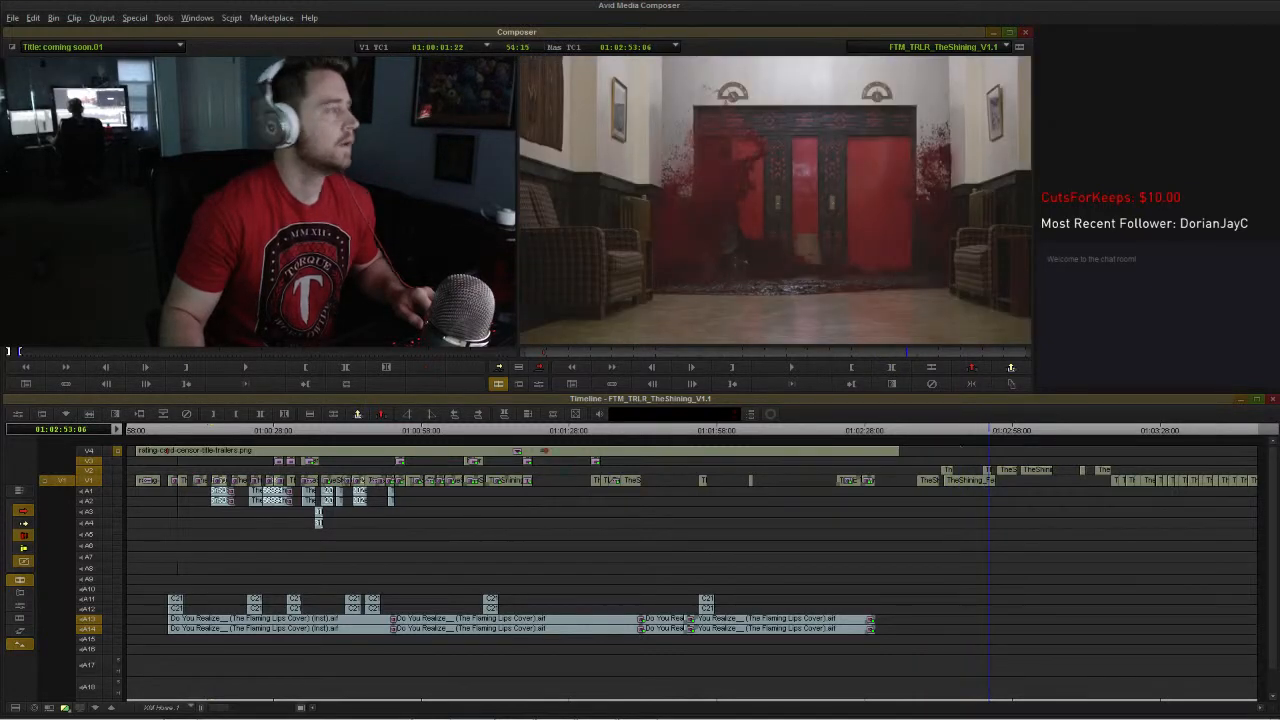
pyautogui.click(513, 431)
pyautogui.press('space')
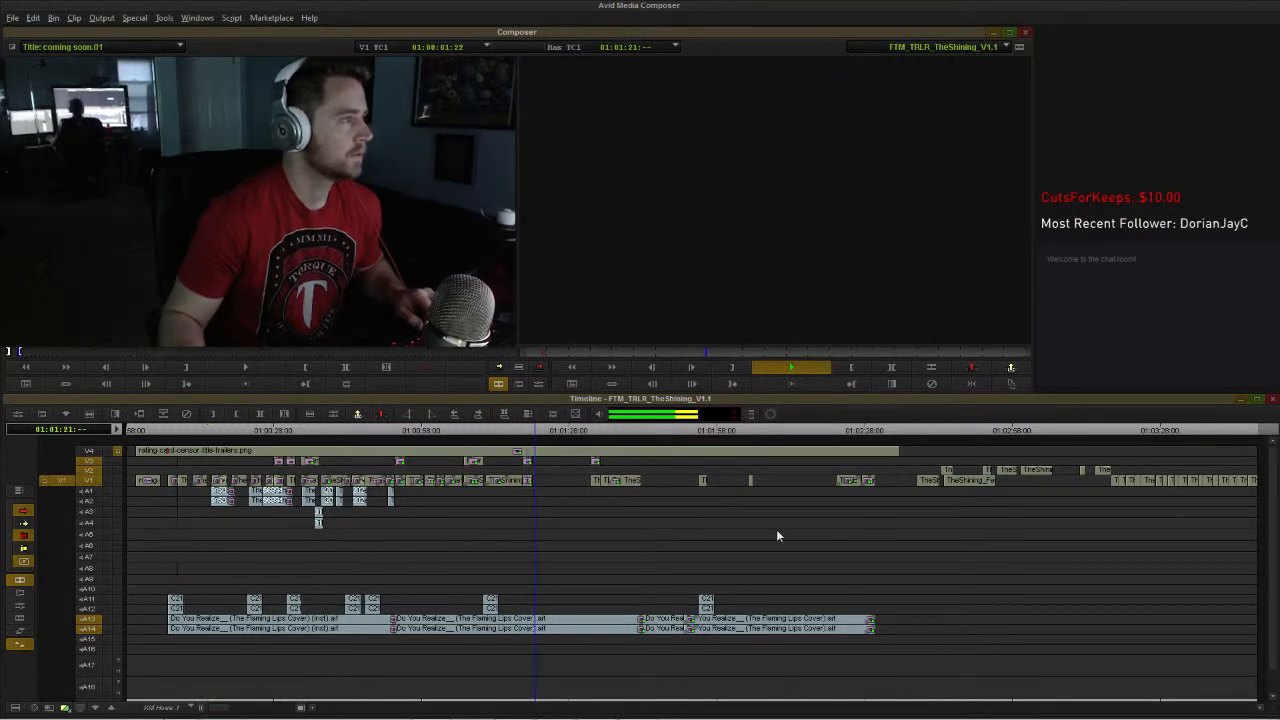
# Step: Move the spare overhead shot of the boy on the carpet from V2 to V1, directly after the director title, and play it
pyautogui.moveTo(928, 430); pyautogui.dragTo(1031, 430)
pyautogui.moveTo(474, 436); pyautogui.dragTo(510, 431)
pyautogui.moveTo(1021, 435); pyautogui.dragTo(555, 481)
pyautogui.click(539, 434)
pyautogui.press('h')
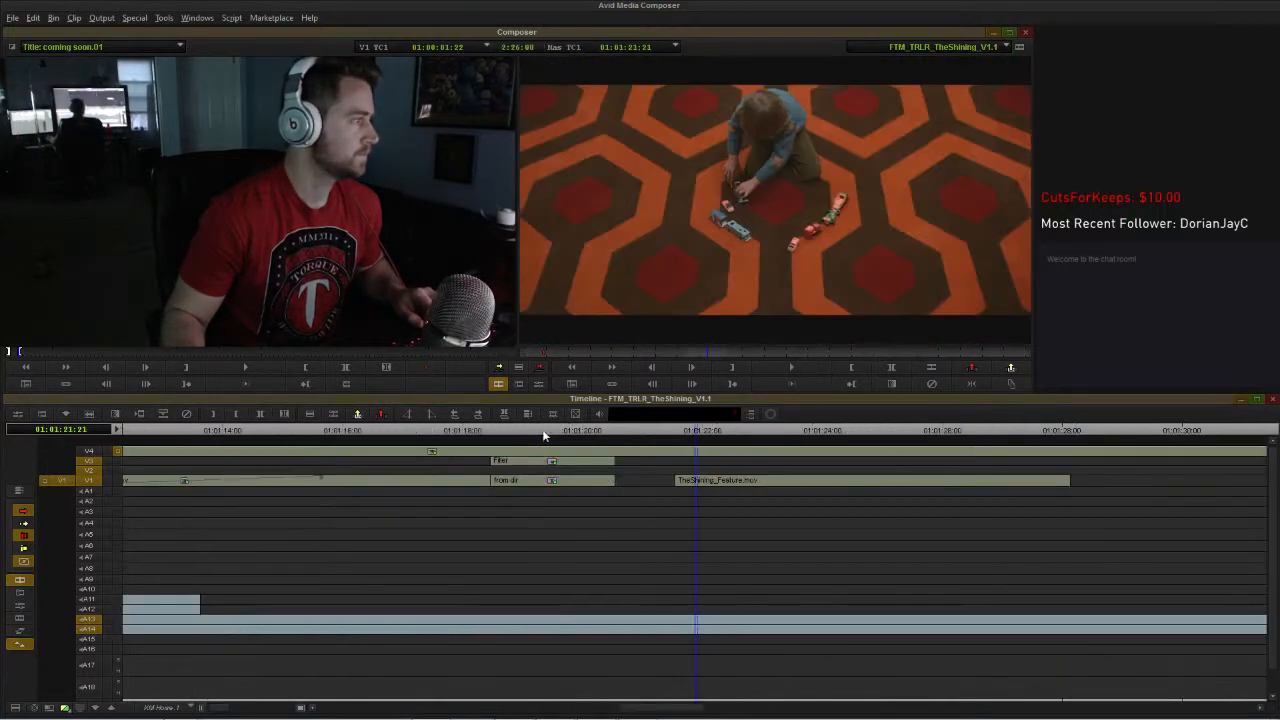
pyautogui.moveTo(692, 481); pyautogui.dragTo(631, 481)
pyautogui.click(481, 434)
pyautogui.press('space')
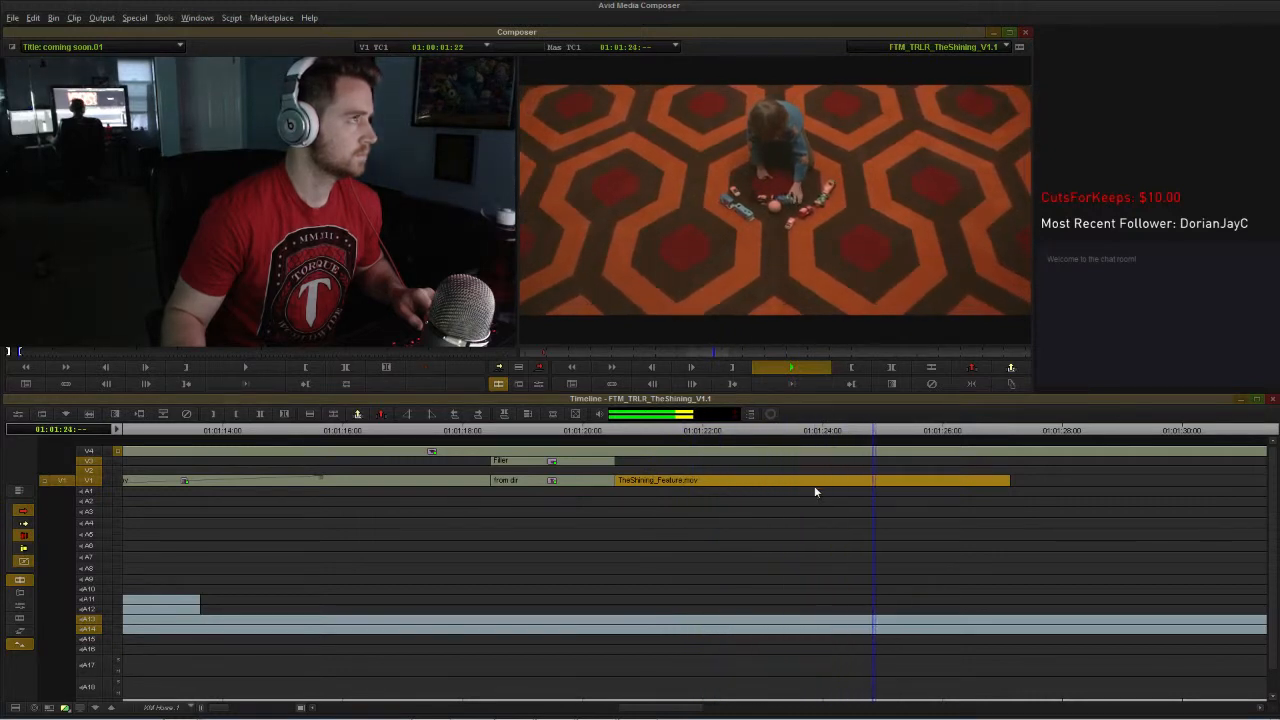
pyautogui.press('space')
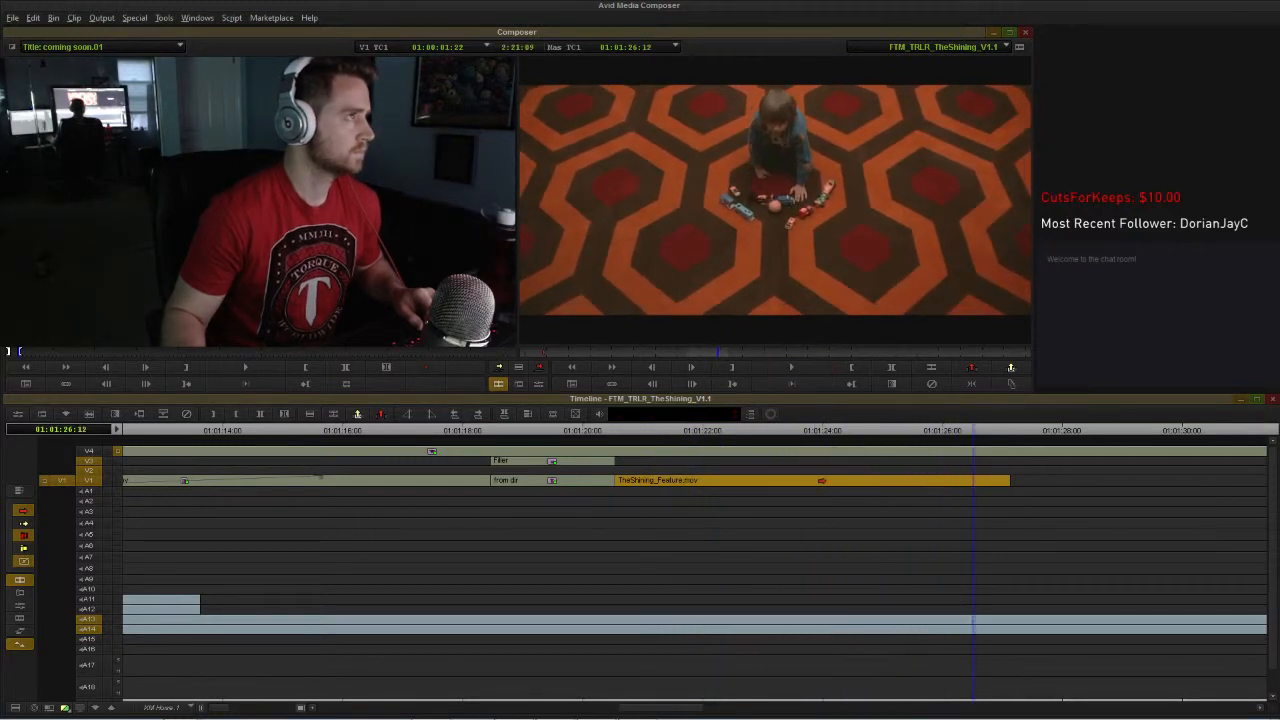
# Step: Scrub through the spare clips at the sequence's end and replay the carpet shot following the director title
pyautogui.hotkey('ctrl', '/')
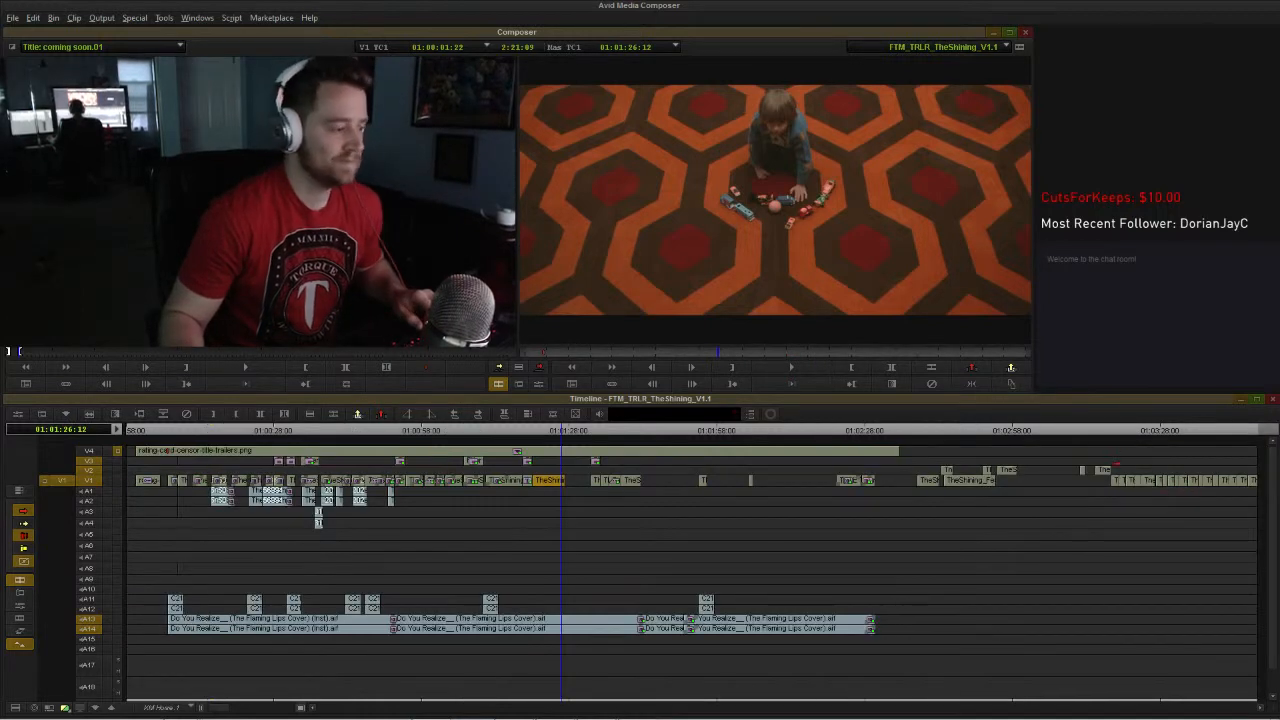
pyautogui.click(1105, 430)
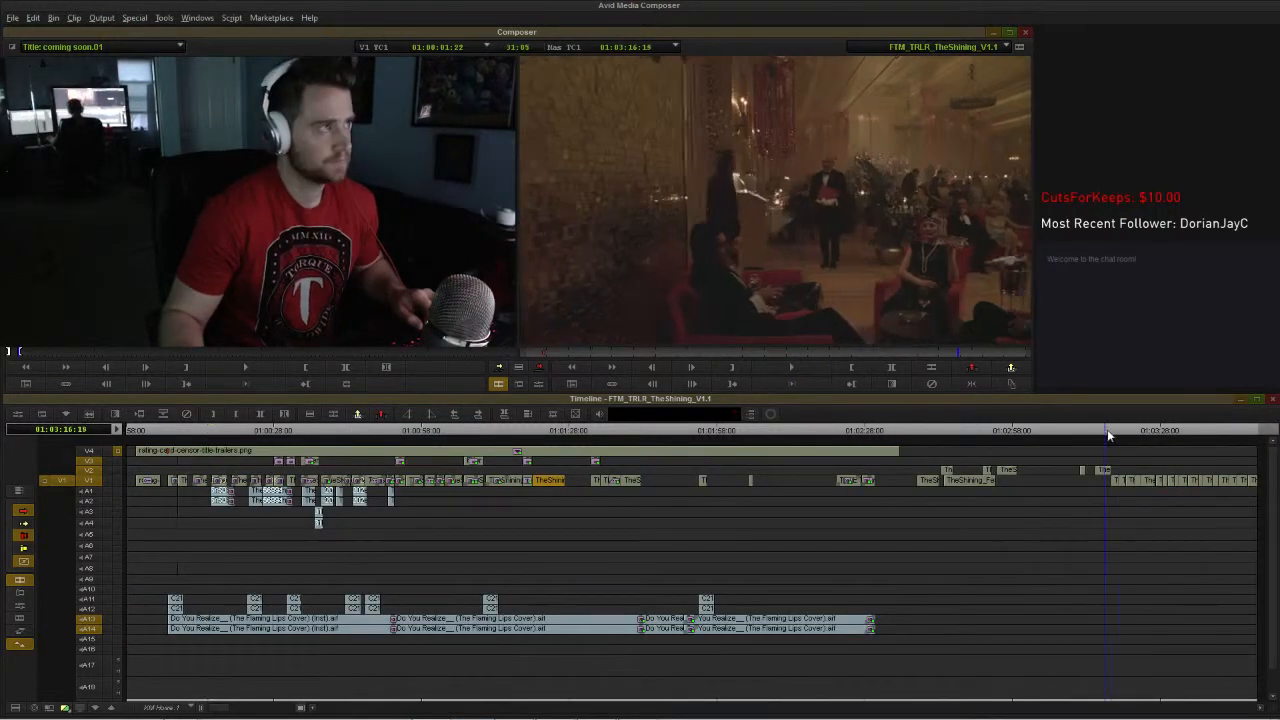
pyautogui.moveTo(1107, 429); pyautogui.dragTo(1246, 445)
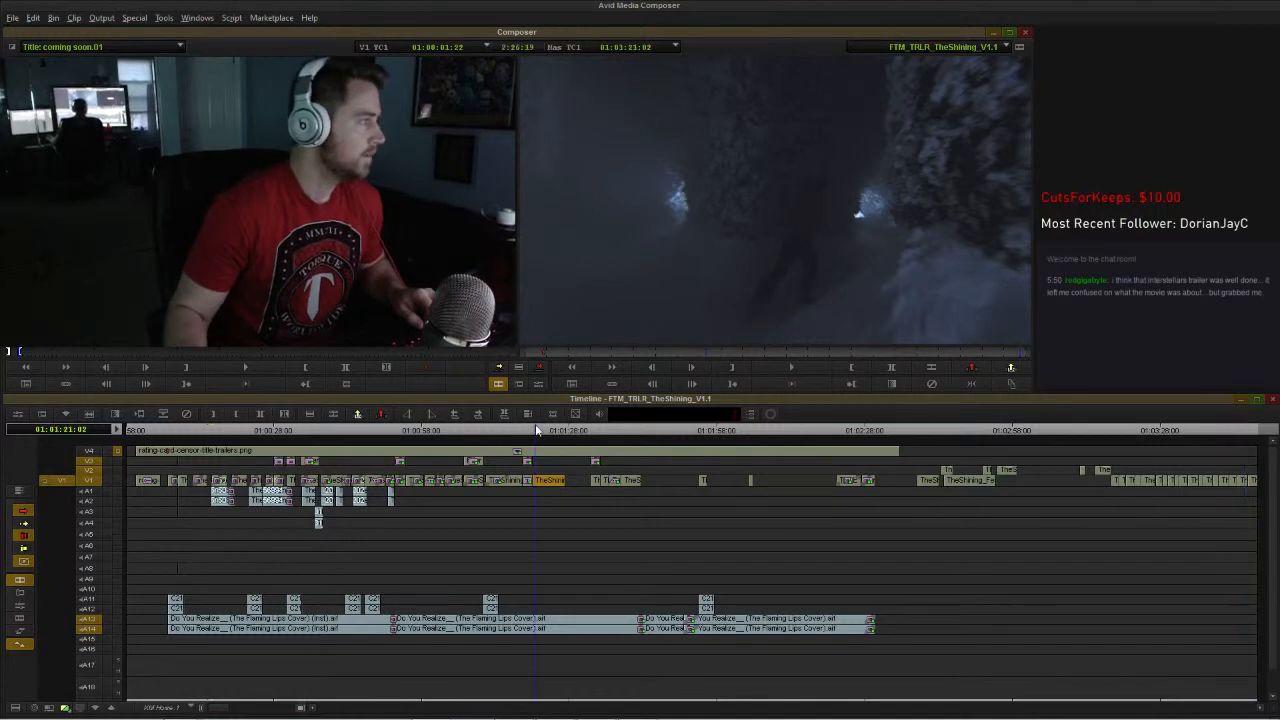
pyautogui.moveTo(535, 426); pyautogui.dragTo(527, 427)
pyautogui.press('h')
pyautogui.press('space')
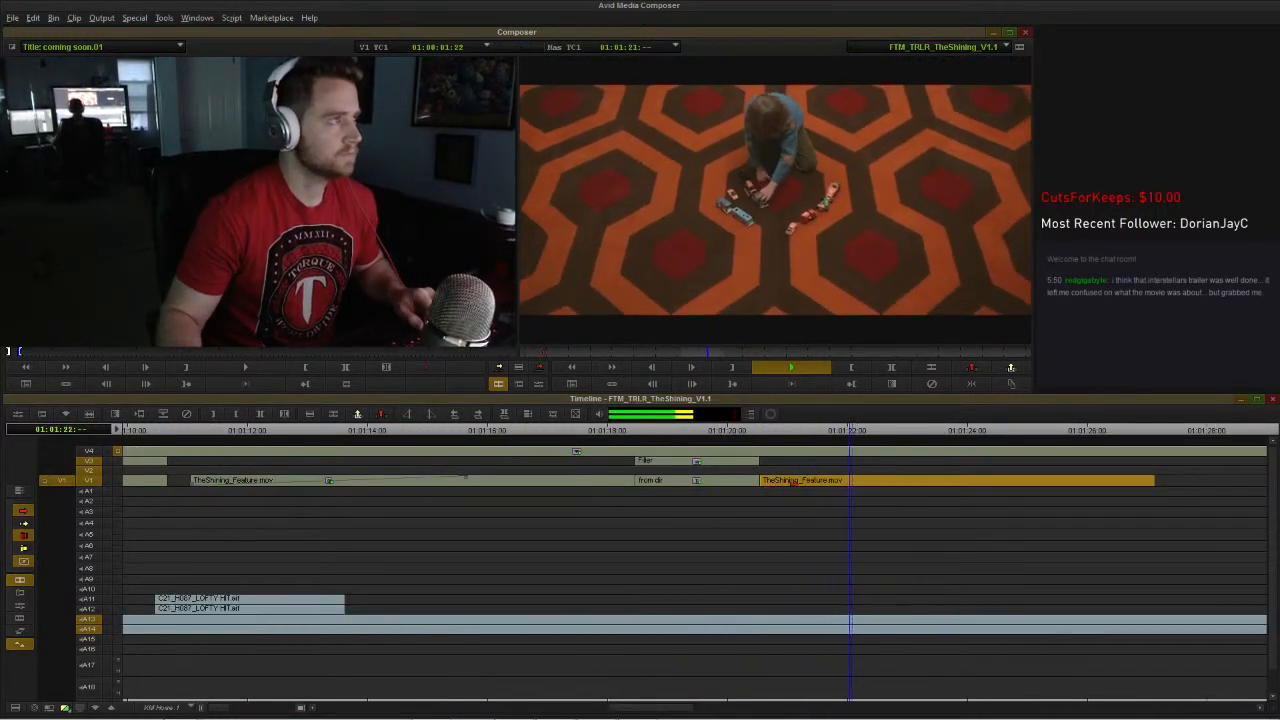
pyautogui.press('space')
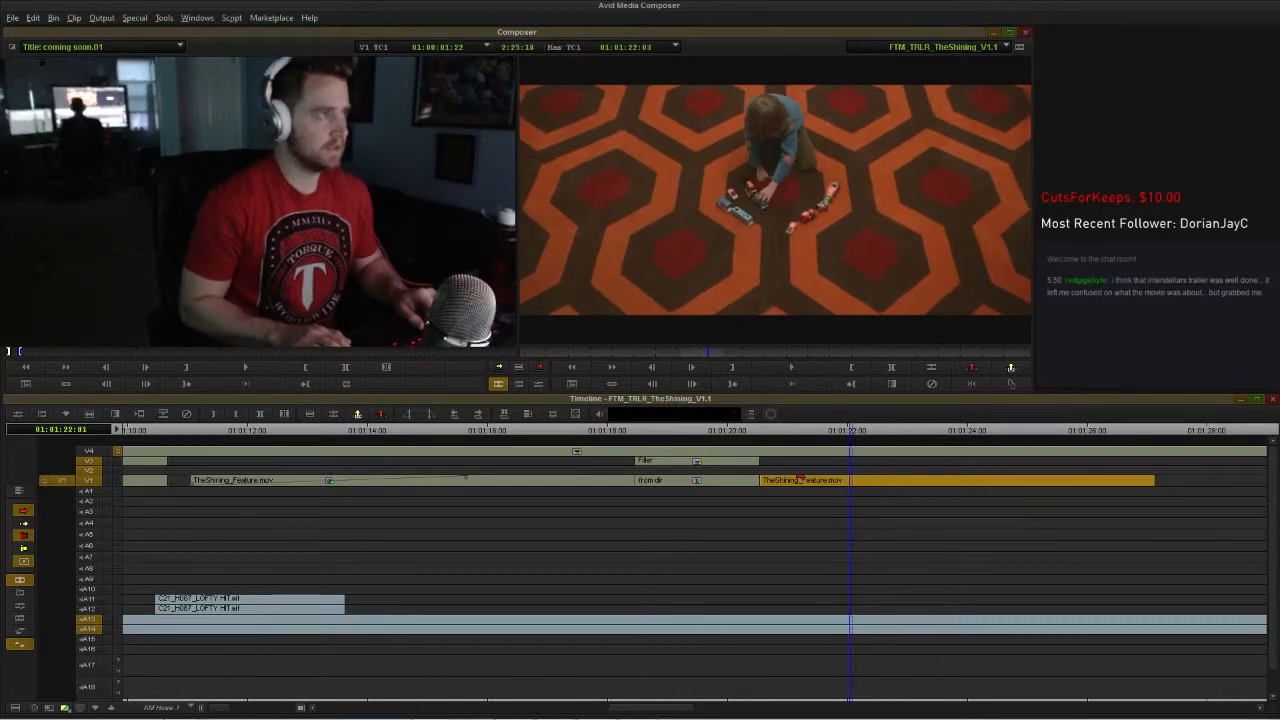
# Step: Split the V1 carpet shot at 01:01:21:17 and move its second part back against the director title, overwriting the first part
pyautogui.press('Left')
pyautogui.press('Left')
pyautogui.press('Left')
pyautogui.press('Left')
pyautogui.press('Left')
pyautogui.press('Left')
pyautogui.press('Left')
pyautogui.press('Left')
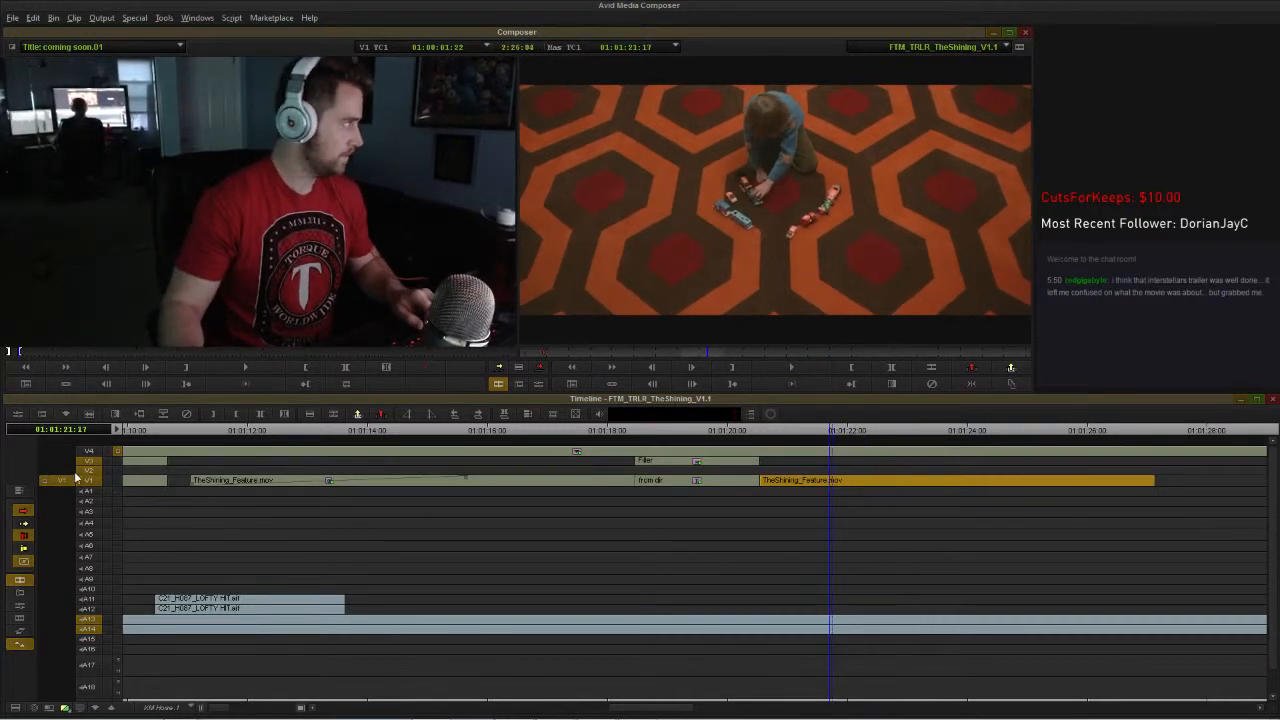
pyautogui.click(93, 630)
pyautogui.press('h')
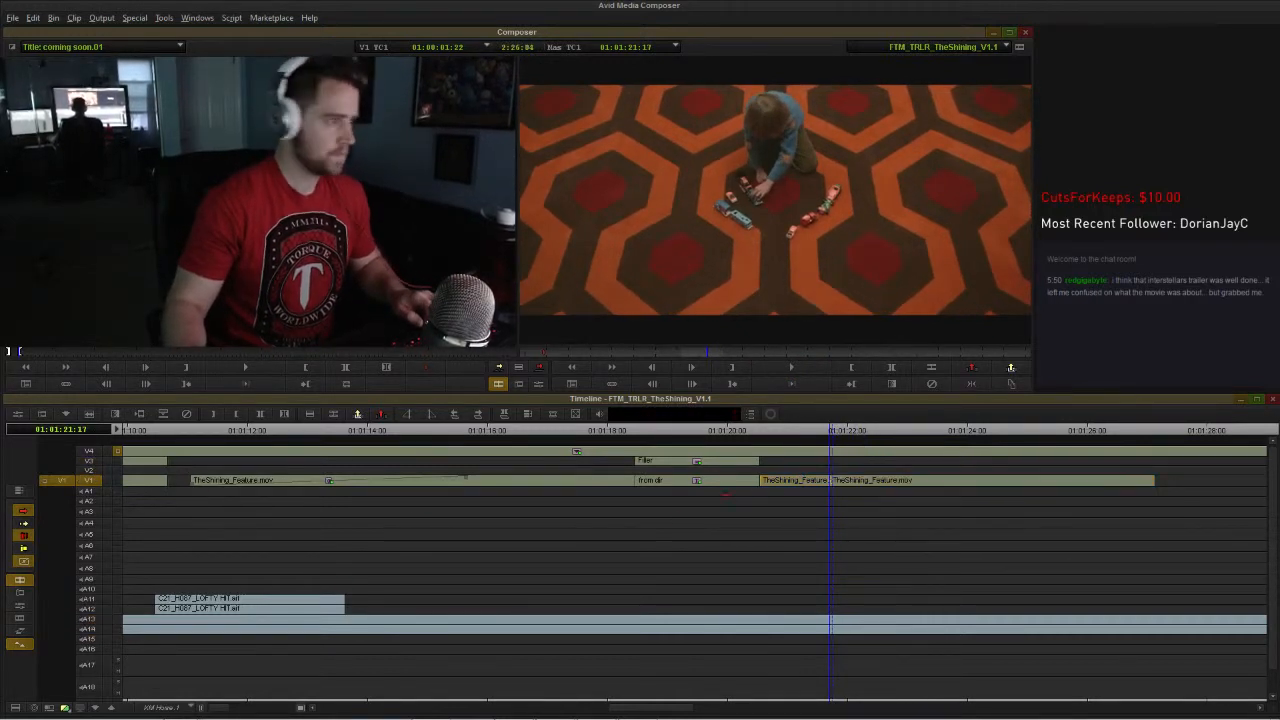
pyautogui.moveTo(846, 478); pyautogui.dragTo(776, 484)
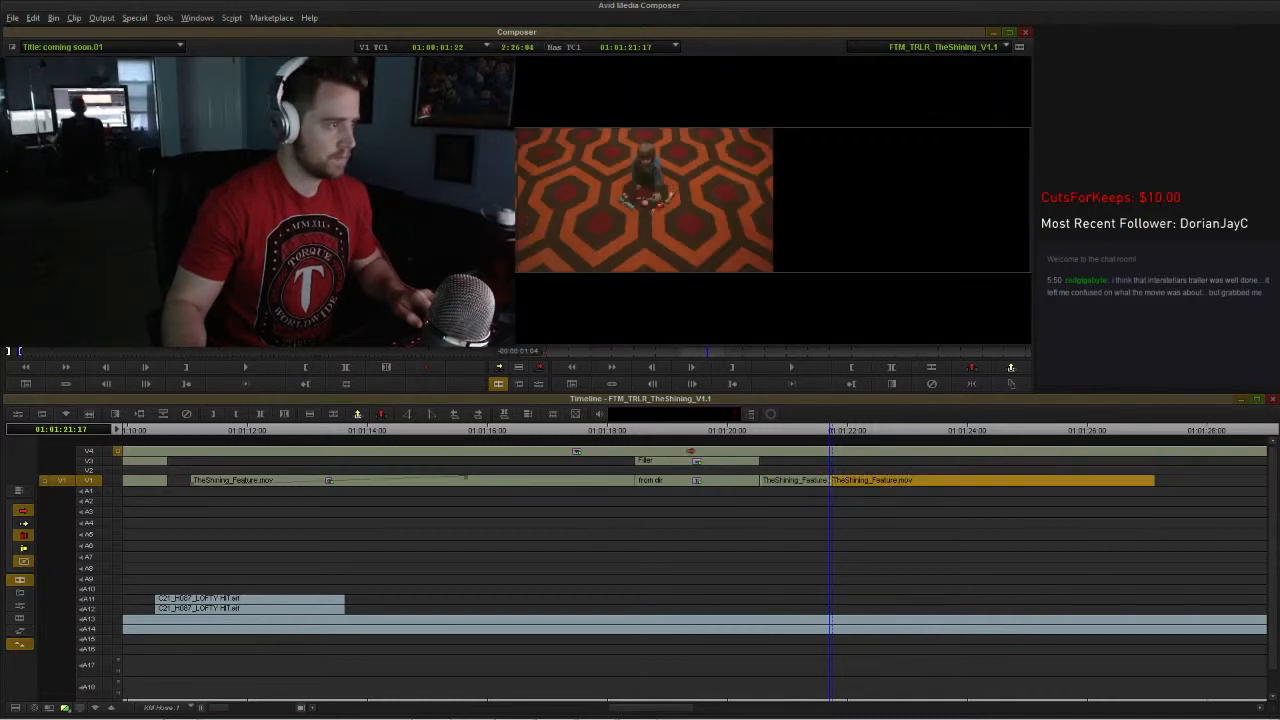
# Step: Play from the end of the fireplace shot into the director title and review the shortened carpet shot around 01:01:22:21
pyautogui.click(592, 441)
pyautogui.press('space')
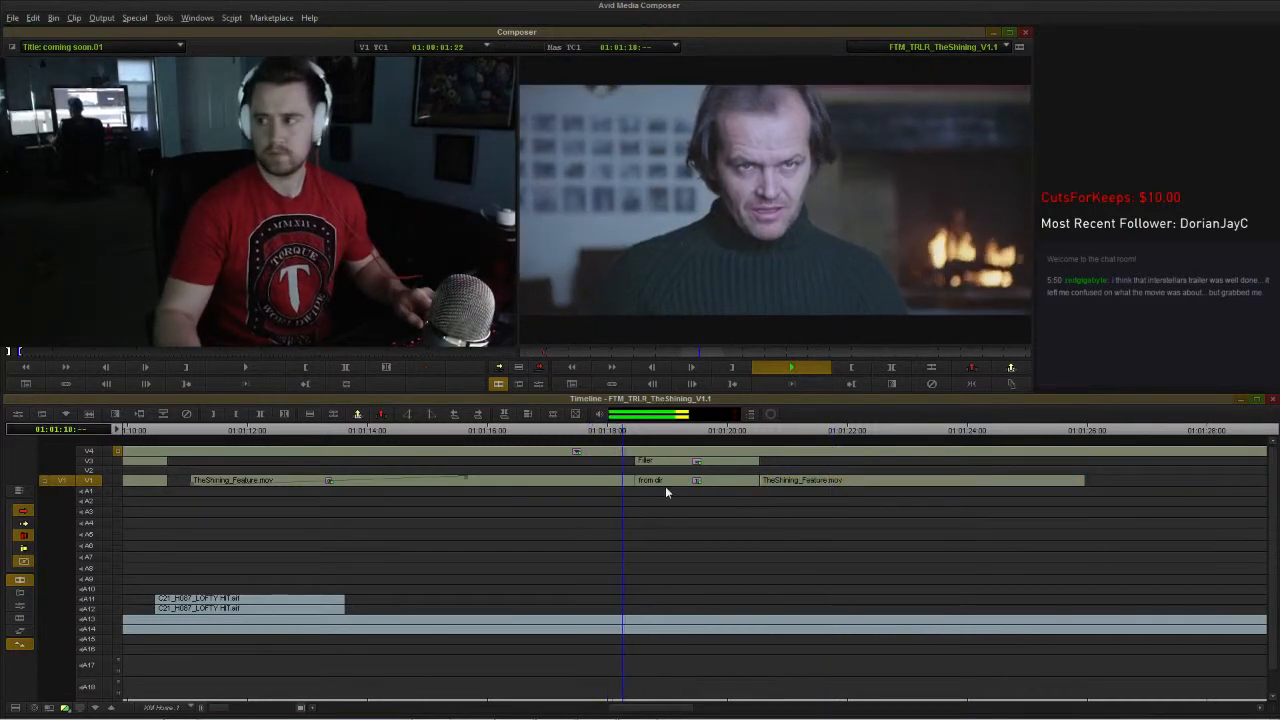
pyautogui.press('space')
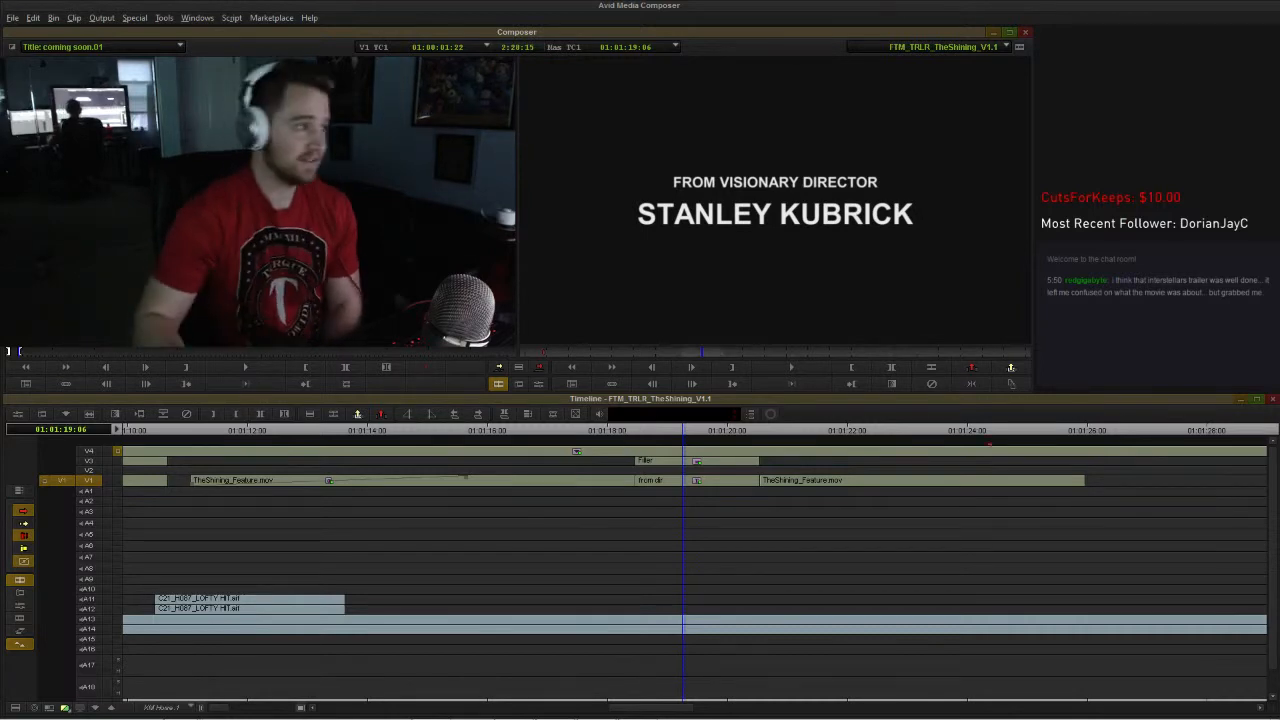
pyautogui.moveTo(873, 430); pyautogui.dragTo(903, 435)
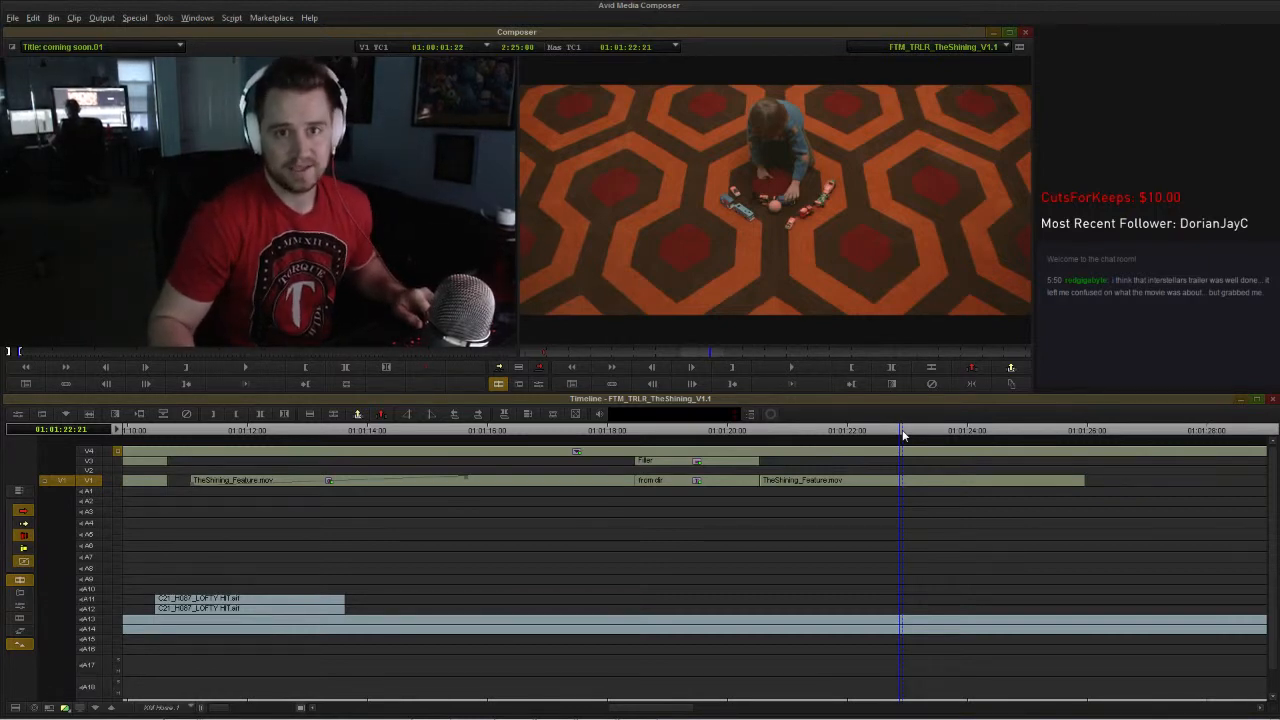
pyautogui.hotkey('ctrl', '/')
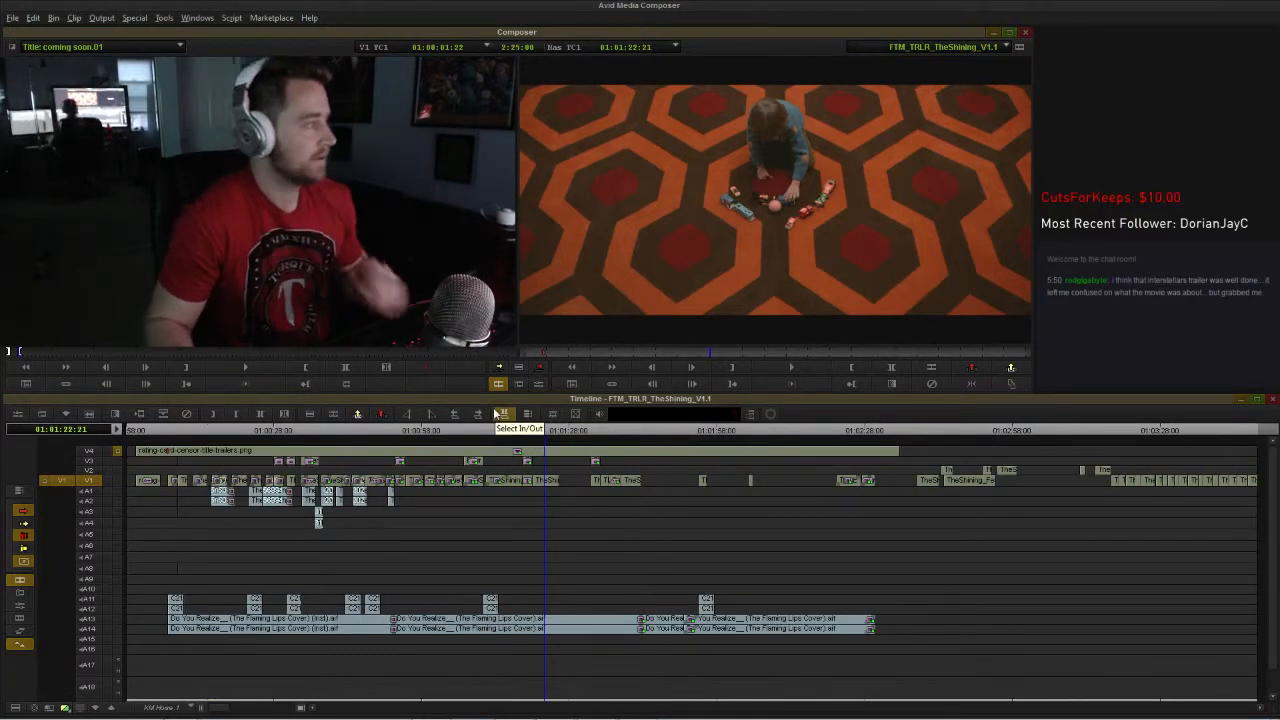
pyautogui.press('space')
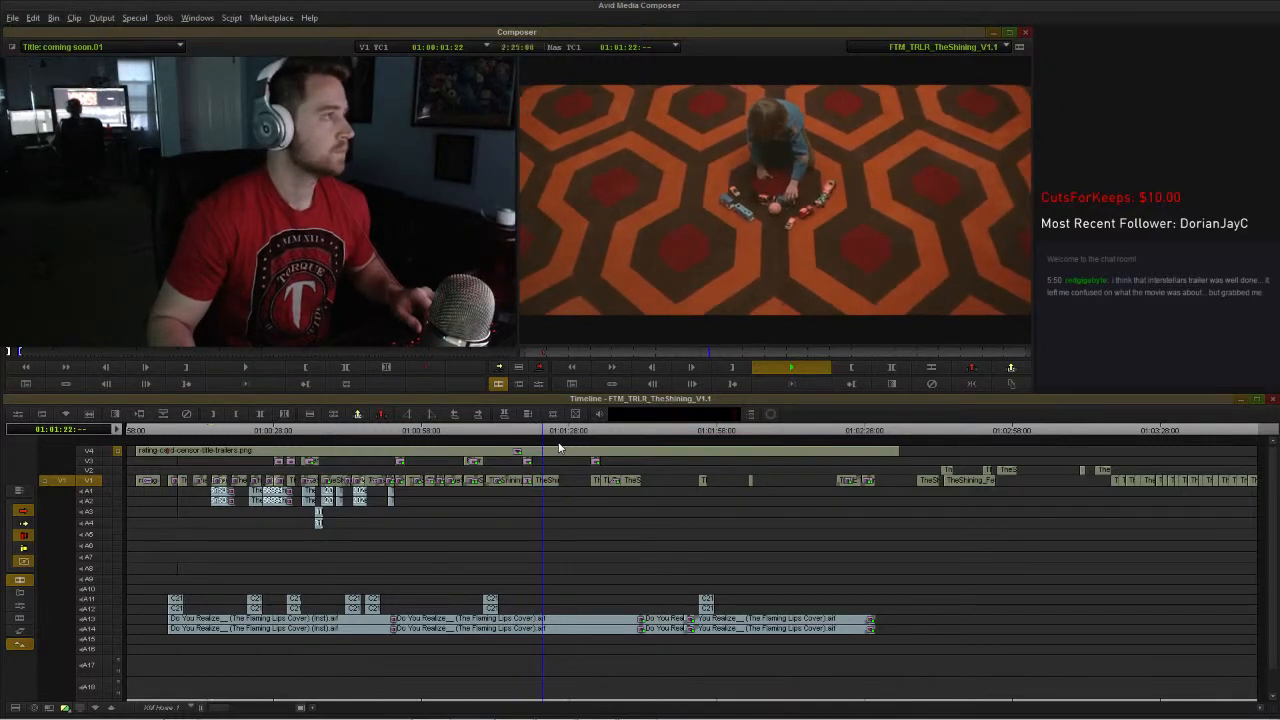
pyautogui.press('space')
# Step: Split the carpet shot on V1 at 01:01:22:13, delete the part after the cut, and play the new ending
pyautogui.press('h')
pyautogui.click(560, 444)
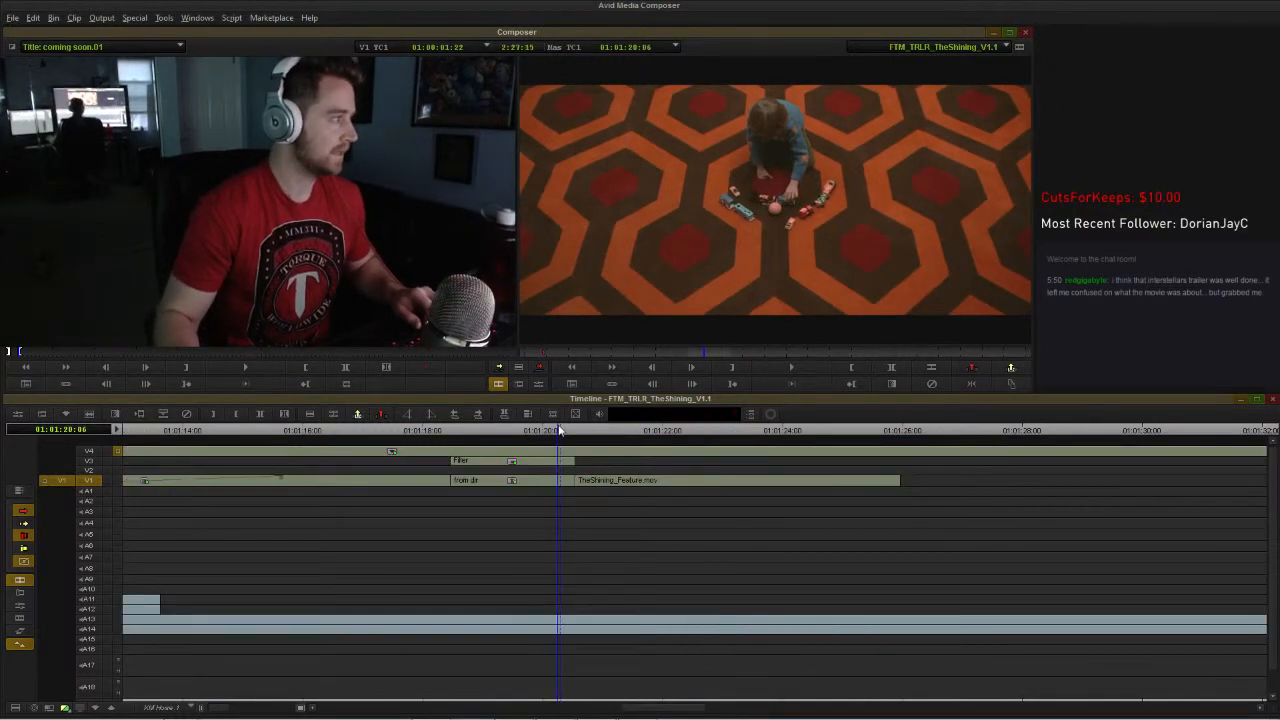
pyautogui.press('space')
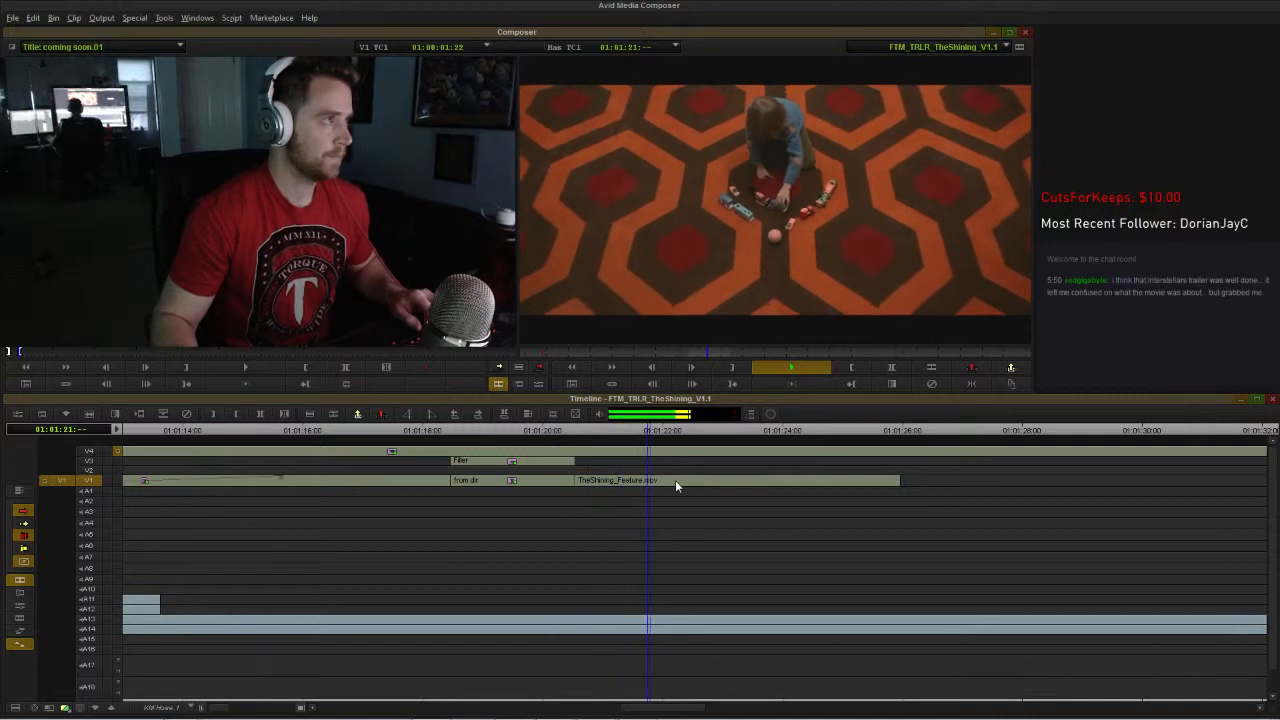
pyautogui.press('space')
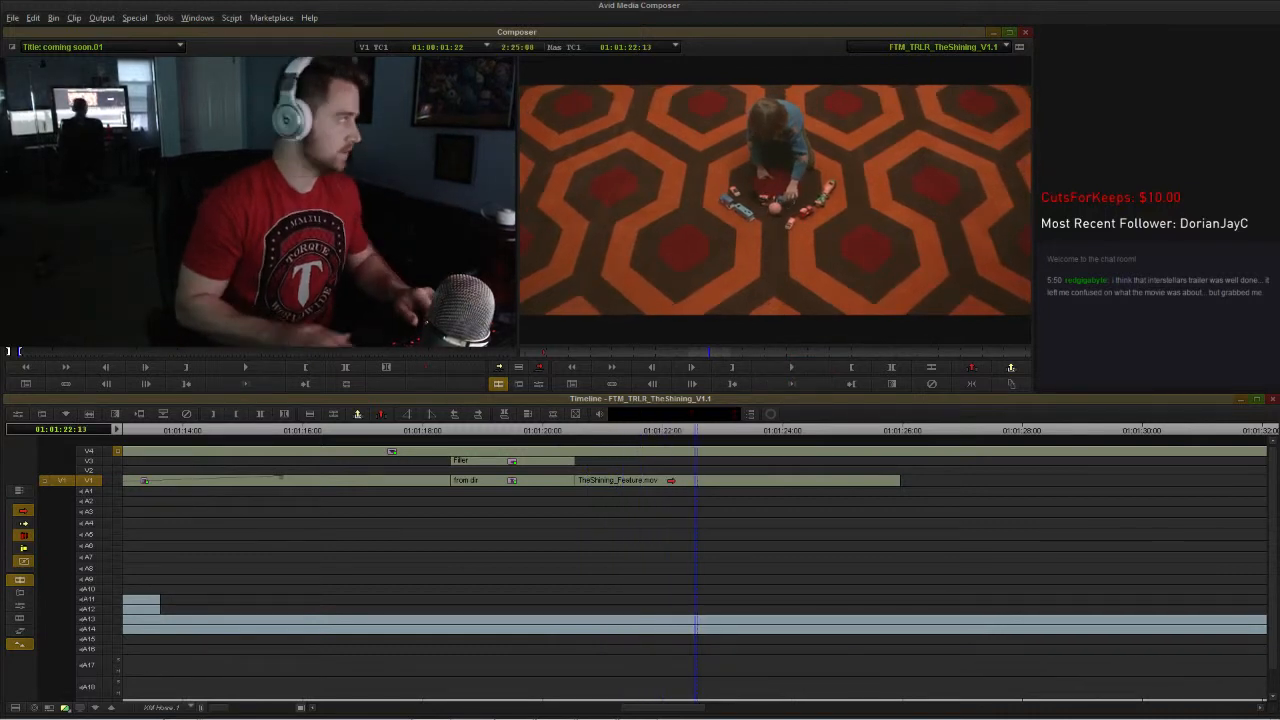
pyautogui.press('F4')
pyautogui.click(712, 481)
pyautogui.press('Delete')
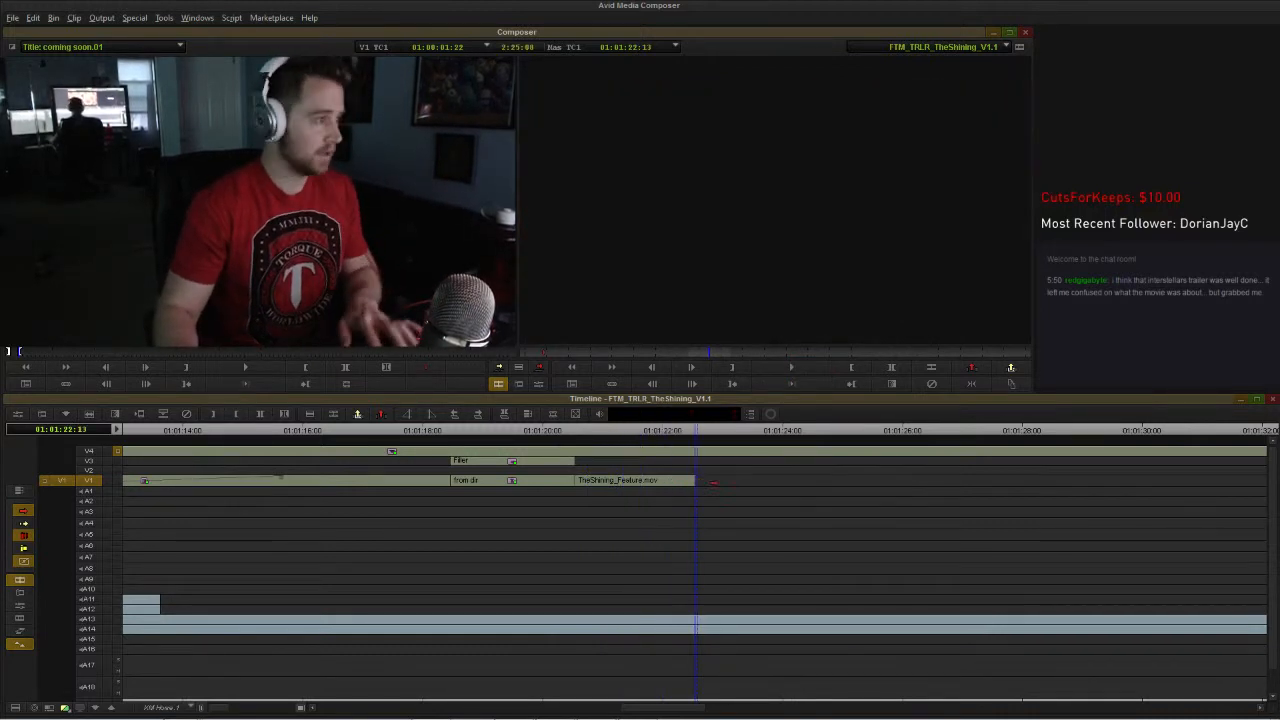
pyautogui.click(567, 431)
pyautogui.press('space')
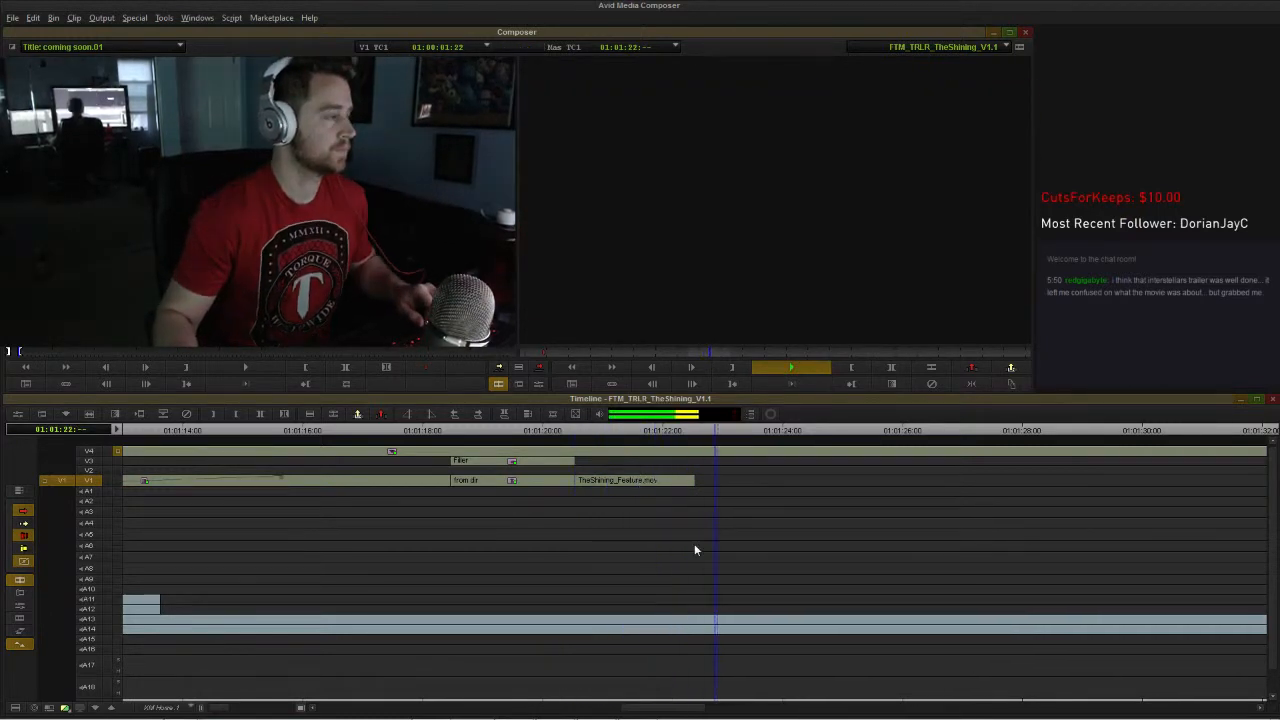
pyautogui.click(828, 367)
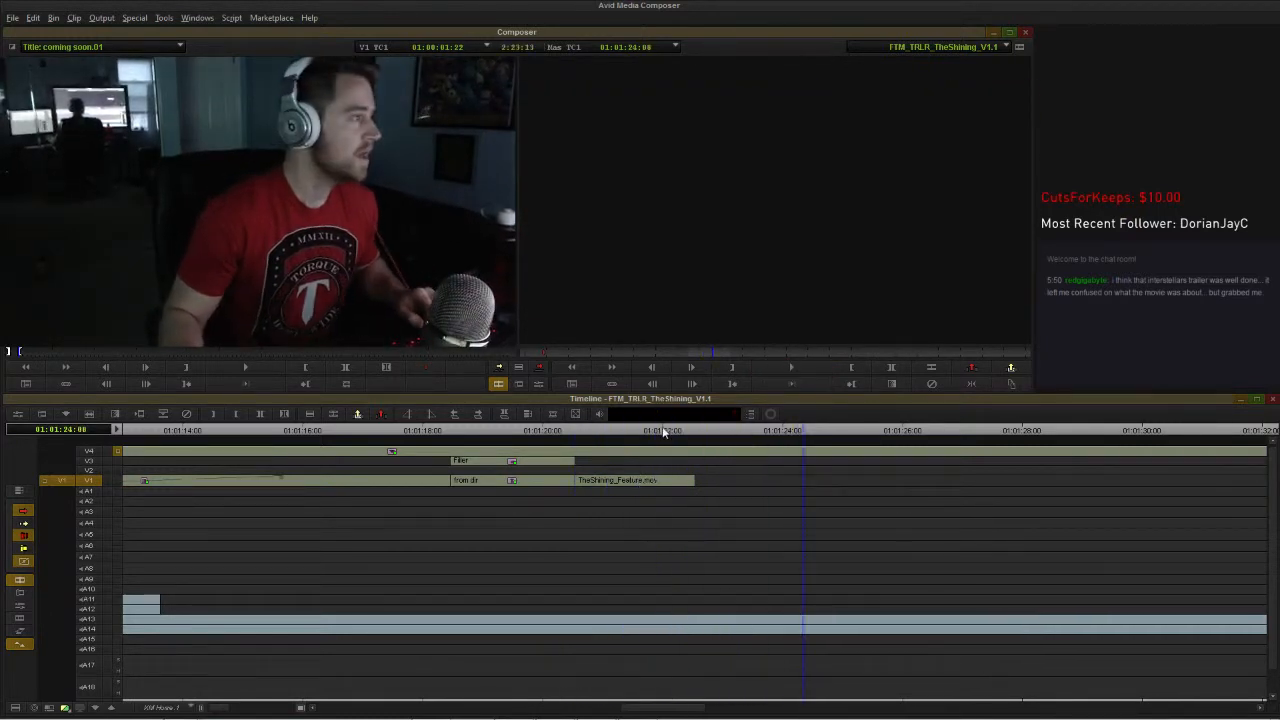
# Step: Match-frame the trimmed carpet shot to load TheShining_Feature.mov as source, and play through it to mark a short range near 01:58:22:01
pyautogui.click(662, 430)
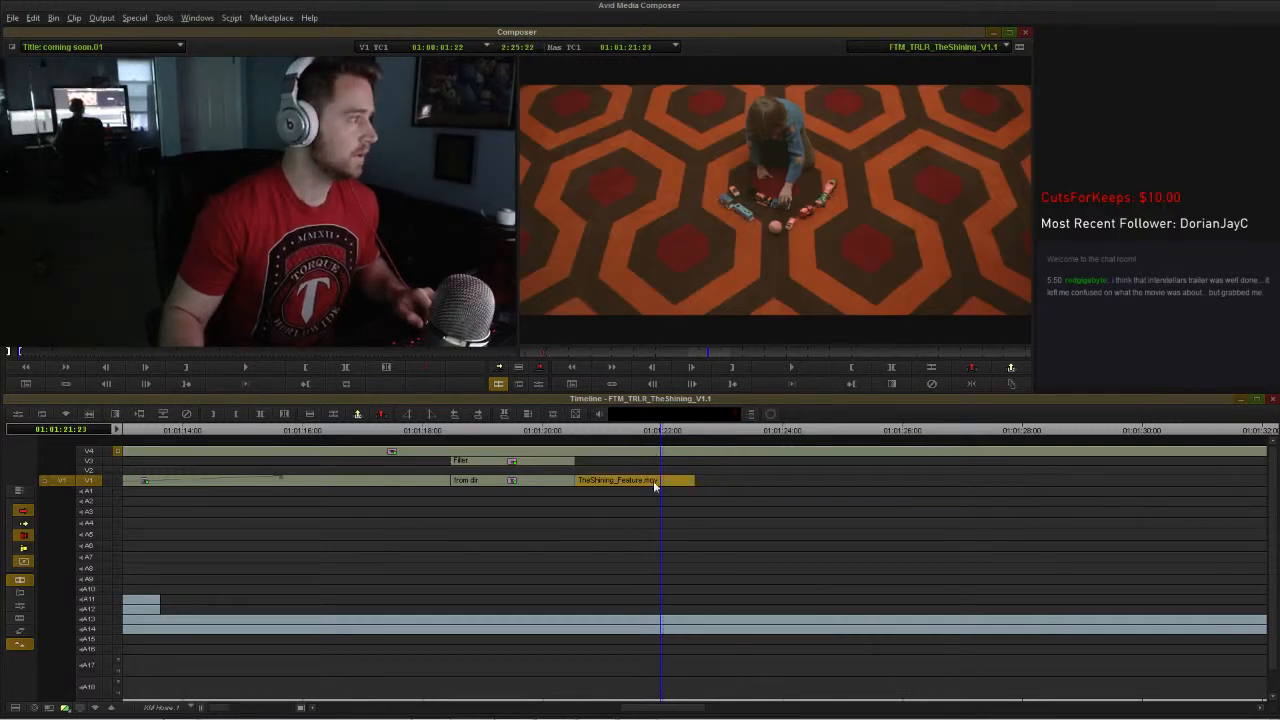
pyautogui.press('n')
pyautogui.moveTo(222, 352); pyautogui.dragTo(210, 353)
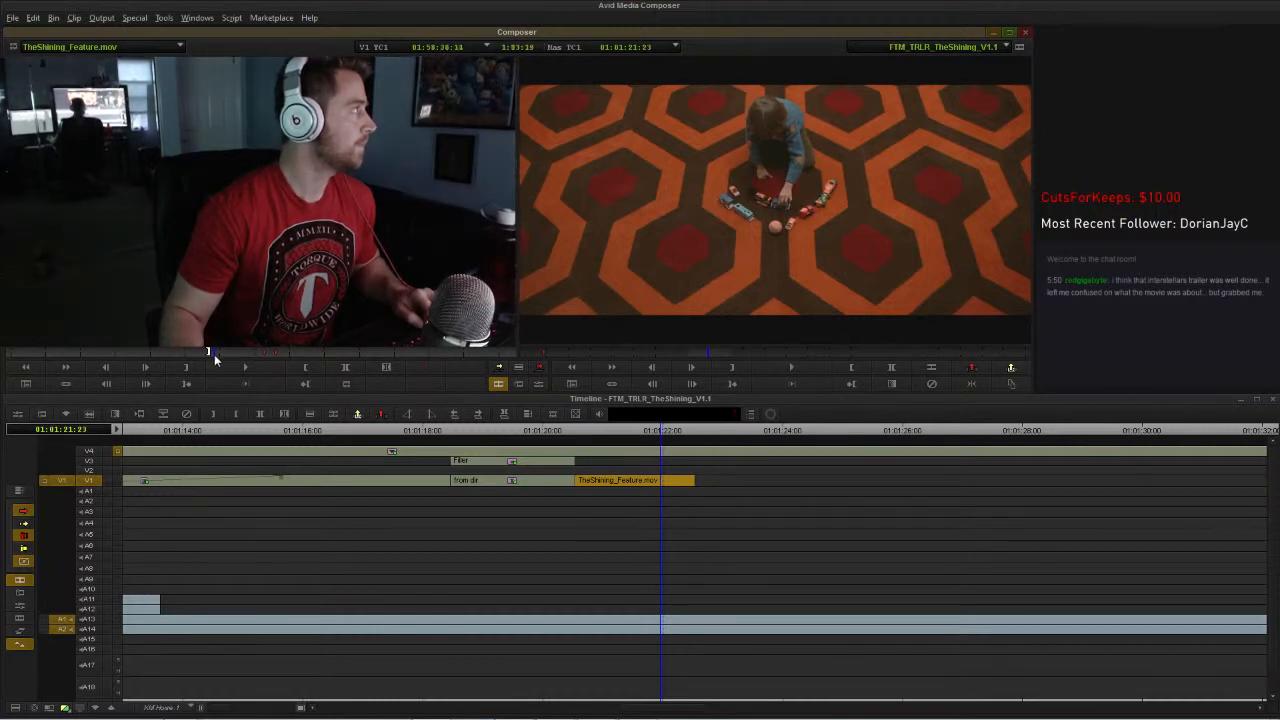
pyautogui.press('space')
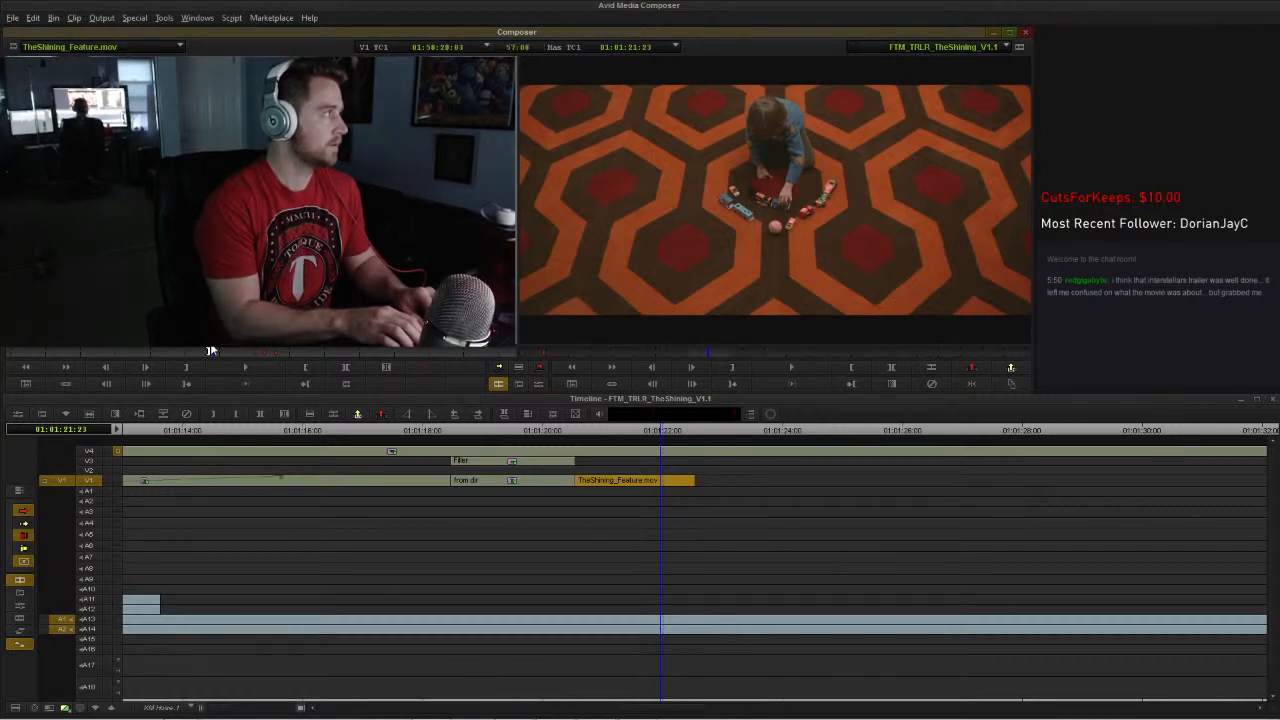
pyautogui.press('space')
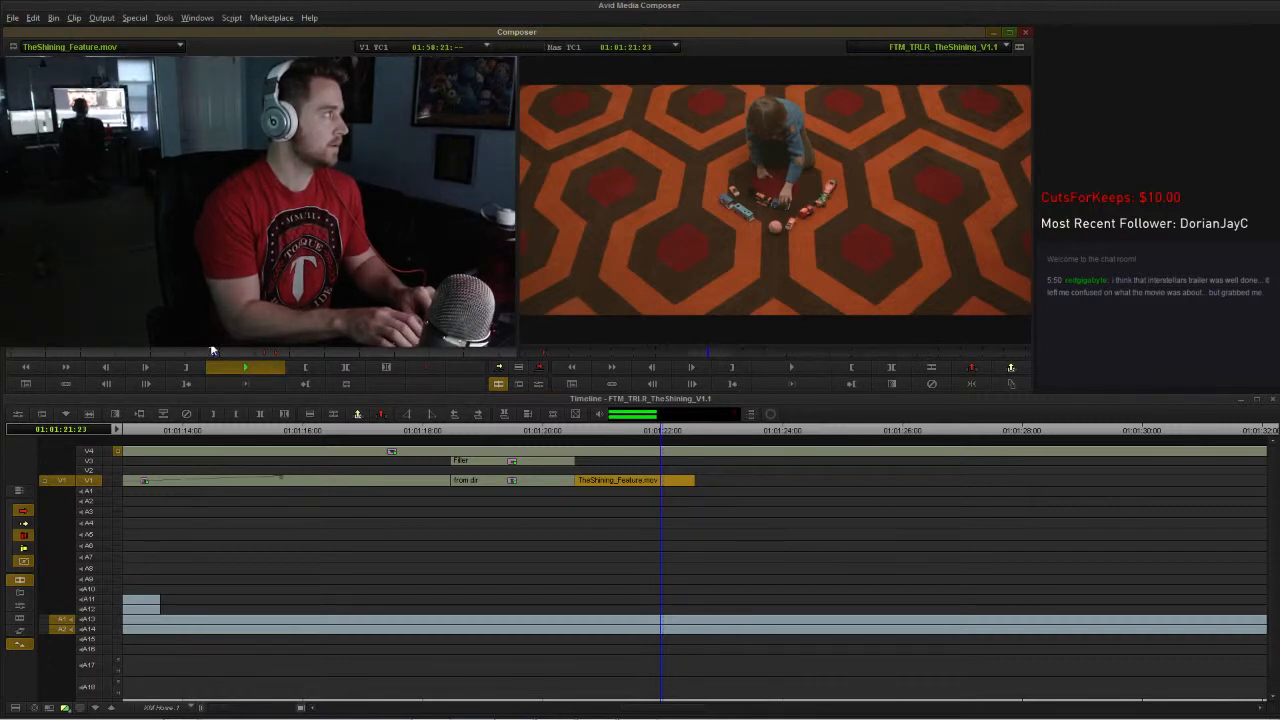
pyautogui.press('space')
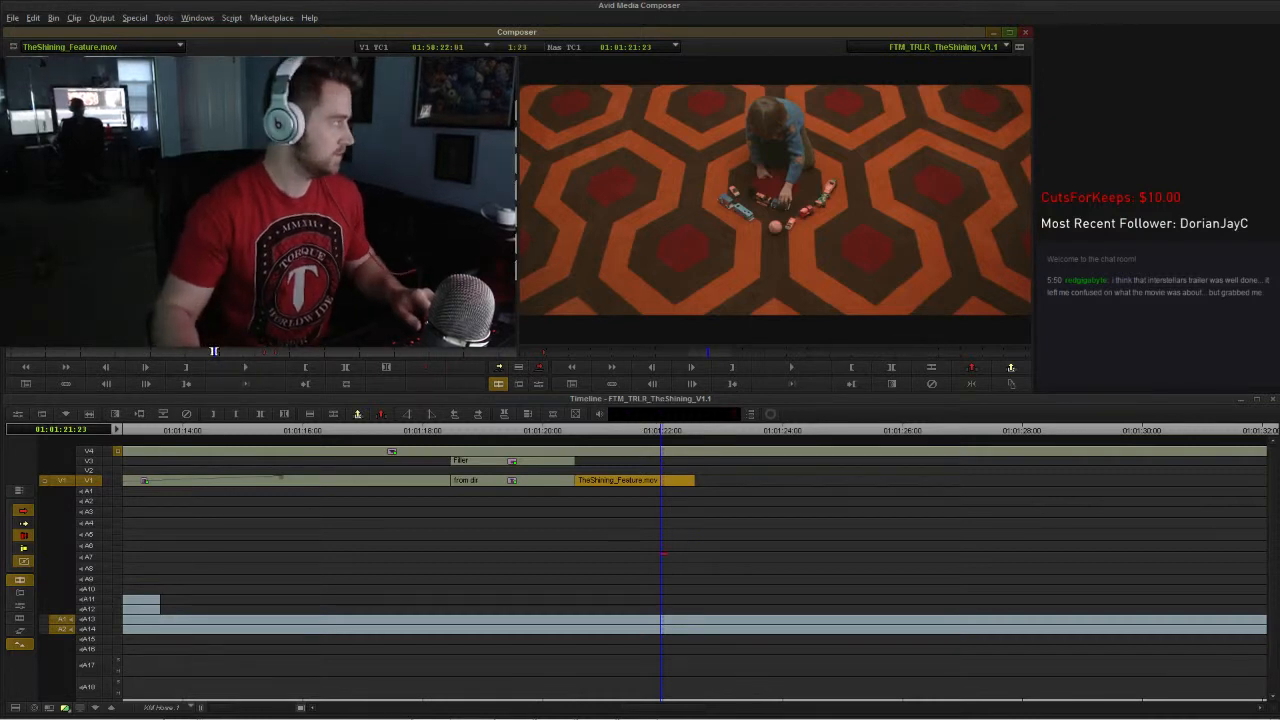
# Step: Place the Room 237 door shot on V1 at 01:01:23:02 after the carpet shot and add a 23-frame dissolve at its head
pyautogui.click(729, 430)
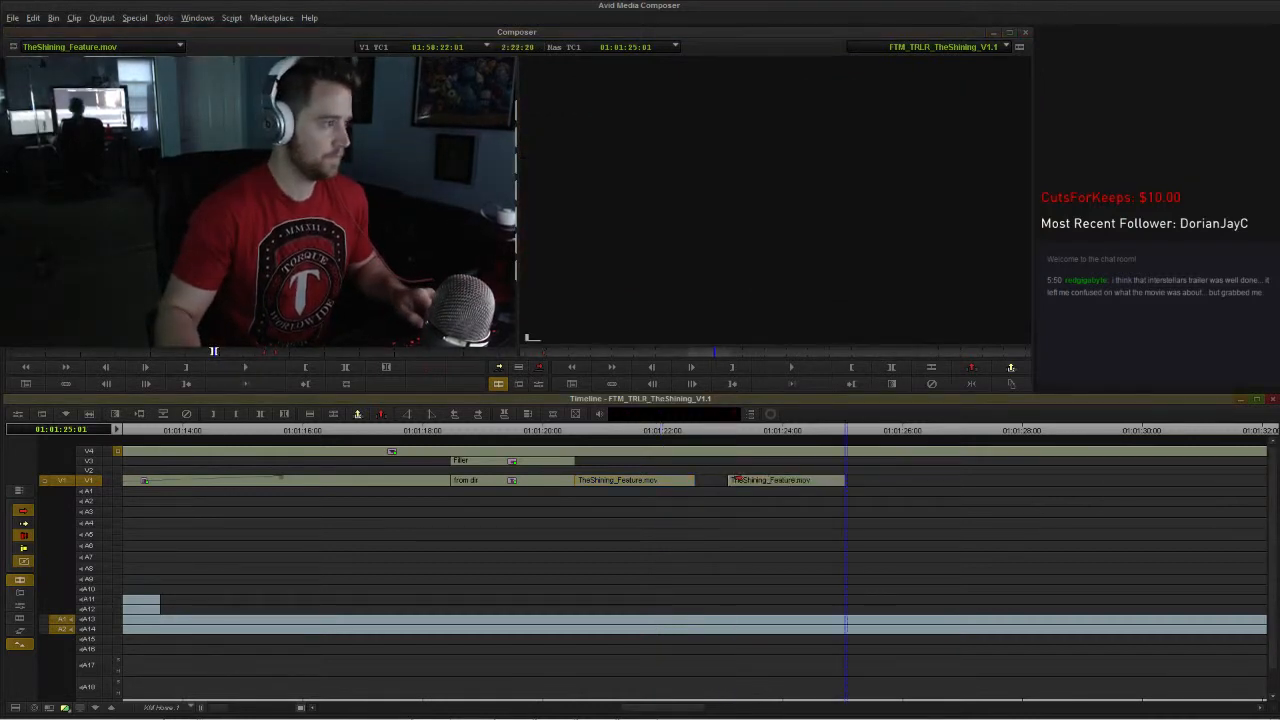
pyautogui.click(740, 484)
pyautogui.press('\\')
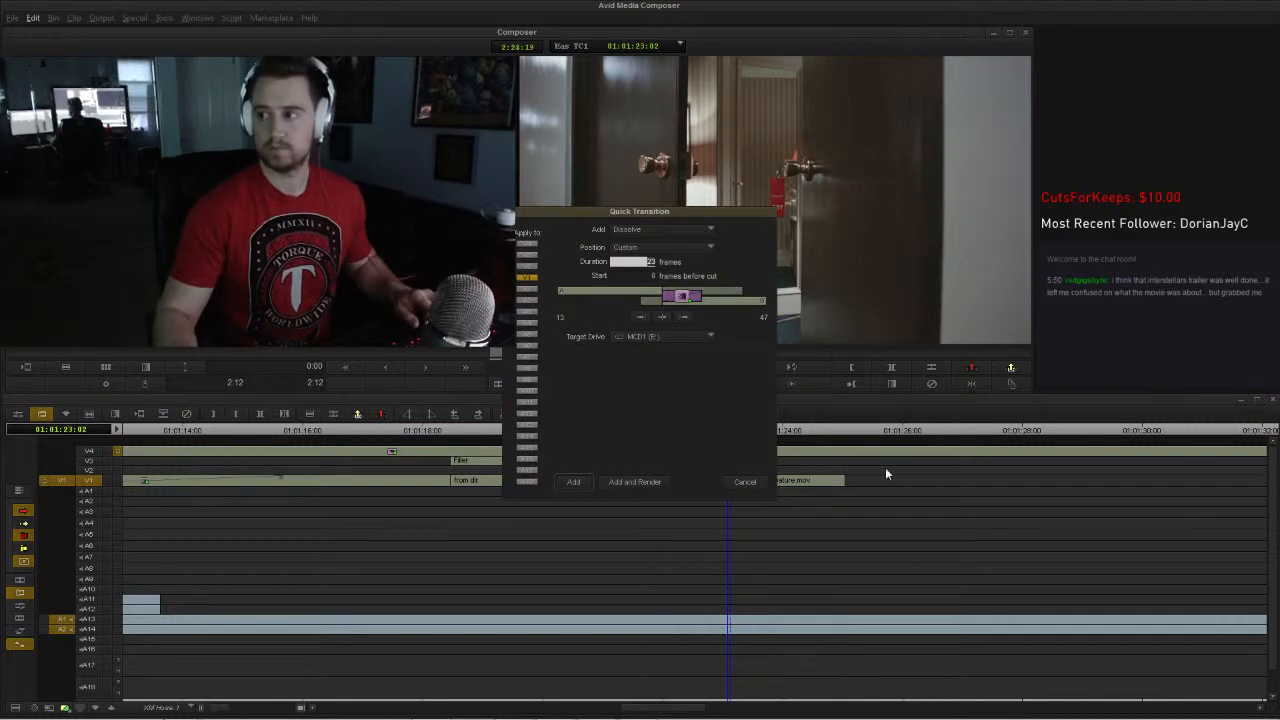
pyautogui.click(575, 482)
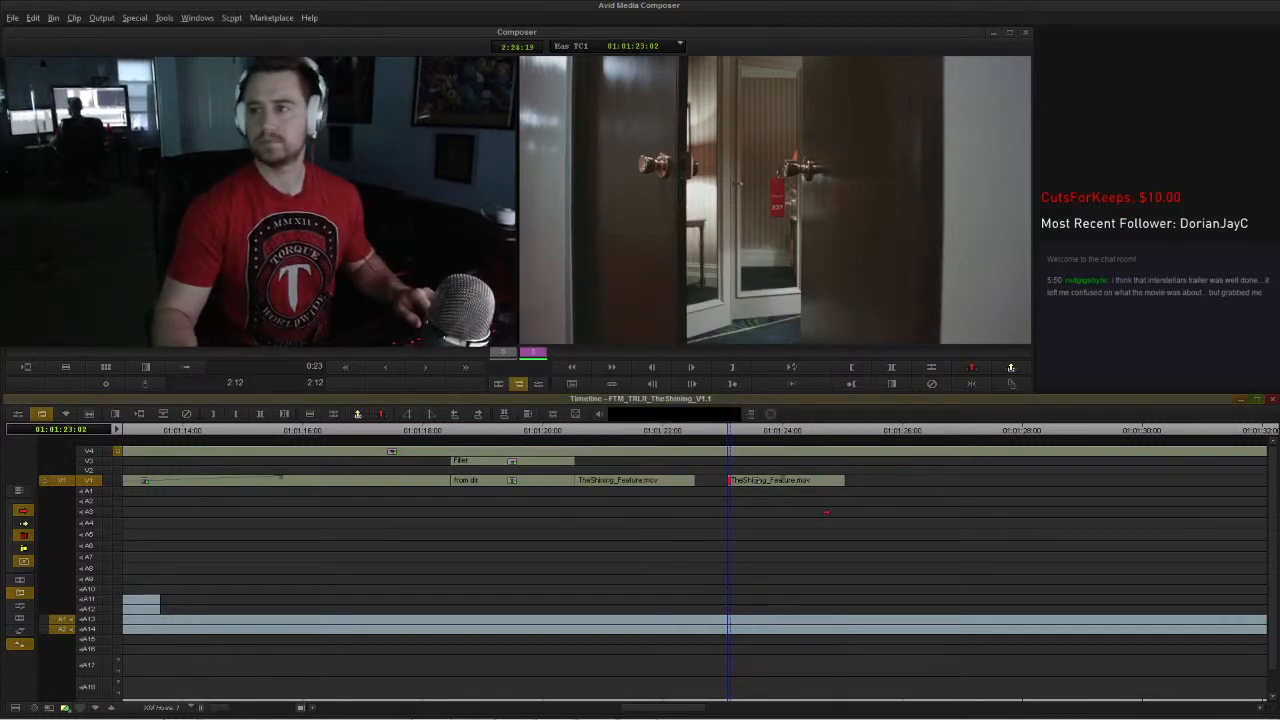
# Step: Move the door shot earlier to start at 01:01:22:15, extending its tail and lengthening its opening dissolve to 1:19
pyautogui.moveTo(784, 484); pyautogui.dragTo(757, 483)
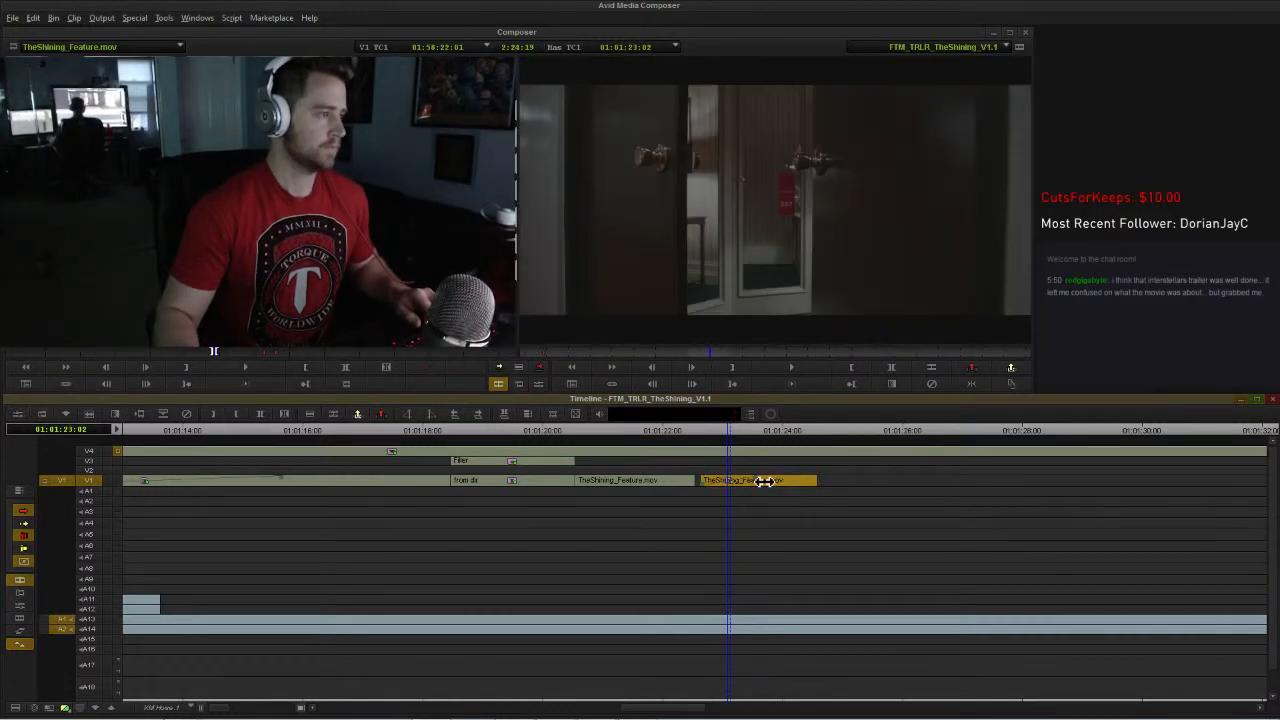
pyautogui.press('u')
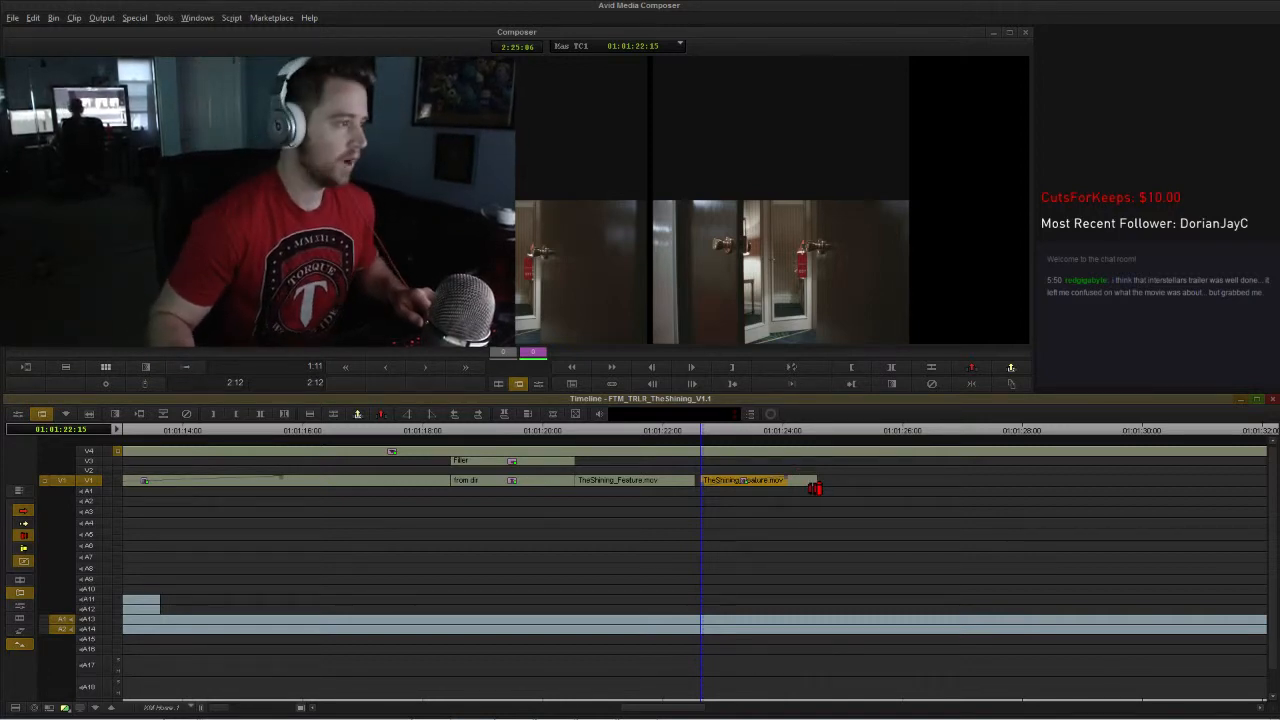
pyautogui.click(820, 484)
pyautogui.click(793, 433)
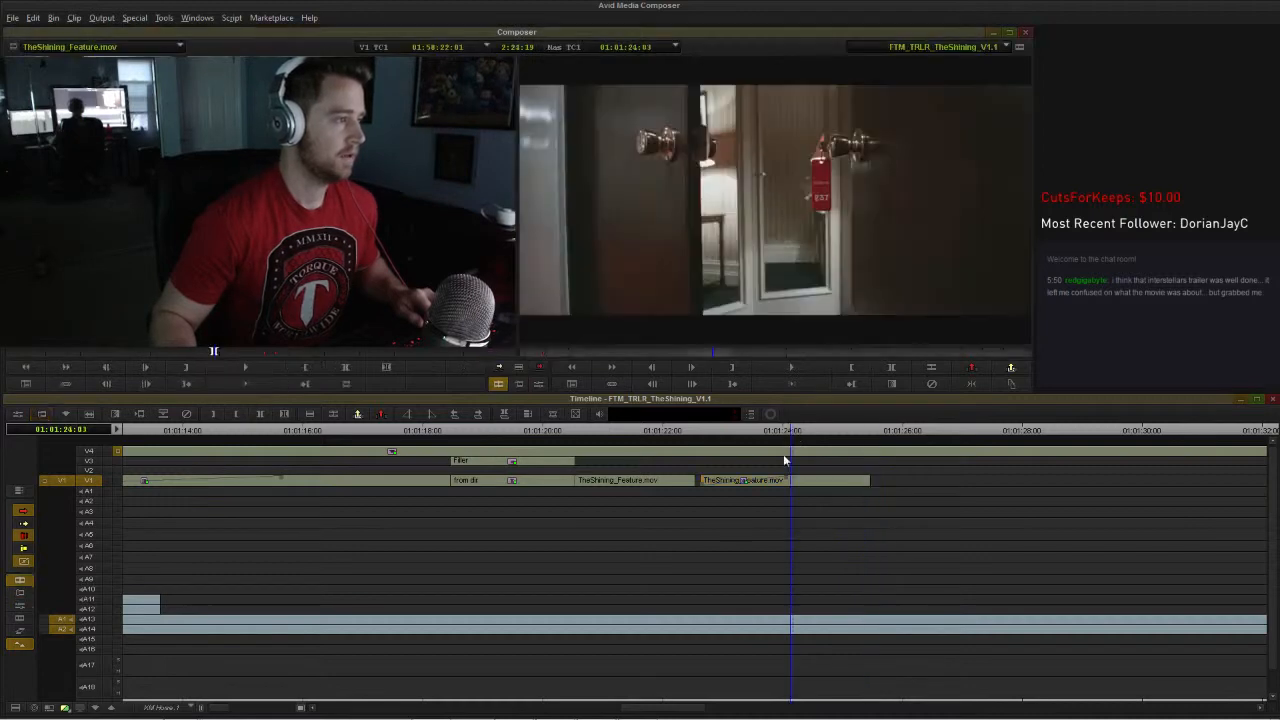
pyautogui.click(795, 481)
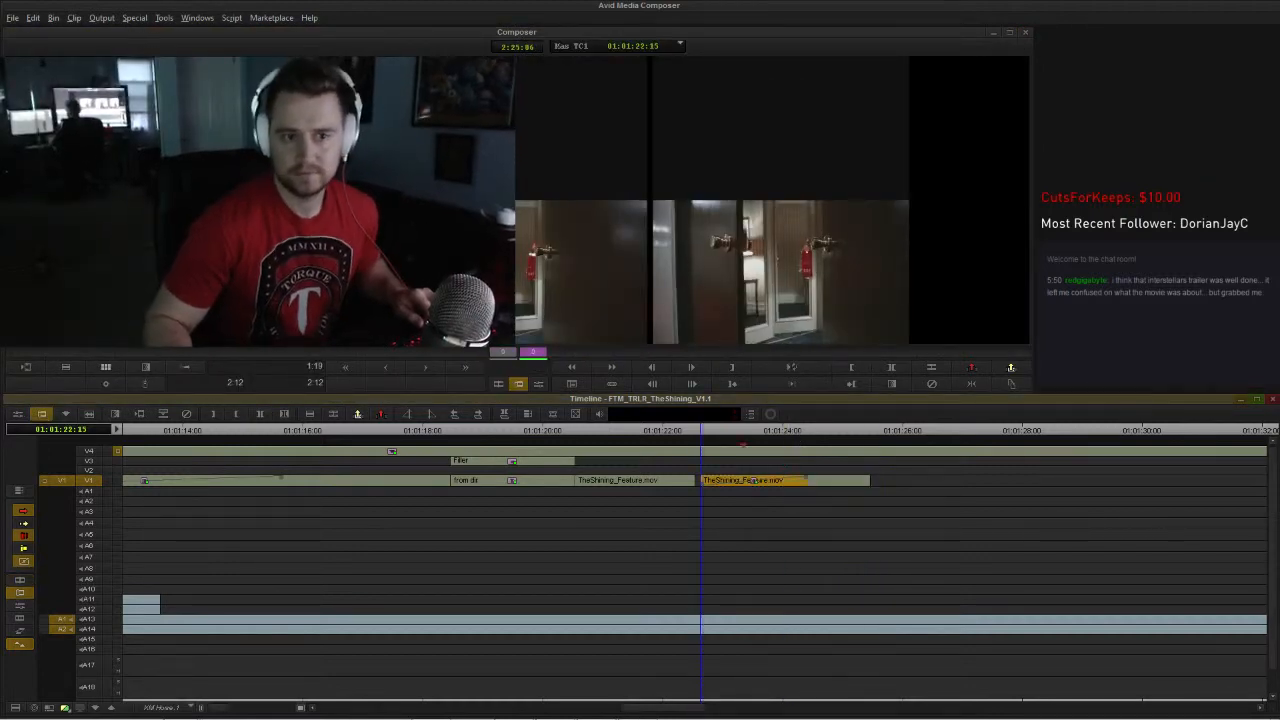
# Step: Play the carpet and door shots, extend the door shot's tail to 01:01:26:17 and shift the whole shot slightly later
pyautogui.click(640, 434)
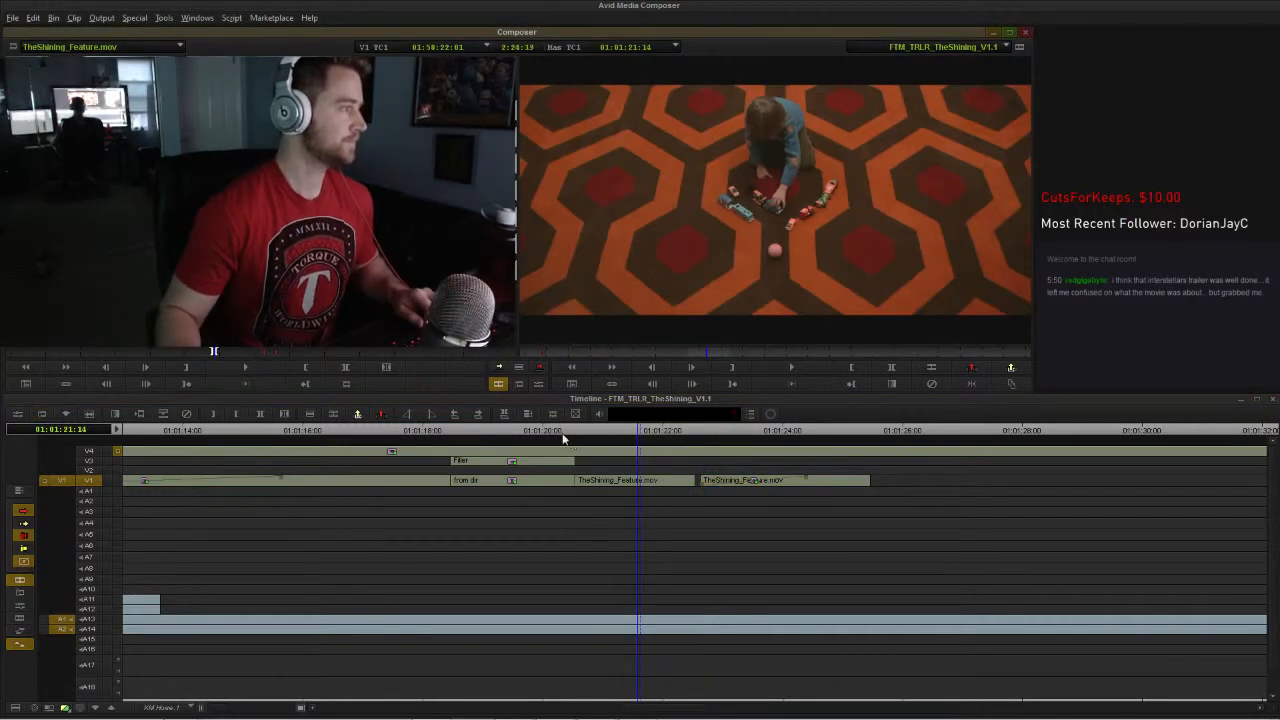
pyautogui.click(557, 434)
pyautogui.press('space')
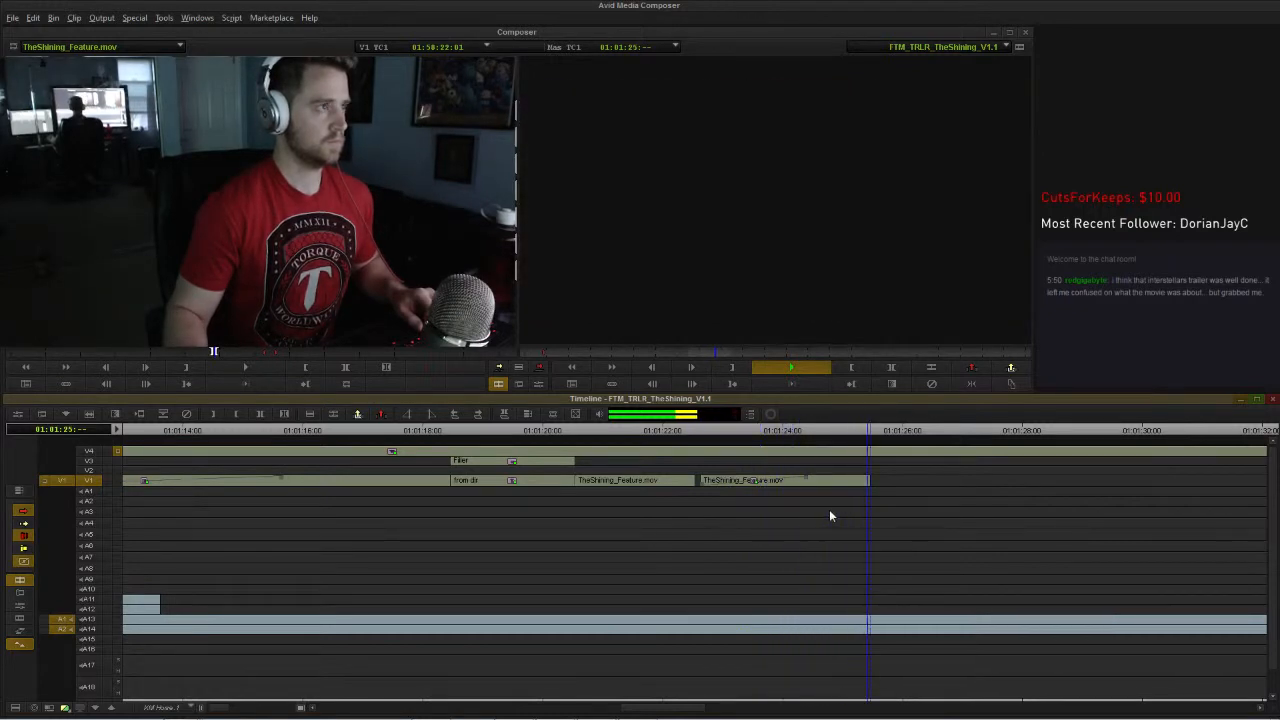
pyautogui.click(870, 480)
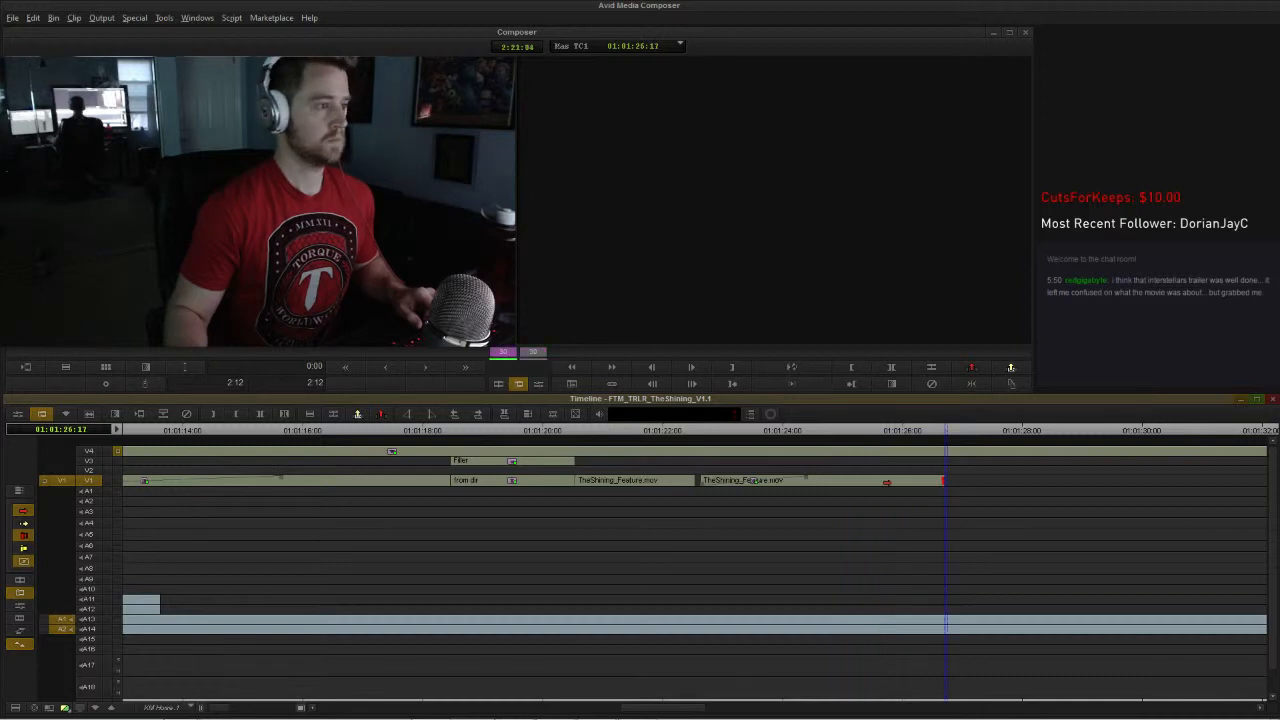
pyautogui.moveTo(886, 482); pyautogui.dragTo(912, 482)
# Step: Play the door shot, split it on V1 at 01:01:26:11 and delete the part after the cut
pyautogui.click(678, 431)
pyautogui.press('space')
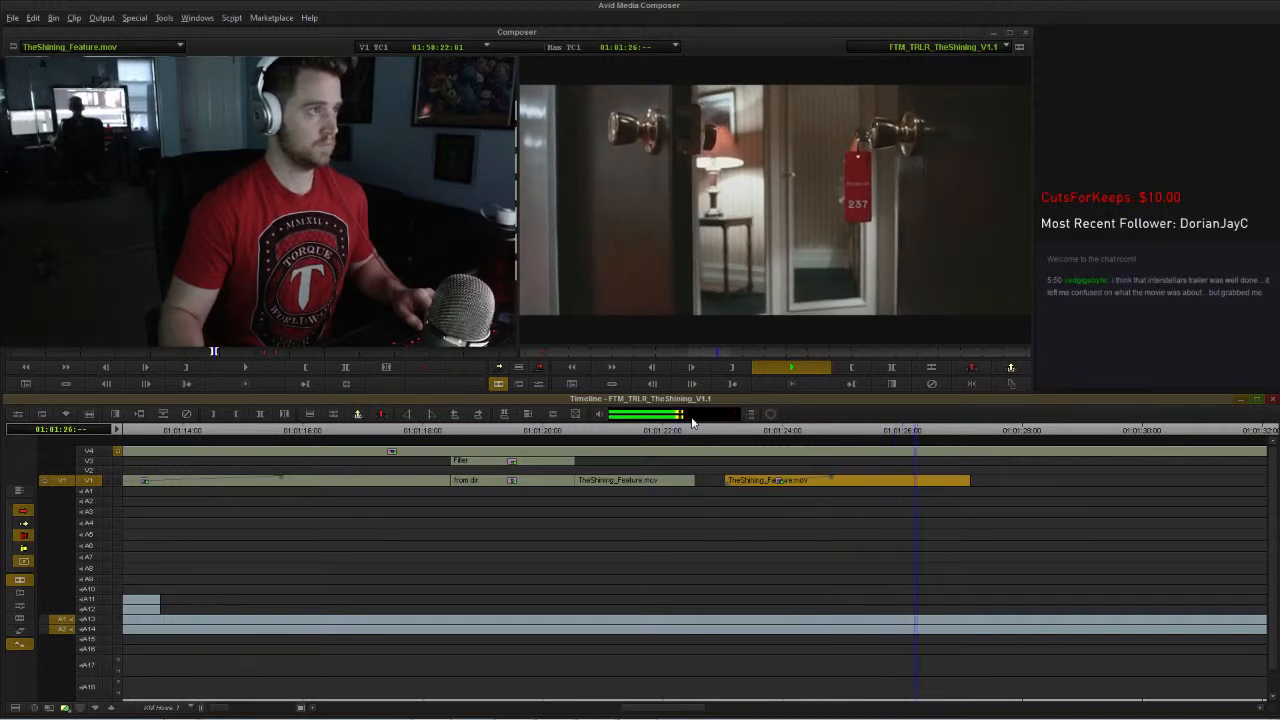
pyautogui.press('space')
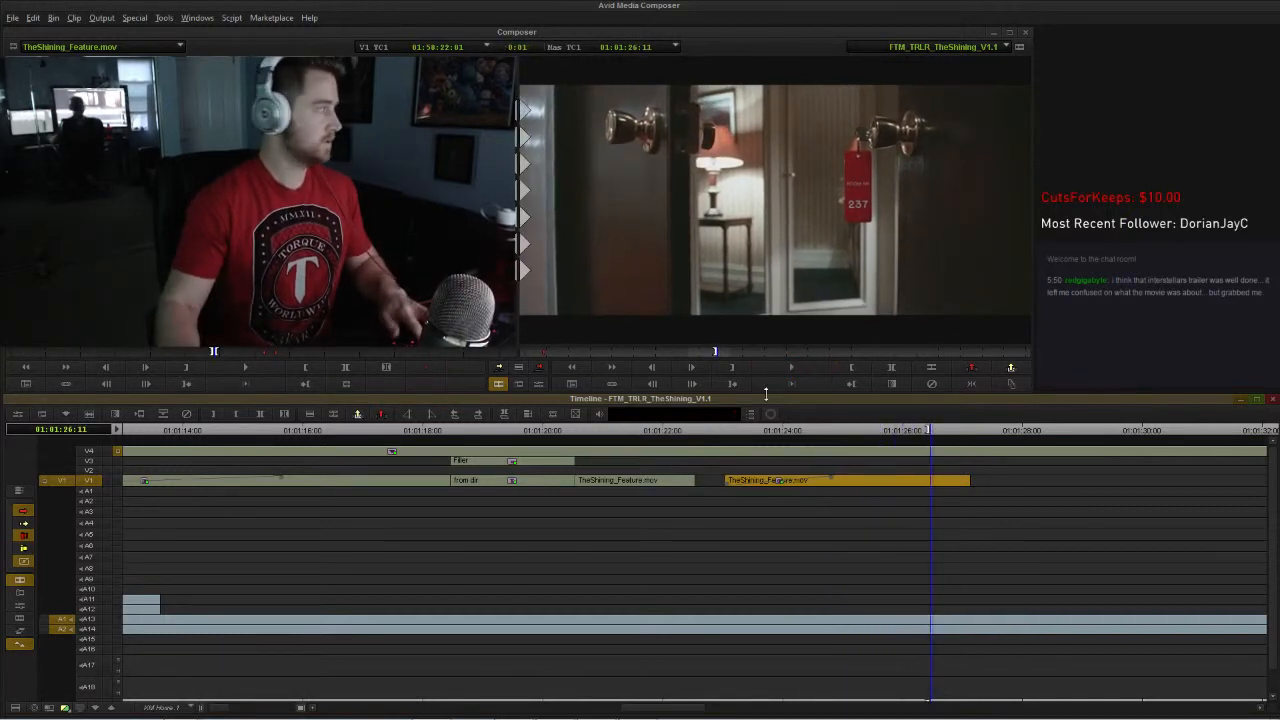
pyautogui.press('h')
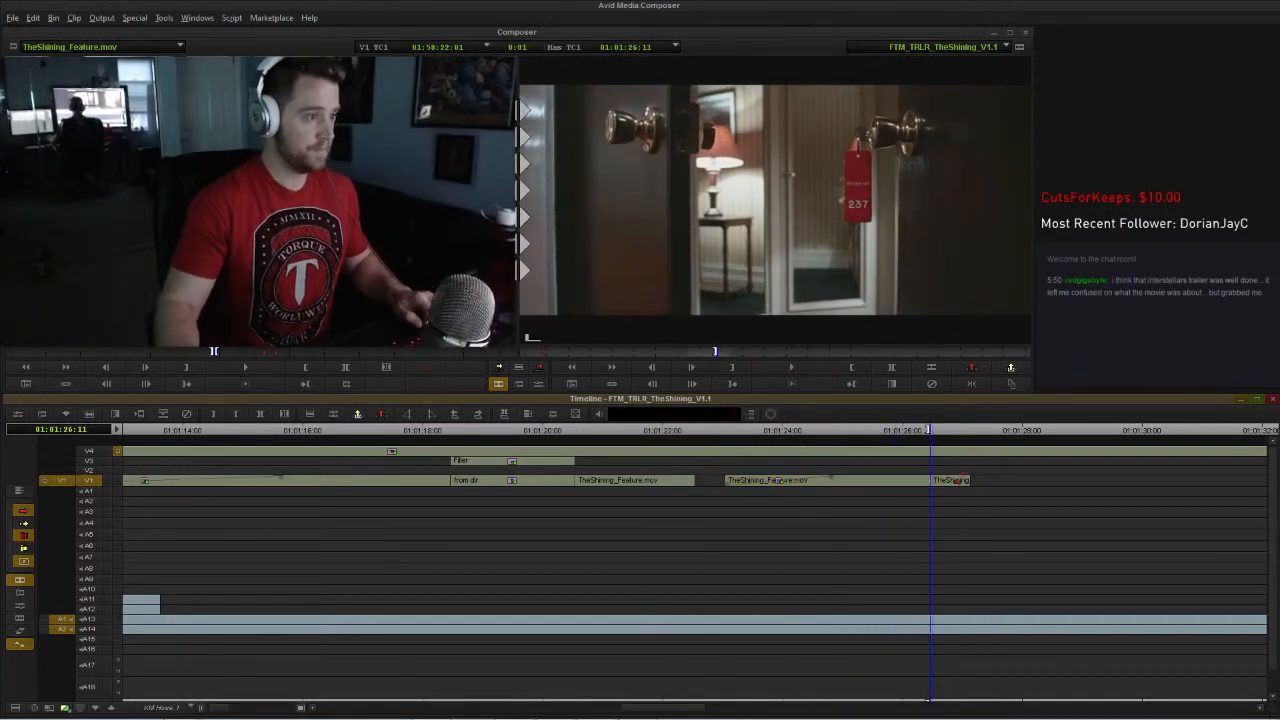
pyautogui.press('Delete')
# Step: Play the trimmed door shot into the following gap, stopping around 01:01:27:14
pyautogui.hotkey('ctrl', '/')
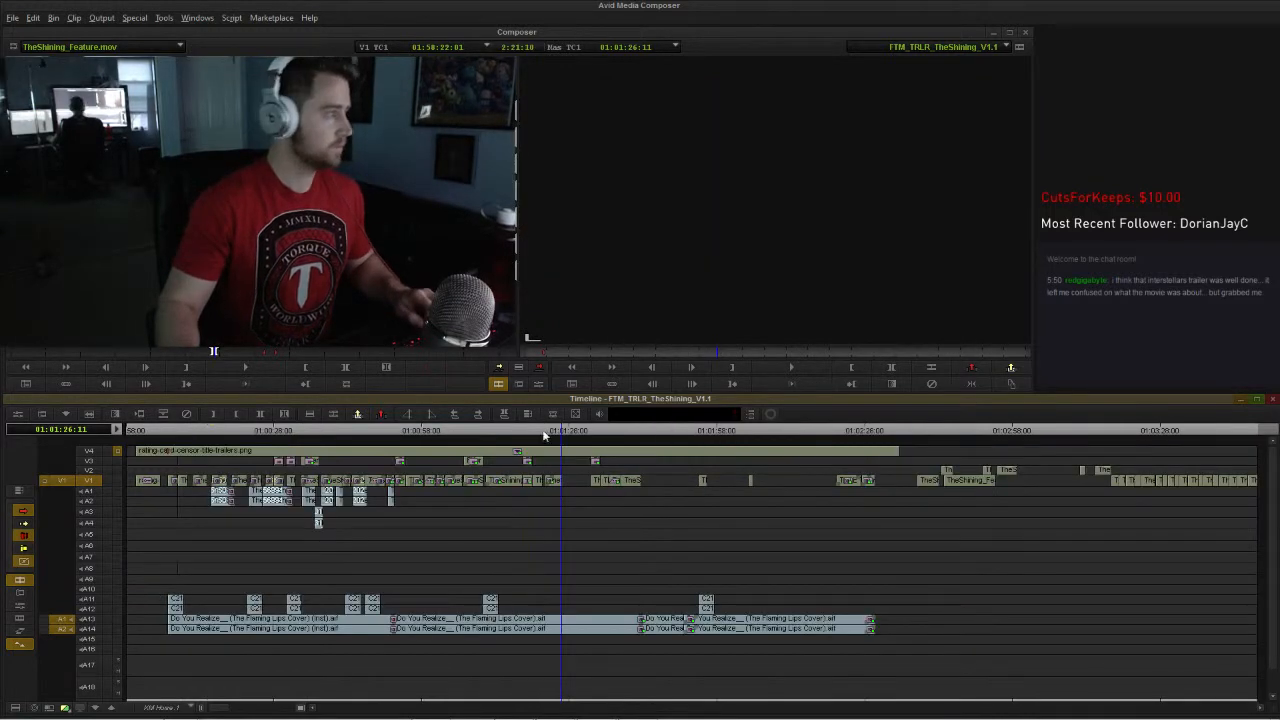
pyautogui.press('space')
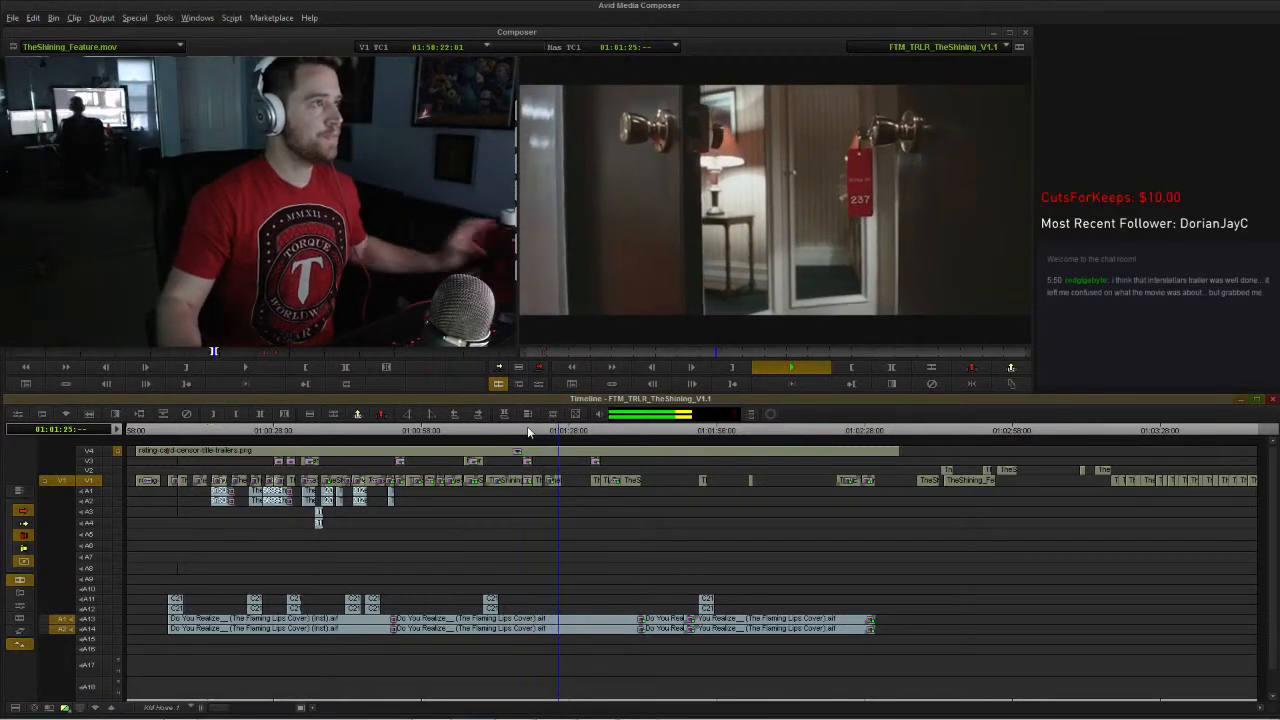
pyautogui.press('space')
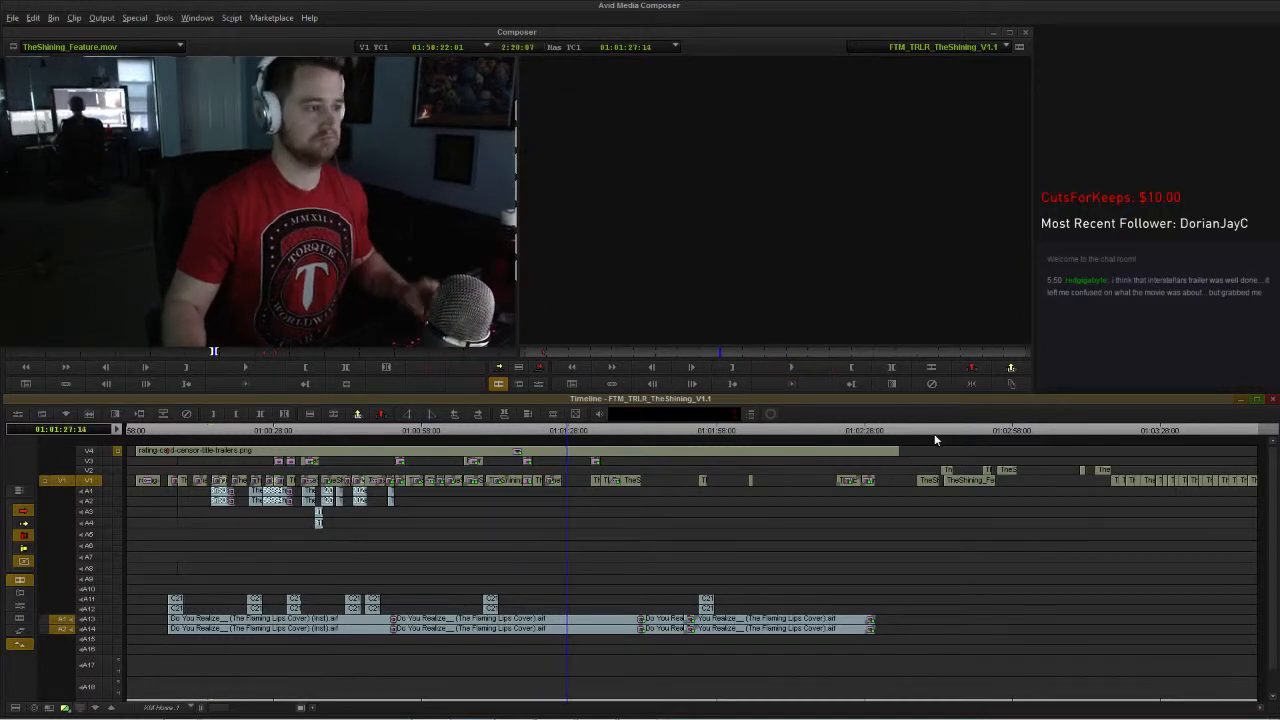
# Step: Skim the hallway shot and the spare footage after the trailer for gap material, and replay the gap following the door shot
pyautogui.click(588, 431)
pyautogui.moveTo(588, 427); pyautogui.dragTo(637, 443)
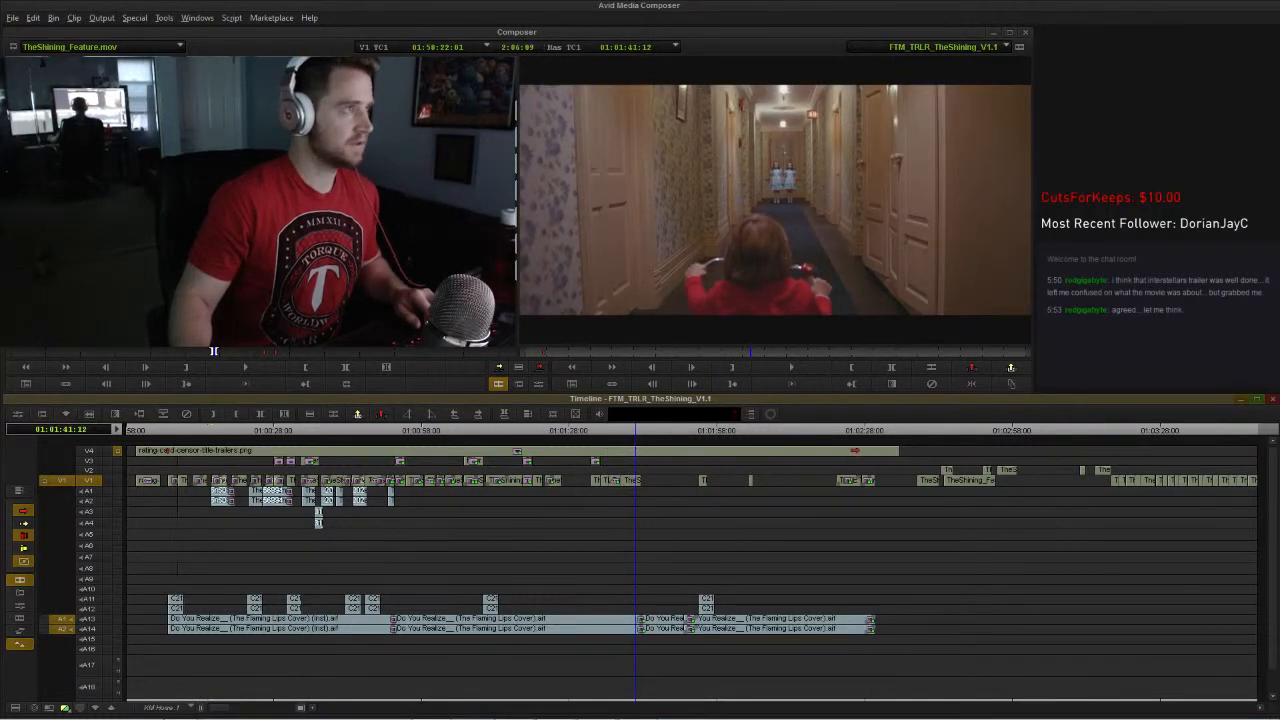
pyautogui.moveTo(930, 435); pyautogui.dragTo(937, 432)
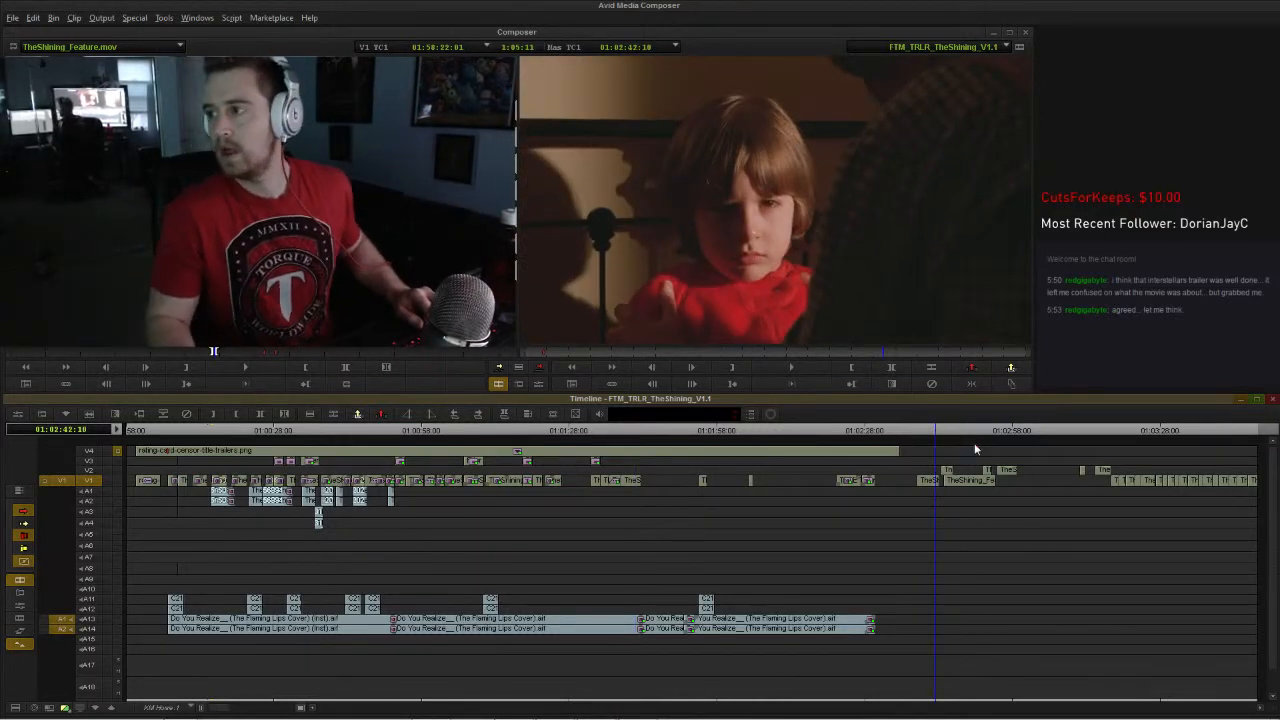
pyautogui.moveTo(937, 432); pyautogui.dragTo(1081, 442)
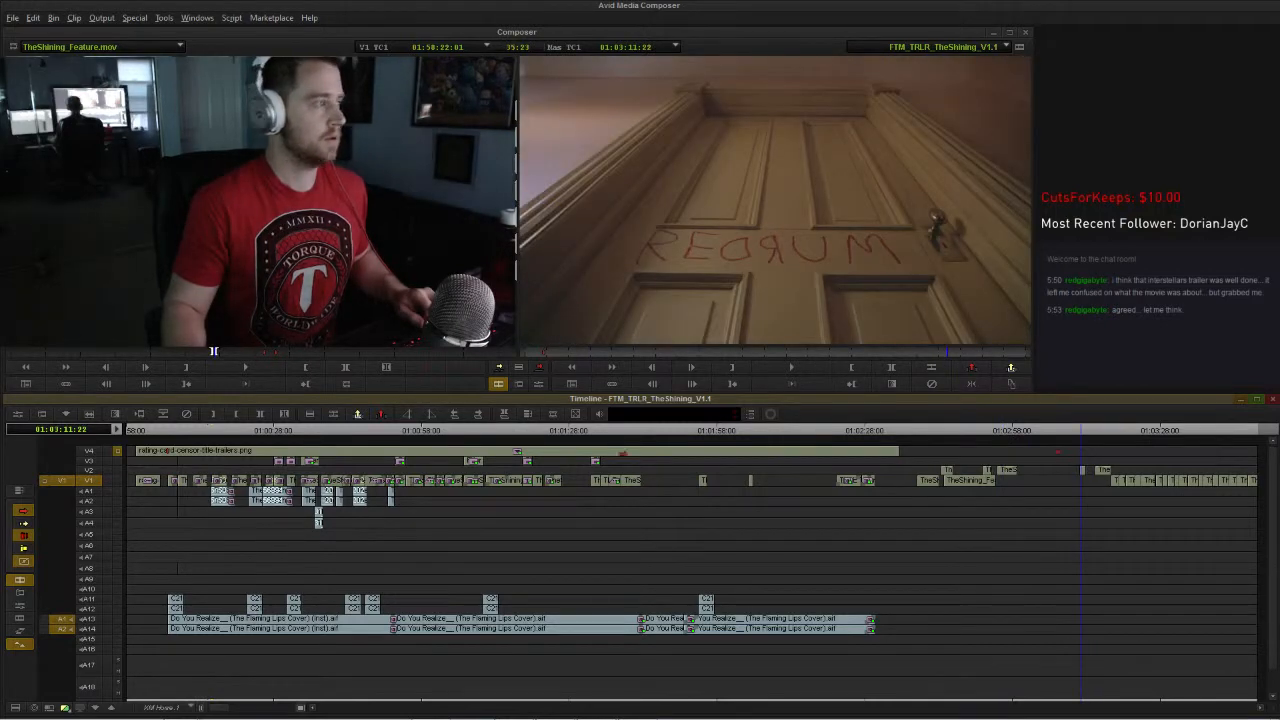
pyautogui.click(557, 431)
pyautogui.press('space')
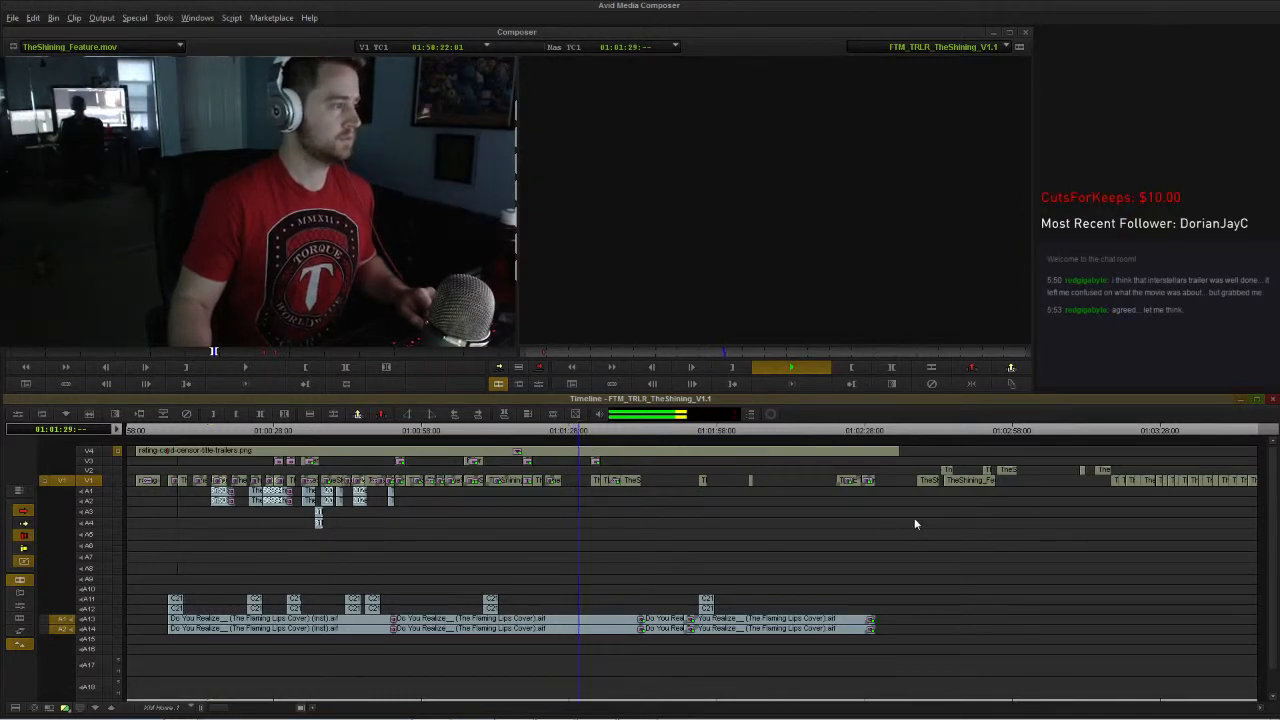
pyautogui.press('space')
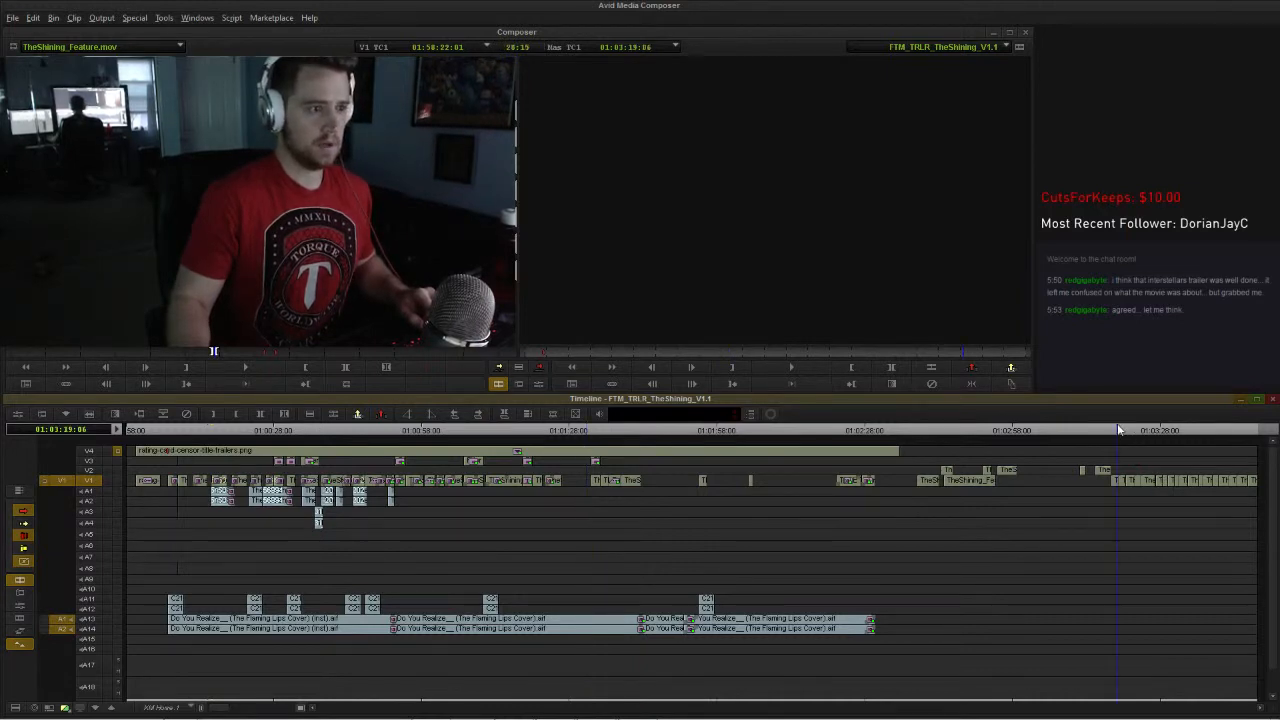
pyautogui.moveTo(1120, 430); pyautogui.dragTo(978, 473)
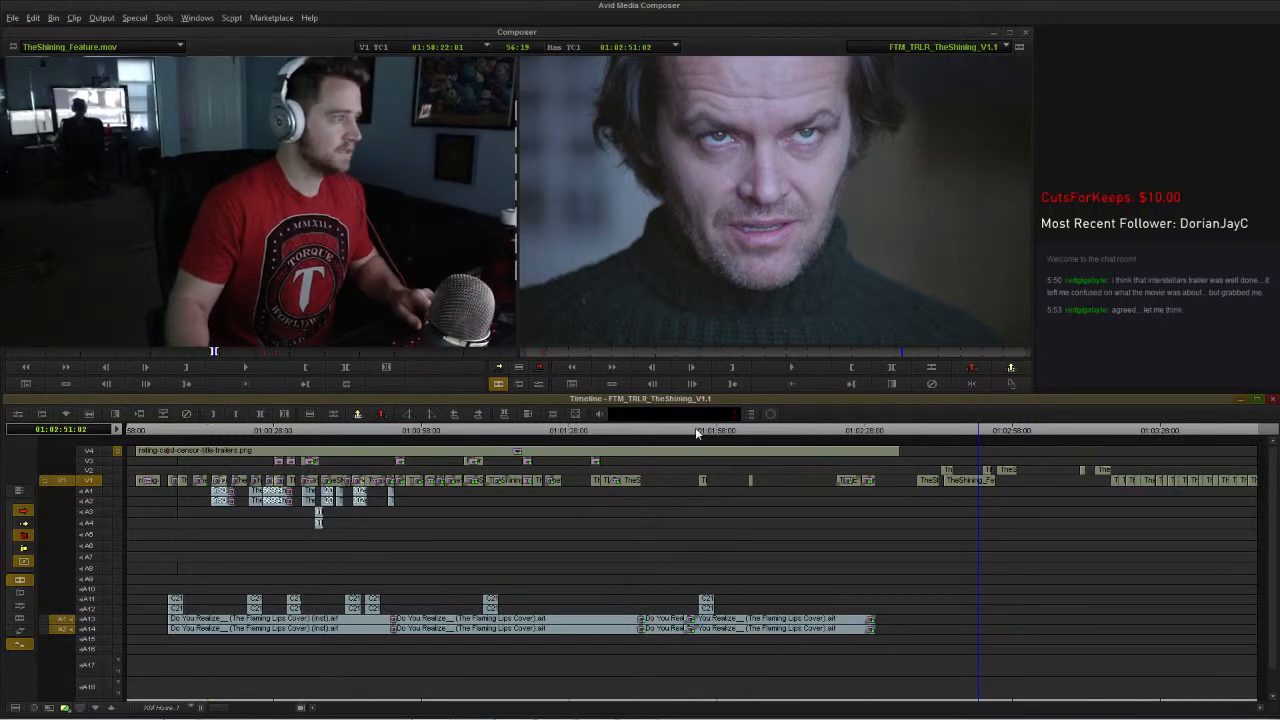
pyautogui.click(1117, 431)
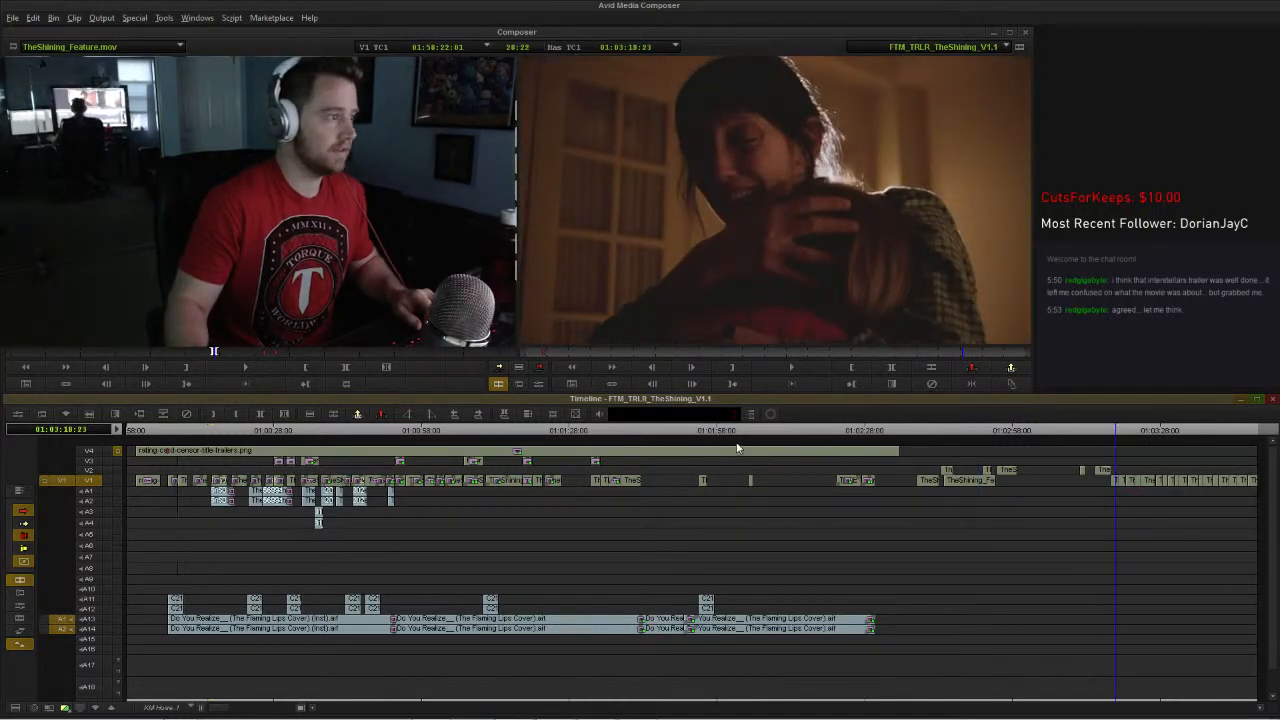
# Step: Play the axe-through-the-door shot around 01:01:55 twice and check the spare elevator footage near 01:02:51:21
pyautogui.click(696, 431)
pyautogui.press('space')
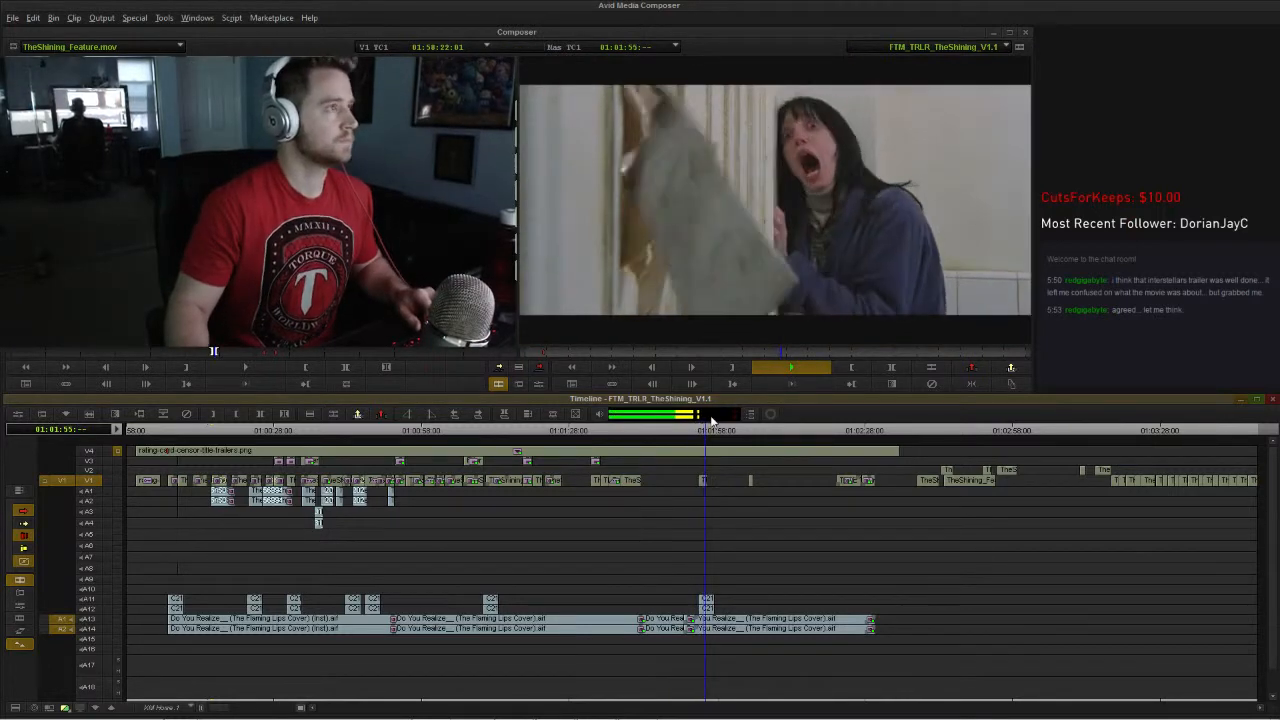
pyautogui.click(695, 431)
pyautogui.press('space')
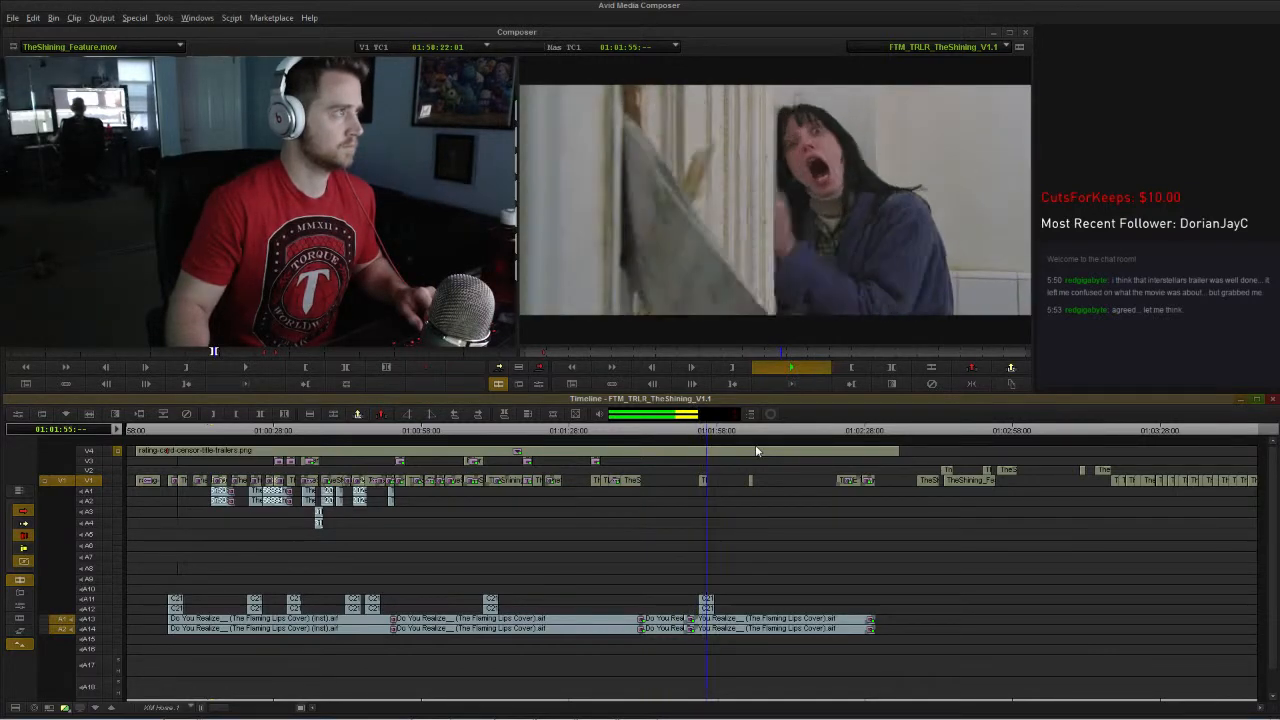
pyautogui.click(705, 431)
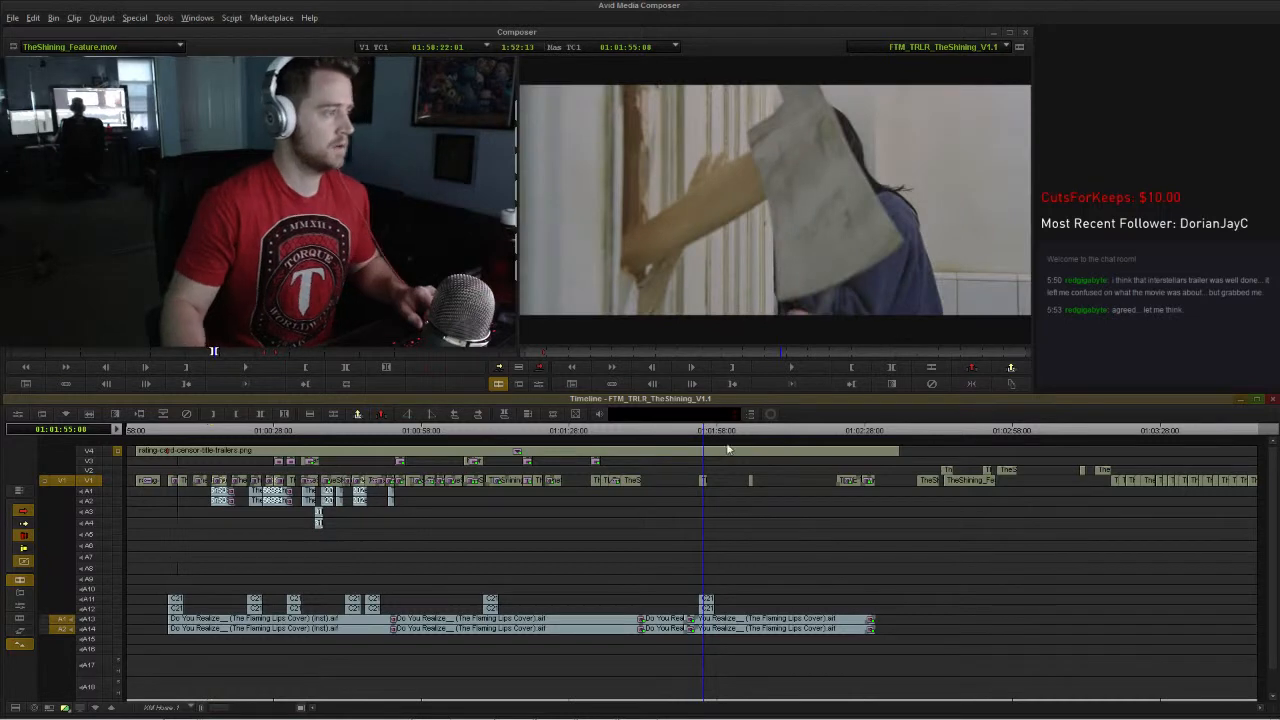
pyautogui.moveTo(1122, 430); pyautogui.dragTo(990, 436)
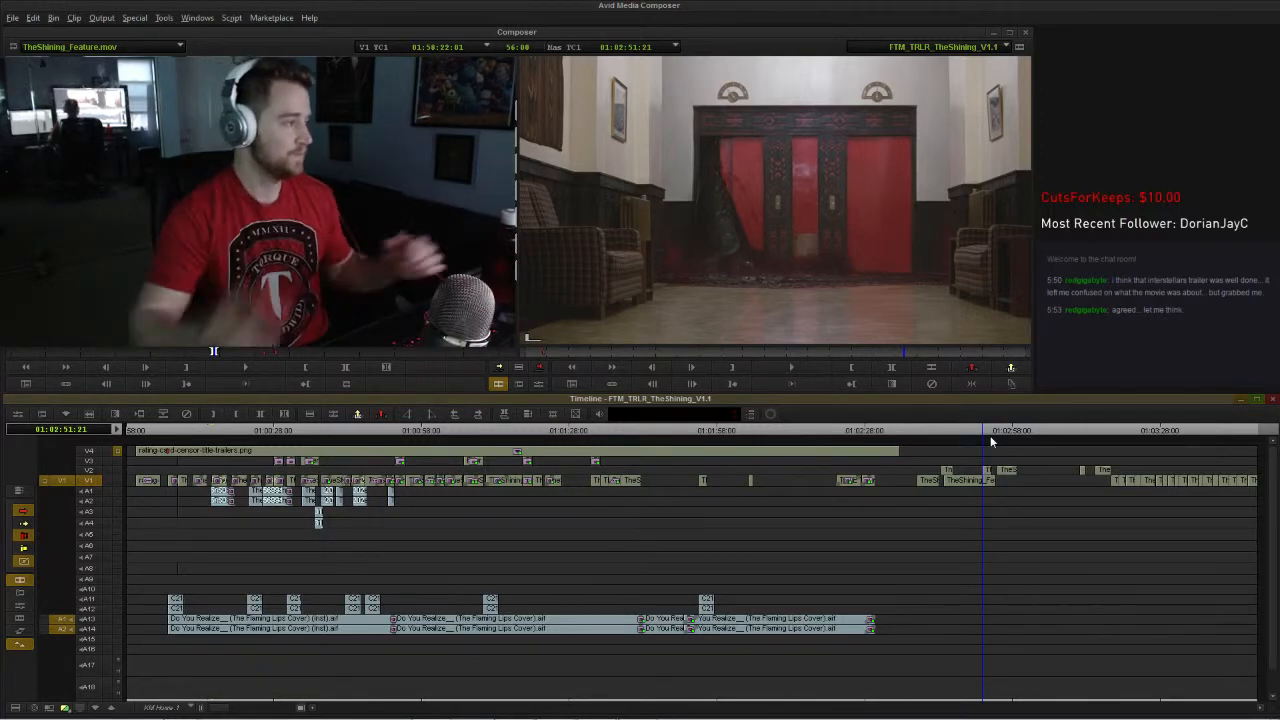
pyautogui.press('space')
# Step: Play the hallway shot with the twins and match-frame it at 01:01:40:23 to load TheShining_Feature.mov as source
pyautogui.click(623, 437)
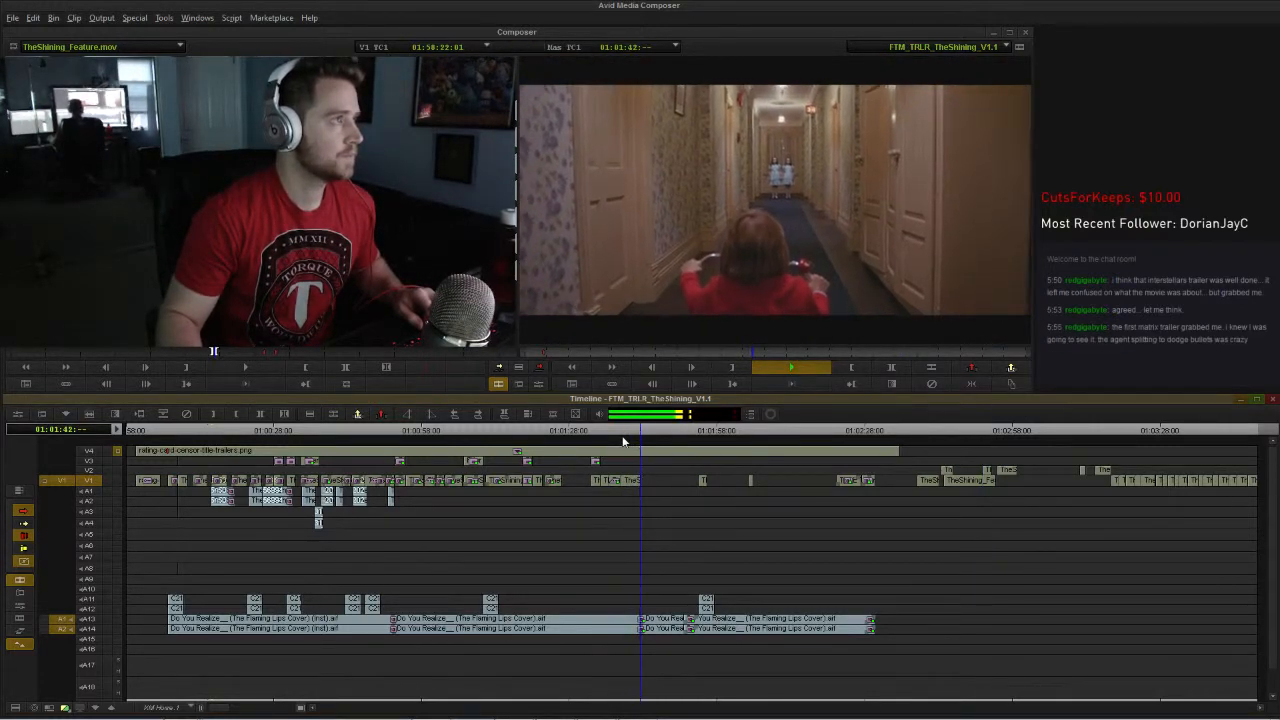
pyautogui.press('space')
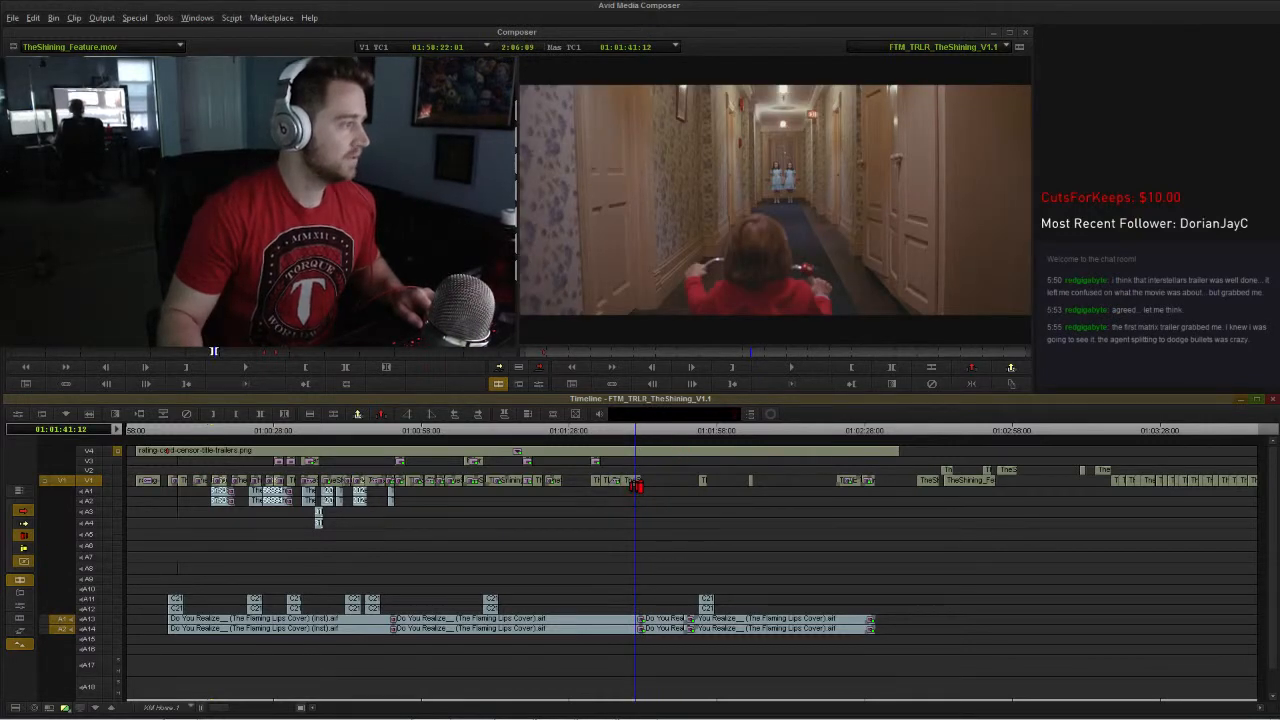
pyautogui.click(636, 484)
pyautogui.click(634, 430)
pyautogui.press('n')
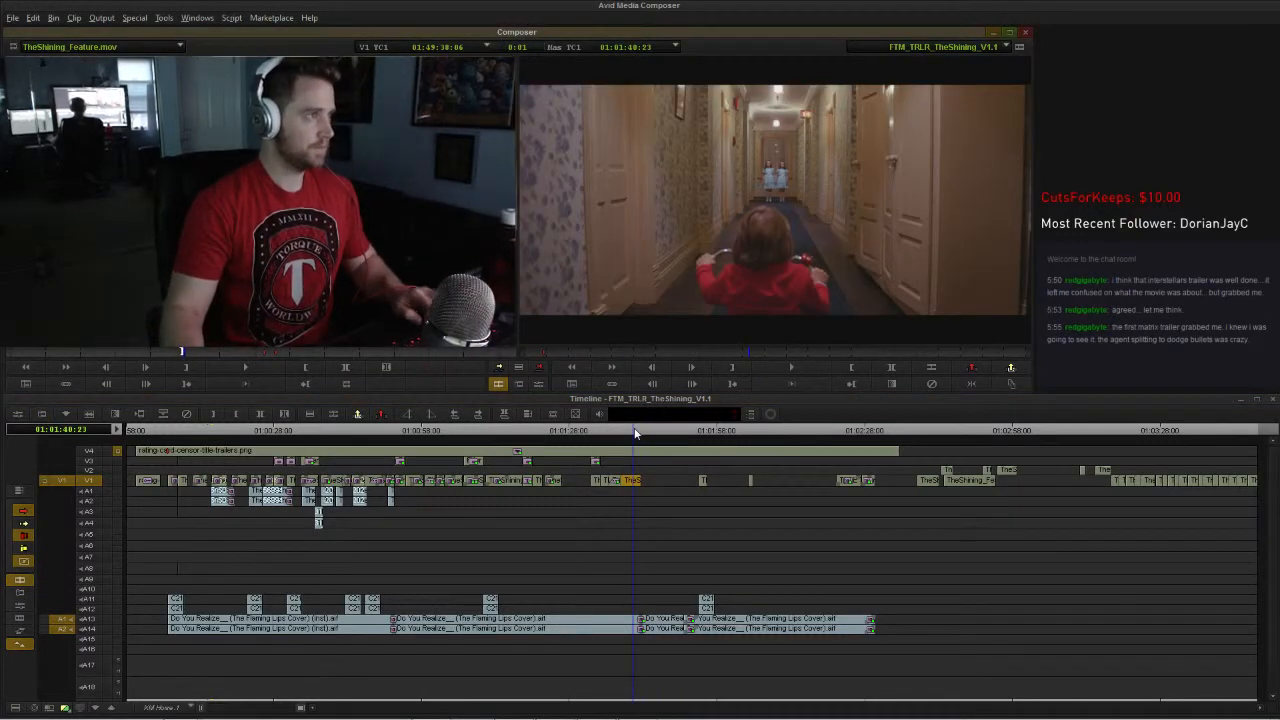
# Step: Play TheShining_Feature.mov from about 01:49:38 to 01:50:29 to find the close shot of the twins in the hallway
pyautogui.press('space')
pyautogui.press('space')
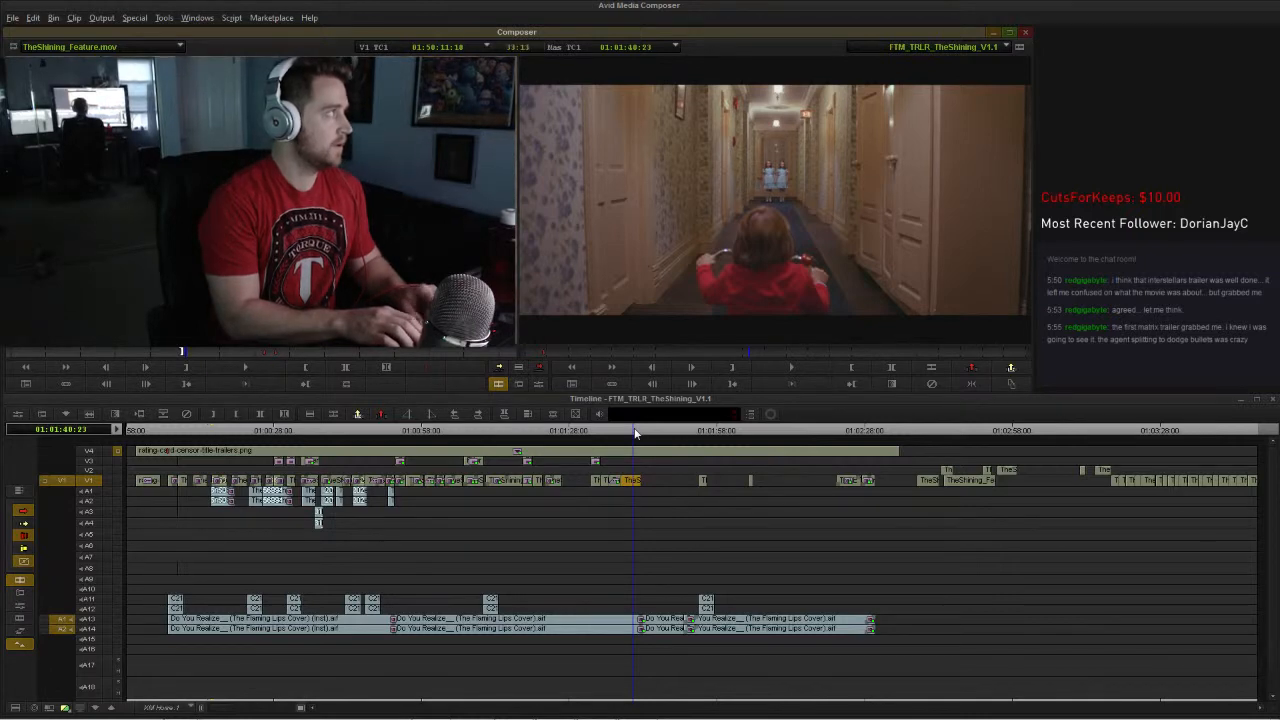
pyautogui.press('l')
pyautogui.press('space')
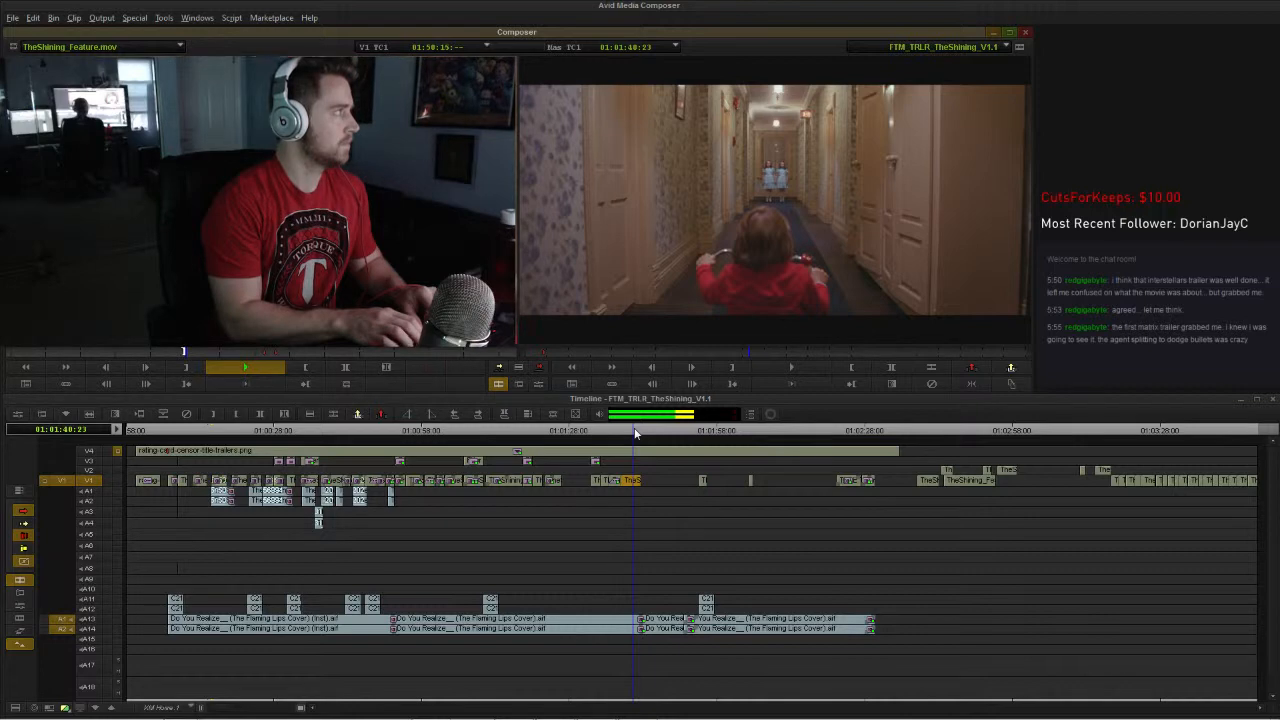
pyautogui.press('space')
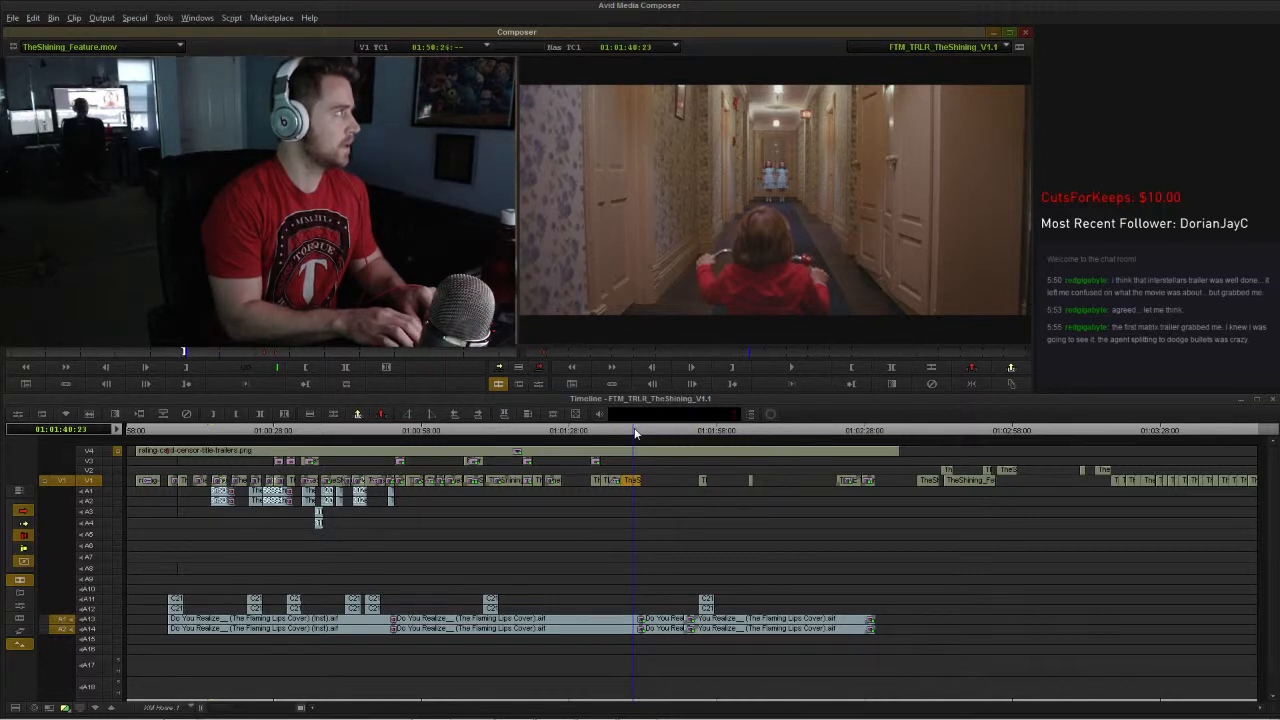
pyautogui.press('space')
pyautogui.press('space')
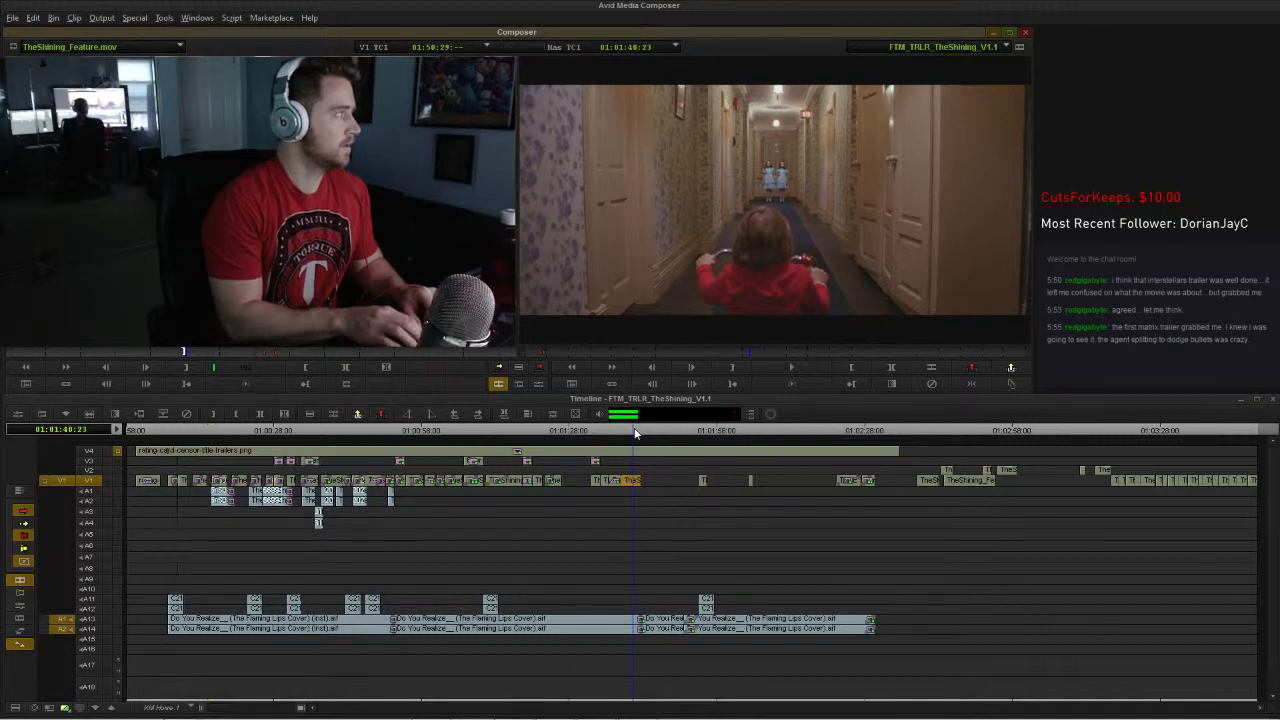
pyautogui.press('j')
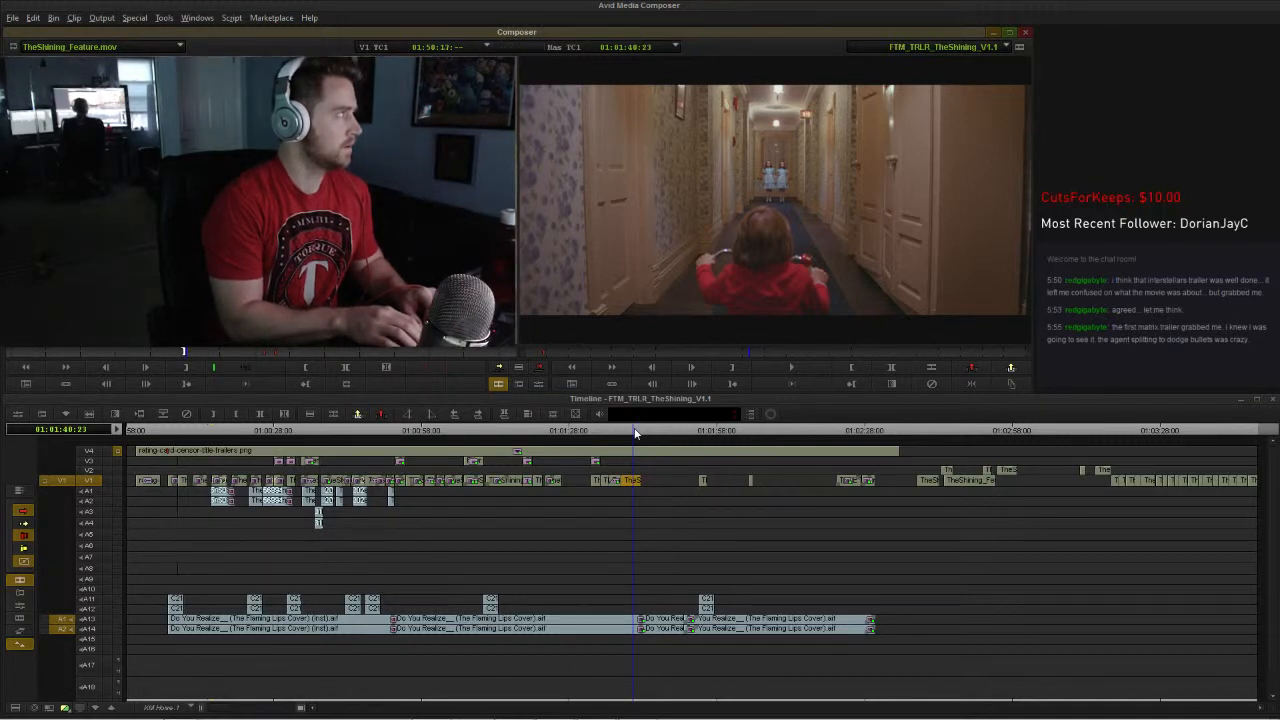
pyautogui.press('space')
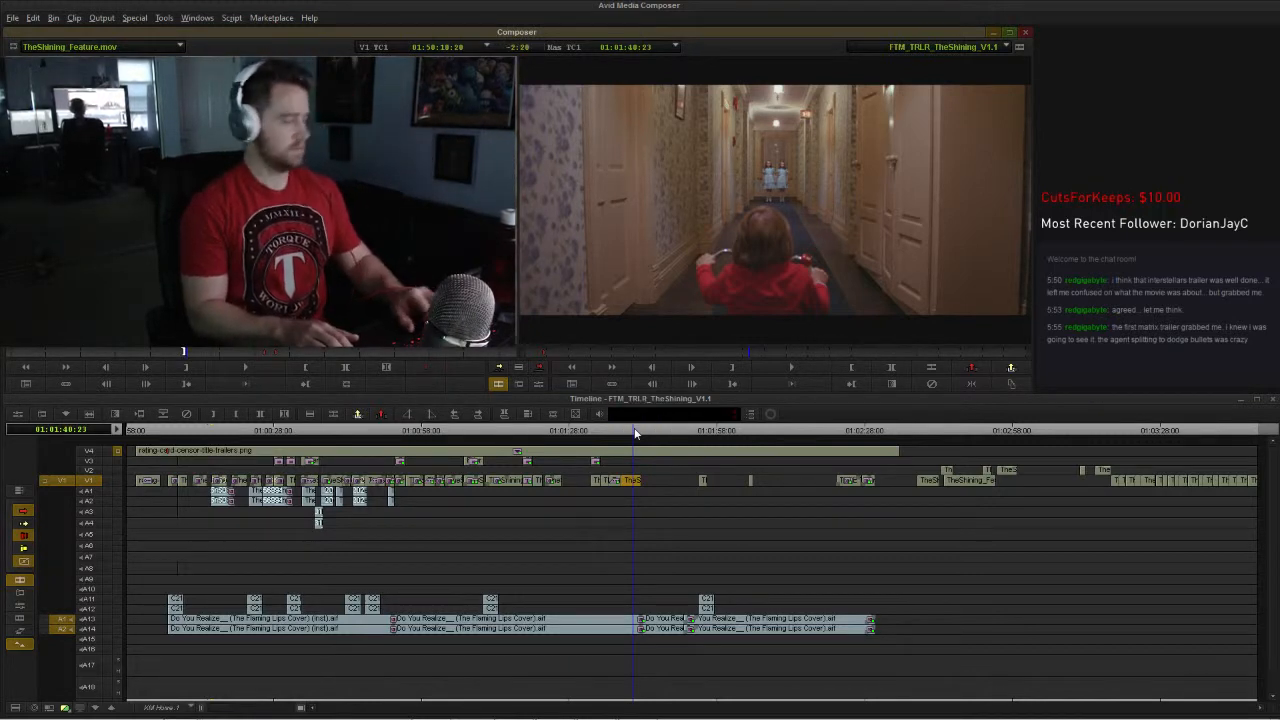
# Step: Replay the feature footage around 01:50:09 and mark a 20-frame section of the twins shot ending near 01:50:10:12
pyautogui.press('space')
pyautogui.press('space')
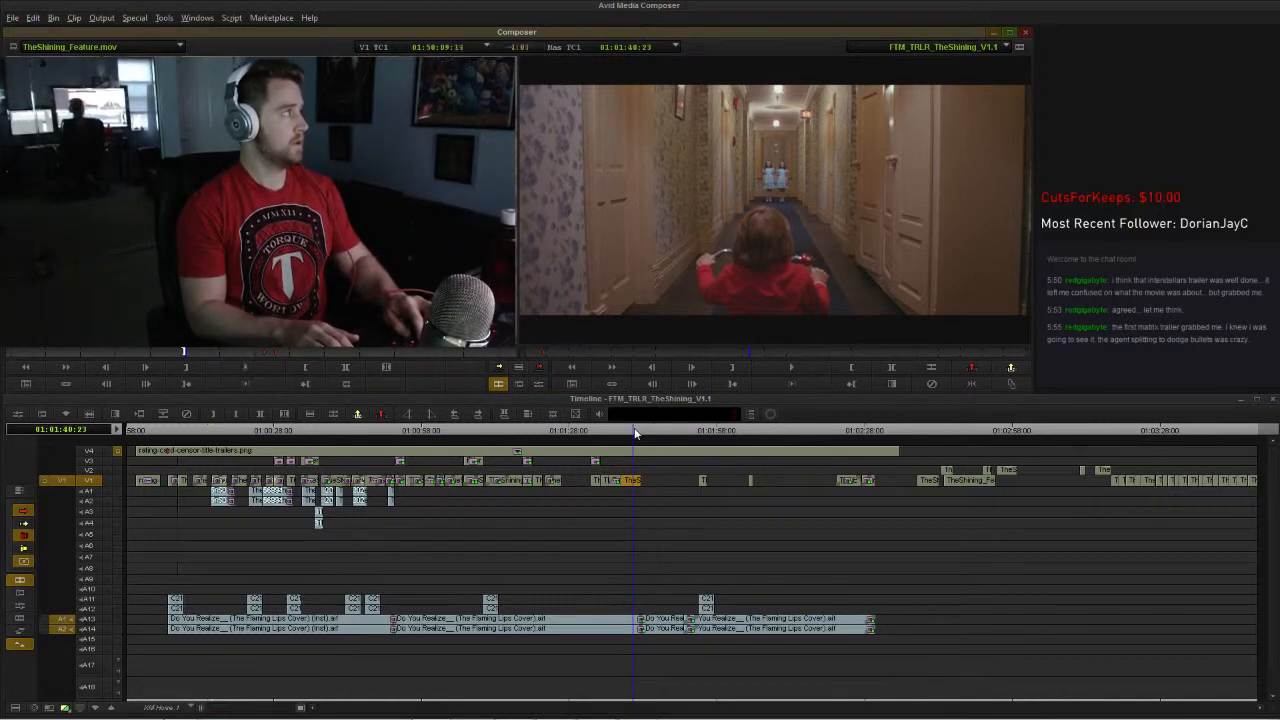
pyautogui.press('space')
pyautogui.press('space')
pyautogui.press('space')
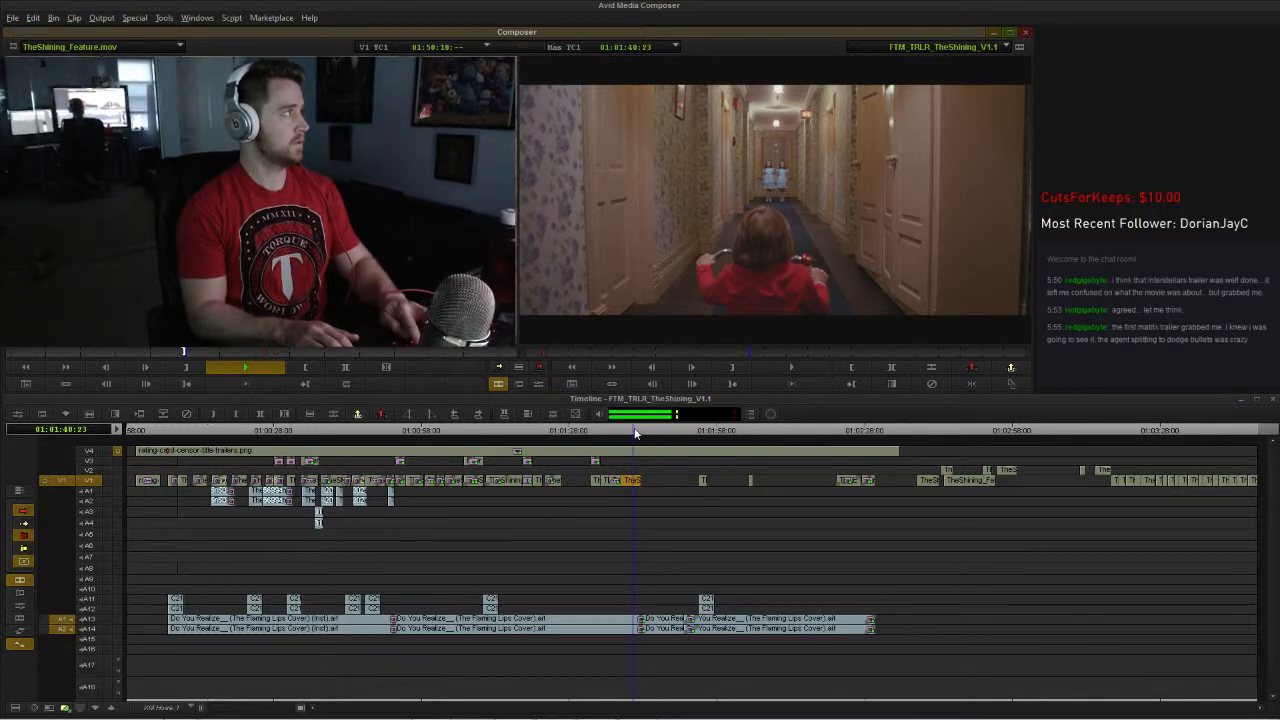
pyautogui.press('space')
pyautogui.press('space')
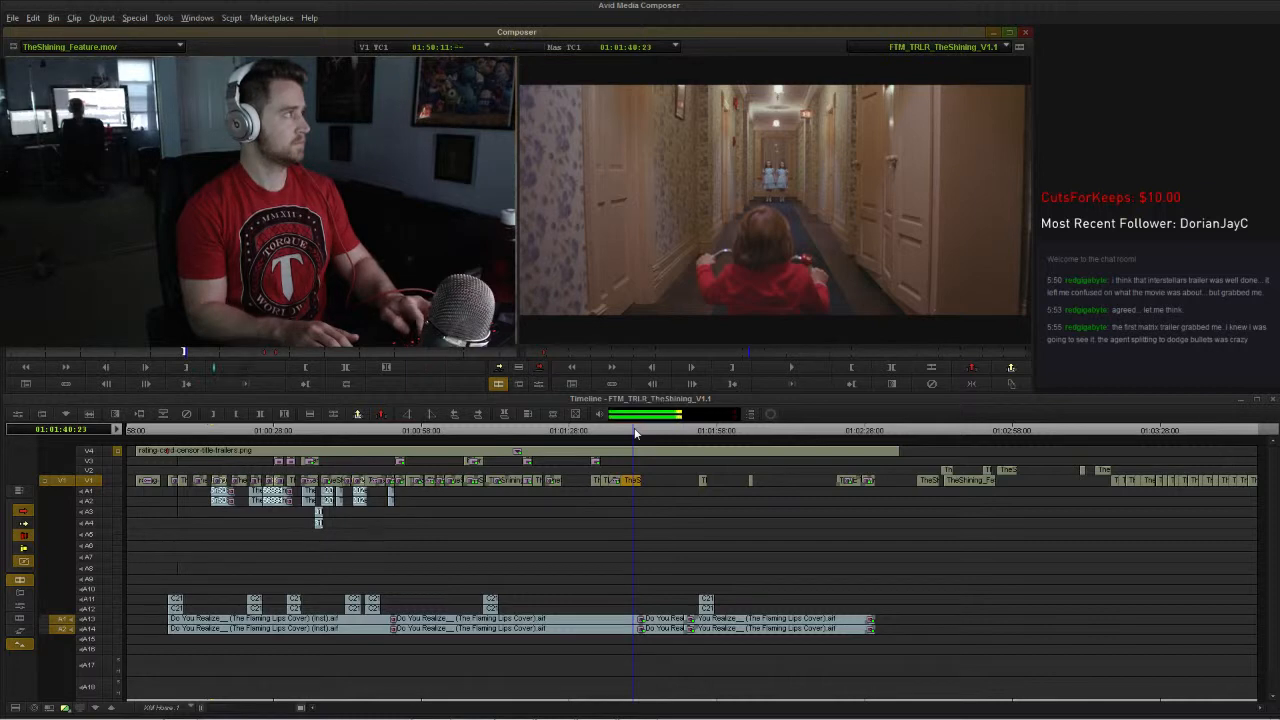
pyautogui.press('space')
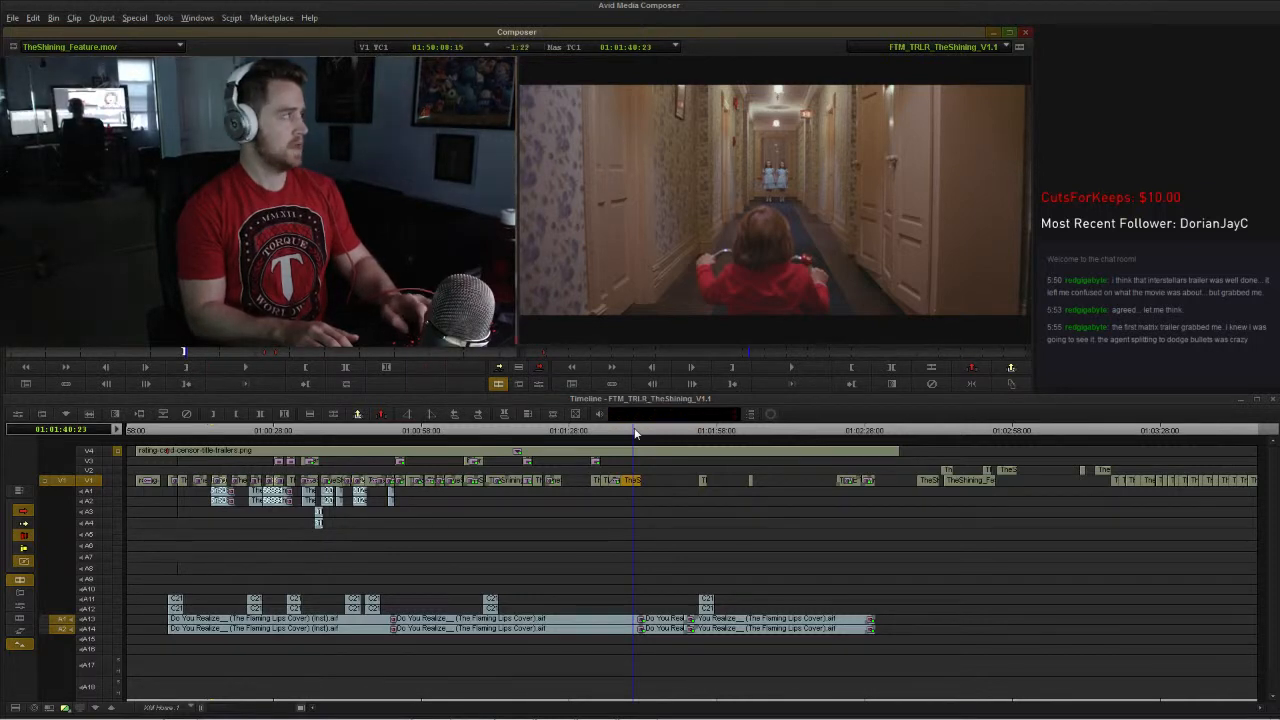
pyautogui.press('space')
pyautogui.press('space')
pyautogui.press('space')
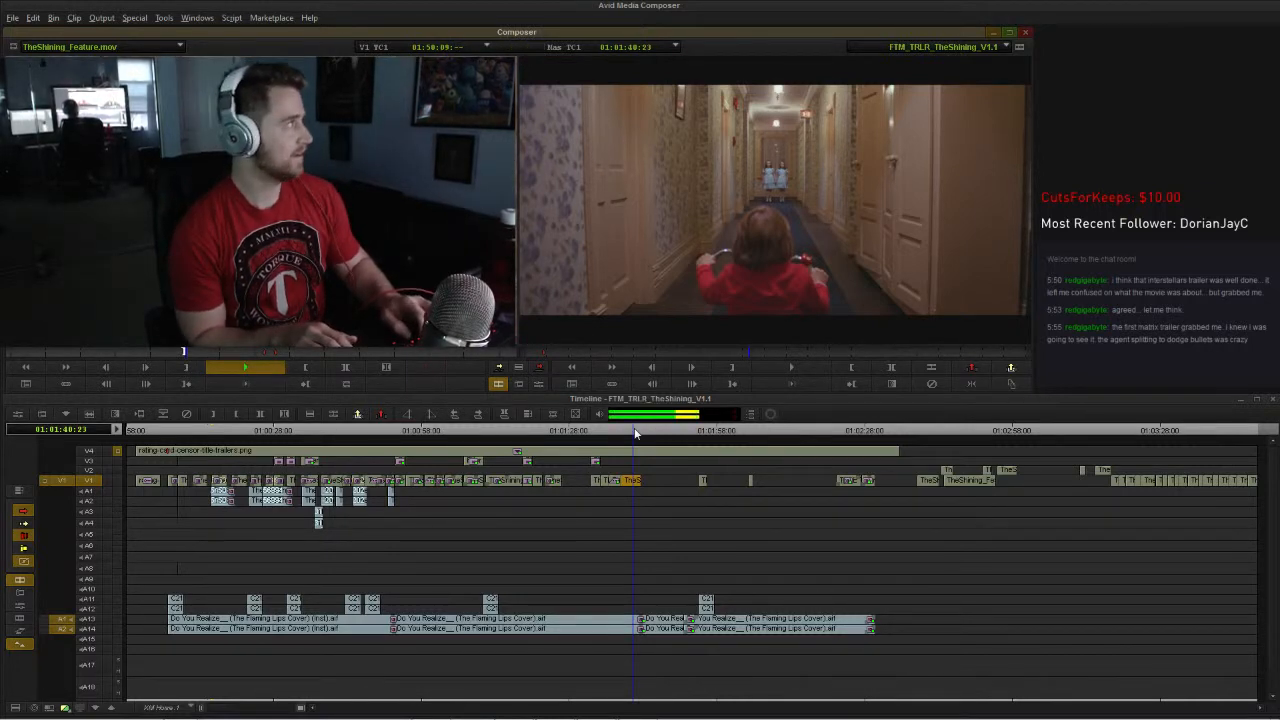
pyautogui.press('space')
pyautogui.press('space')
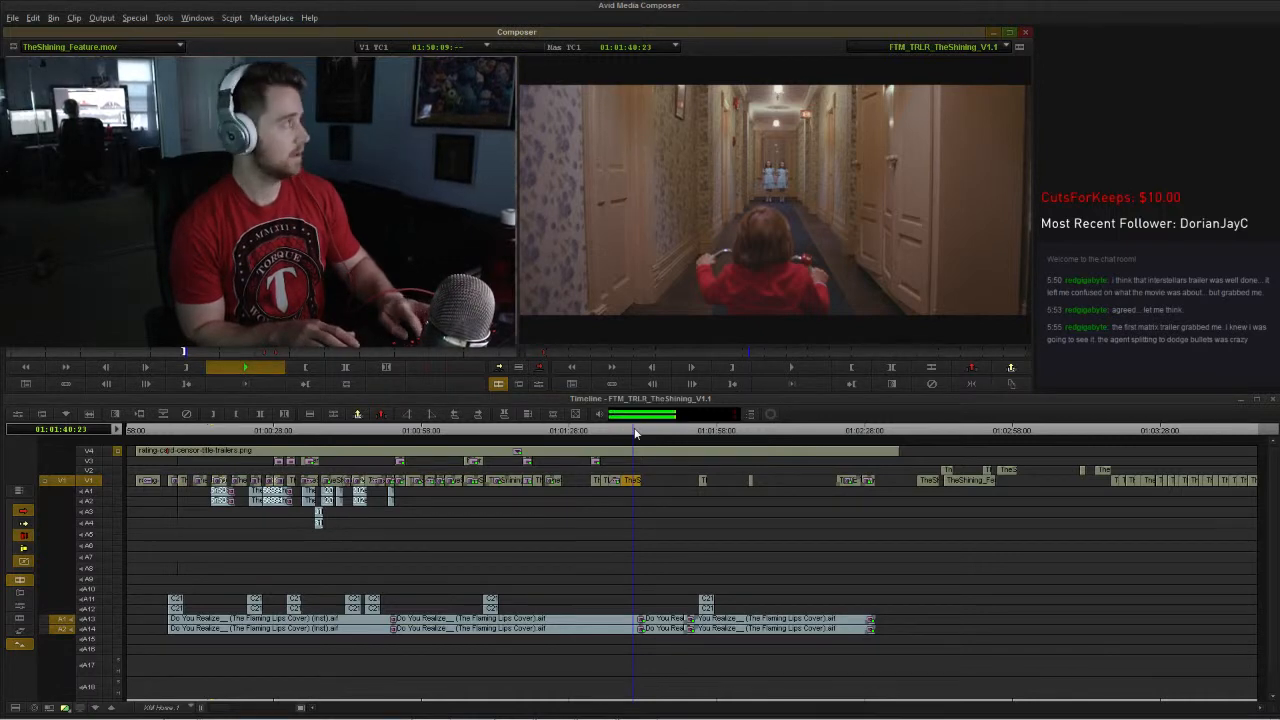
pyautogui.press('space')
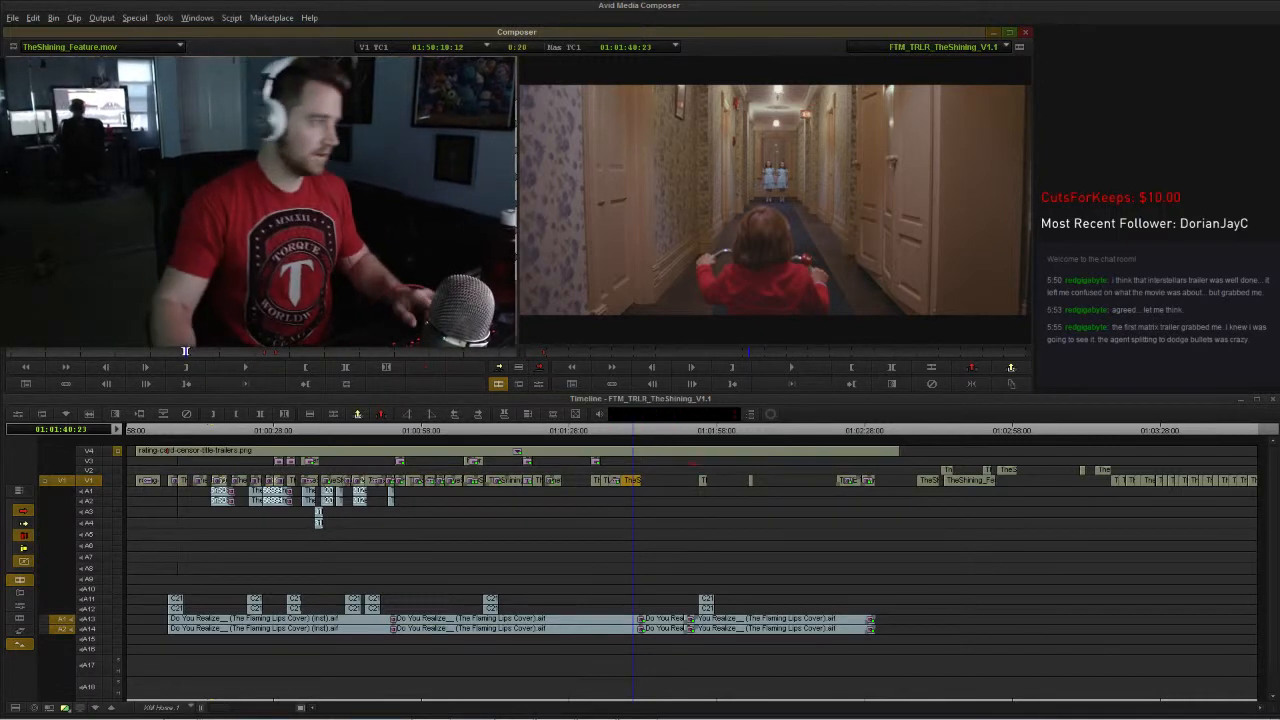
# Step: Cut the marked twins shot into the V1 gap following the hallway shot, at about 01:01:45
pyautogui.click(653, 429)
pyautogui.hotkey('ctrl', ']')
pyautogui.hotkey('ctrl', ']')
pyautogui.hotkey('ctrl', ']')
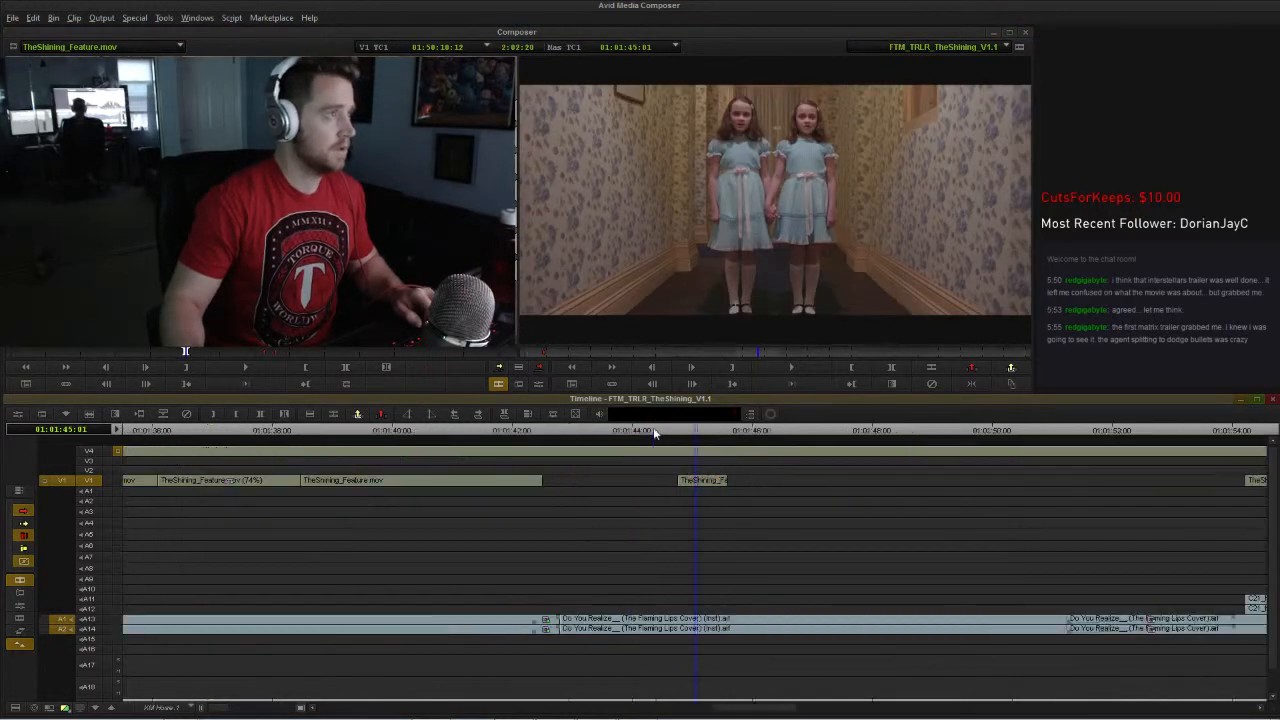
# Step: Move the twins shot onto V2 over the end of the hallway shot, near 01:01:42, and play the overlap
pyautogui.click(432, 430)
pyautogui.press('space')
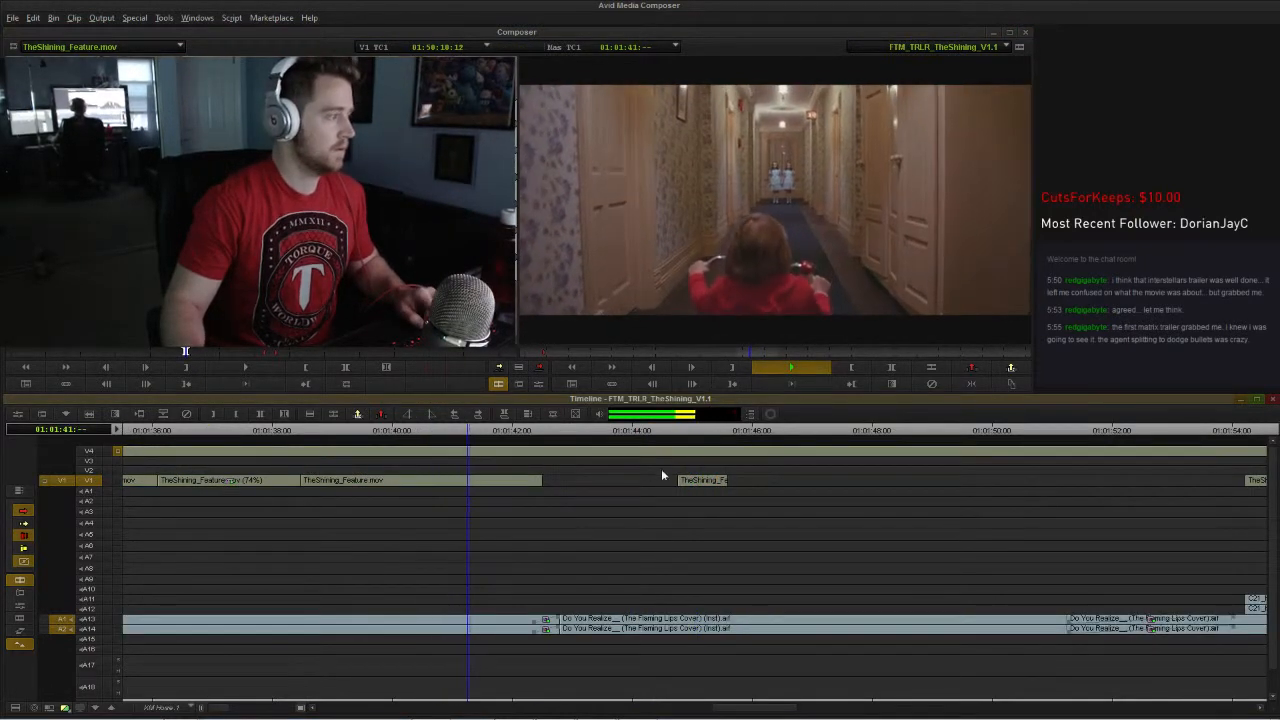
pyautogui.press('space')
pyautogui.moveTo(701, 483); pyautogui.dragTo(524, 470)
pyautogui.click(473, 430)
pyautogui.press('space')
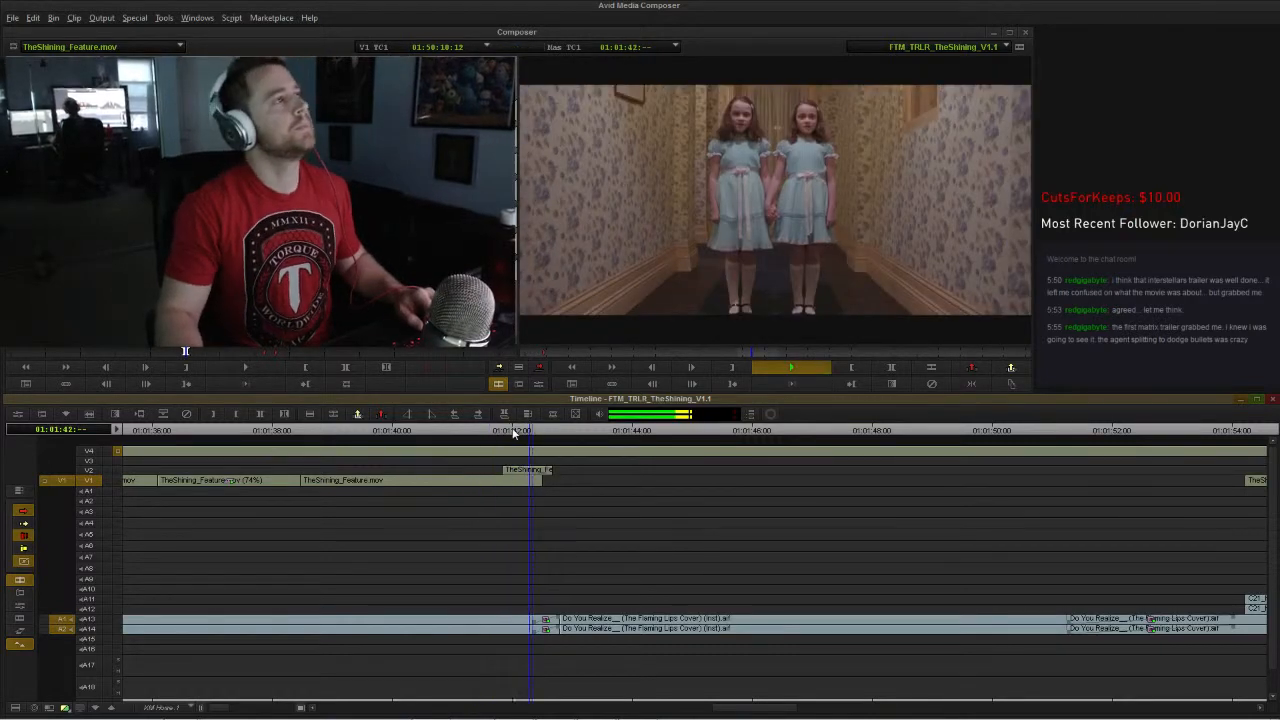
pyautogui.press('space')
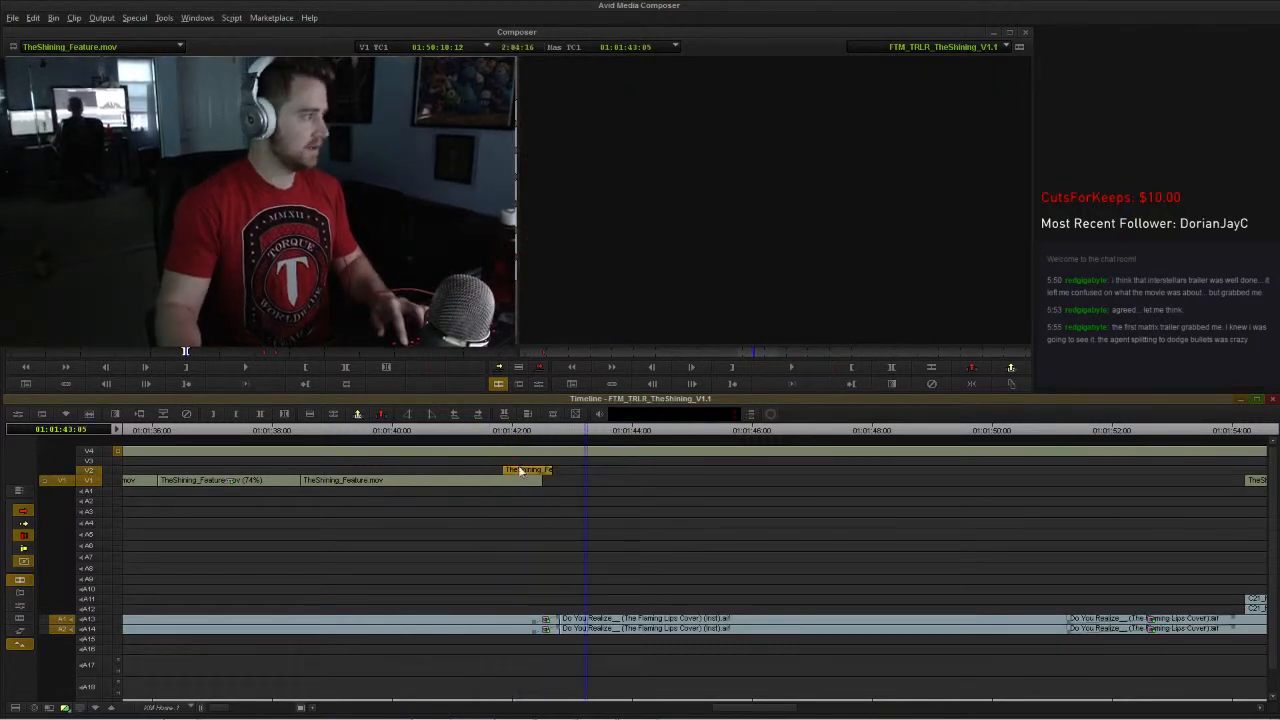
# Step: Nudge the twins shot on V2 slightly earlier to start at about 01:01:41:19, and replay the cut
pyautogui.click(425, 429)
pyautogui.press('space')
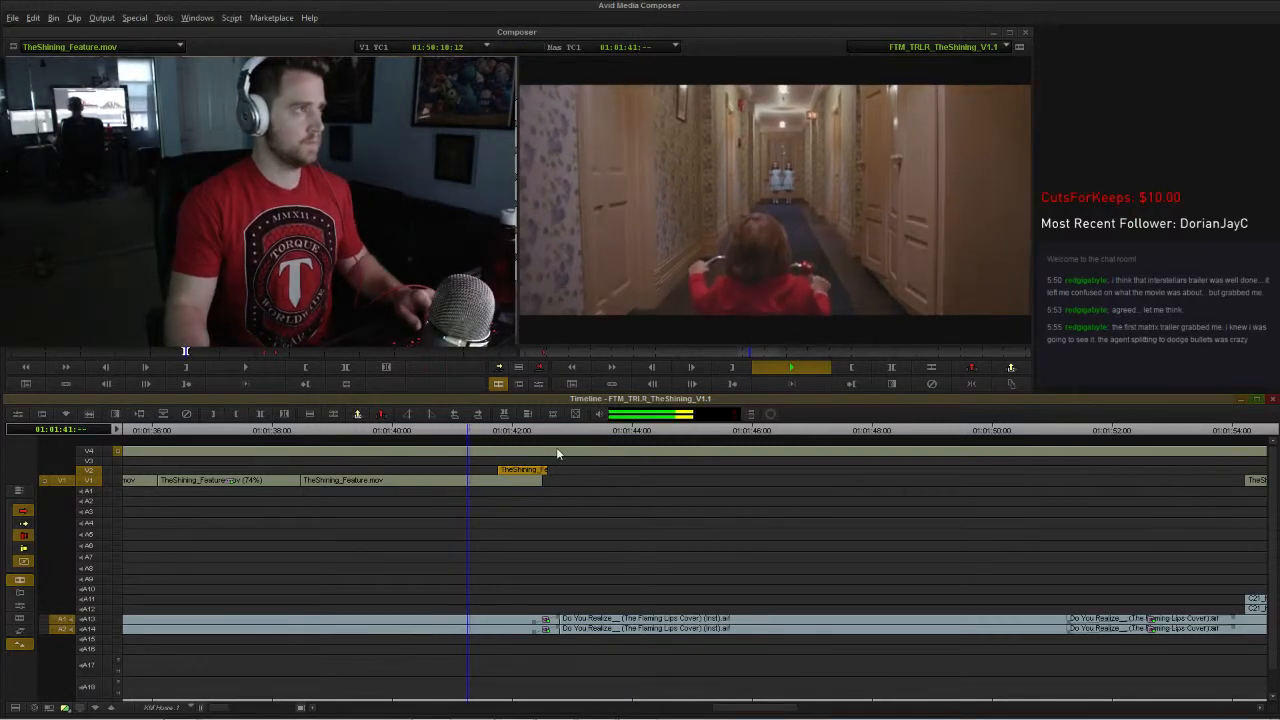
pyautogui.press('space')
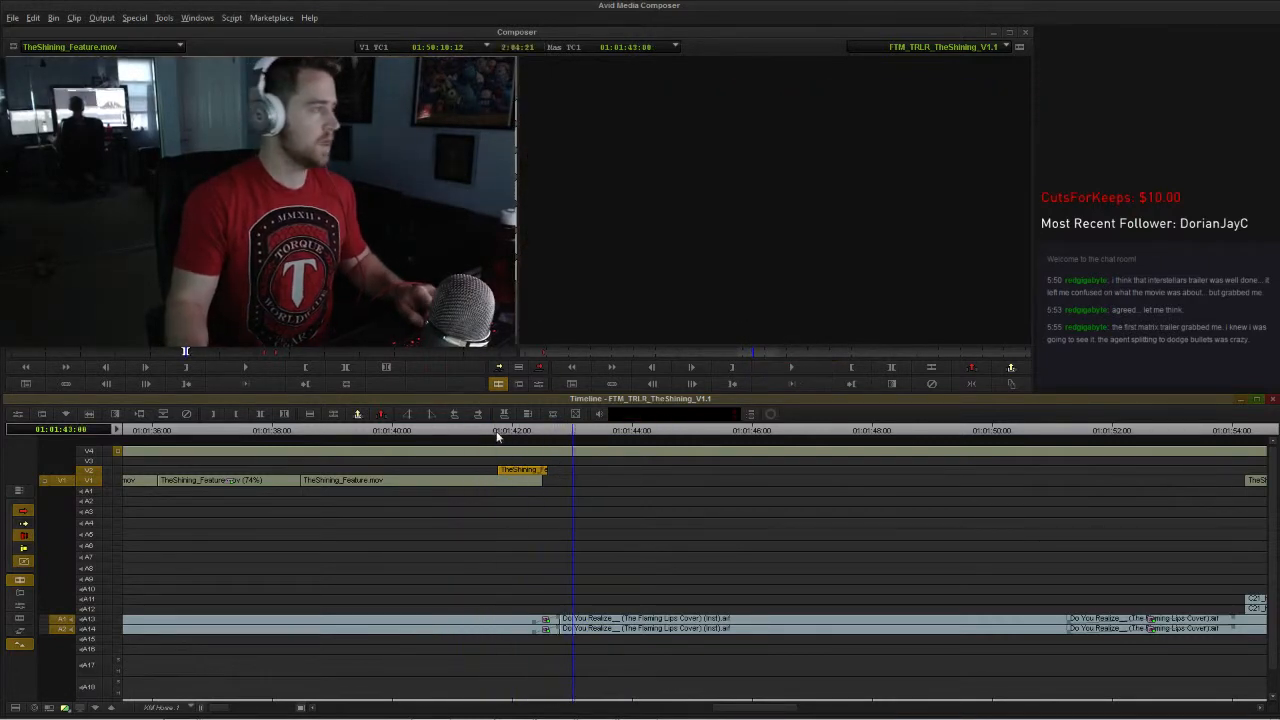
pyautogui.click(496, 430)
pyautogui.hotkey('ctrl', '[')
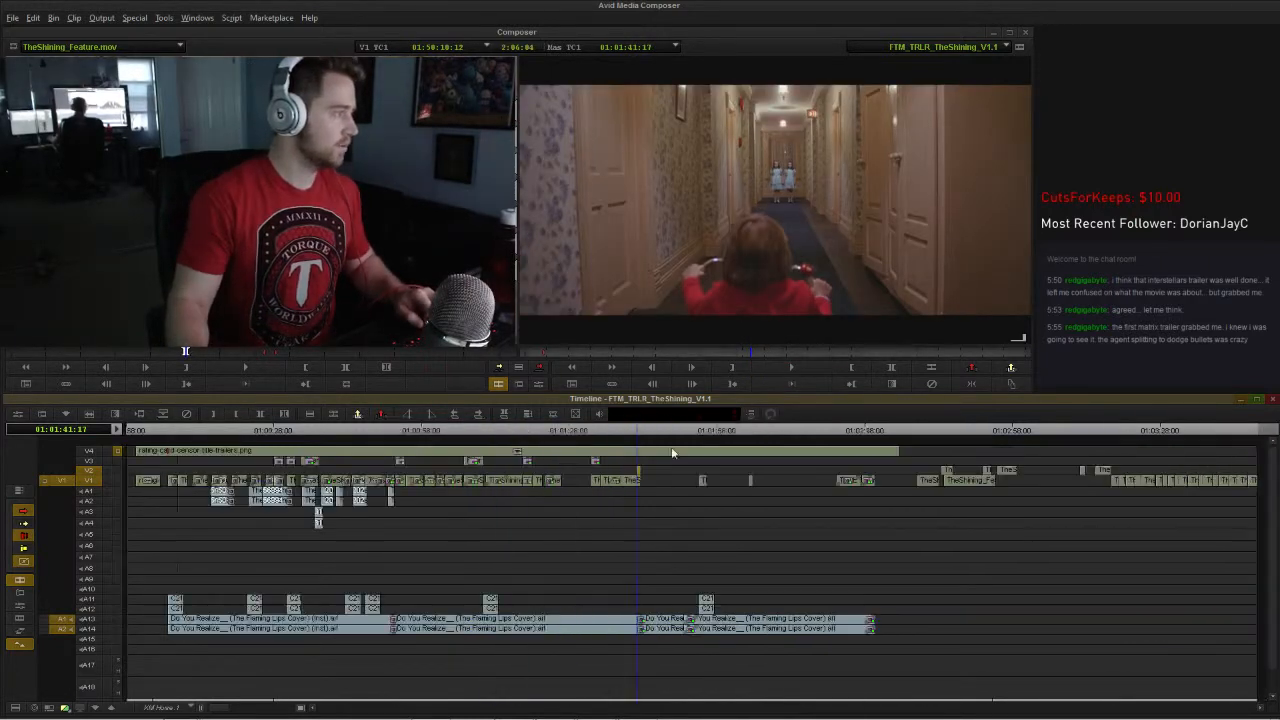
# Step: Copy the Filler effect segment near 01:01:33 on V3 onto V3 at 01:01:41:19, above the twins shot
pyautogui.click(595, 430)
pyautogui.hotkey('ctrl', ']')
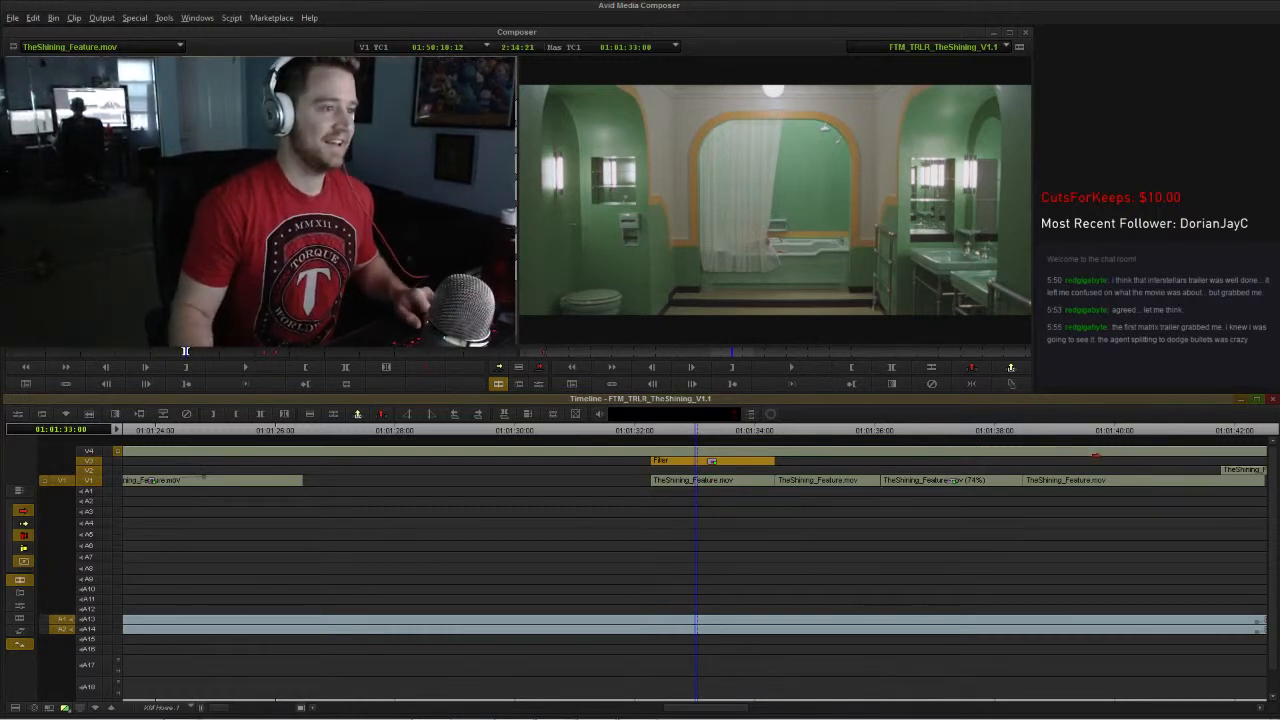
pyautogui.moveTo(1122, 430); pyautogui.dragTo(1225, 432)
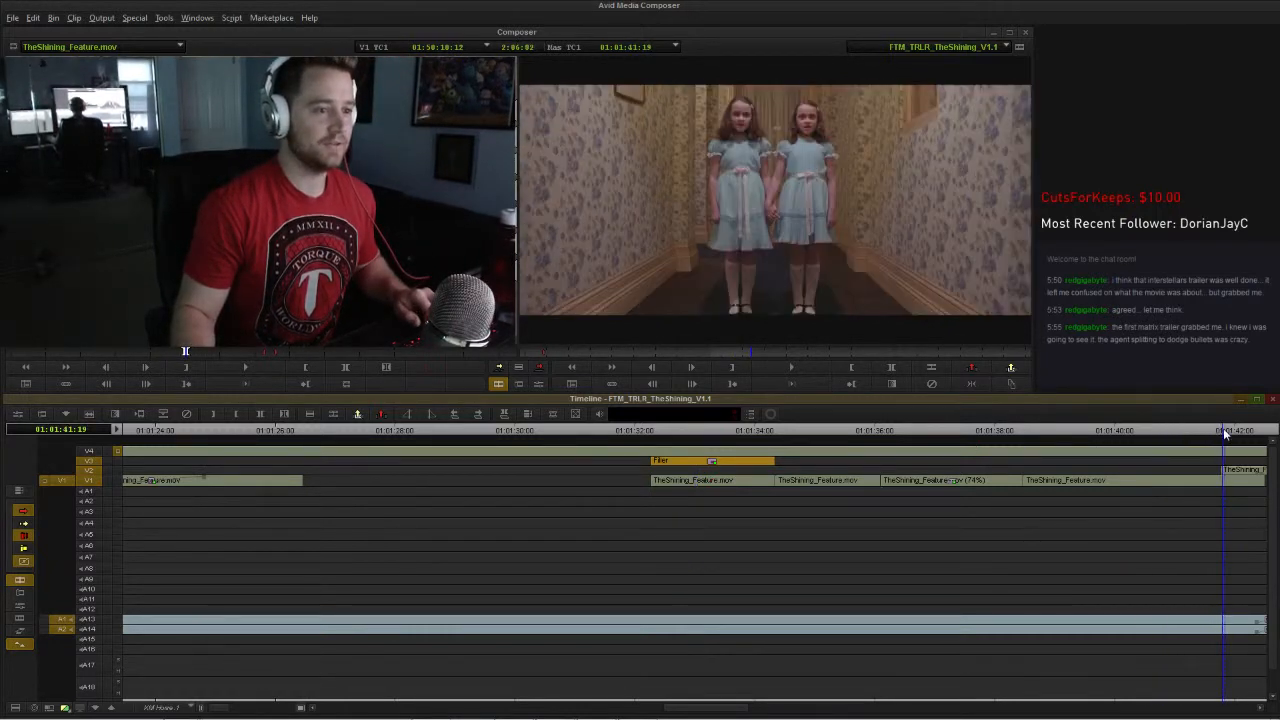
pyautogui.moveTo(89, 472); pyautogui.dragTo(89, 460)
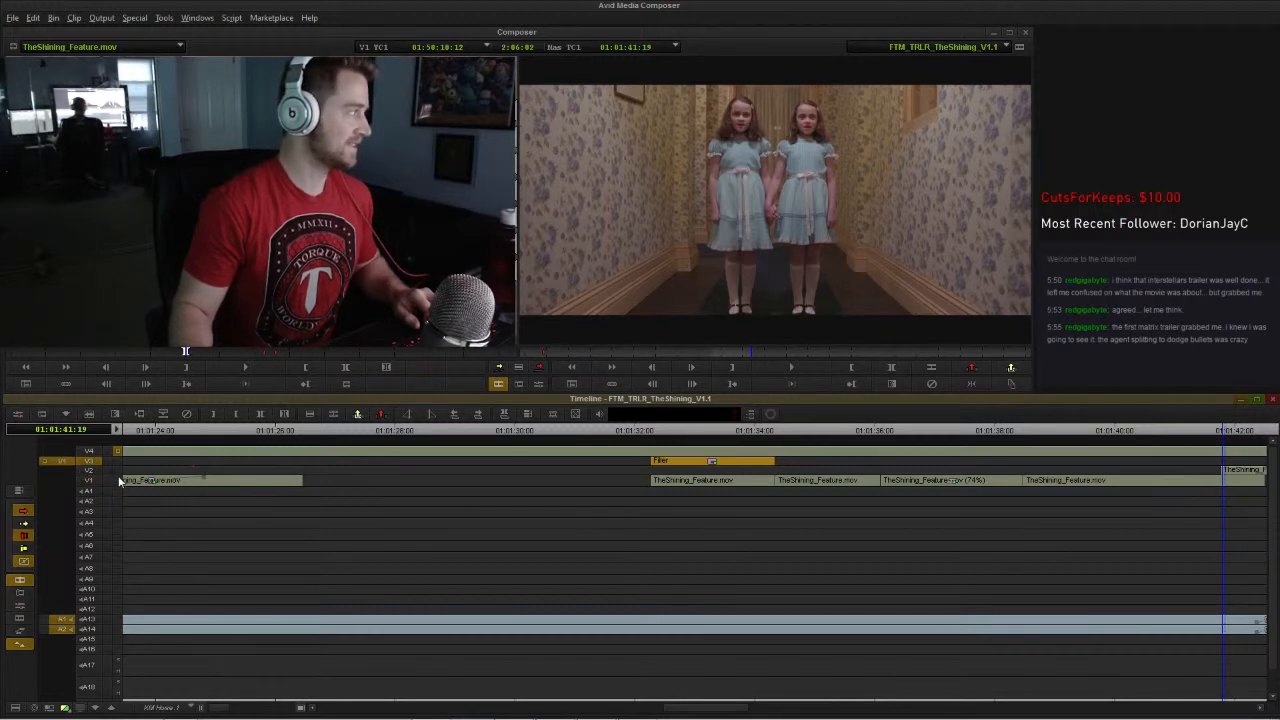
pyautogui.hotkey('ctrl', '/')
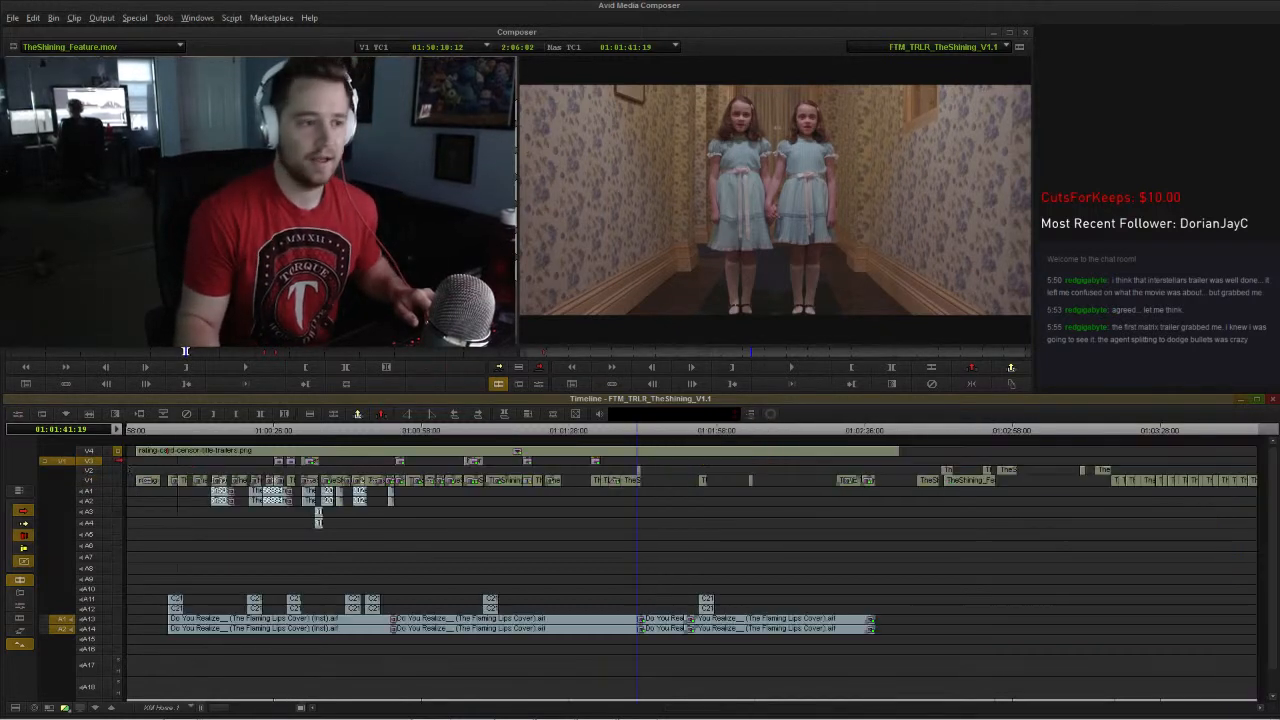
pyautogui.hotkey('ctrl', '/')
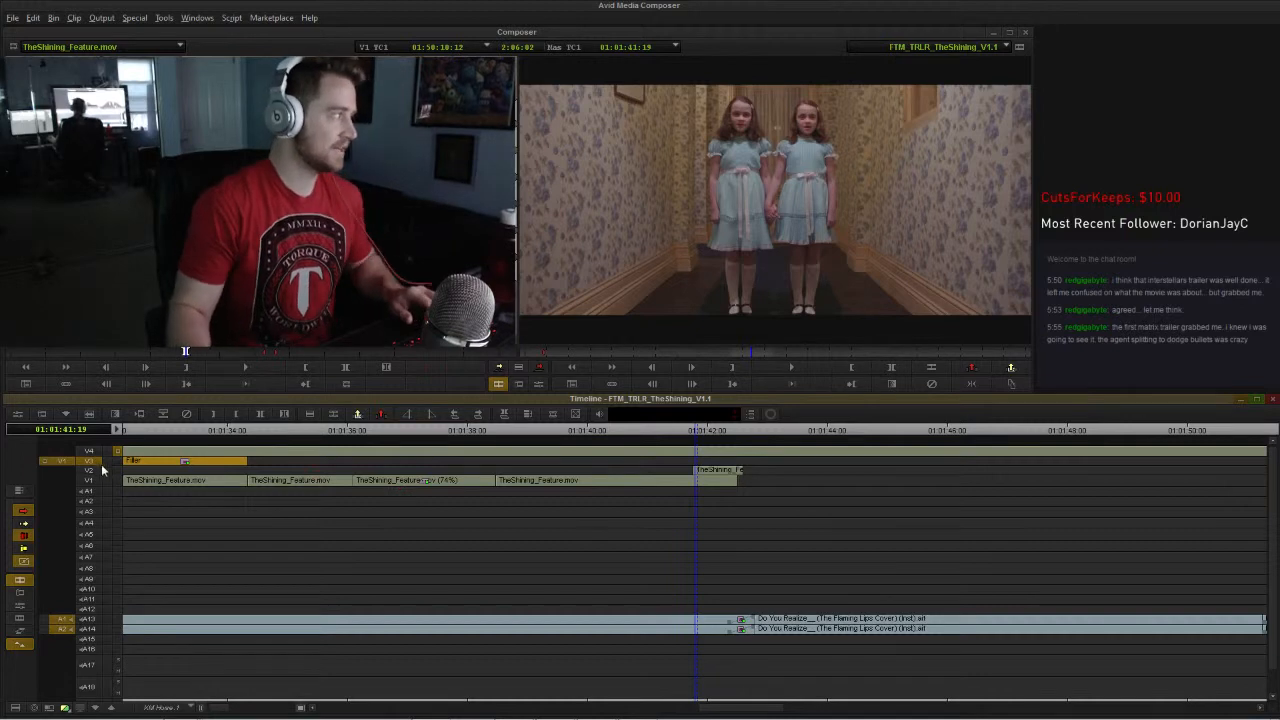
pyautogui.press('b')
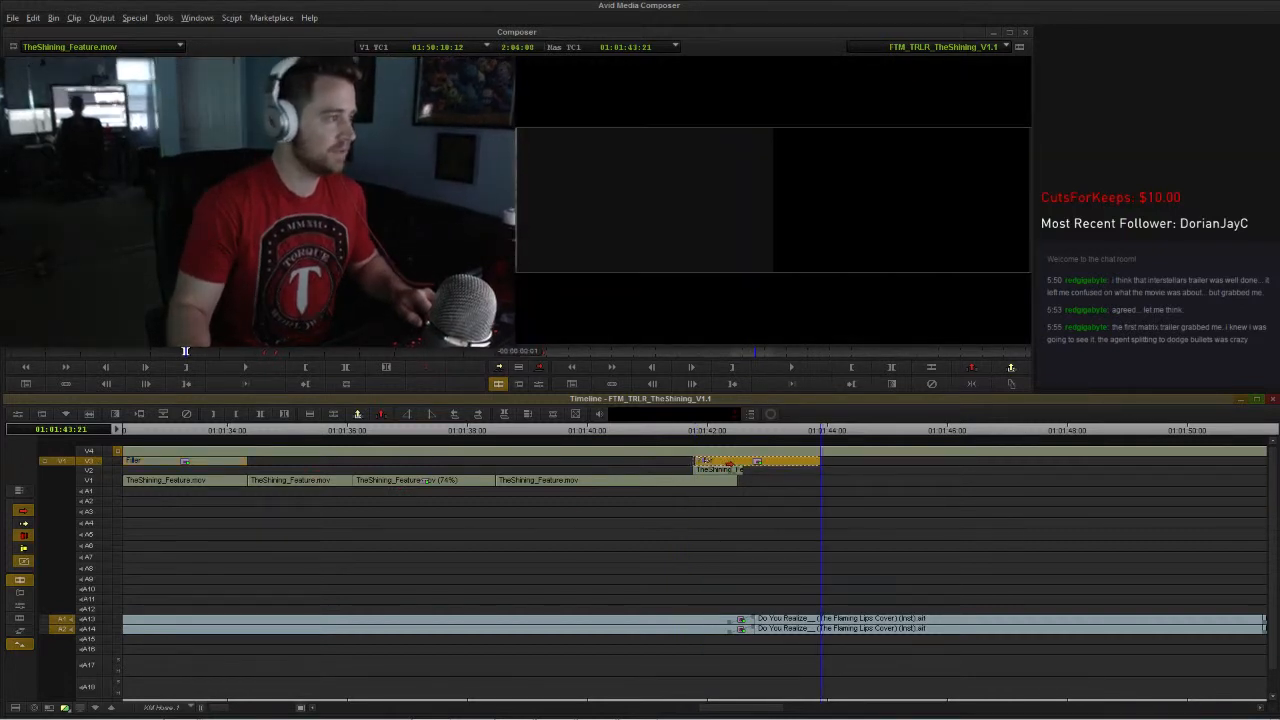
# Step: Trim the copied filler's end back to match the end of the twins shot, and check its frames
pyautogui.moveTo(791, 470); pyautogui.dragTo(743, 473)
pyautogui.click(709, 432)
pyautogui.click(729, 432)
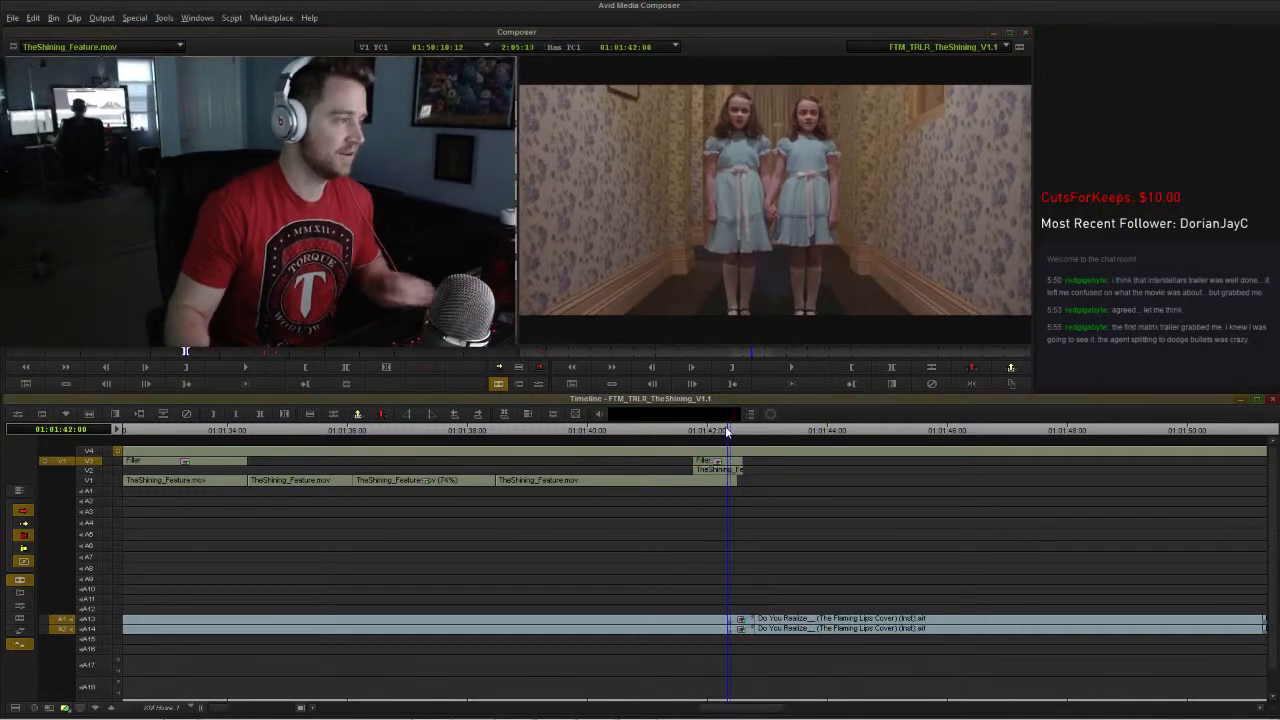
# Step: Replay the hallway shot into the twins insert from several points, and park at the insert's first frame, 01:01:41:19
pyautogui.click(658, 429)
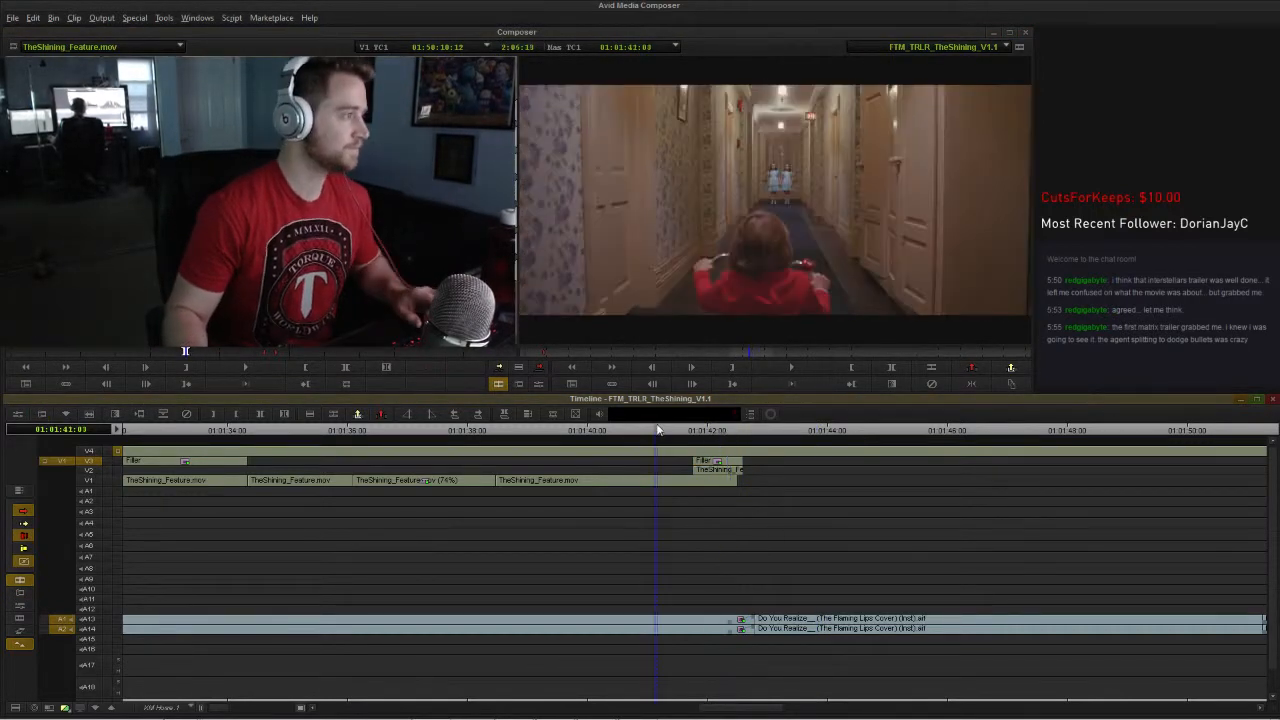
pyautogui.press('space')
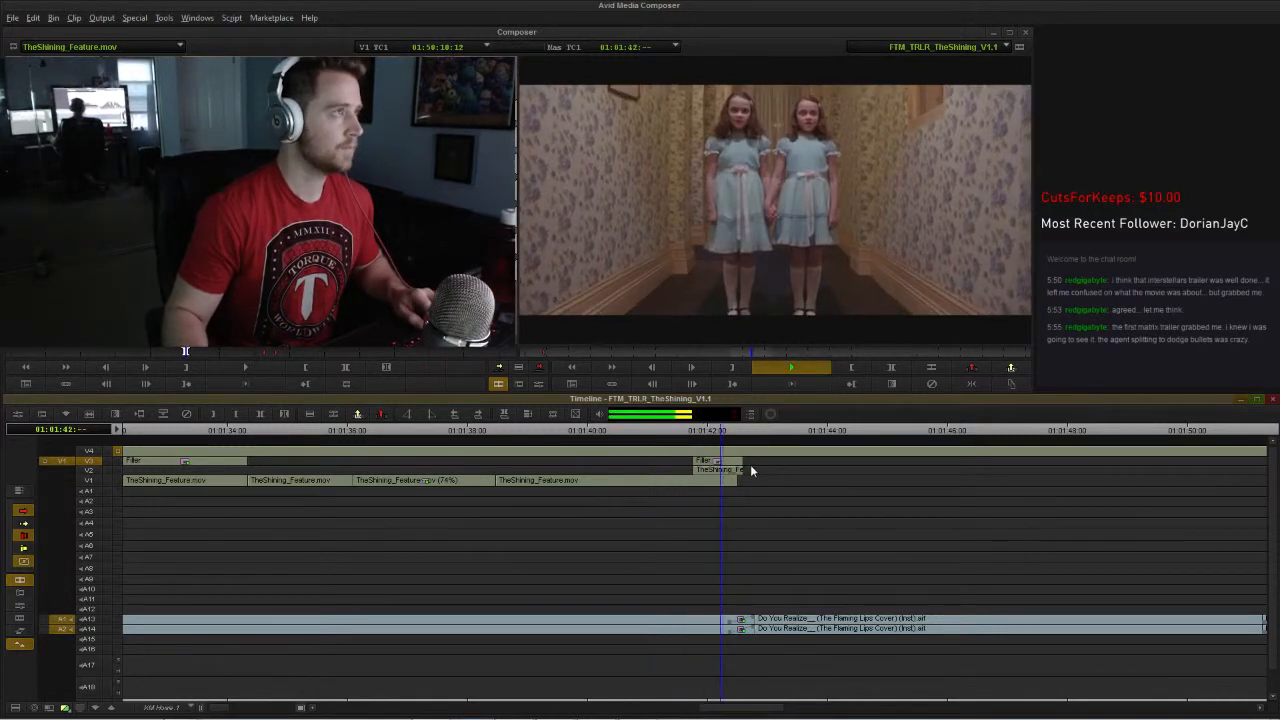
pyautogui.click(690, 429)
pyautogui.press('space')
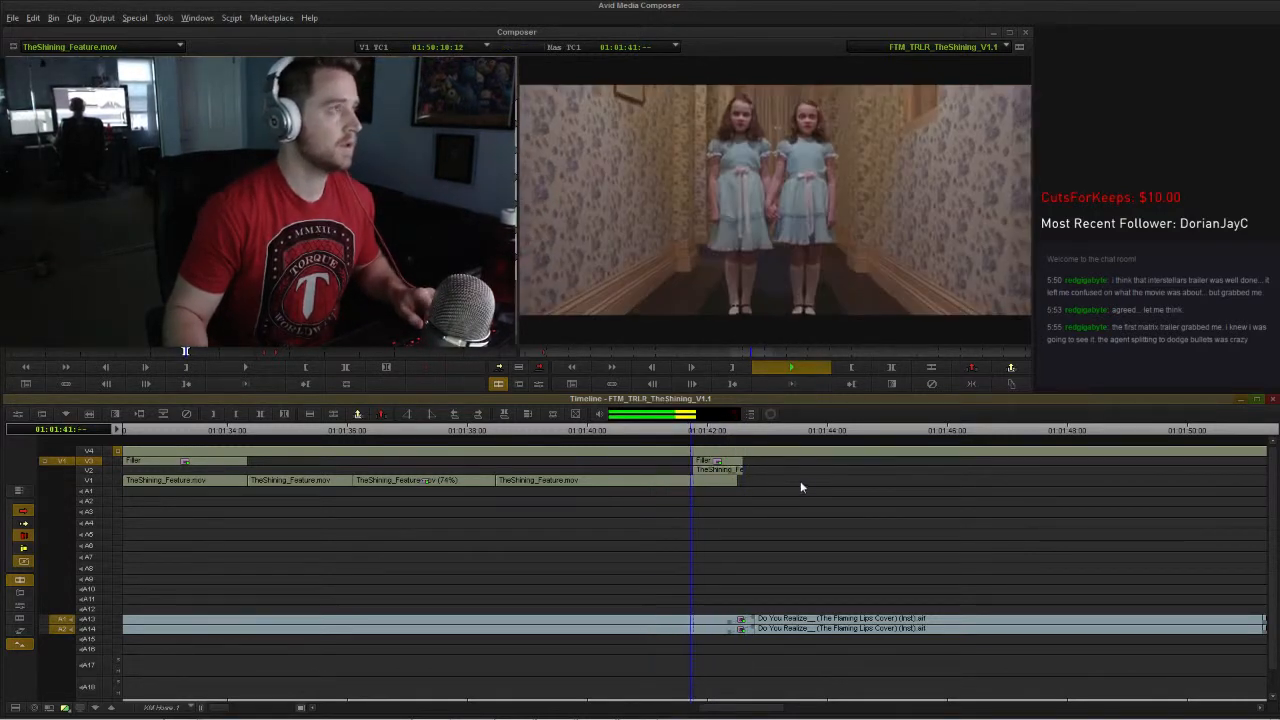
pyautogui.moveTo(694, 431); pyautogui.dragTo(598, 429)
pyautogui.press('space')
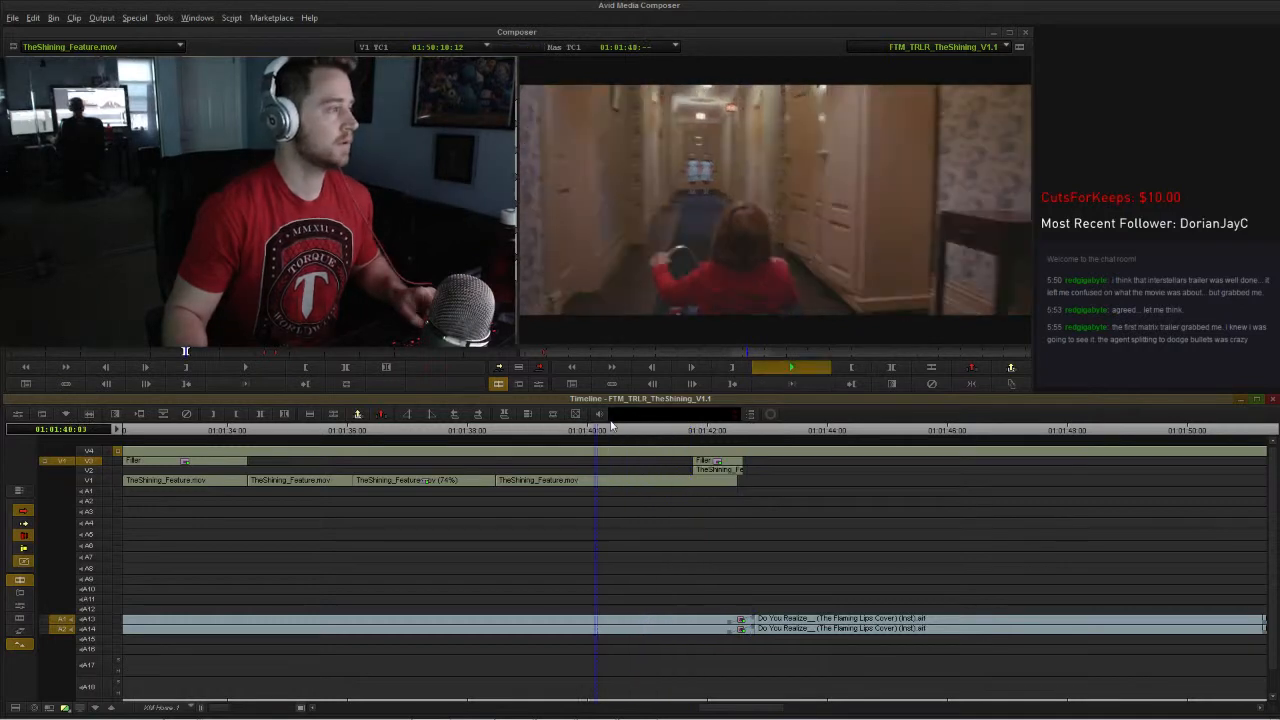
pyautogui.press('space')
pyautogui.press('space')
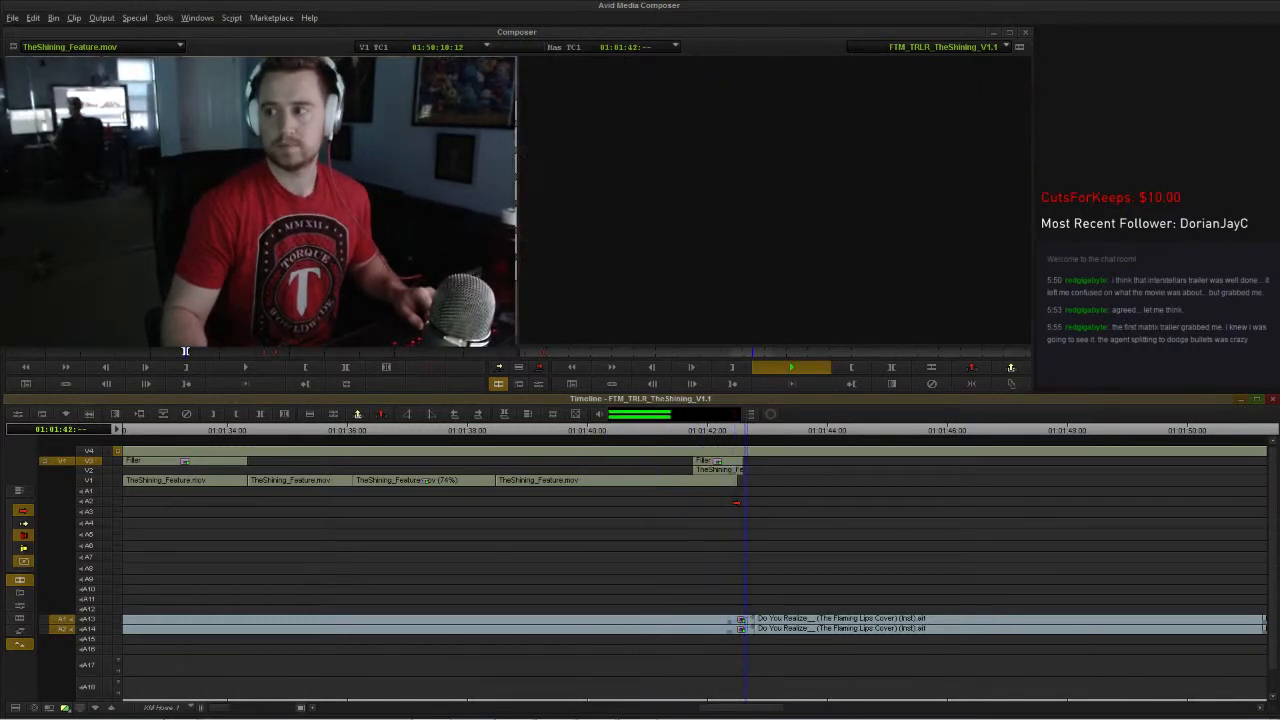
pyautogui.press('space')
pyautogui.click(560, 430)
pyautogui.press('space')
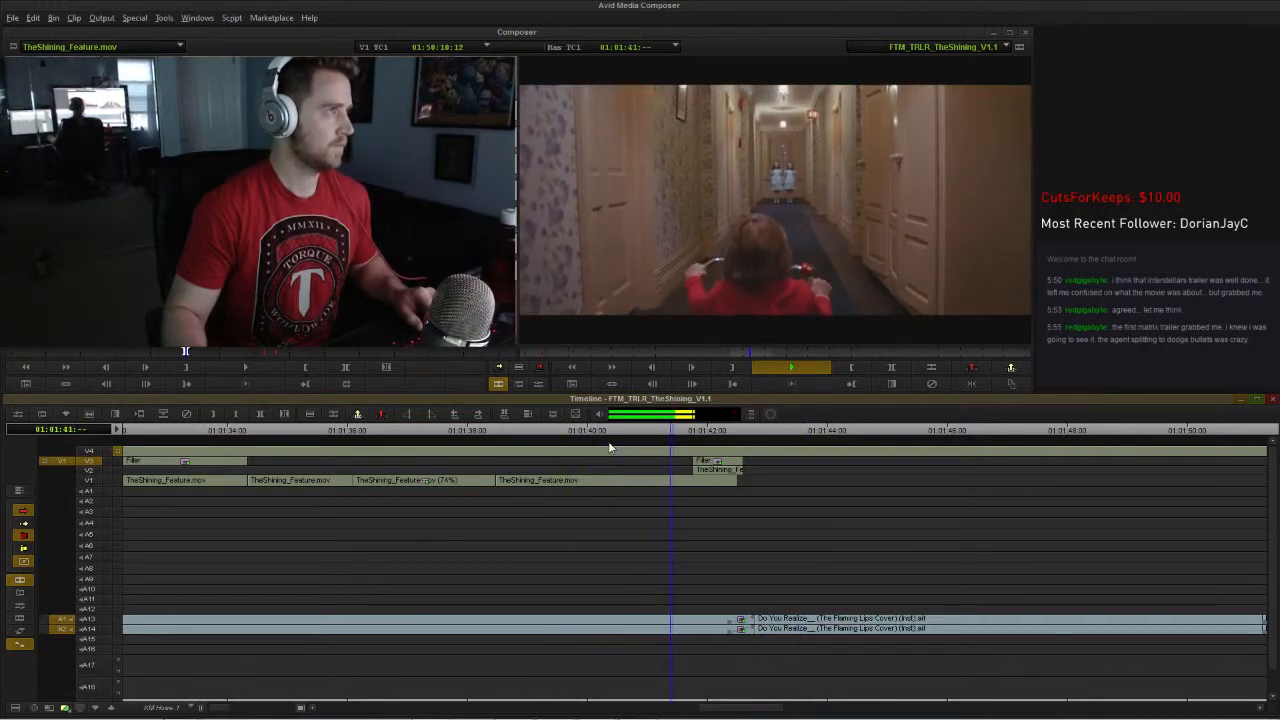
pyautogui.press('space')
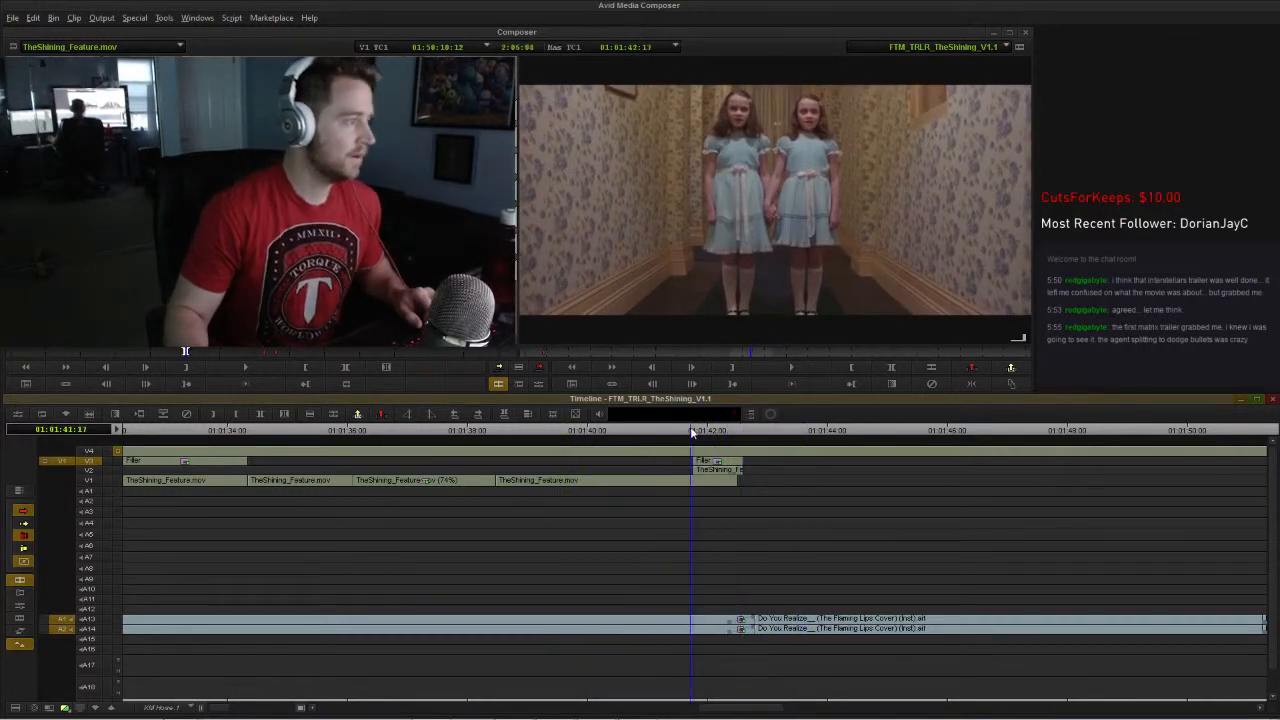
pyautogui.press('a')
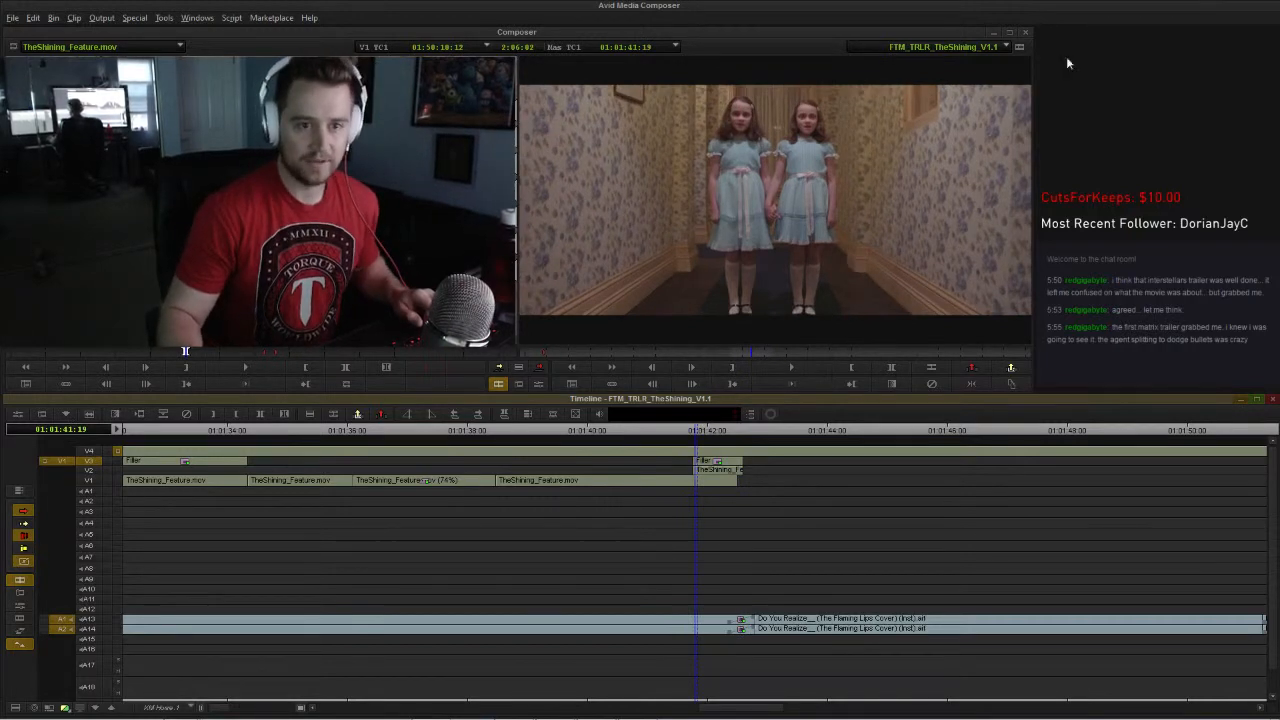
# Step: Replay the cut from the hallway shot into the twins insert several times, comparing the frames around 01:01:41:19
pyautogui.moveTo(687, 429); pyautogui.dragTo(637, 436)
pyautogui.press('space')
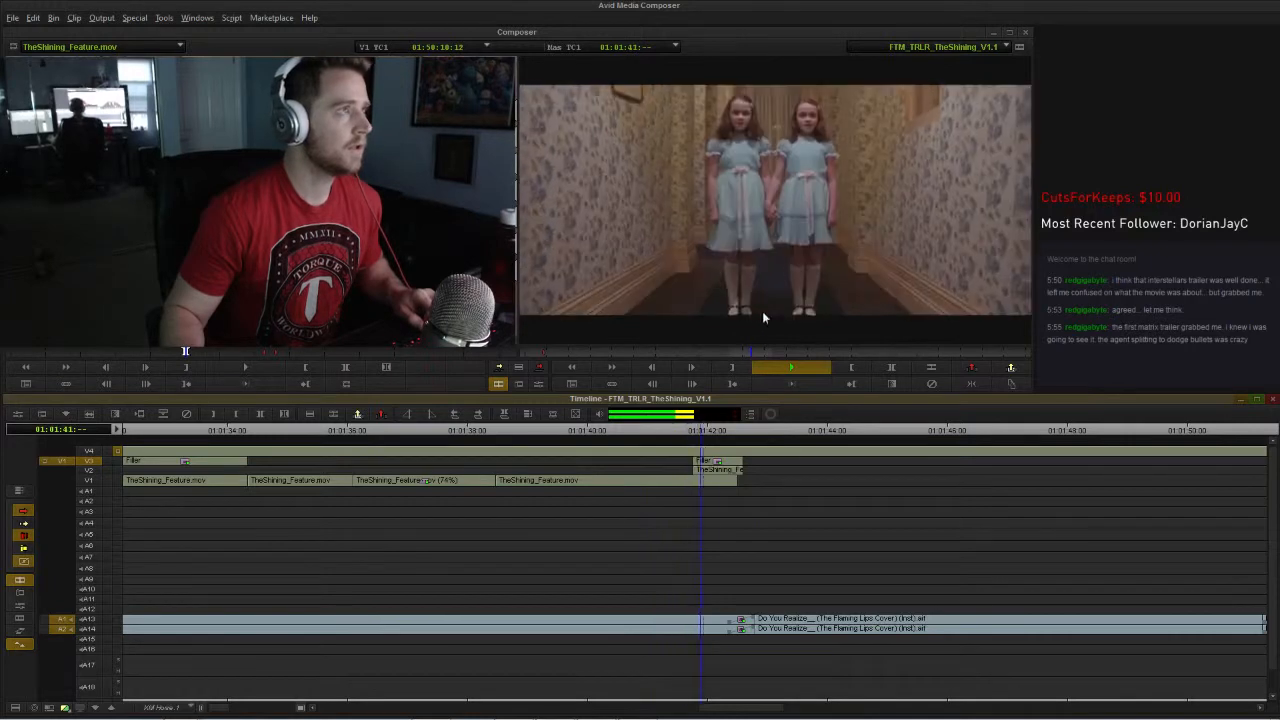
pyautogui.press('space')
pyautogui.click(690, 431)
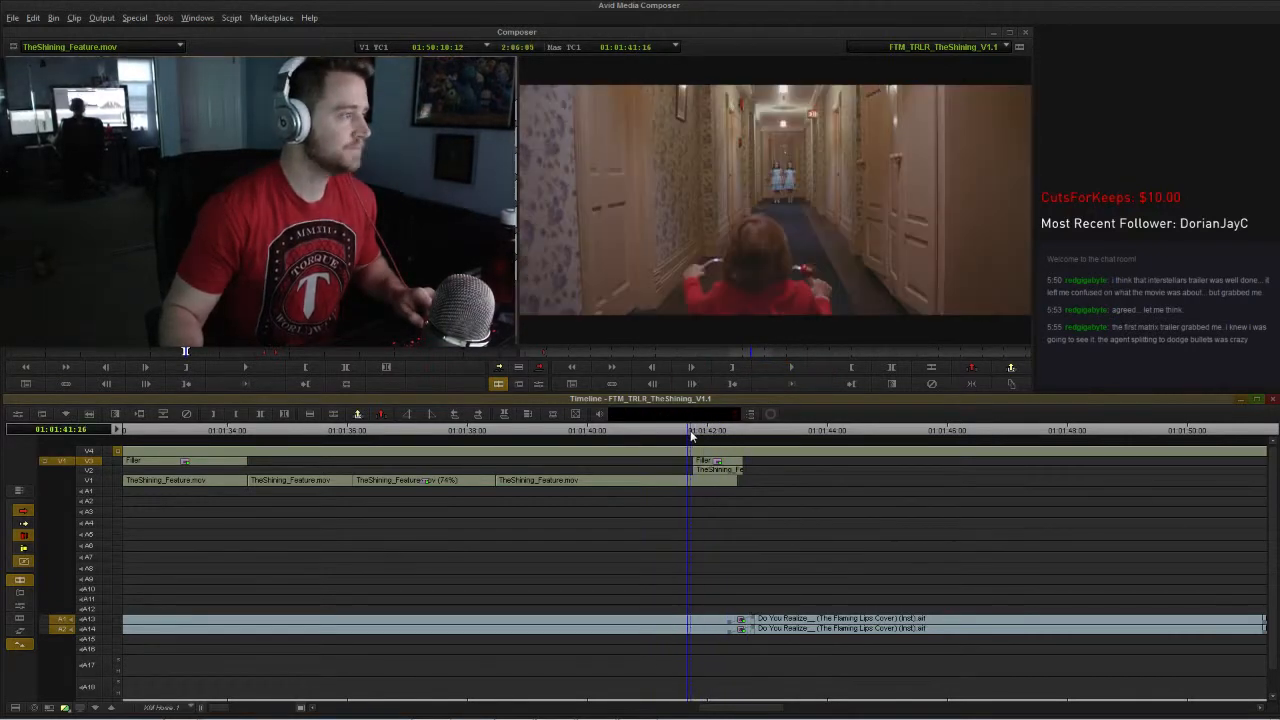
pyautogui.press('space')
pyautogui.click(691, 431)
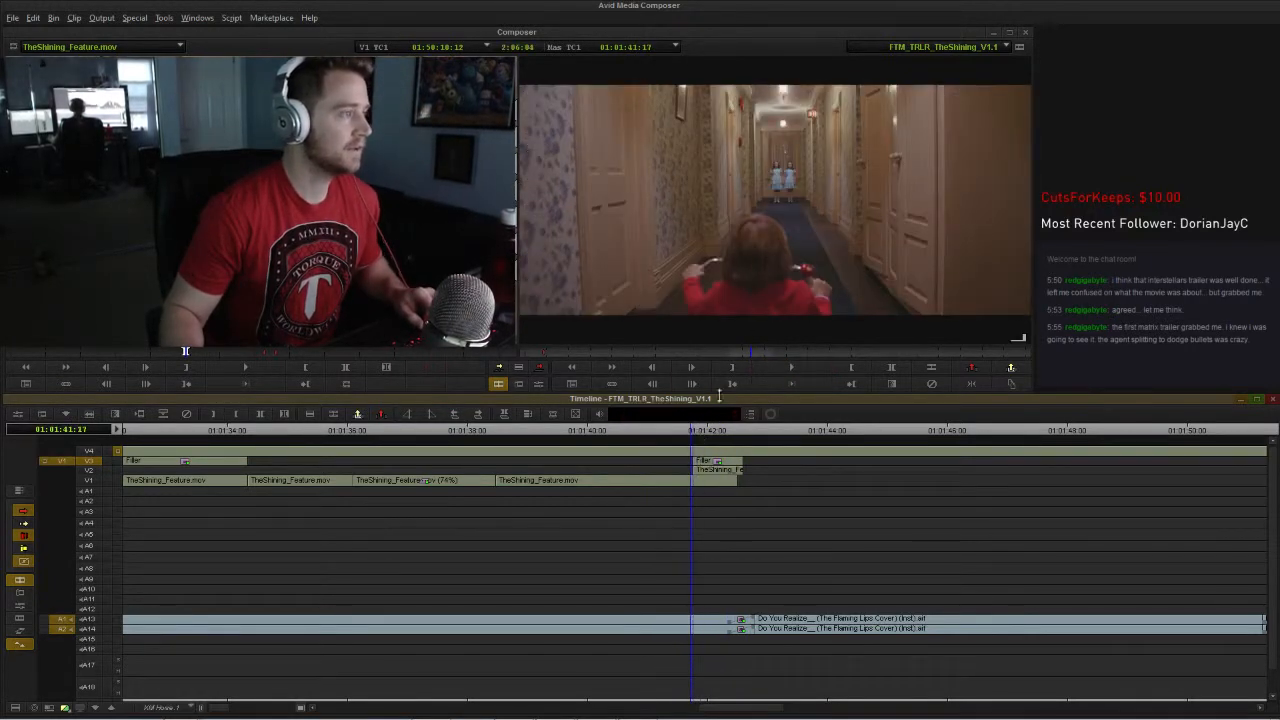
pyautogui.click(697, 432)
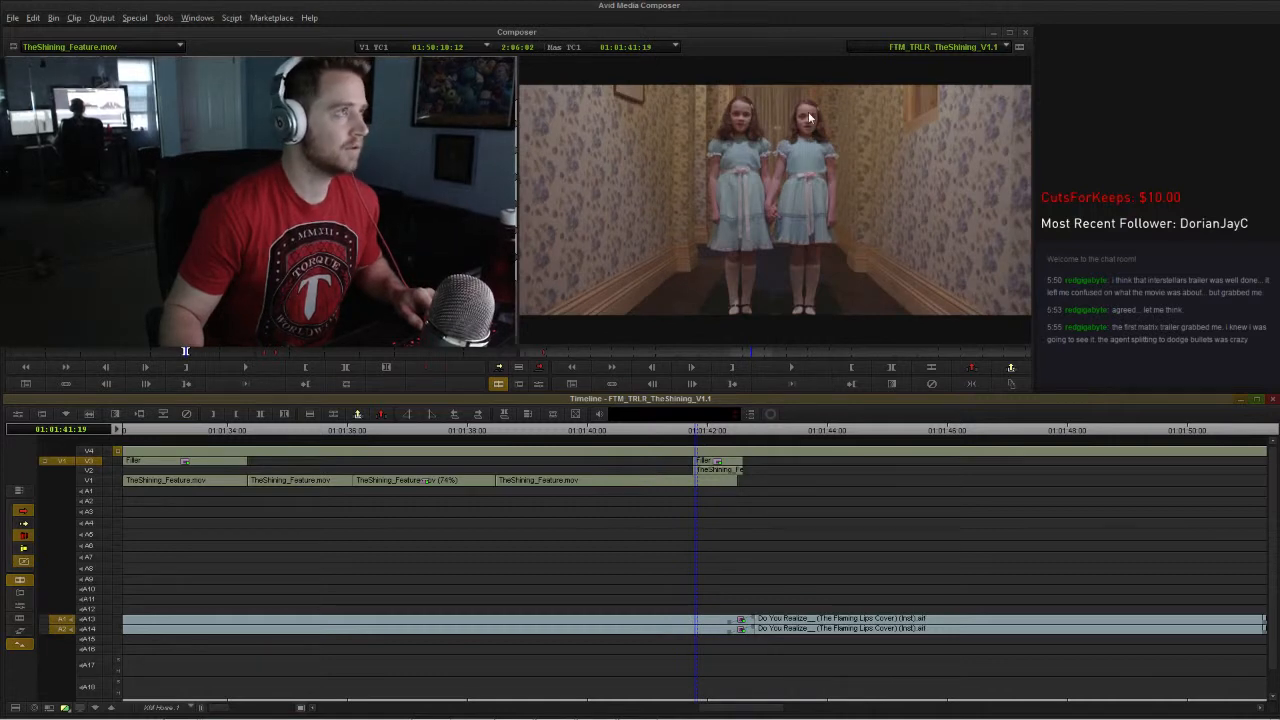
pyautogui.click(659, 431)
pyautogui.press('space')
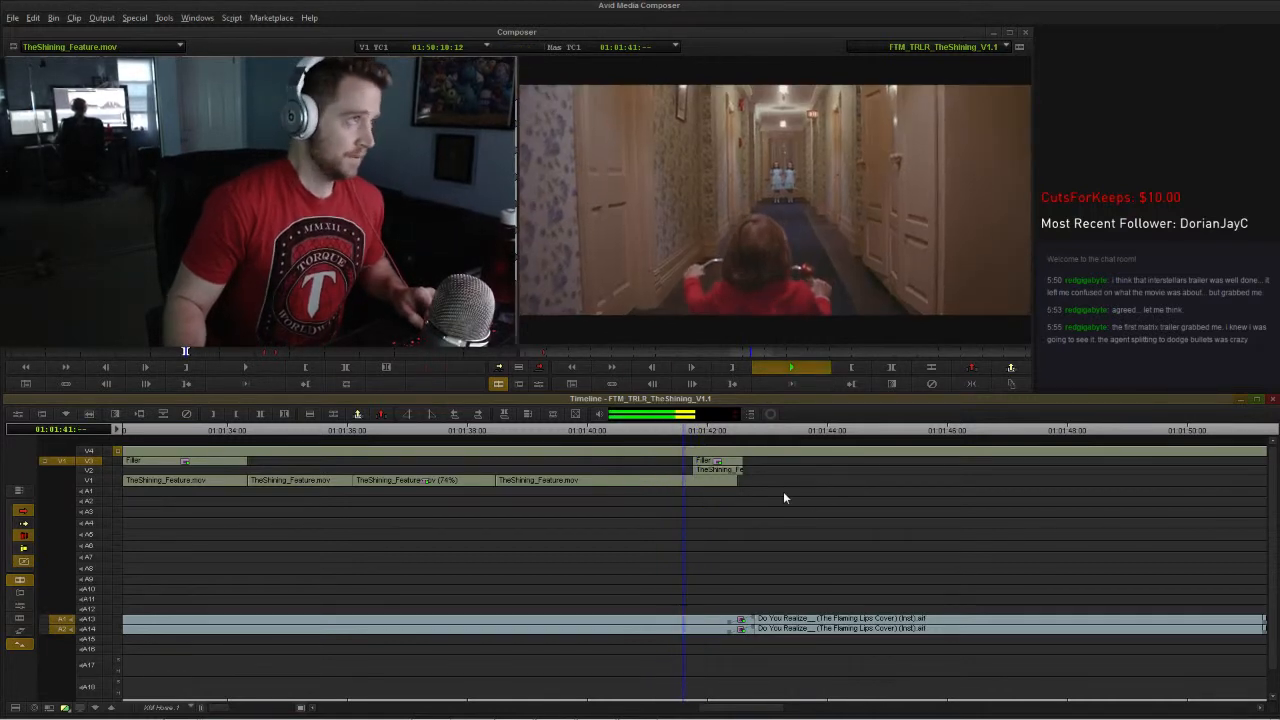
pyautogui.press('space')
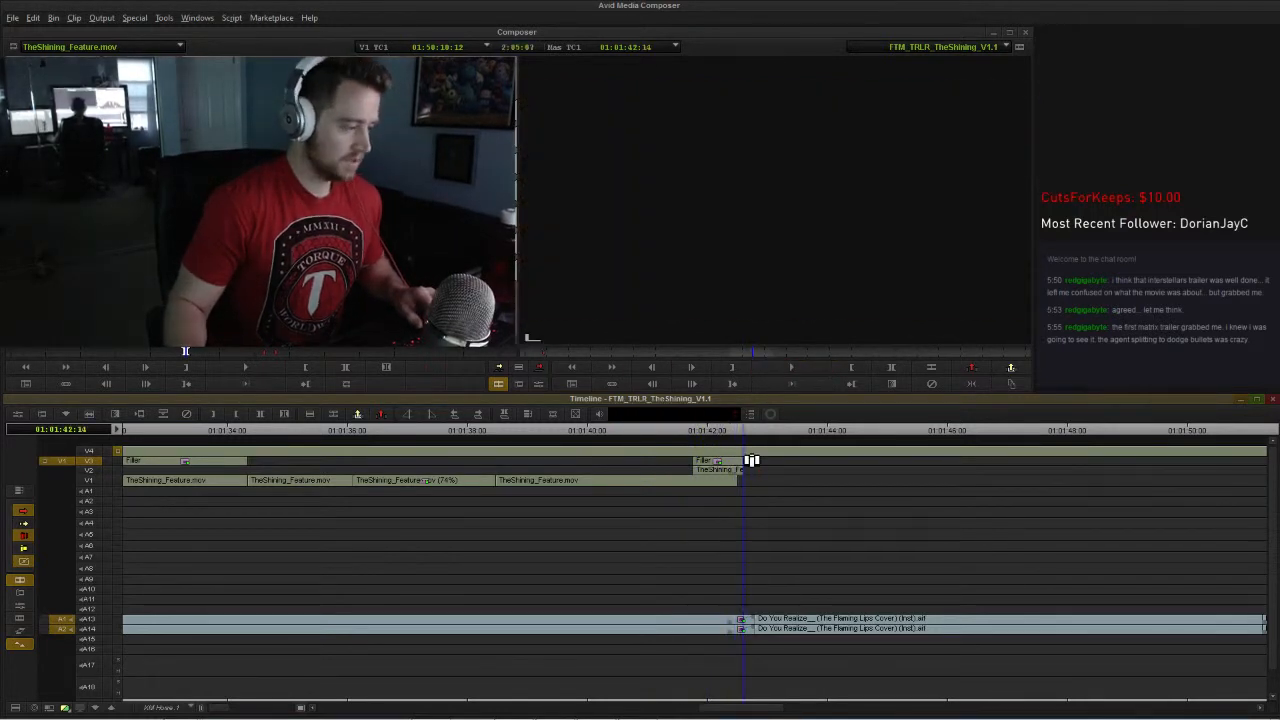
# Step: Select the twins shot on V2, patch the source video to V2, and check the shot's opening frames
pyautogui.click(706, 433)
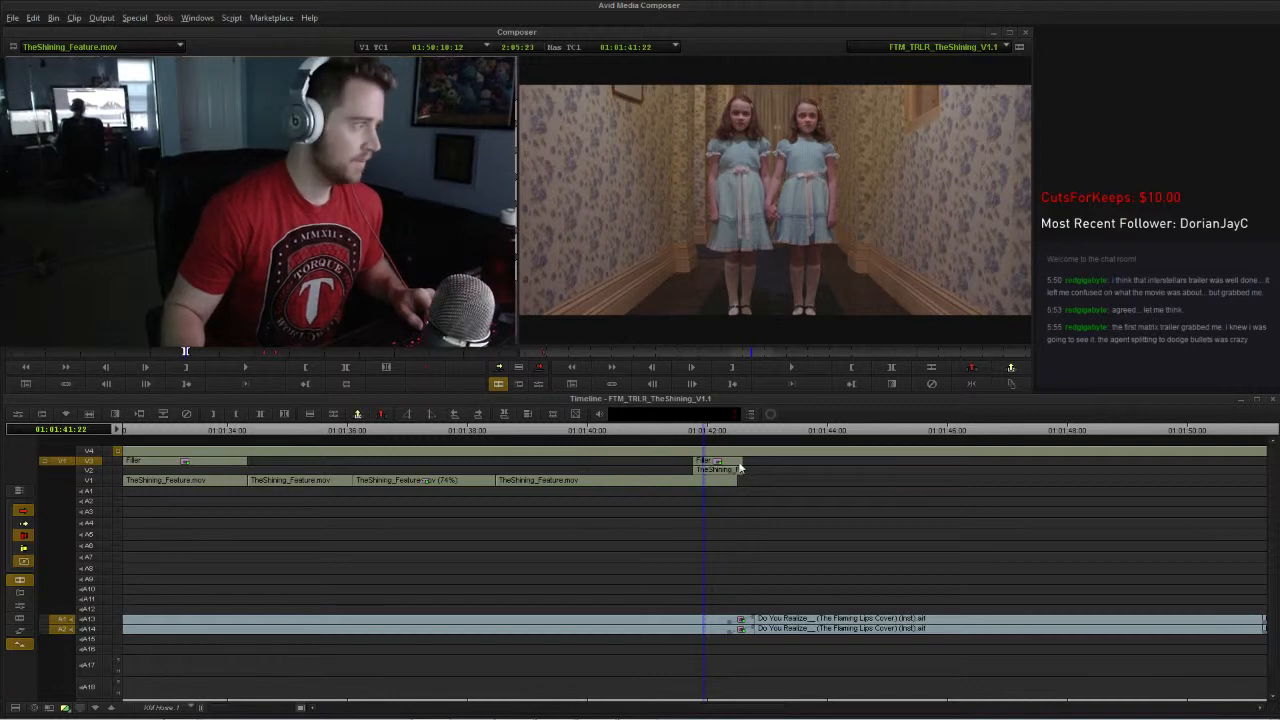
pyautogui.moveTo(722, 476); pyautogui.dragTo(720, 471)
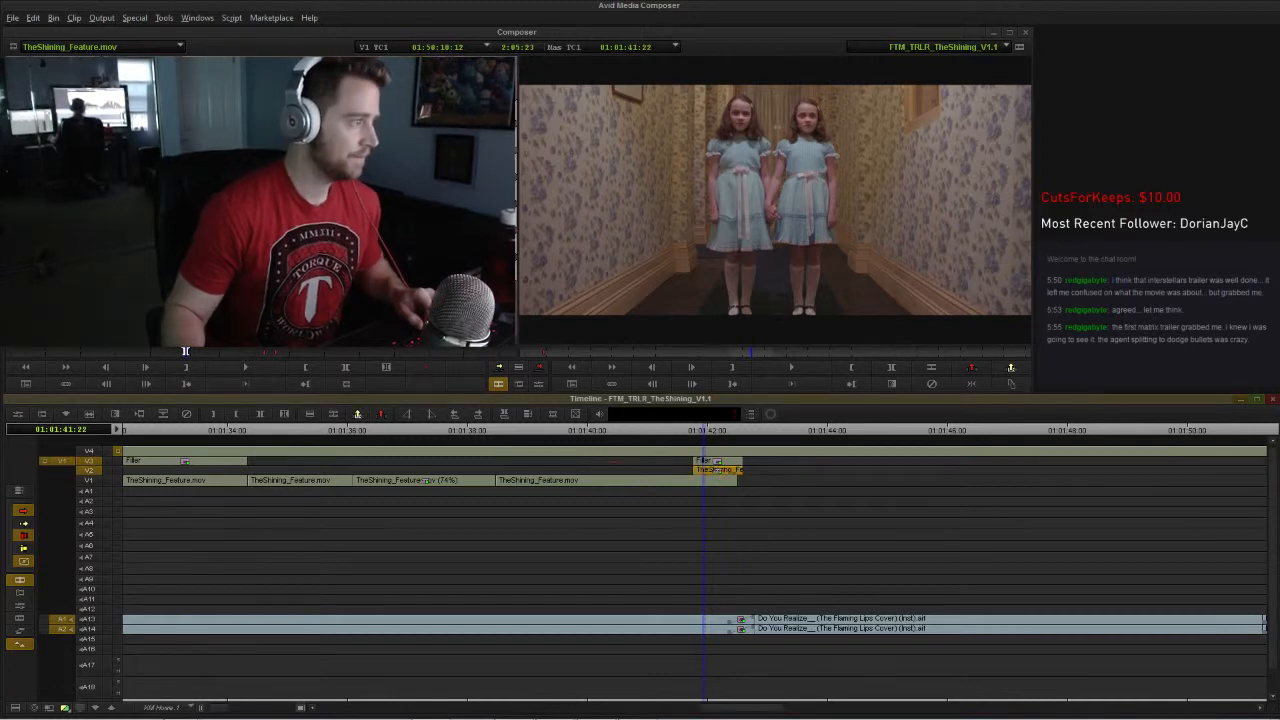
pyautogui.moveTo(93, 461); pyautogui.dragTo(93, 470)
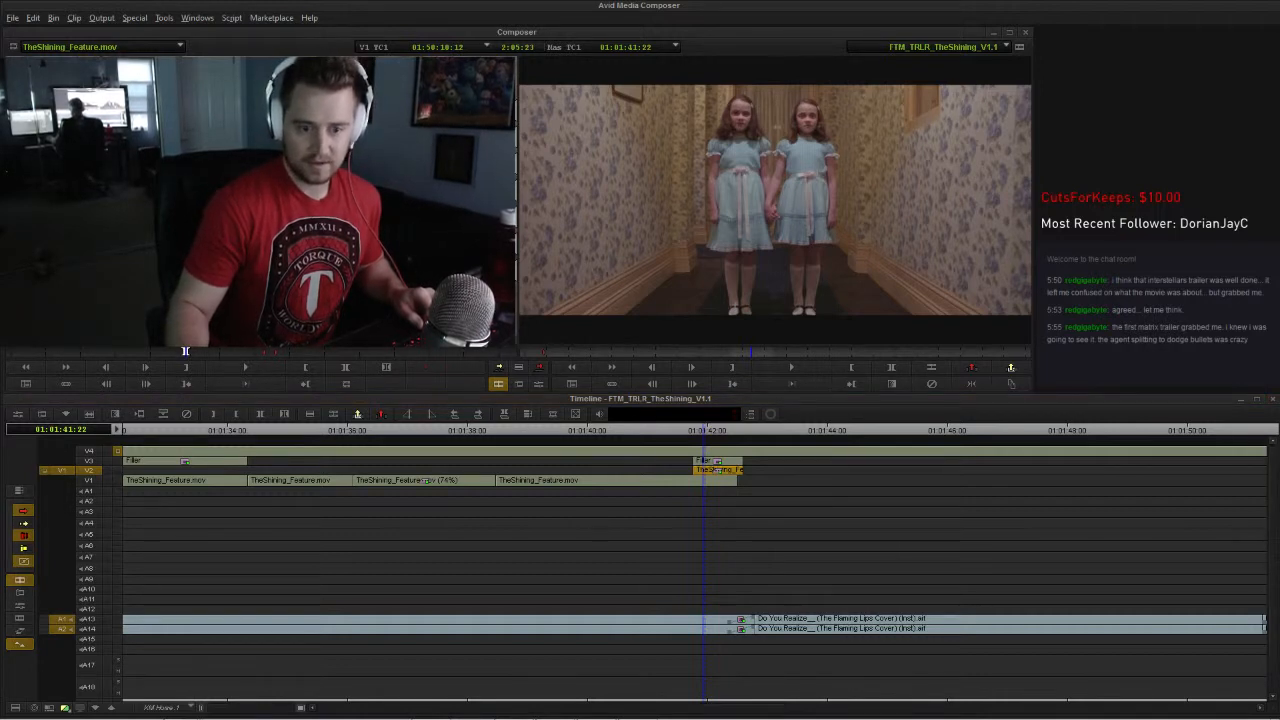
pyautogui.press('Left')
pyautogui.press('Left')
pyautogui.press('Left')
pyautogui.press('Left')
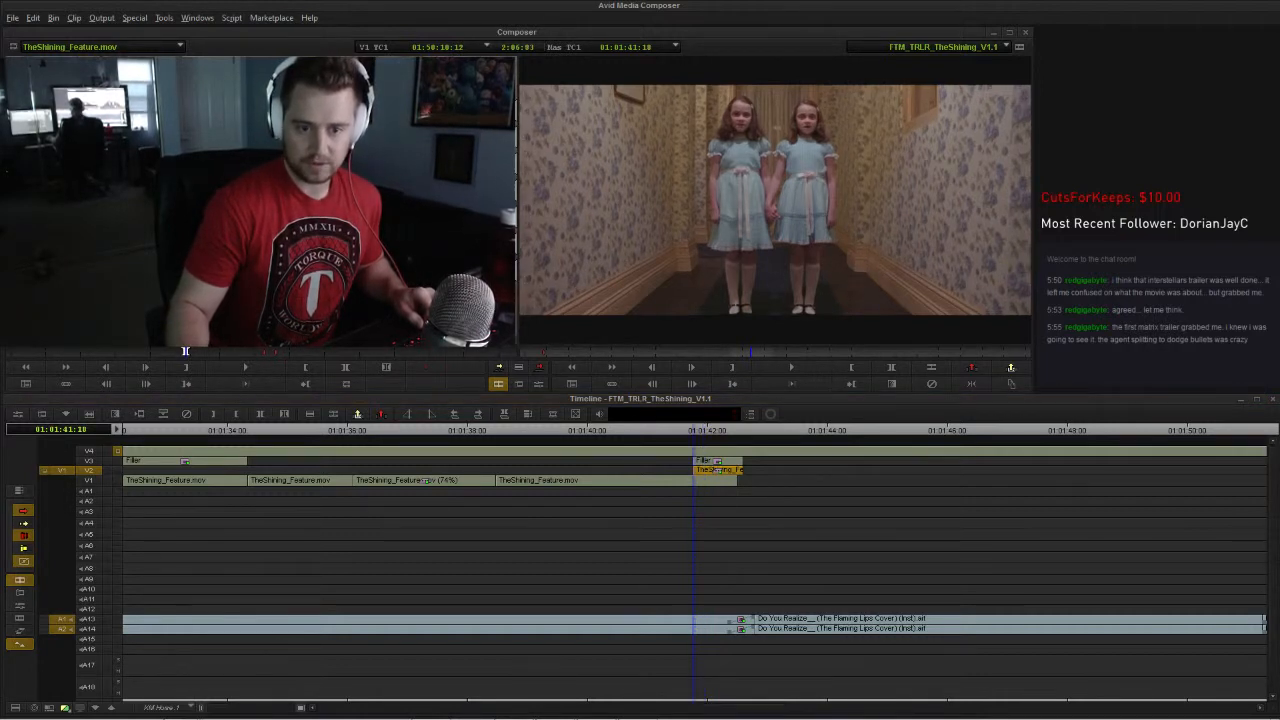
pyautogui.click(697, 432)
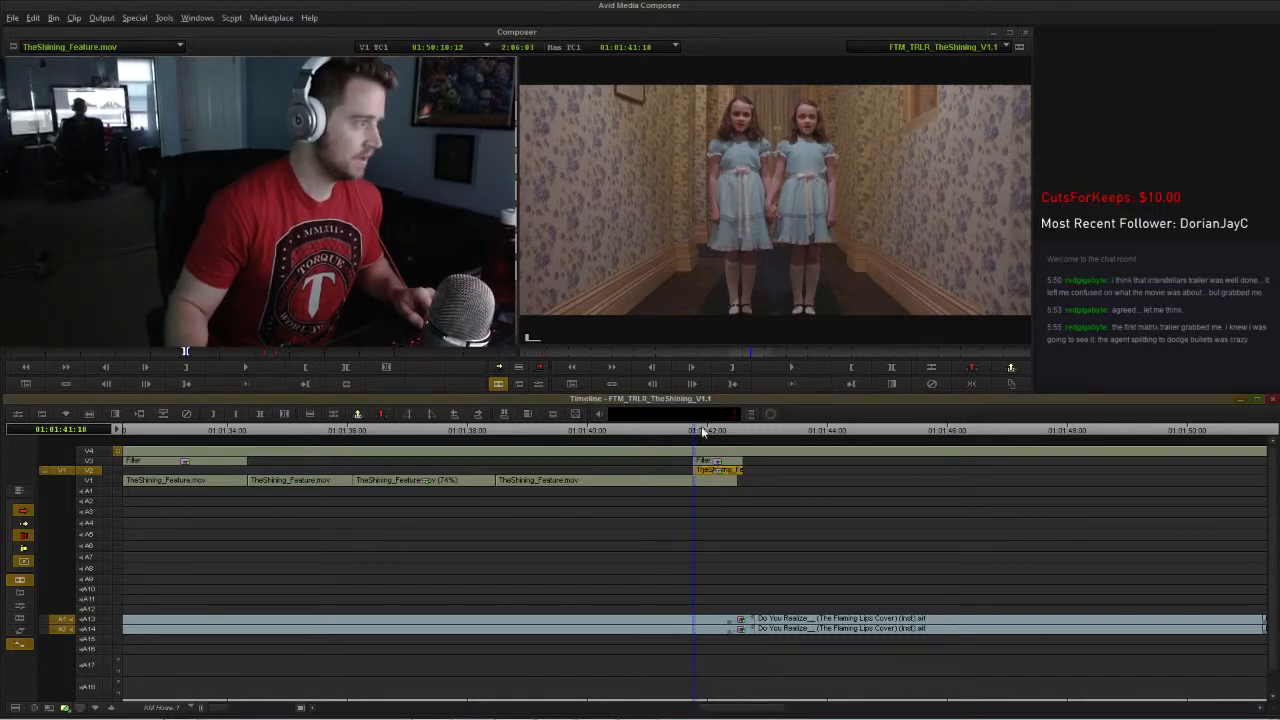
pyautogui.moveTo(697, 432)
pyautogui.mouseDown()
pyautogui.moveTo(723, 433)
pyautogui.moveTo(707, 436)
pyautogui.mouseUp()
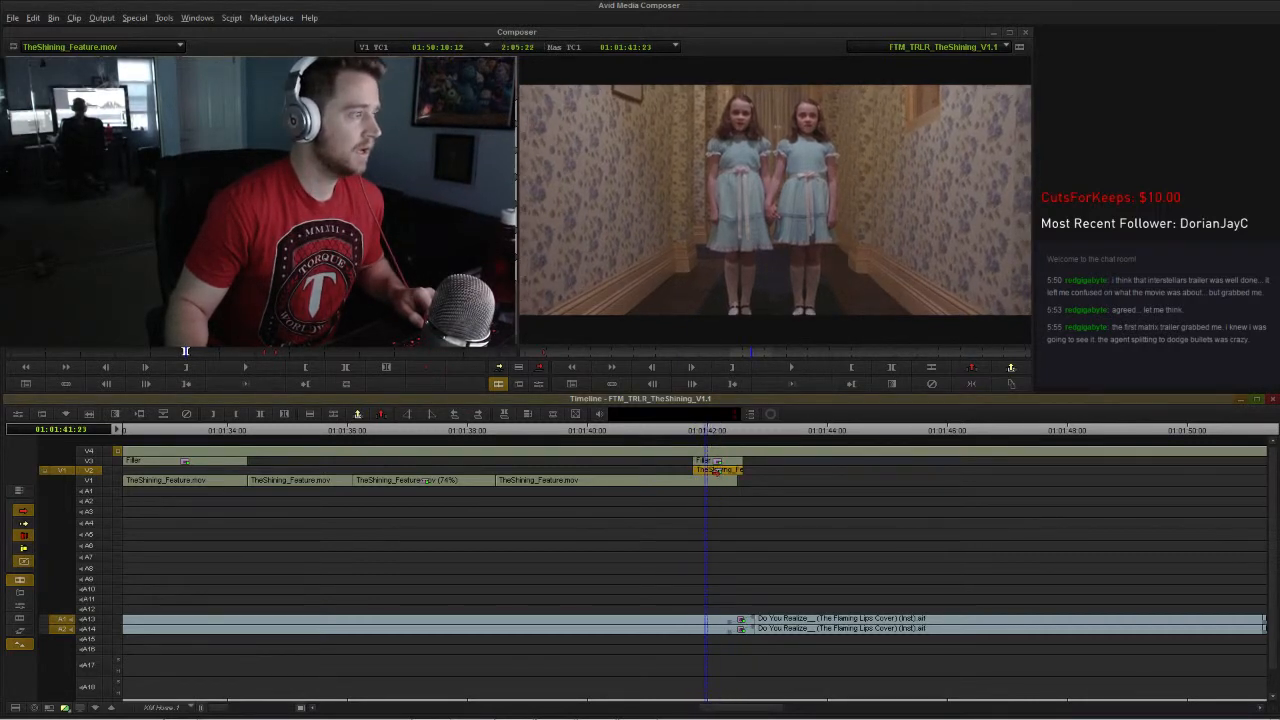
# Step: Slip the twins shot on V2 about 19 frames without moving it in the timeline, and replay the cut
pyautogui.click(520, 385)
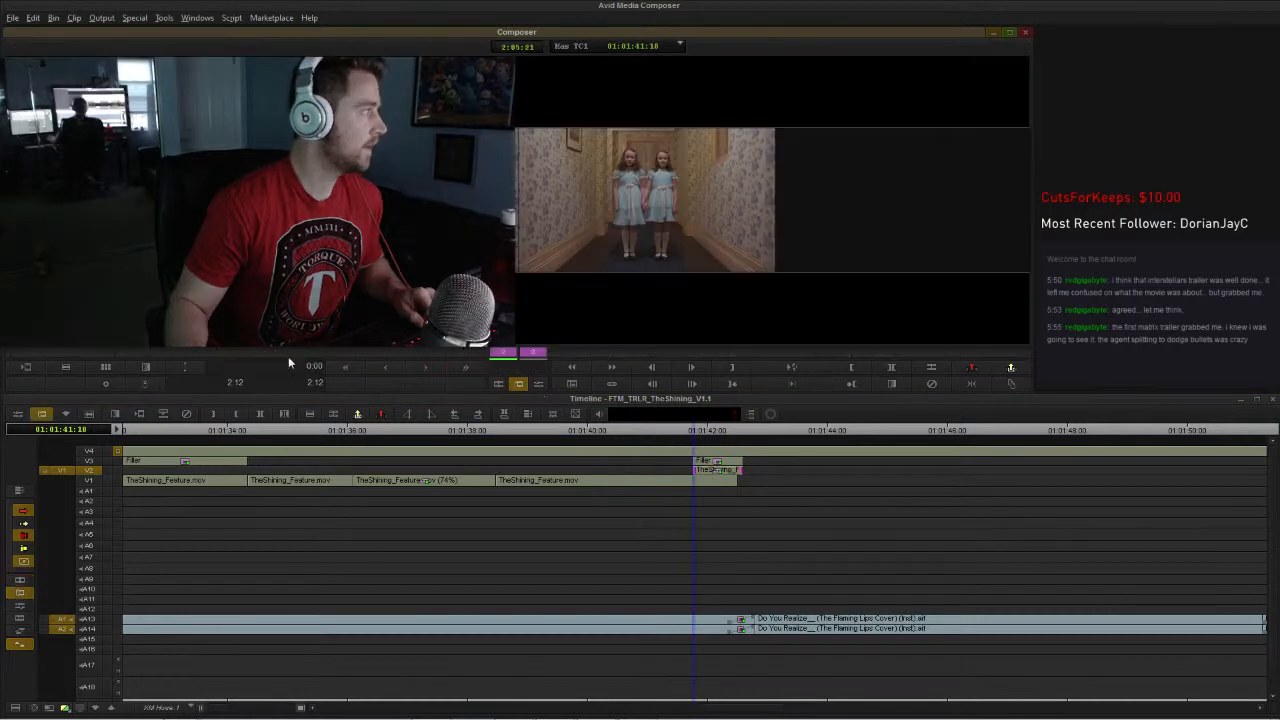
pyautogui.click(388, 367)
pyautogui.click(388, 367)
pyautogui.click(388, 367)
pyautogui.click(388, 367)
pyautogui.click(388, 367)
pyautogui.click(388, 367)
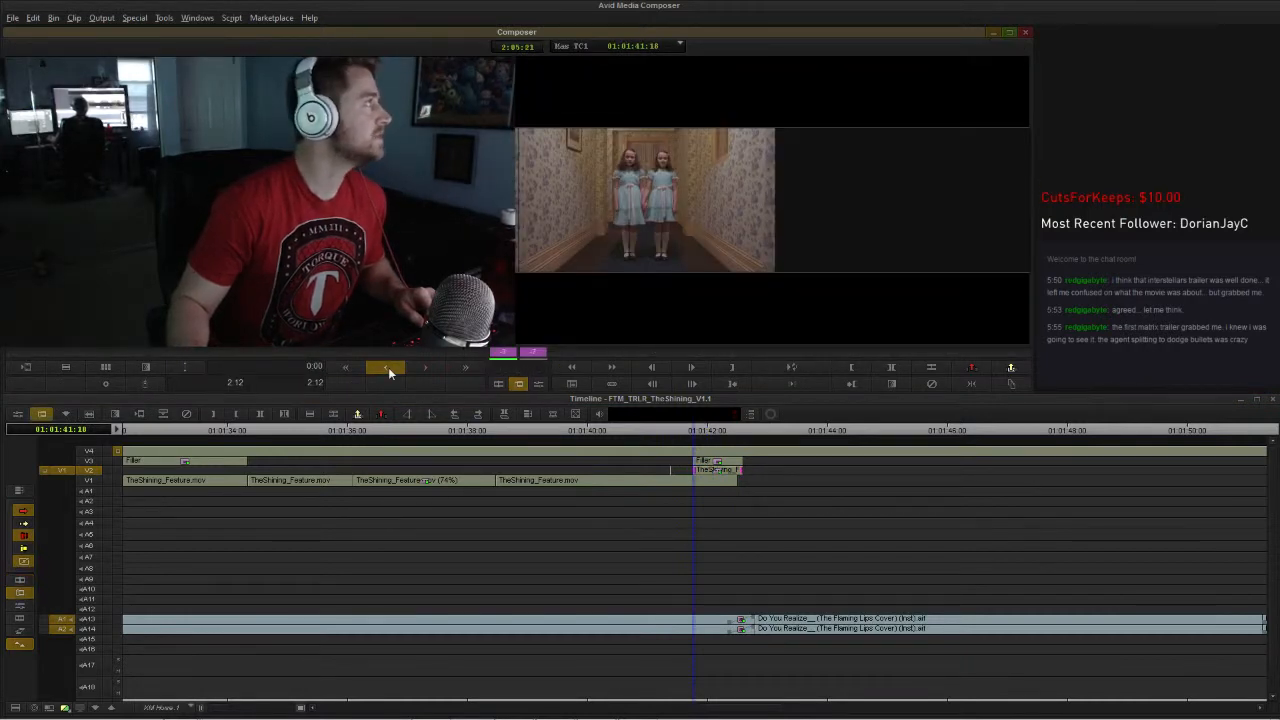
pyautogui.click(388, 367)
pyautogui.click(388, 367)
pyautogui.click(388, 367)
pyautogui.click(388, 367)
pyautogui.click(388, 367)
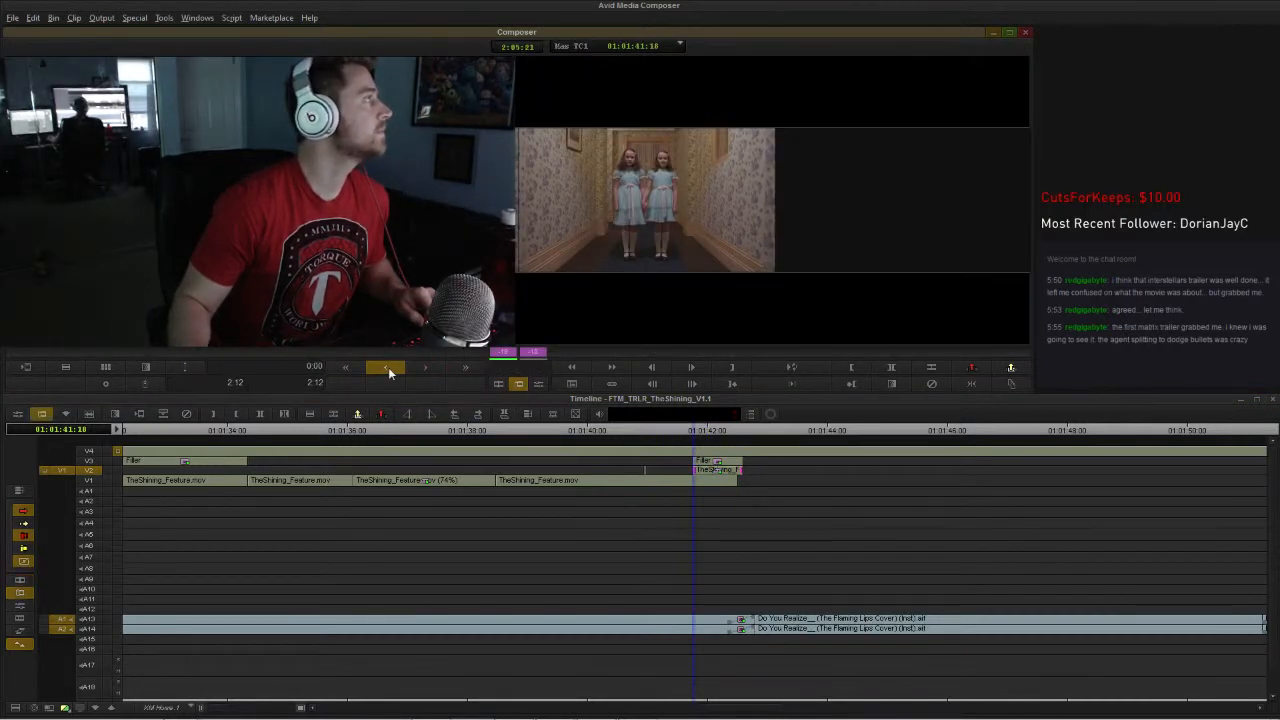
pyautogui.moveTo(692, 430); pyautogui.dragTo(653, 432)
pyautogui.press('space')
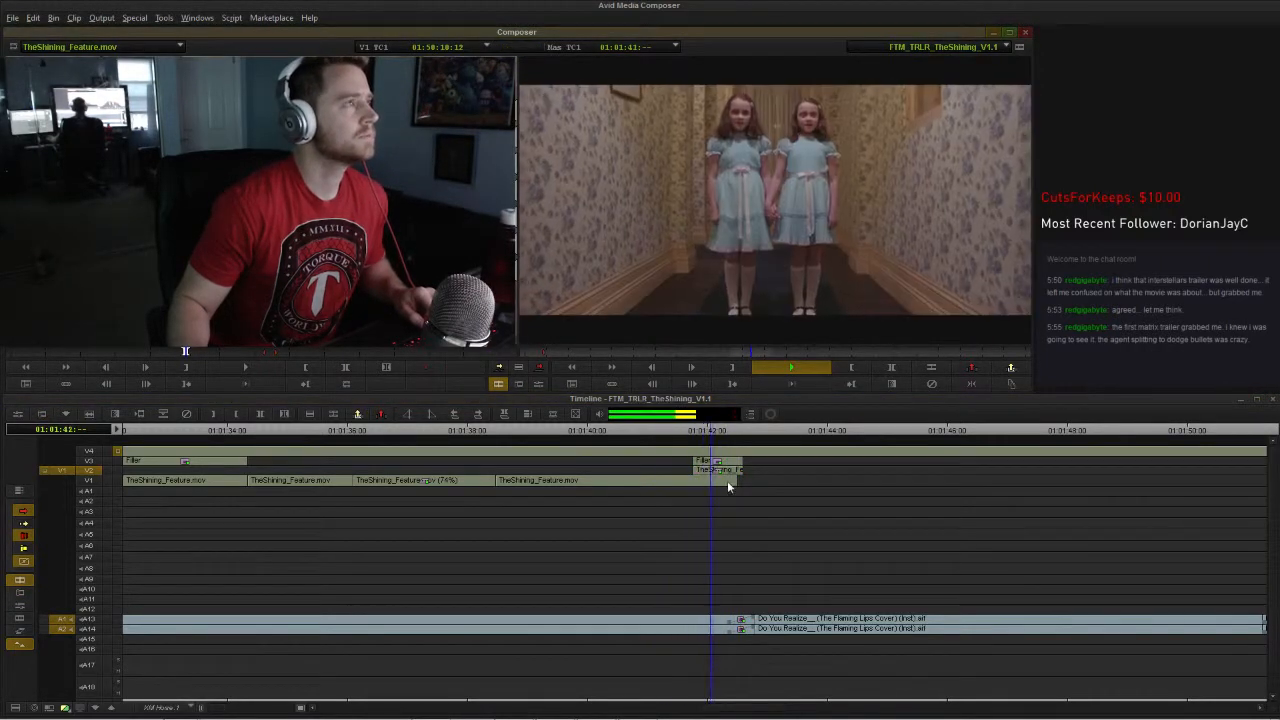
pyautogui.press('space')
# Step: Slip the twins shot again, trying the bodies-in-the-hallway footage before settling on standing twins frames, and replay the cut
pyautogui.click(709, 432)
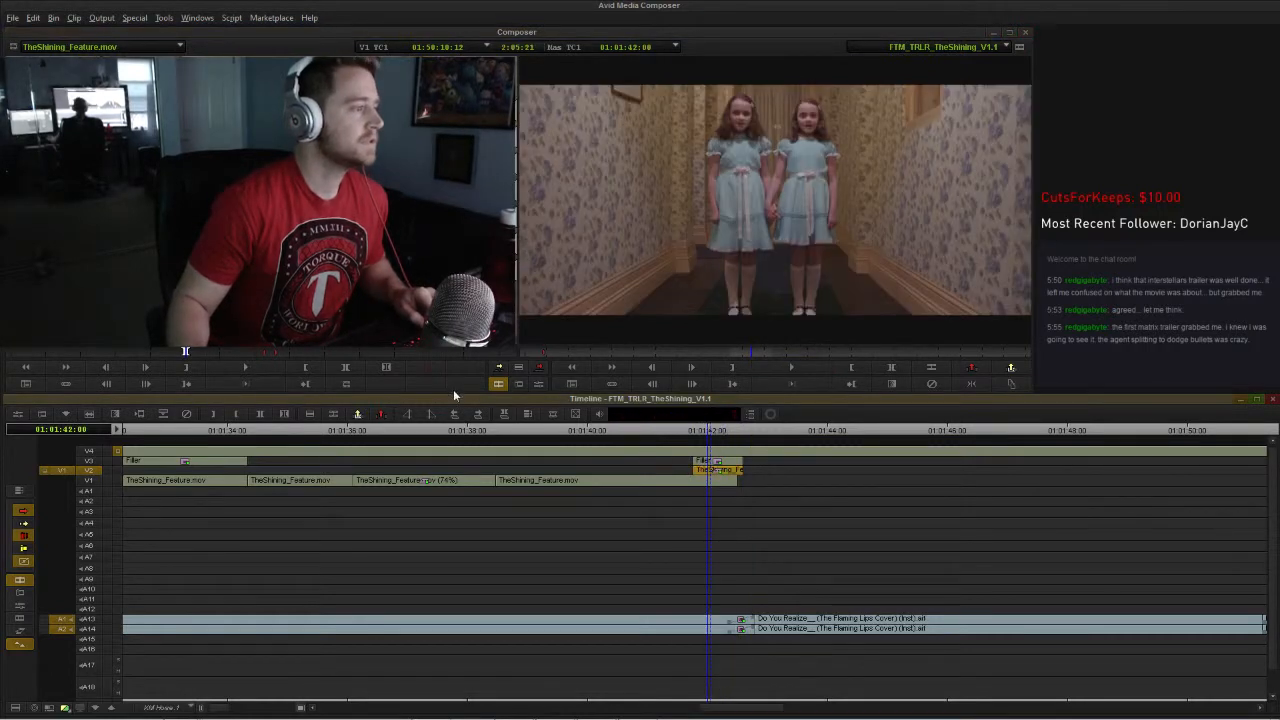
pyautogui.click(518, 383)
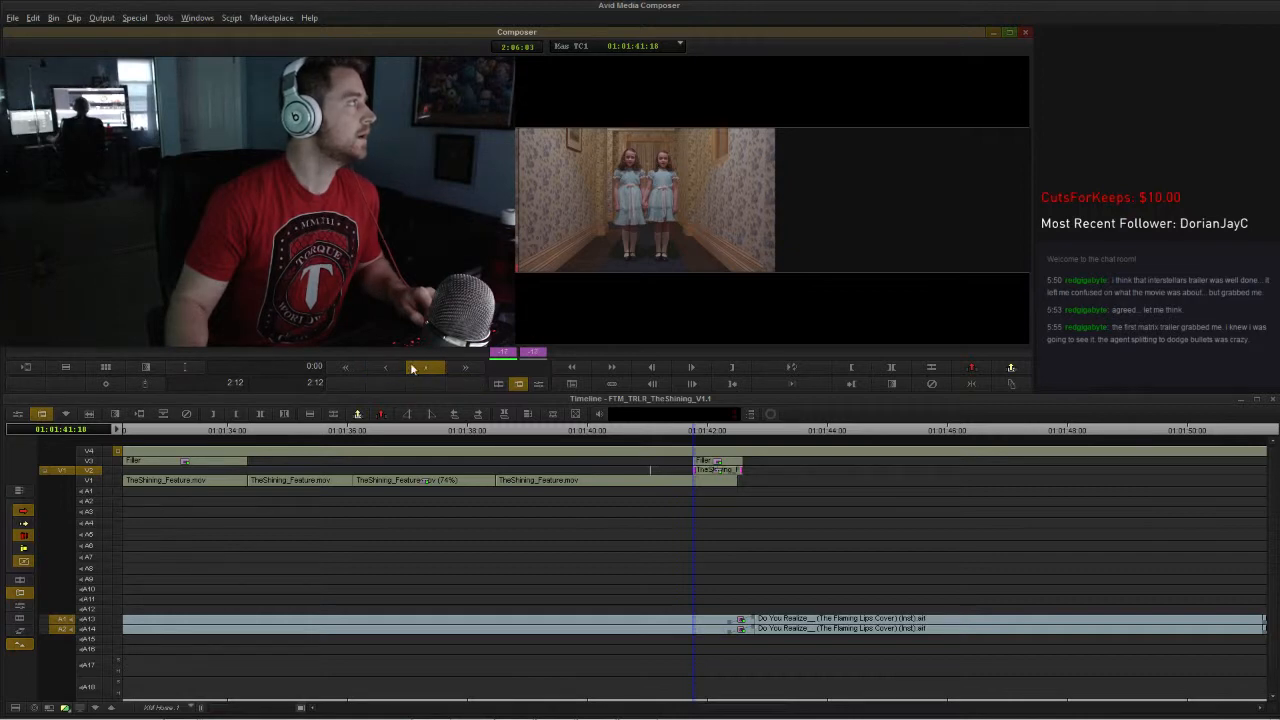
pyautogui.click(463, 370)
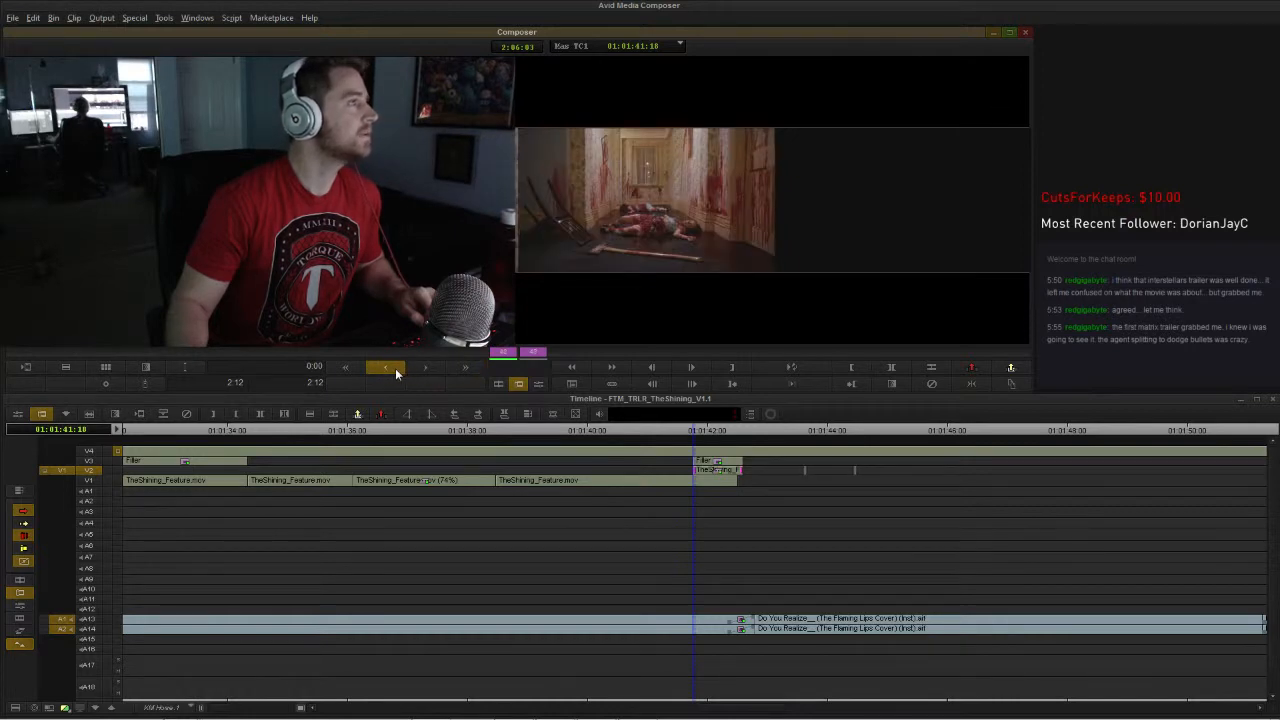
pyautogui.click(396, 370)
pyautogui.click(428, 370)
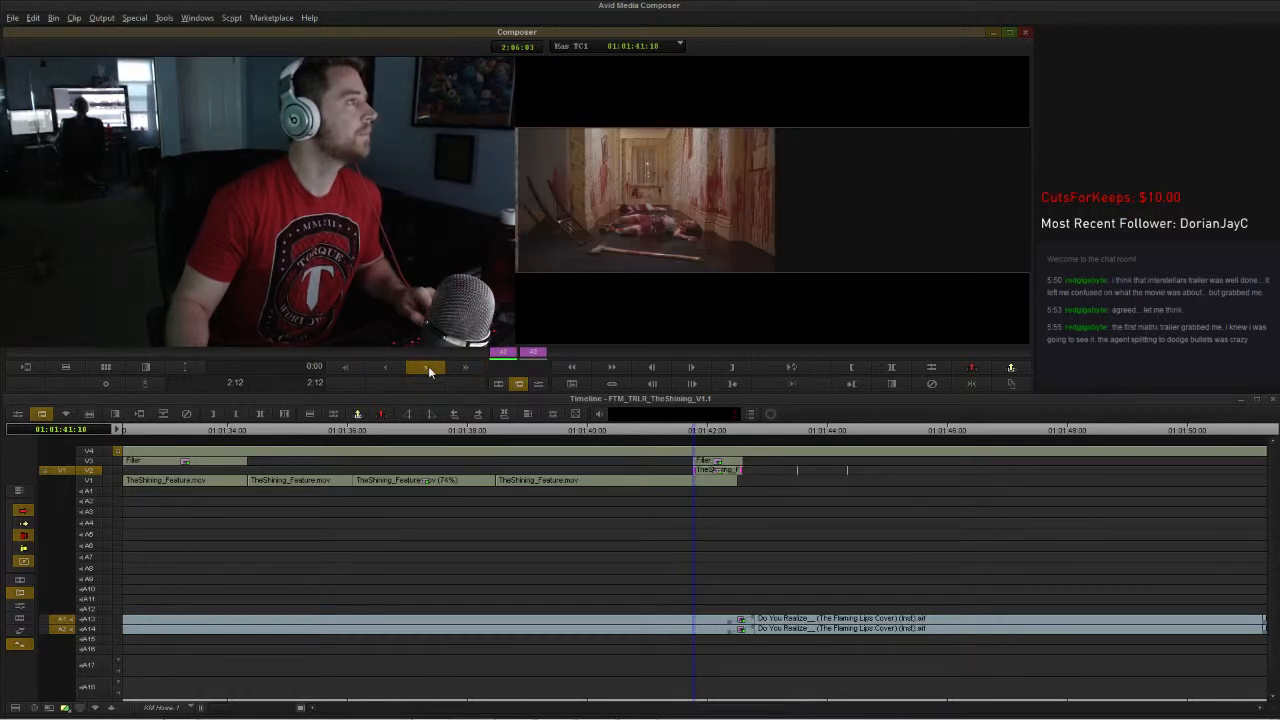
pyautogui.click(381, 370)
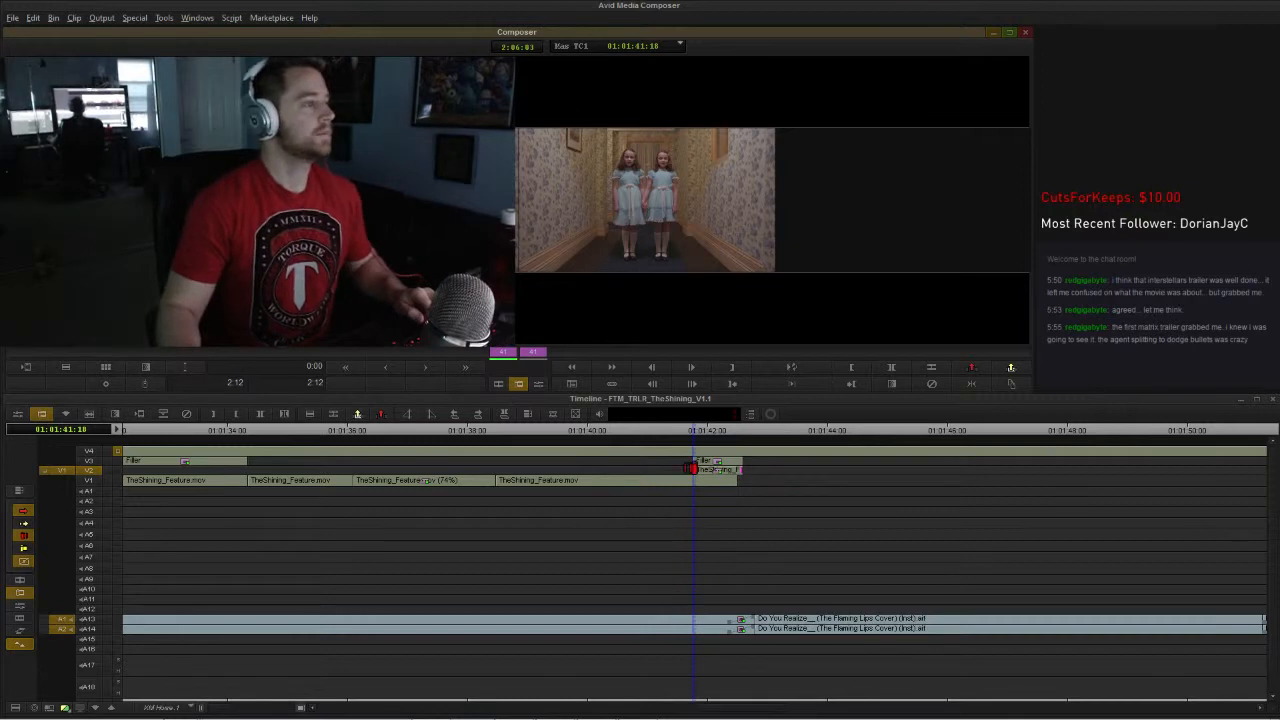
pyautogui.click(677, 436)
pyautogui.press('space')
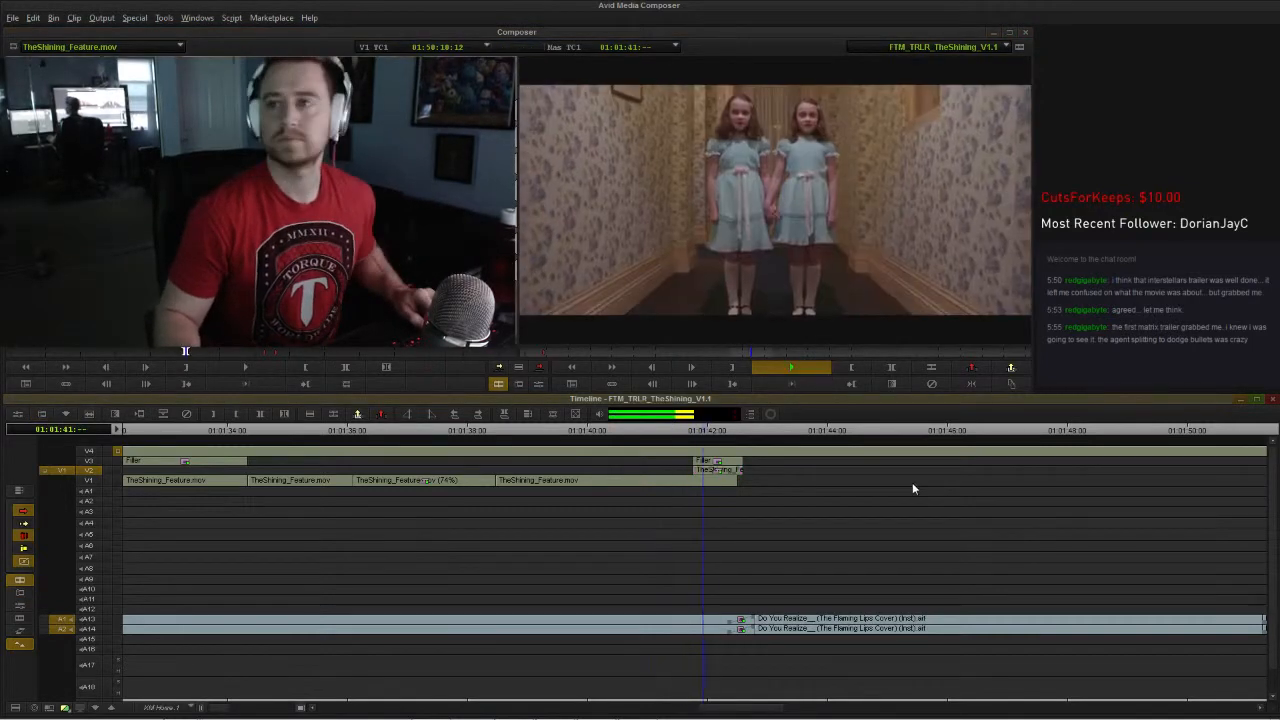
pyautogui.press('space')
# Step: Replay the section through the twins insert into the black after it, and show the whole sequence in the timeline
pyautogui.click(473, 439)
pyautogui.press('space')
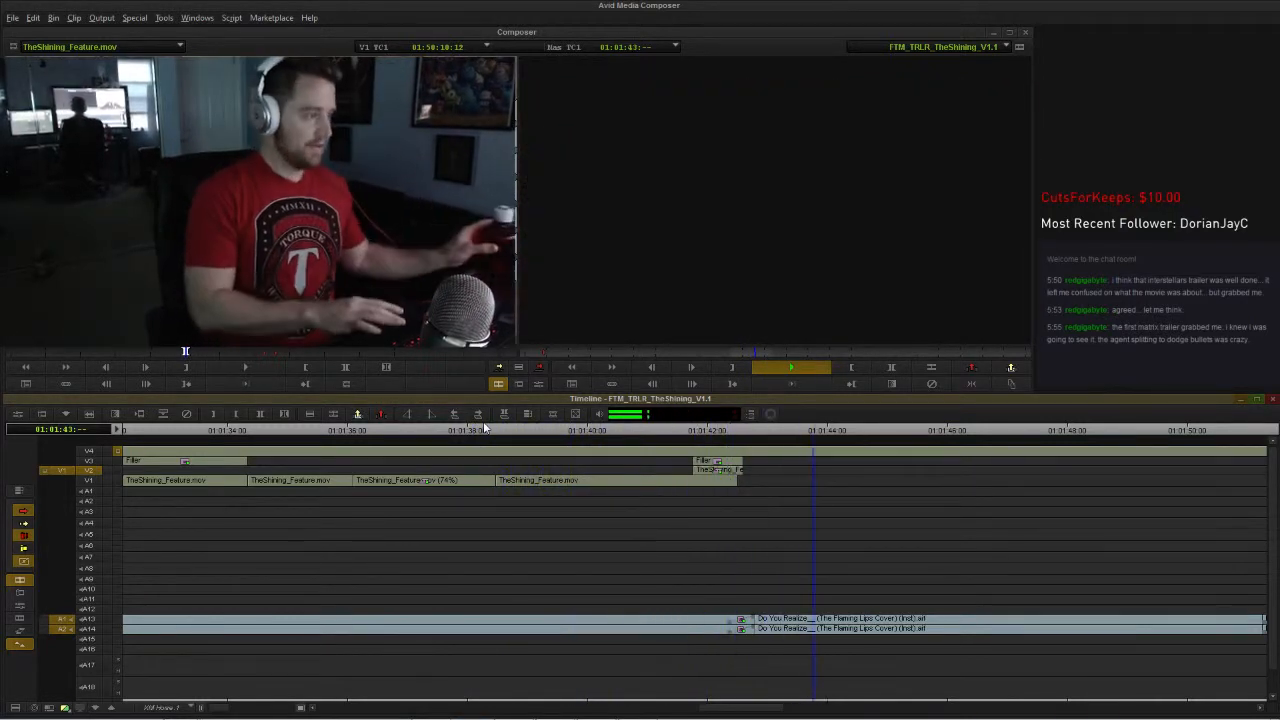
pyautogui.press('space')
pyautogui.hotkey('ctrl', '/')
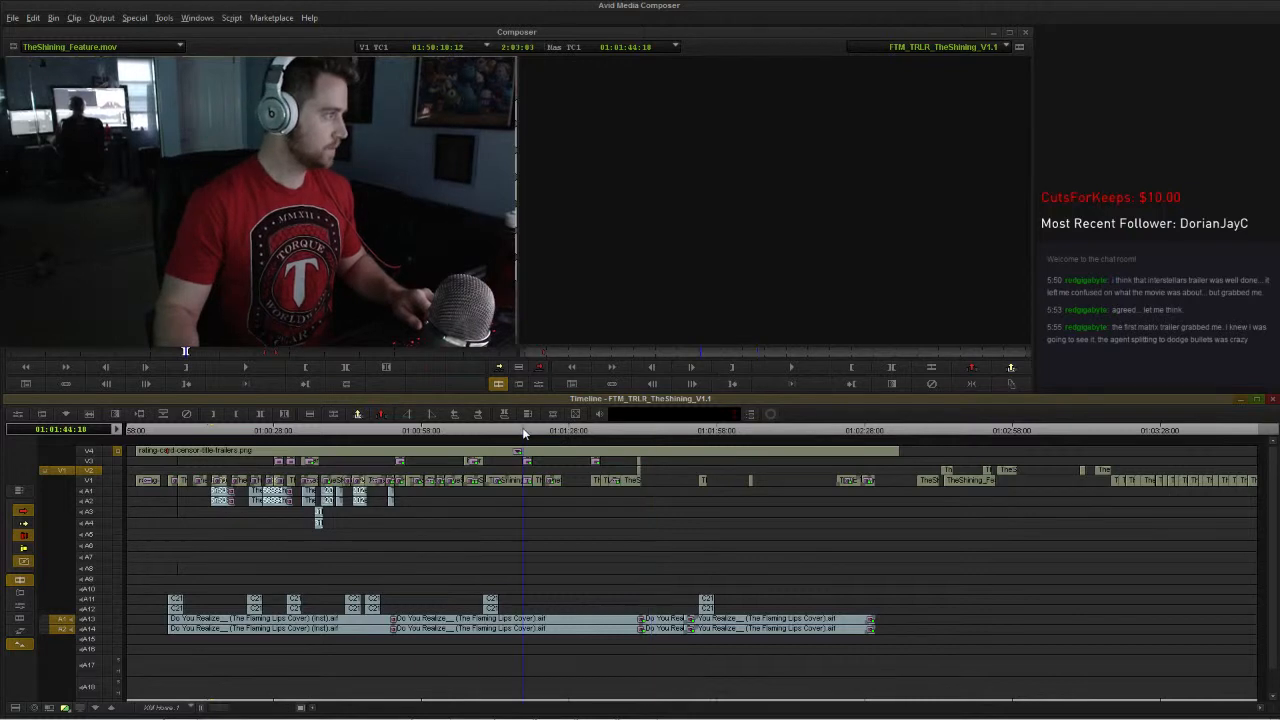
pyautogui.press('space')
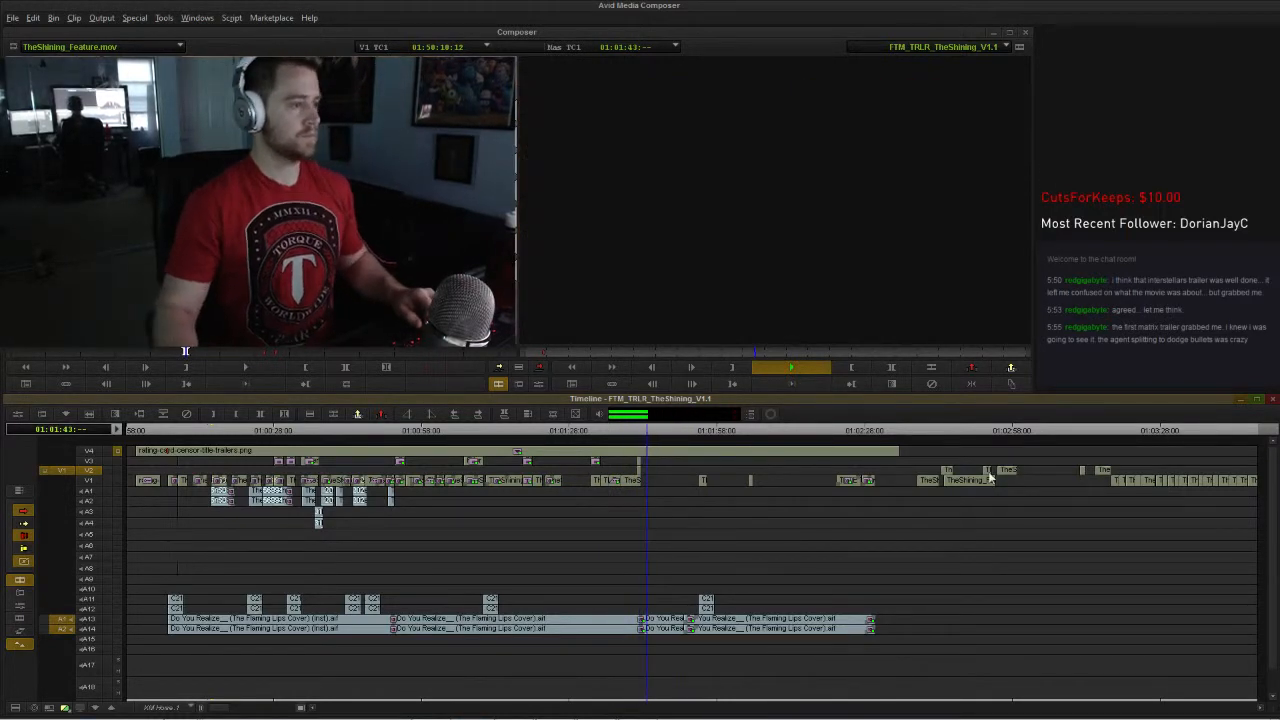
pyautogui.press('space')
# Step: Move the spare shot of the boy at about 01:02:41 on V1 into the gap following the Room 237 door shot
pyautogui.click(932, 432)
pyautogui.moveTo(932, 432); pyautogui.dragTo(916, 436)
pyautogui.moveTo(555, 432)
pyautogui.mouseDown()
pyautogui.moveTo(519, 430)
pyautogui.moveTo(559, 428)
pyautogui.mouseUp()
pyautogui.click(924, 428)
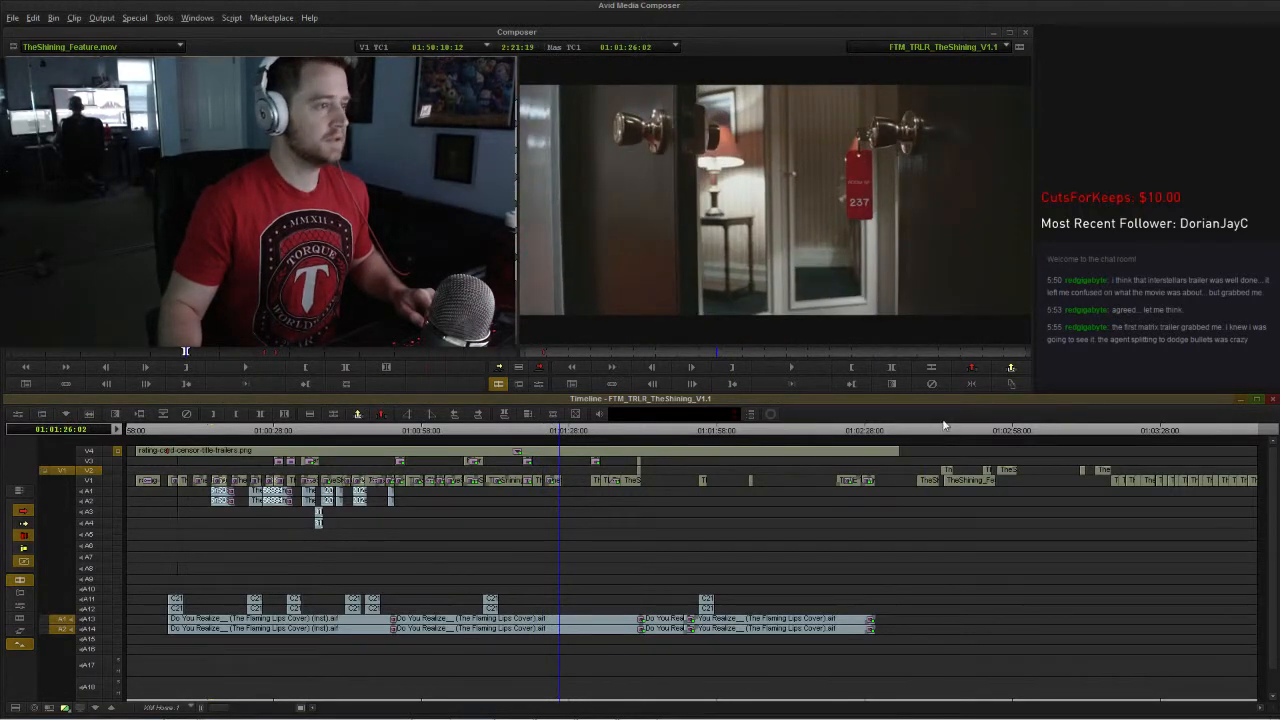
pyautogui.click(929, 432)
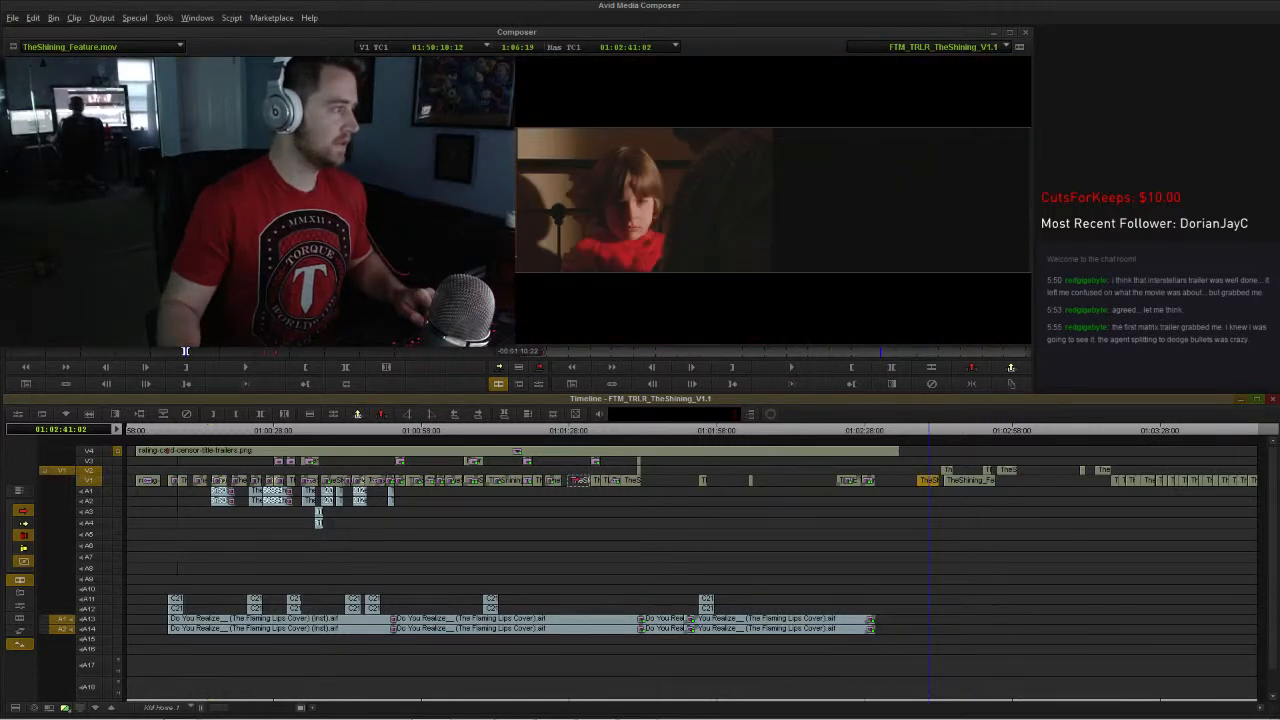
pyautogui.click(570, 429)
pyautogui.moveTo(570, 428); pyautogui.dragTo(560, 430)
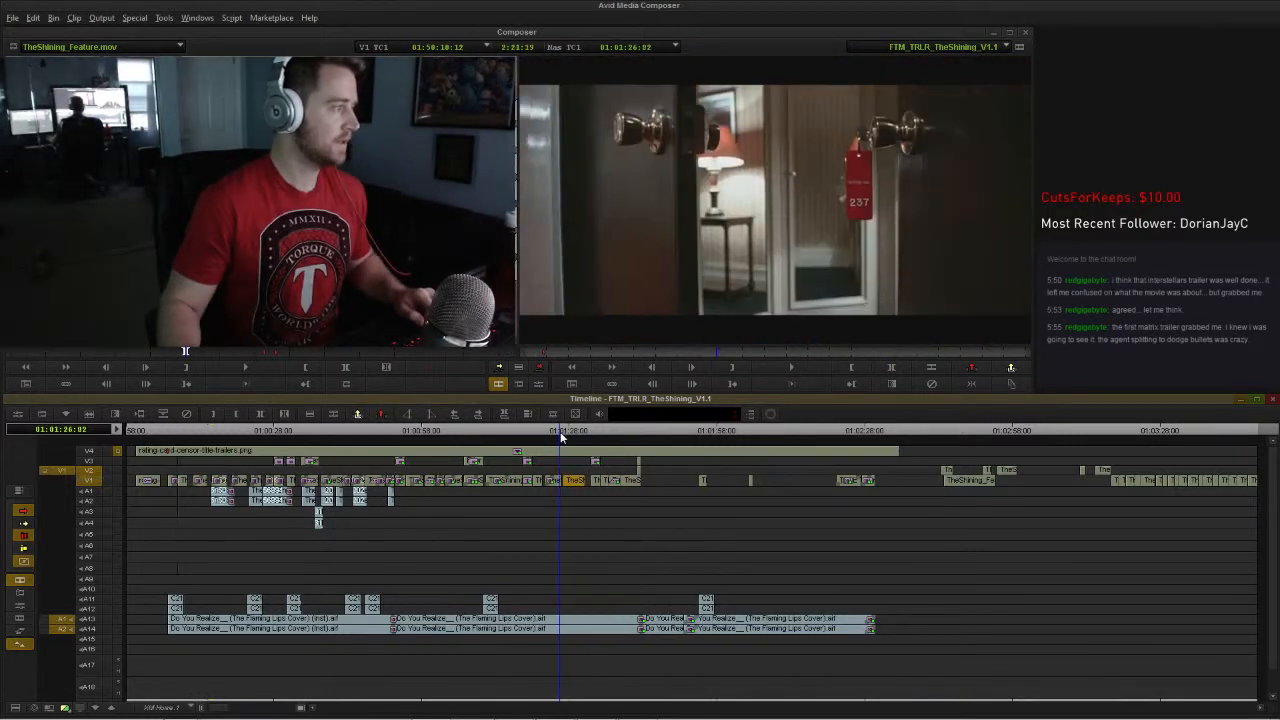
# Step: Butt the boy's shot against the end of the Room 237 door shot at 01:01:26:11, and play across the cut
pyautogui.press('h')
pyautogui.moveTo(748, 481); pyautogui.dragTo(733, 481)
pyautogui.press(',')
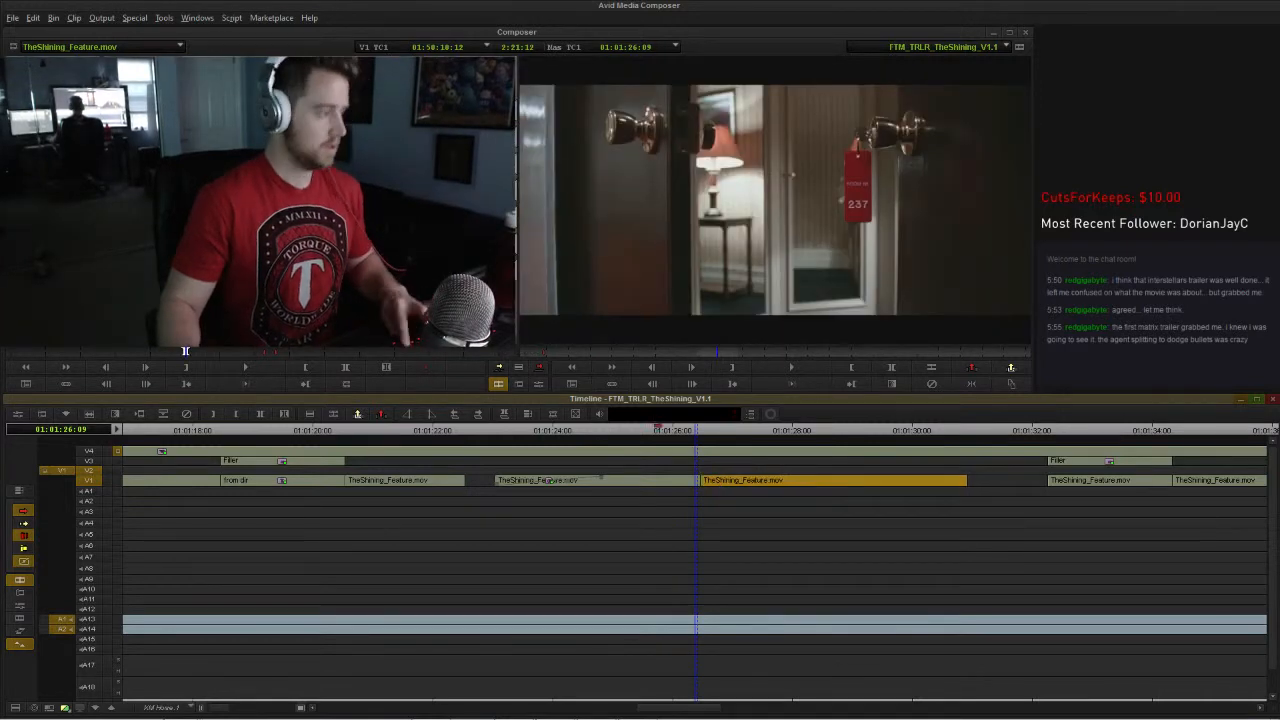
pyautogui.click(522, 431)
pyautogui.press('space')
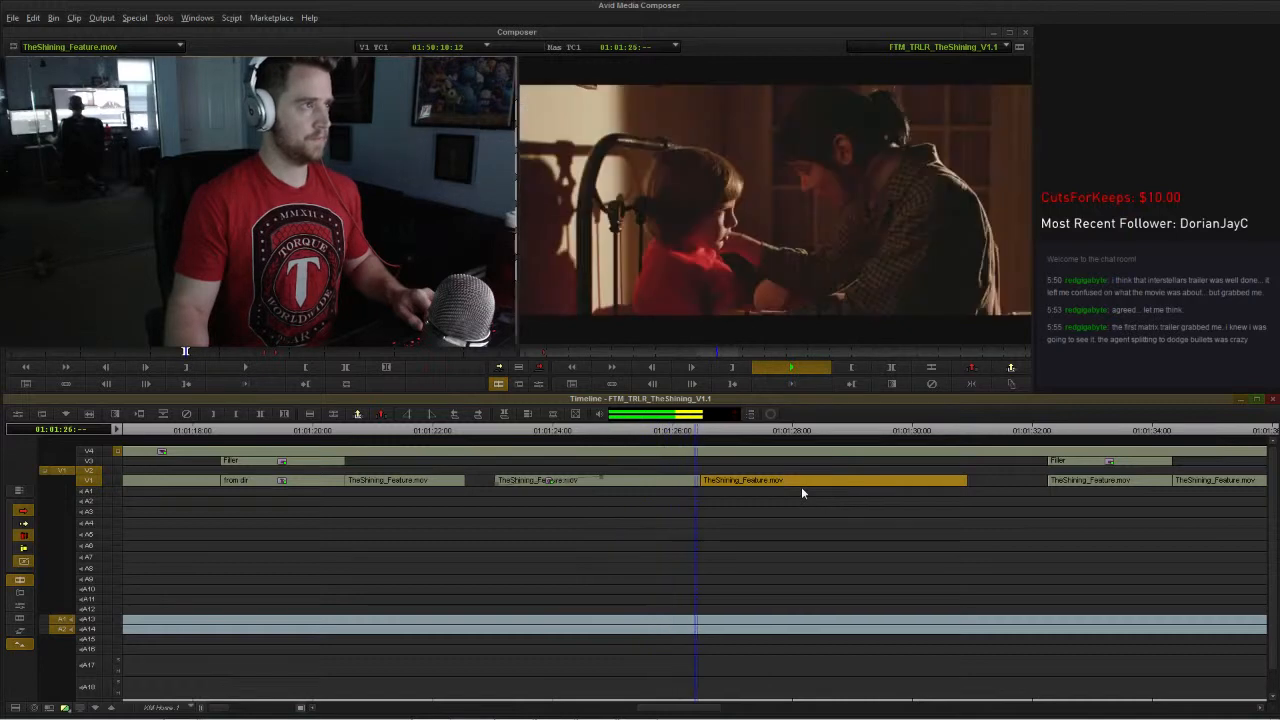
pyautogui.press('space')
# Step: Split the boy's shot at 01:01:27:00 on V1, remove its head, and pull the close-up back against the door shot
pyautogui.moveTo(725, 430); pyautogui.dragTo(733, 430)
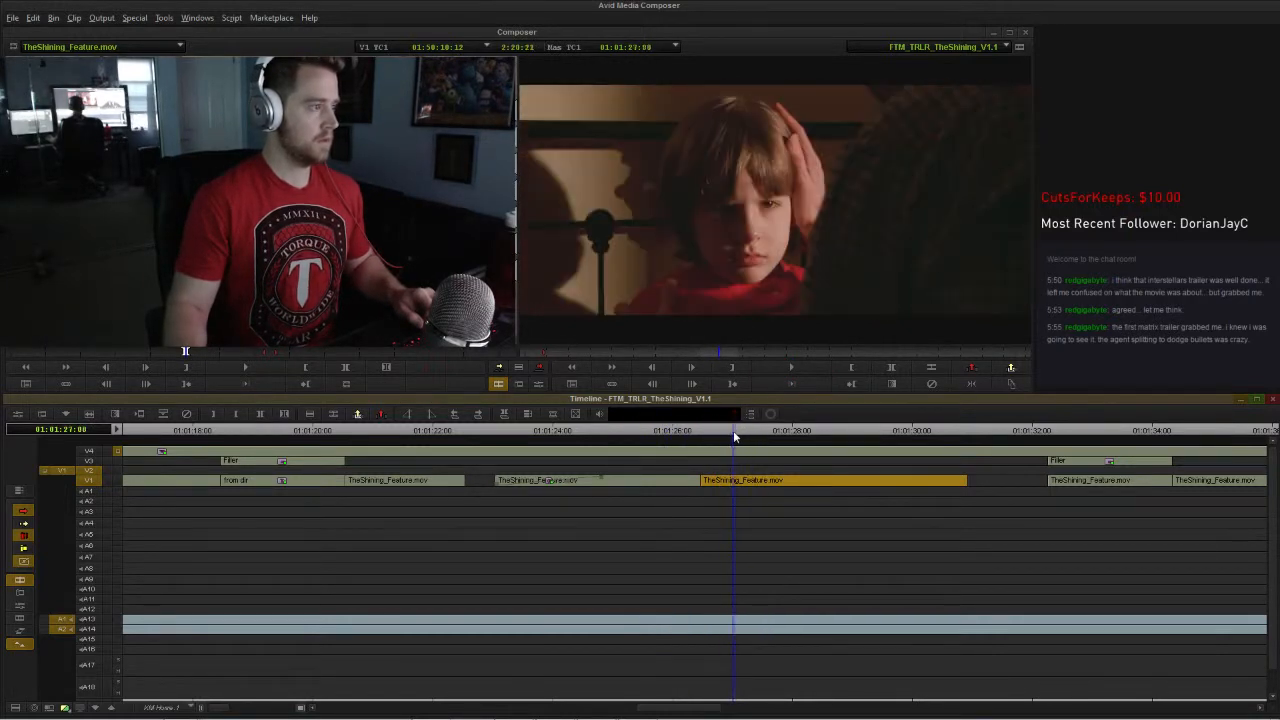
pyautogui.click(92, 471)
pyautogui.press('h')
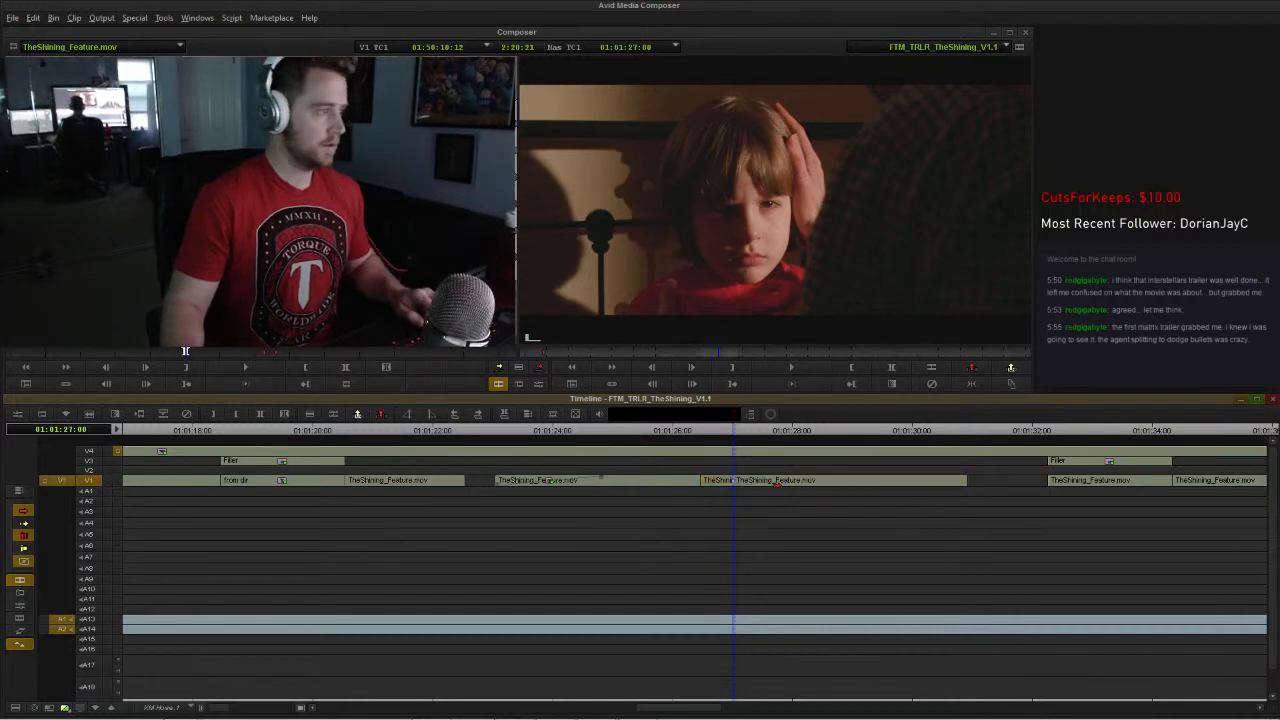
pyautogui.moveTo(775, 483); pyautogui.dragTo(737, 482)
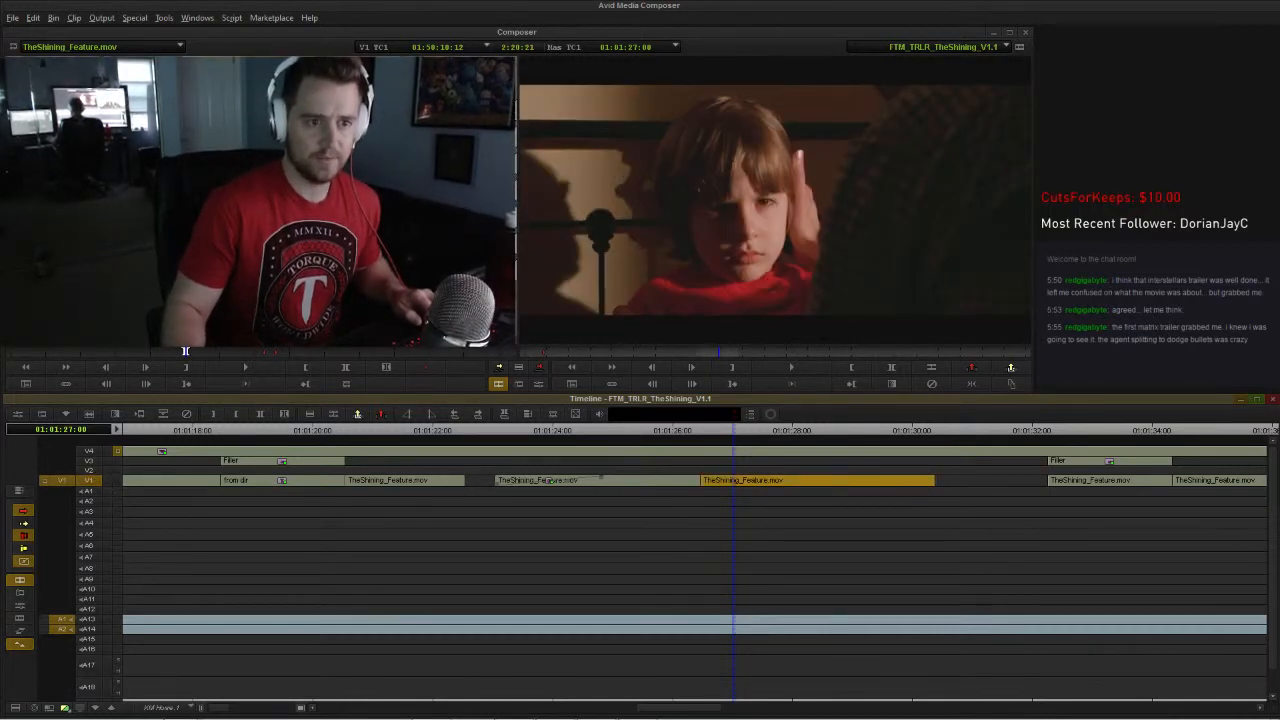
# Step: Apply a speed effect to the boy's close-up on V1 and slow it to 74%
pyautogui.moveTo(838, 461); pyautogui.dragTo(822, 482)
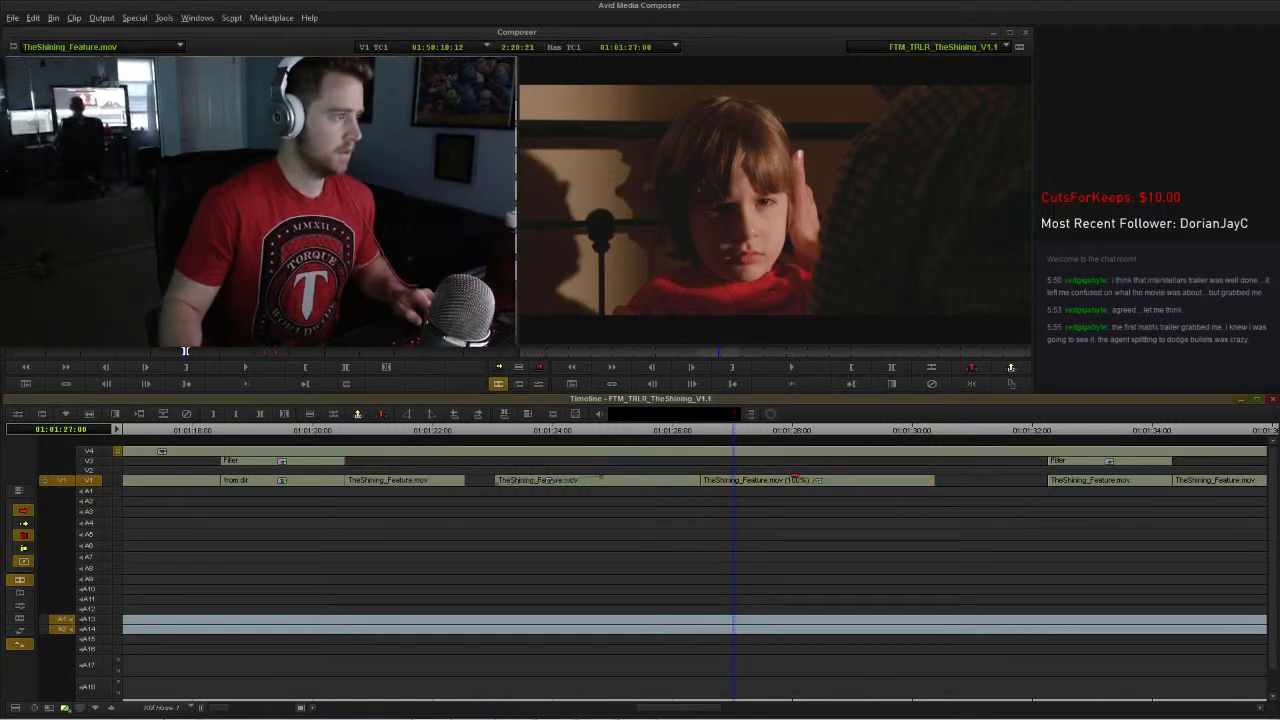
pyautogui.press('a')
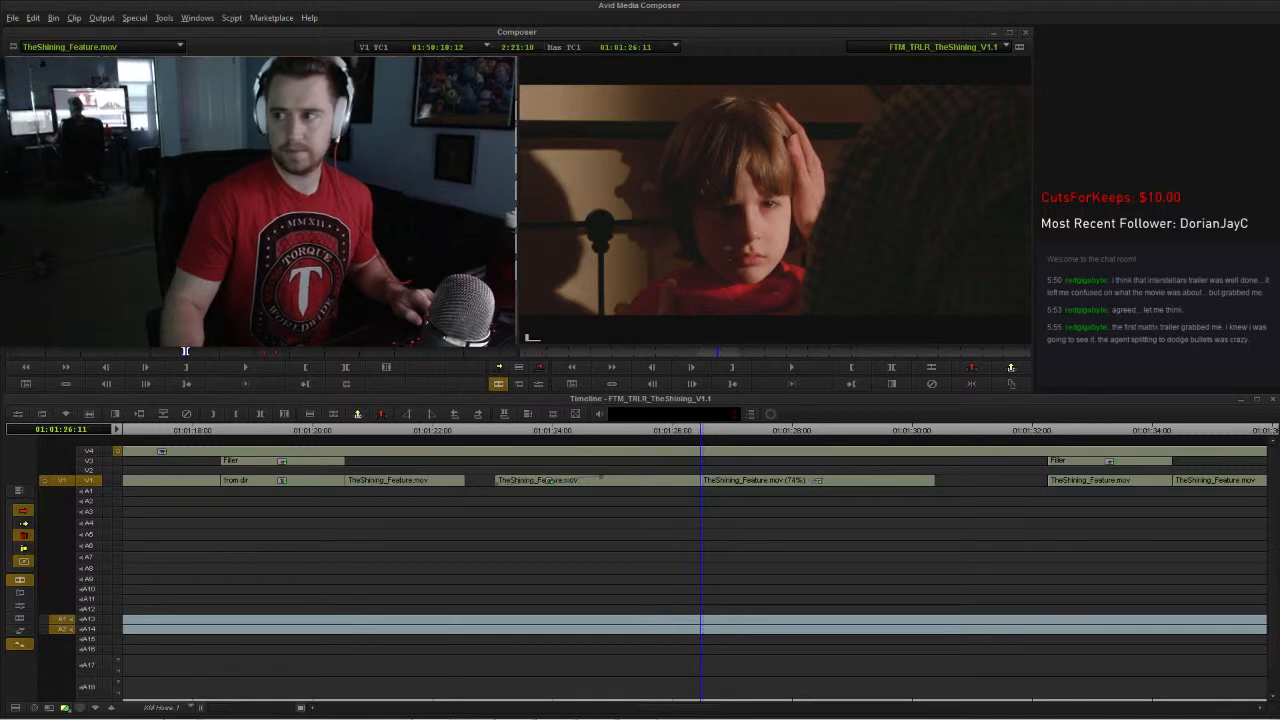
# Step: Play twice across the cut from the Room 237 door shot into the boy's slowed close-up on V1
pyautogui.click(670, 441)
pyautogui.press('space')
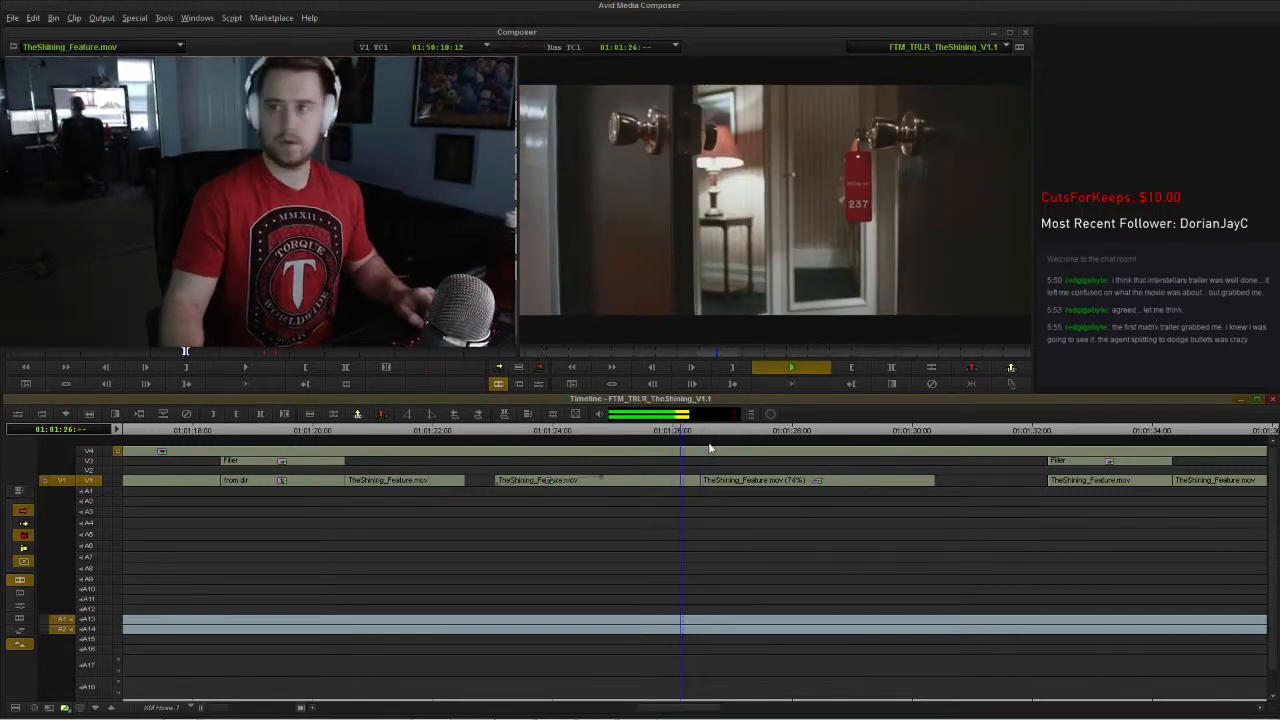
pyautogui.press('space')
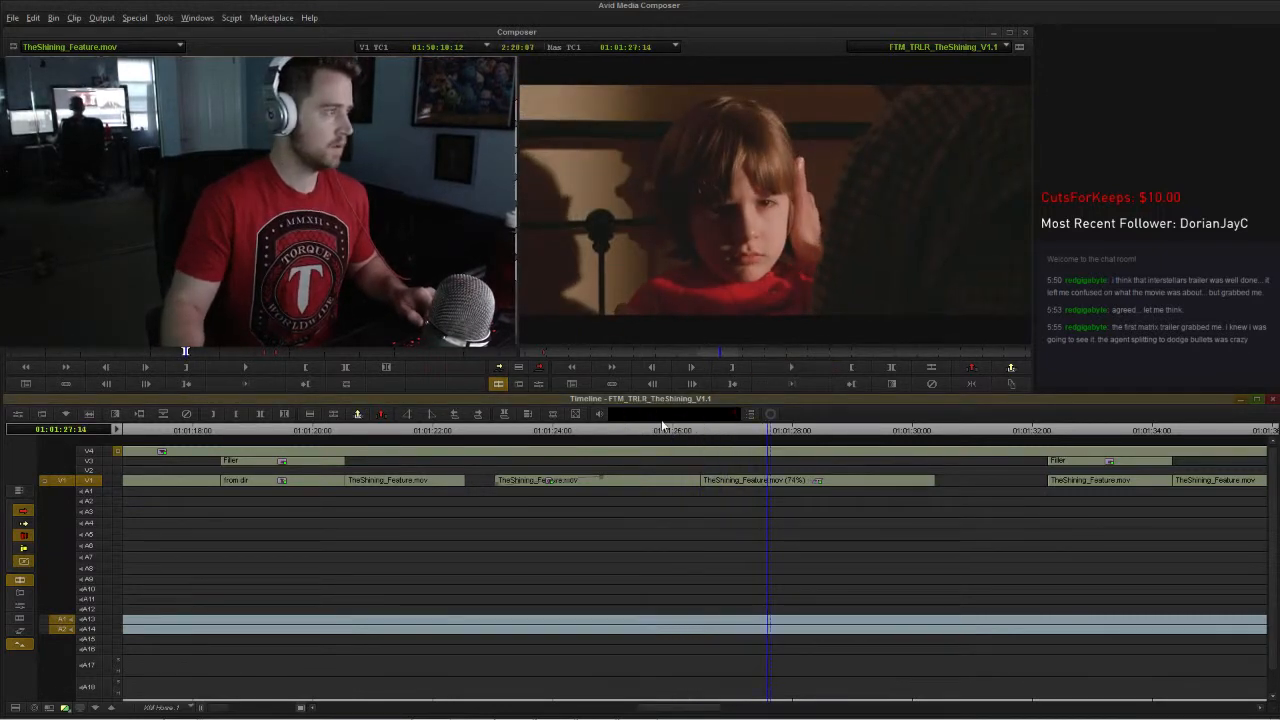
pyautogui.click(656, 429)
pyautogui.press('space')
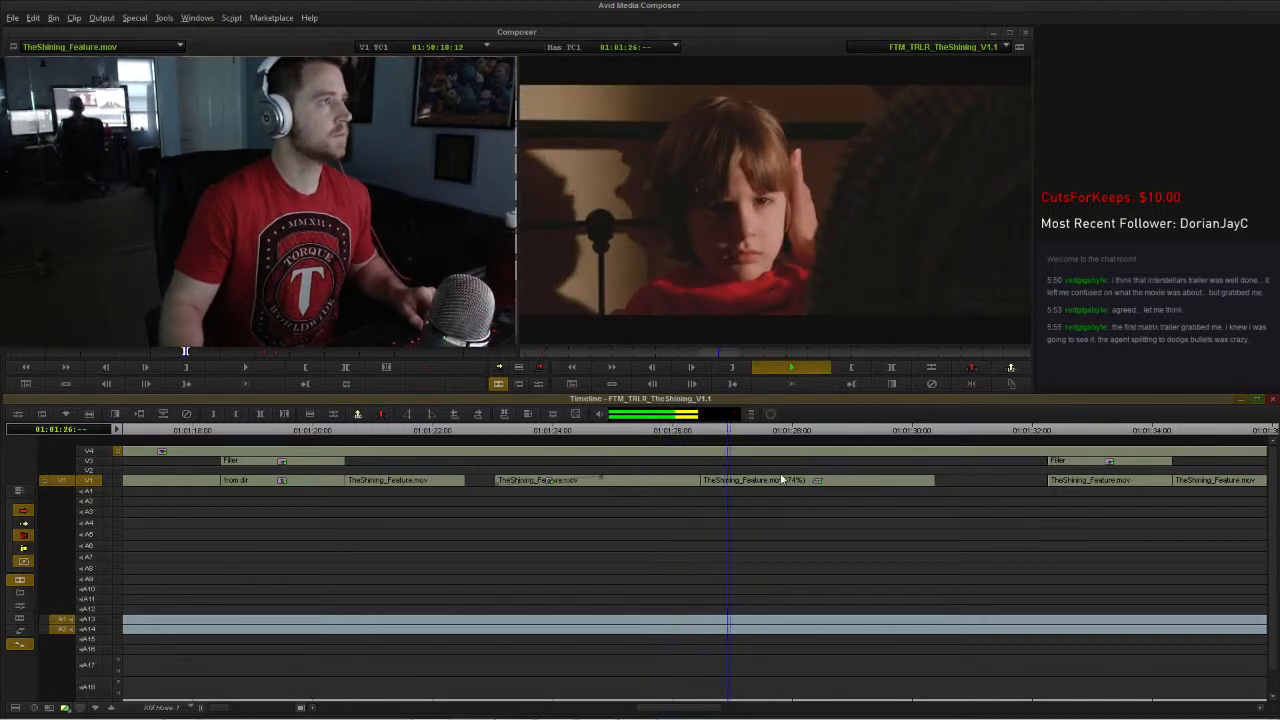
pyautogui.press('space')
# Step: Match the boy's close-up at 01:01:27:10 back to its source footage and play the original shot there
pyautogui.moveTo(789, 430); pyautogui.dragTo(758, 434)
pyautogui.press('n')
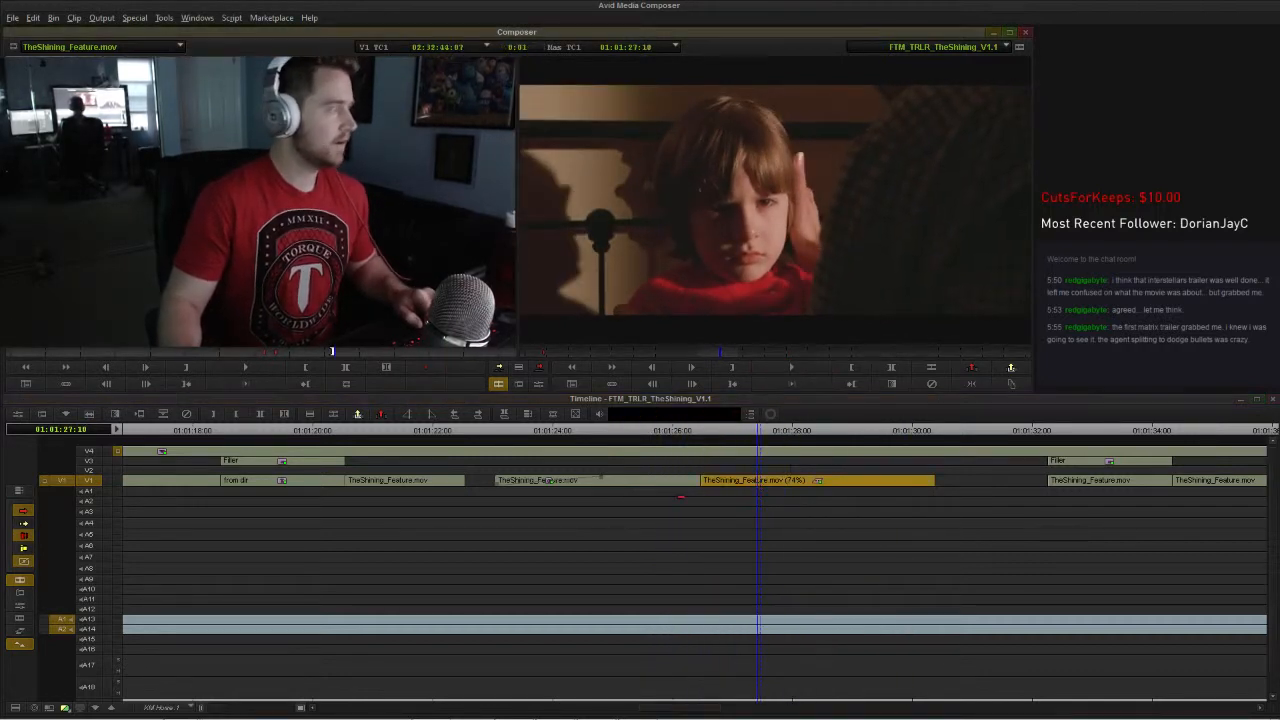
pyautogui.press('space')
pyautogui.press('space')
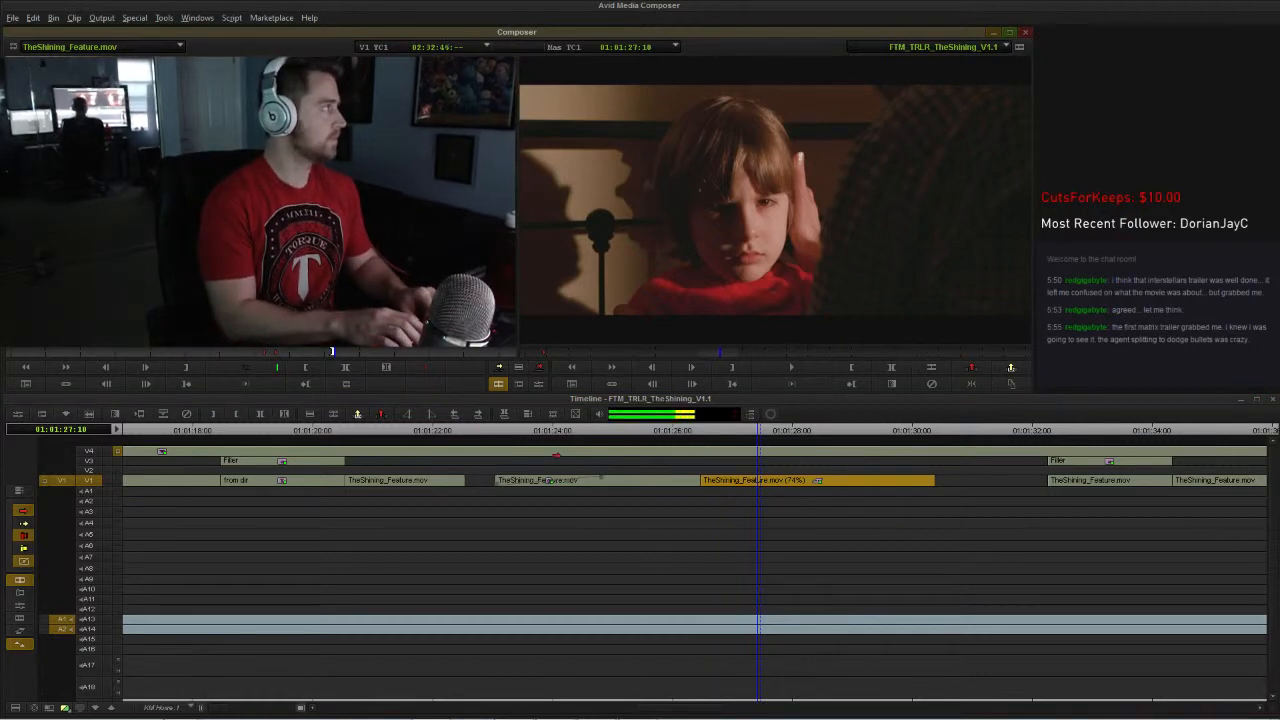
pyautogui.press('space')
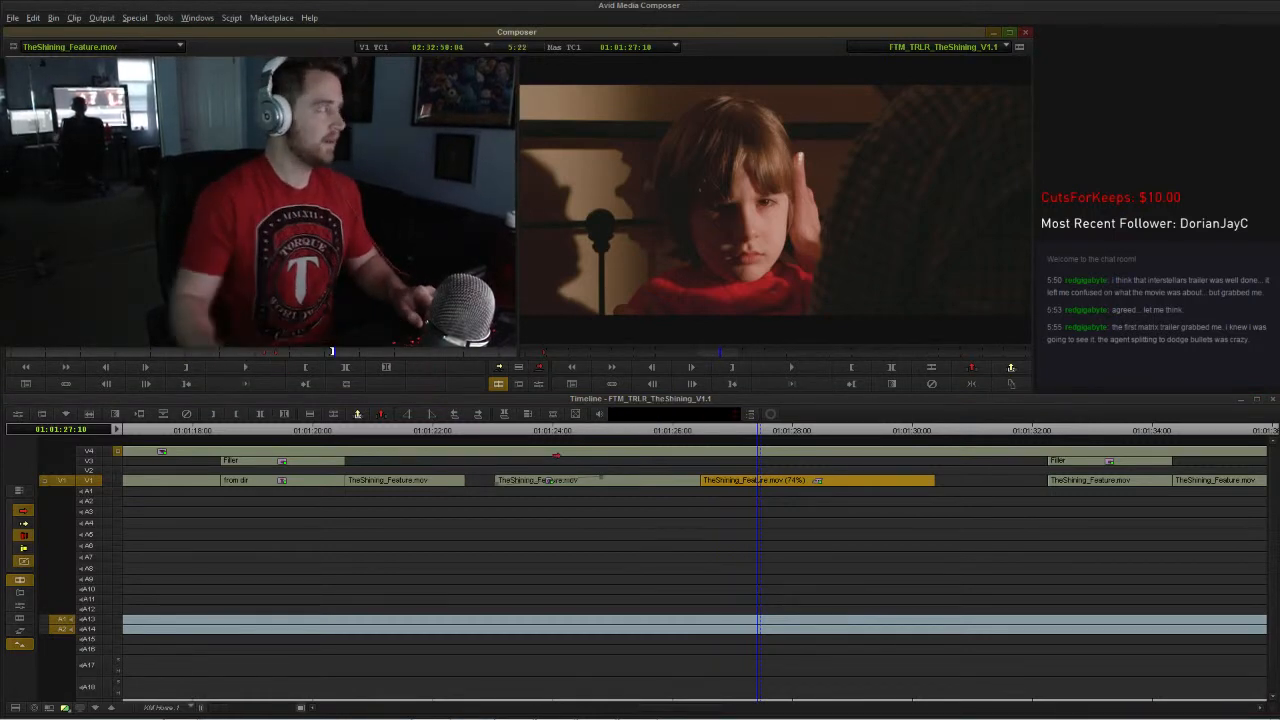
pyautogui.press('j')
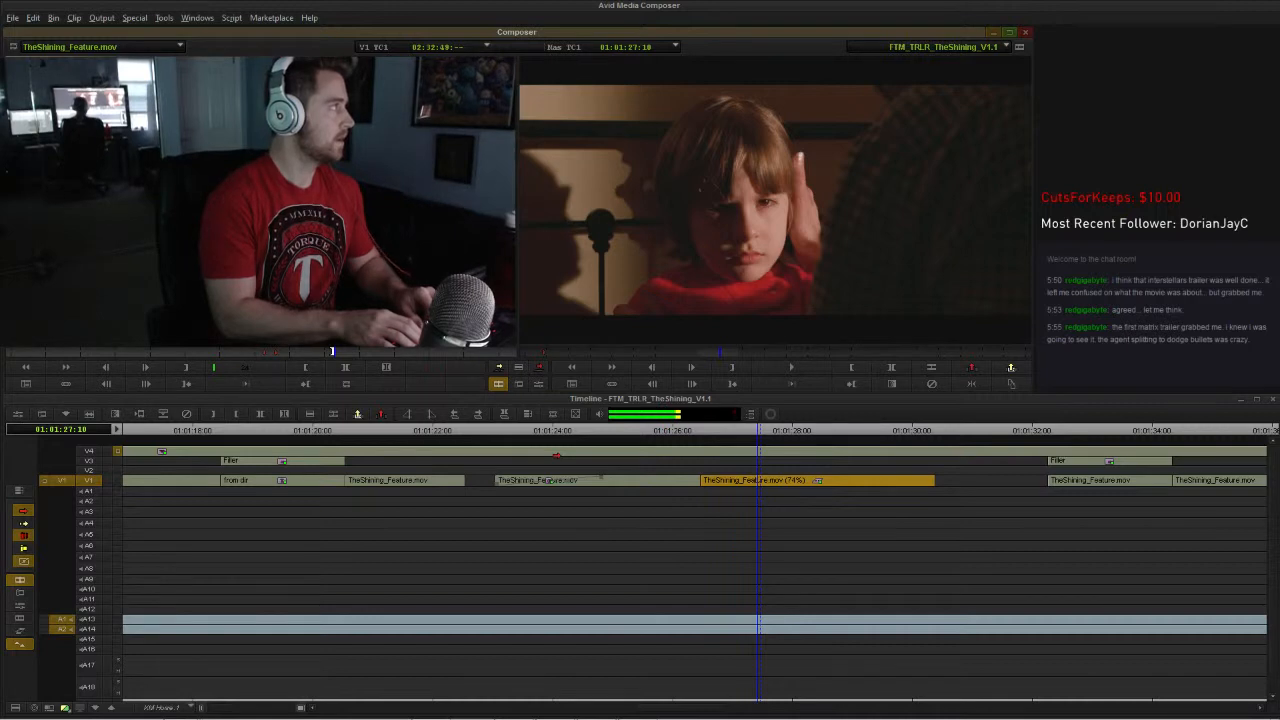
pyautogui.press('space')
# Step: Undo the speed effect on the boy's close-up on V1 and play the shot from its start
pyautogui.click(702, 430)
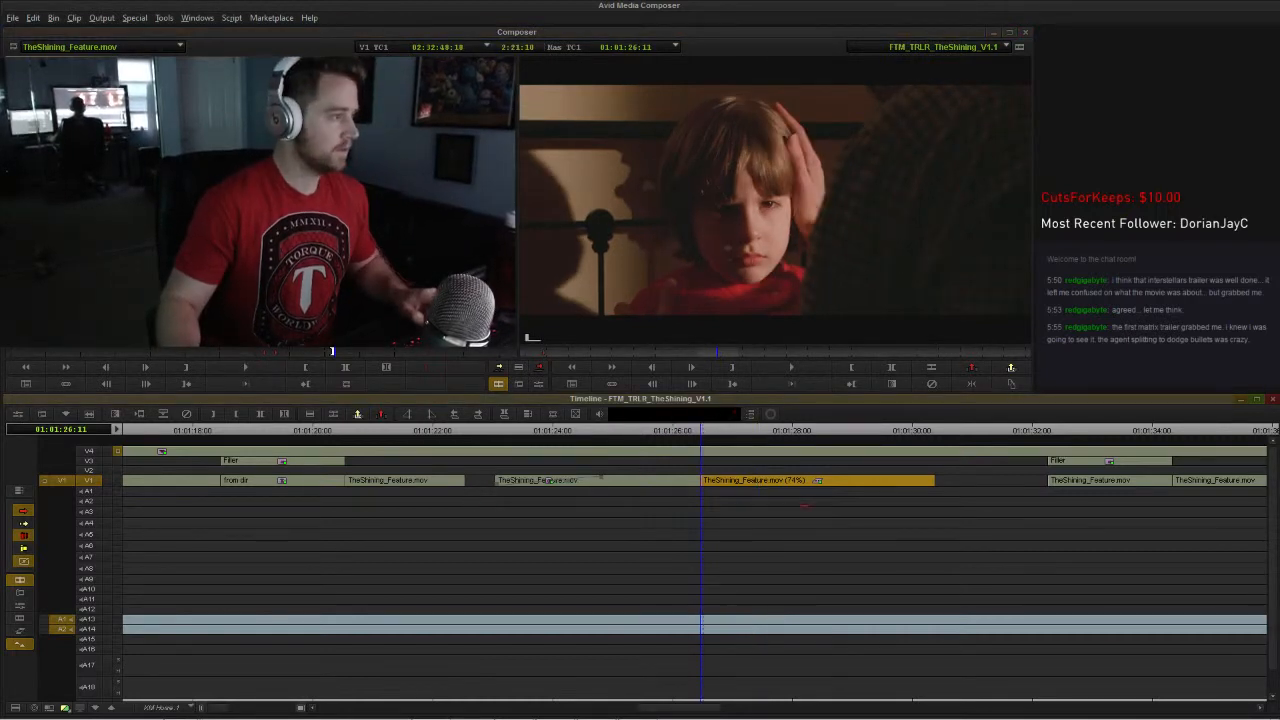
pyautogui.hotkey('ctrl', 'z')
pyautogui.press('space')
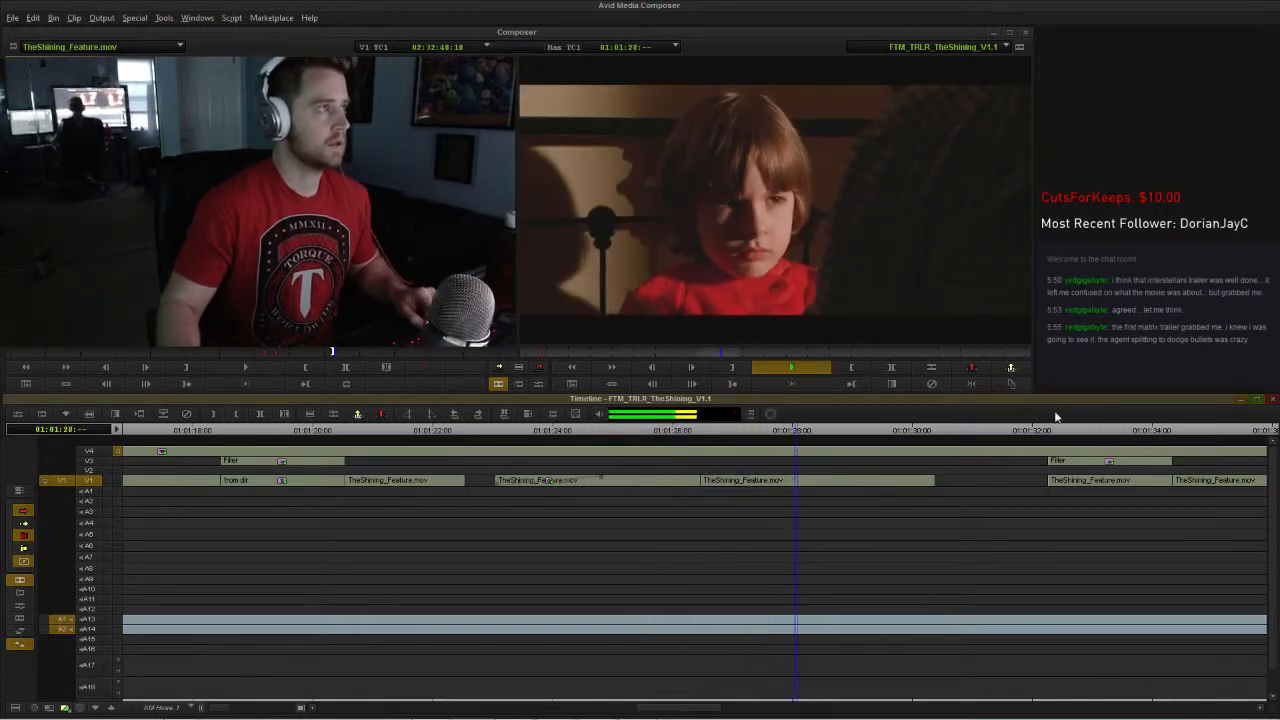
pyautogui.press('space')
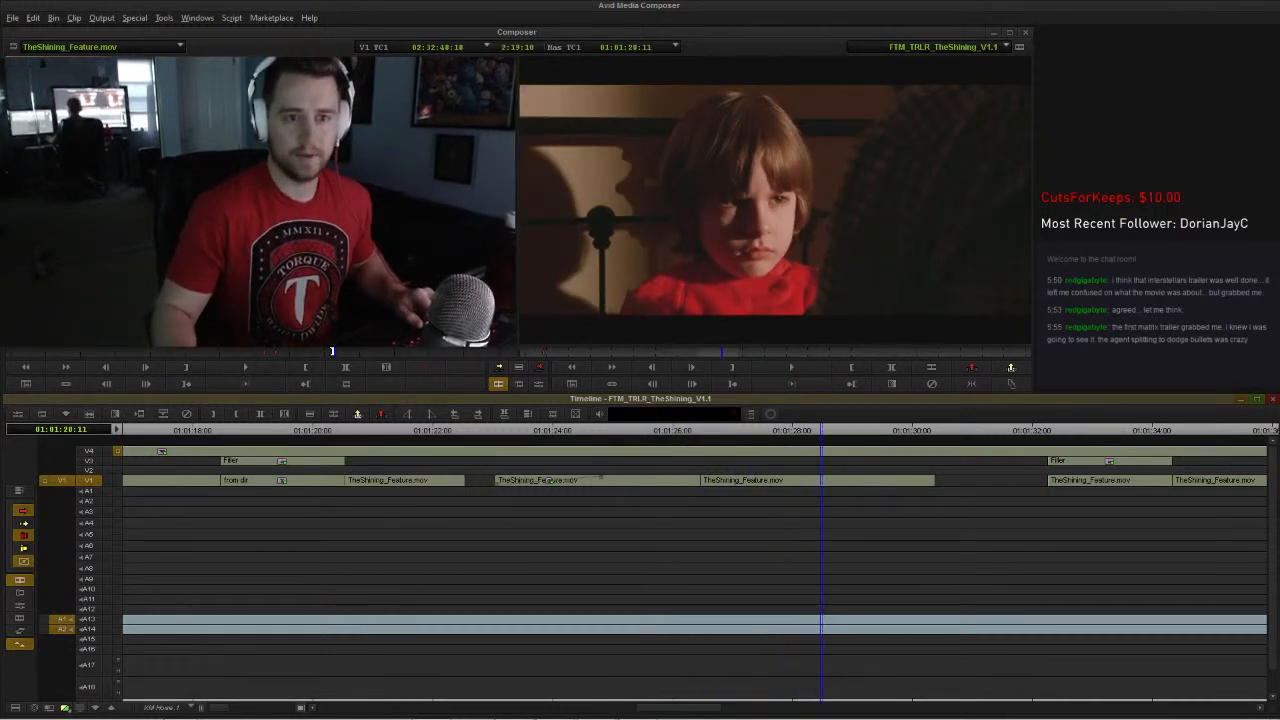
# Step: Move the spare shot of the woman hugging the child, at about 01:03:18 on V1, to the end of the boy's close-up
pyautogui.hotkey('ctrl', '/')
pyautogui.moveTo(1191, 428); pyautogui.dragTo(1118, 449)
pyautogui.press('h')
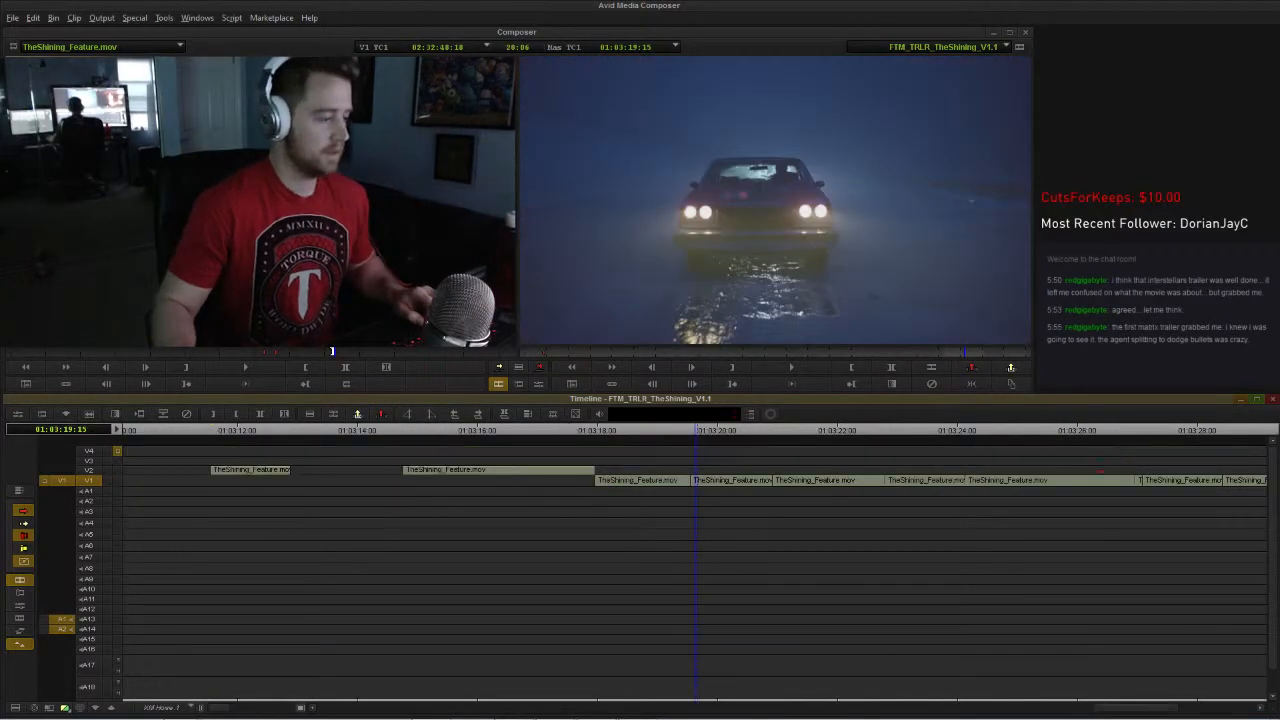
pyautogui.moveTo(712, 430); pyautogui.dragTo(655, 430)
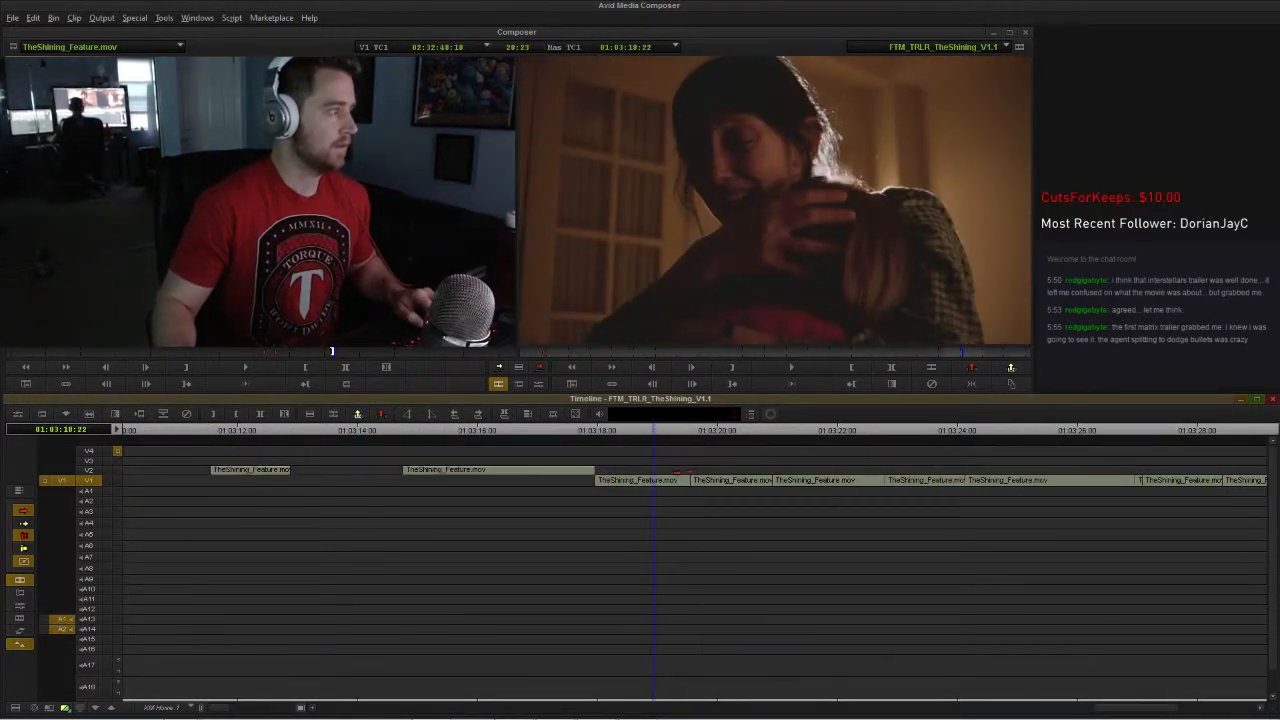
pyautogui.press('h')
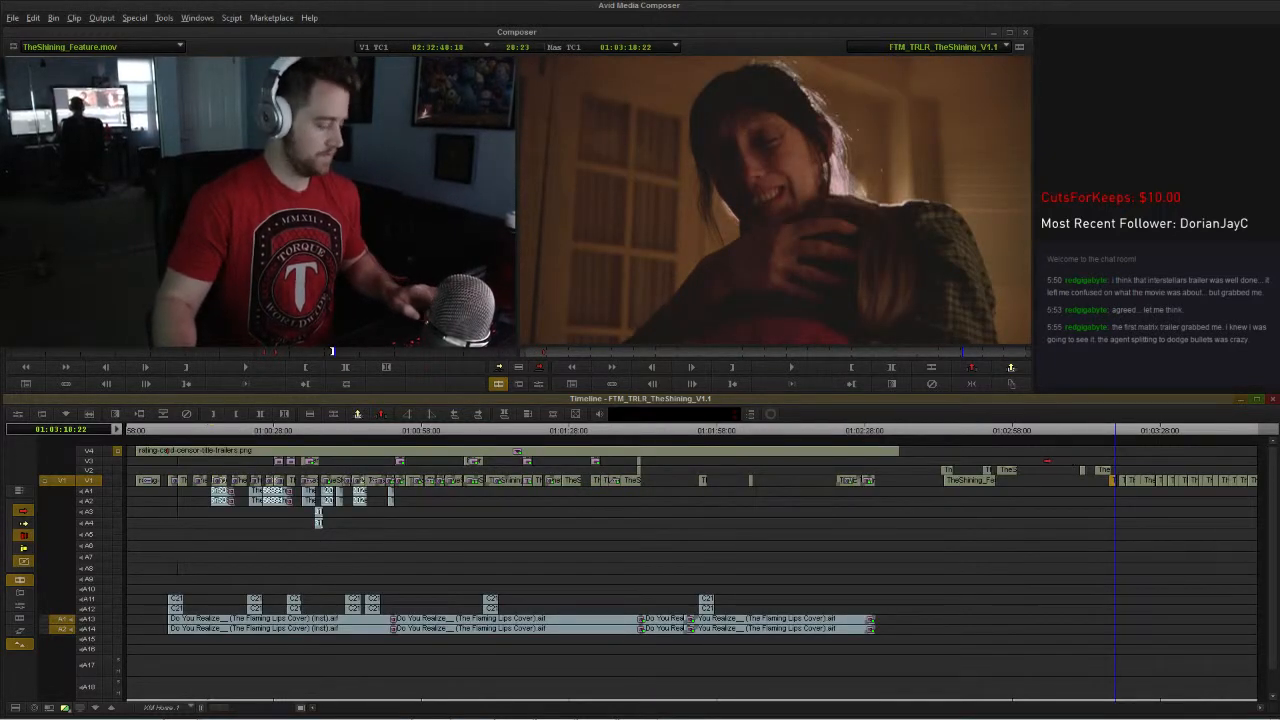
pyautogui.press('a')
pyautogui.moveTo(643, 435); pyautogui.dragTo(581, 434)
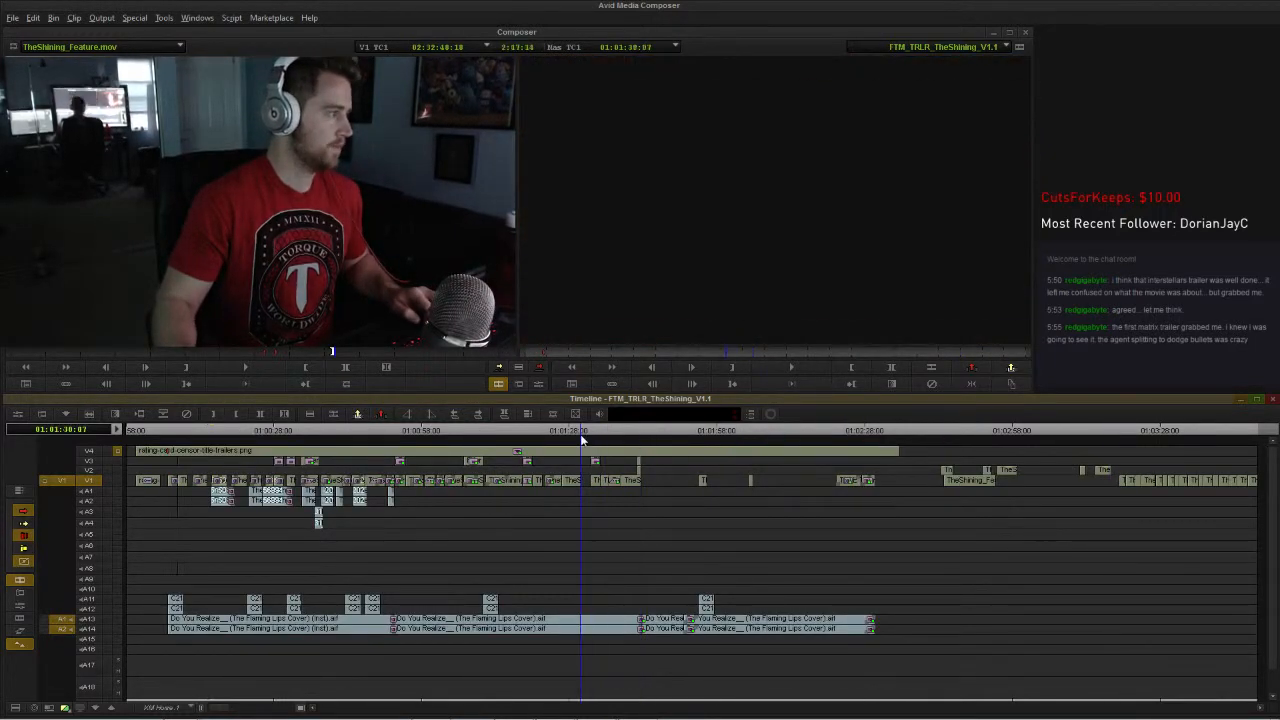
pyautogui.moveTo(665, 437); pyautogui.dragTo(656, 432)
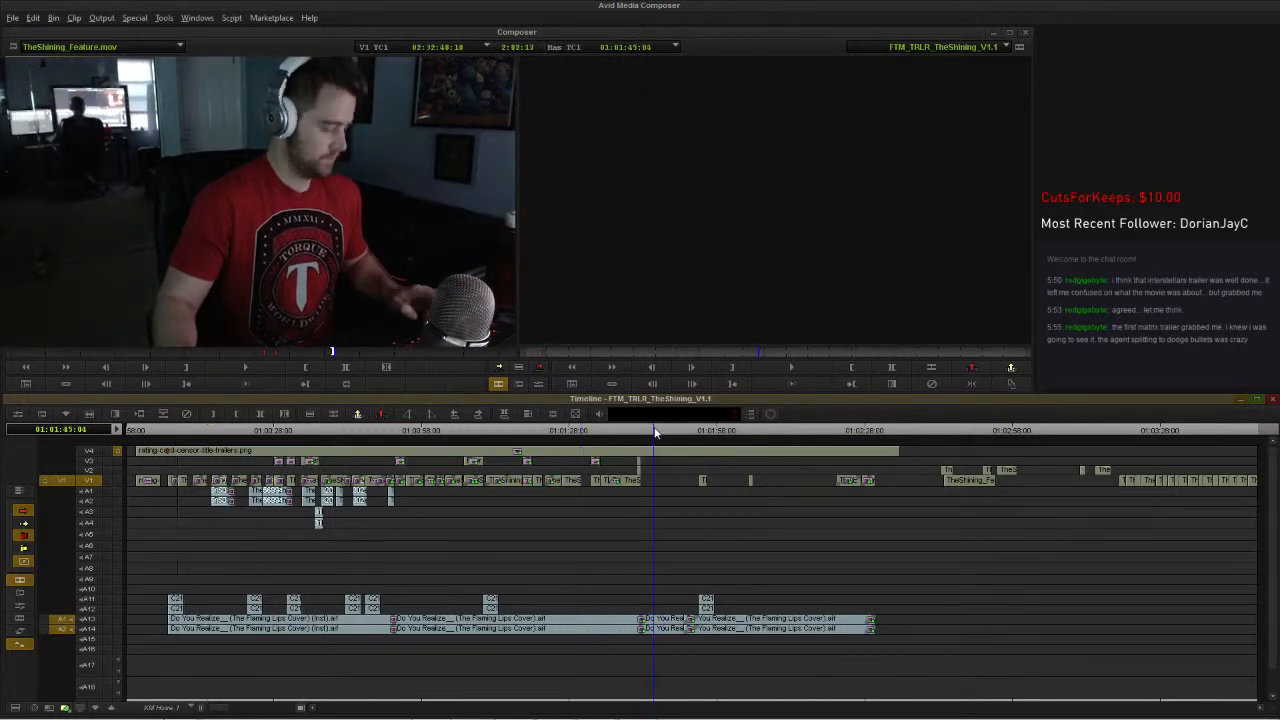
pyautogui.click(649, 432)
pyautogui.press('h')
pyautogui.moveTo(837, 480); pyautogui.dragTo(200, 444)
# Step: Play the boy's close-up, and shift the woman's shot up to V2 so it starts at 01:01:28:12 over the close-up
pyautogui.press('space')
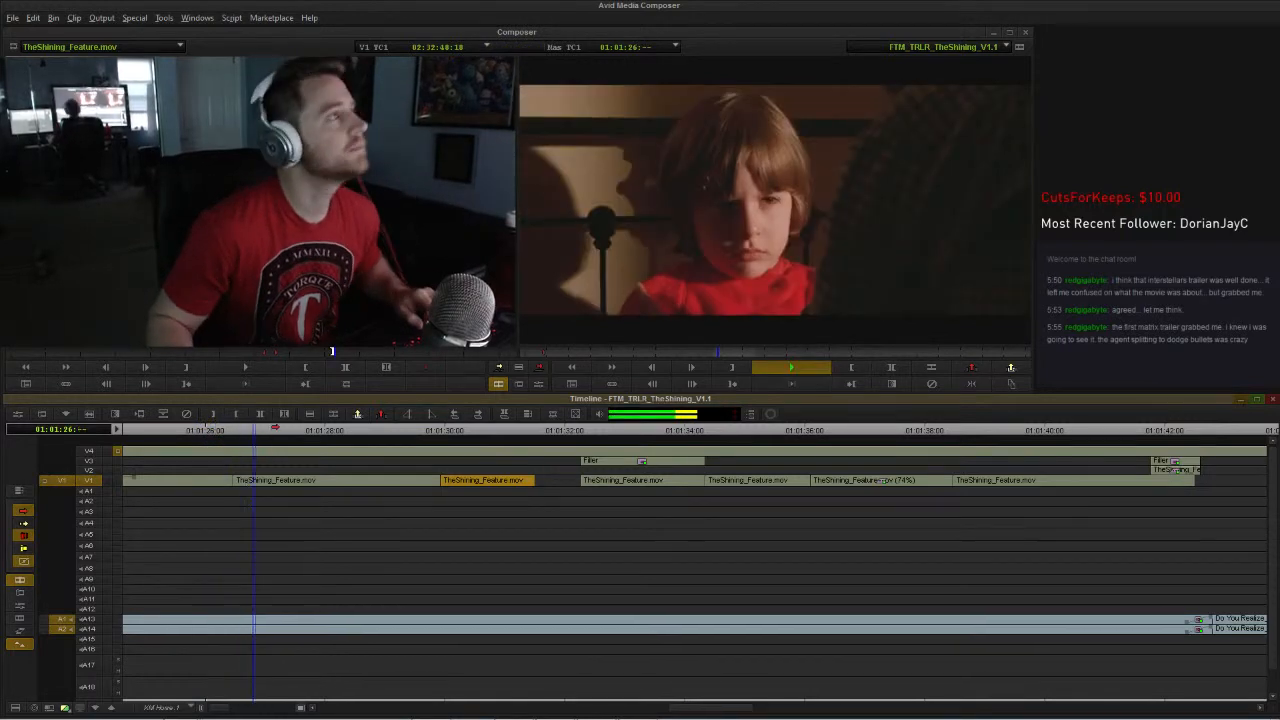
pyautogui.press('space')
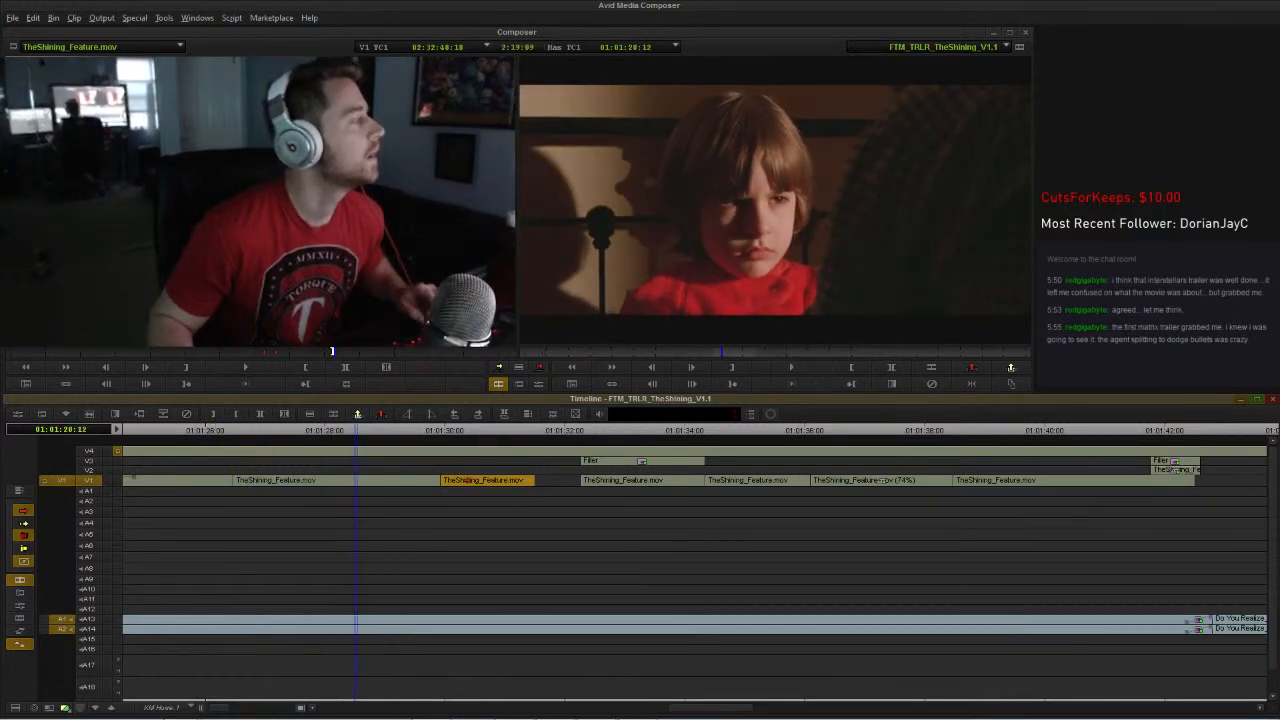
pyautogui.moveTo(466, 480); pyautogui.dragTo(383, 469)
pyautogui.press('space')
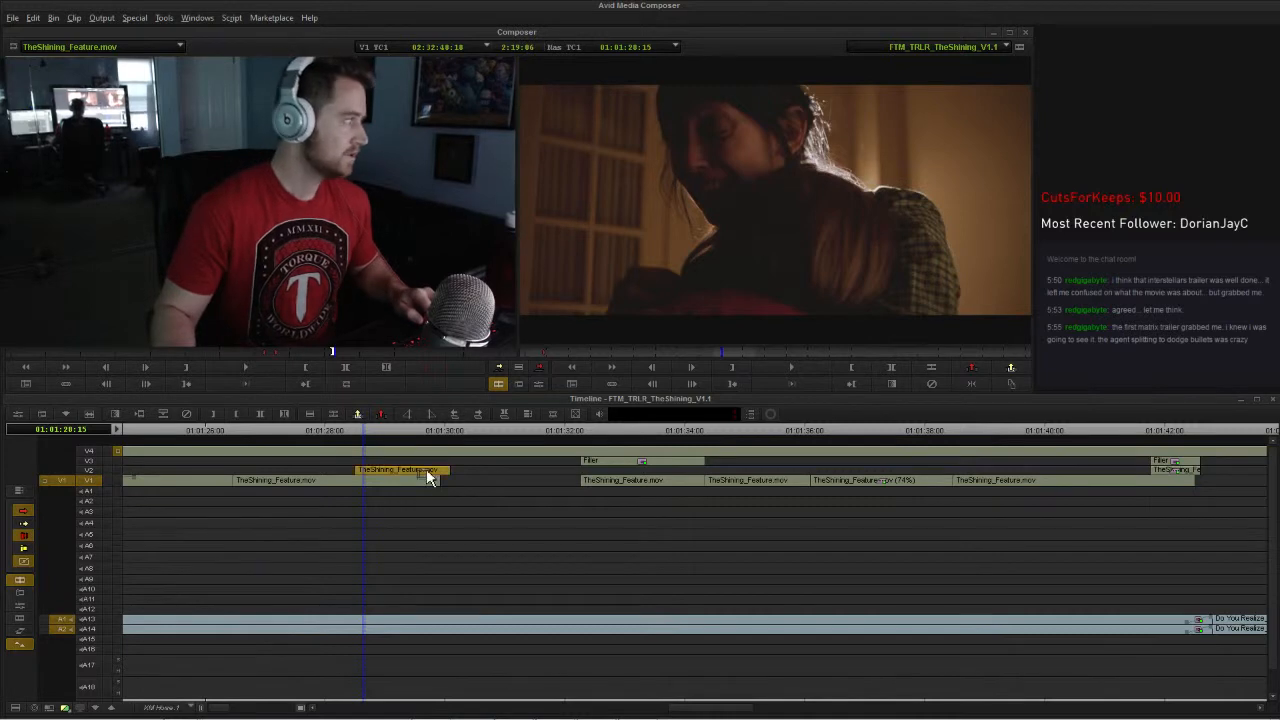
# Step: Slow the woman's shot on V2 to 71% with a speed effect, and extend its tail to about 01:01:31
pyautogui.moveTo(428, 475); pyautogui.dragTo(428, 475)
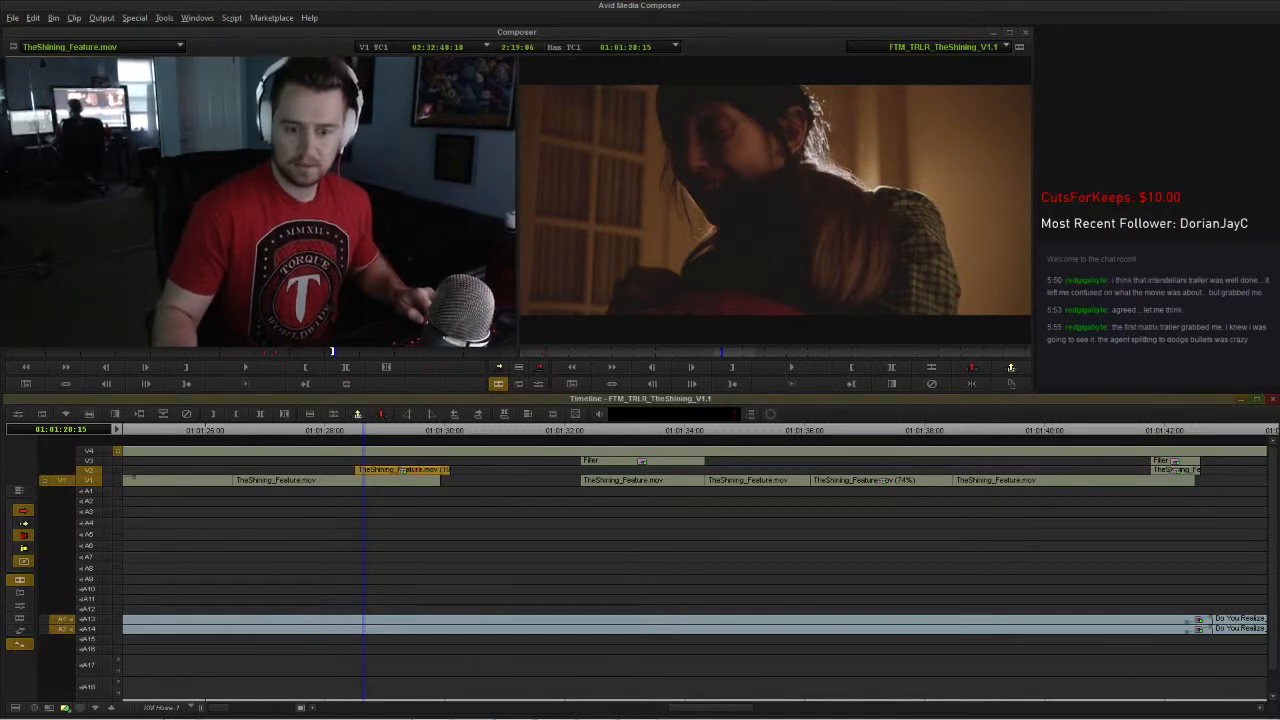
pyautogui.press('Left')
pyautogui.press('Left')
pyautogui.press('Left')
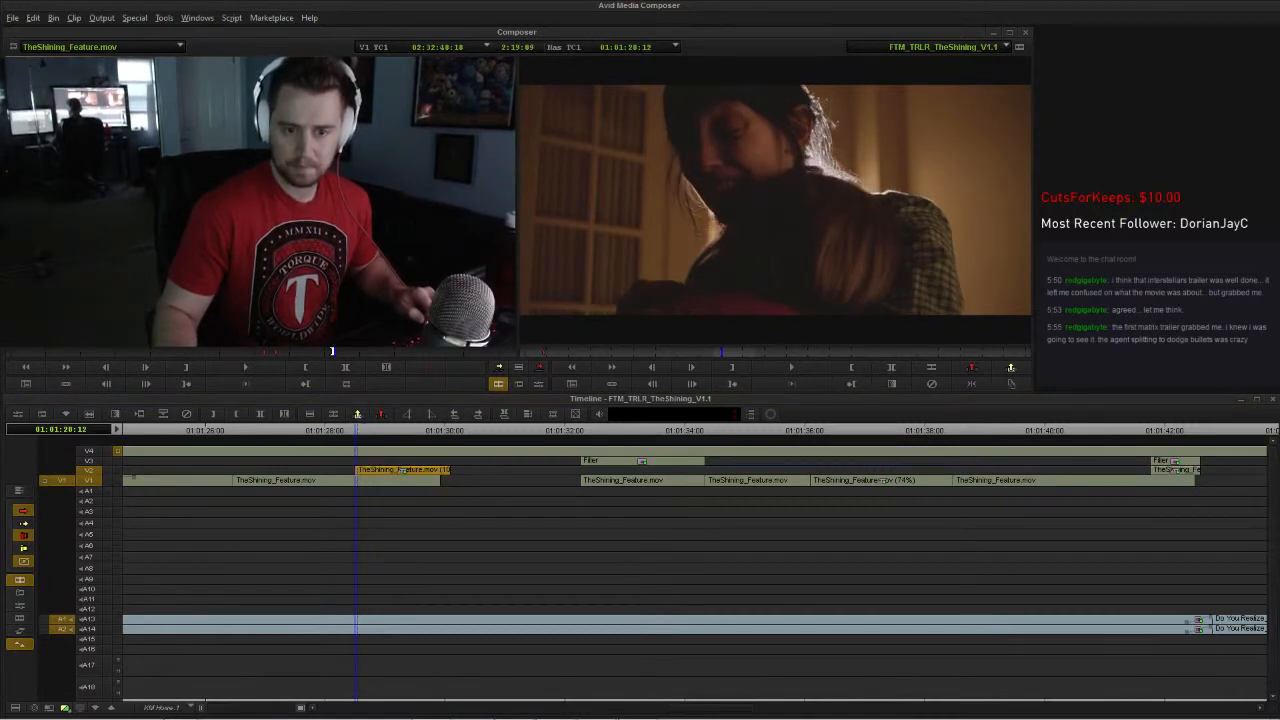
pyautogui.moveTo(404, 470); pyautogui.dragTo(404, 470)
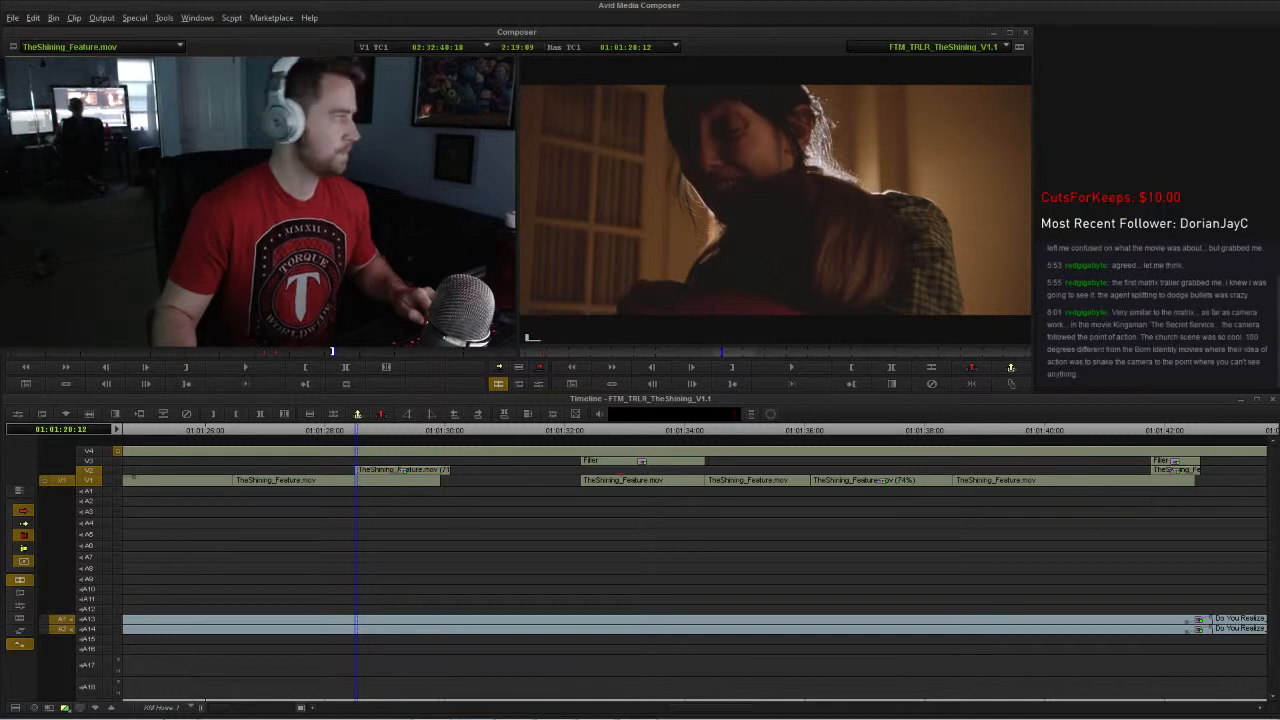
pyautogui.click(447, 474)
pyautogui.moveTo(487, 472); pyautogui.dragTo(514, 471)
# Step: Play from the Room 237 door shot at 01:01:26:01 through the boy's close-up into the slowed woman's shot
pyautogui.click(209, 431)
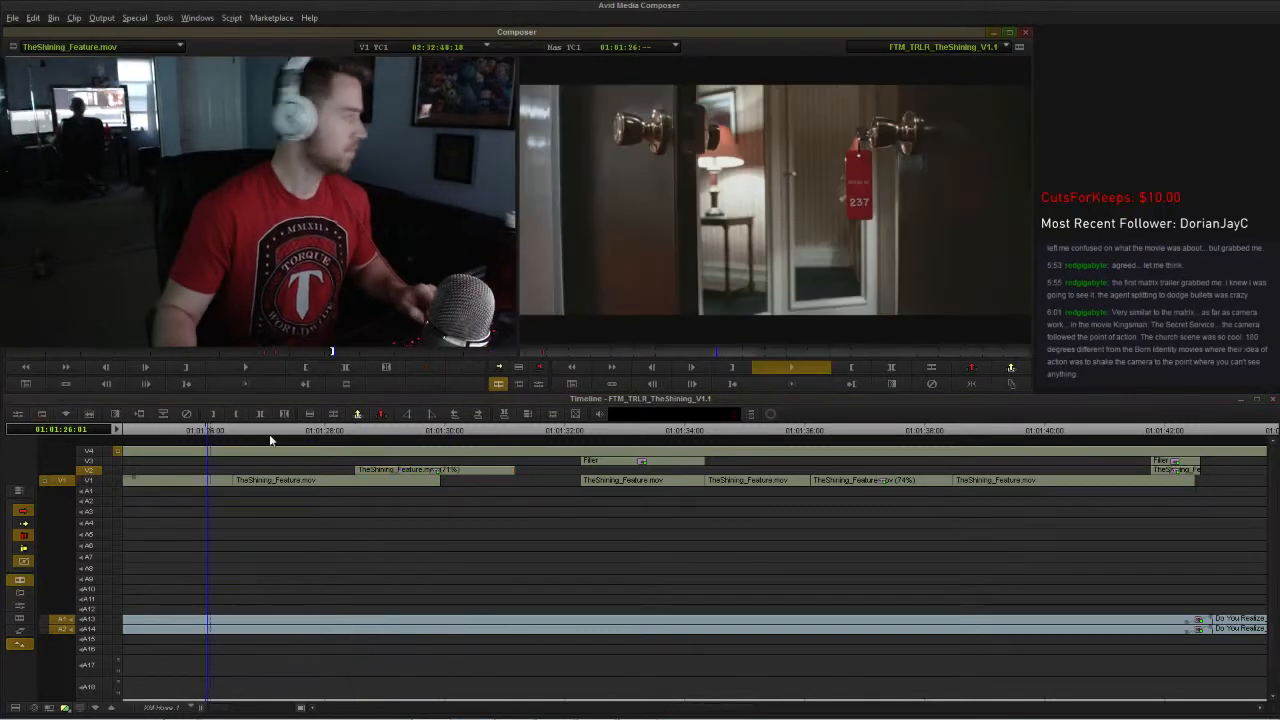
pyautogui.press('space')
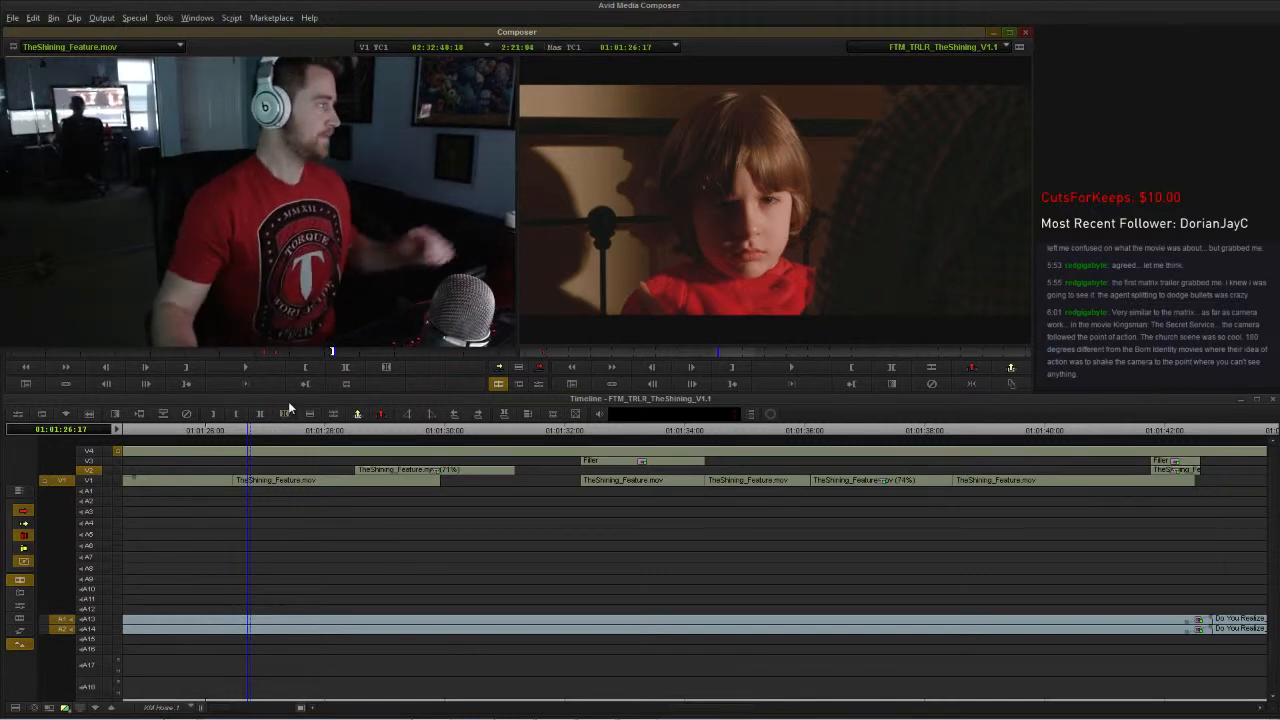
pyautogui.press('space')
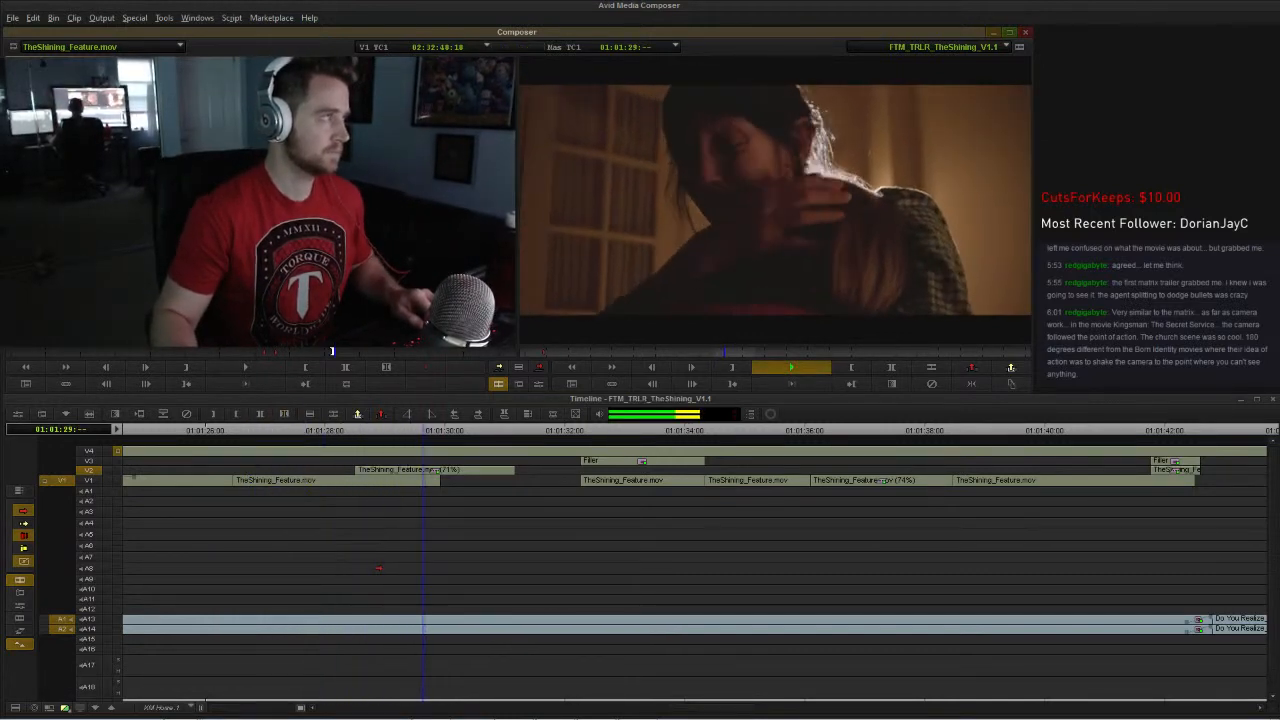
pyautogui.press('space')
pyautogui.press('space')
pyautogui.press('space')
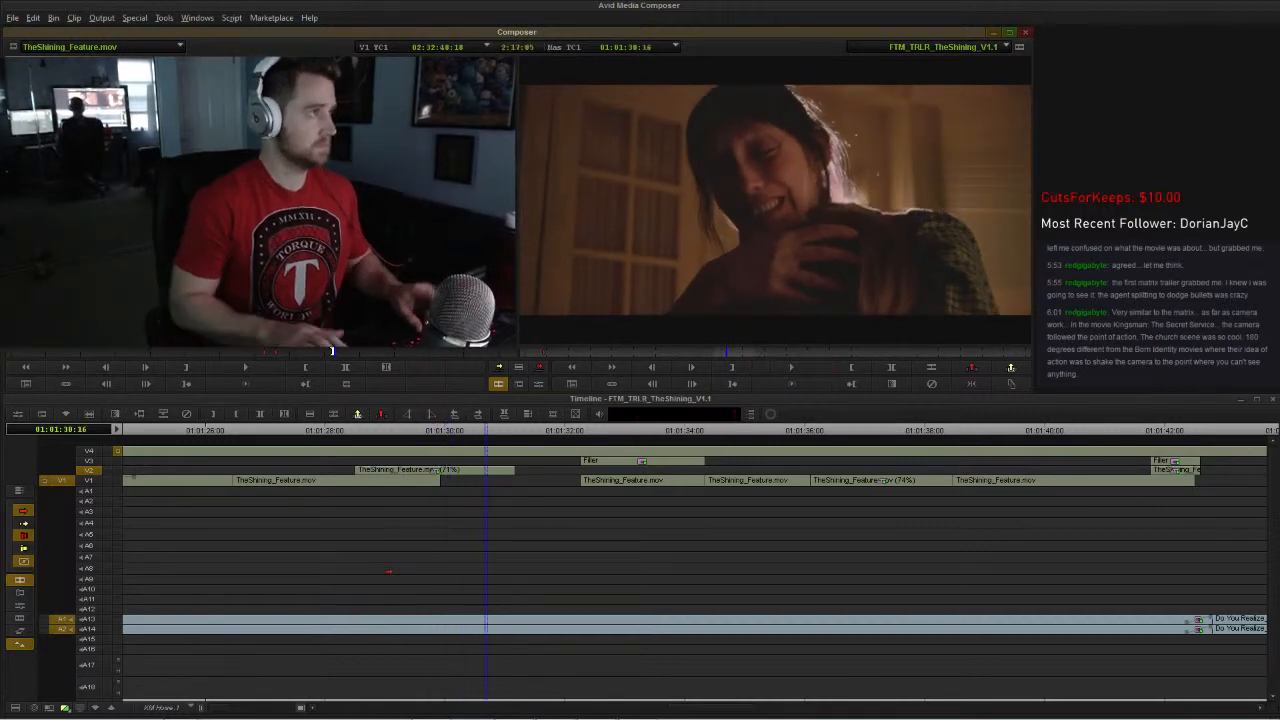
# Step: Split the woman's shot on V2 at 01:01:30:13, remove its tail, and play the section back from about 01:01:28
pyautogui.press('Left')
pyautogui.press('Left')
pyautogui.press('Left')
pyautogui.press('Left')
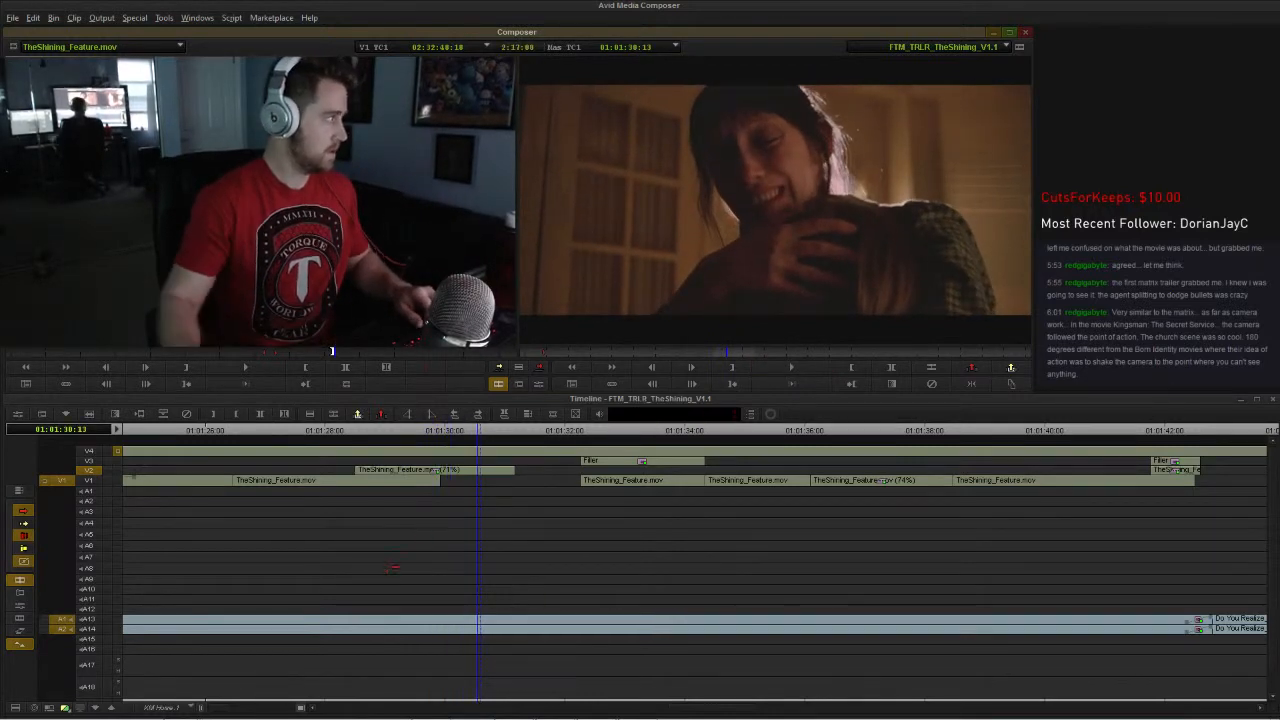
pyautogui.hotkey('ctrl', 'e')
pyautogui.click(505, 473)
pyautogui.press('Delete')
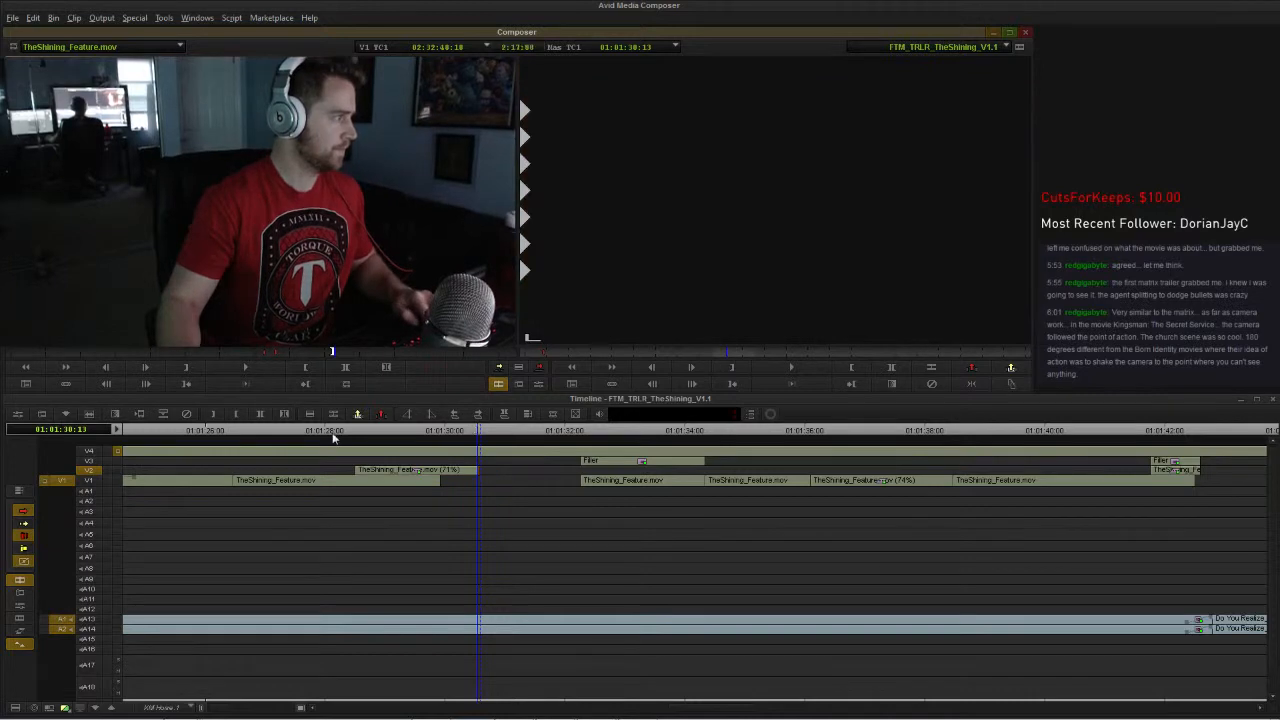
pyautogui.click(325, 430)
pyautogui.press('space')
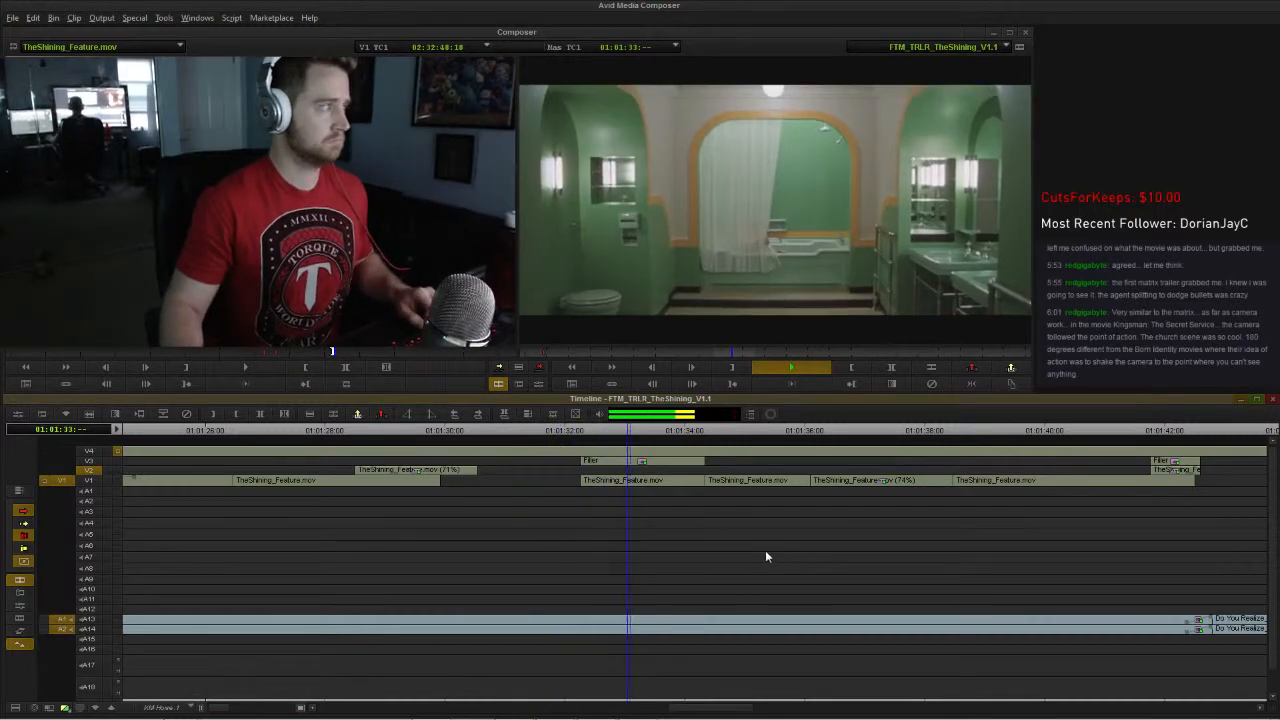
# Step: Move the spare ballroom shot at about 01:03:16 on V2 to the gap following the woman's shot
pyautogui.click(456, 432)
pyautogui.moveTo(456, 432); pyautogui.dragTo(440, 436)
pyautogui.hotkey('ctrl', '/')
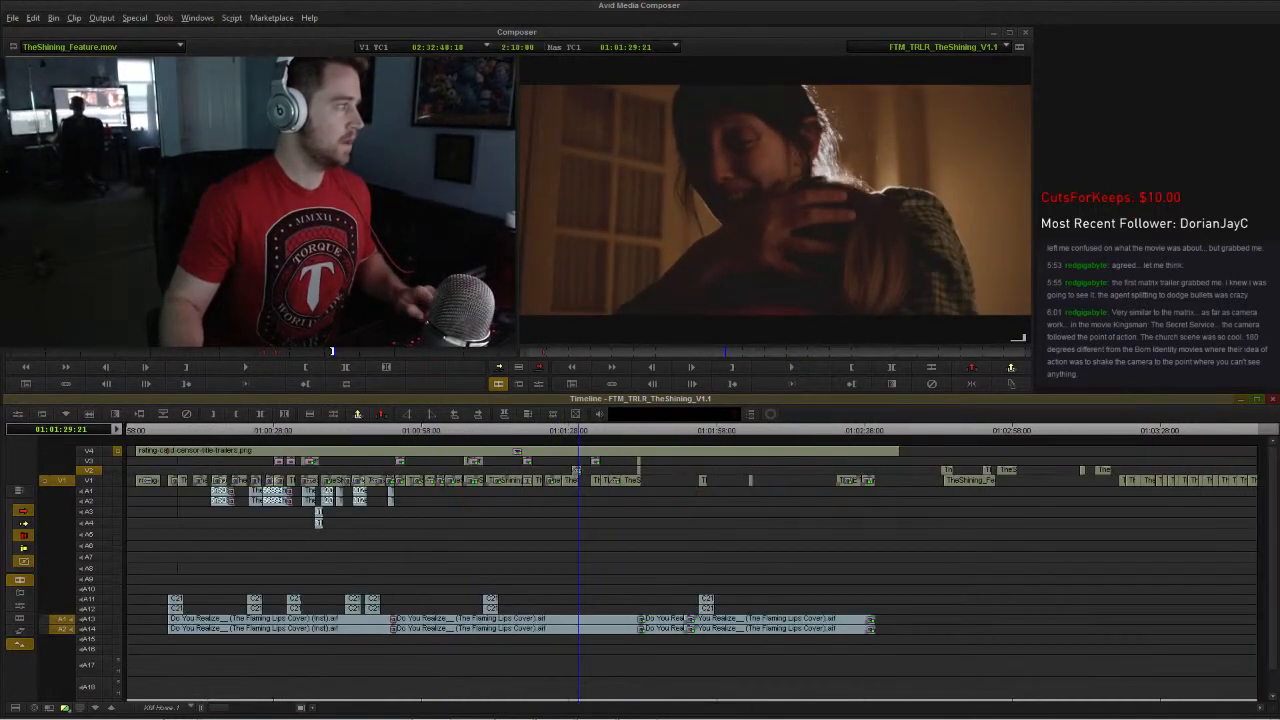
pyautogui.click(570, 431)
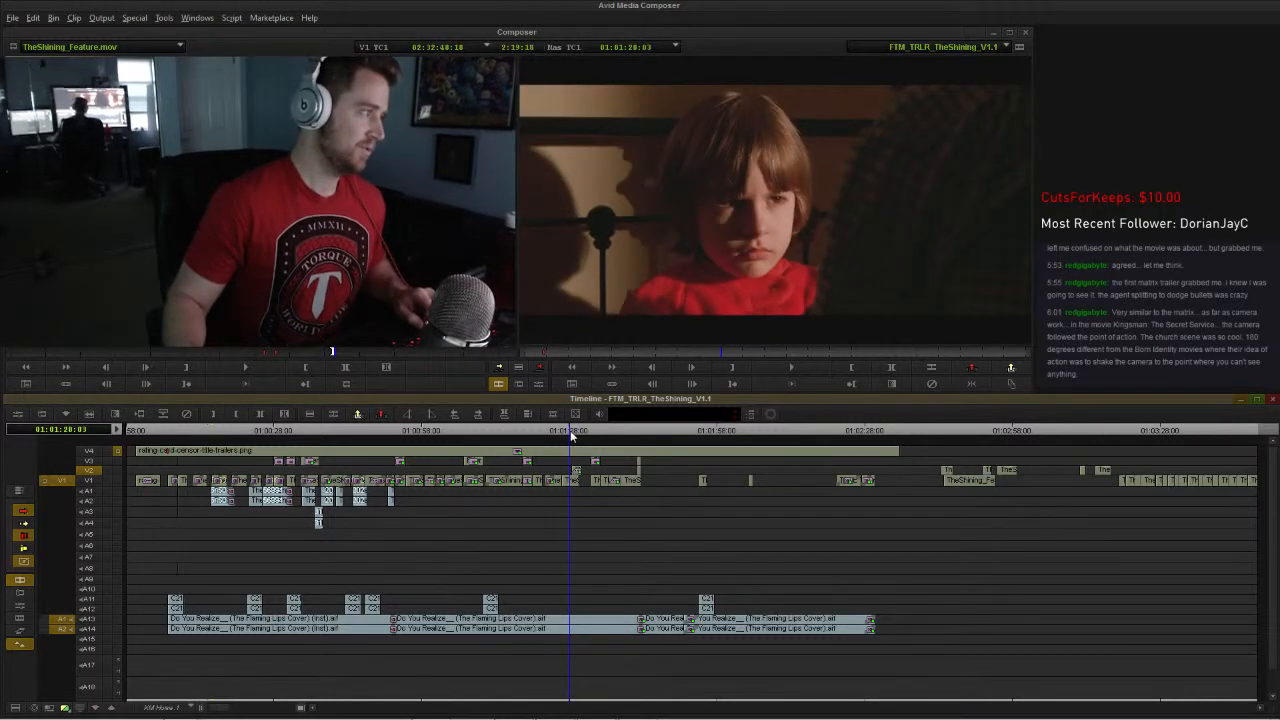
pyautogui.moveTo(570, 432); pyautogui.dragTo(580, 431)
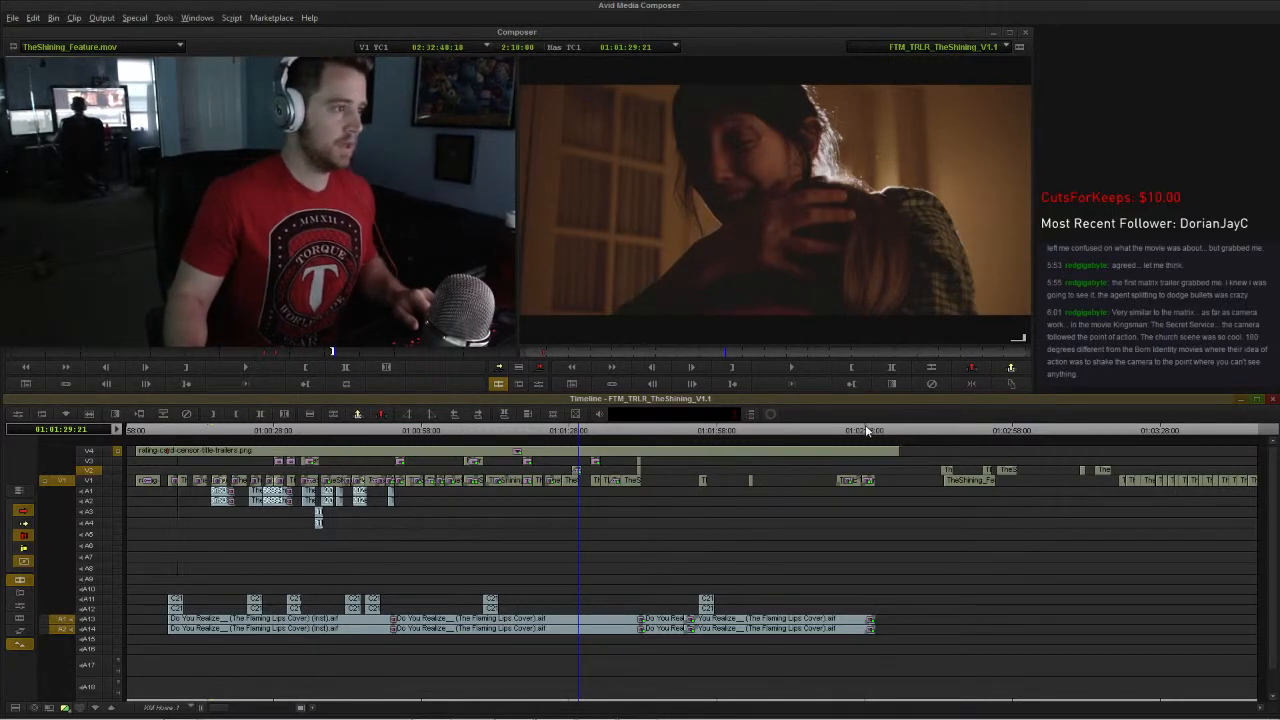
pyautogui.moveTo(853, 429); pyautogui.dragTo(1104, 445)
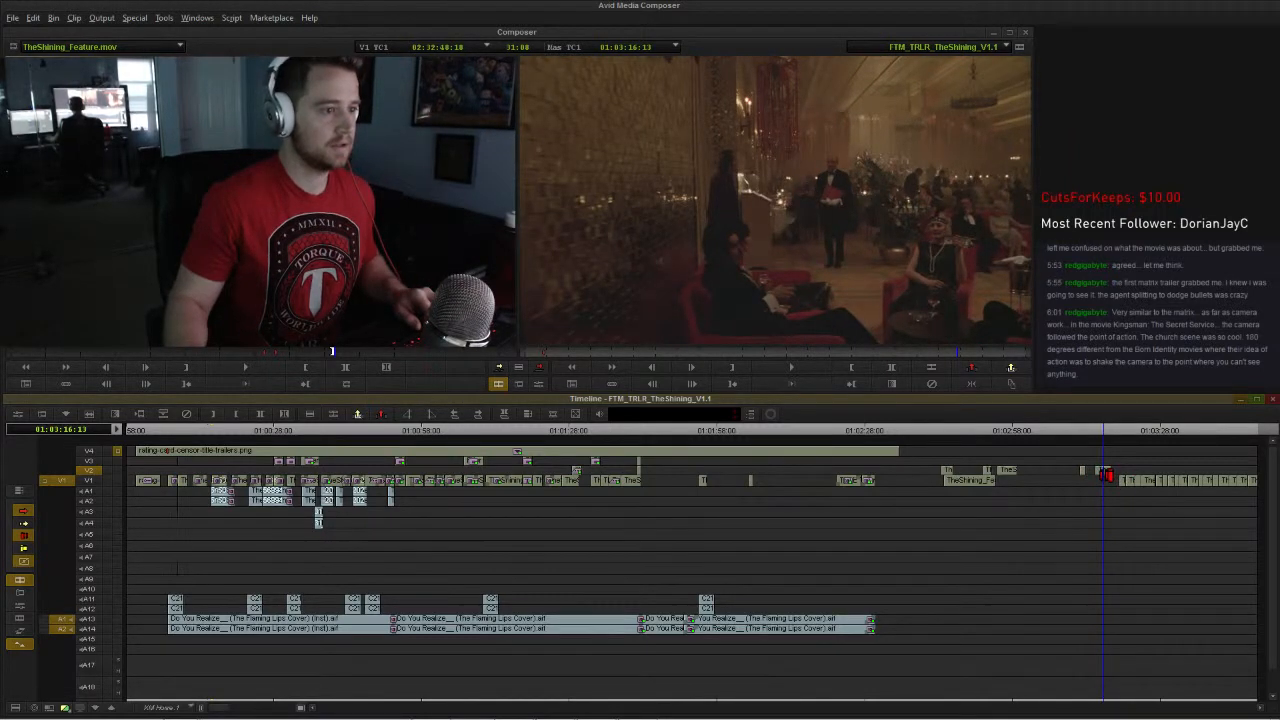
pyautogui.moveTo(1100, 470); pyautogui.dragTo(589, 469)
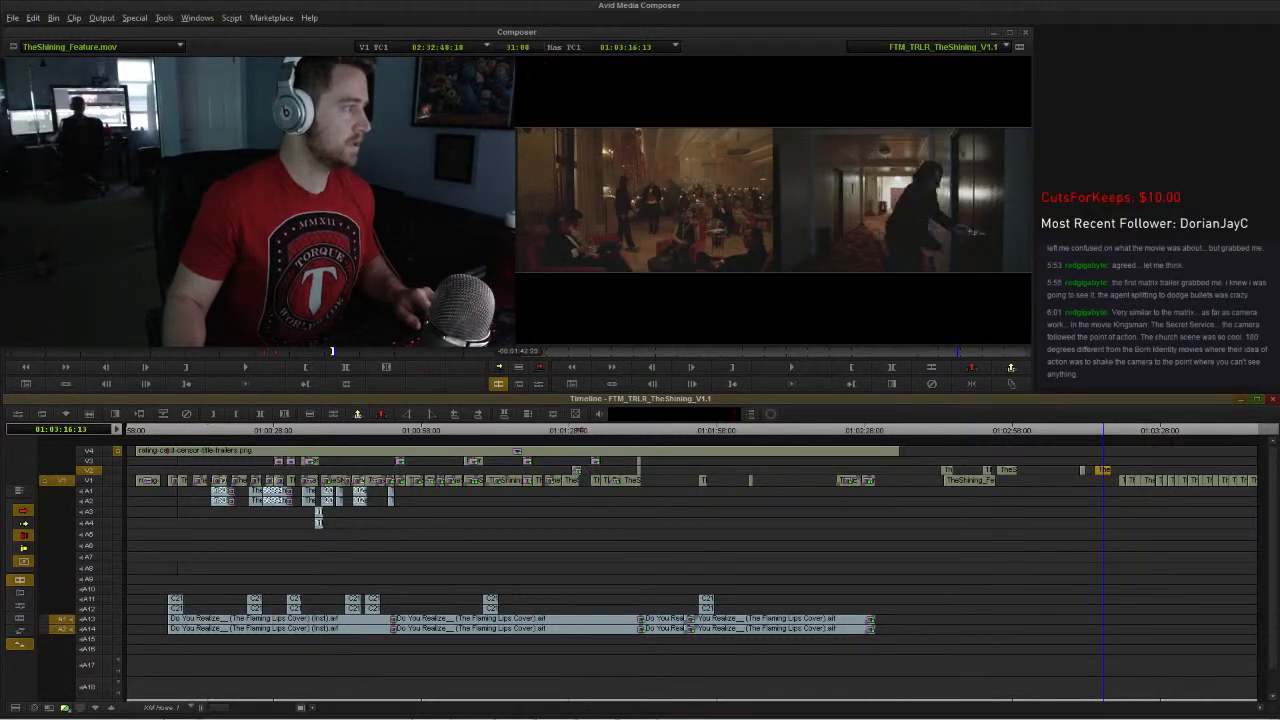
# Step: Place the ballroom shot on V2 at 01:01:30:14, right after the woman's shot, and add a 23-frame dissolve at its head
pyautogui.click(583, 443)
pyautogui.press('h')
pyautogui.moveTo(765, 470); pyautogui.dragTo(705, 469)
pyautogui.moveTo(673, 400); pyautogui.dragTo(673, 401)
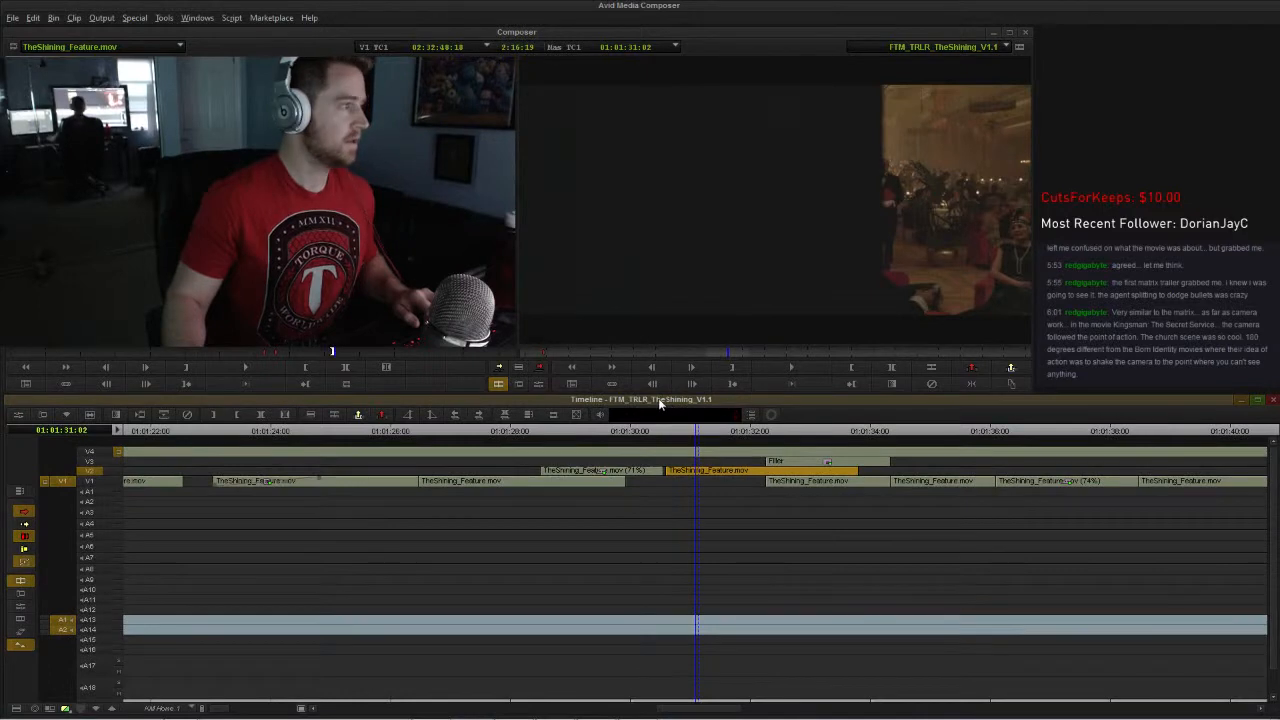
pyautogui.moveTo(660, 403); pyautogui.dragTo(662, 404)
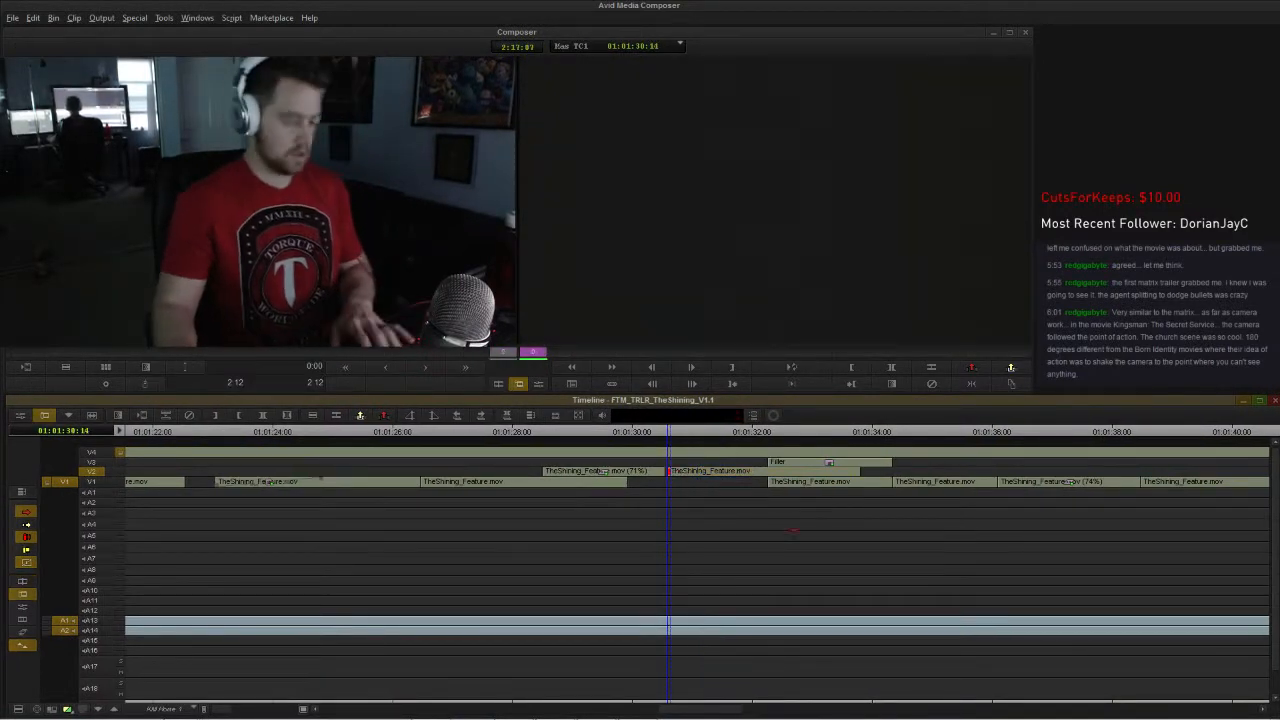
pyautogui.press('\\')
pyautogui.click(572, 483)
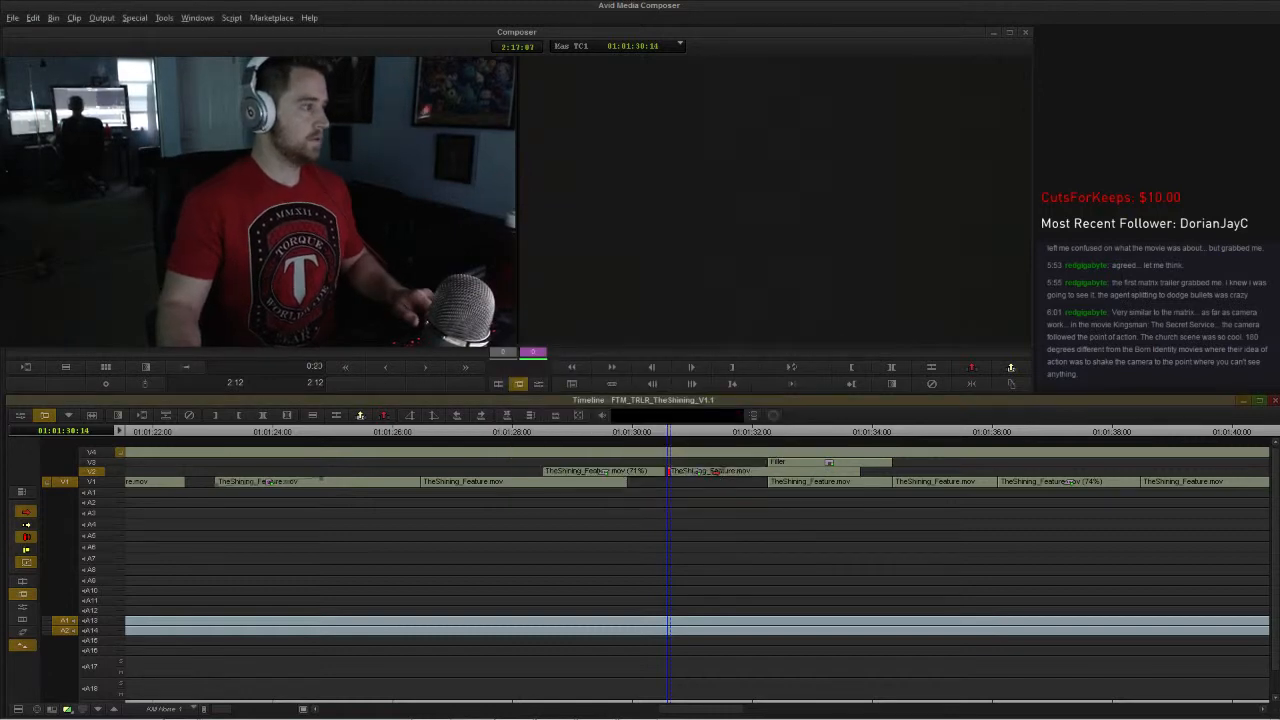
# Step: Play the ballroom shot's fade-in and trim its tail on V2 back to the start of the green bathroom shot
pyautogui.click(624, 432)
pyautogui.press('space')
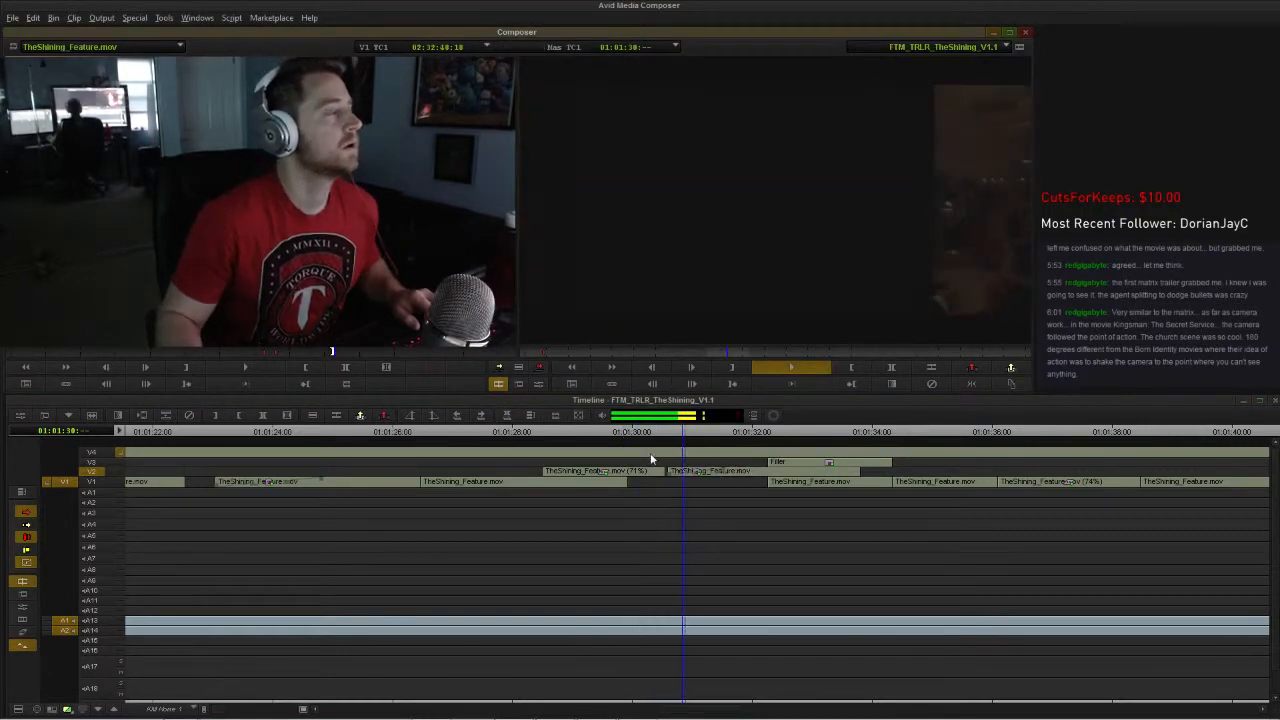
pyautogui.press('space')
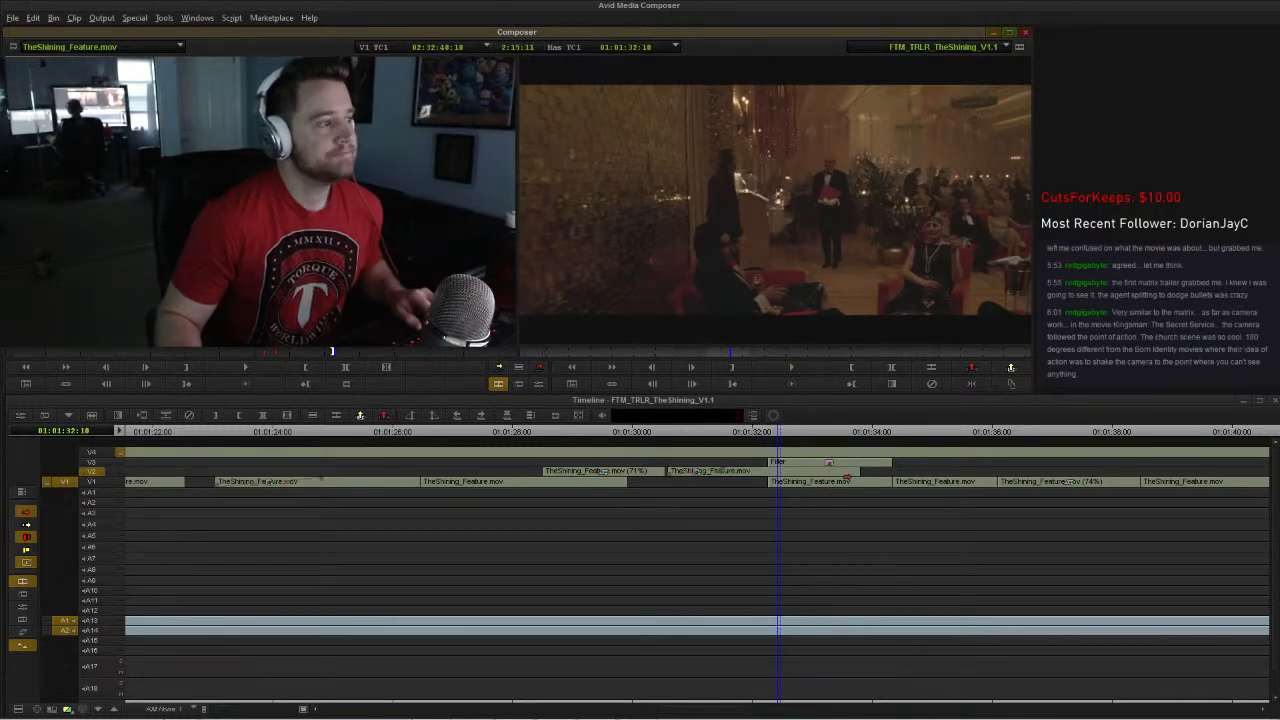
pyautogui.press('u')
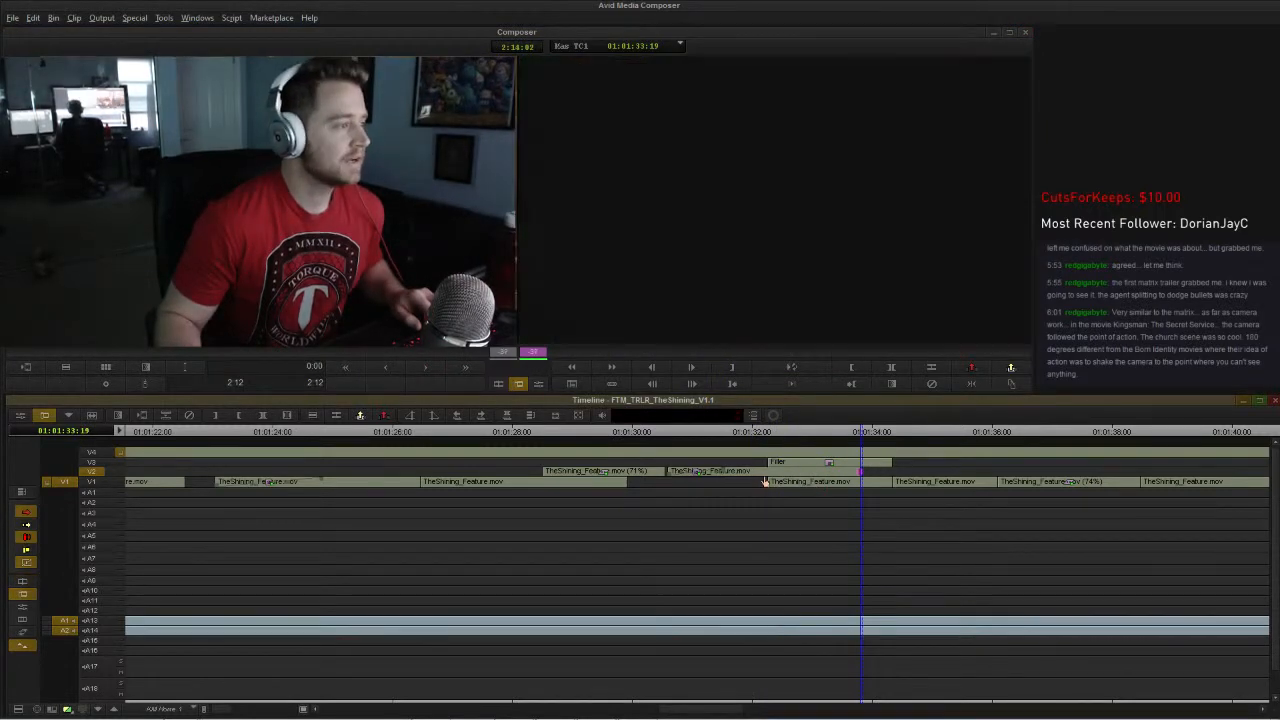
pyautogui.press('space')
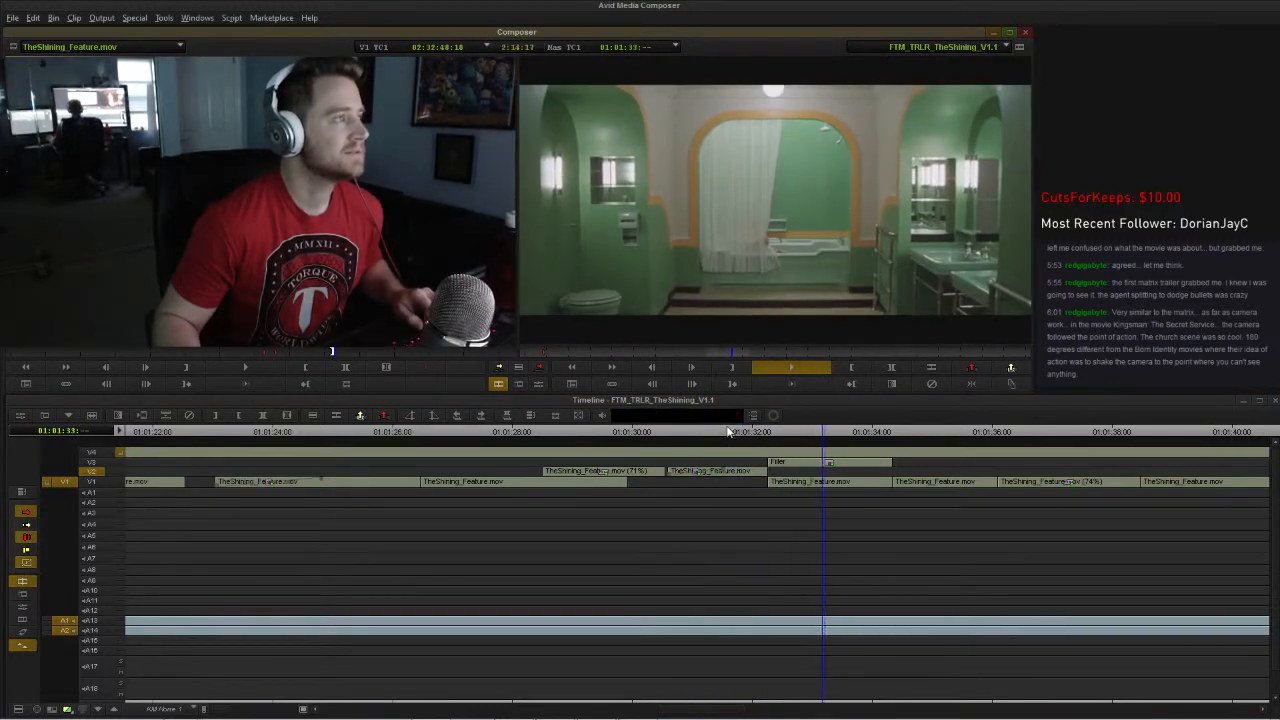
pyautogui.click(741, 432)
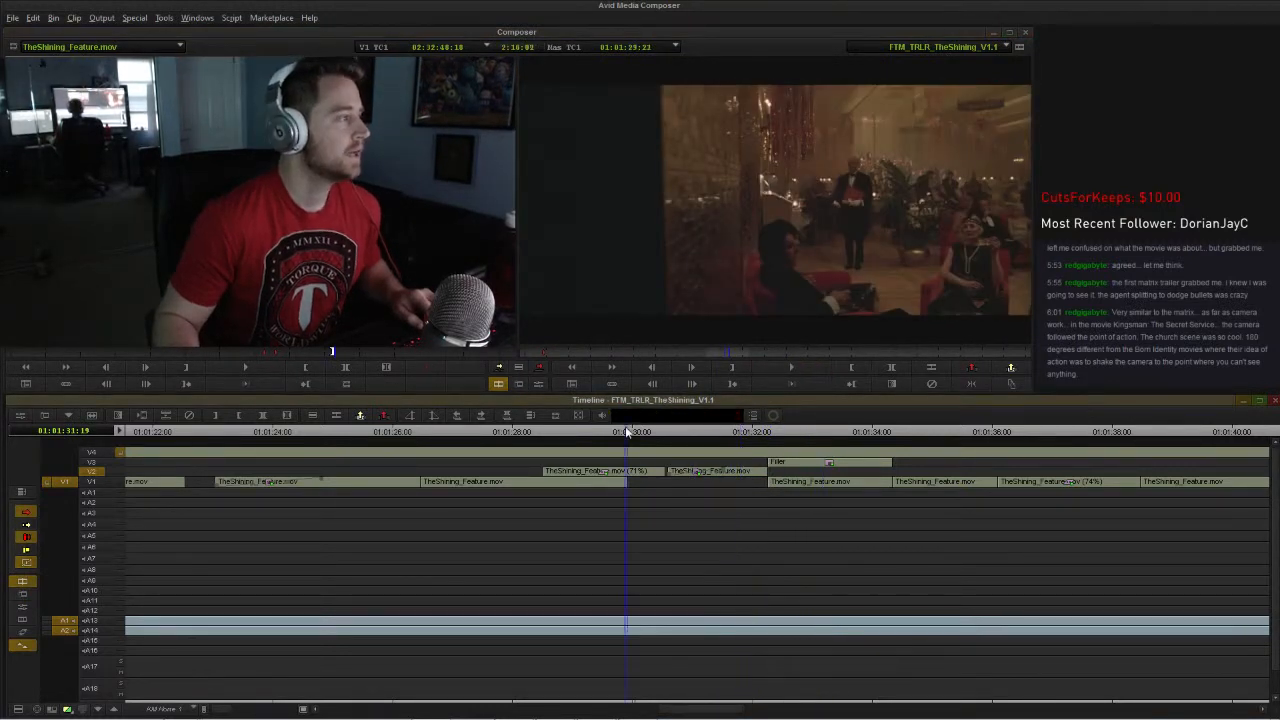
# Step: Move the Room 237 door shot on V1 about 10 frames earlier and play it back from about 01:01:22
pyautogui.moveTo(627, 432); pyautogui.dragTo(193, 460)
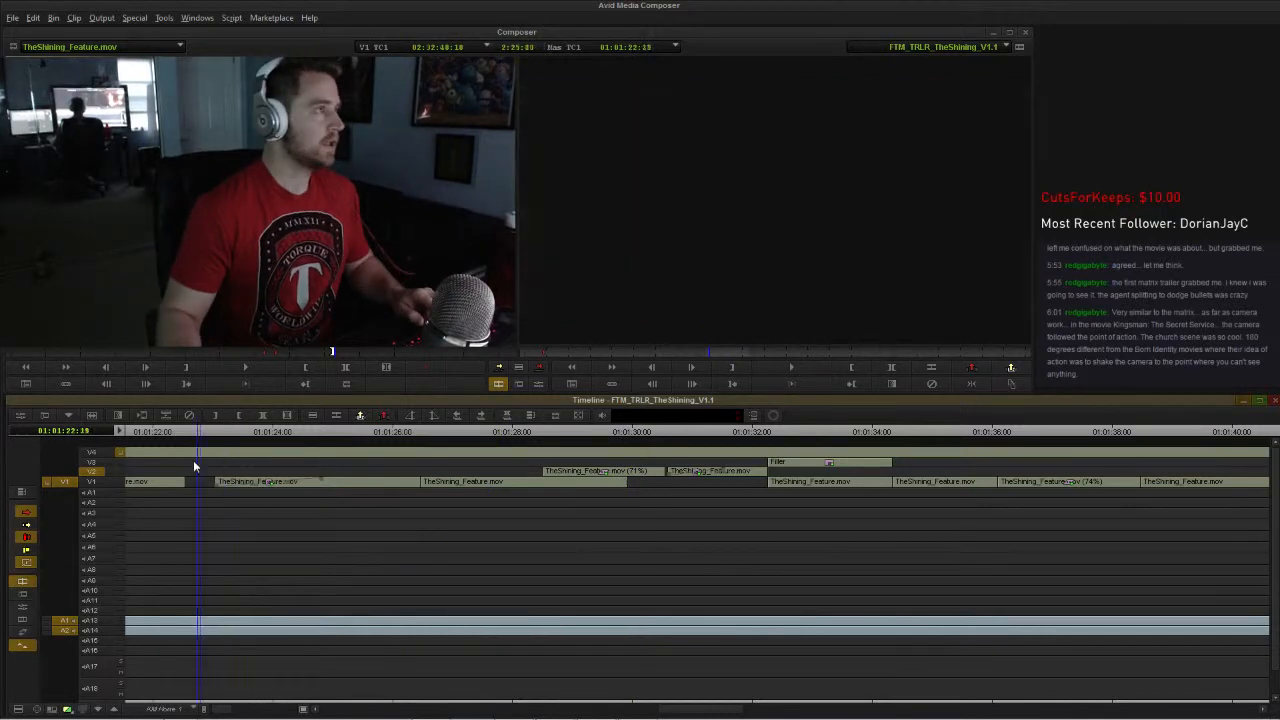
pyautogui.press('space')
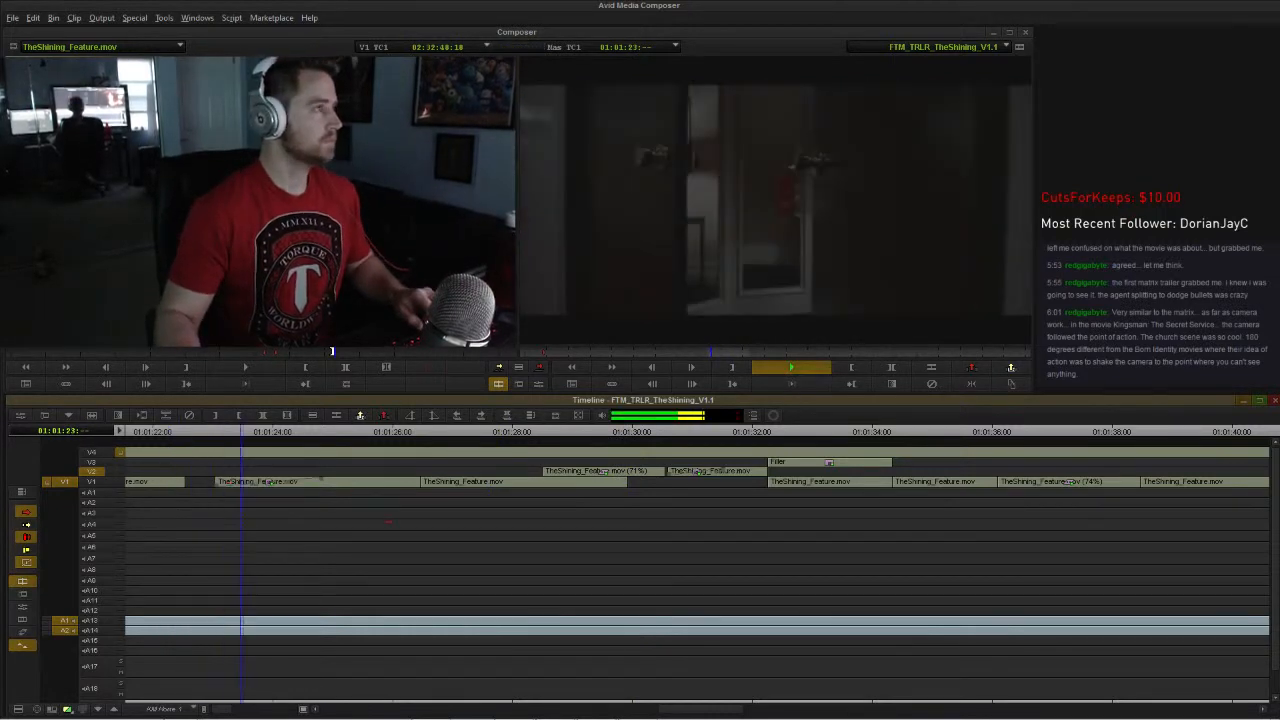
pyautogui.press('space')
pyautogui.moveTo(341, 482); pyautogui.dragTo(310, 482)
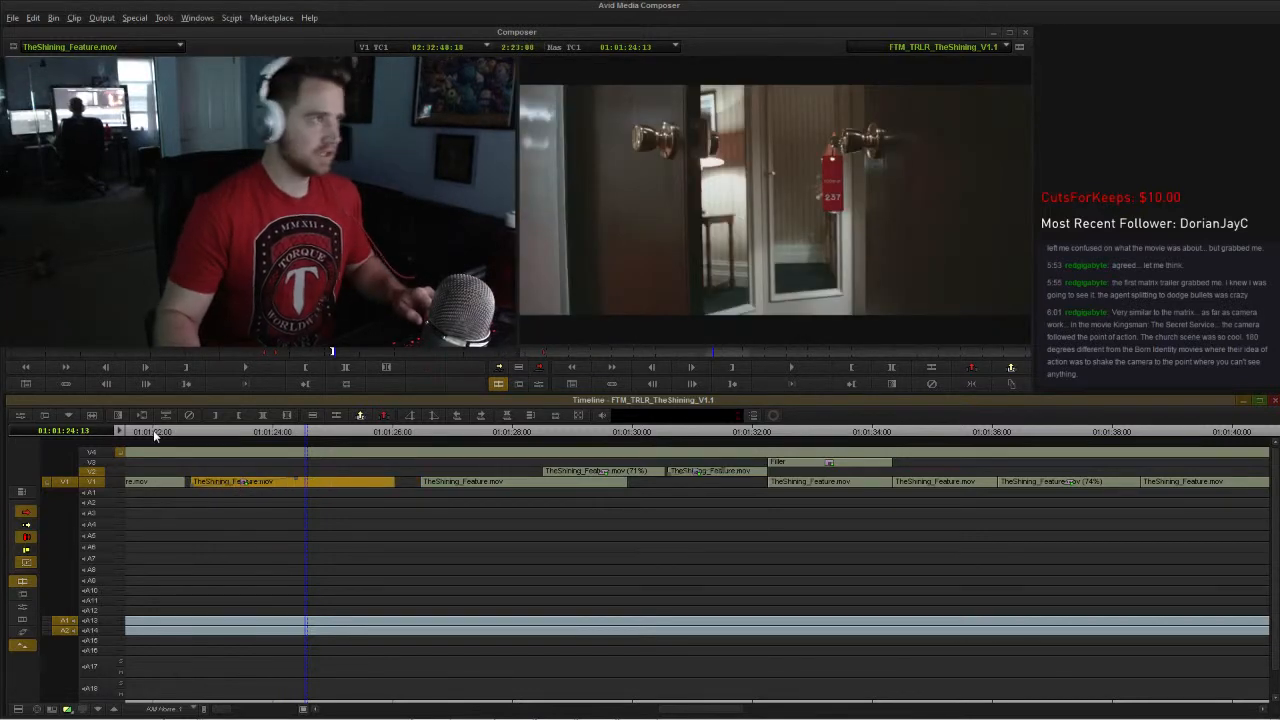
pyautogui.click(153, 430)
pyautogui.press('space')
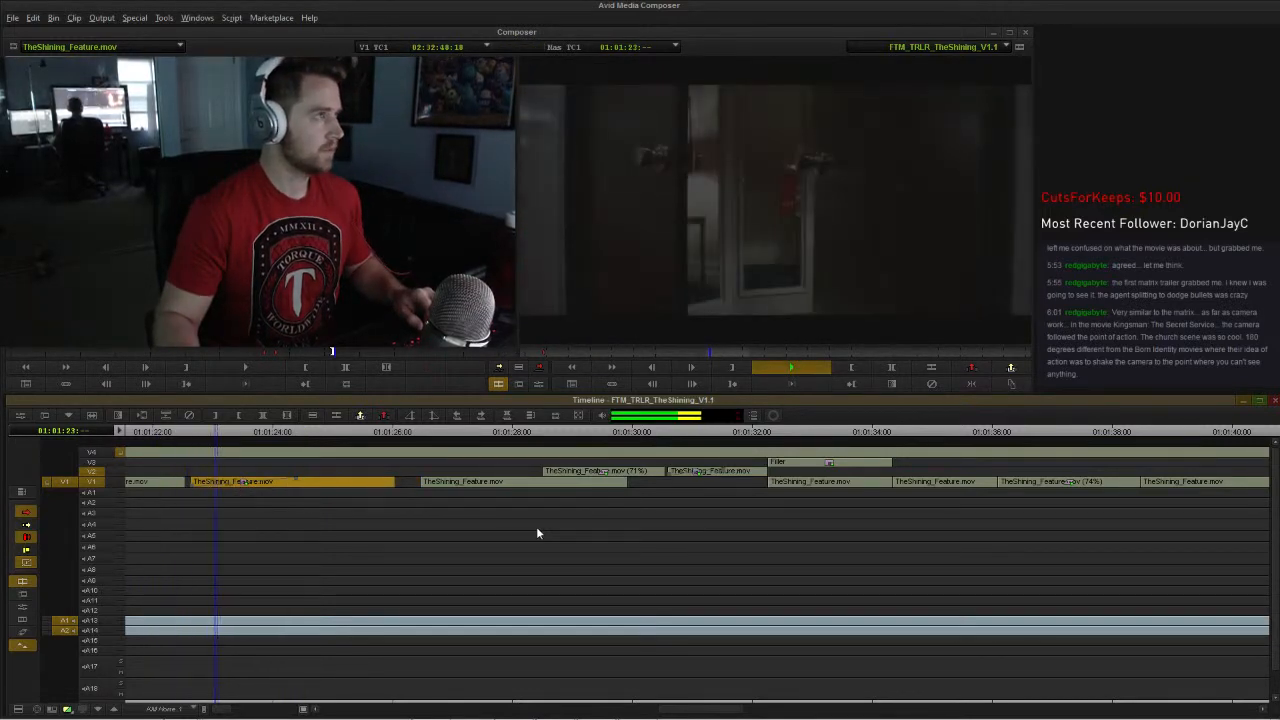
pyautogui.press('space')
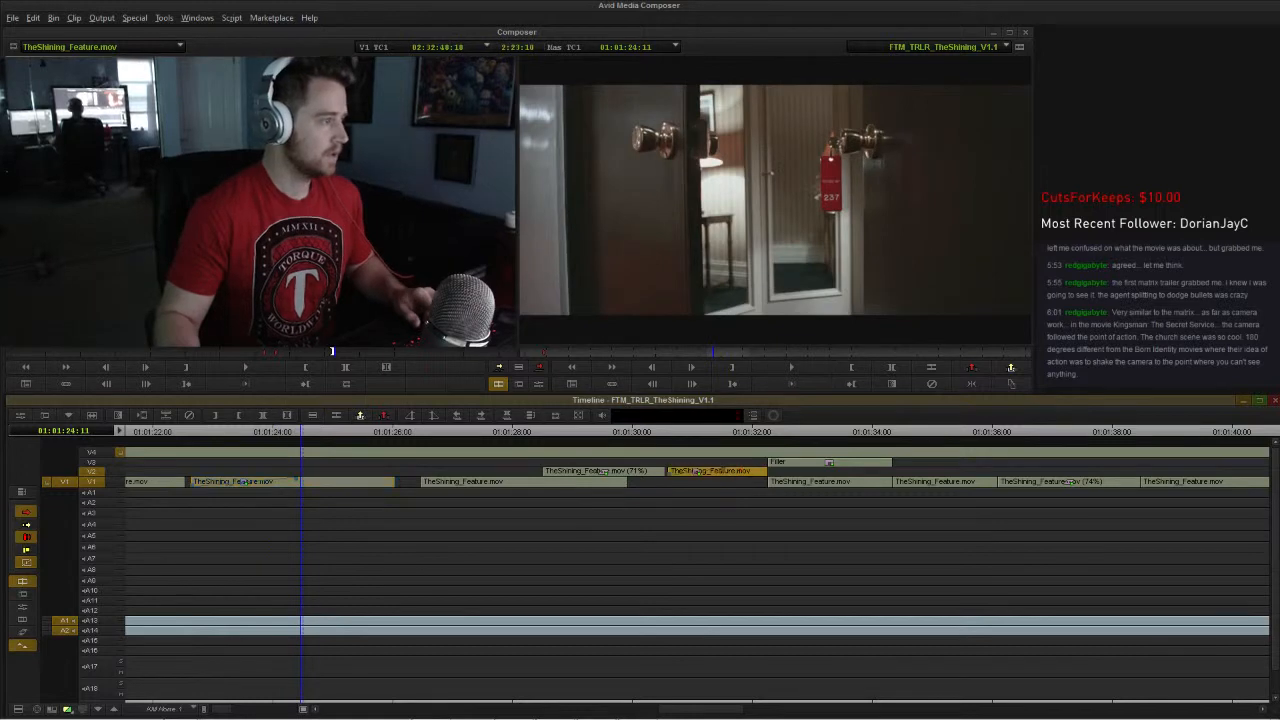
# Step: Move the ballroom shot on V2 back to 01:01:24:11, over the Room 237 door shot, and play the transition
pyautogui.moveTo(364, 480)
pyautogui.mouseDown()
pyautogui.moveTo(378, 479)
pyautogui.moveTo(366, 471)
pyautogui.mouseUp()
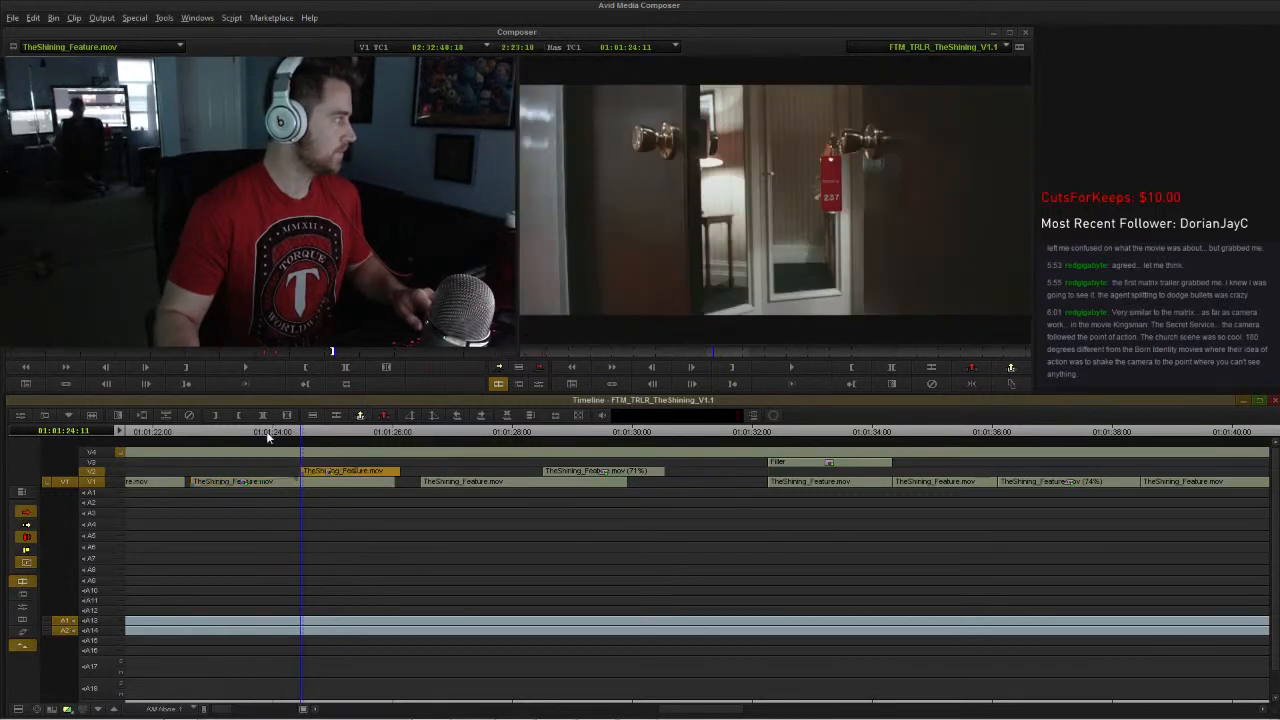
pyautogui.click(266, 431)
pyautogui.press('space')
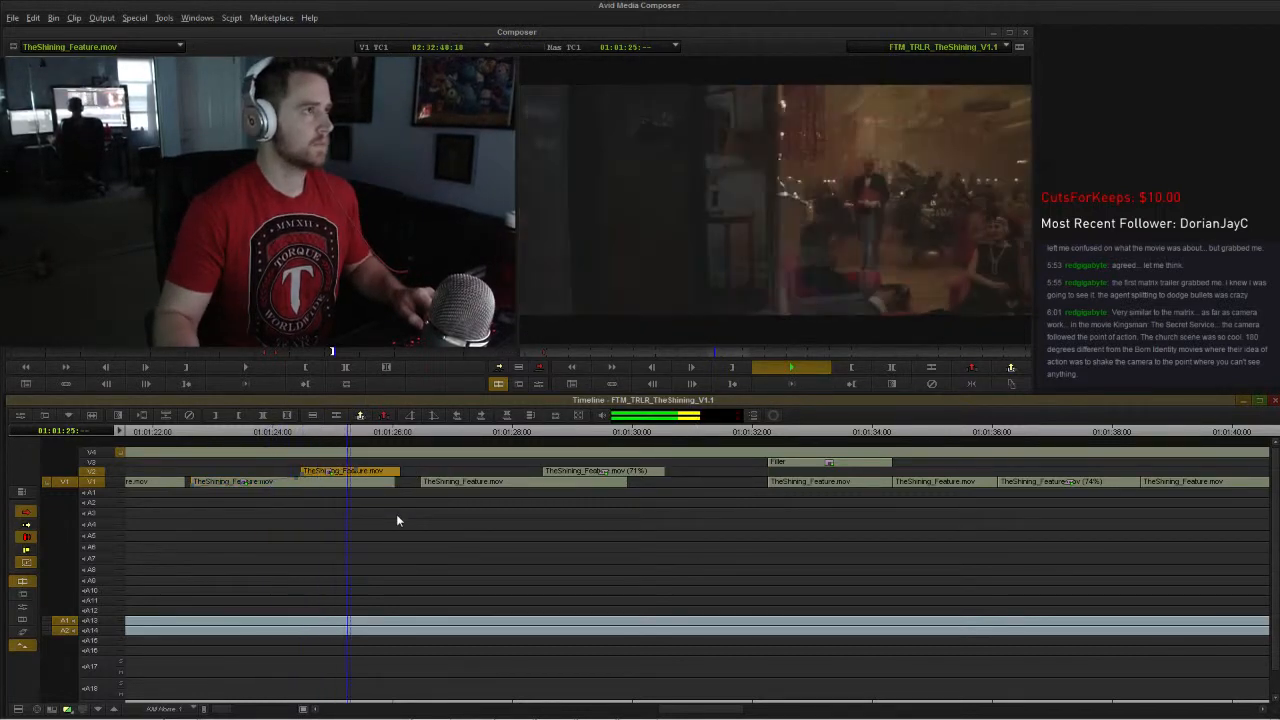
pyautogui.press('space')
# Step: Extend the ballroom shot's tail on V2 to the boy's close-up at 01:01:26:11 and play the section from 01:01:21:16
pyautogui.click(399, 480)
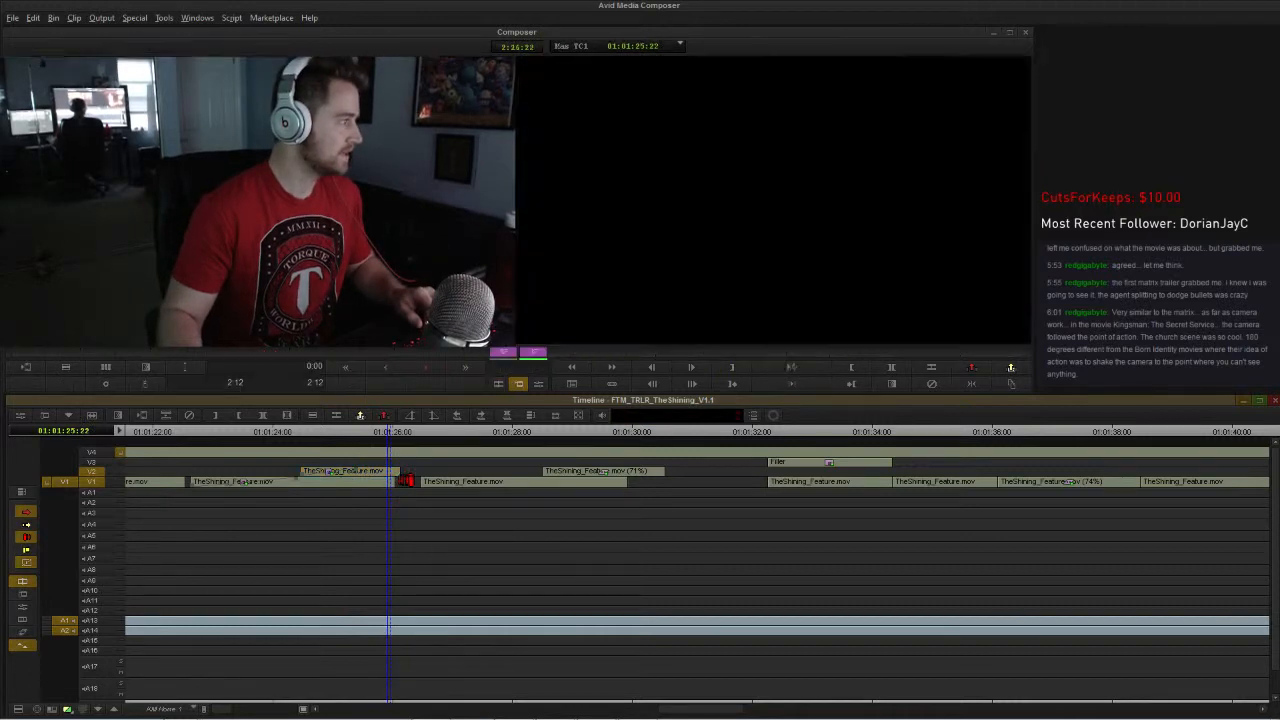
pyautogui.click(419, 481)
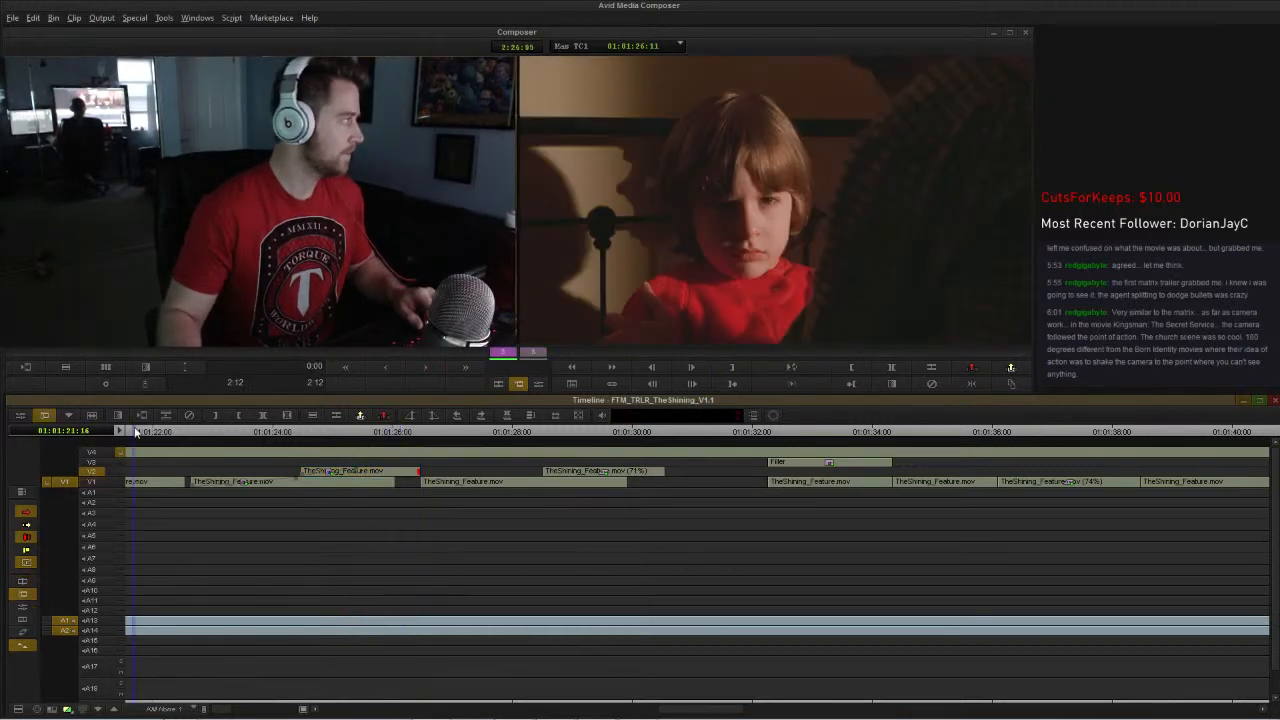
pyautogui.press('space')
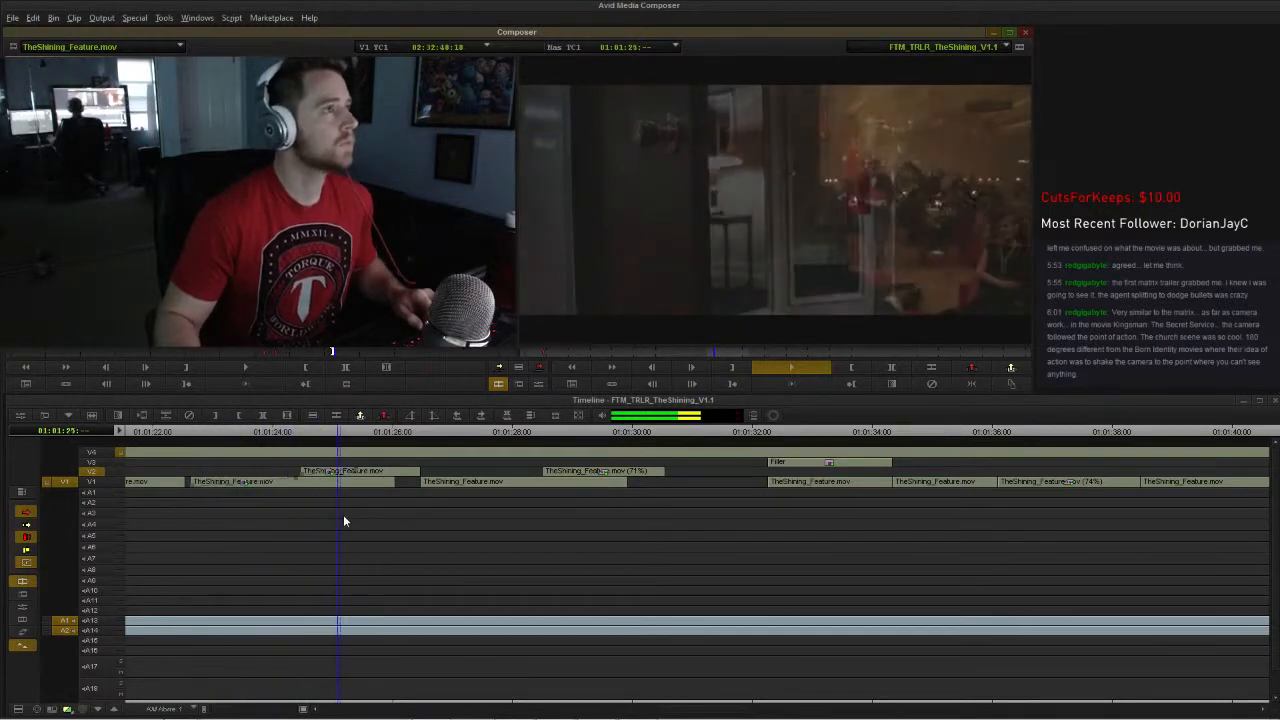
pyautogui.press('space')
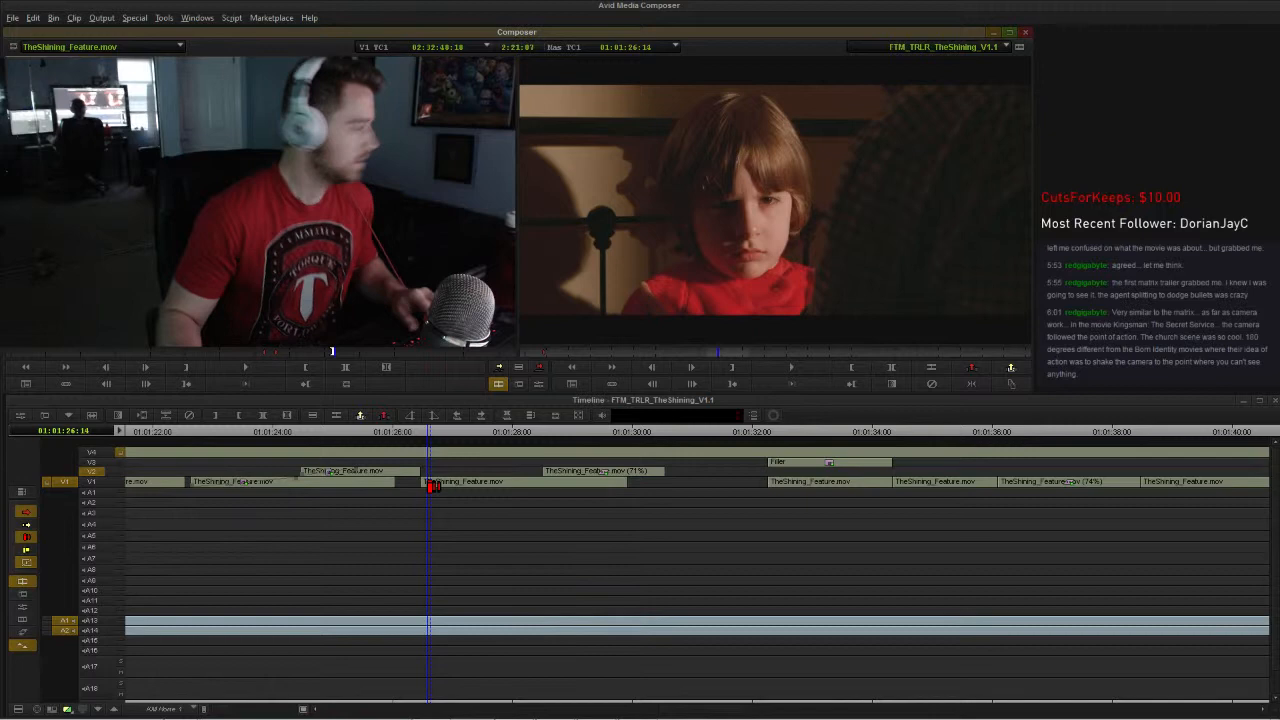
# Step: Add a dissolve at the head of the boy's close-up on V1, lengthen it to 1:08 from 01:01:26:13, and play it back
pyautogui.press('\\')
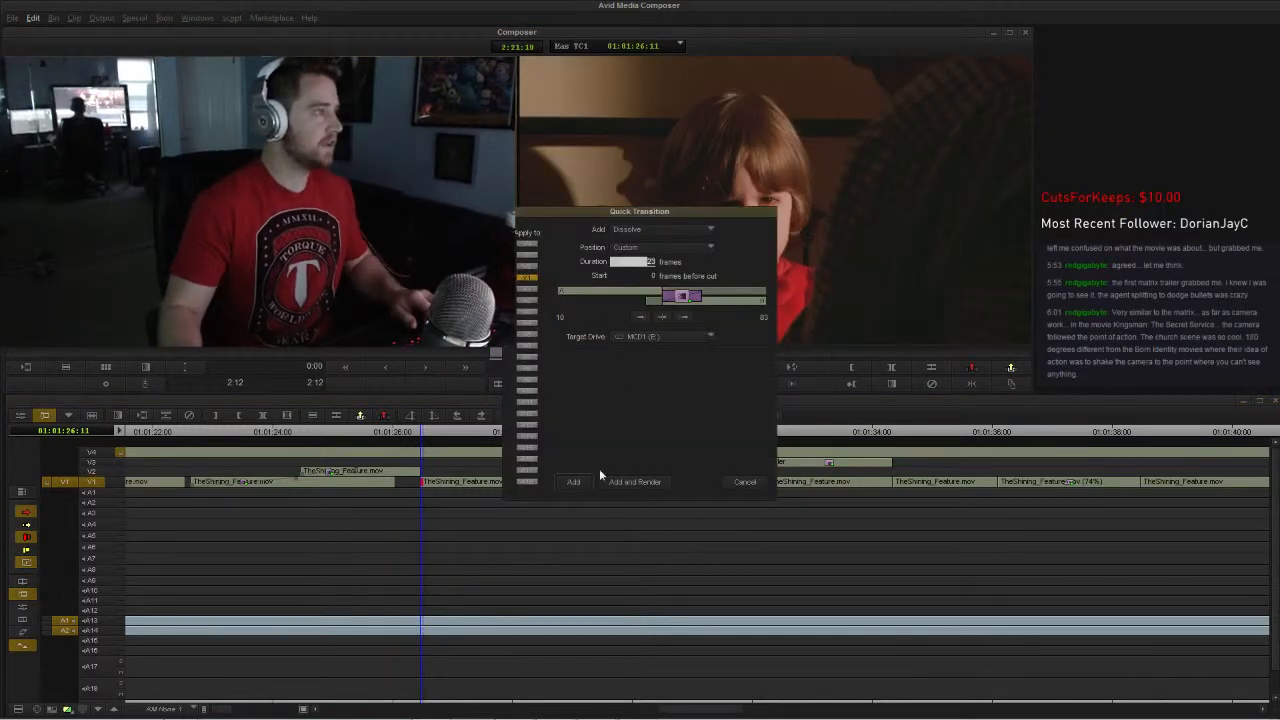
pyautogui.click(574, 481)
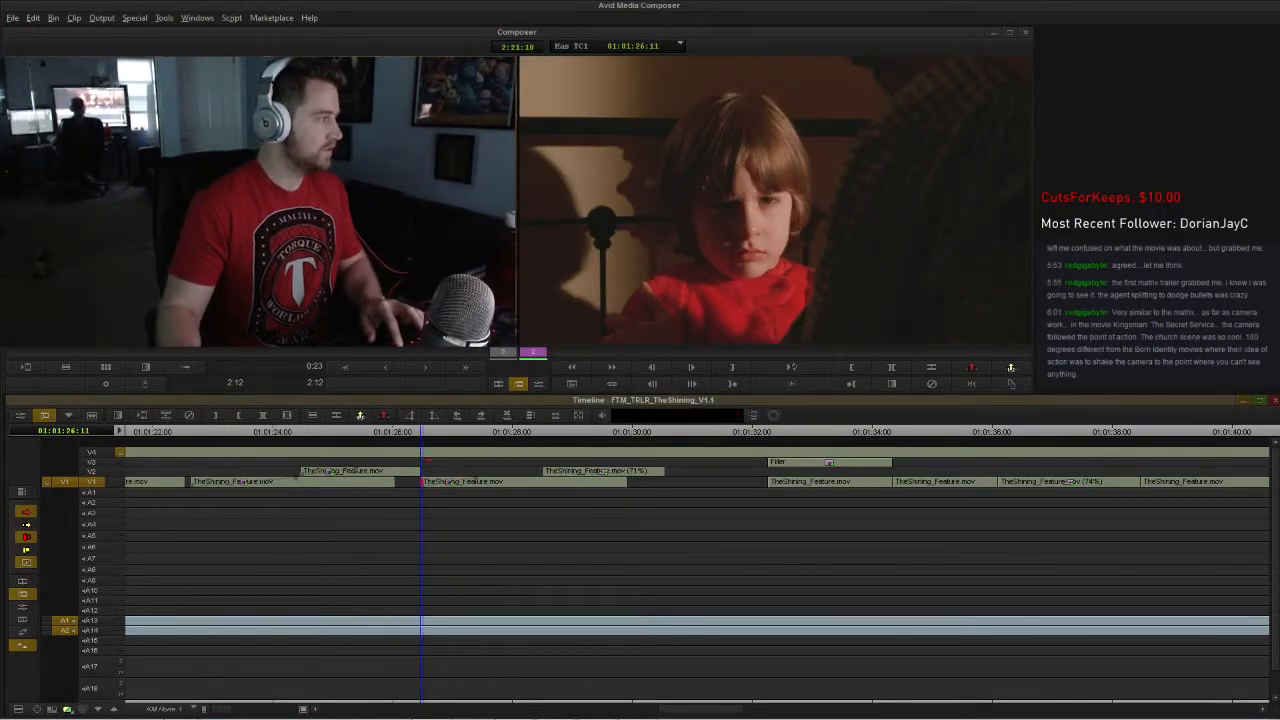
pyautogui.click(407, 436)
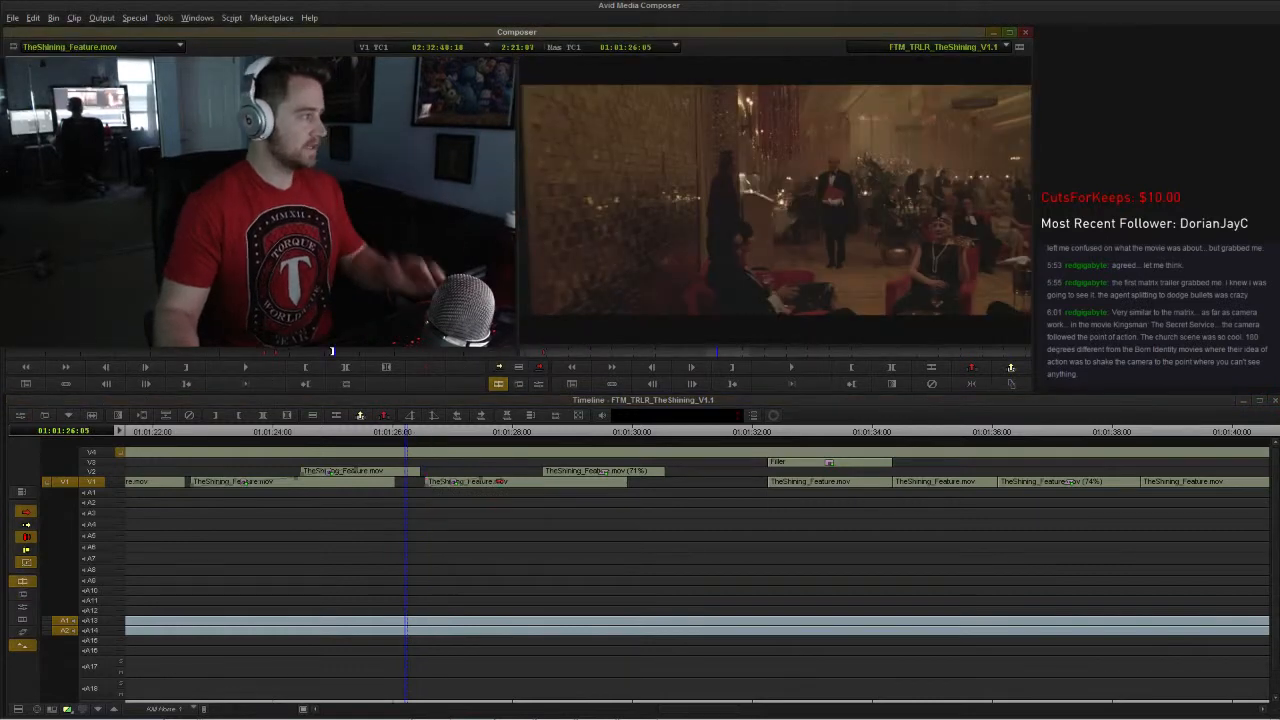
pyautogui.click(489, 484)
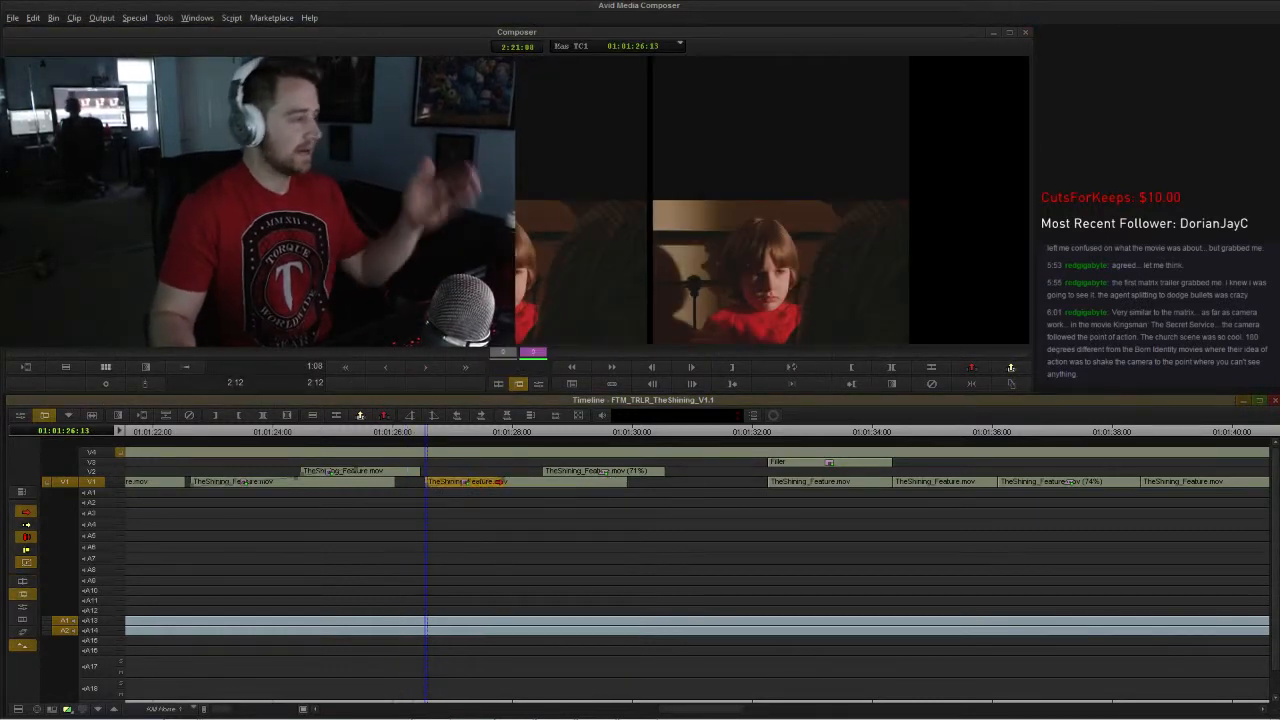
pyautogui.click(332, 434)
pyautogui.click(177, 433)
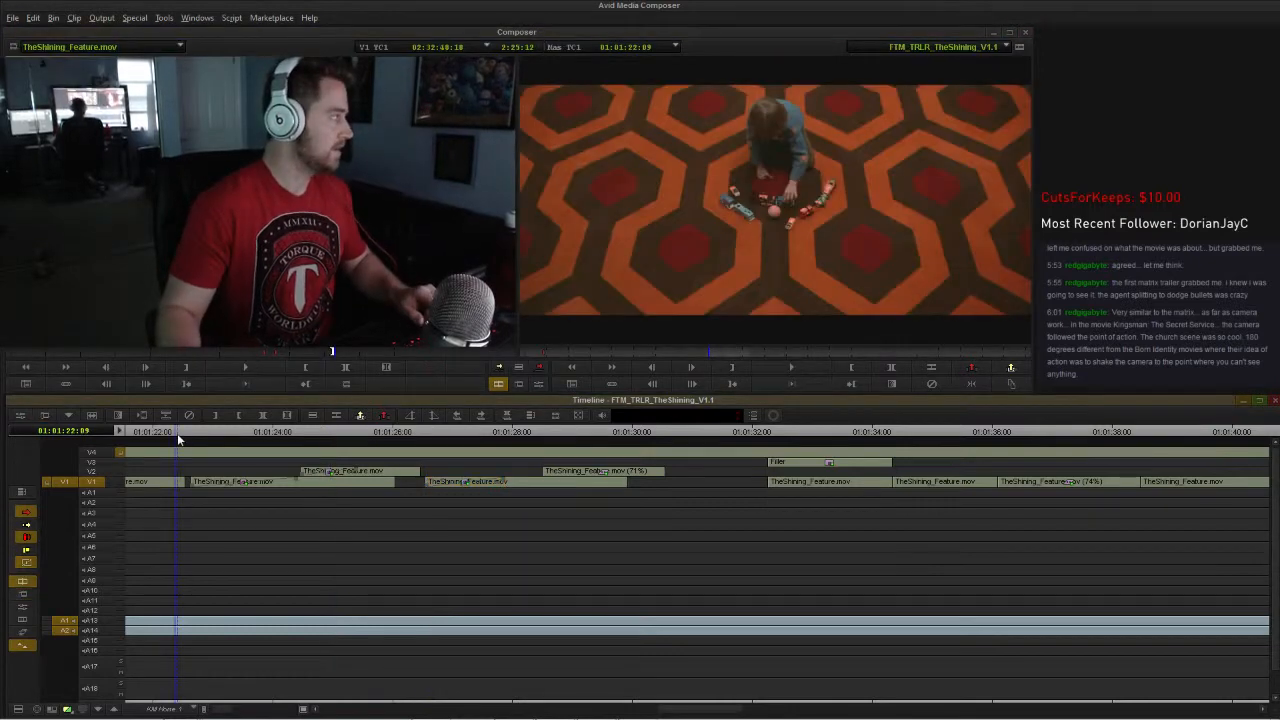
pyautogui.press('space')
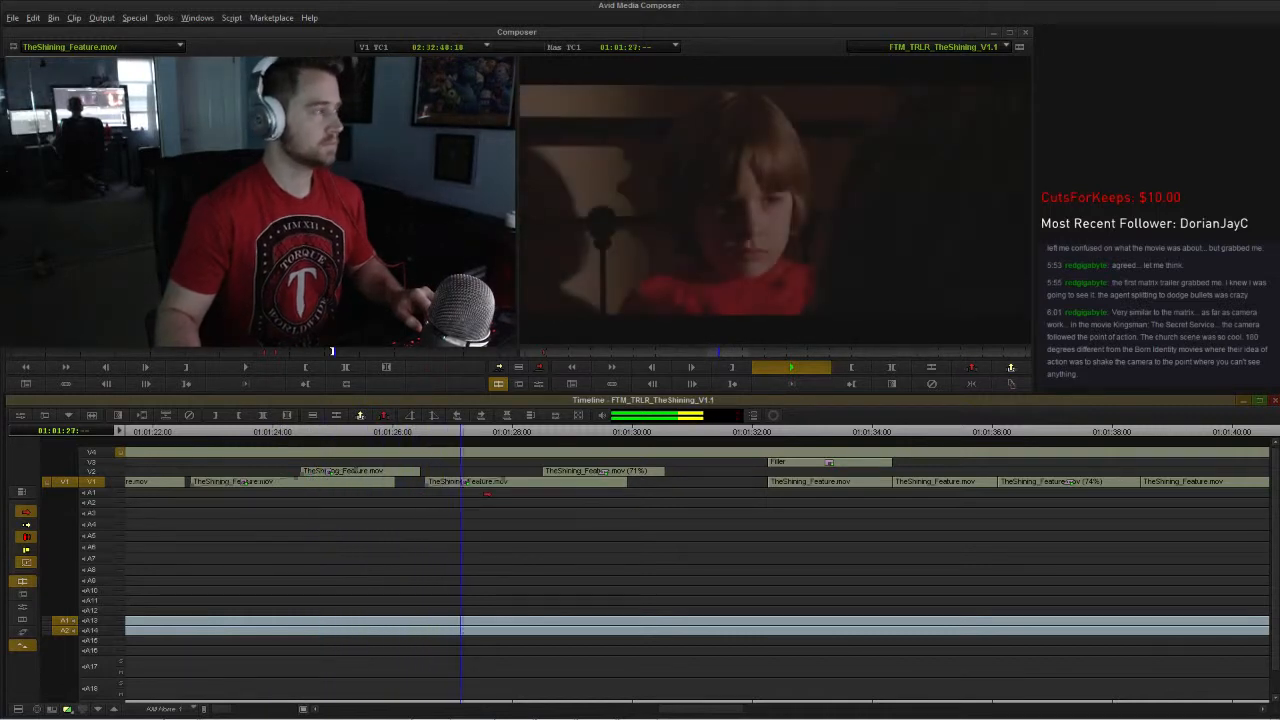
pyautogui.press('space')
# Step: Slip the boy's close-up on V1 backward between its cuts and play from about 01:01:26 into the bathroom shot
pyautogui.click(503, 482)
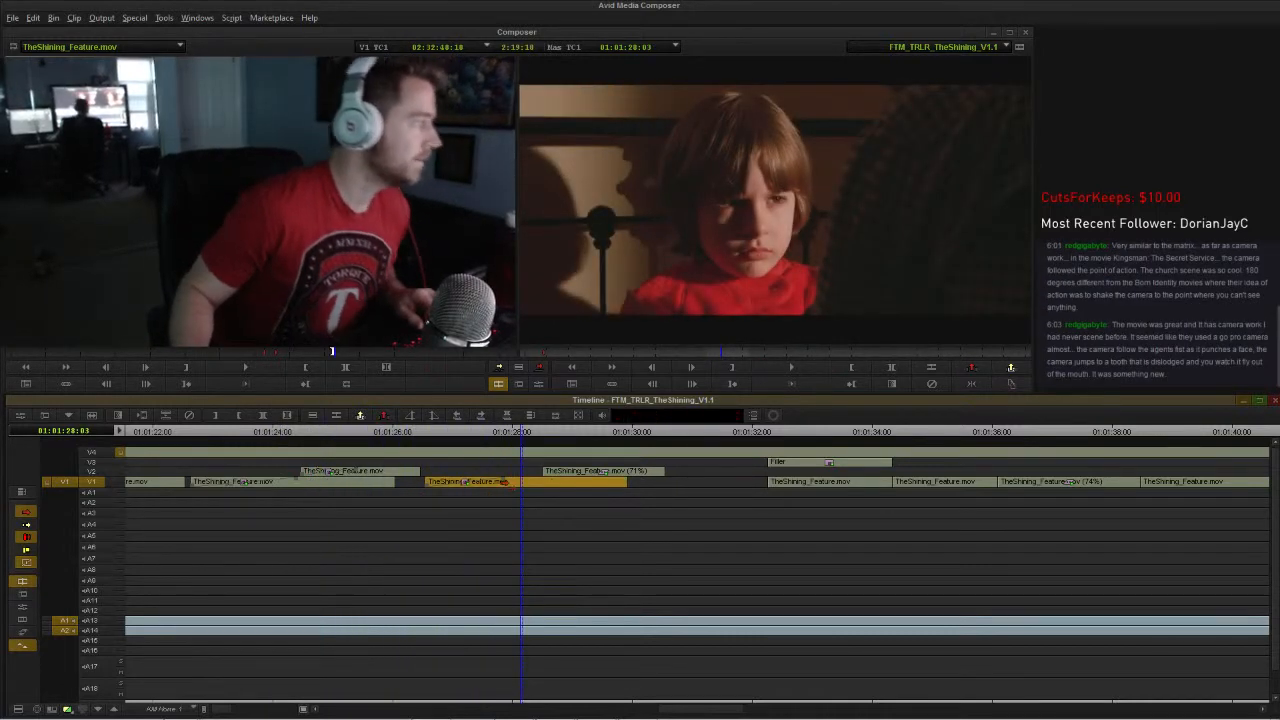
pyautogui.click(519, 385)
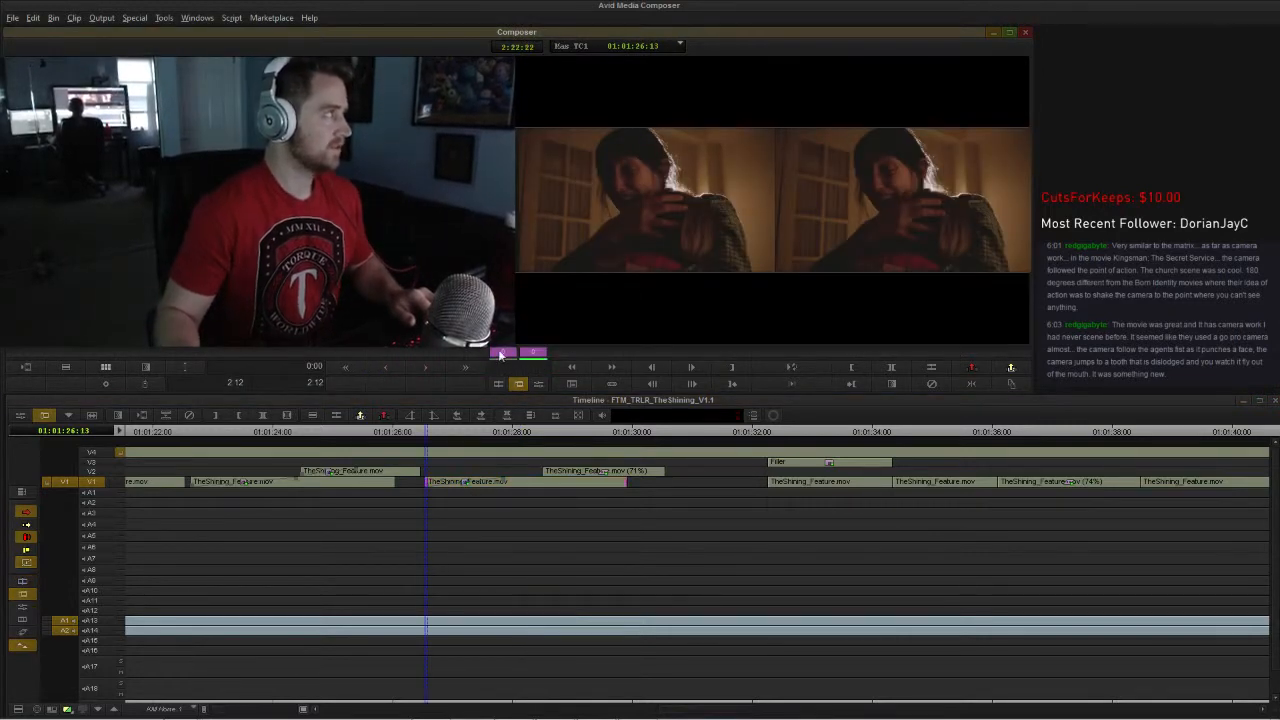
pyautogui.click(389, 365)
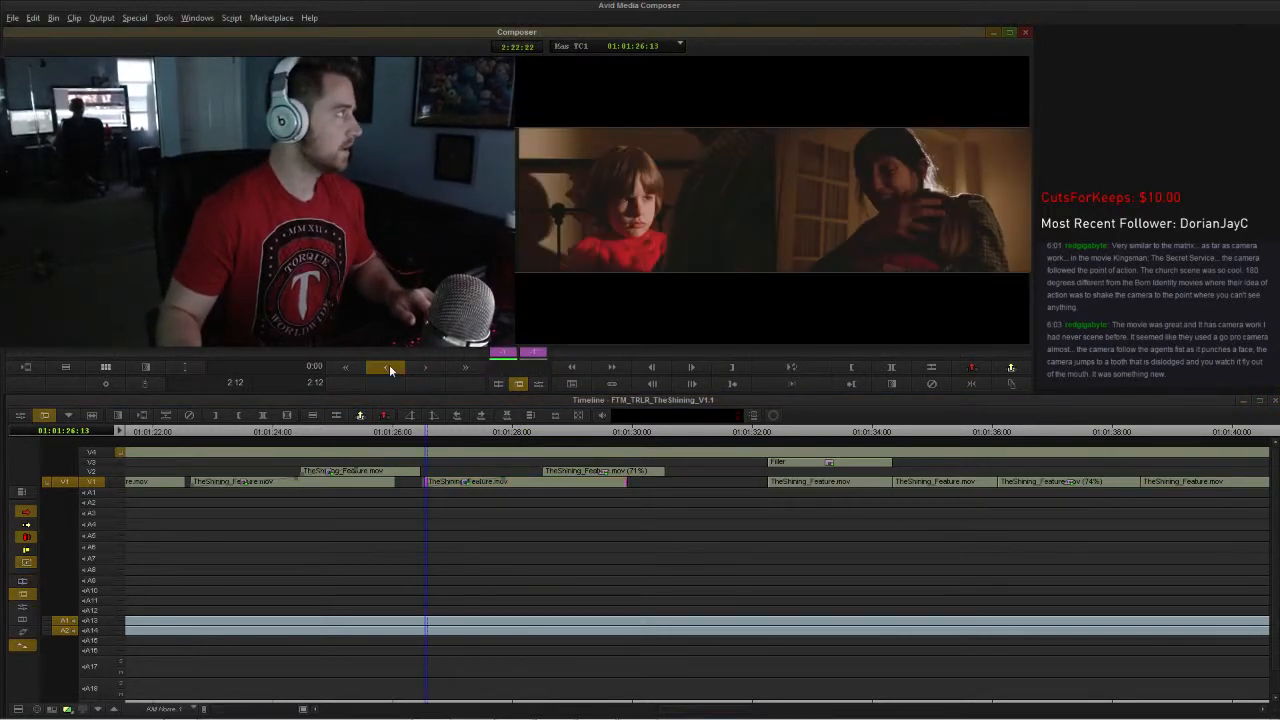
pyautogui.click(388, 366)
pyautogui.click(388, 366)
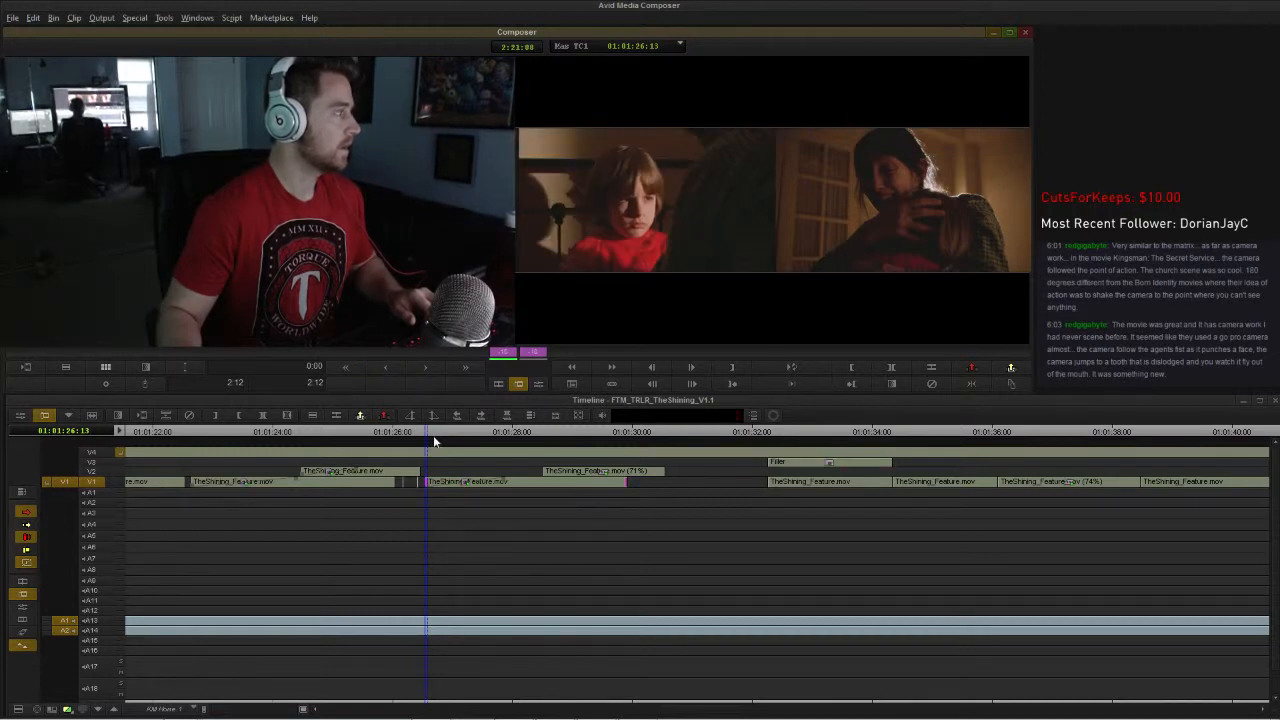
pyautogui.click(398, 432)
pyautogui.press('space')
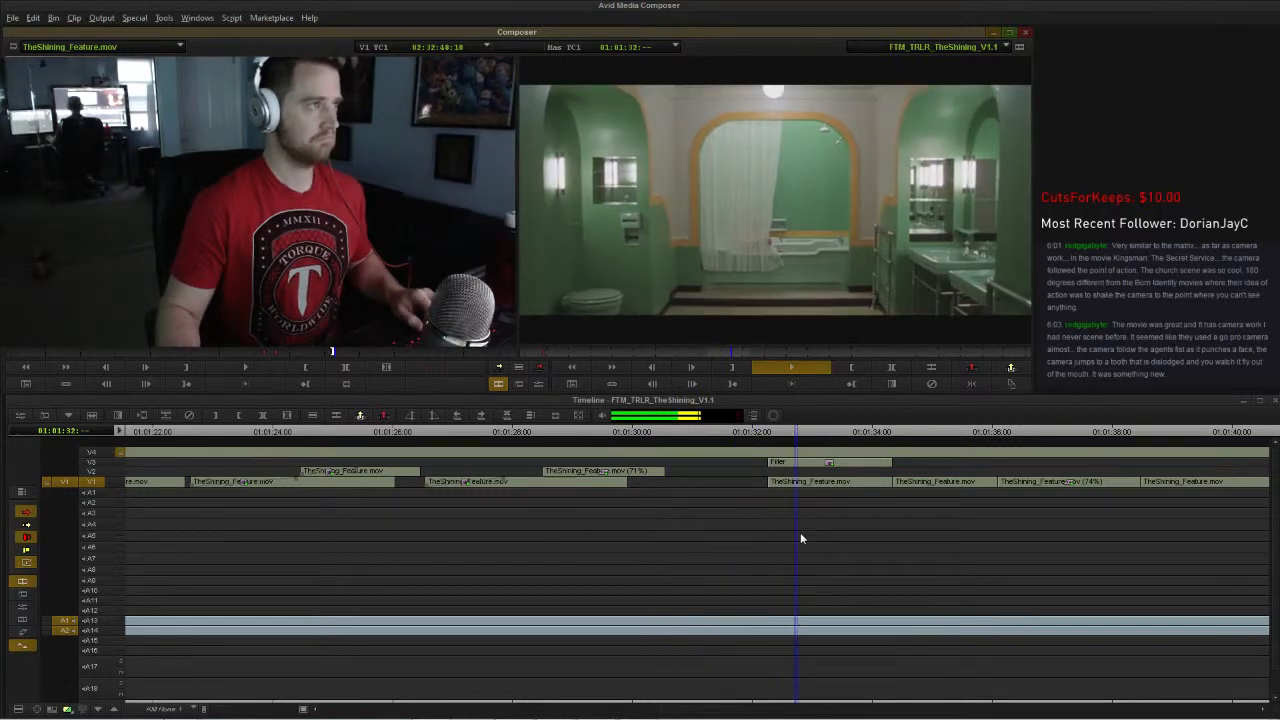
pyautogui.press('space')
# Step: Play from 01:01:22:05 through the door and ballroom shots, and replay the boy's close-up from 01:01:26:06
pyautogui.click(369, 430)
pyautogui.click(167, 433)
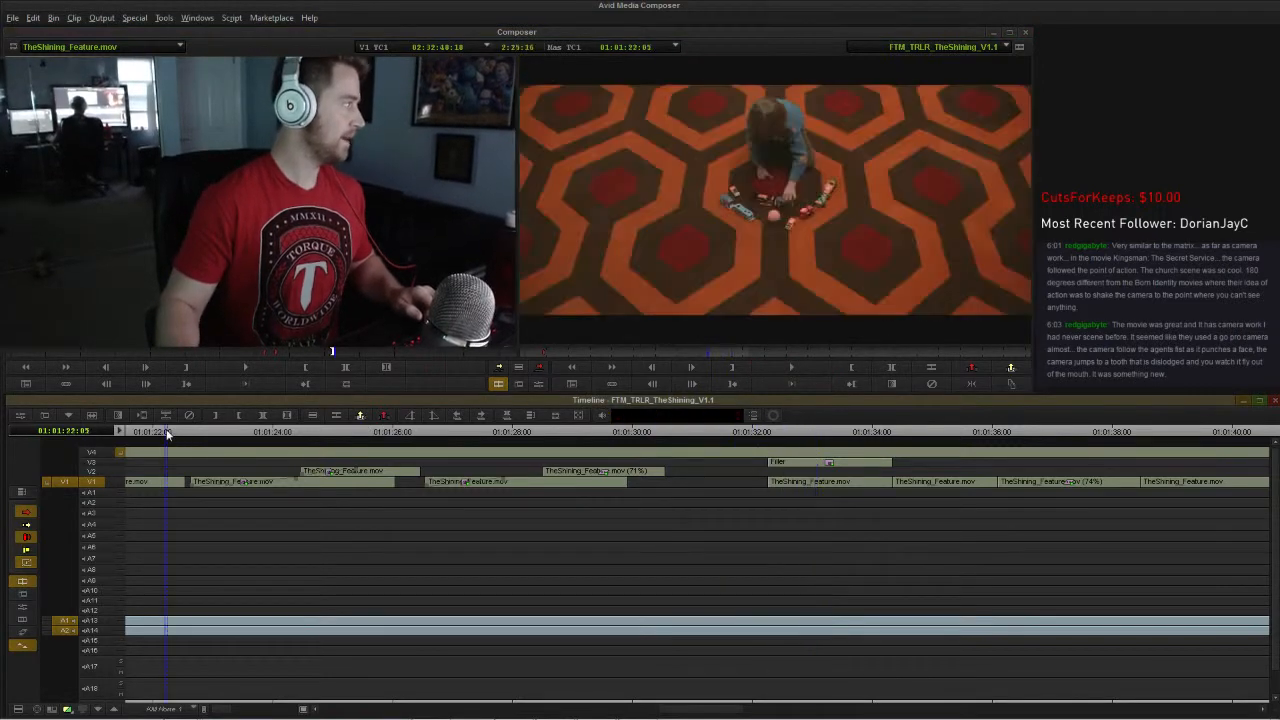
pyautogui.press('space')
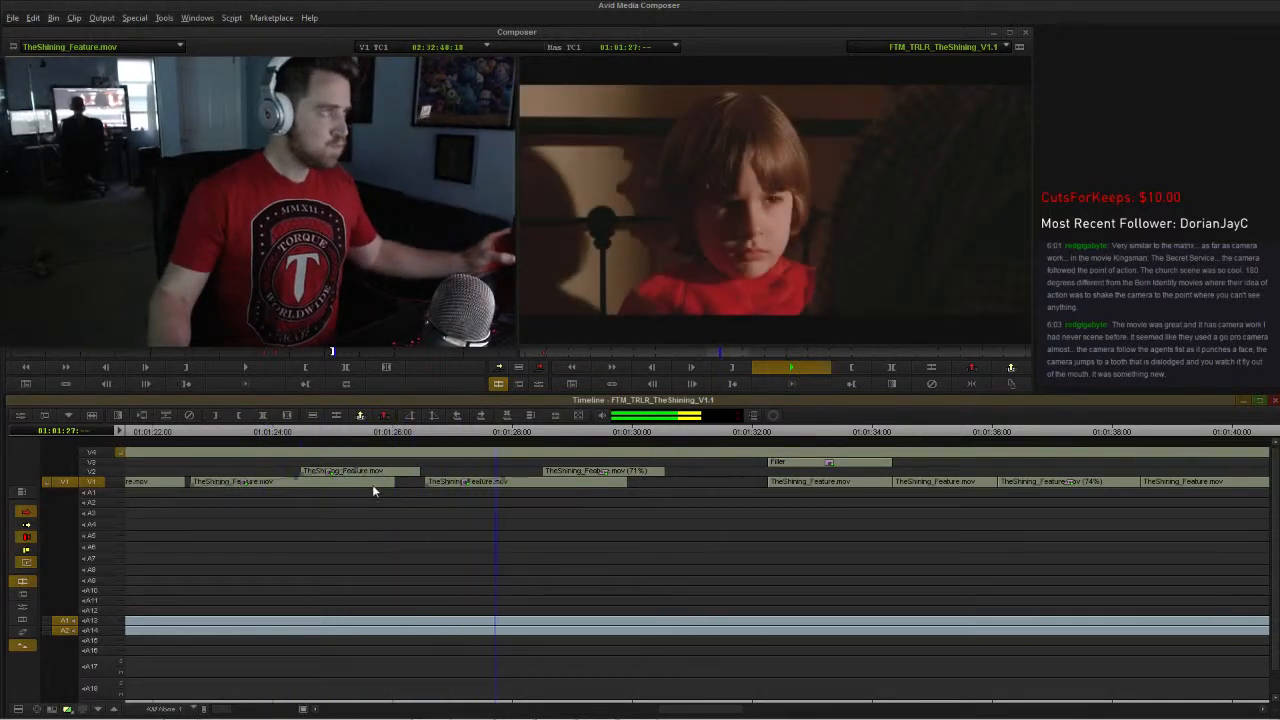
pyautogui.click(390, 433)
pyautogui.moveTo(390, 433)
pyautogui.mouseDown()
pyautogui.moveTo(421, 432)
pyautogui.moveTo(408, 430)
pyautogui.mouseUp()
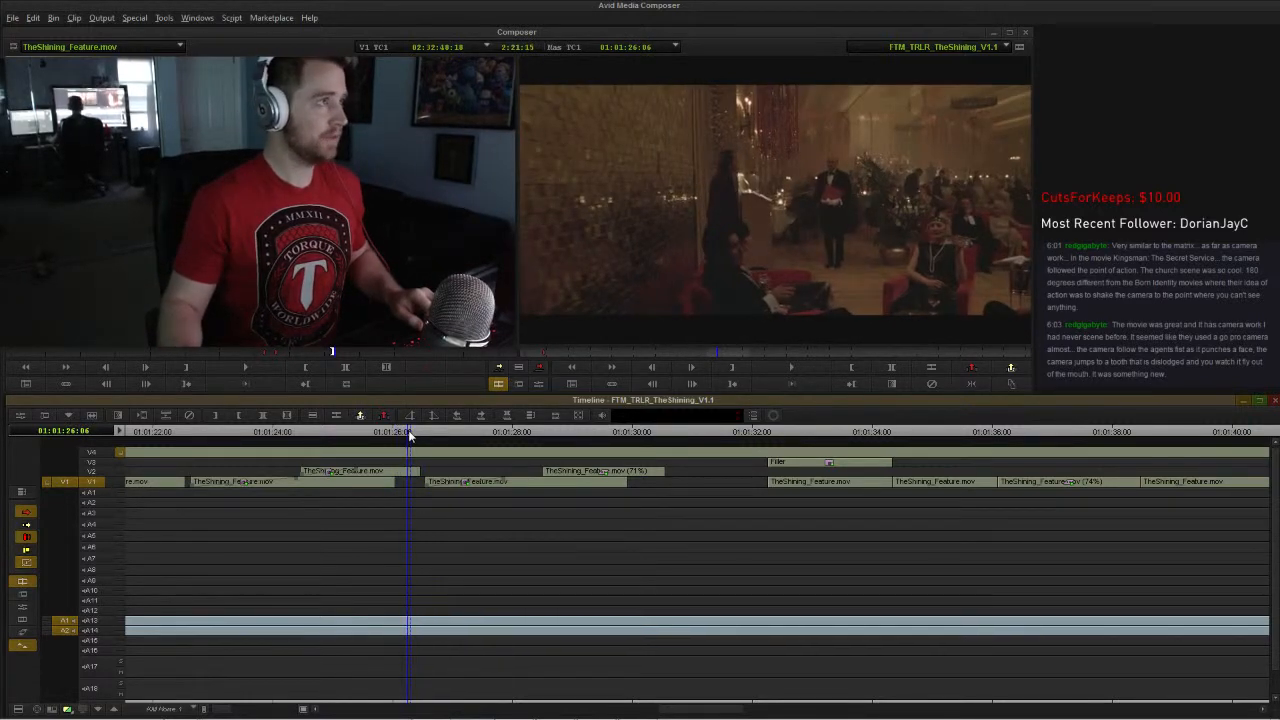
pyautogui.press('space')
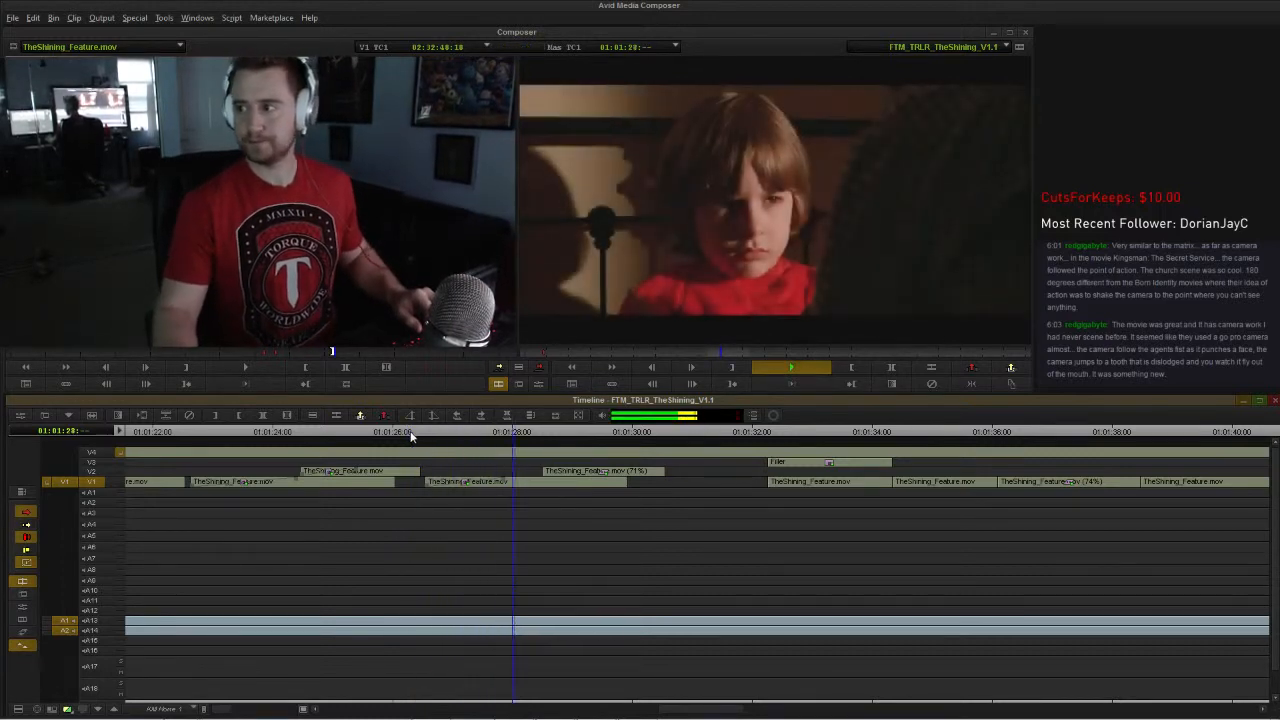
pyautogui.press('space')
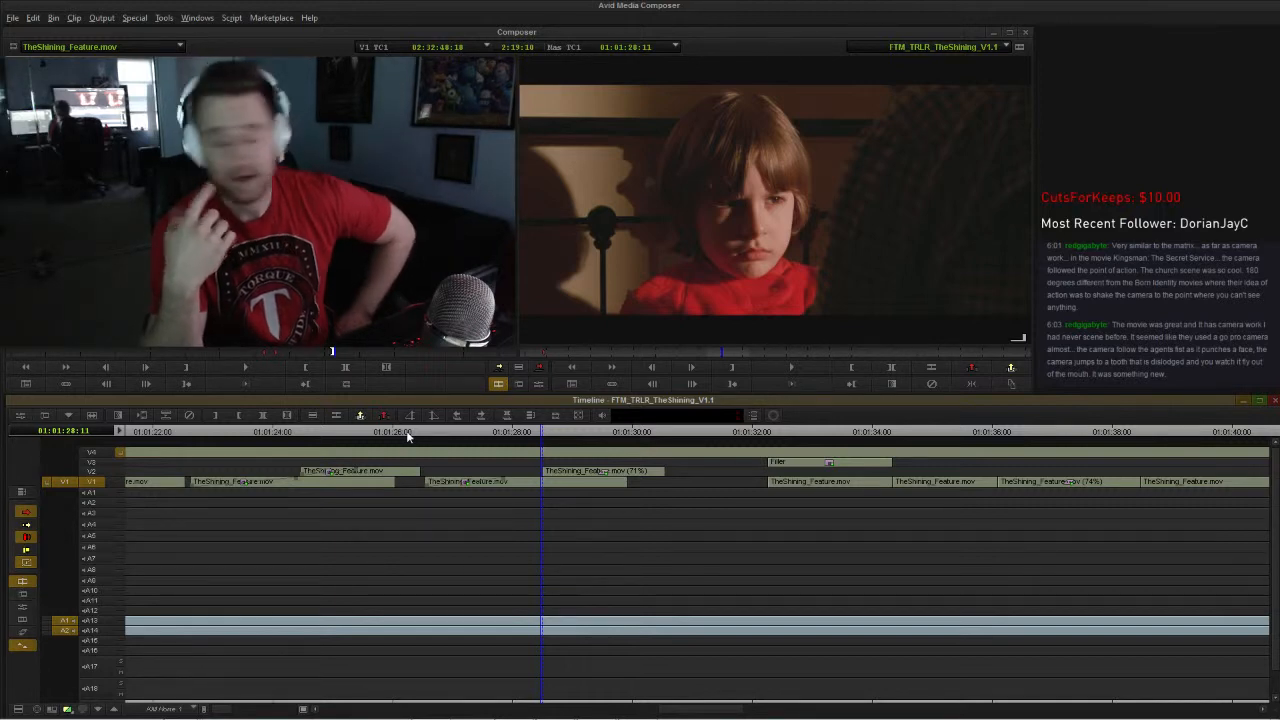
# Step: Slip the boy's close-up on V1 slightly between its cuts and play from about 01:01:25:15 through to the twin girls' corridor shot
pyautogui.click(435, 418)
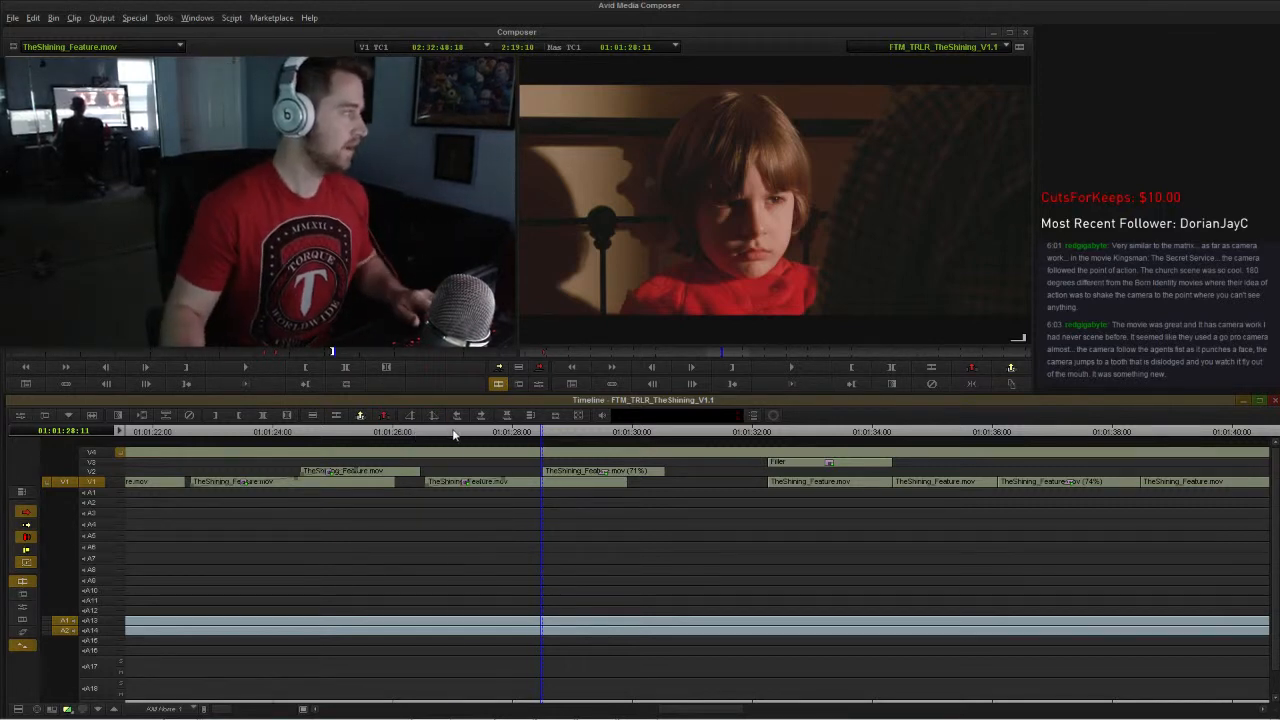
pyautogui.click(522, 484)
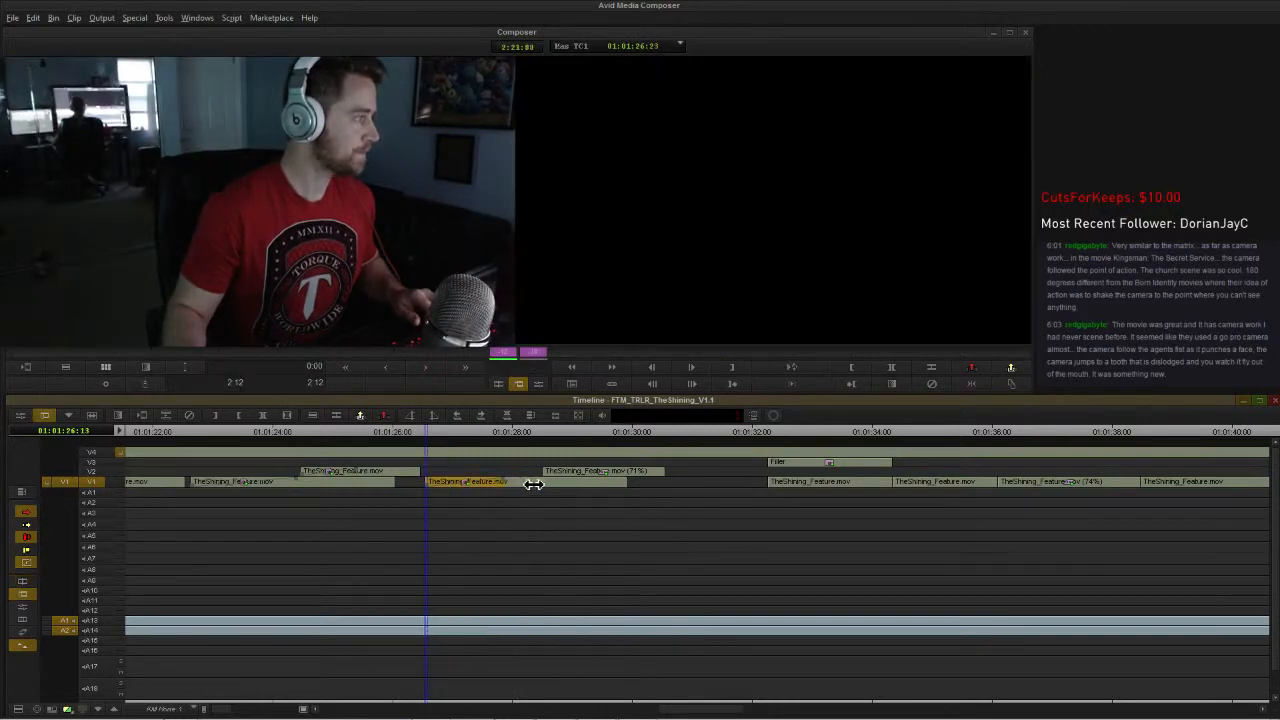
pyautogui.moveTo(534, 484); pyautogui.dragTo(530, 485)
pyautogui.click(371, 433)
pyautogui.press('space')
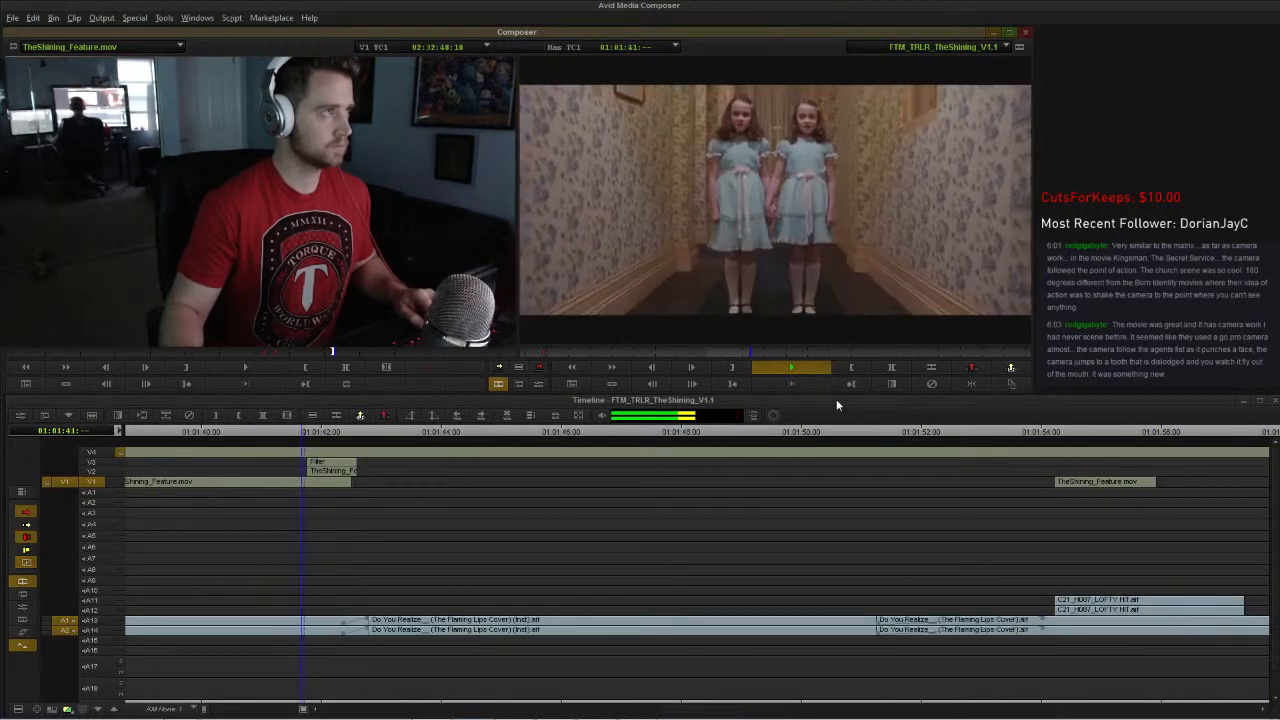
pyautogui.press('space')
# Step: Try moving the boy's close-up and the woman's shot later together until they meet the next title, and play the result
pyautogui.hotkey('ctrl', '/')
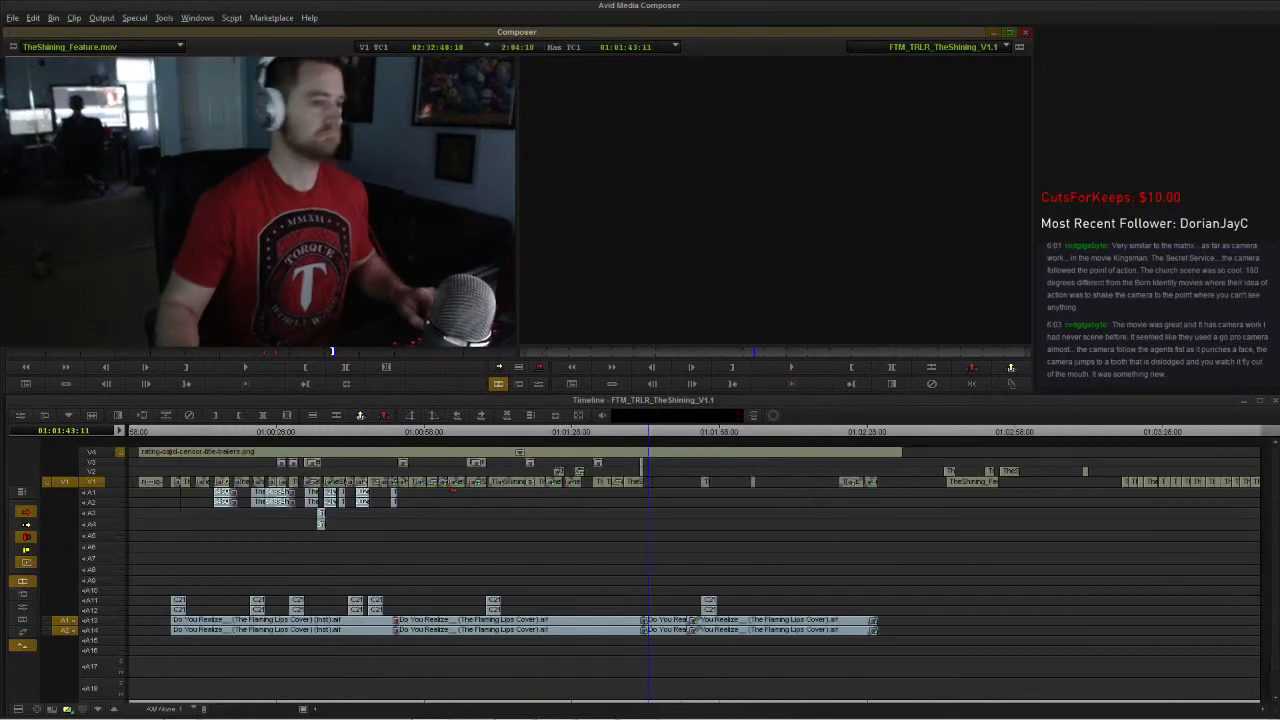
pyautogui.moveTo(944, 431); pyautogui.dragTo(962, 431)
pyautogui.moveTo(595, 434); pyautogui.dragTo(562, 448)
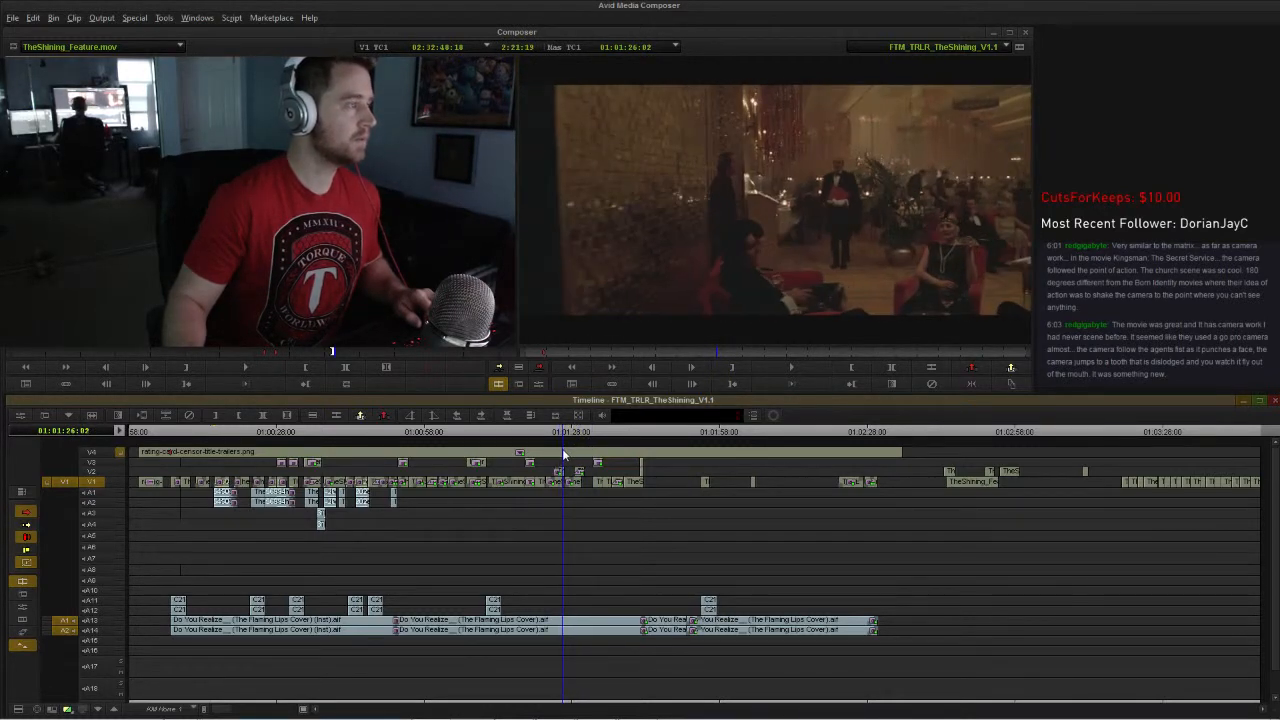
pyautogui.press('h')
pyautogui.press('n')
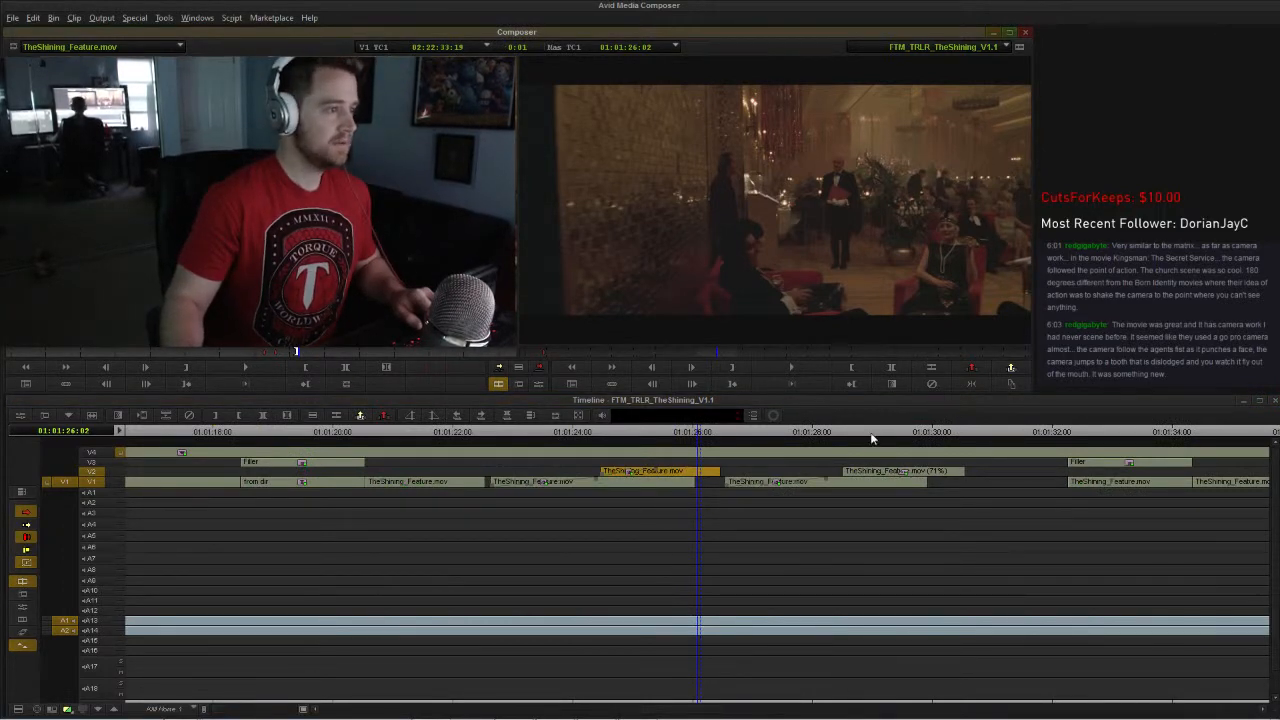
pyautogui.click(880, 436)
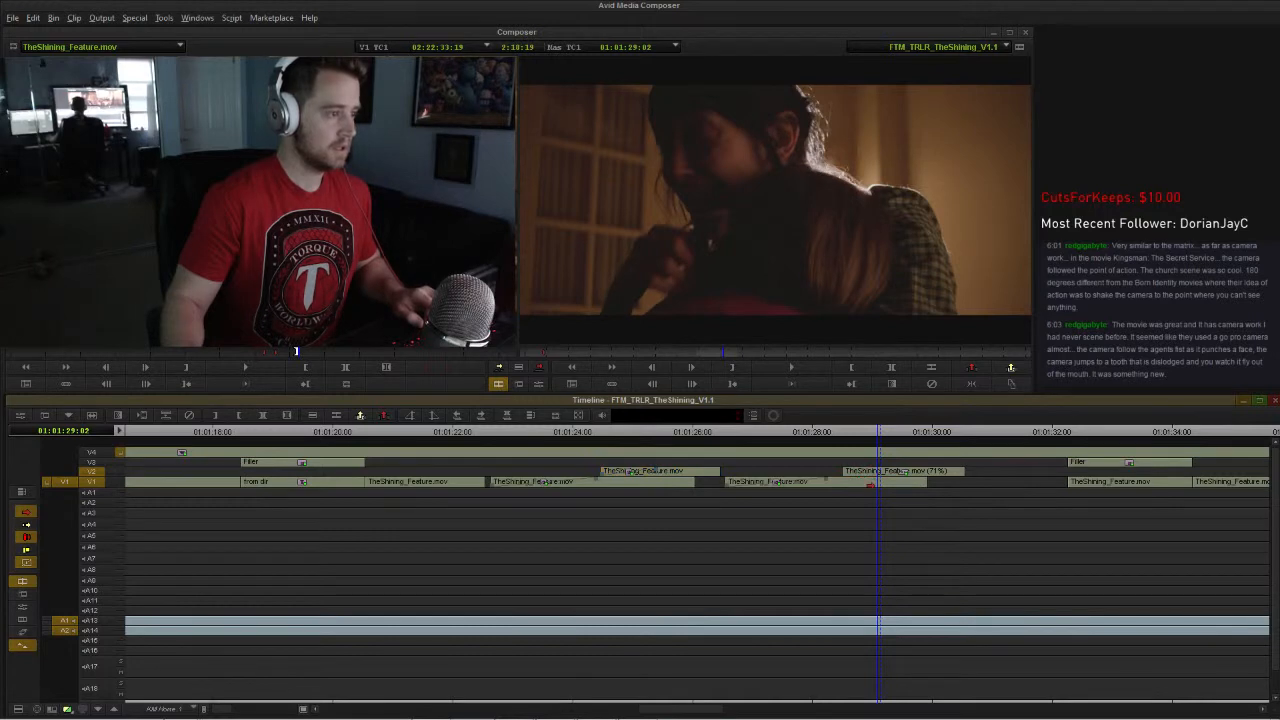
pyautogui.moveTo(878, 471); pyautogui.dragTo(976, 472)
pyautogui.click(816, 435)
pyautogui.press('space')
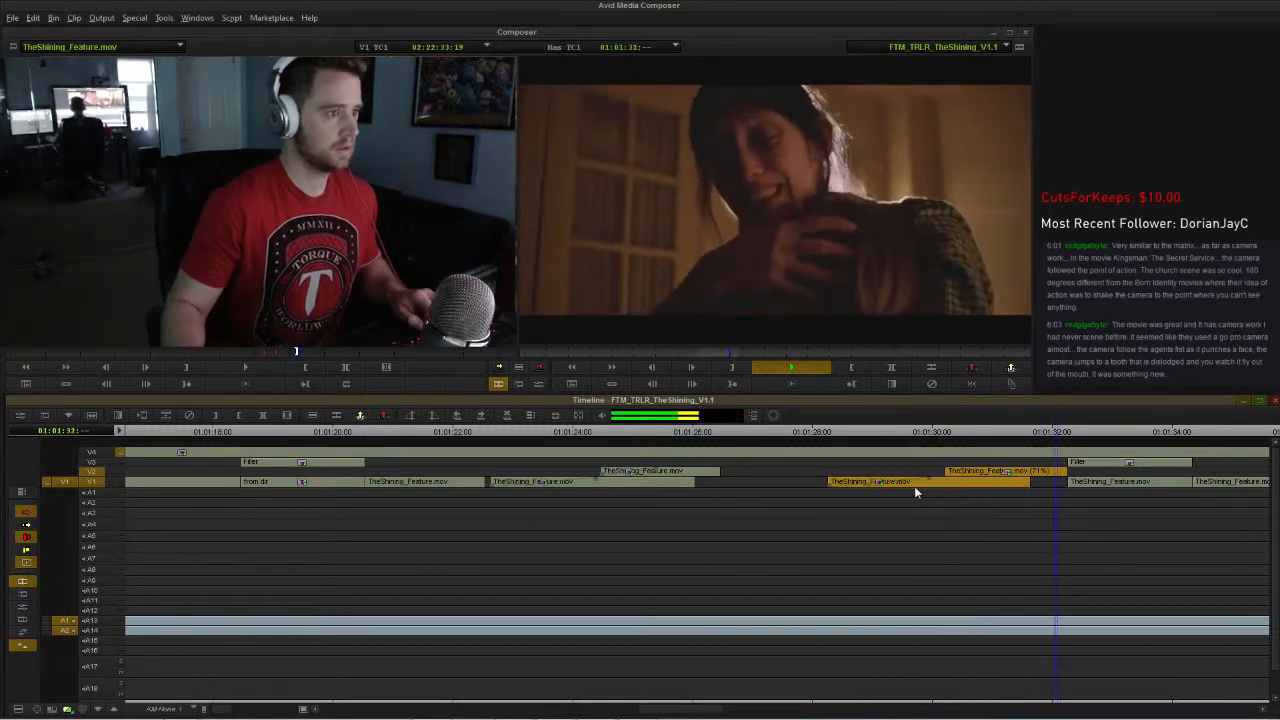
pyautogui.click(1009, 431)
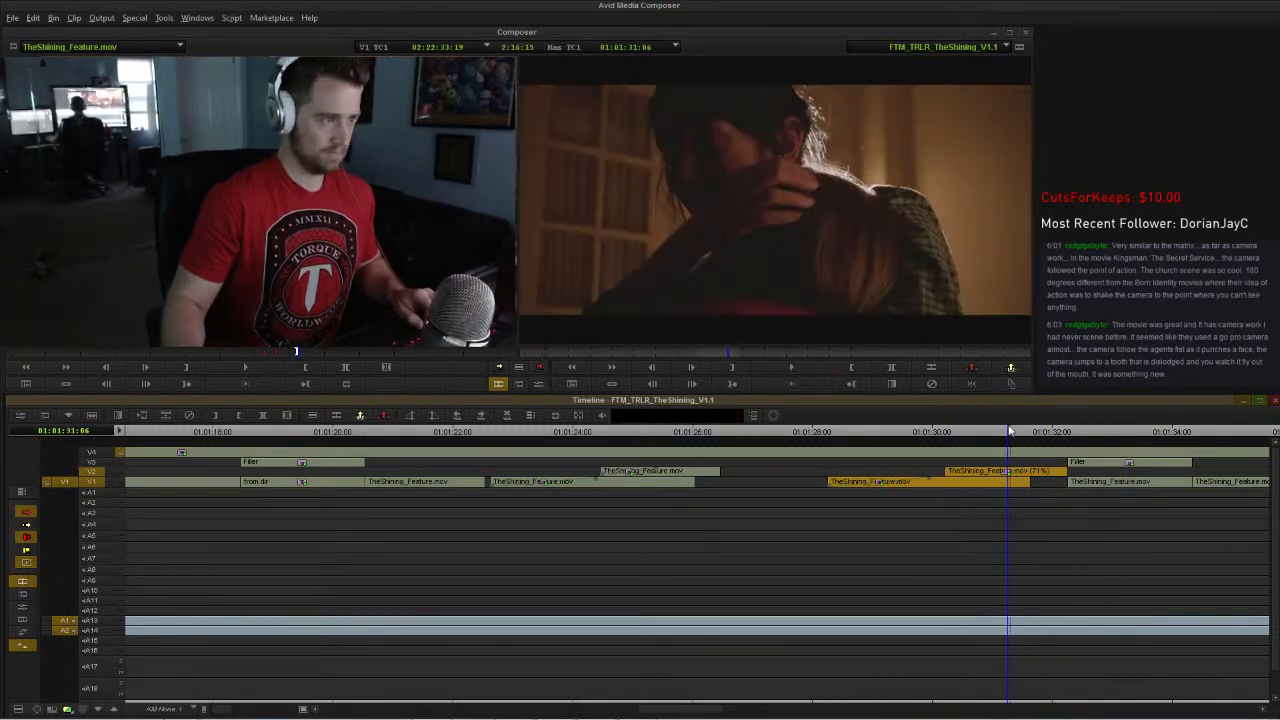
# Step: Browse the feature source from 02:22:33:19 and play it from 02:23:39:06 in search of more footage
pyautogui.click(312, 363)
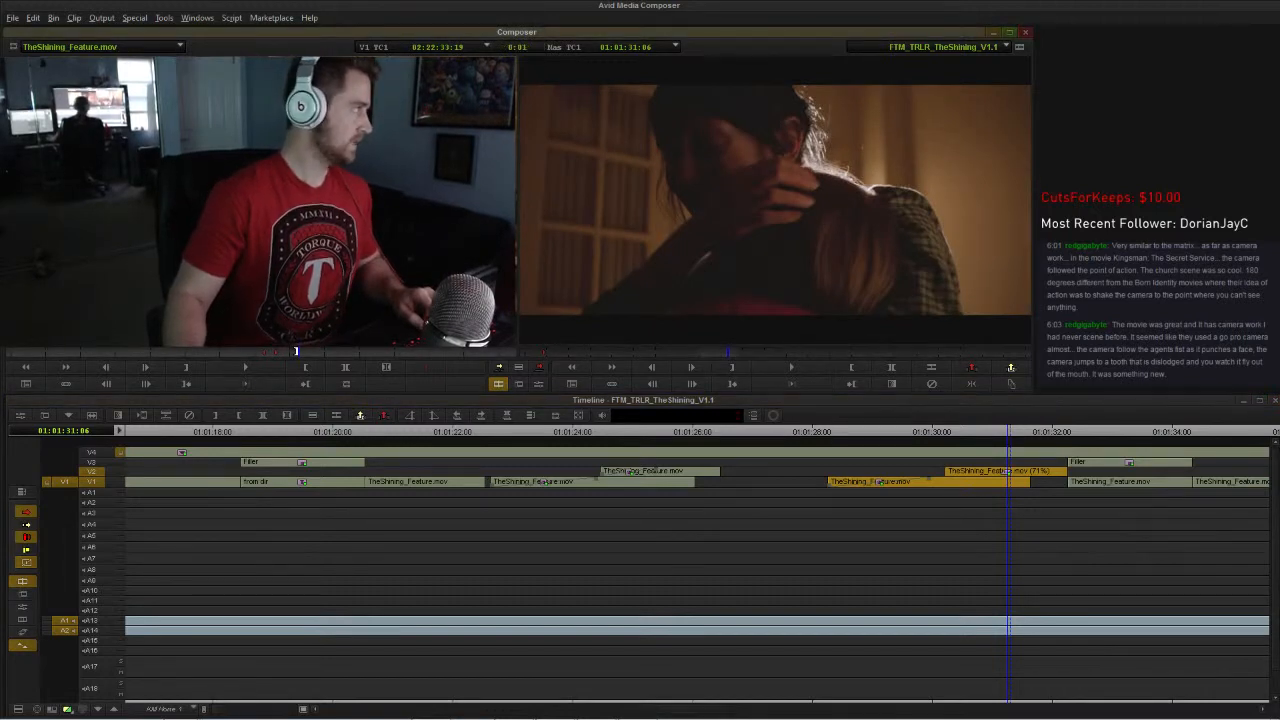
pyautogui.press('space')
pyautogui.press('space')
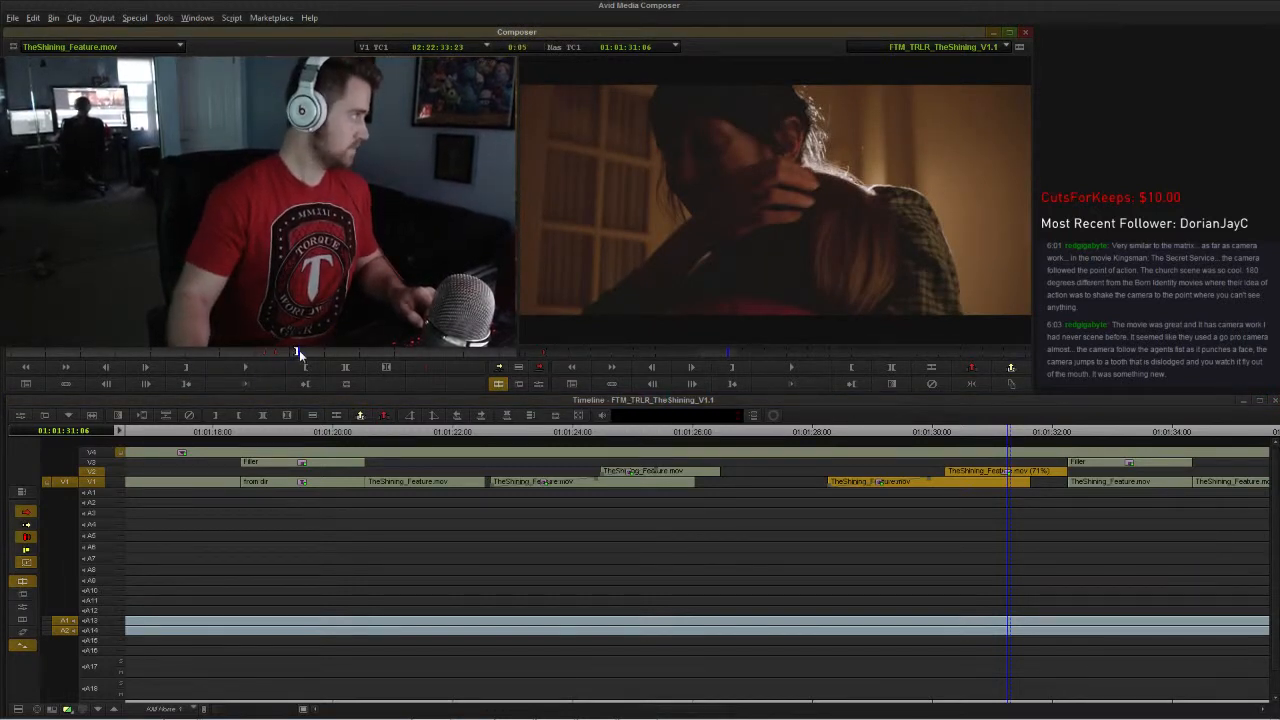
pyautogui.moveTo(299, 351); pyautogui.dragTo(300, 351)
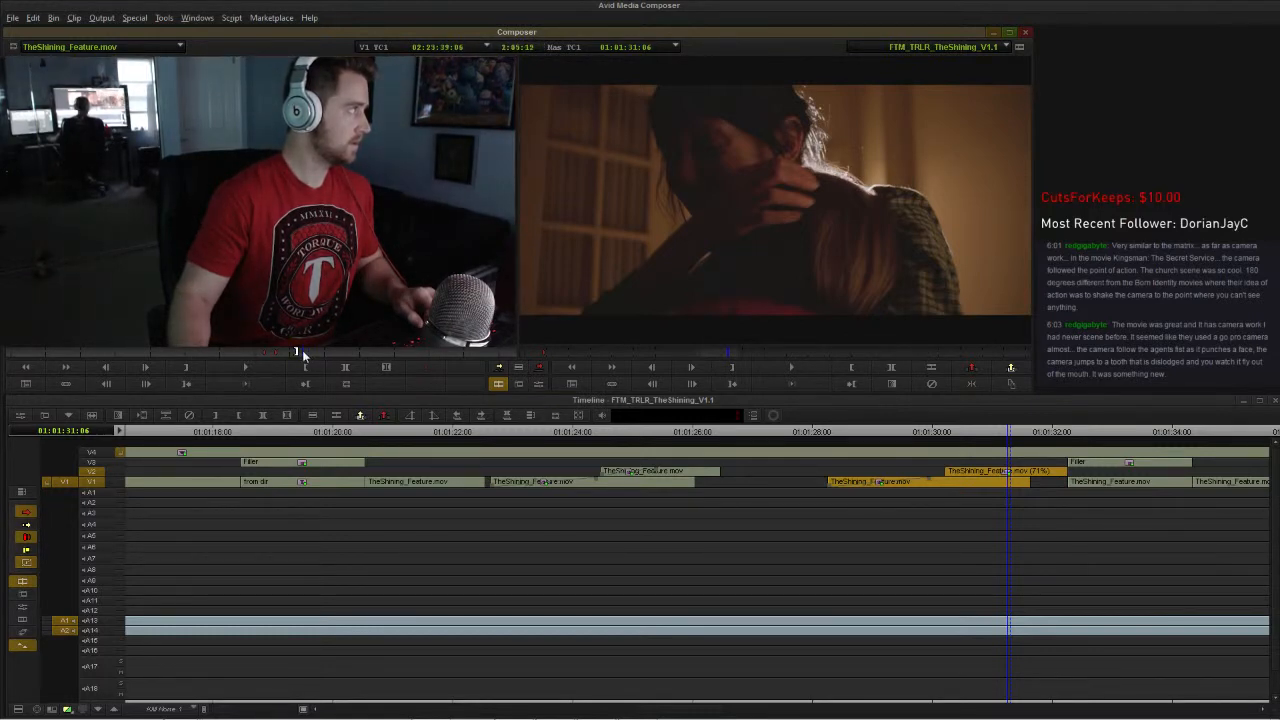
pyautogui.press('space')
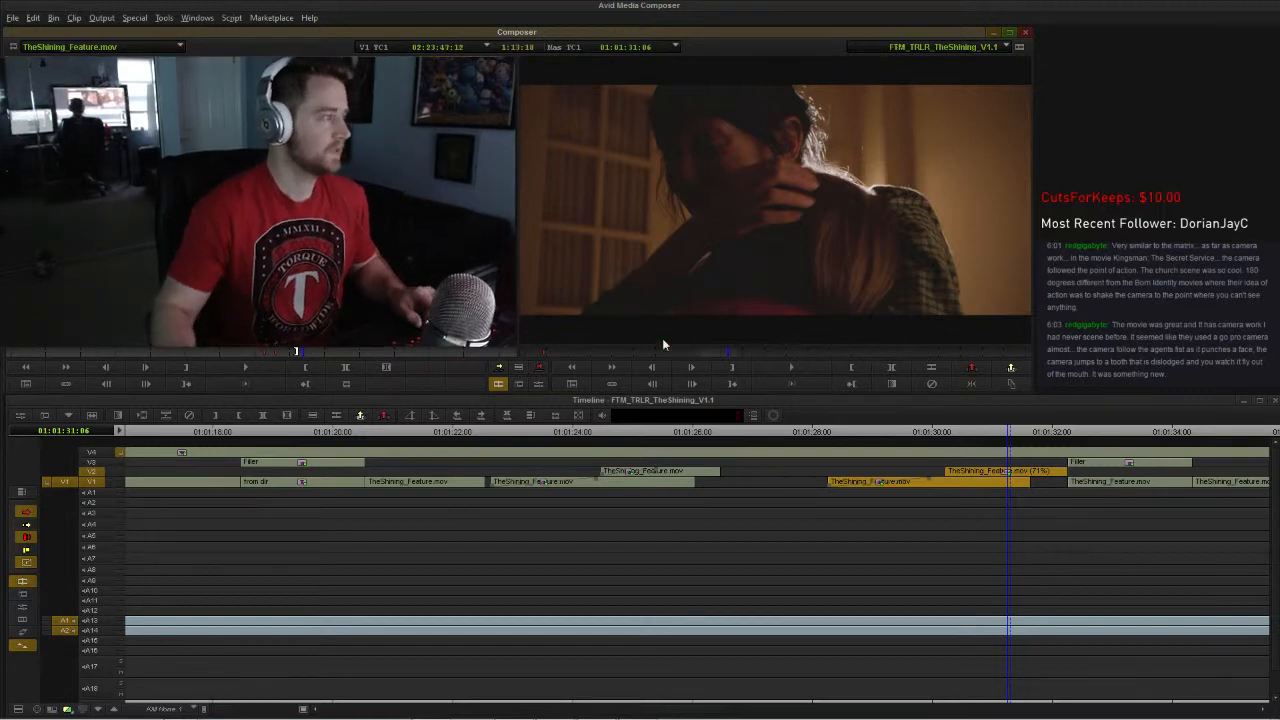
# Step: Move the boy's close-up and the woman's shot back together to just after the ballroom shot and play from 01:01:27 into the hallway shot
pyautogui.click(351, 434)
pyautogui.press('space')
pyautogui.press('space')
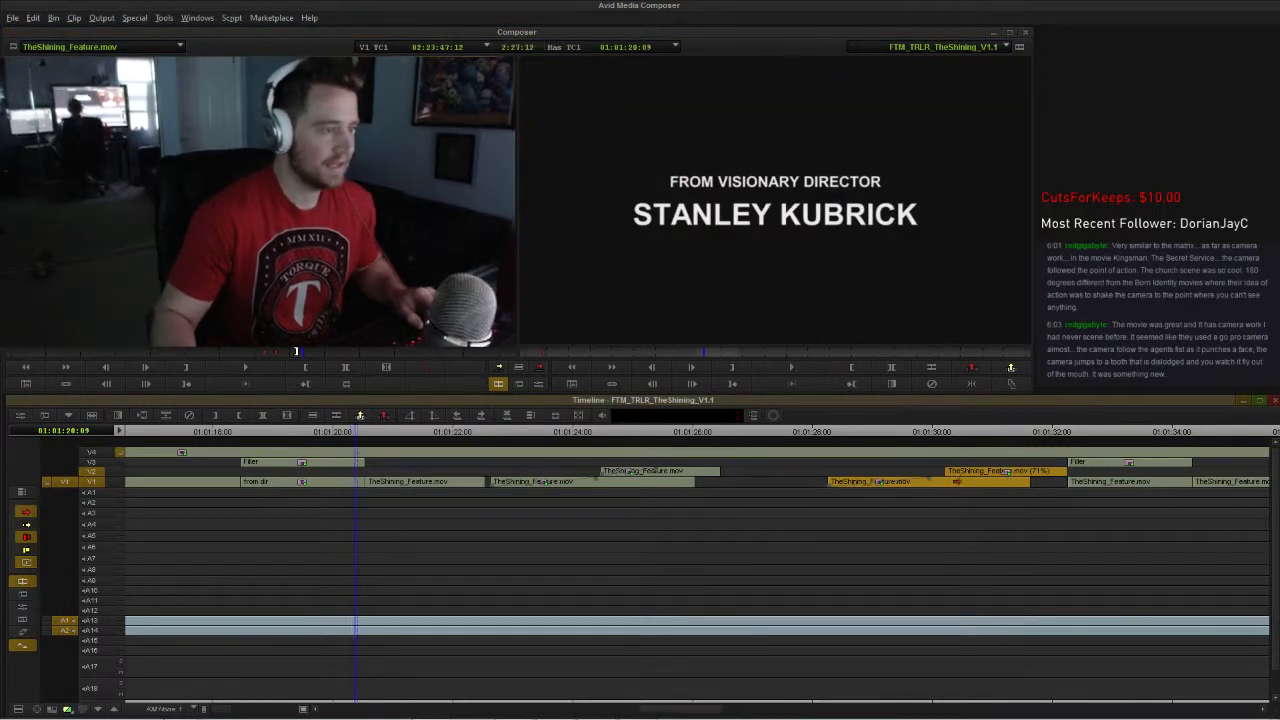
pyautogui.moveTo(957, 481); pyautogui.dragTo(852, 481)
pyautogui.click(768, 432)
pyautogui.press('space')
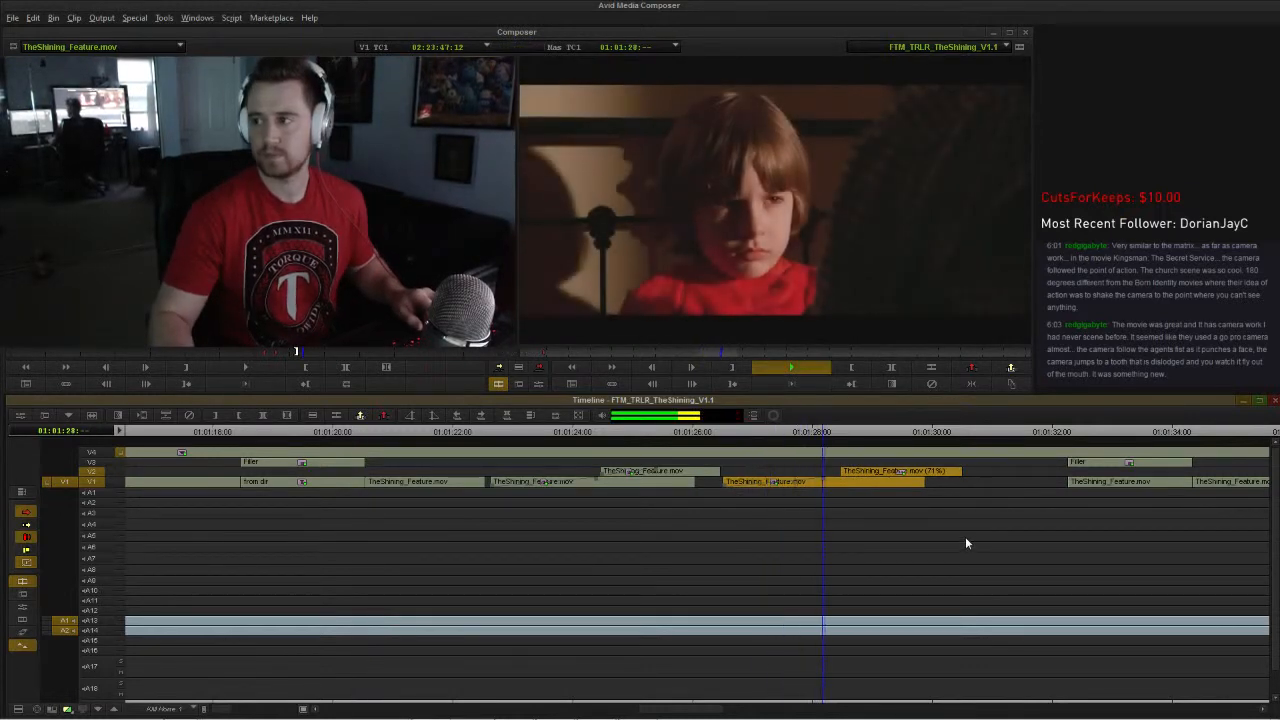
pyautogui.press('space')
pyautogui.click(809, 433)
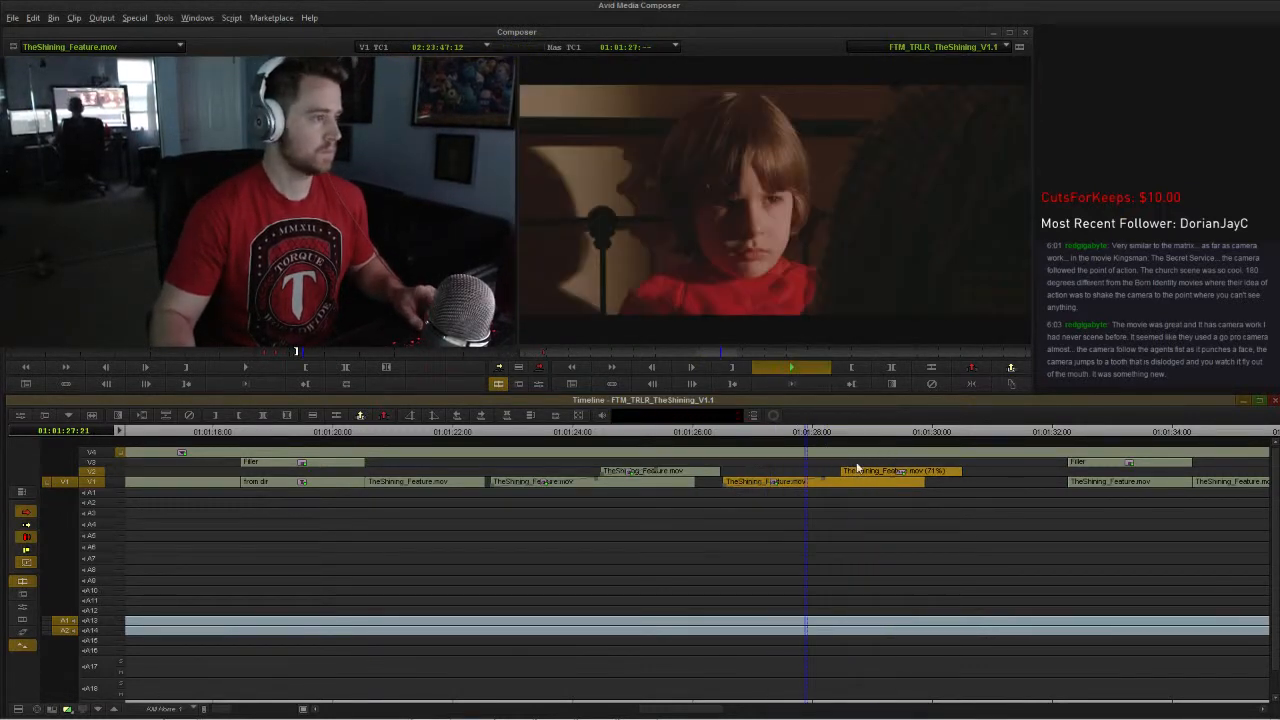
pyautogui.press('space')
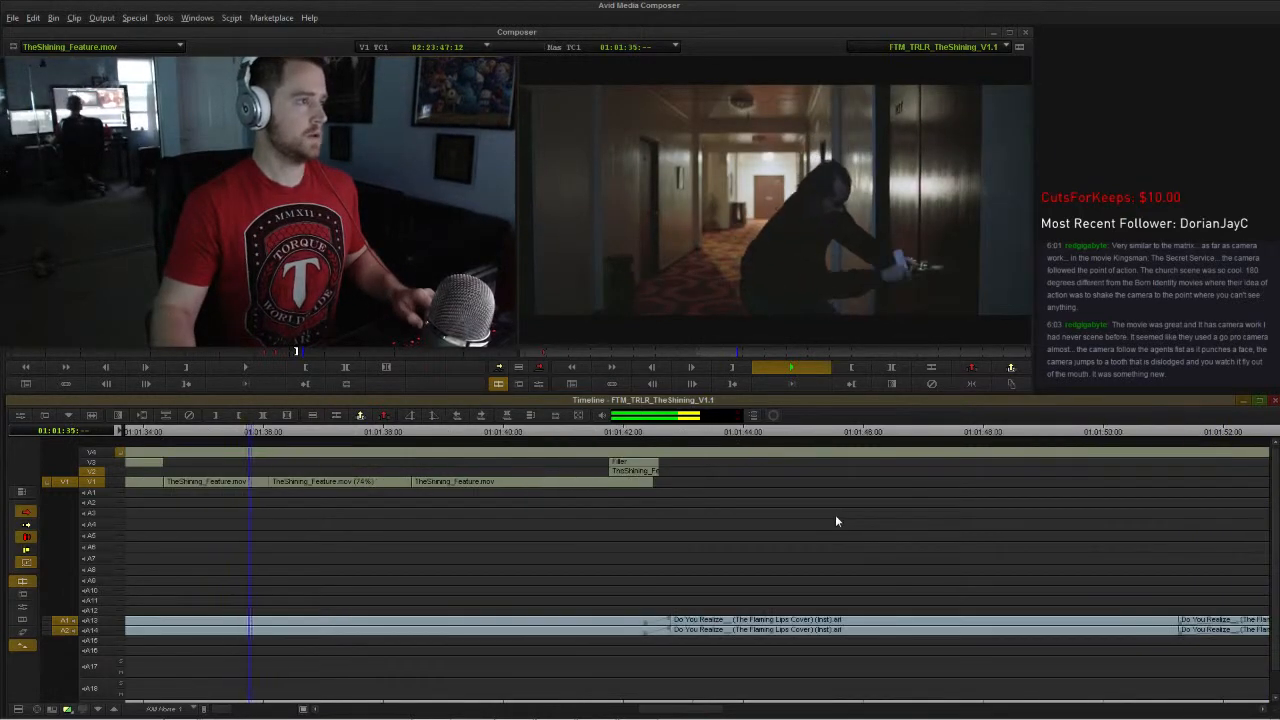
pyautogui.press('space')
# Step: Play from about 01:01:42 to the axe shot, replay that shot, and review the corridor shot from about 01:01:40
pyautogui.hotkey('ctrl', '/')
pyautogui.click(586, 430)
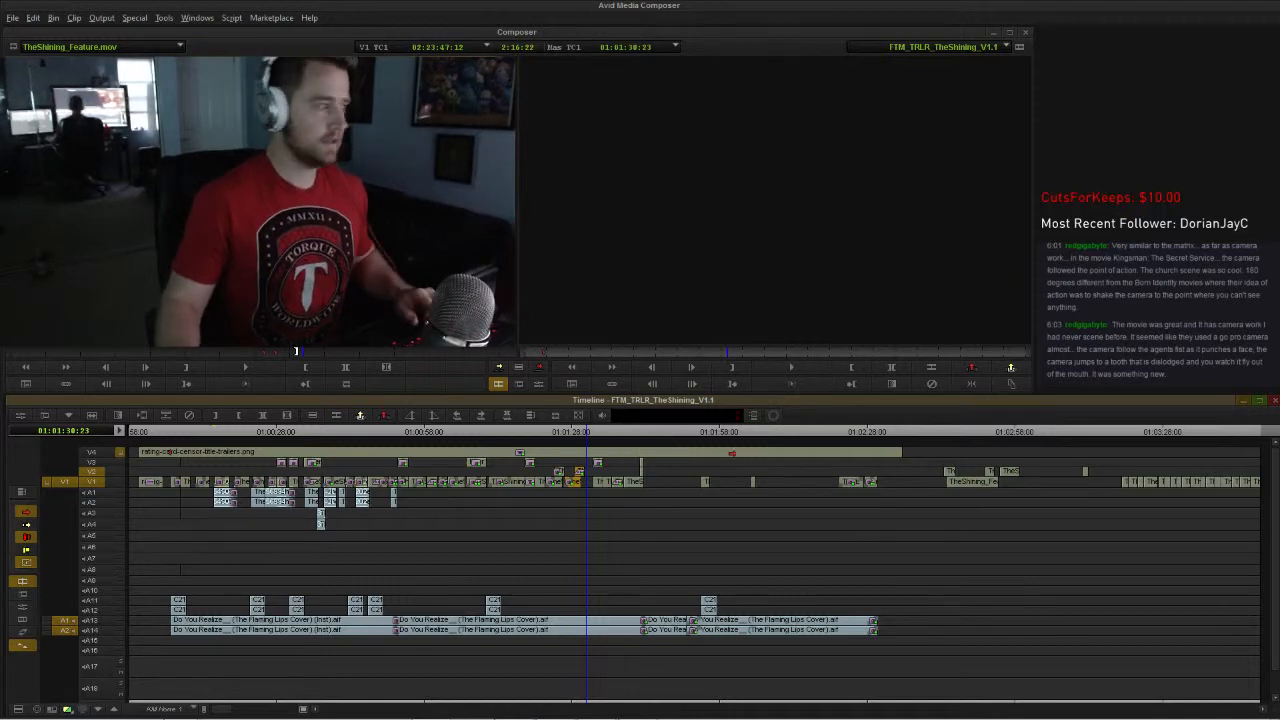
pyautogui.click(643, 432)
pyautogui.press('space')
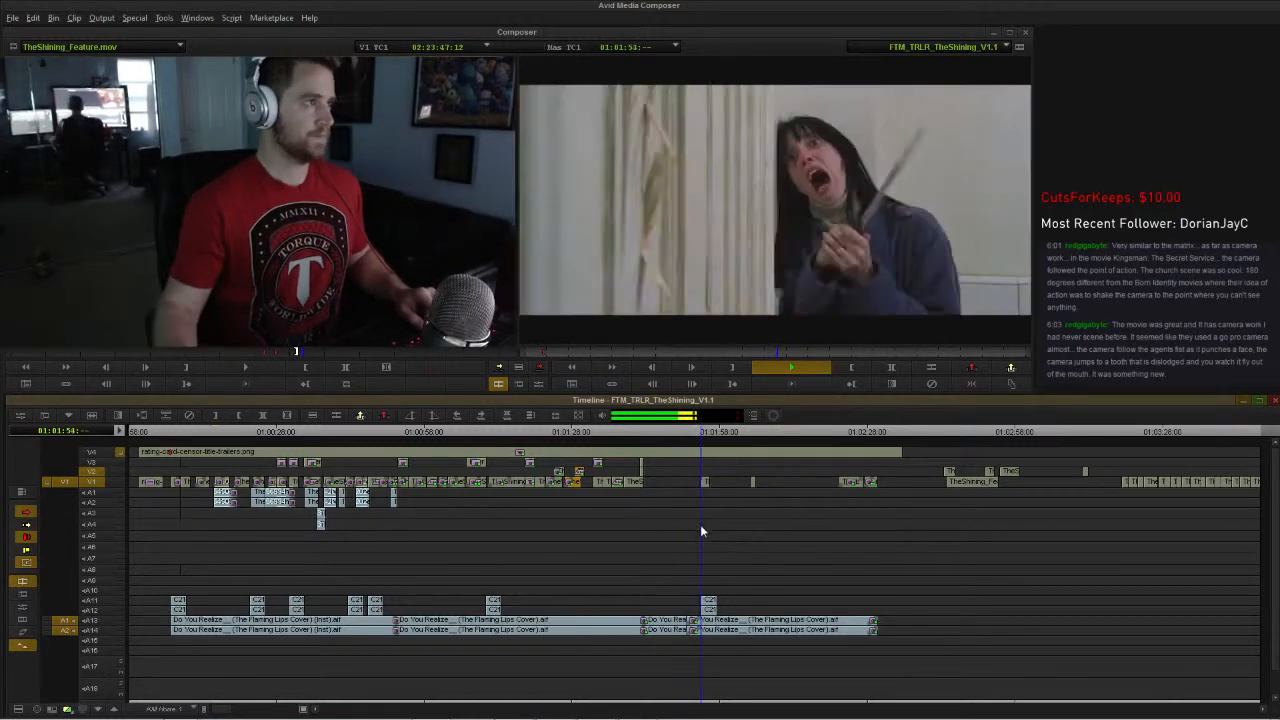
pyautogui.press('space')
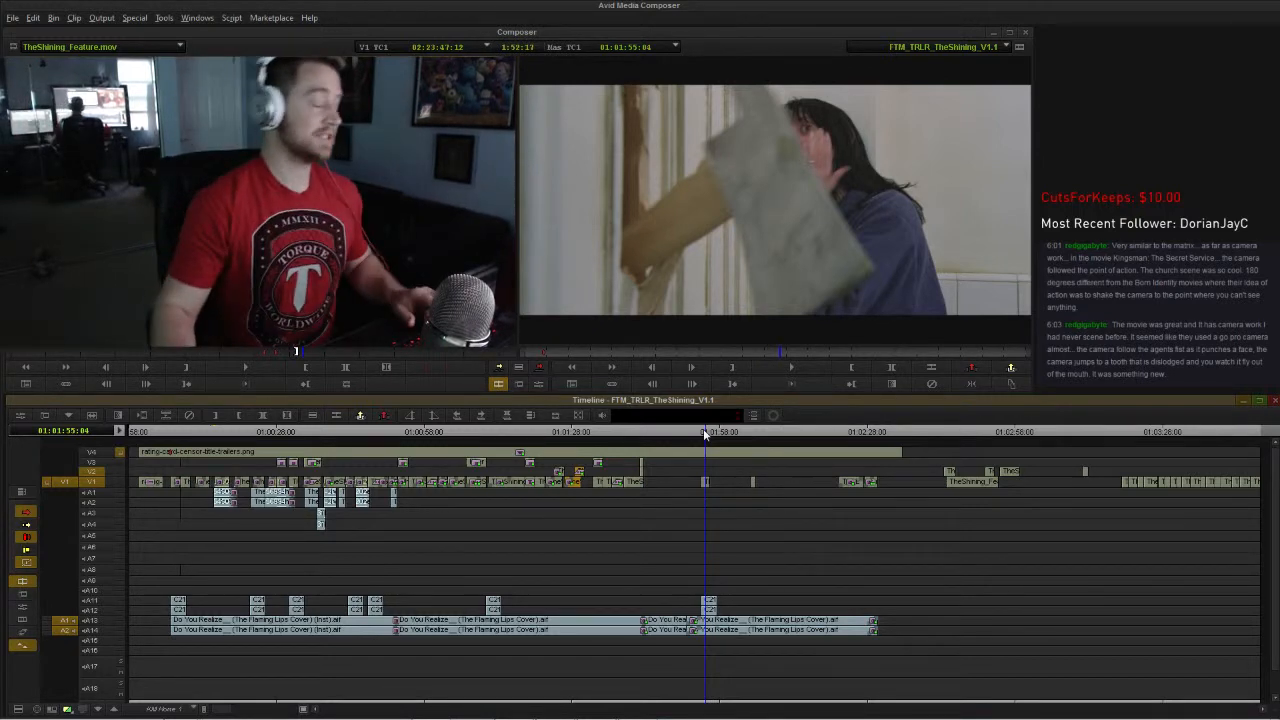
pyautogui.click(700, 431)
pyautogui.press('space')
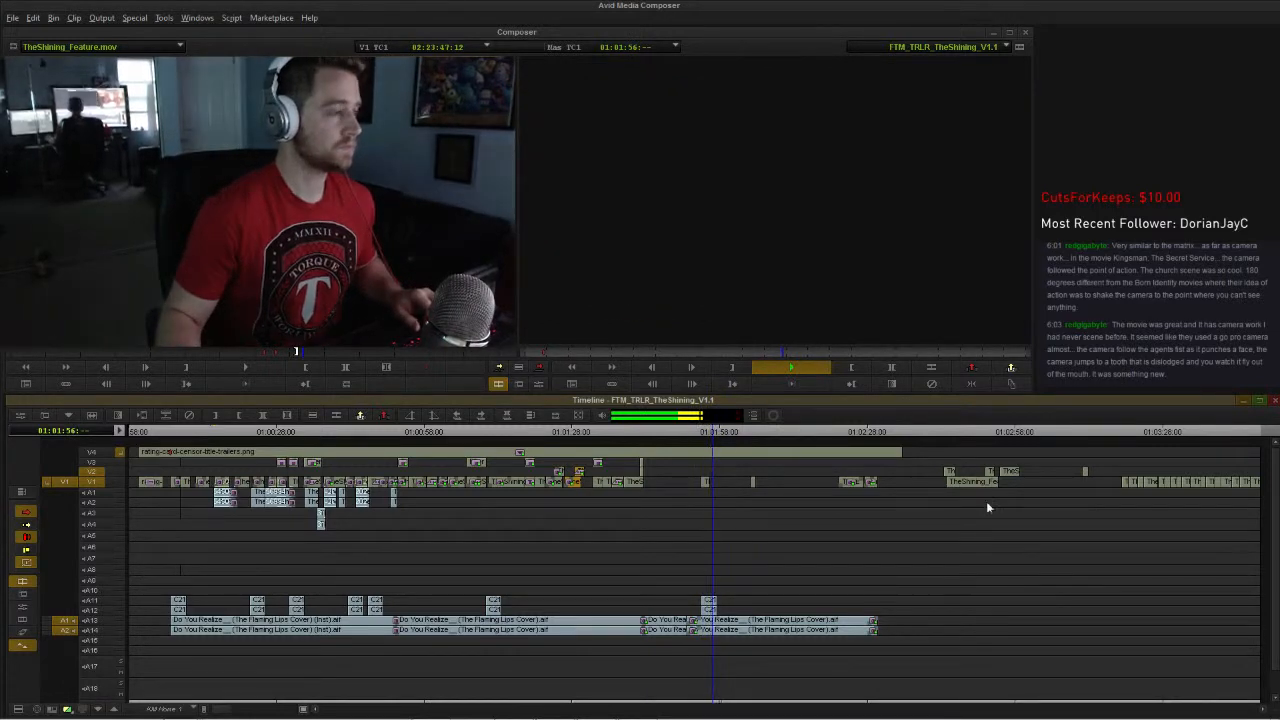
pyautogui.click(636, 453)
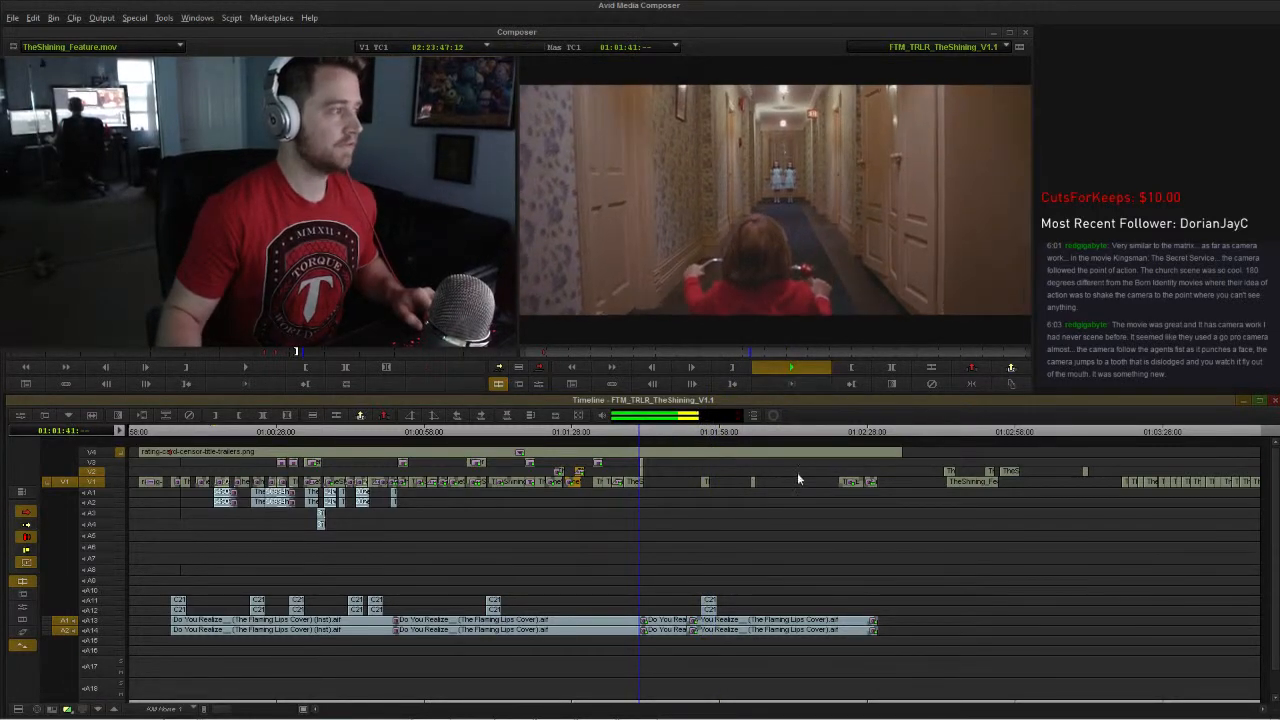
# Step: Scan the spare shots at the end of the sequence and review the boy writing on the door around 01:03:34
pyautogui.moveTo(1126, 432); pyautogui.dragTo(1164, 438)
pyautogui.press('space')
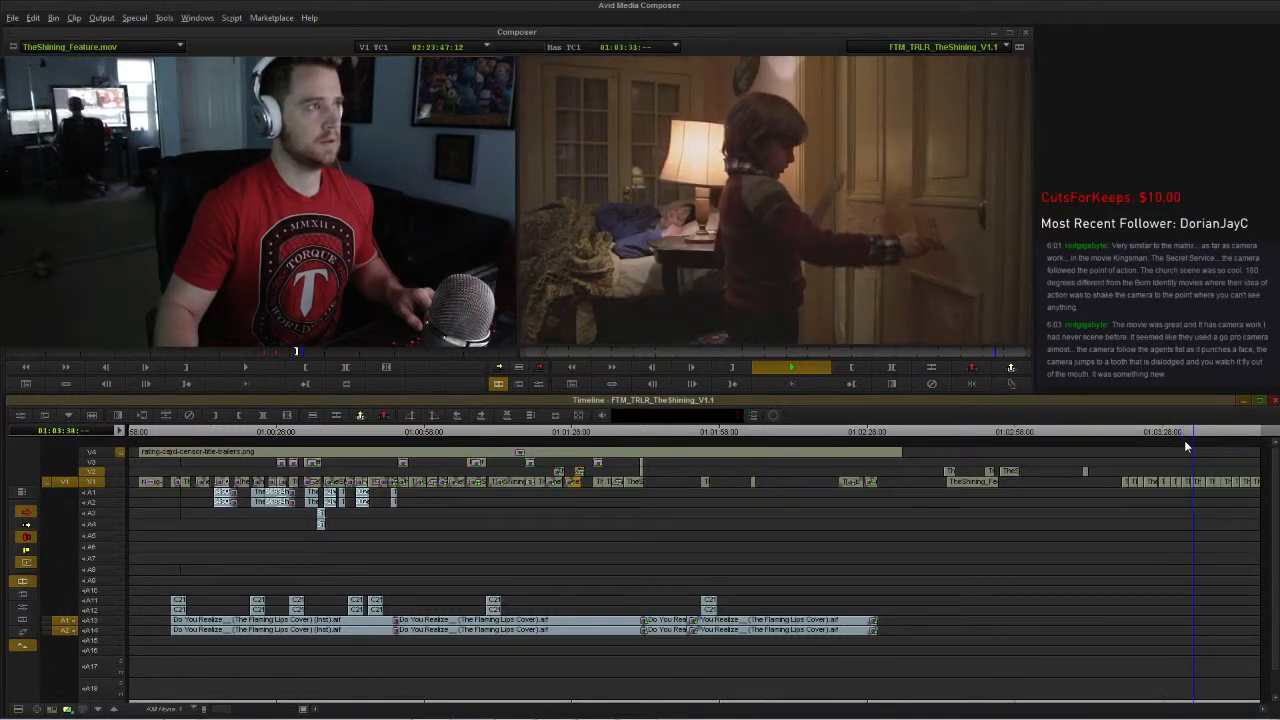
pyautogui.press('space')
pyautogui.moveTo(1197, 434); pyautogui.dragTo(1189, 434)
pyautogui.press('space')
pyautogui.press('space')
# Step: Move the boy's door-writing shot and the spare shot before it into the V1 gap at about 01:01:44:19, and play the section
pyautogui.press('h')
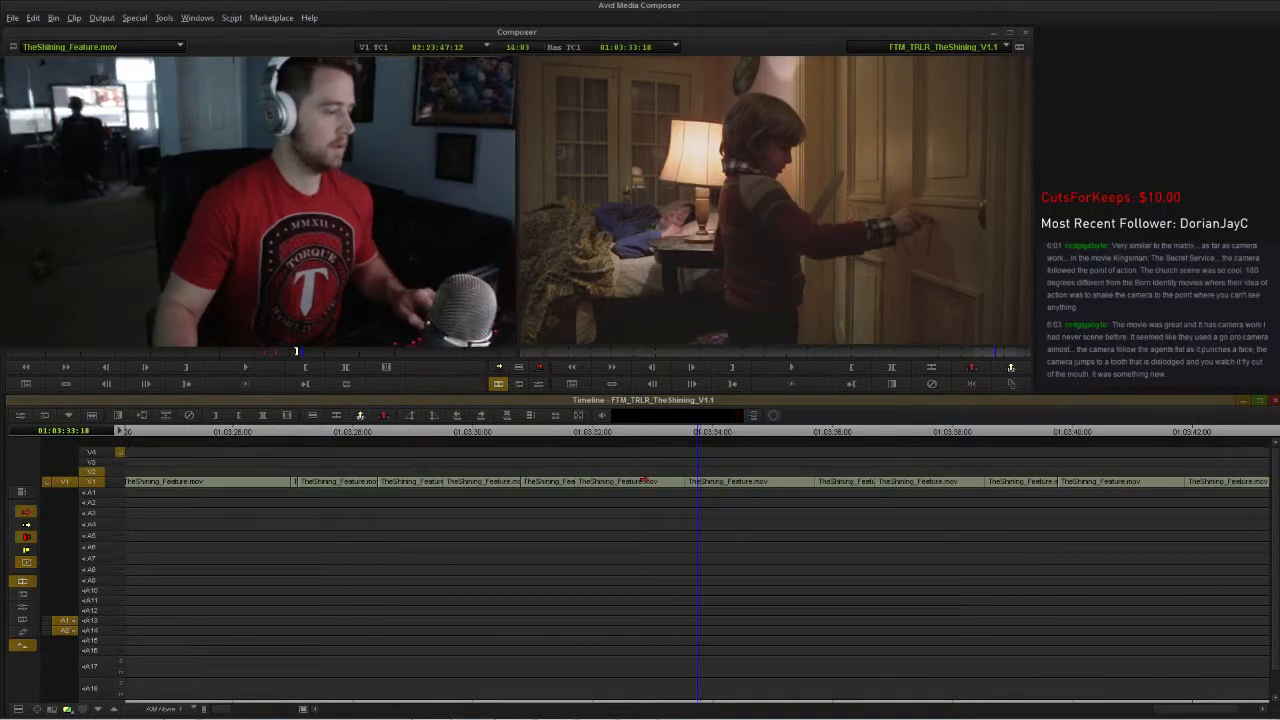
pyautogui.press('h')
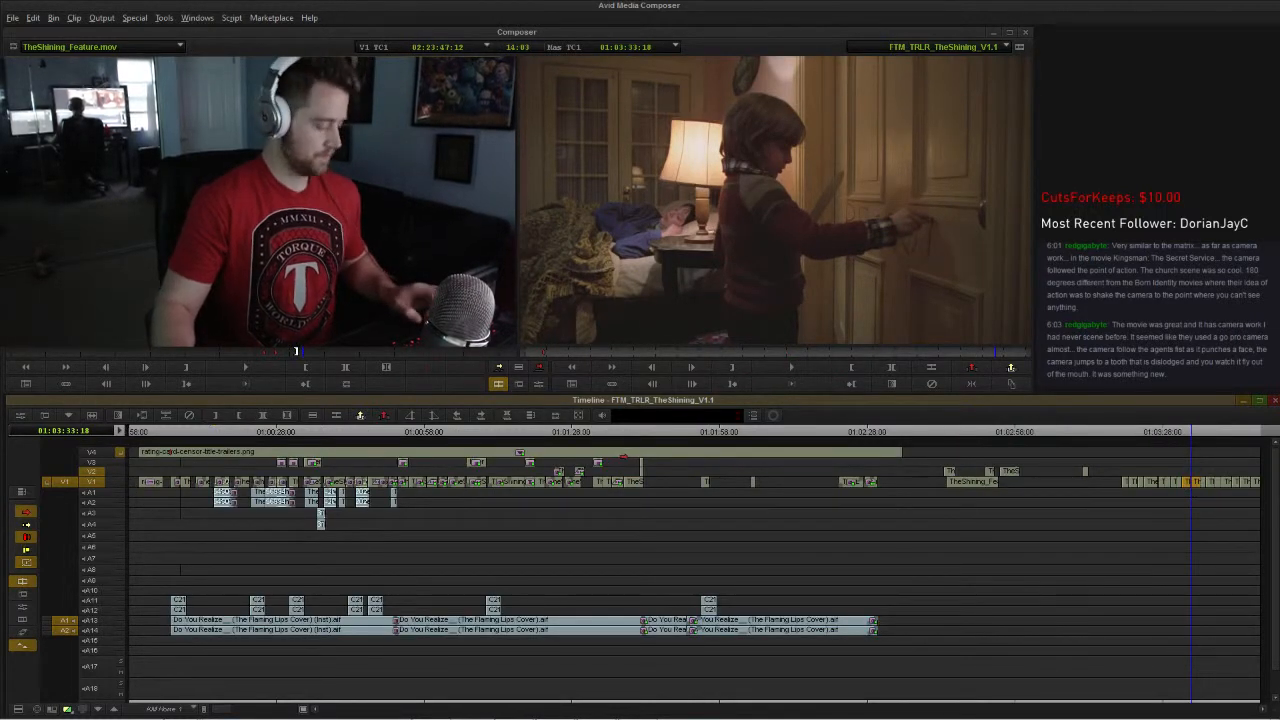
pyautogui.click(653, 432)
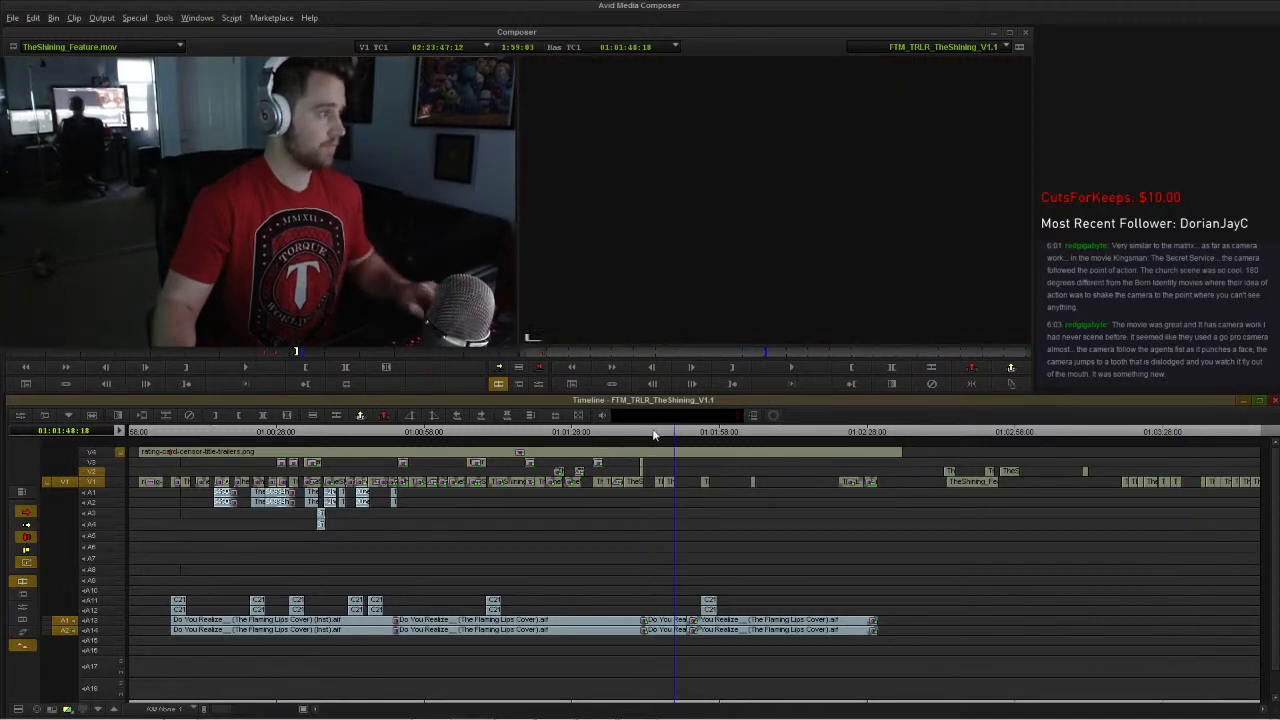
pyautogui.click(653, 432)
pyautogui.press('h')
pyautogui.click(500, 432)
pyautogui.press('space')
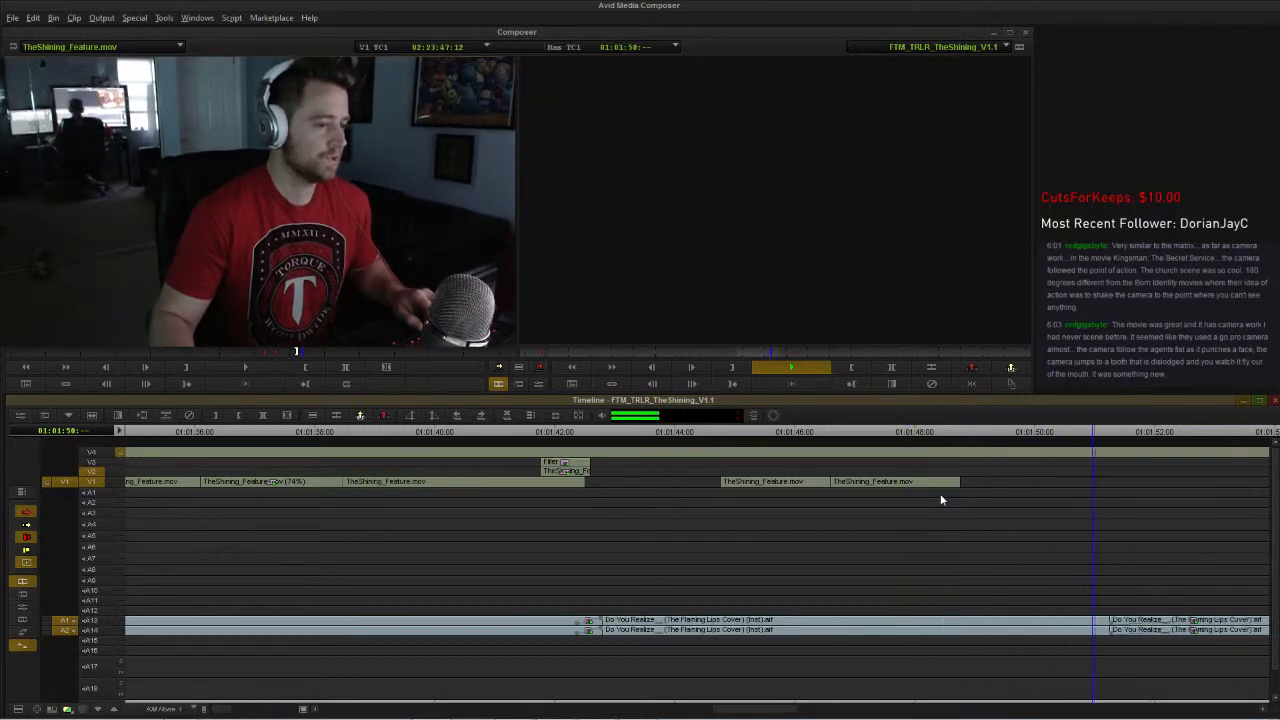
# Step: Move the door-writing shot and the shot before it later together on V1, into the gap at about 01:02:09
pyautogui.click(877, 481)
pyautogui.hotkey('ctrl', '/')
pyautogui.click(756, 484)
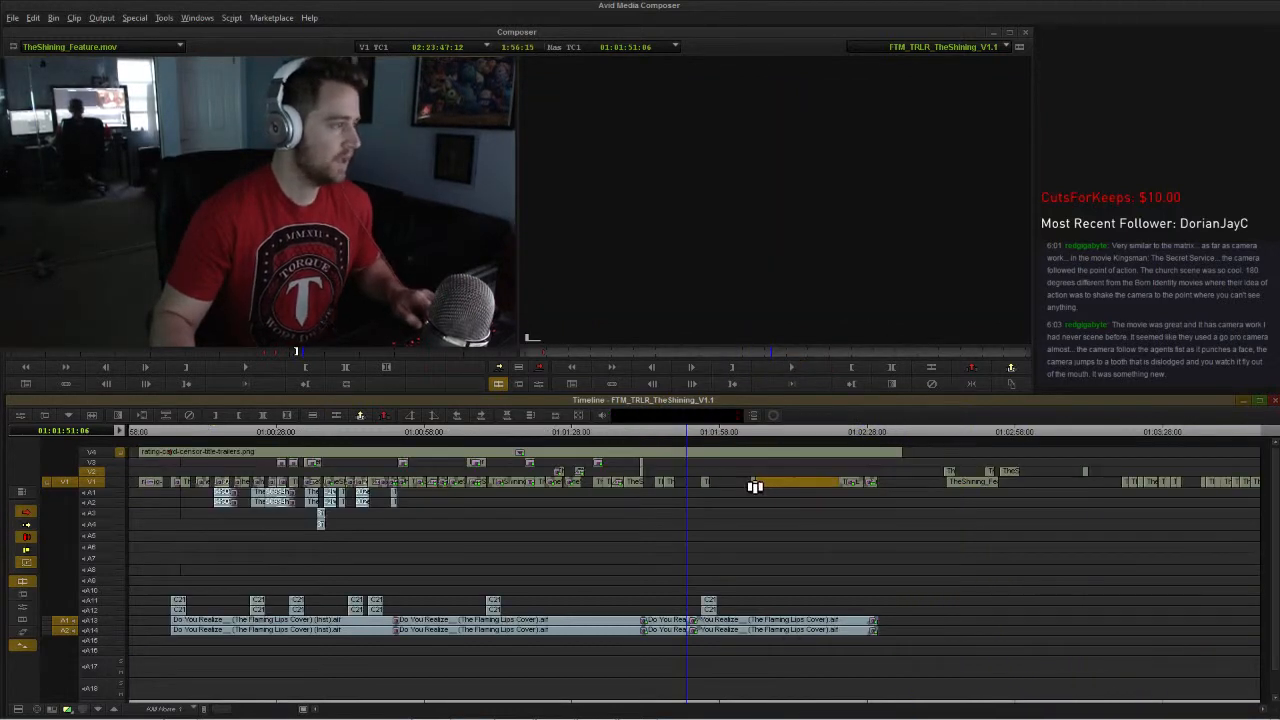
pyautogui.click(667, 430)
pyautogui.hotkey('ctrl', '/')
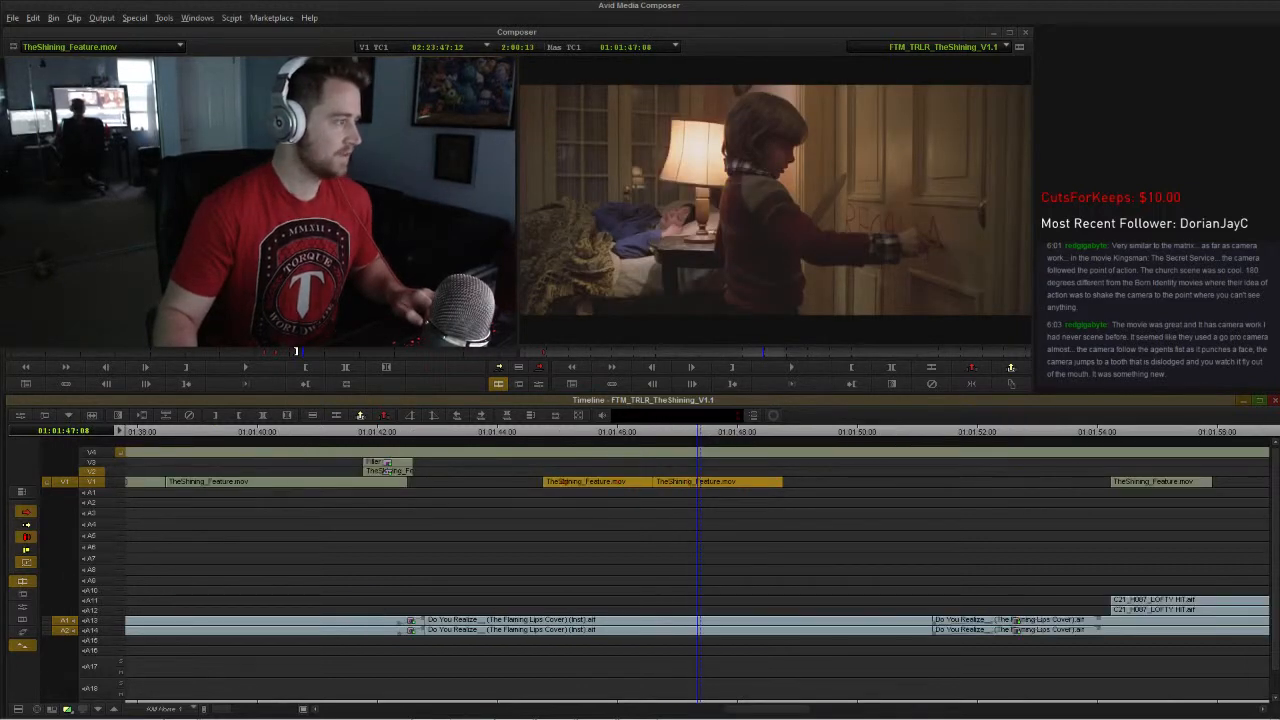
pyautogui.moveTo(770, 483); pyautogui.dragTo(1040, 486)
pyautogui.hotkey('ctrl', '/')
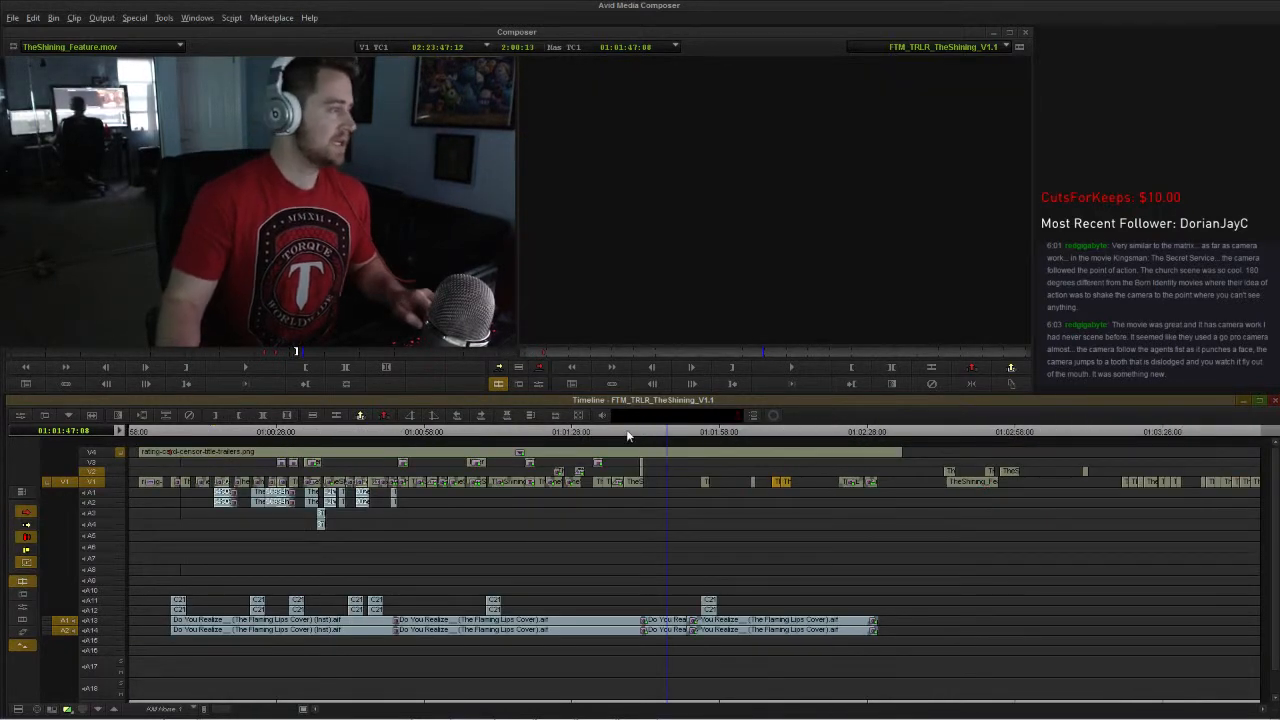
# Step: Check the corridor shot at 01:01:40:10 and return to the opening green rating card at about 01:00:03
pyautogui.click(632, 433)
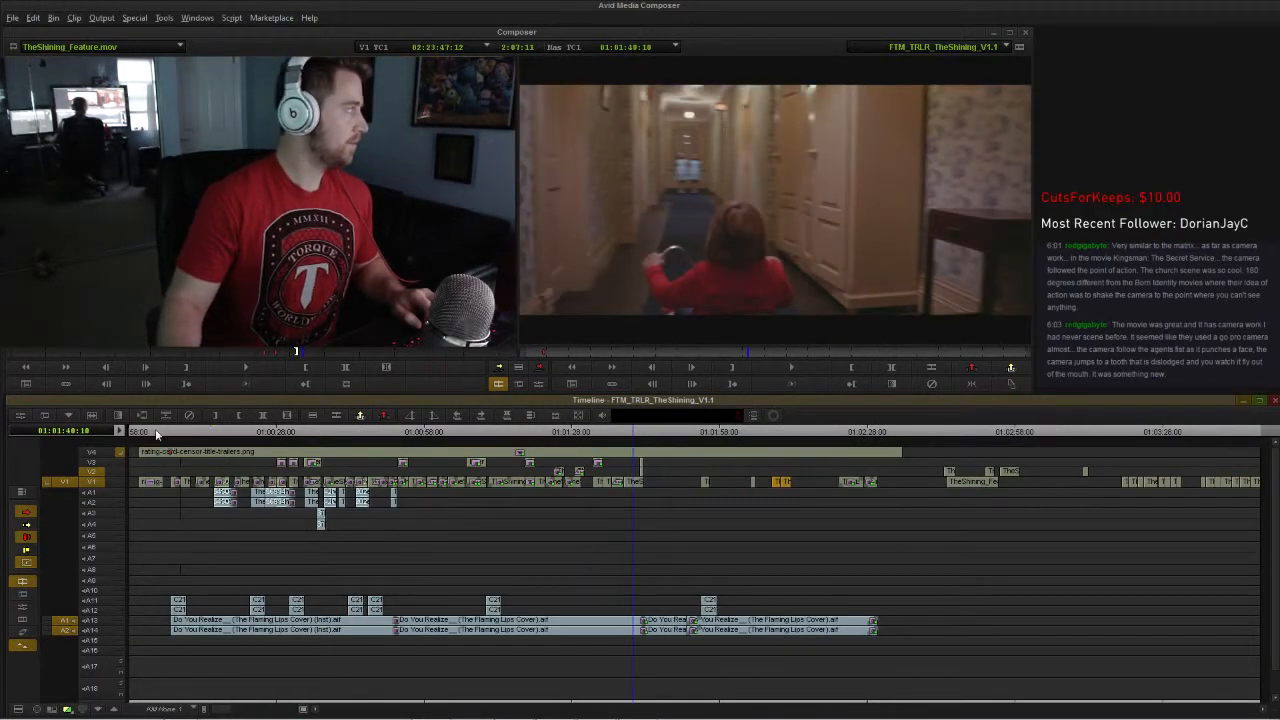
pyautogui.click(150, 433)
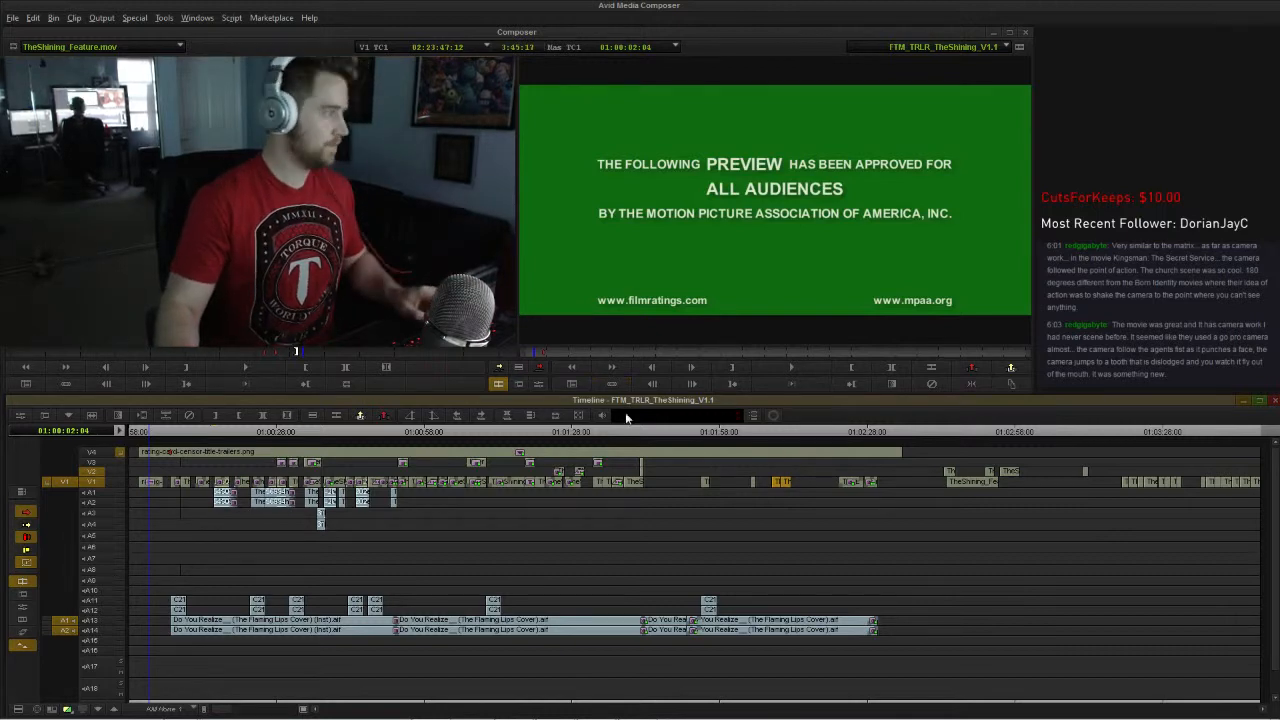
pyautogui.click(579, 416)
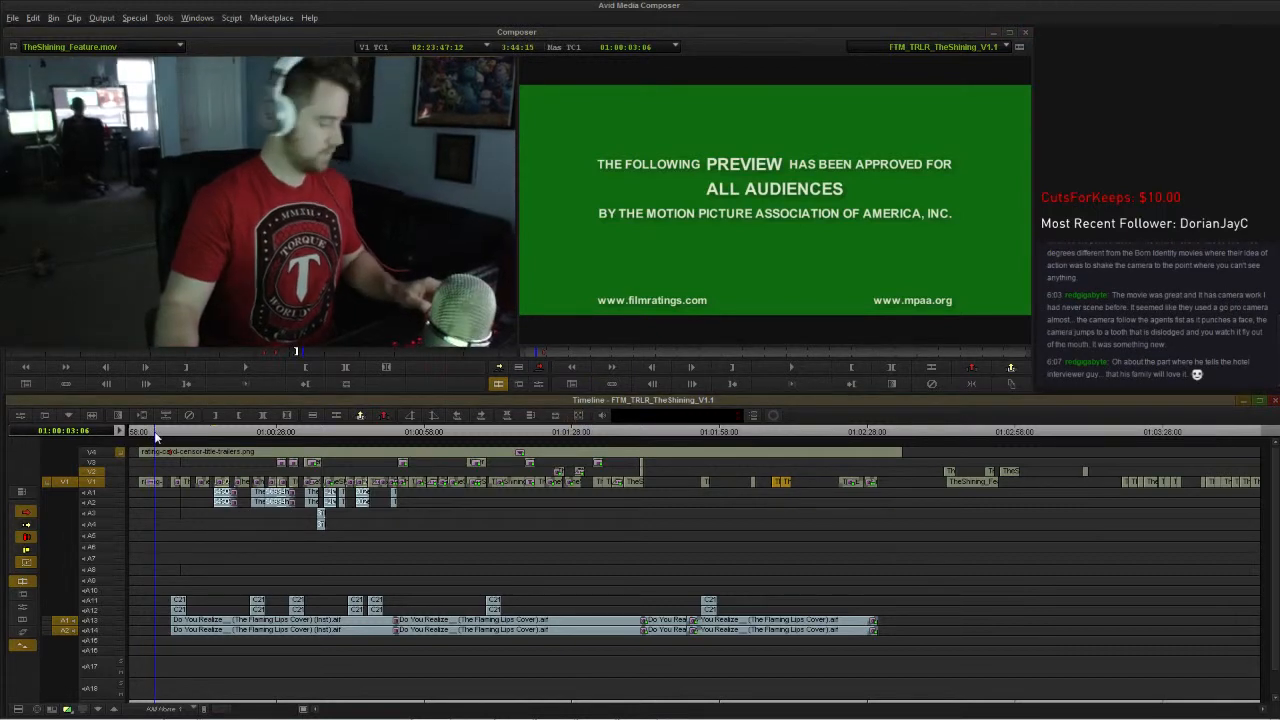